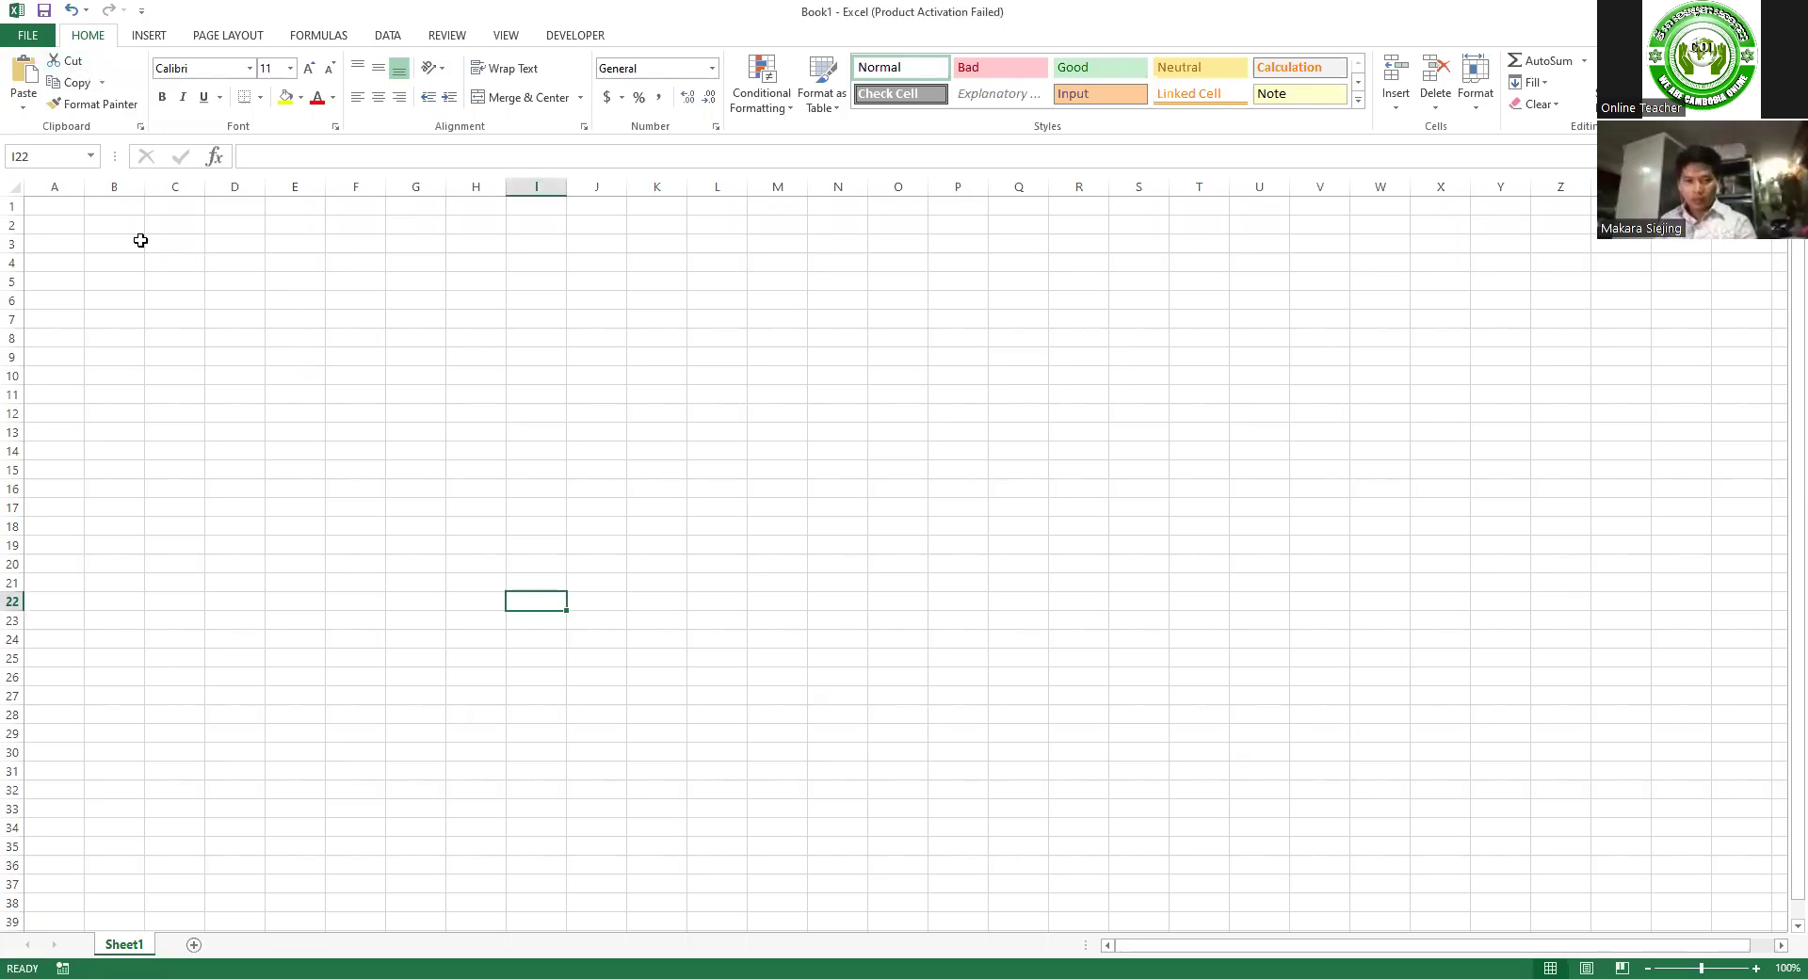
# - Browse the empty sheet by selecting cells, blocks, columns D–G and row 9
pyautogui.click(176, 287)
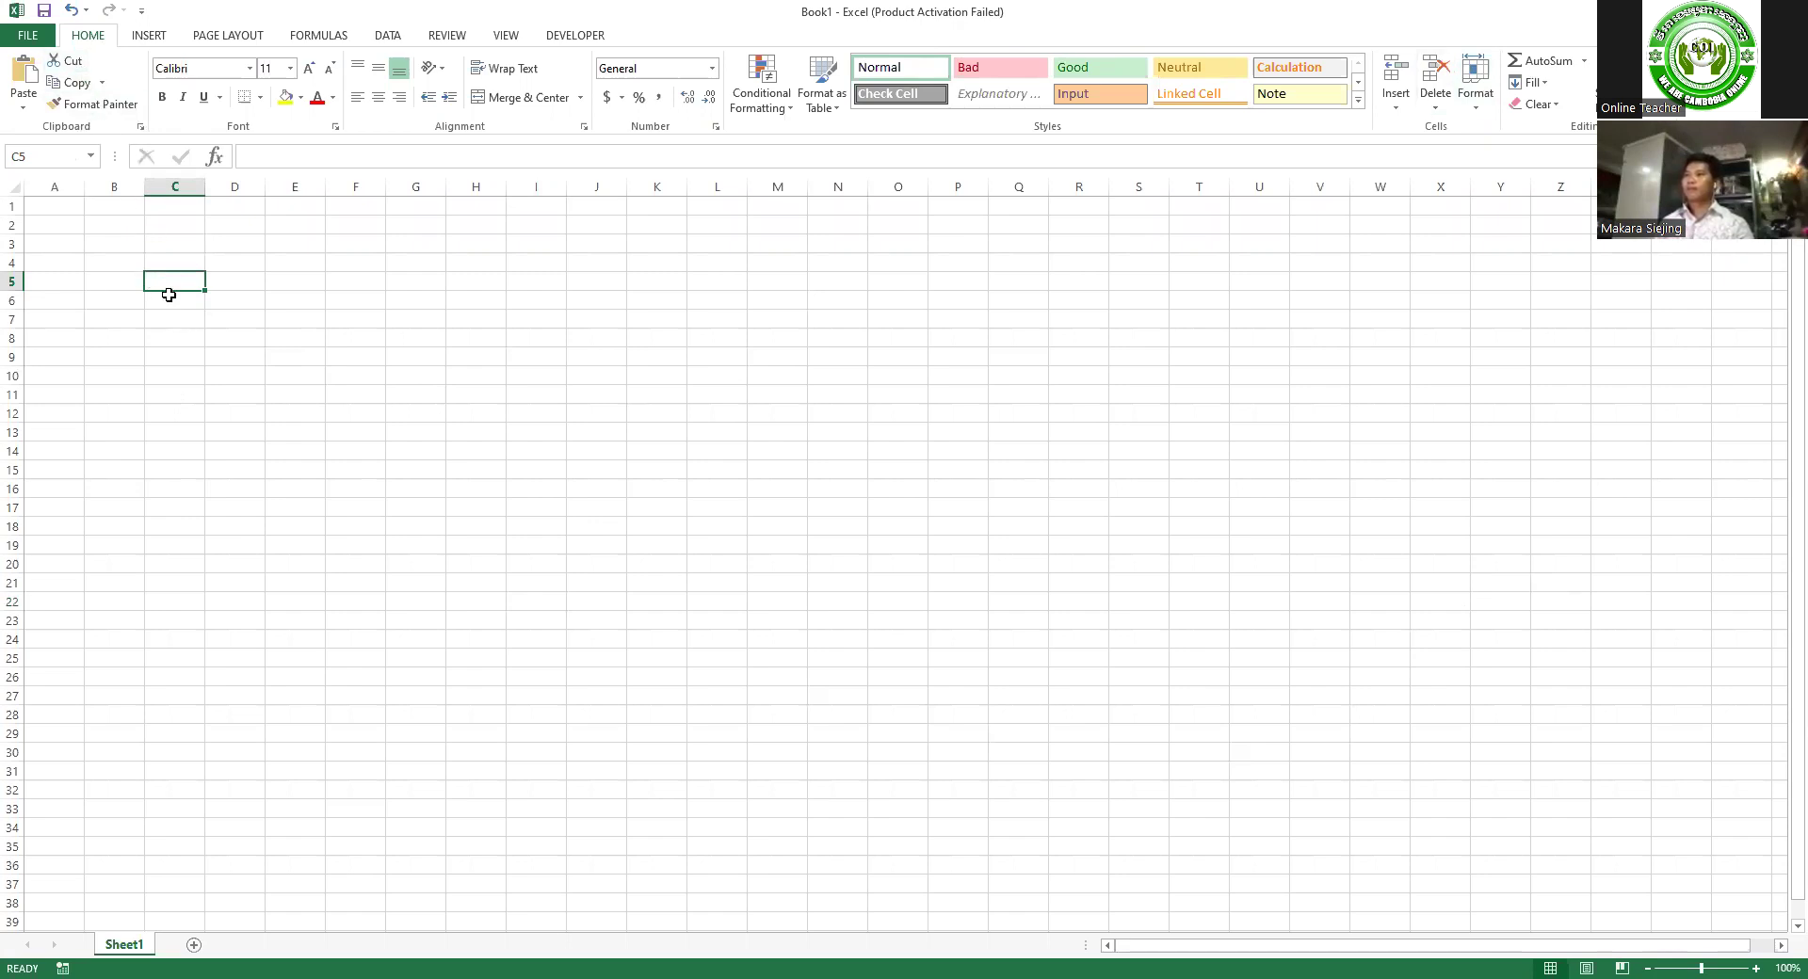
pyautogui.moveTo(270, 295)
pyautogui.mouseDown()
pyautogui.moveTo(374, 441)
pyautogui.moveTo(775, 555)
pyautogui.mouseUp()
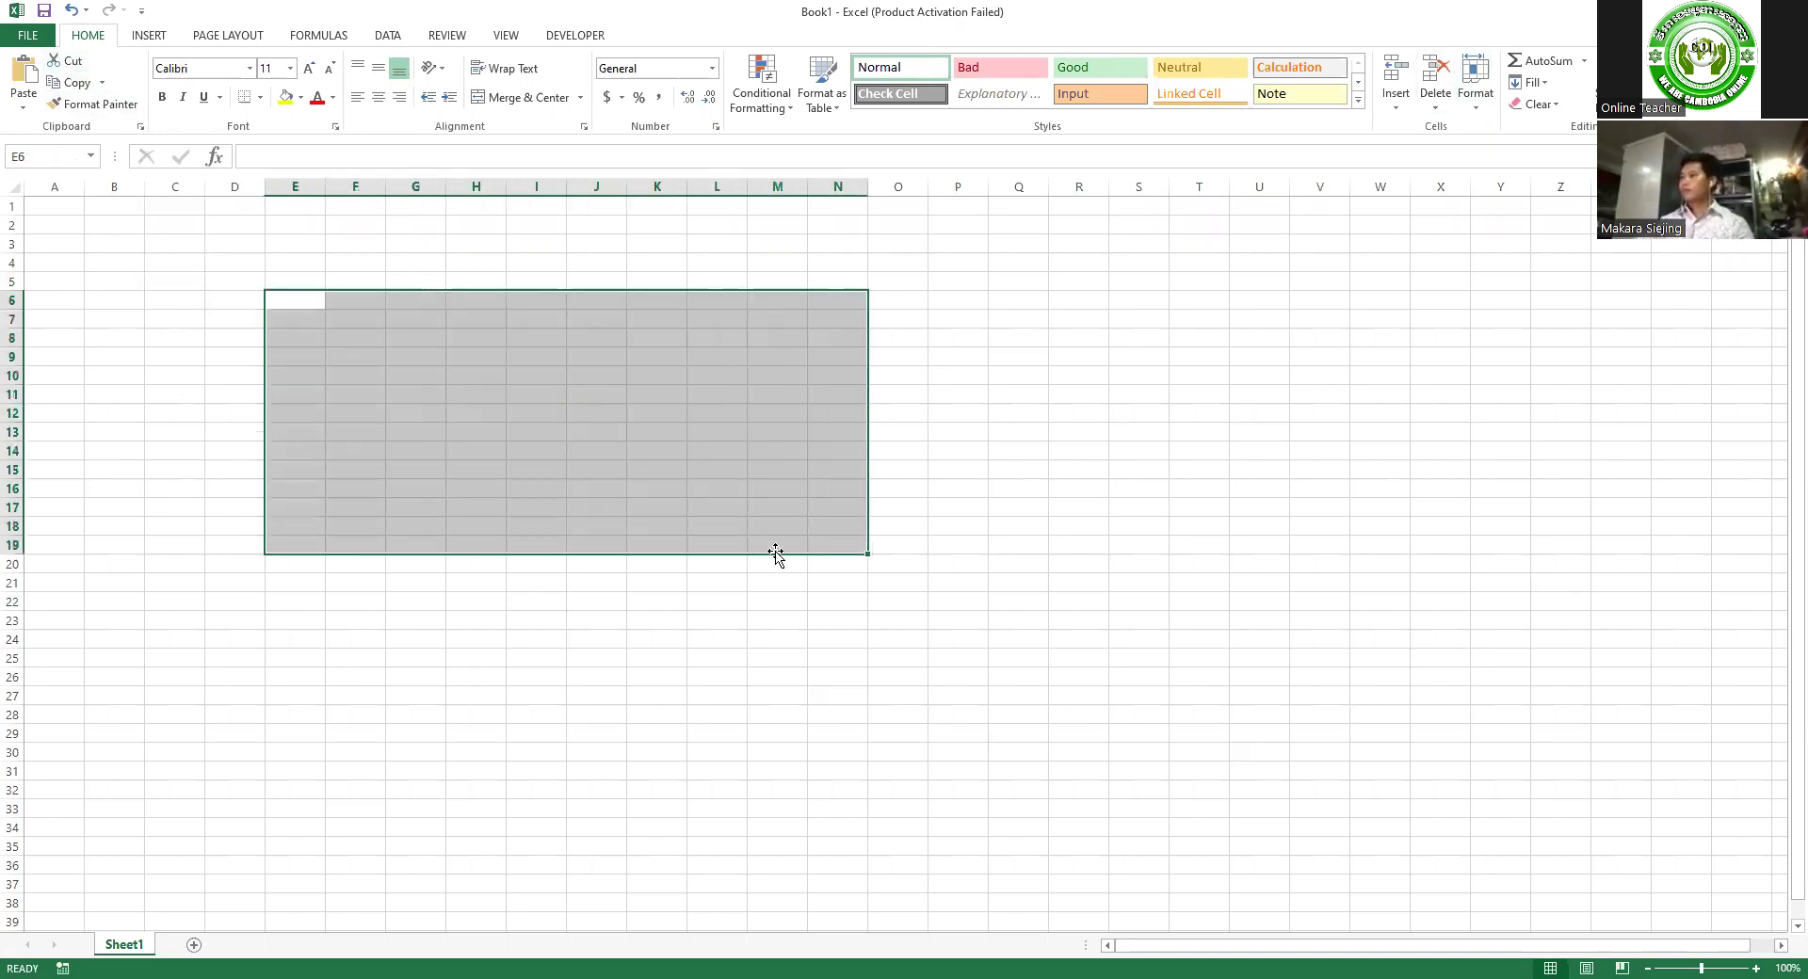
pyautogui.moveTo(655, 471); pyautogui.dragTo(690, 496)
pyautogui.click(250, 293)
pyautogui.click(314, 311)
pyautogui.click(356, 302)
pyautogui.click(358, 434)
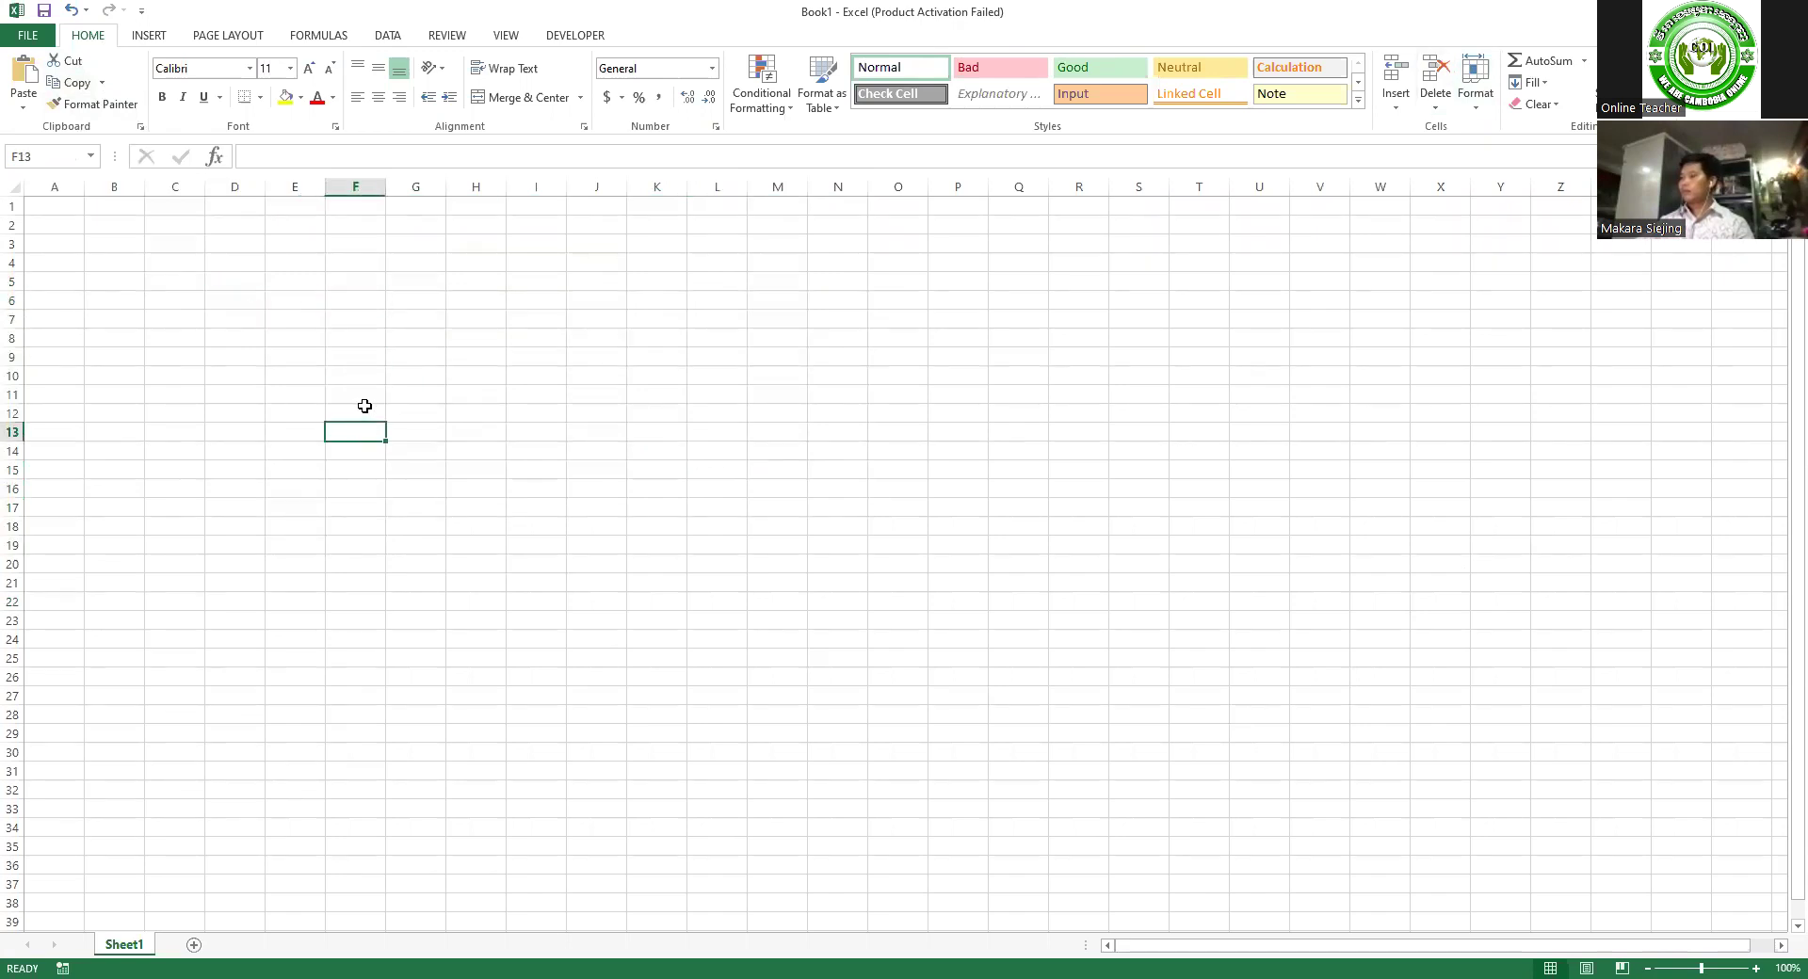
pyautogui.click(359, 408)
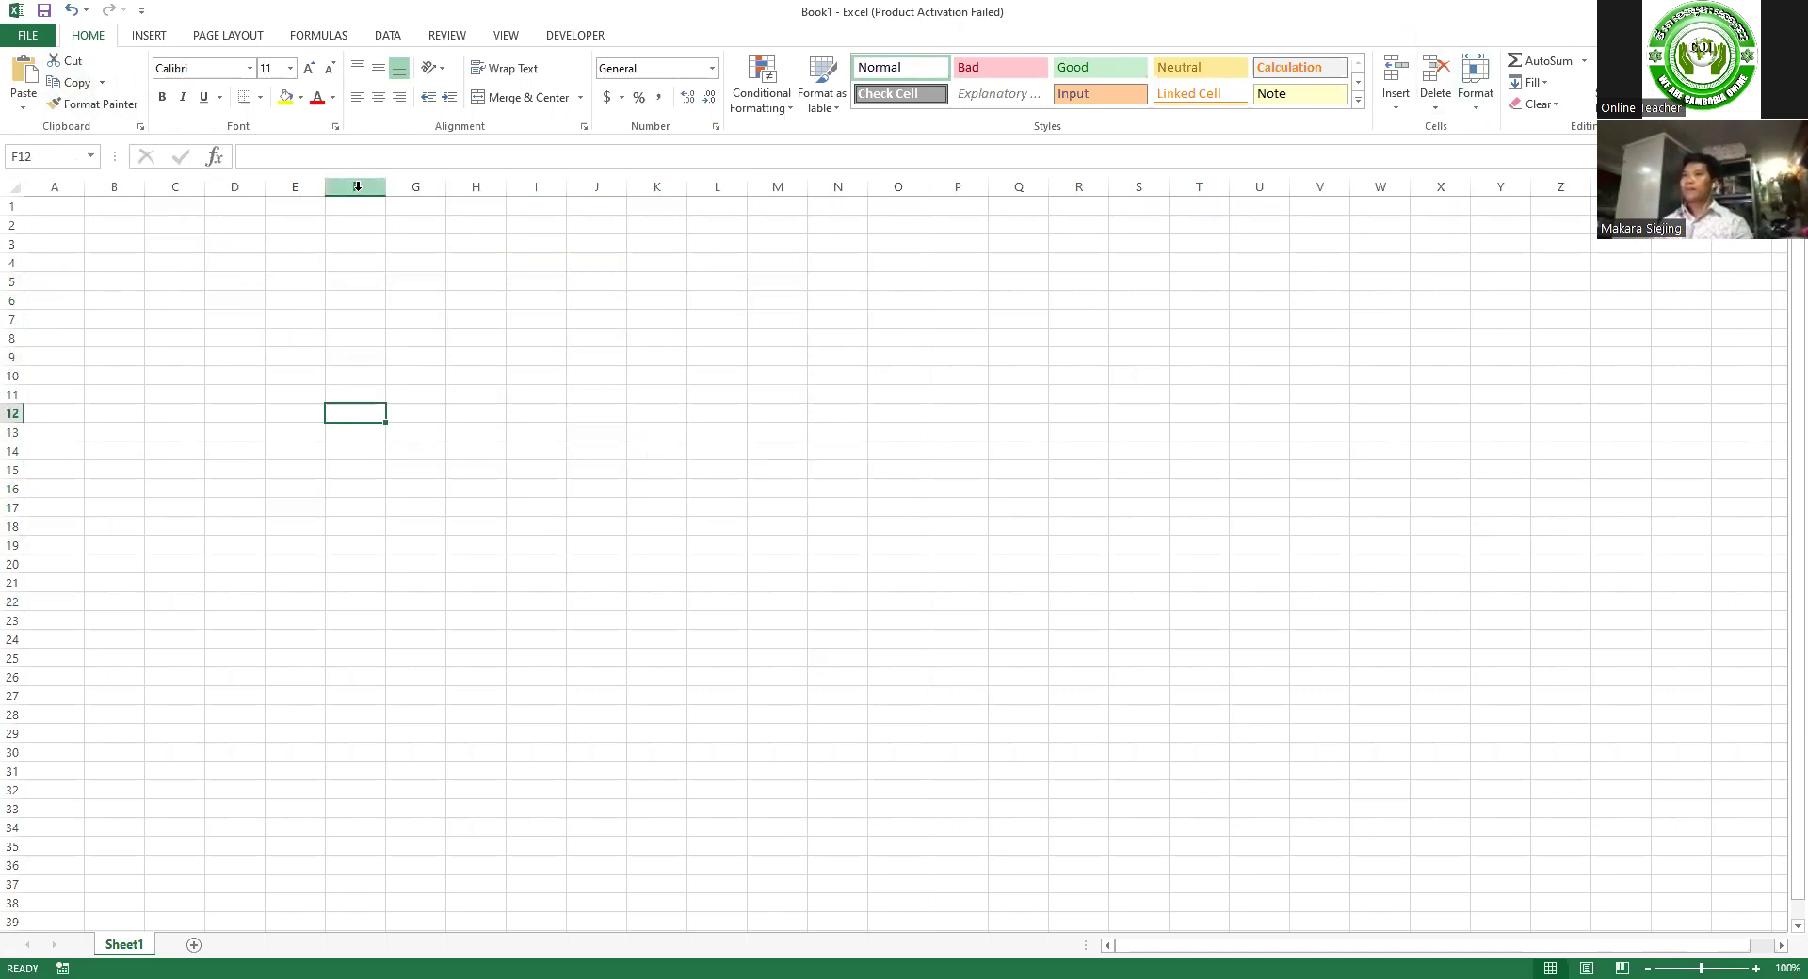
pyautogui.click(358, 187)
pyautogui.click(417, 187)
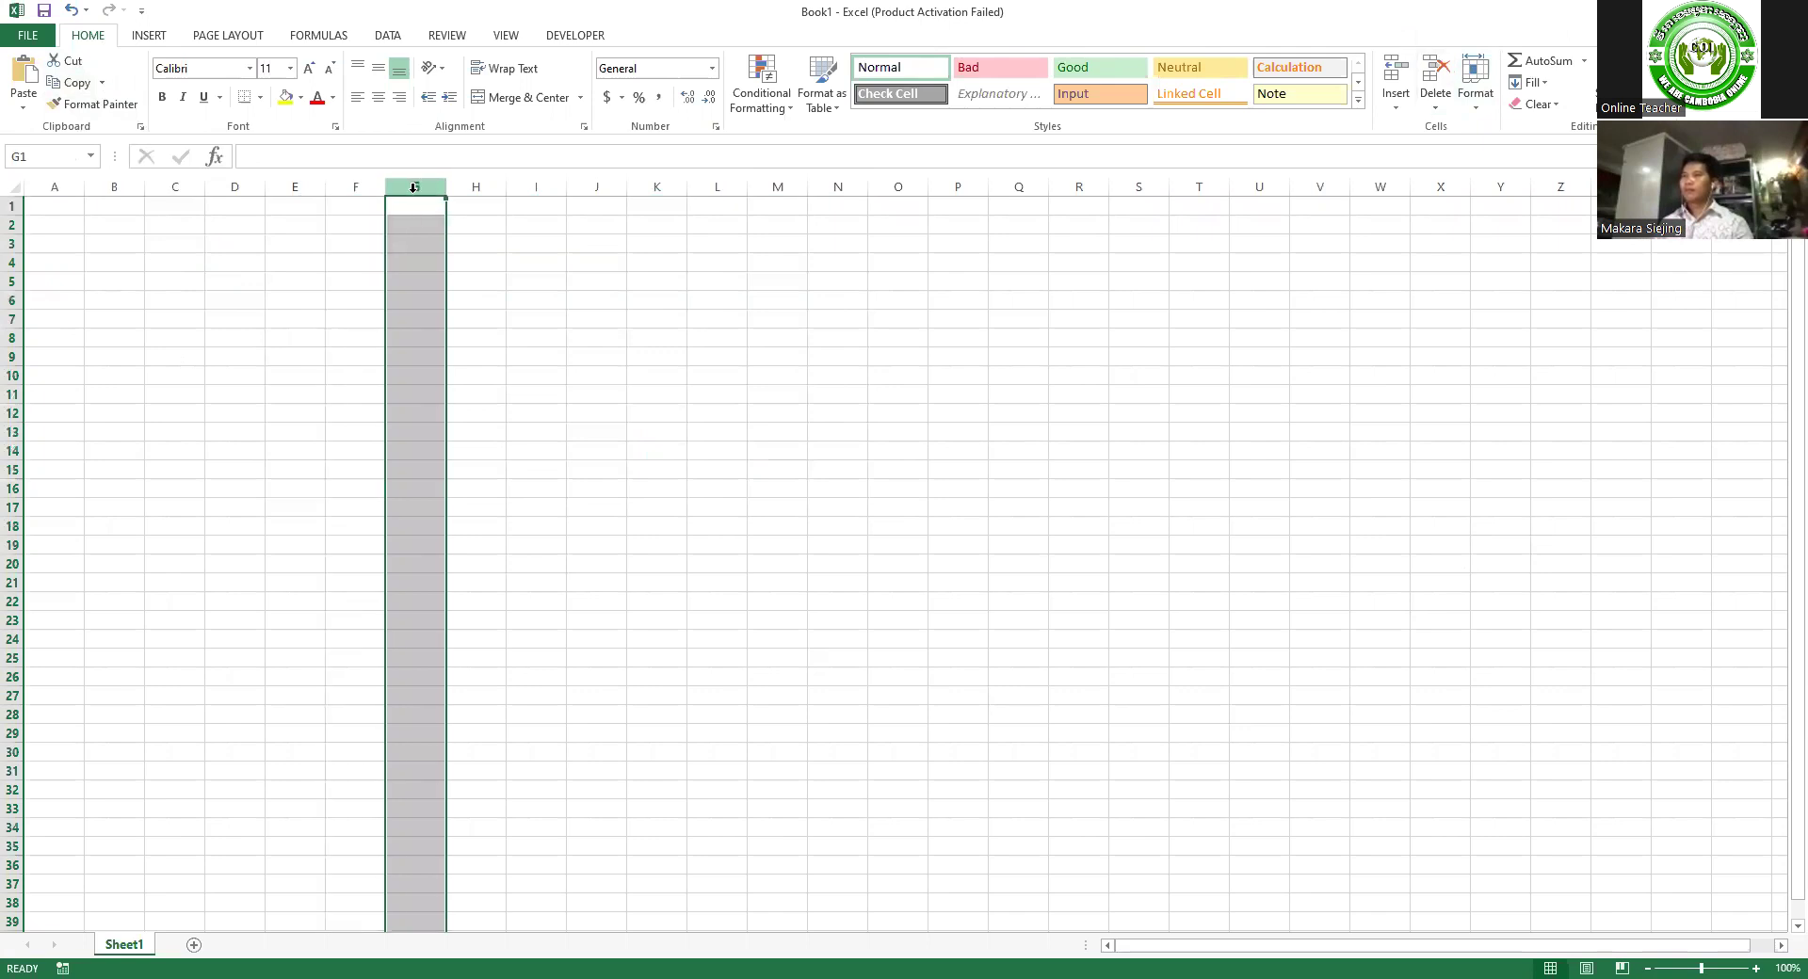
pyautogui.click(362, 186)
pyautogui.click(287, 187)
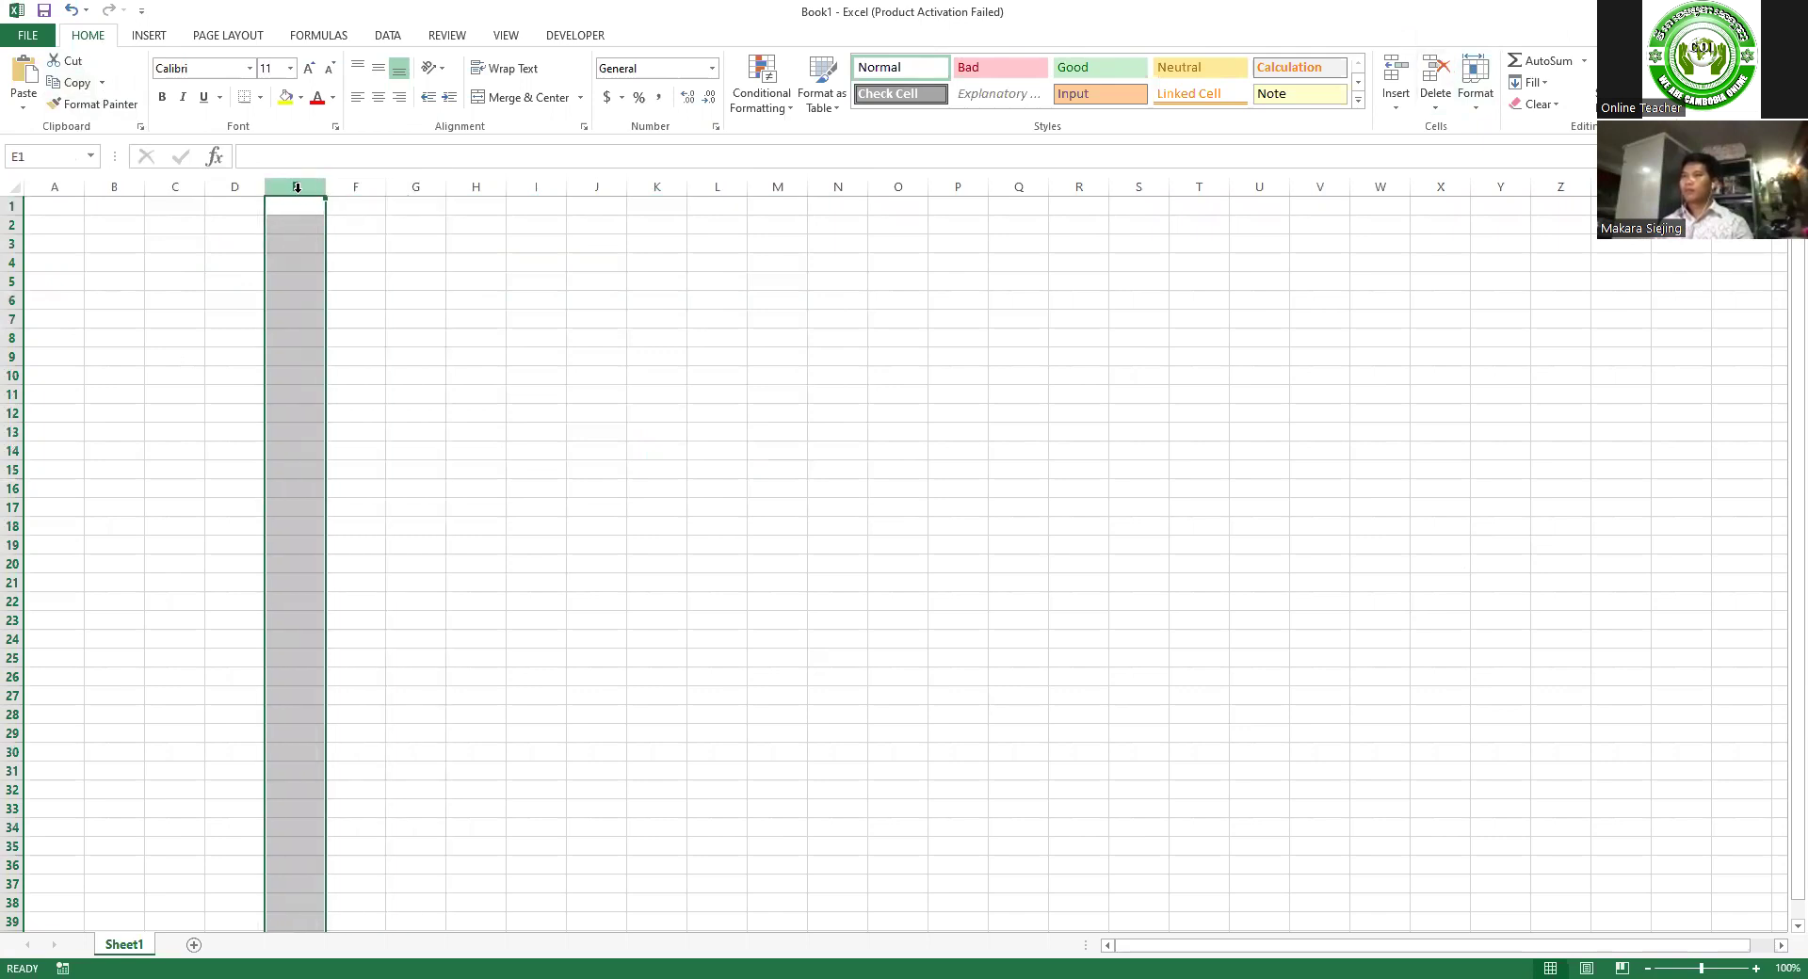
pyautogui.click(235, 187)
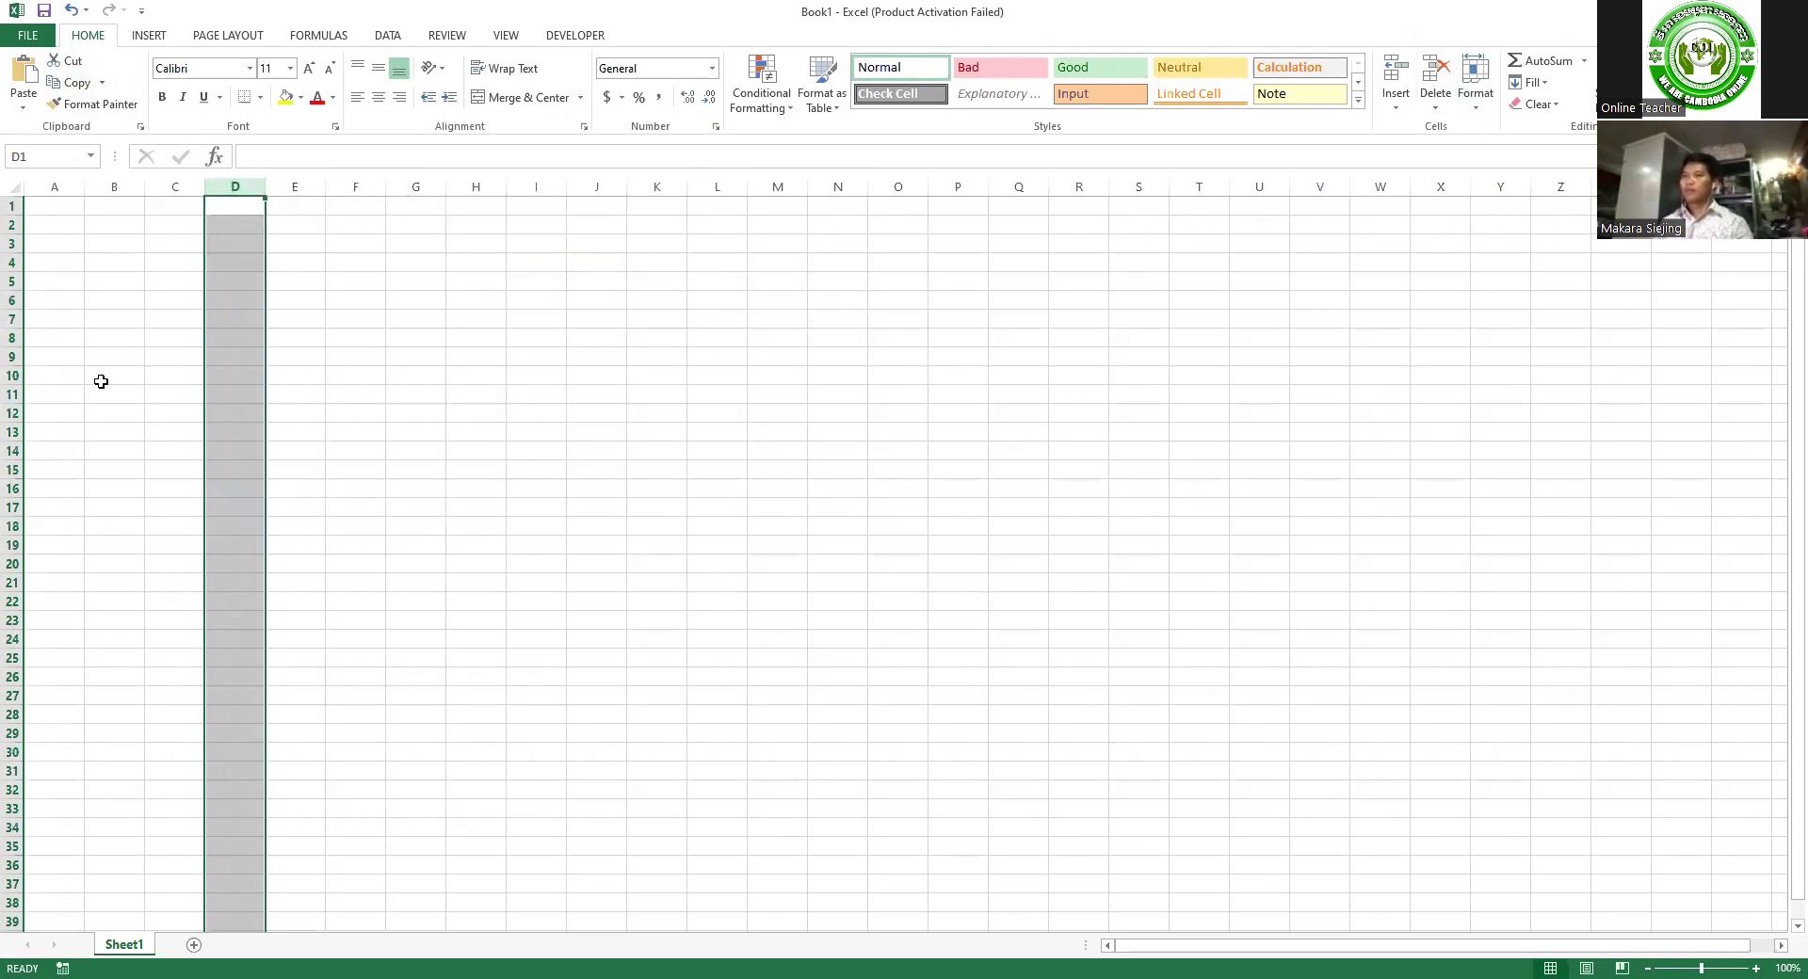
pyautogui.click(14, 357)
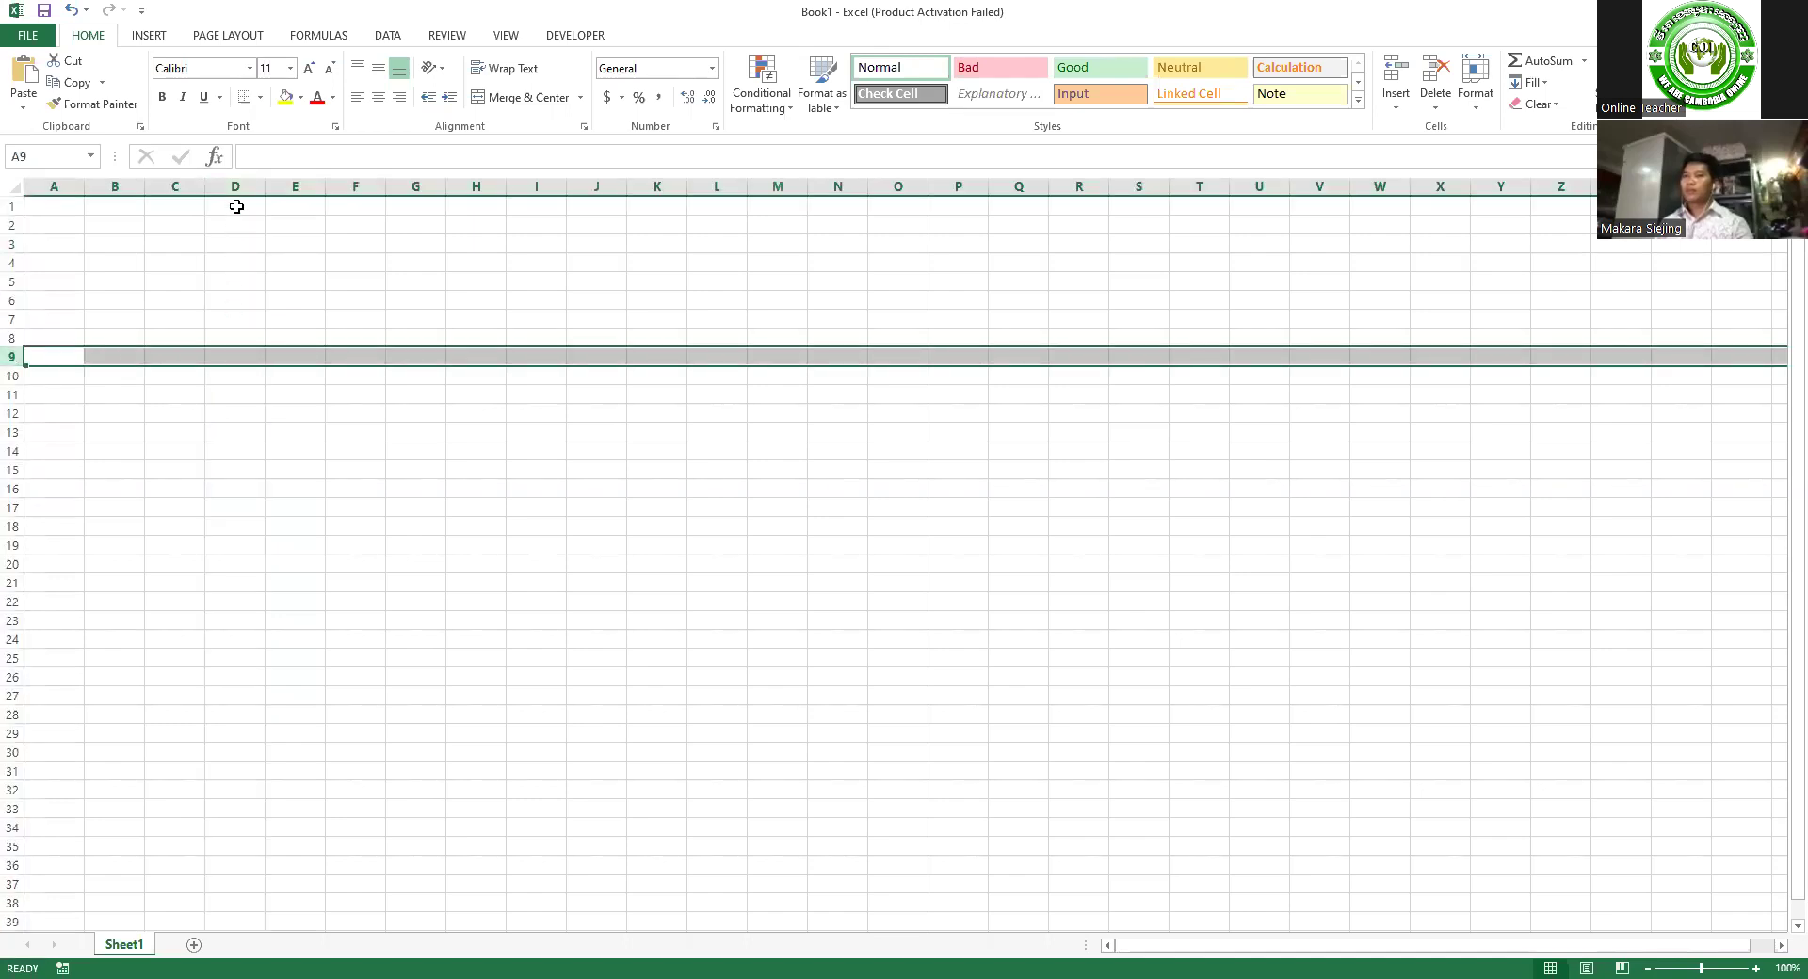
# - Select various cells such as D9, G10, F5, O10 and the range C8:G9
pyautogui.click(238, 359)
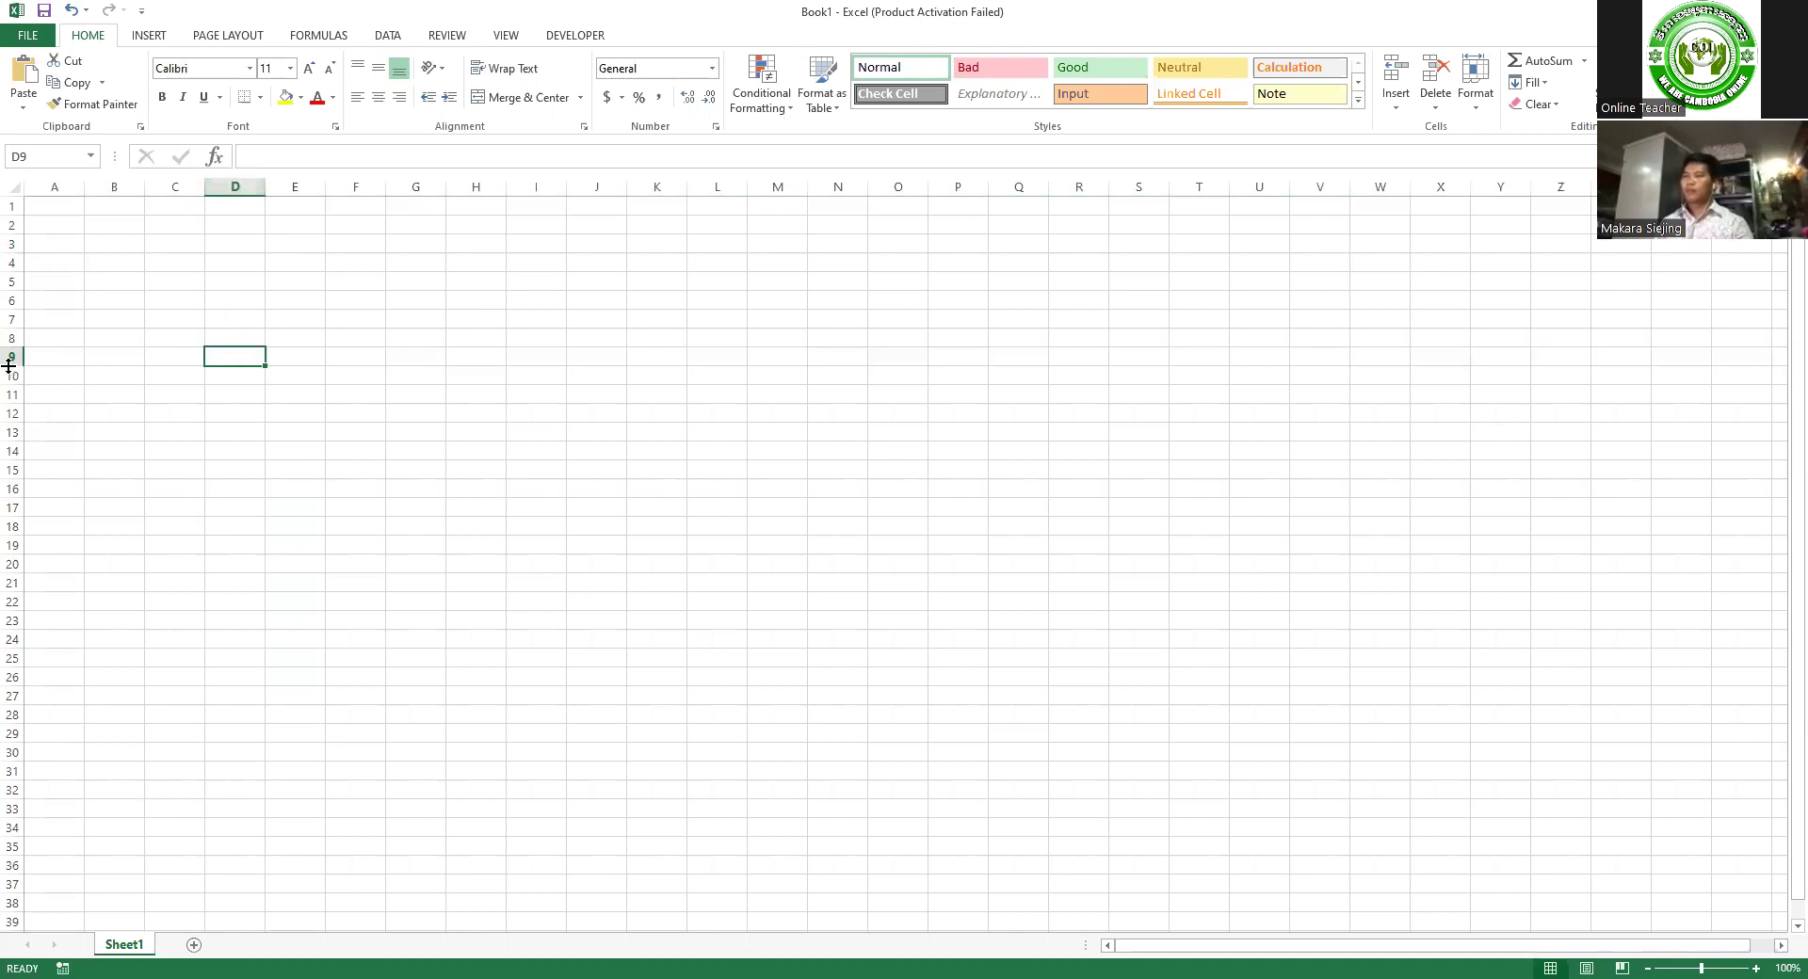
pyautogui.click(36, 156)
pyautogui.click(399, 373)
pyautogui.click(416, 321)
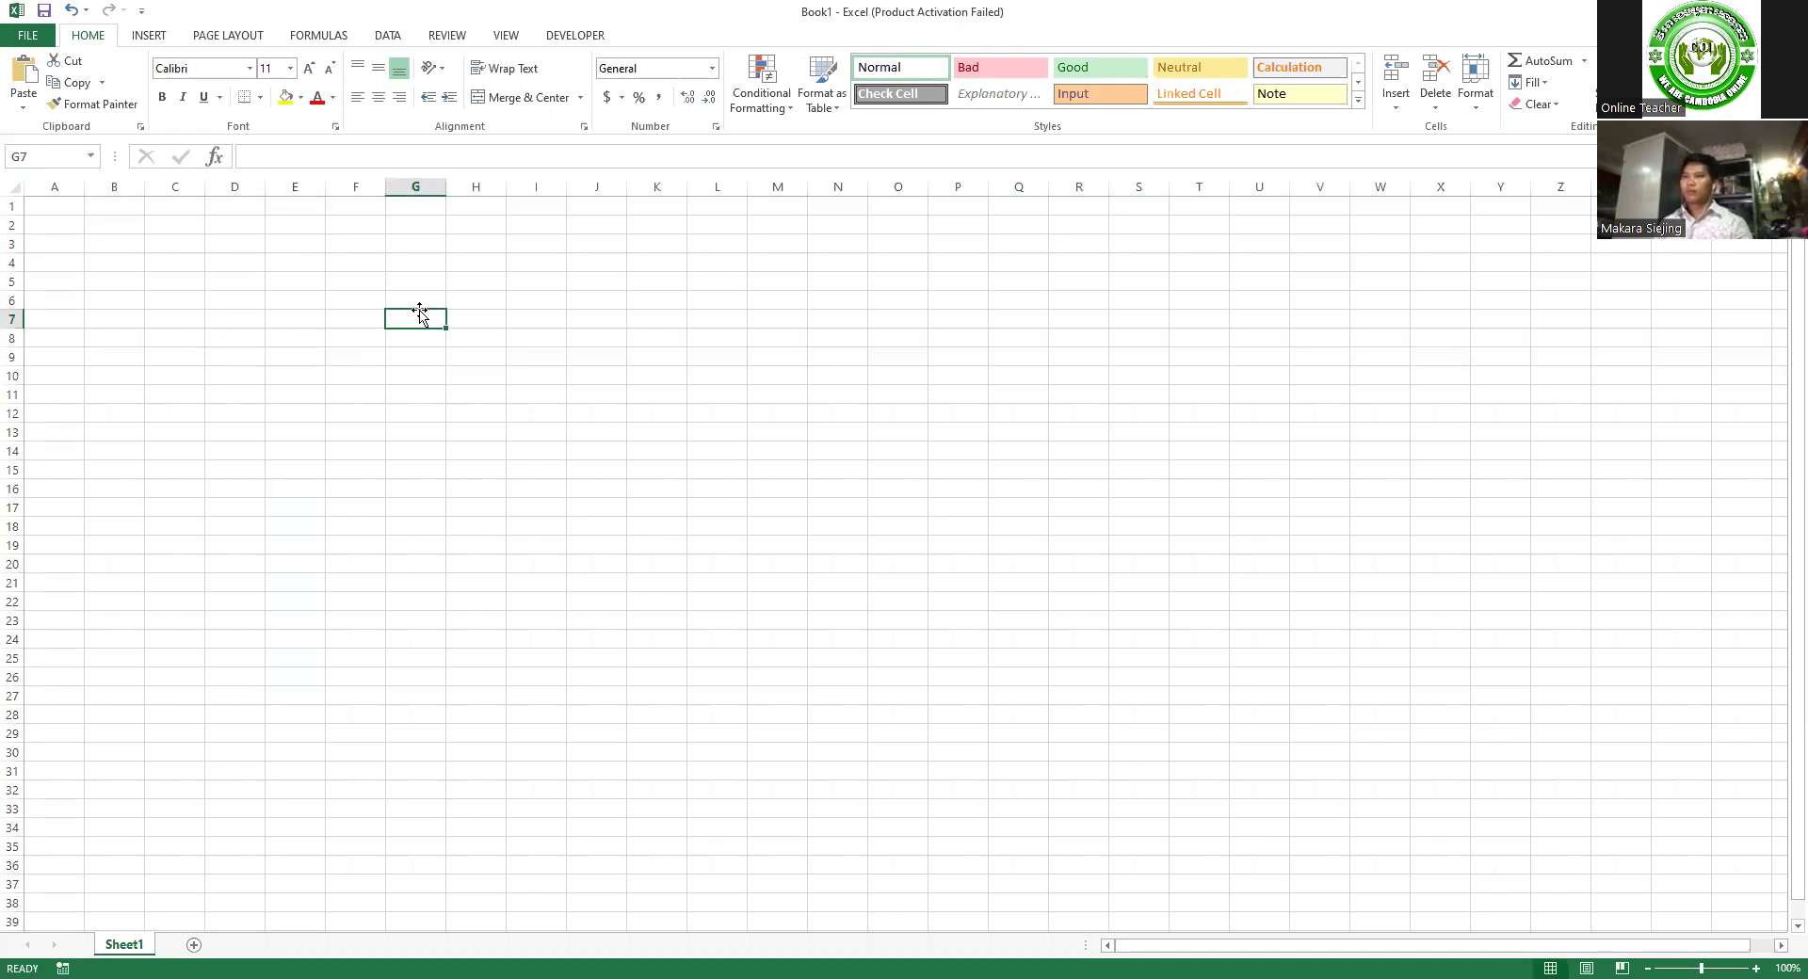
pyautogui.click(334, 276)
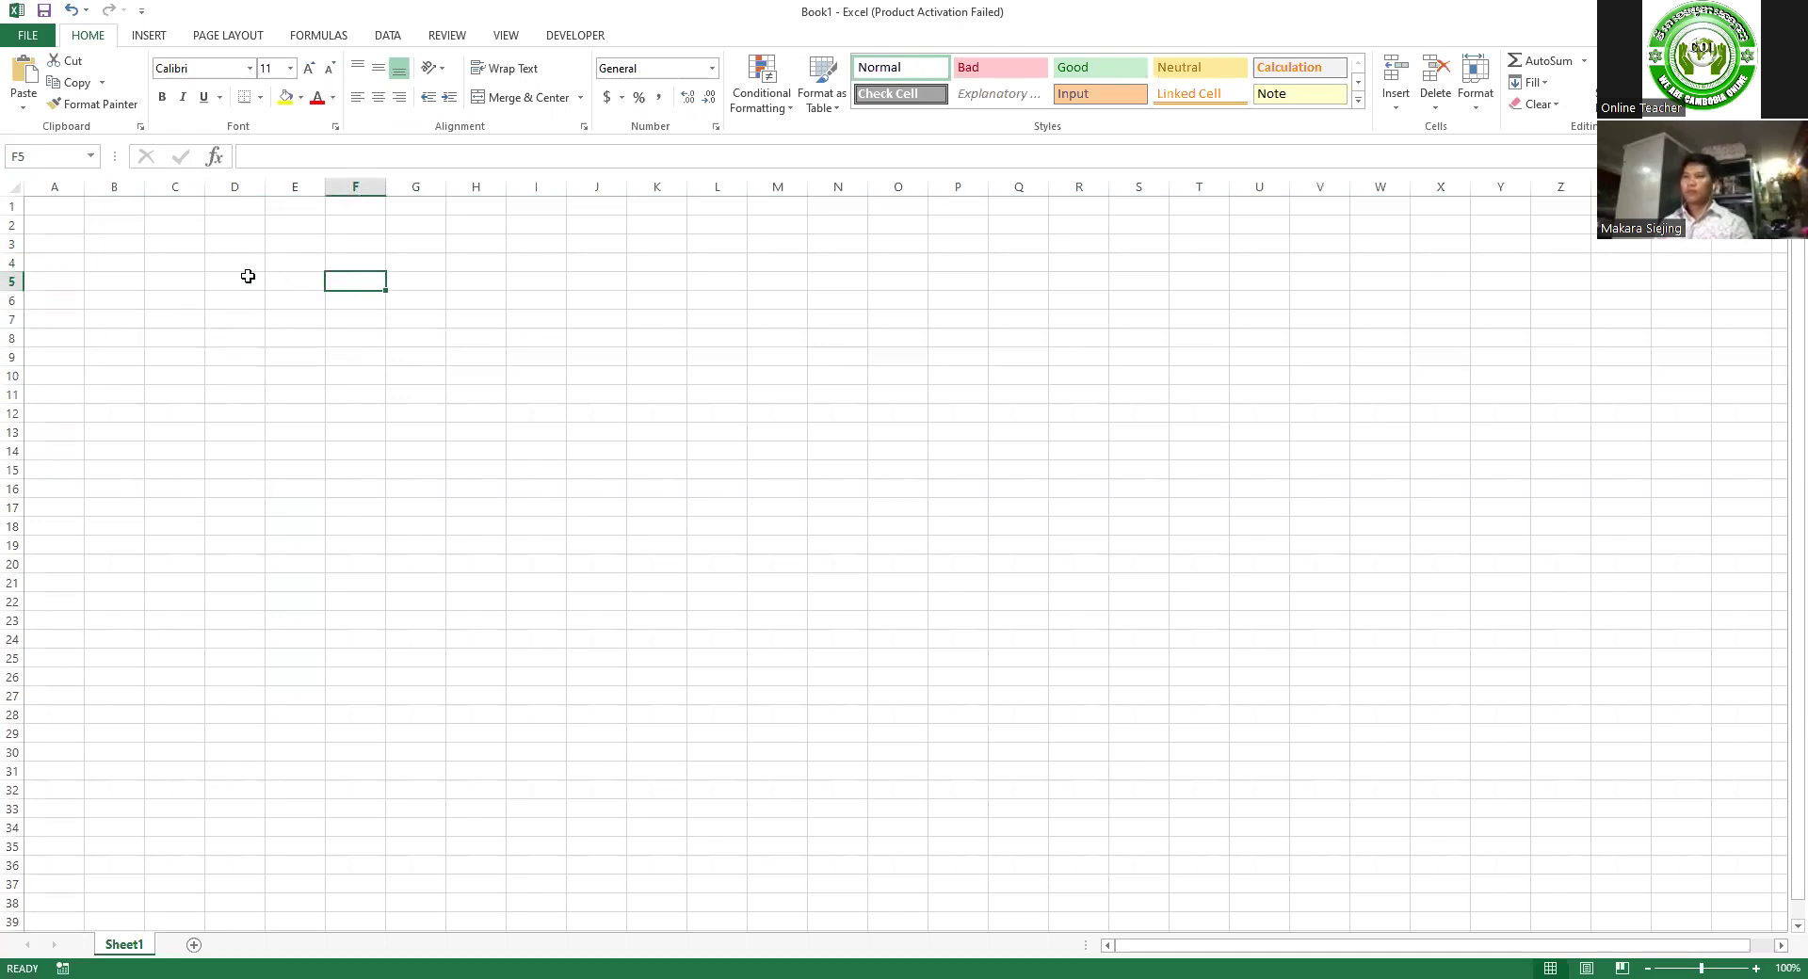
pyautogui.click(417, 316)
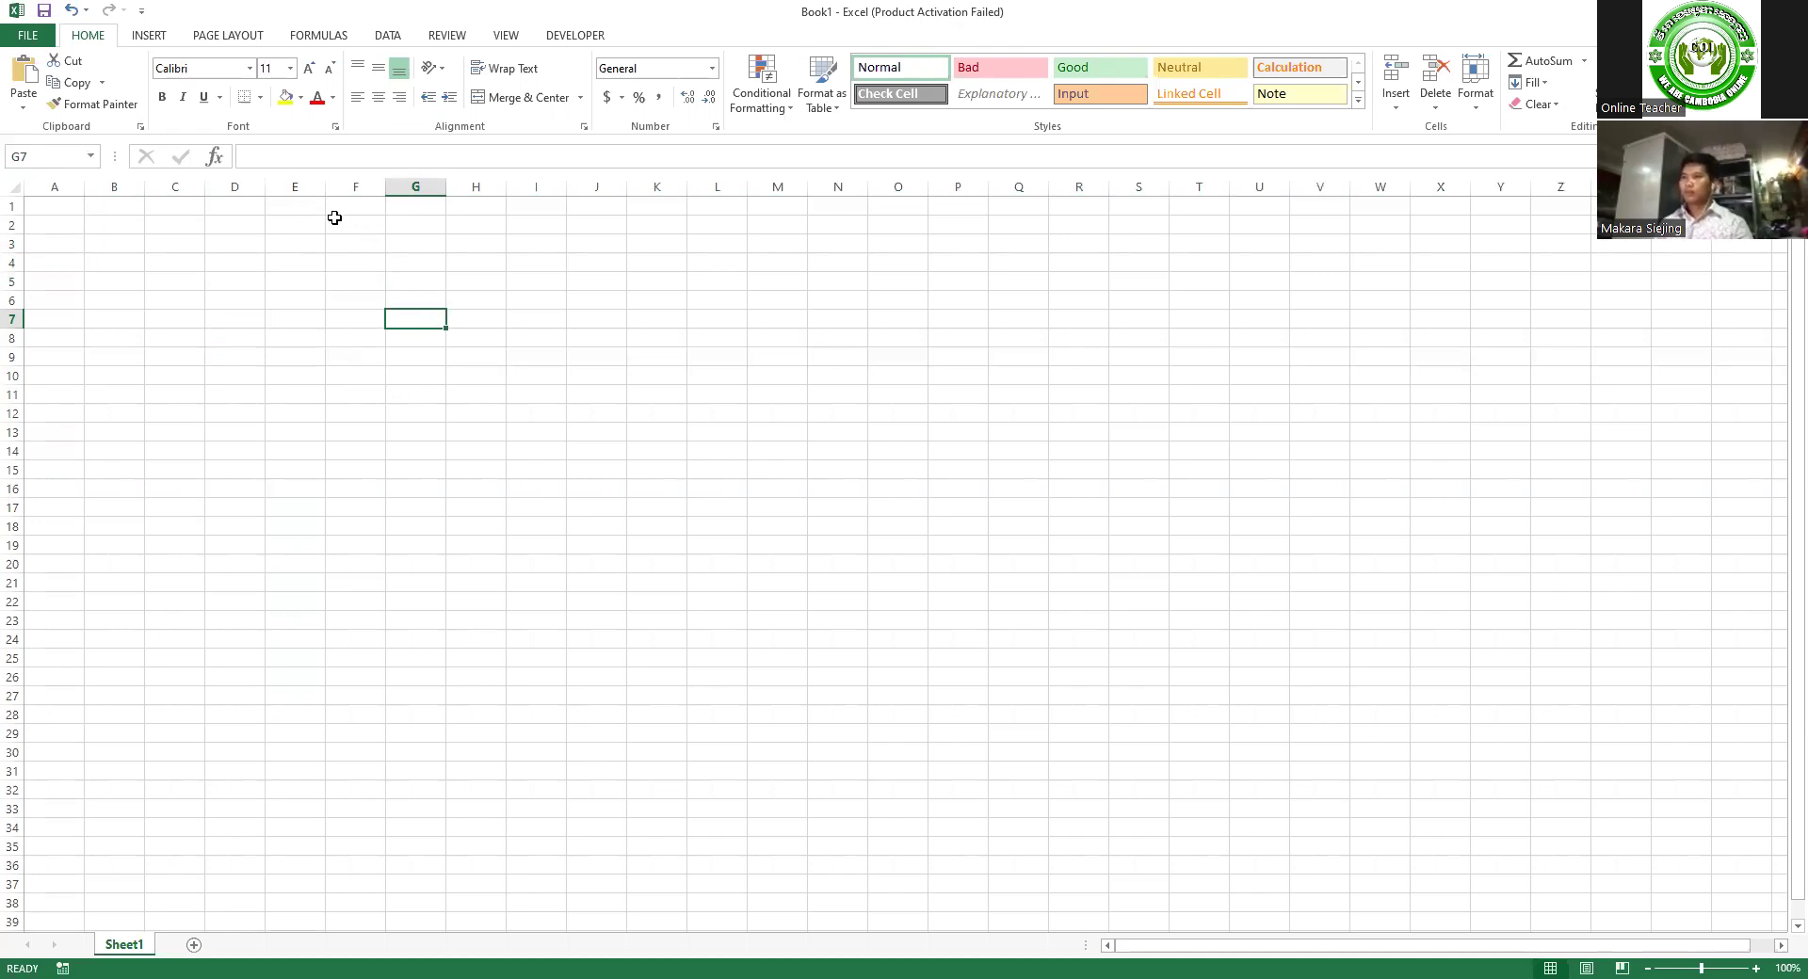
pyautogui.click(886, 370)
pyautogui.click(881, 483)
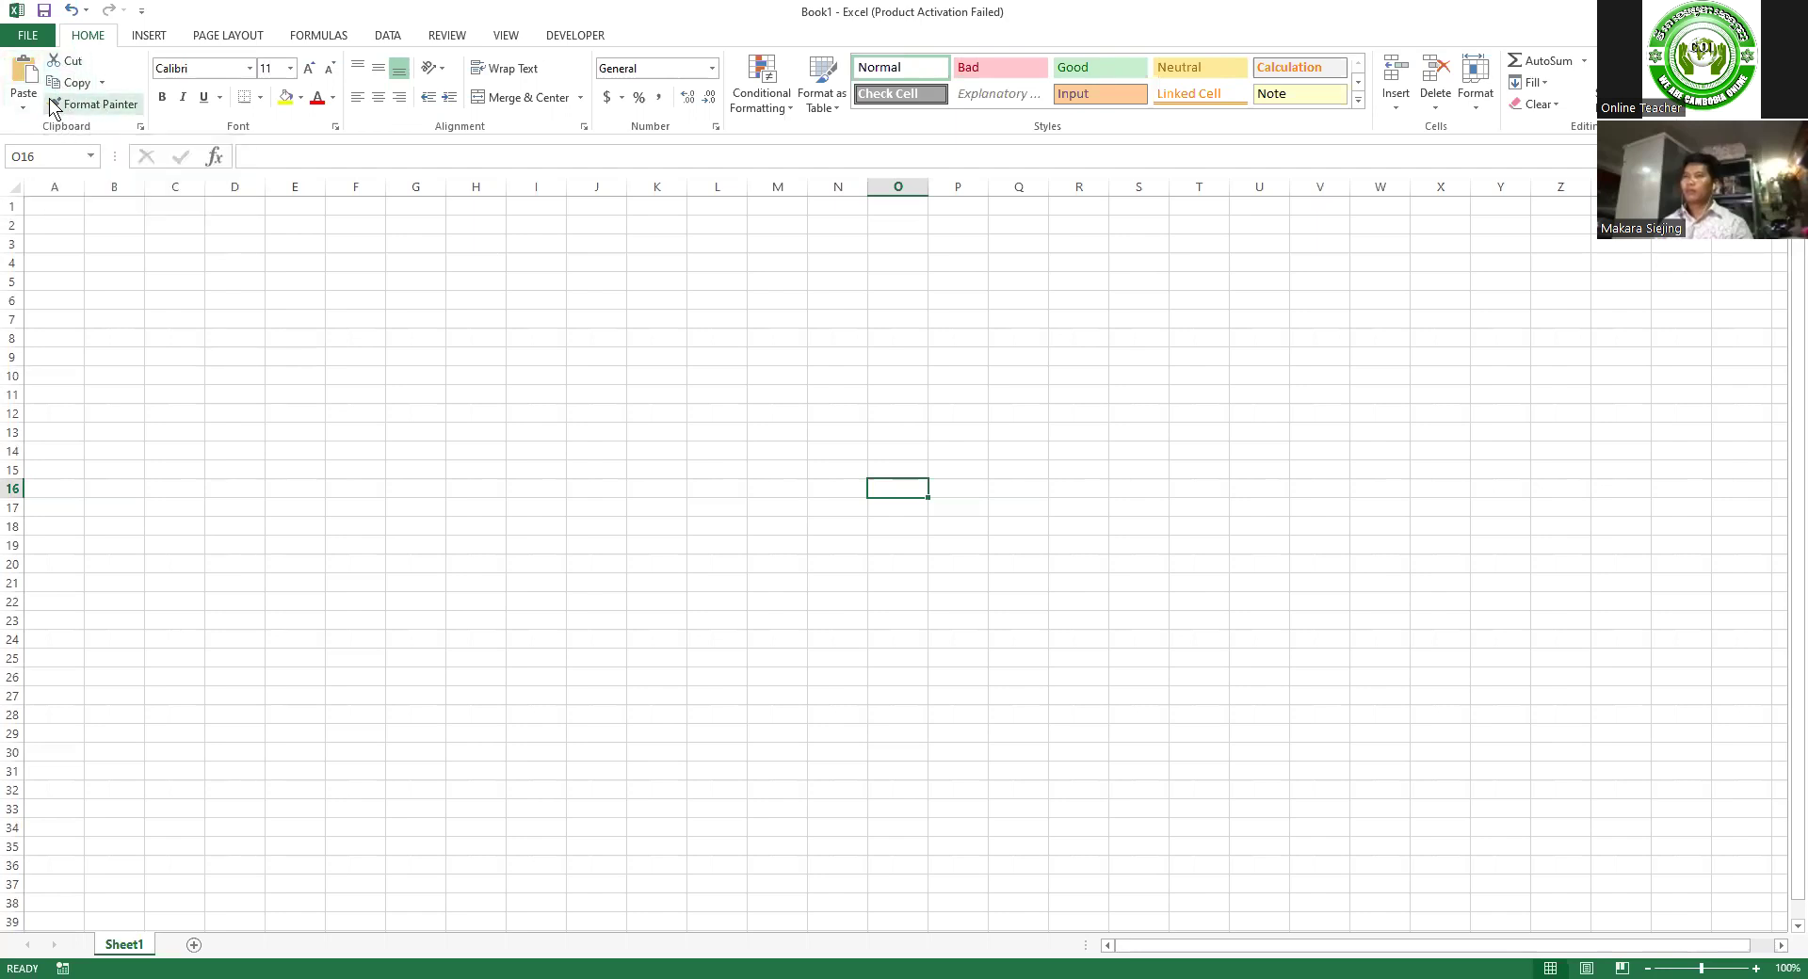
pyautogui.click(349, 402)
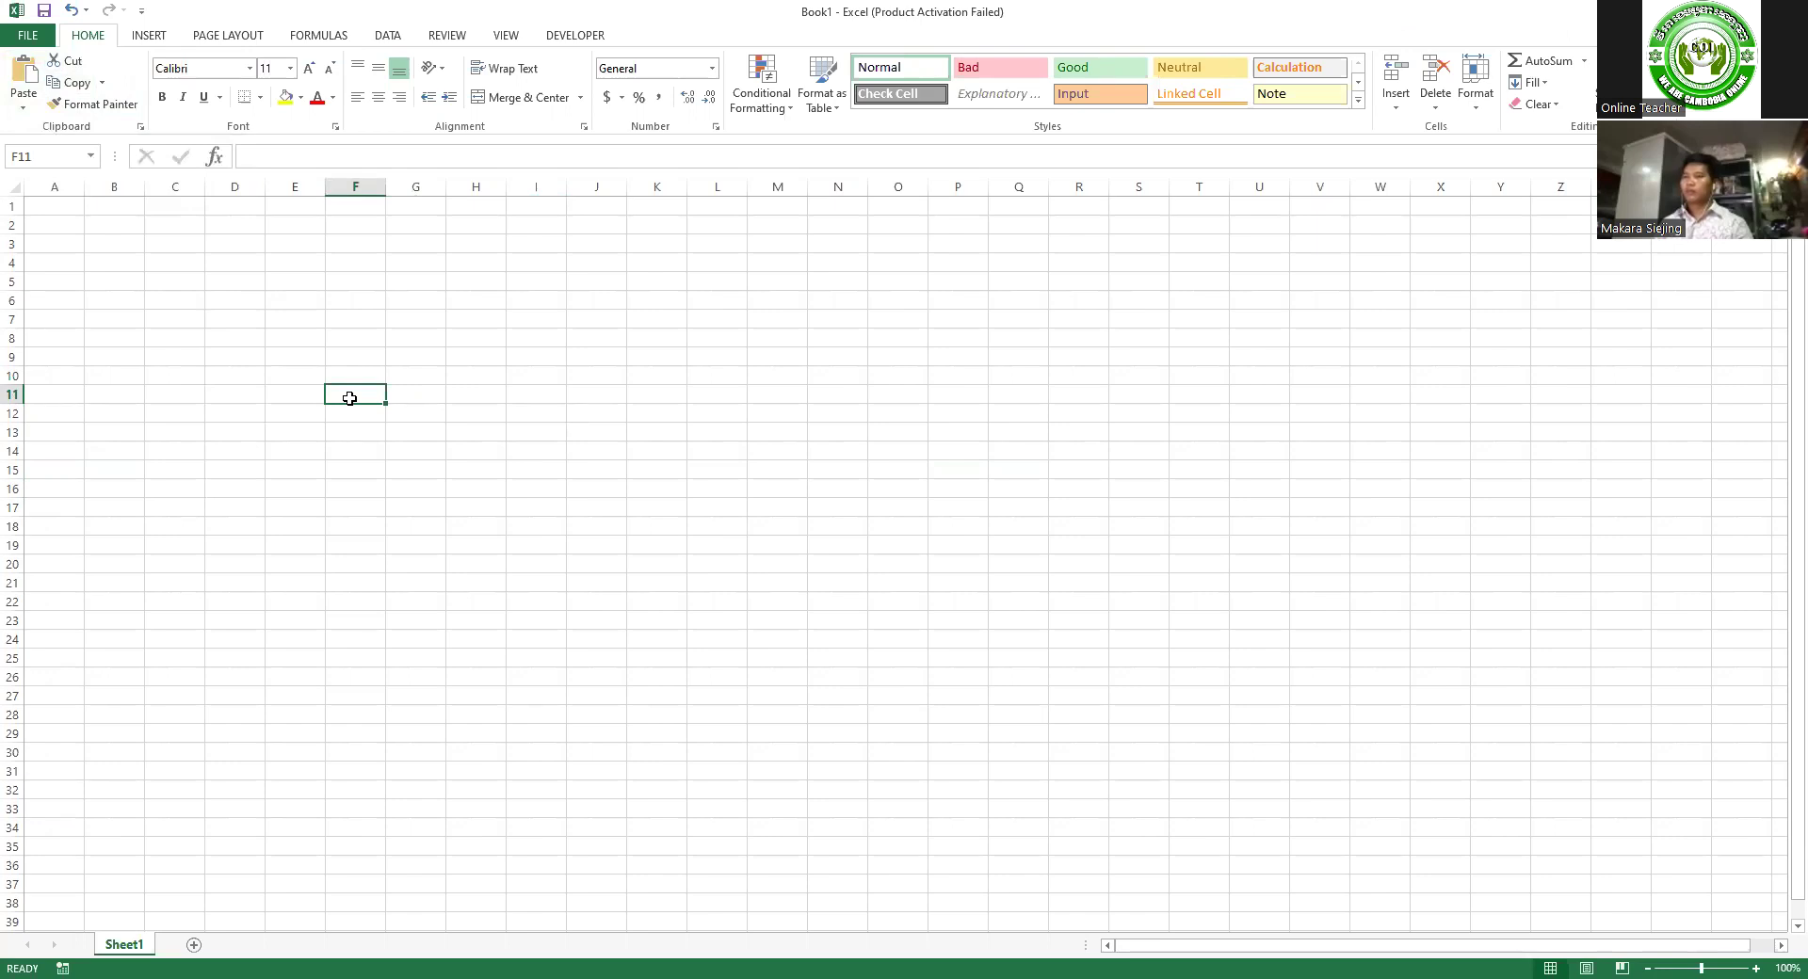
pyautogui.click(347, 340)
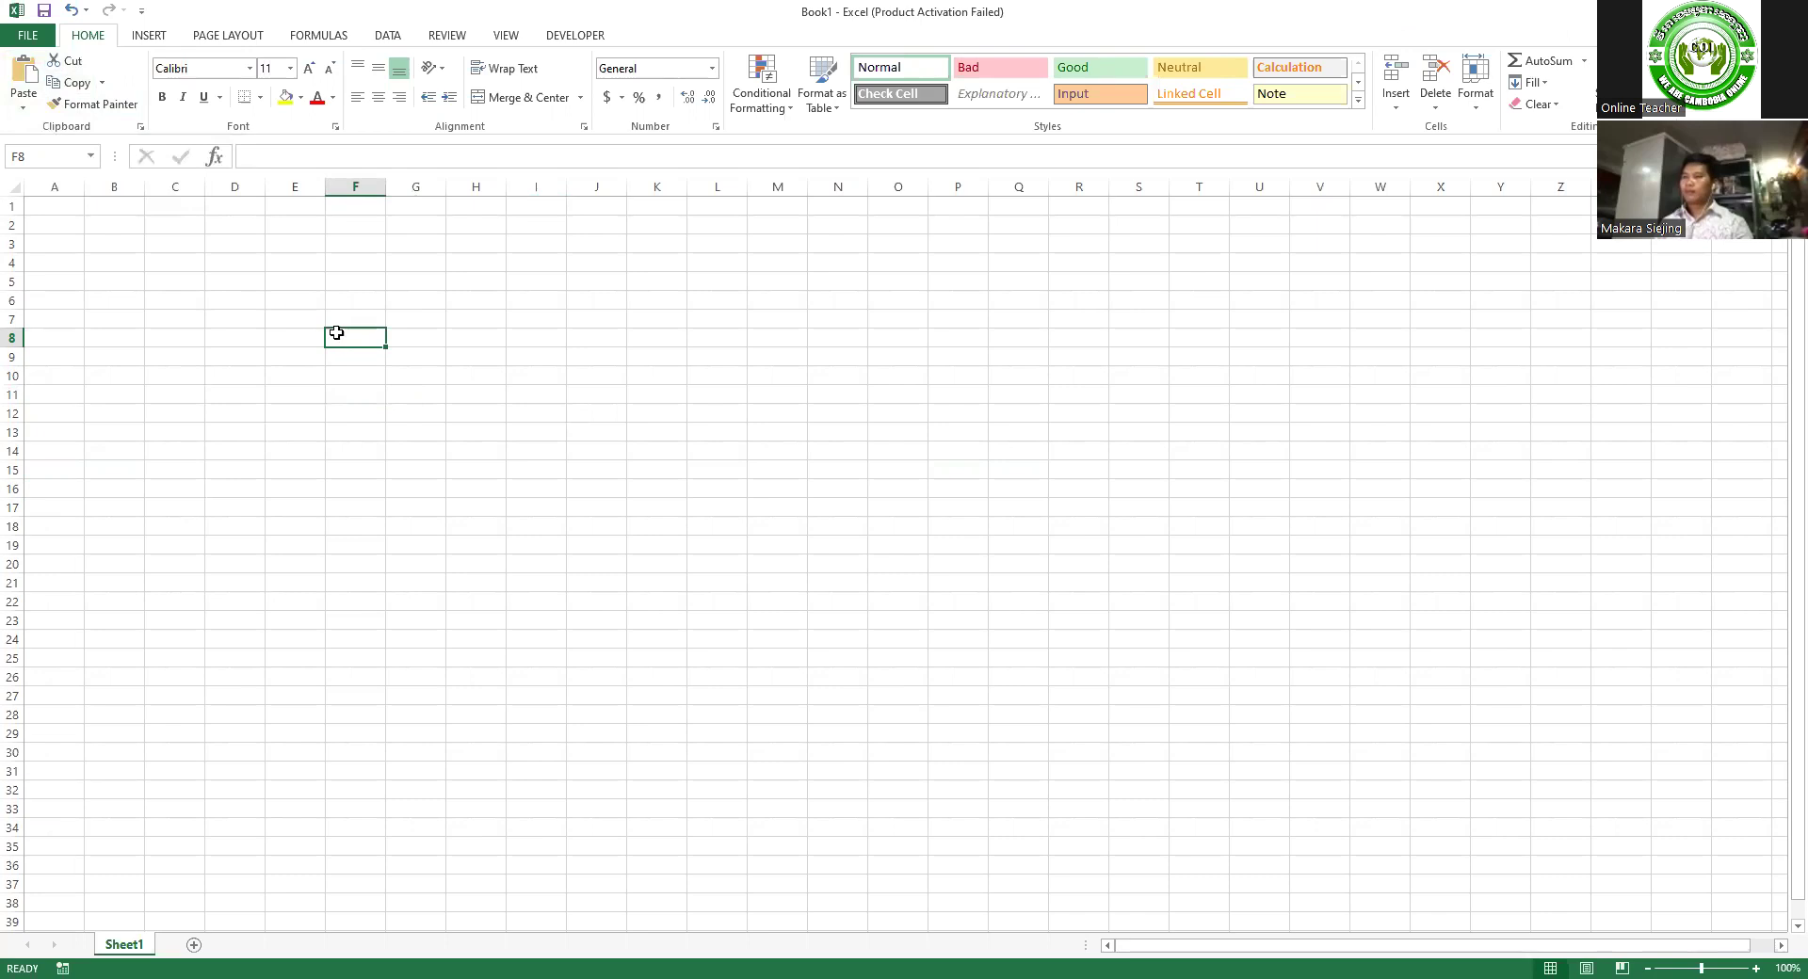
pyautogui.moveTo(182, 341)
pyautogui.mouseDown()
pyautogui.moveTo(460, 341)
pyautogui.moveTo(460, 390)
pyautogui.mouseUp()
pyautogui.click(468, 435)
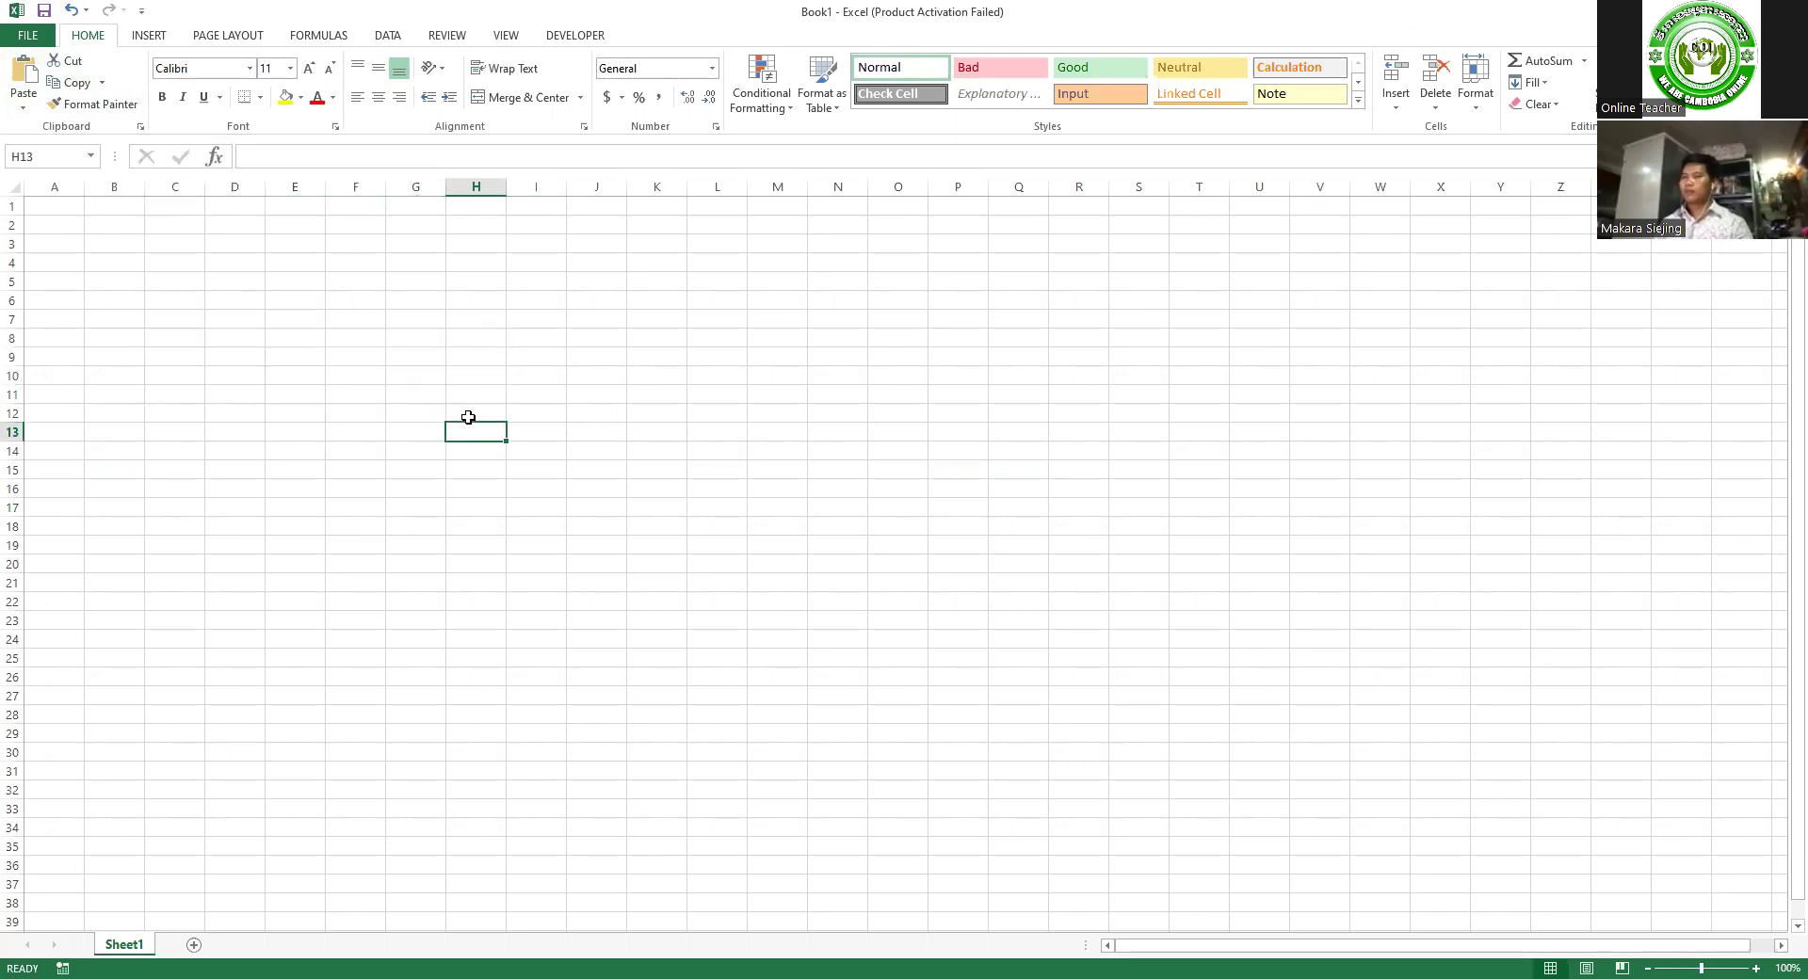
pyautogui.click(429, 377)
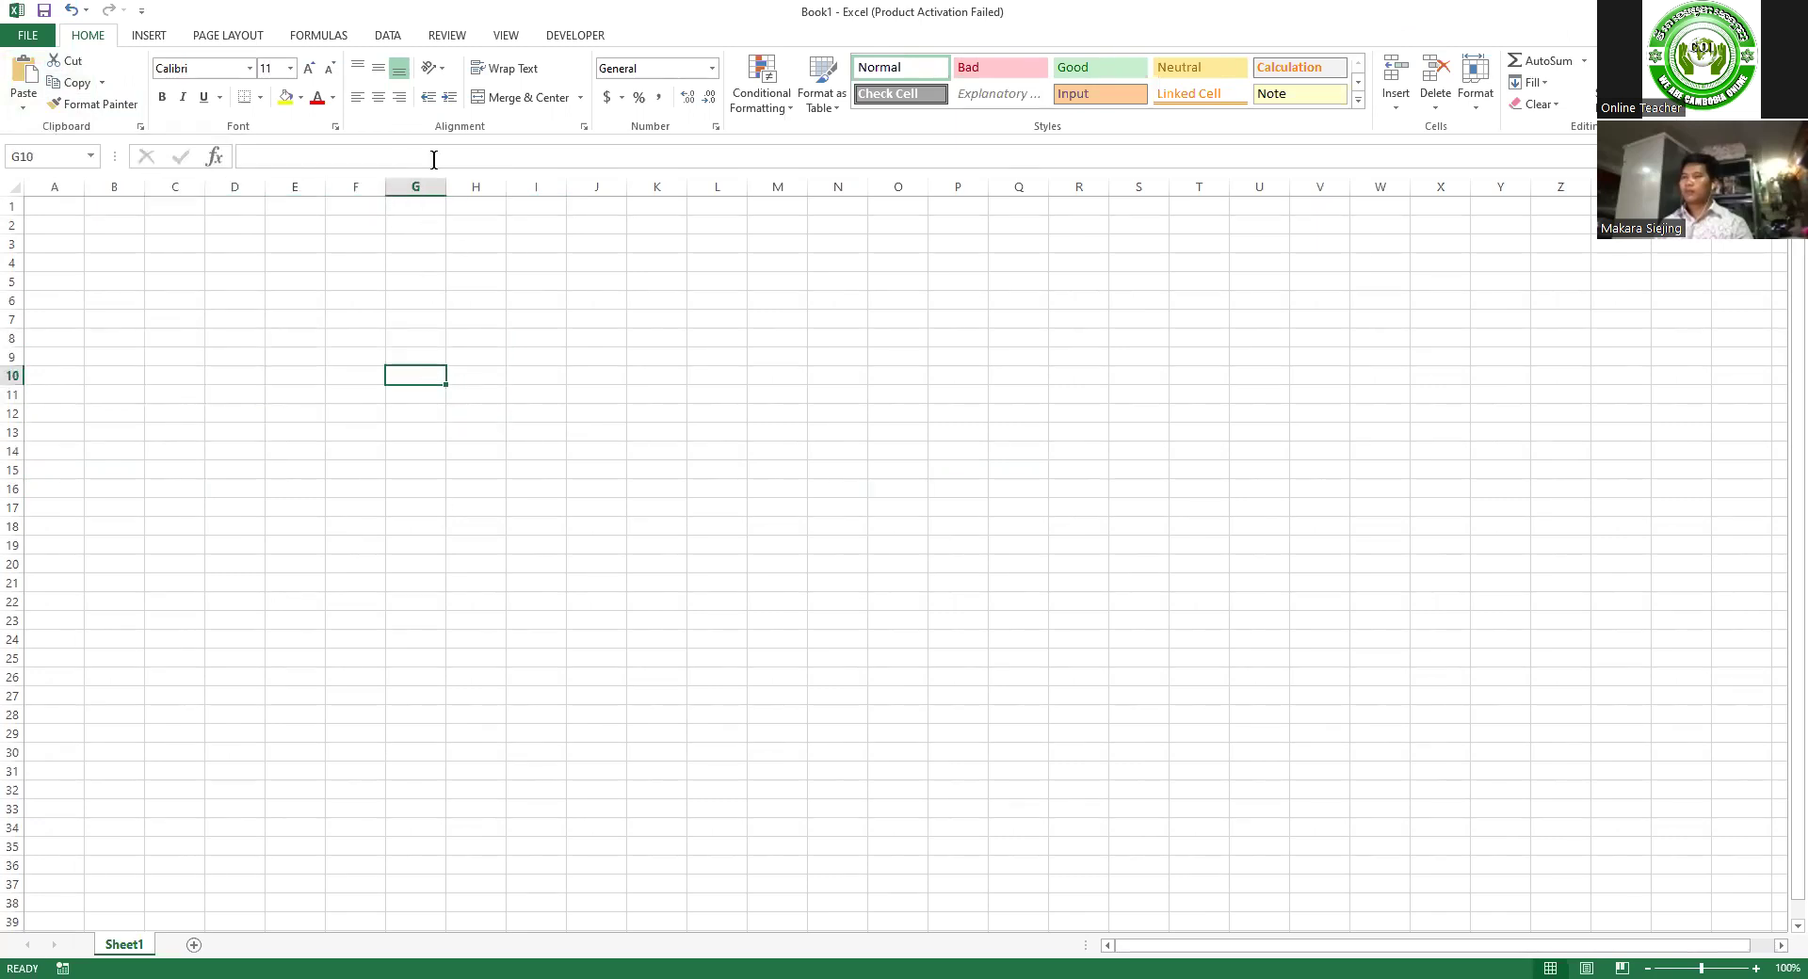
# - Turn off the worksheet gridlines from the View tab
pyautogui.click(505, 38)
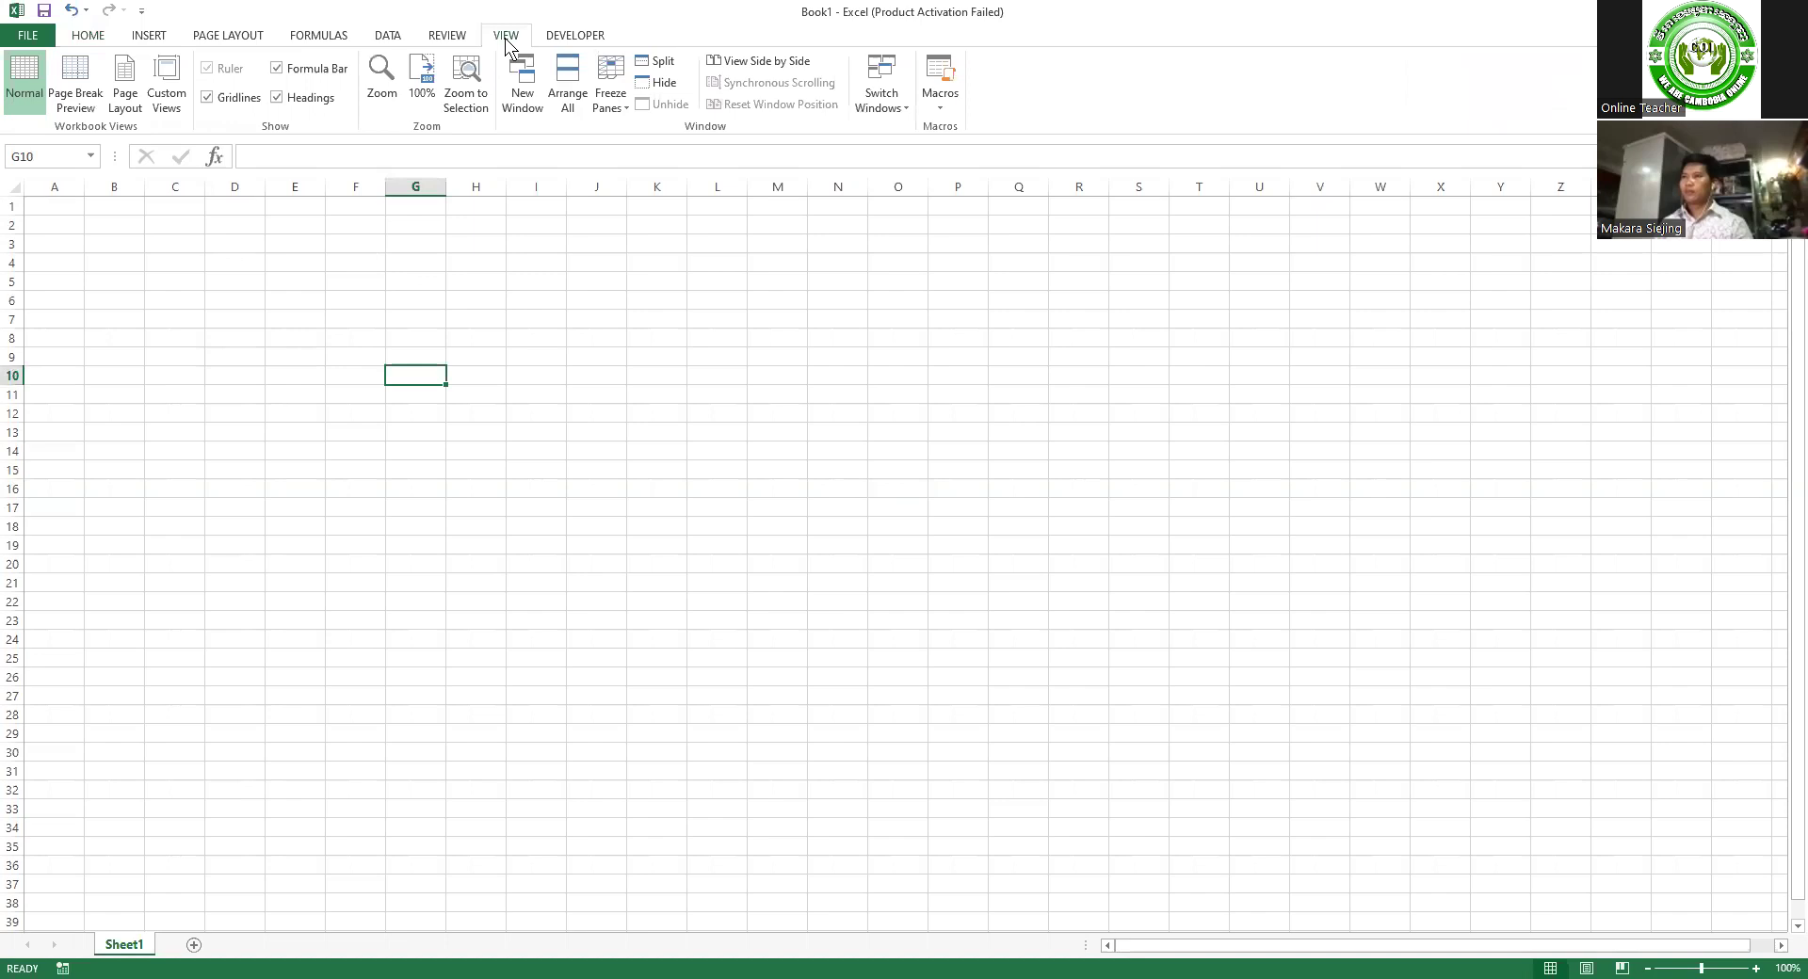
pyautogui.click(206, 97)
pyautogui.click(280, 447)
pyautogui.click(273, 337)
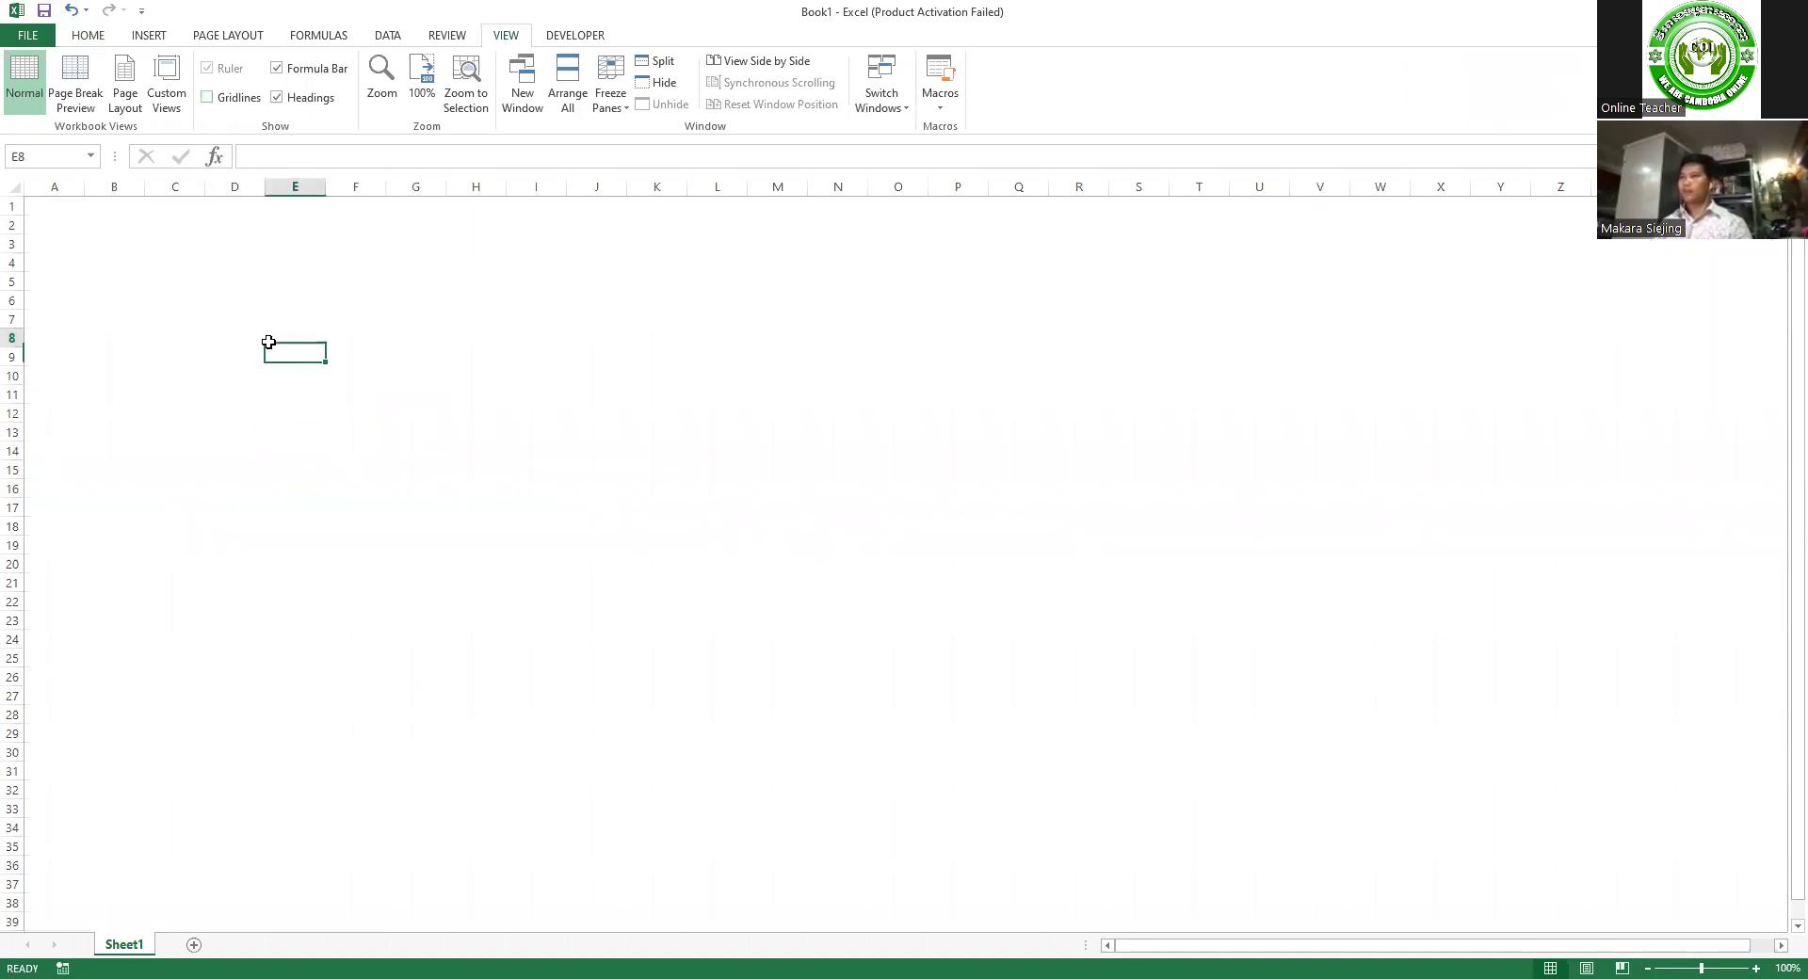
pyautogui.click(198, 339)
pyautogui.click(400, 371)
pyautogui.click(541, 371)
pyautogui.click(659, 375)
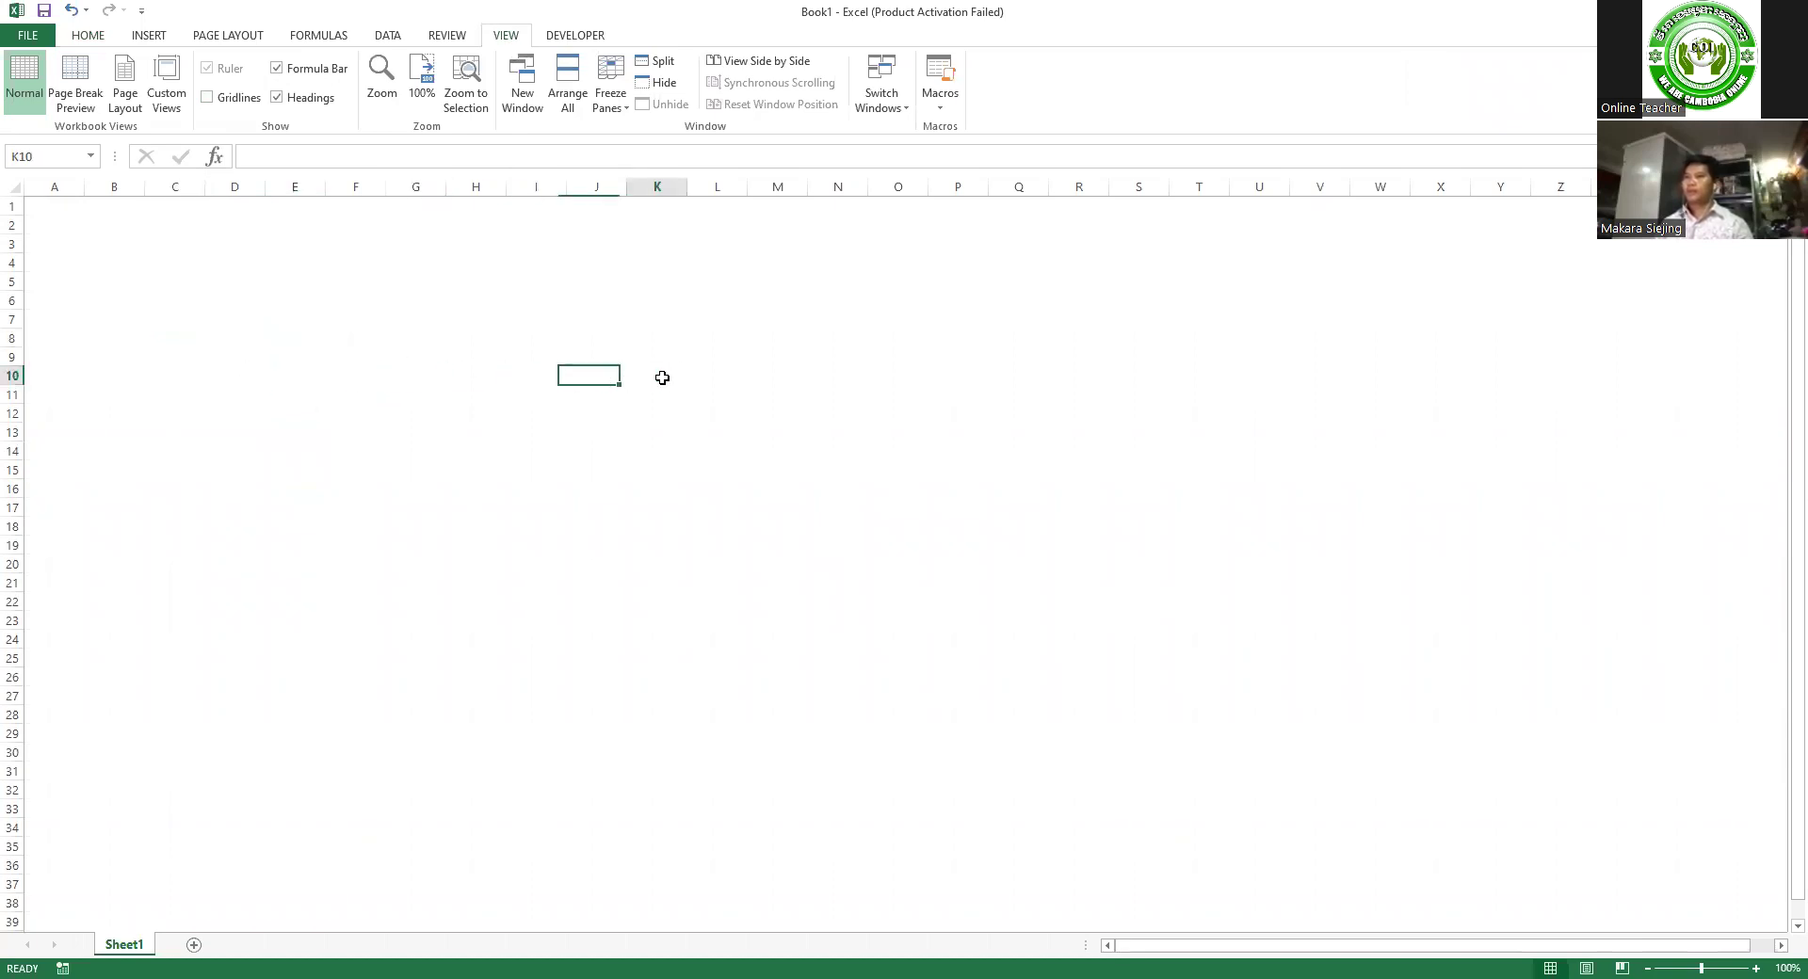
# - Select the header range B5:E5 and go back to the Home tab
pyautogui.click(177, 319)
pyautogui.click(270, 316)
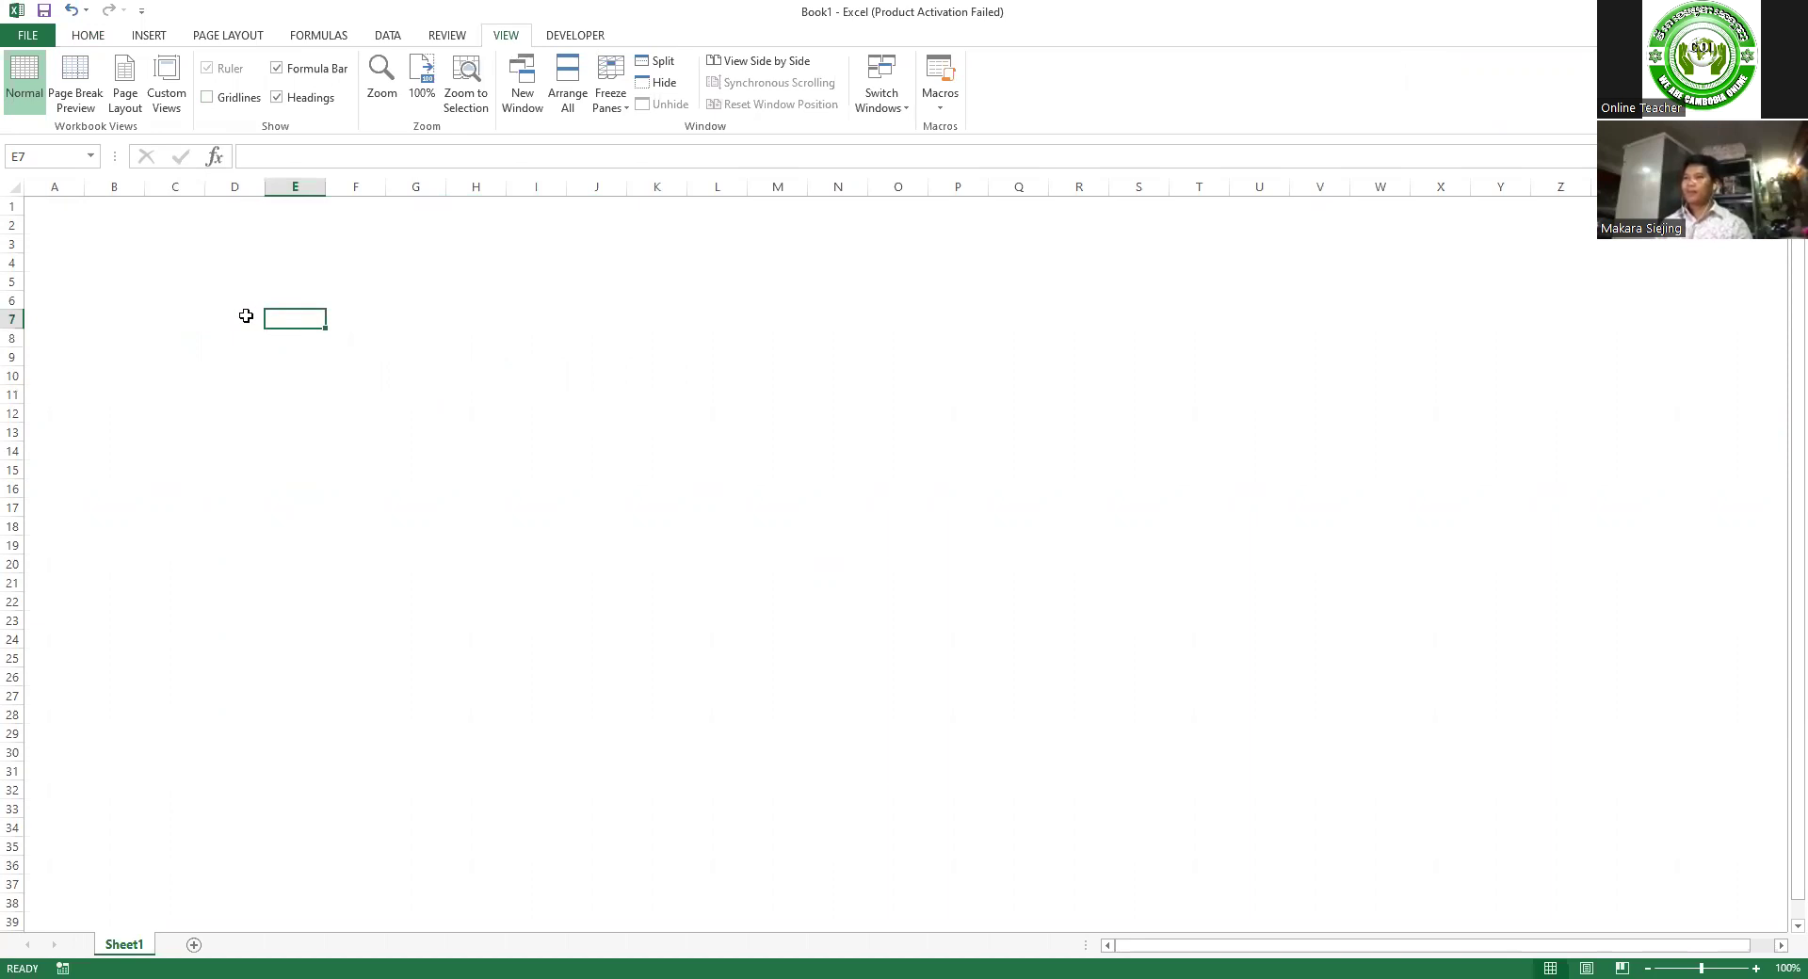
pyautogui.click(210, 322)
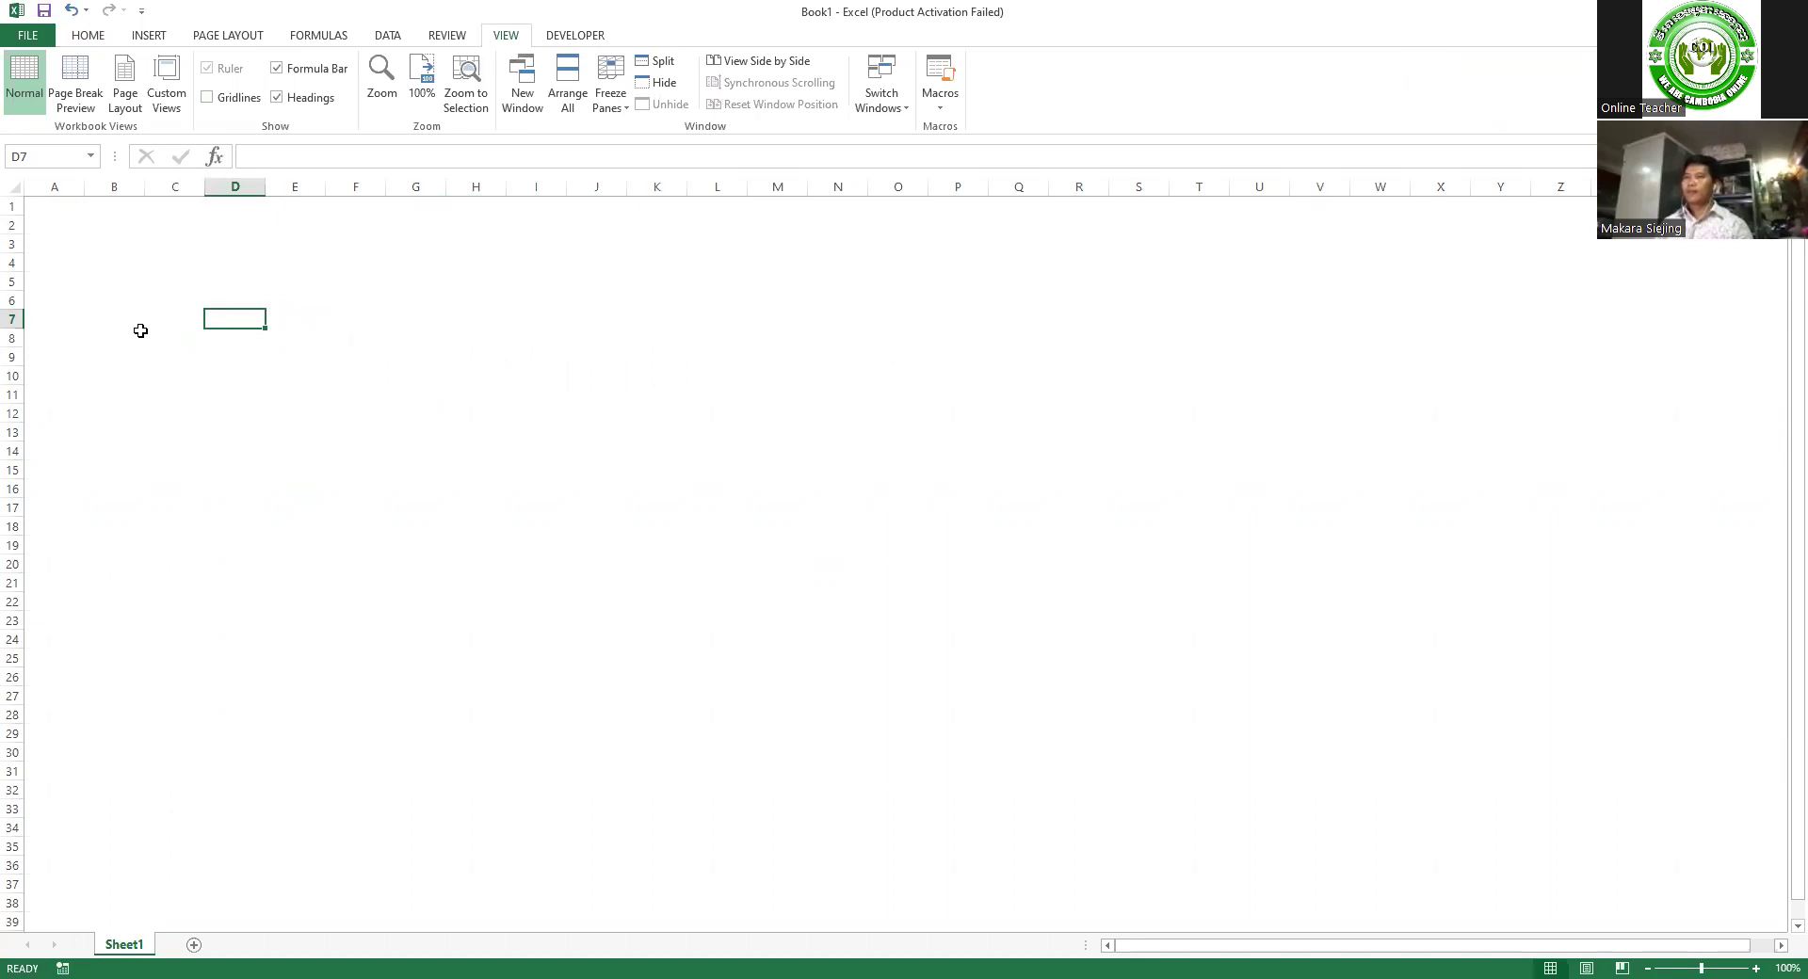
pyautogui.moveTo(146, 318); pyautogui.dragTo(427, 327)
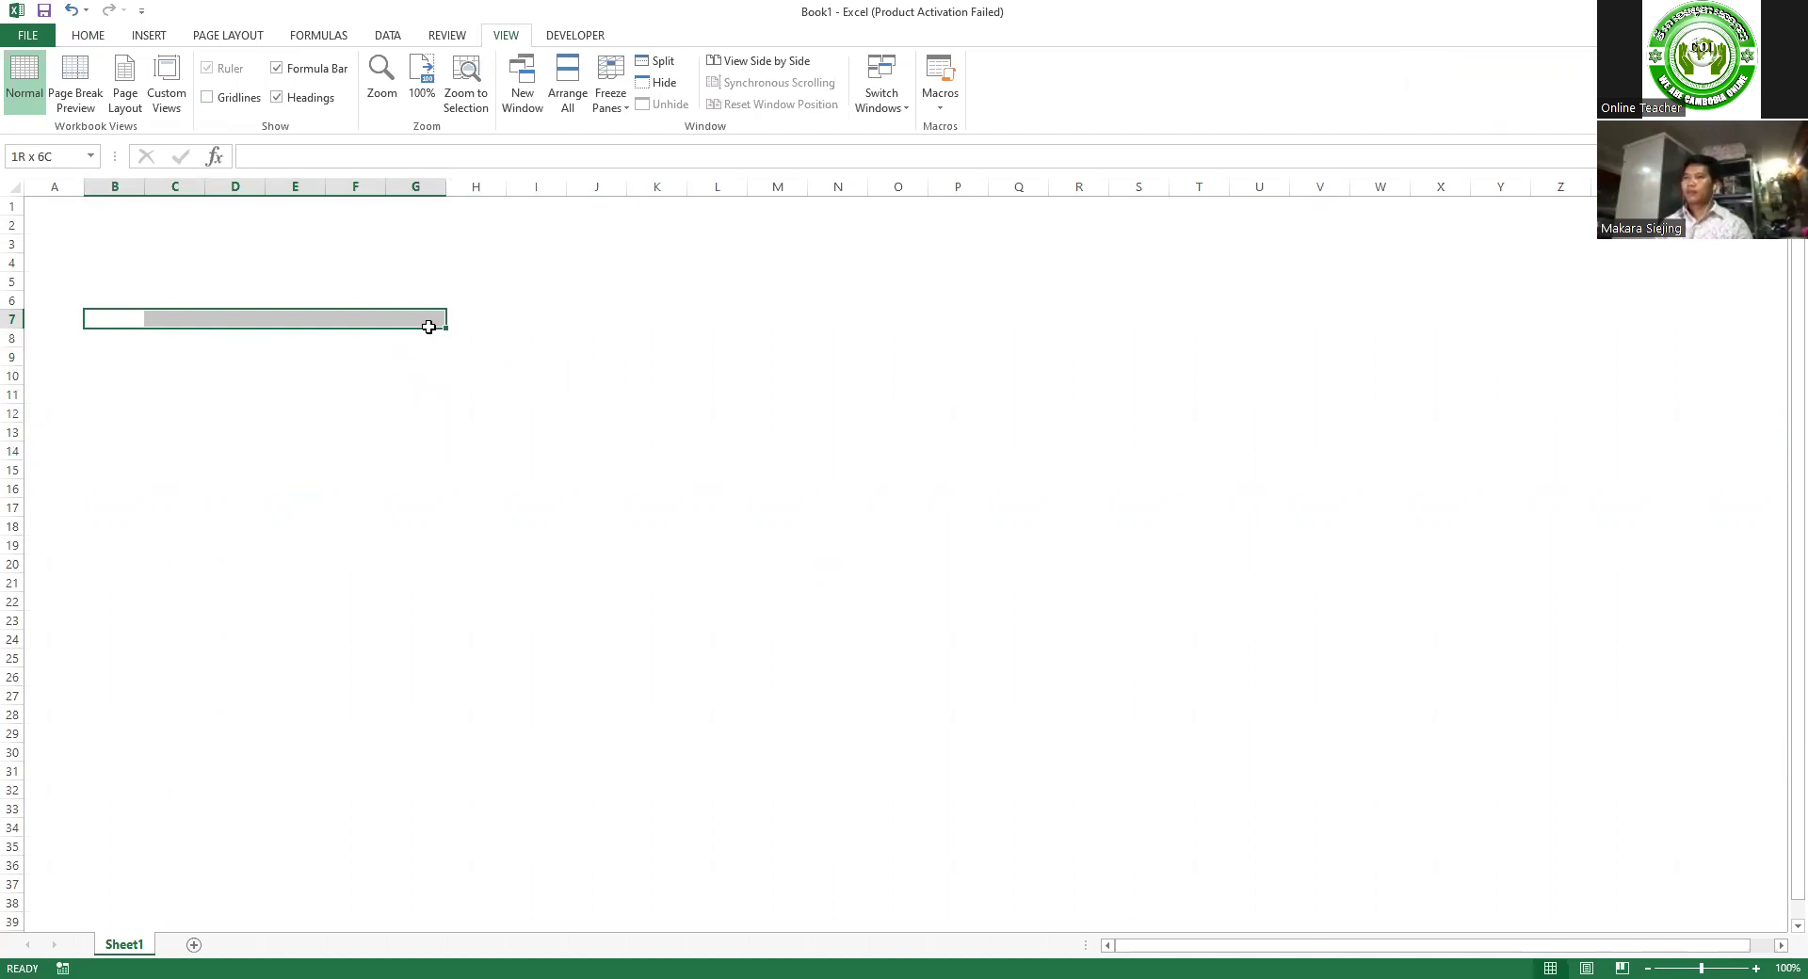
pyautogui.moveTo(429, 326); pyautogui.dragTo(254, 411)
pyautogui.click(221, 358)
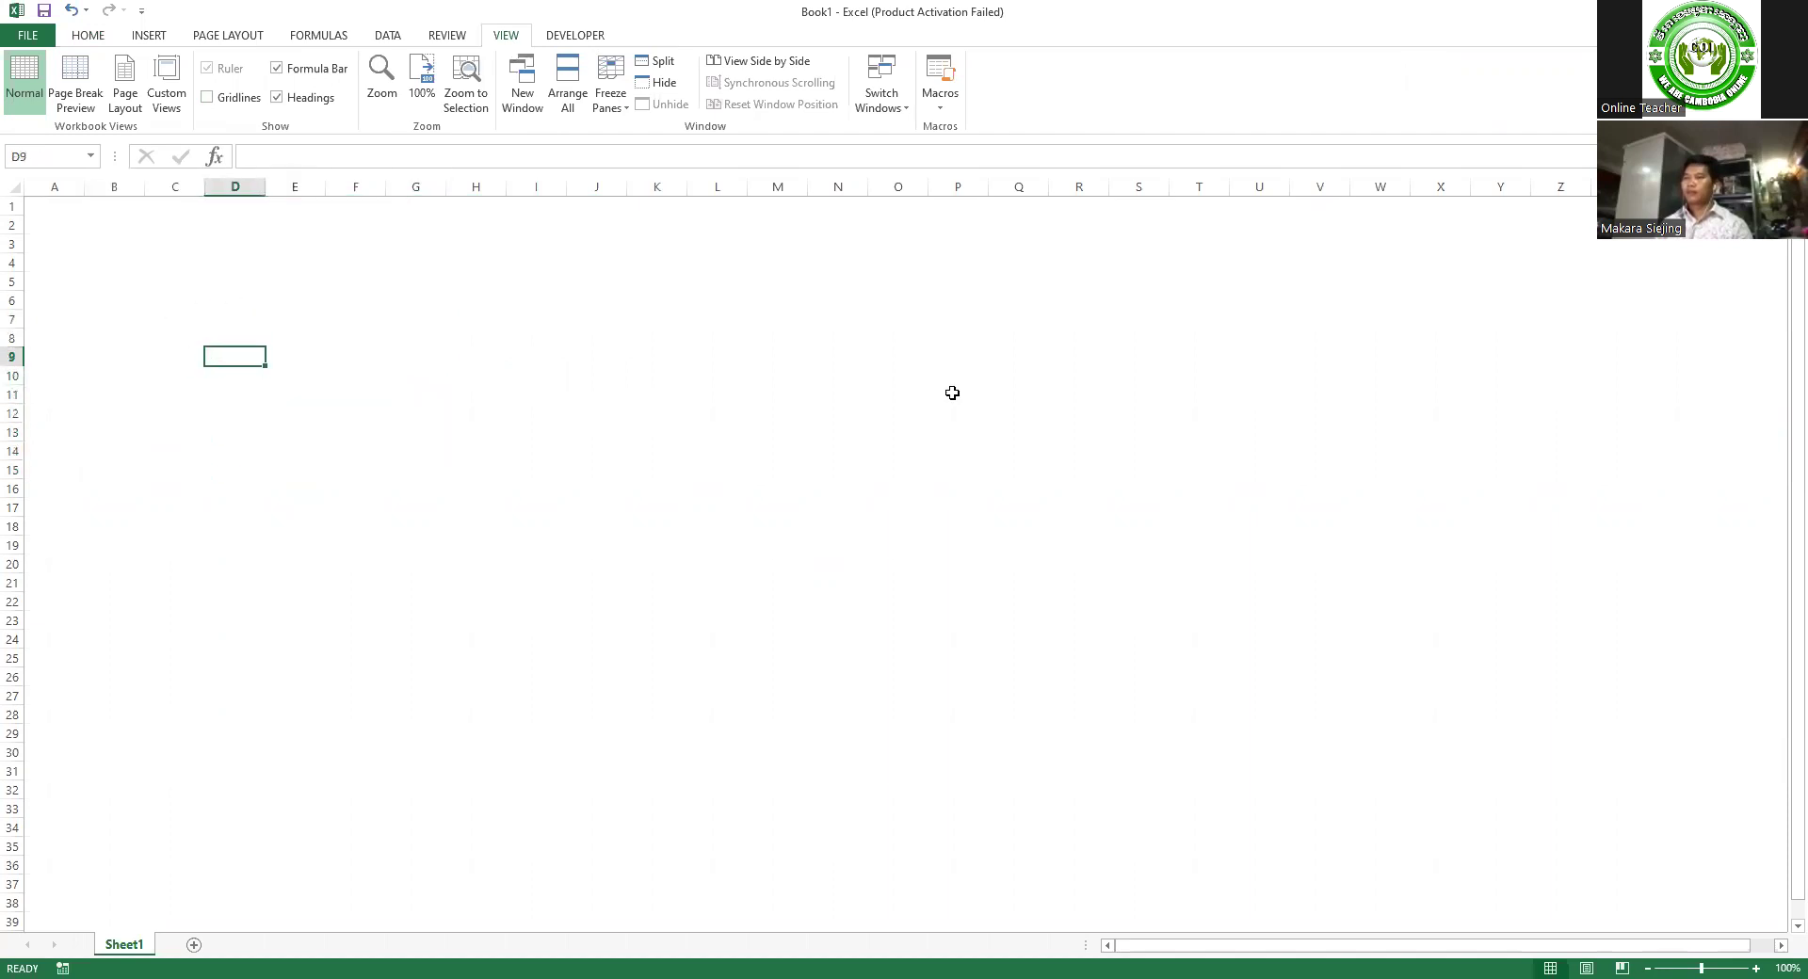
pyautogui.click(120, 276)
pyautogui.moveTo(116, 278); pyautogui.dragTo(307, 283)
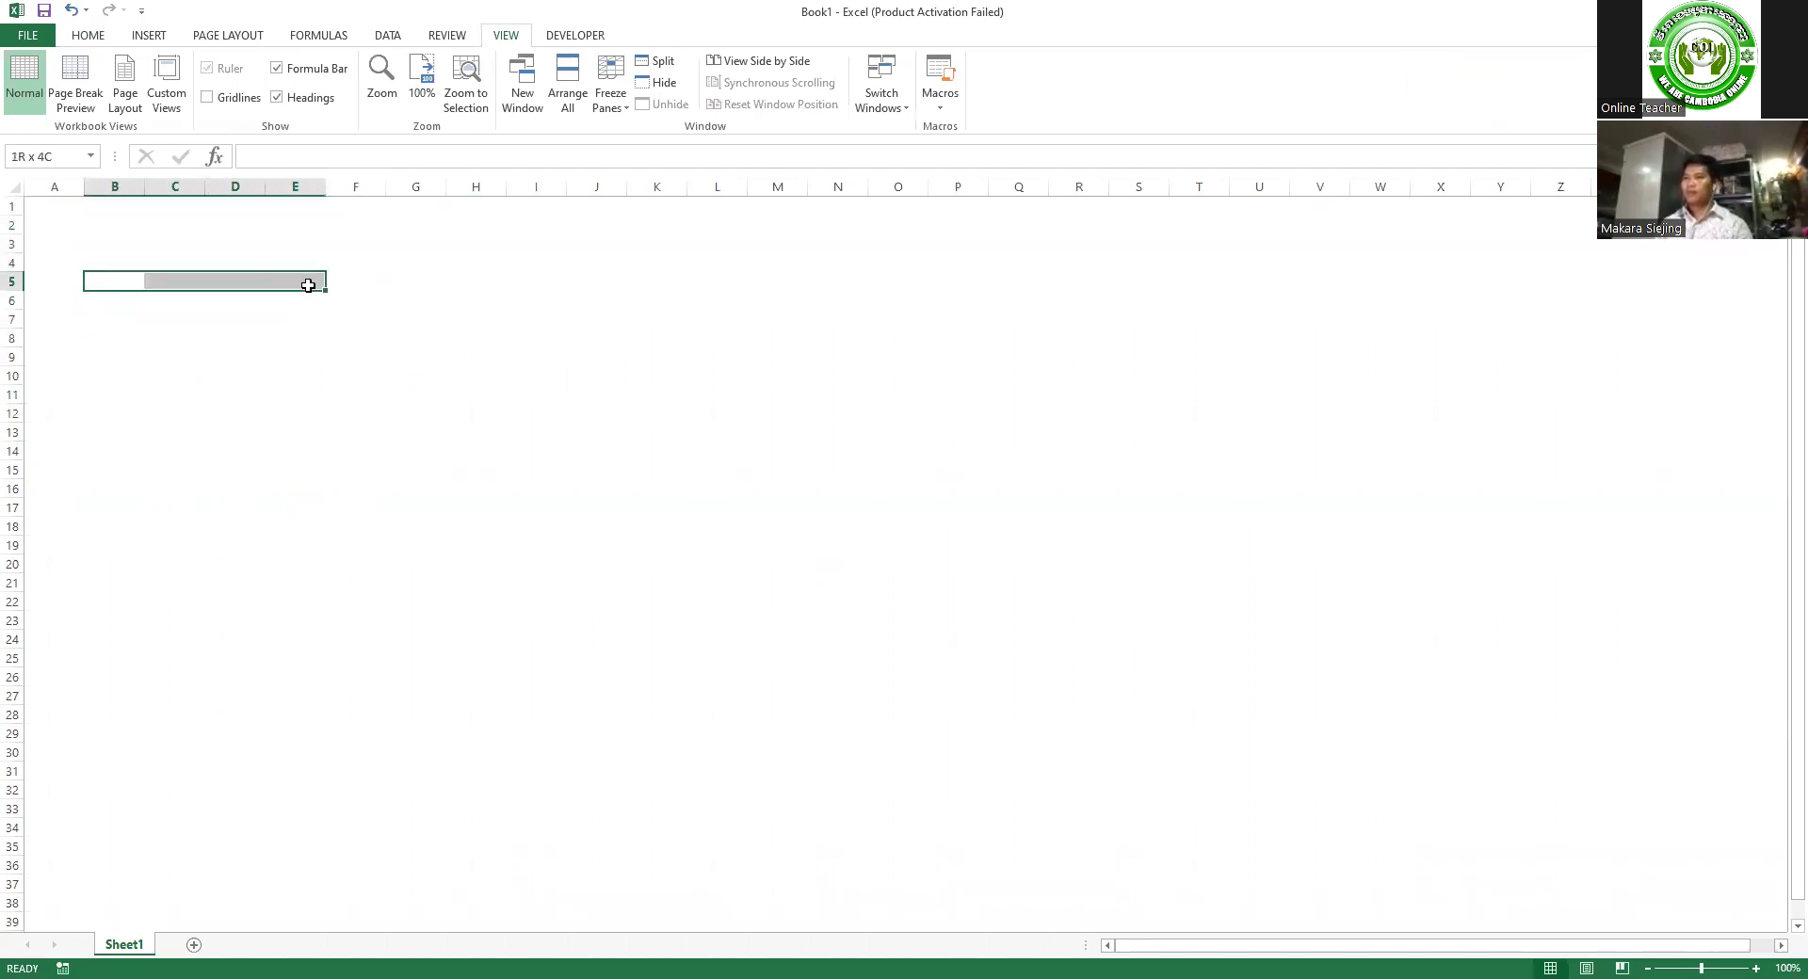
pyautogui.click(94, 36)
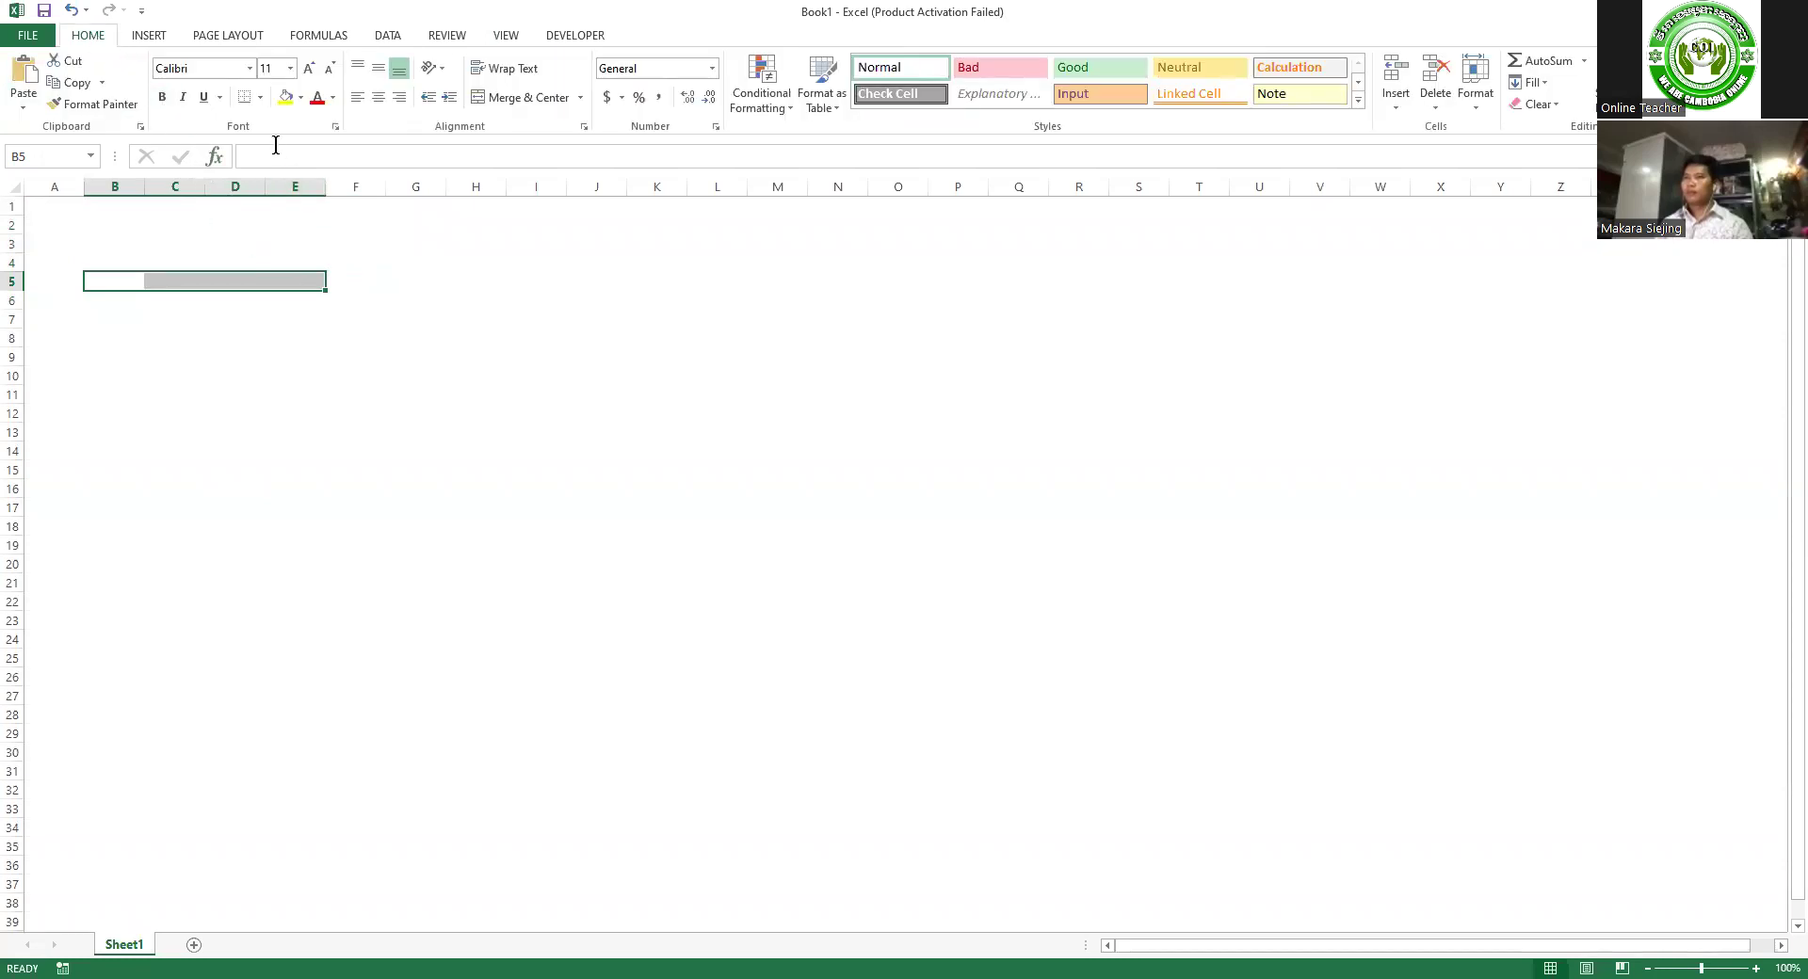
# - Apply All Borders to B5:E5, then select E9 and open More Borders
pyautogui.click(260, 97)
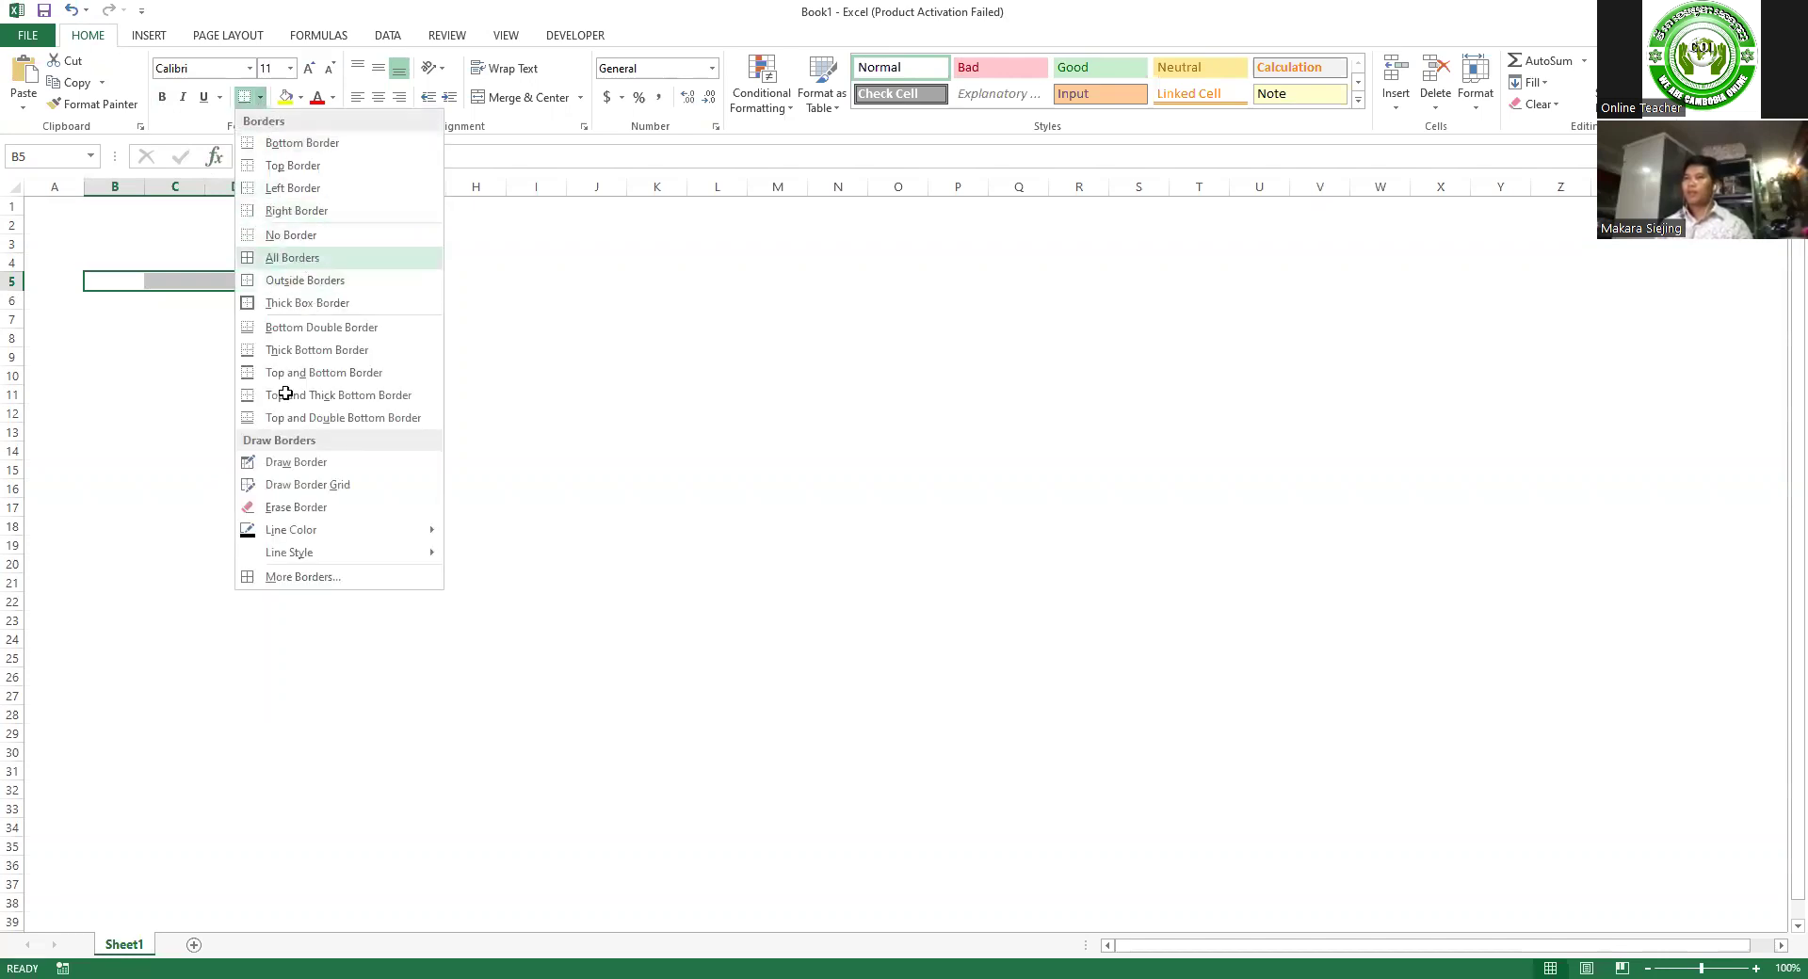
pyautogui.click(299, 258)
pyautogui.click(277, 358)
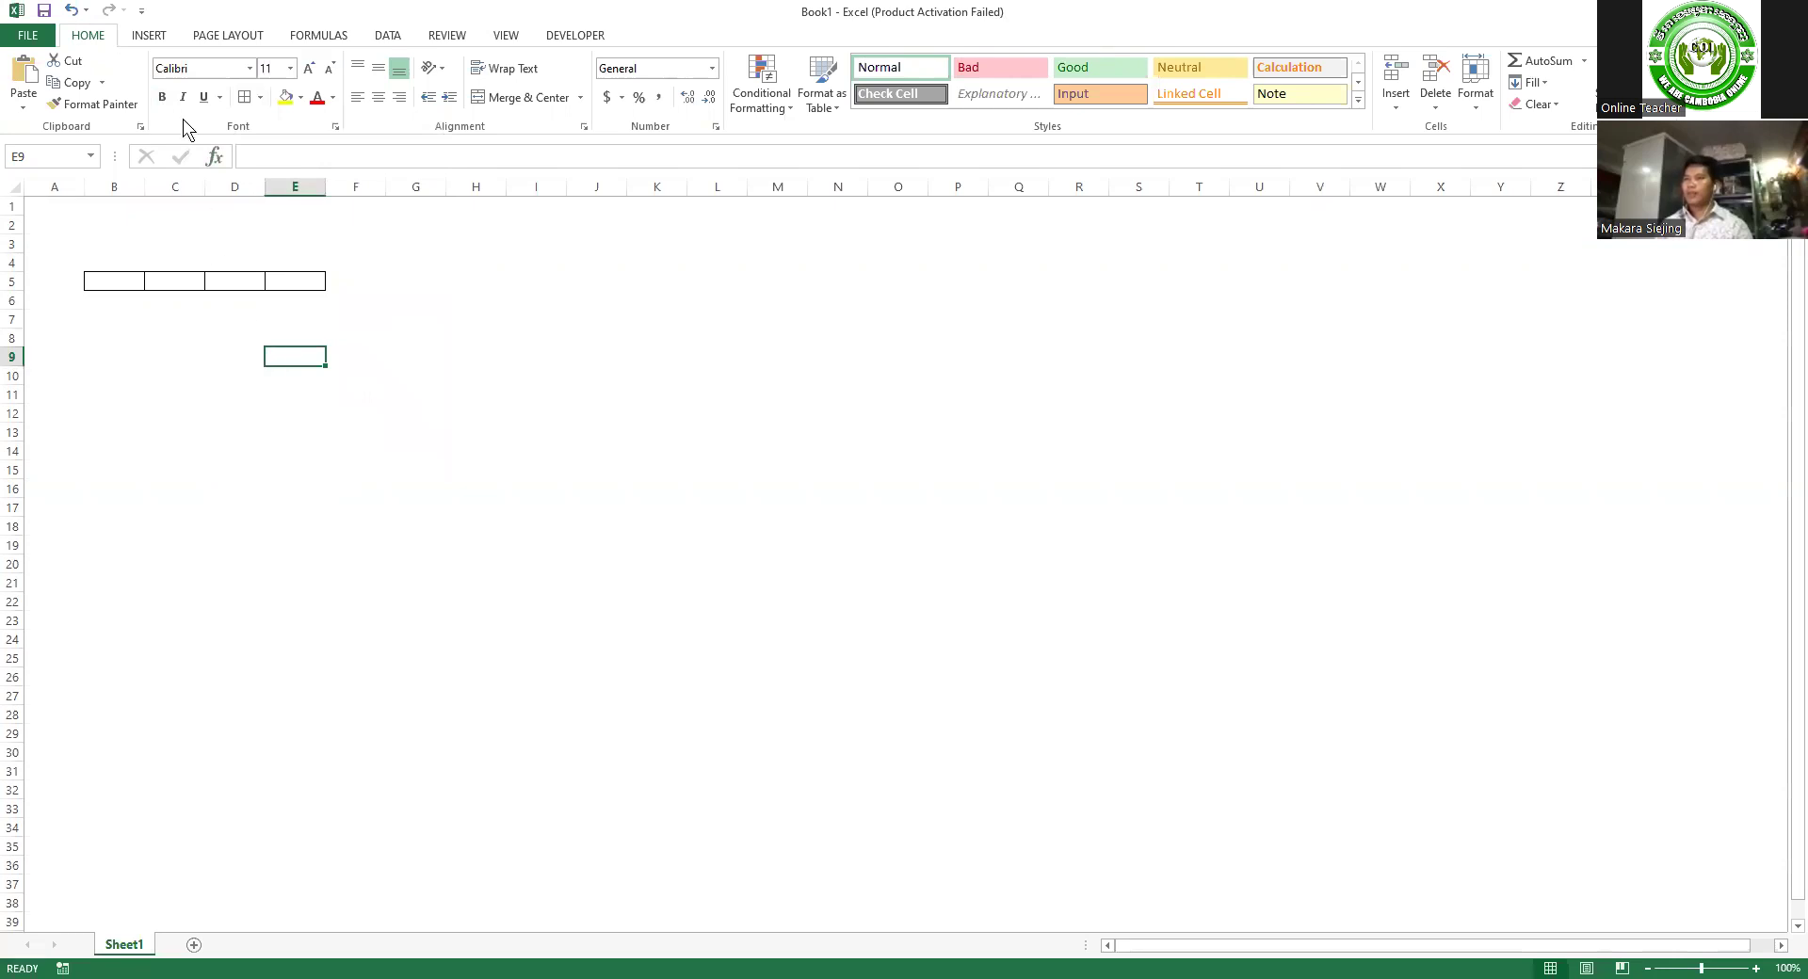
pyautogui.click(262, 96)
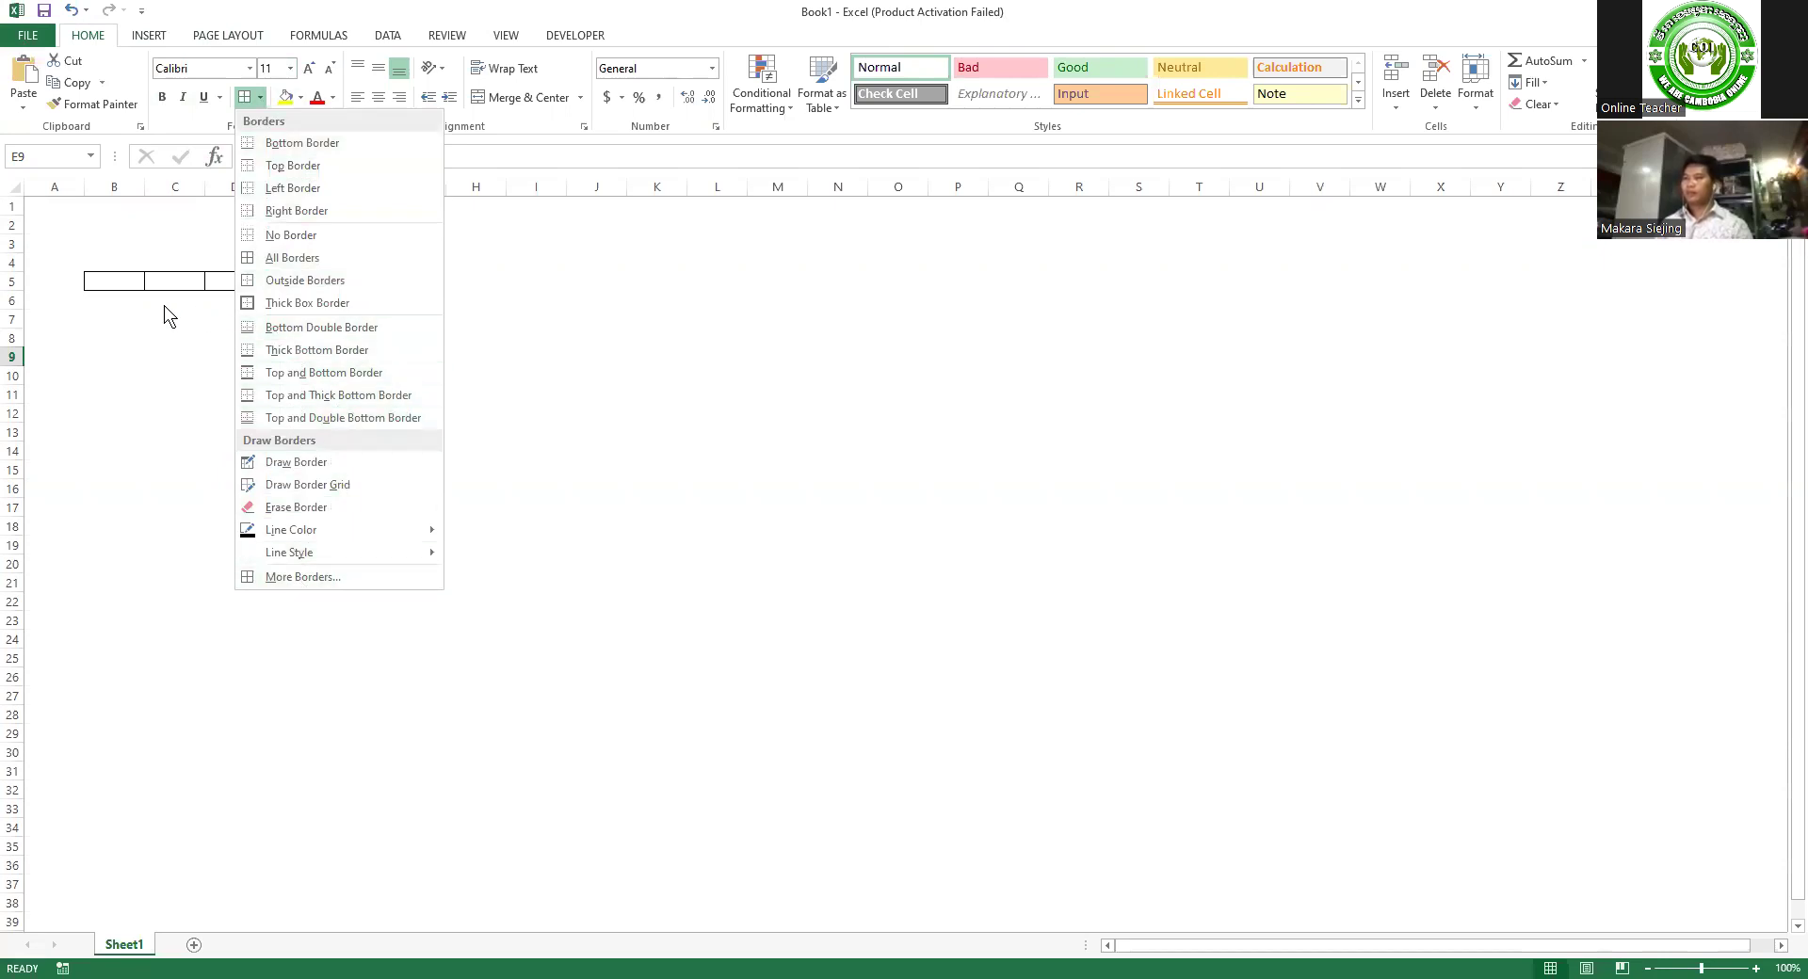
pyautogui.click(291, 584)
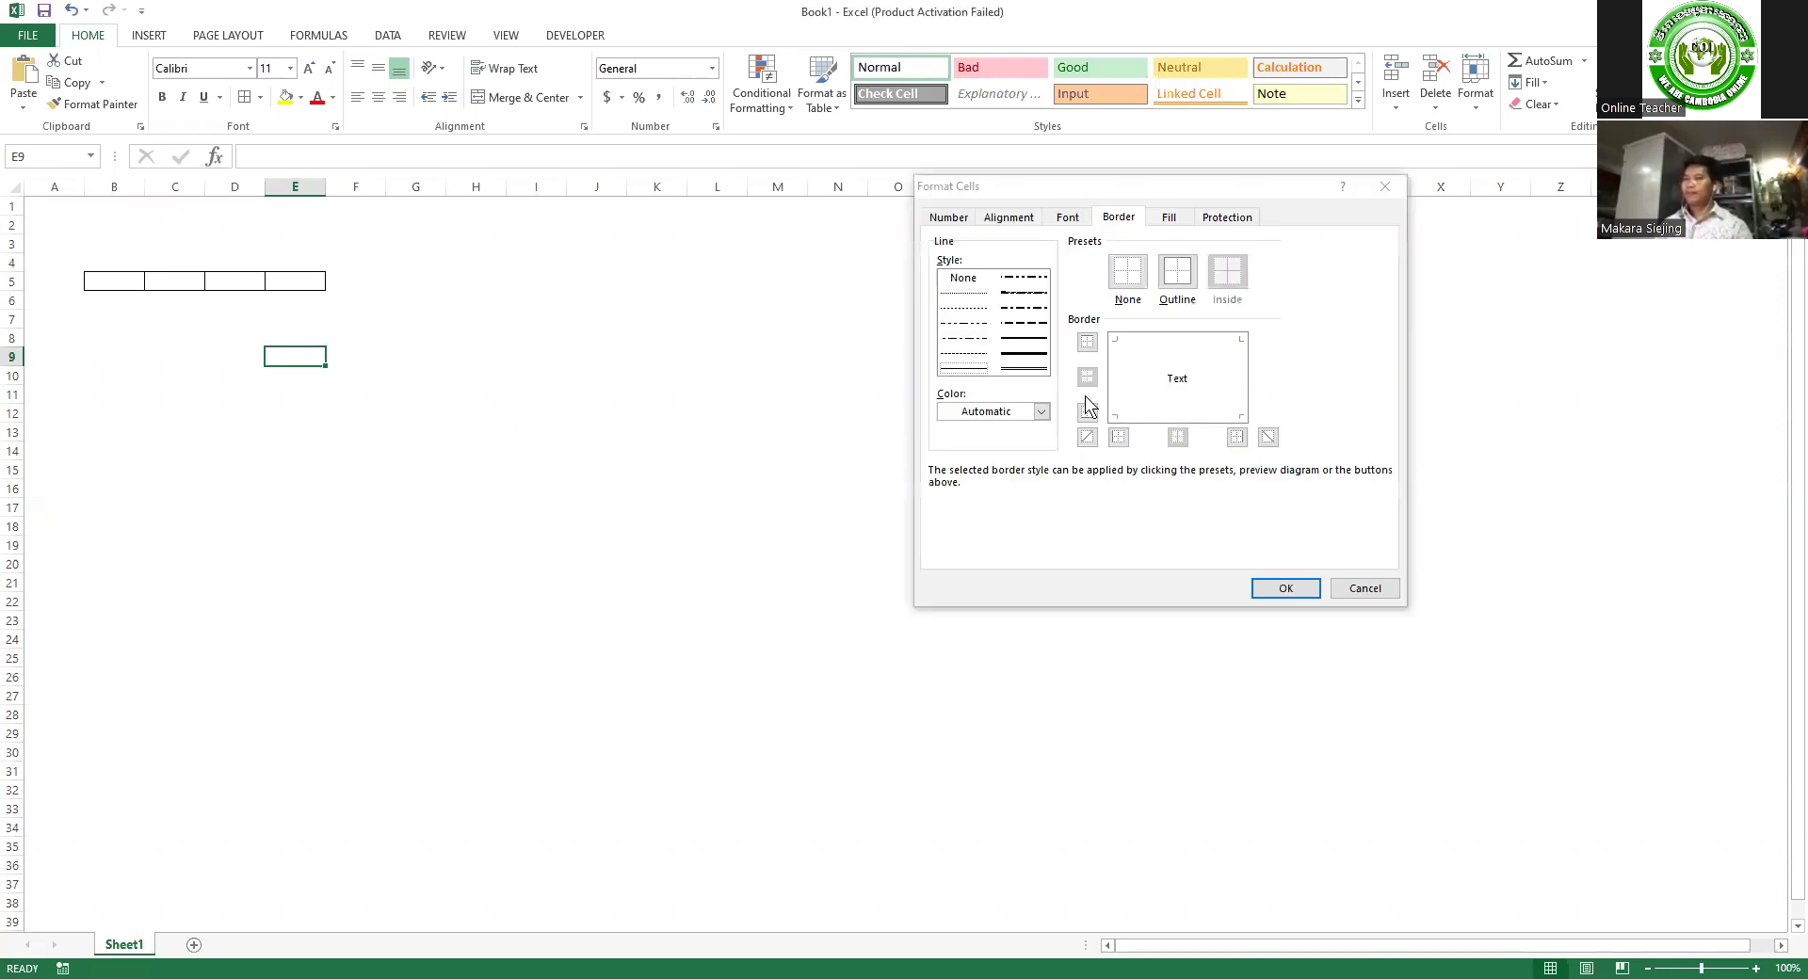
# - Add double-line top and bottom borders to cell E9 in Format Cells
pyautogui.click(1022, 369)
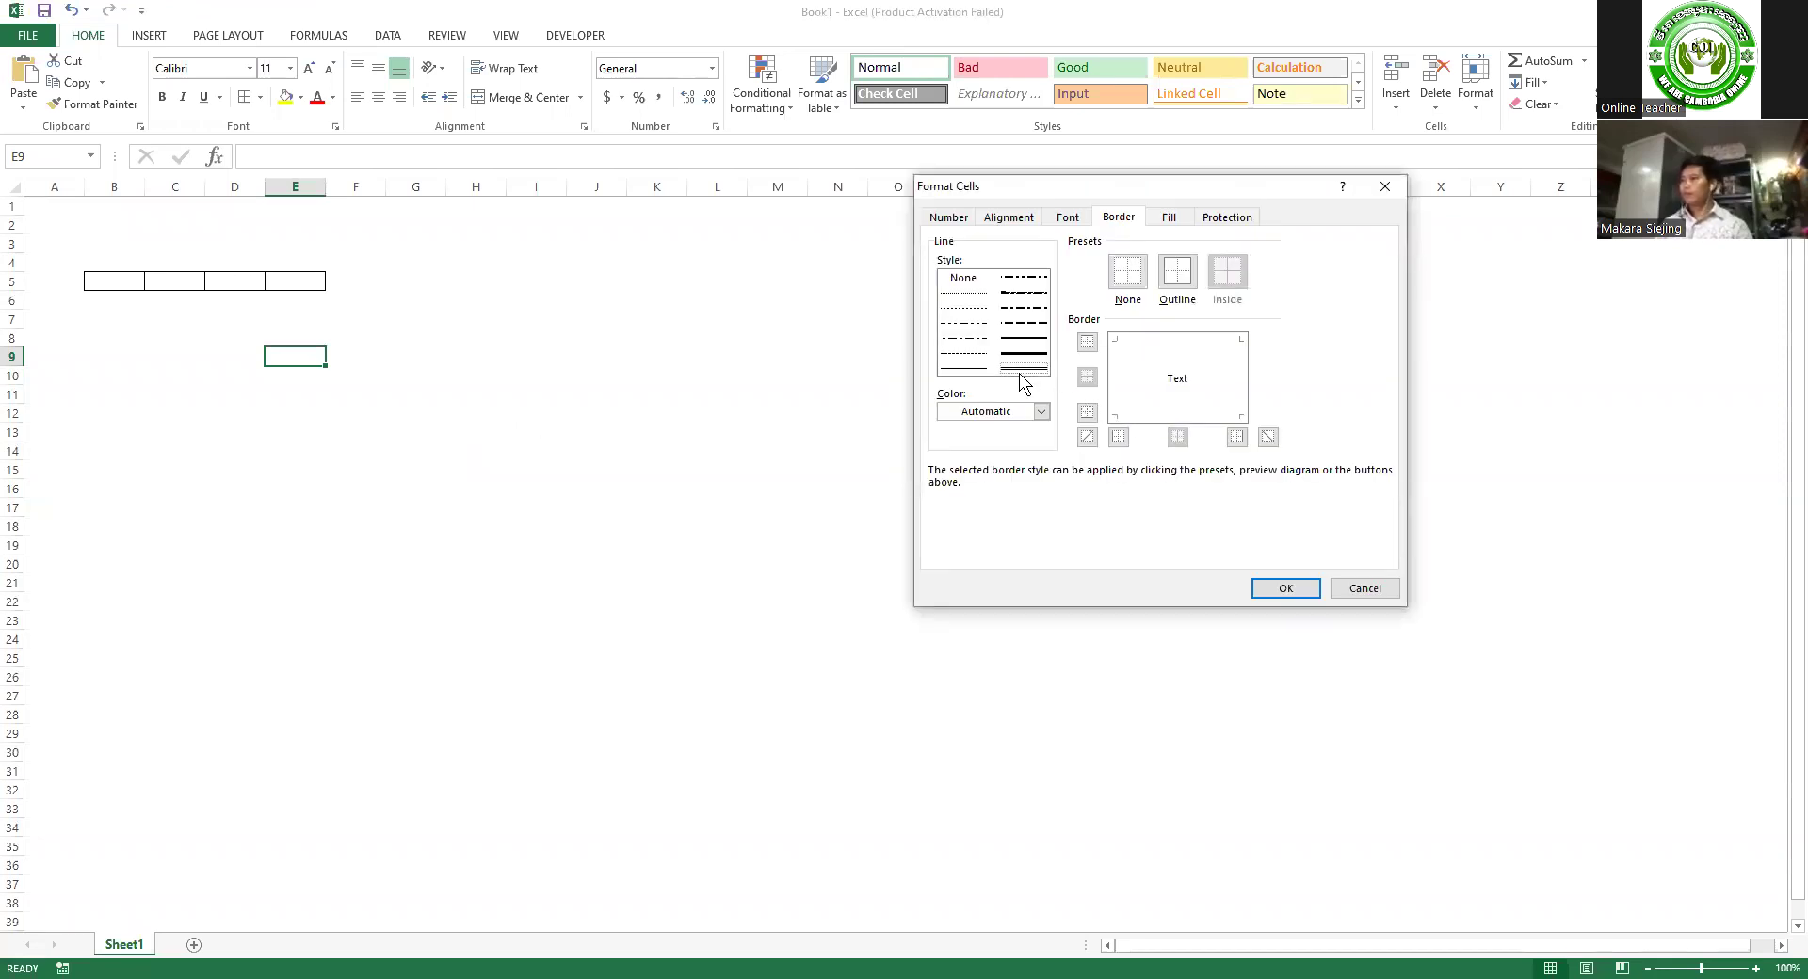
pyautogui.click(1181, 344)
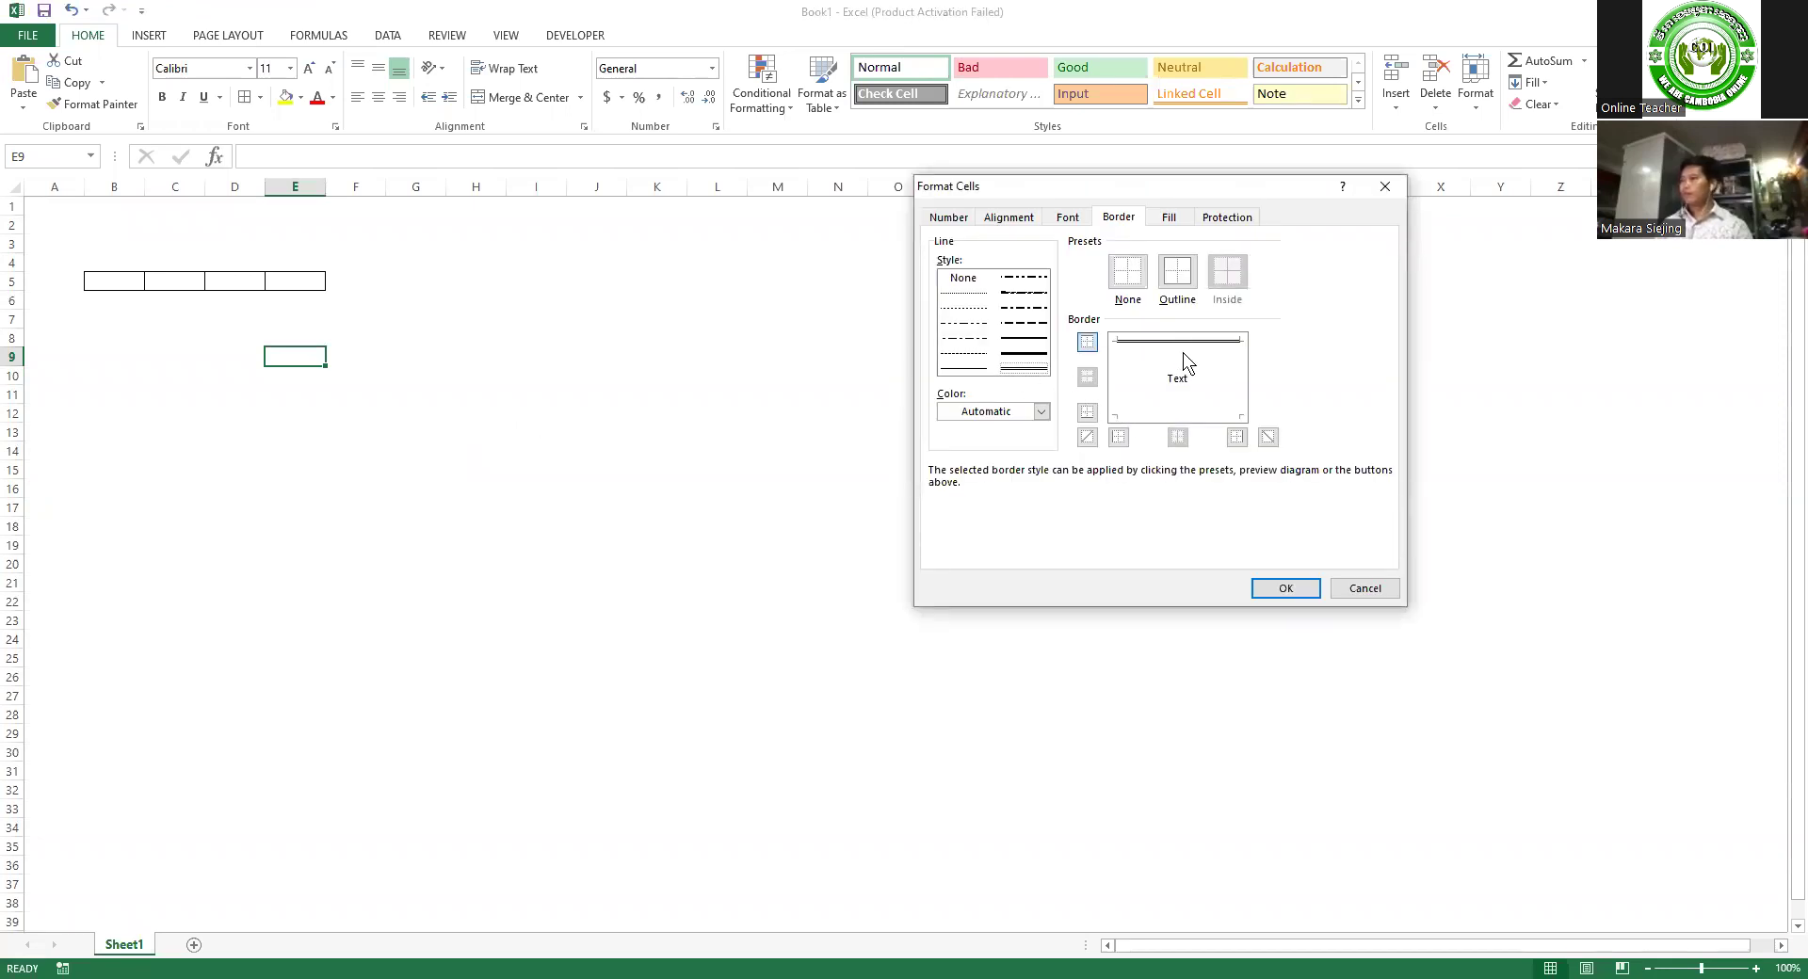
pyautogui.click(1181, 416)
pyautogui.click(1285, 588)
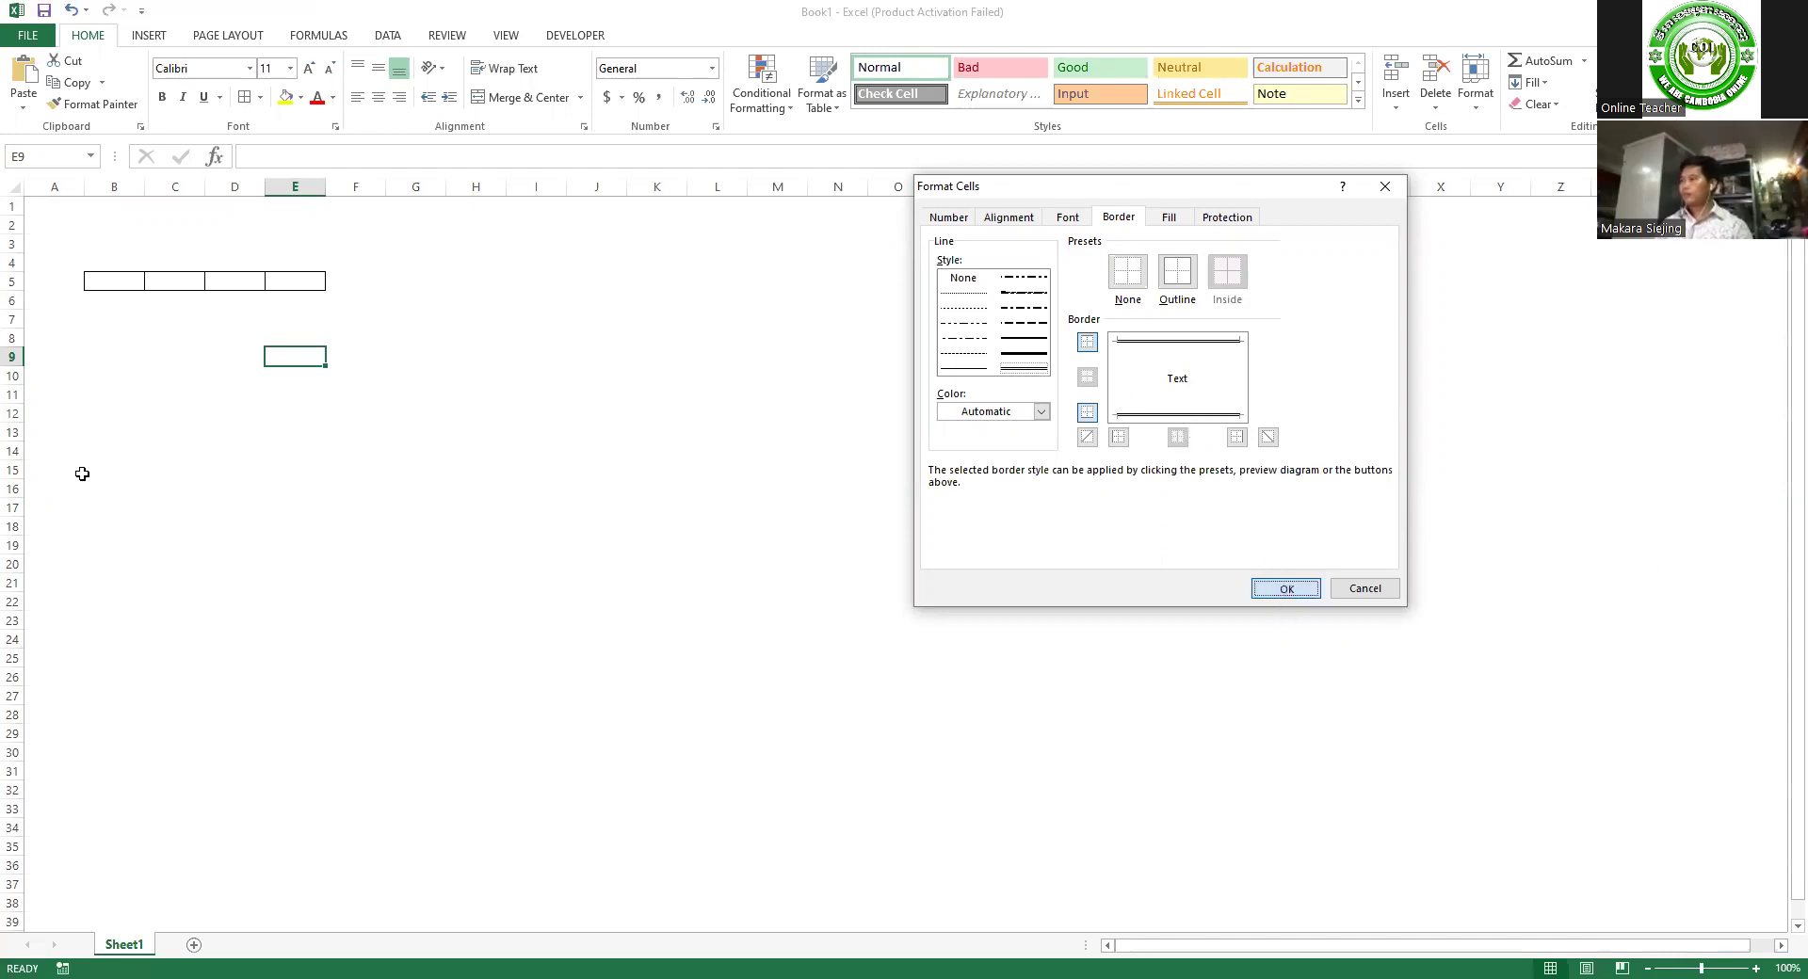
pyautogui.click(288, 403)
# - Copy cell E9, then cancel the copy with Esc
pyautogui.press('Down')
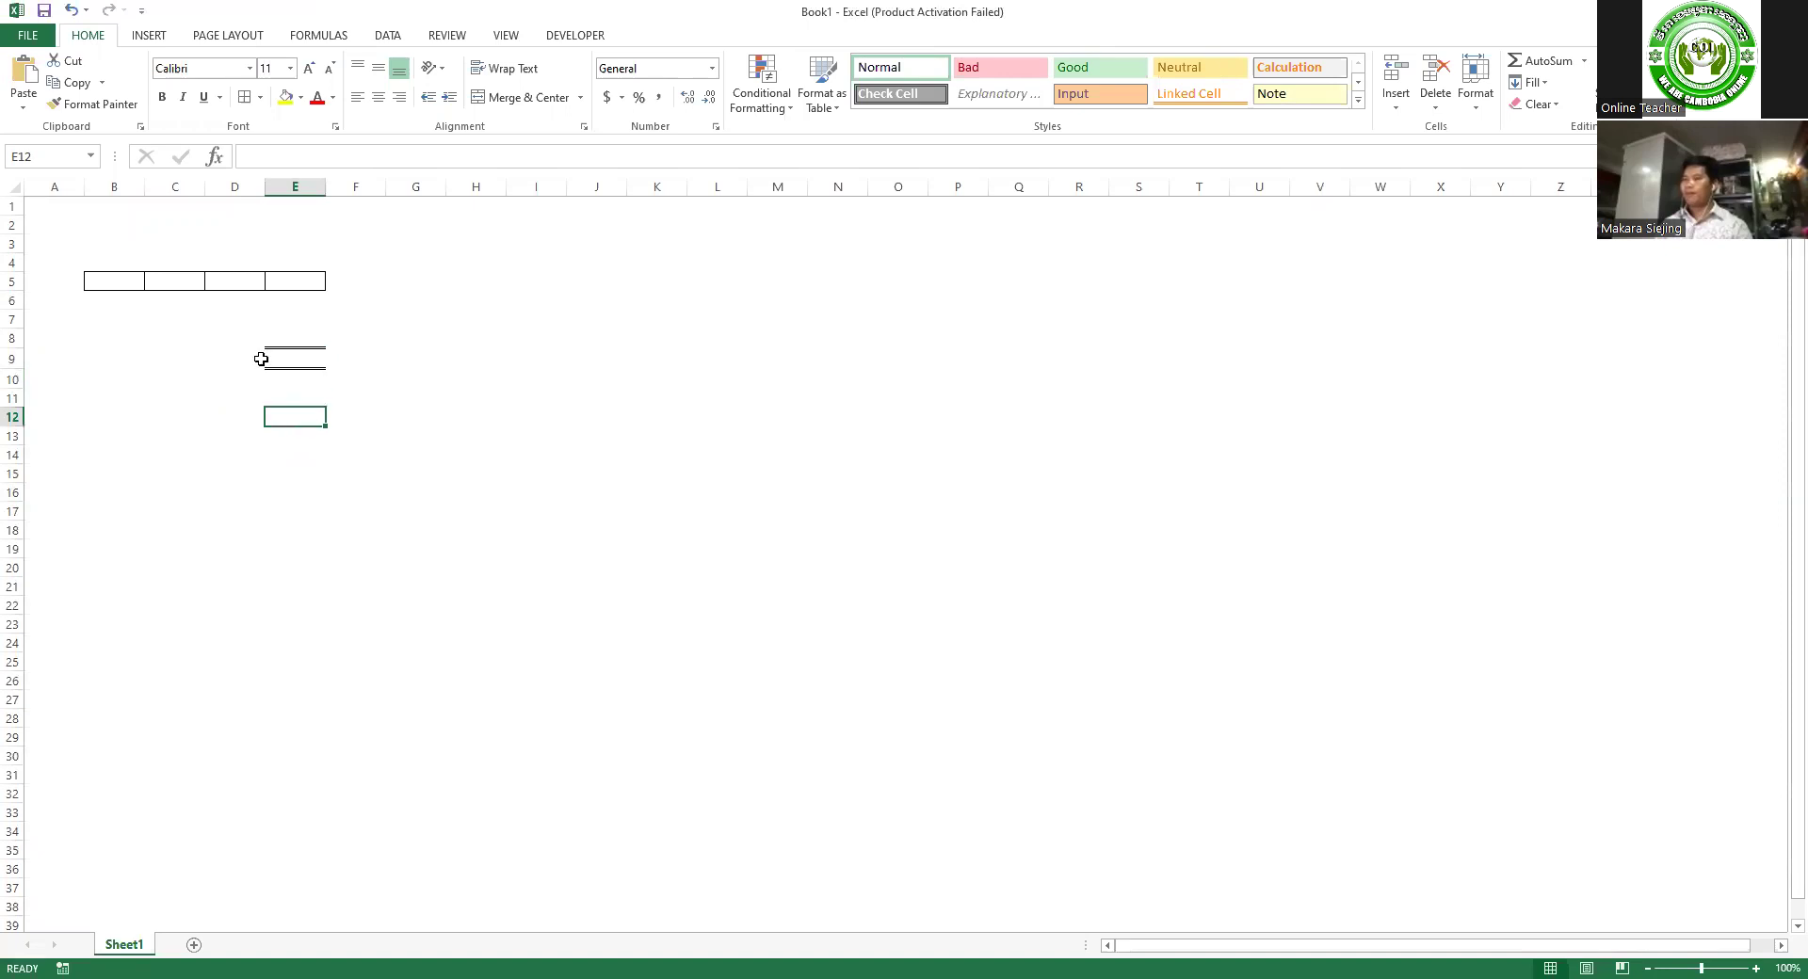
pyautogui.click(421, 392)
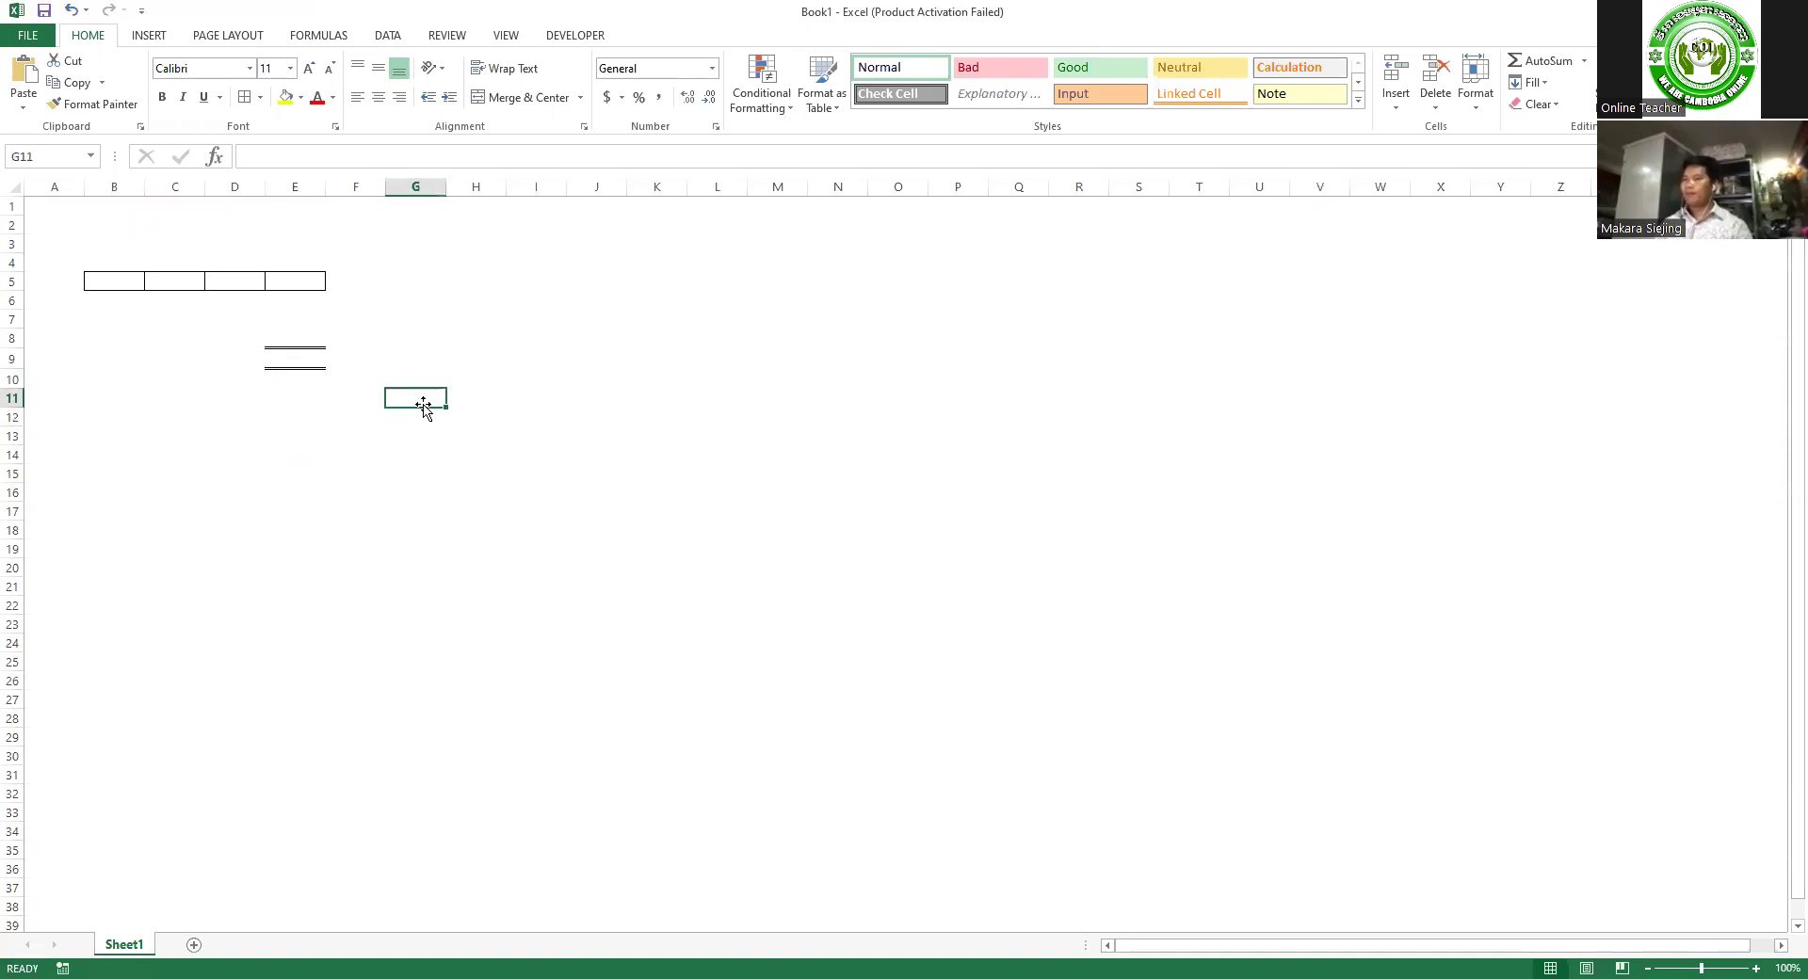
pyautogui.click(304, 357)
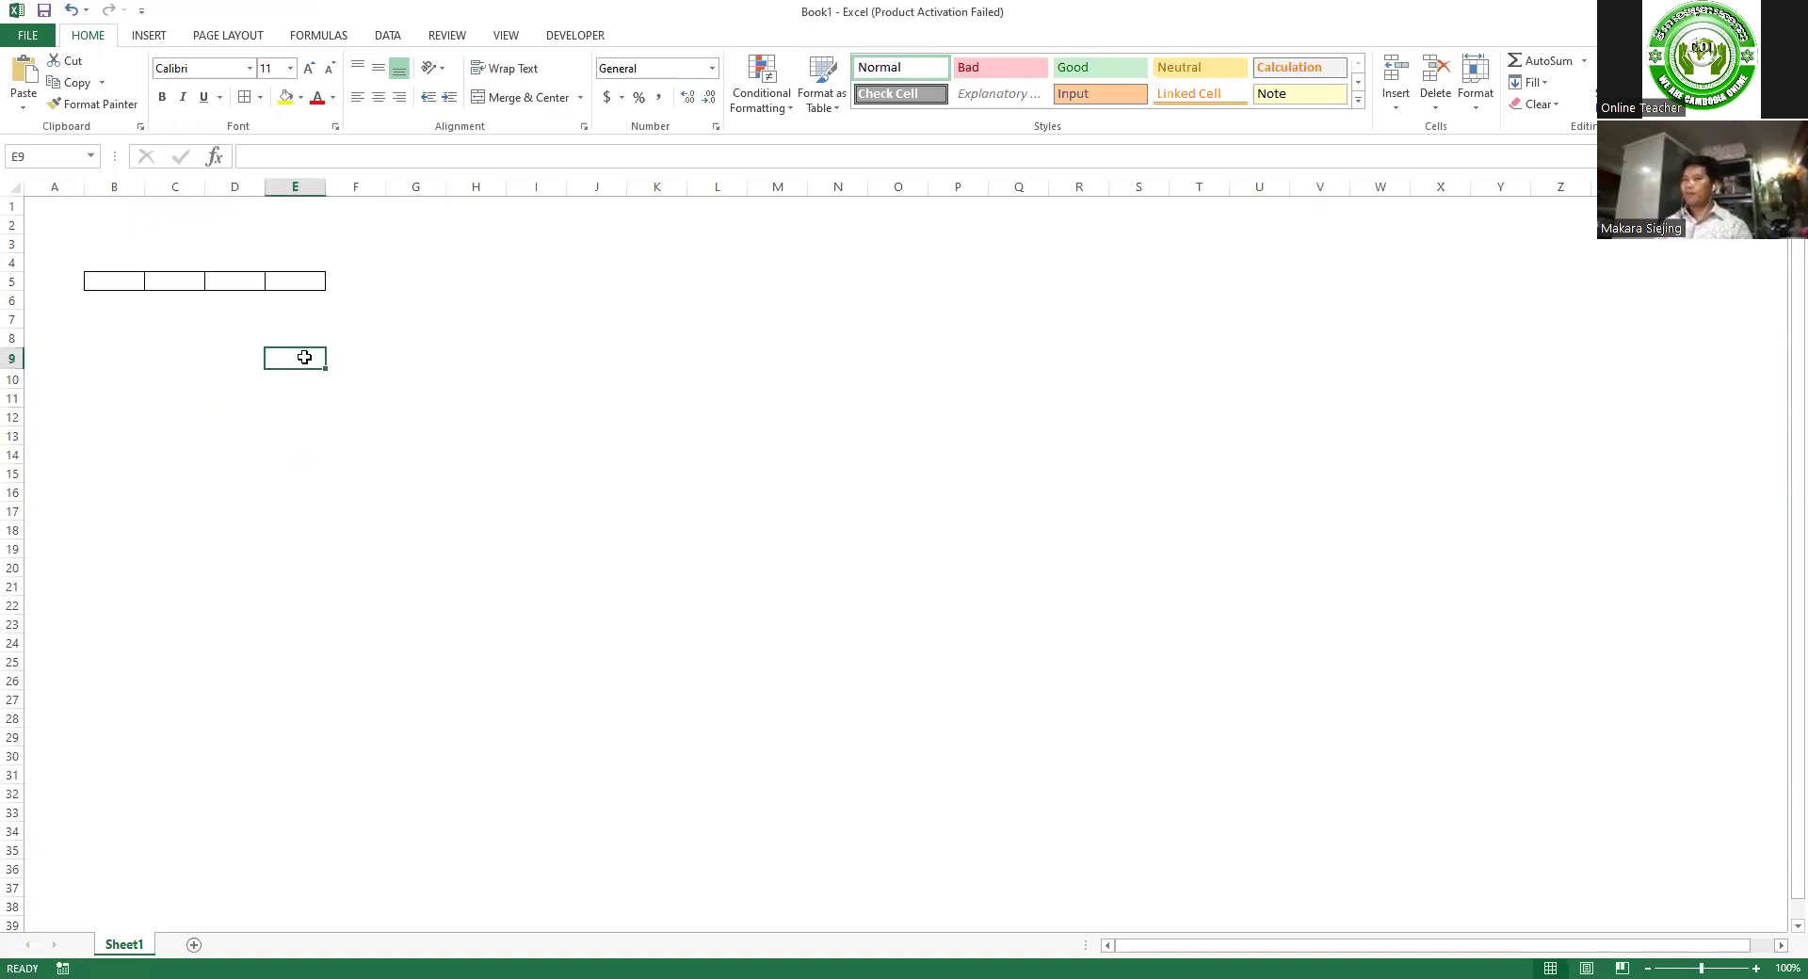
pyautogui.click(352, 396)
pyautogui.click(289, 357)
pyautogui.click(73, 82)
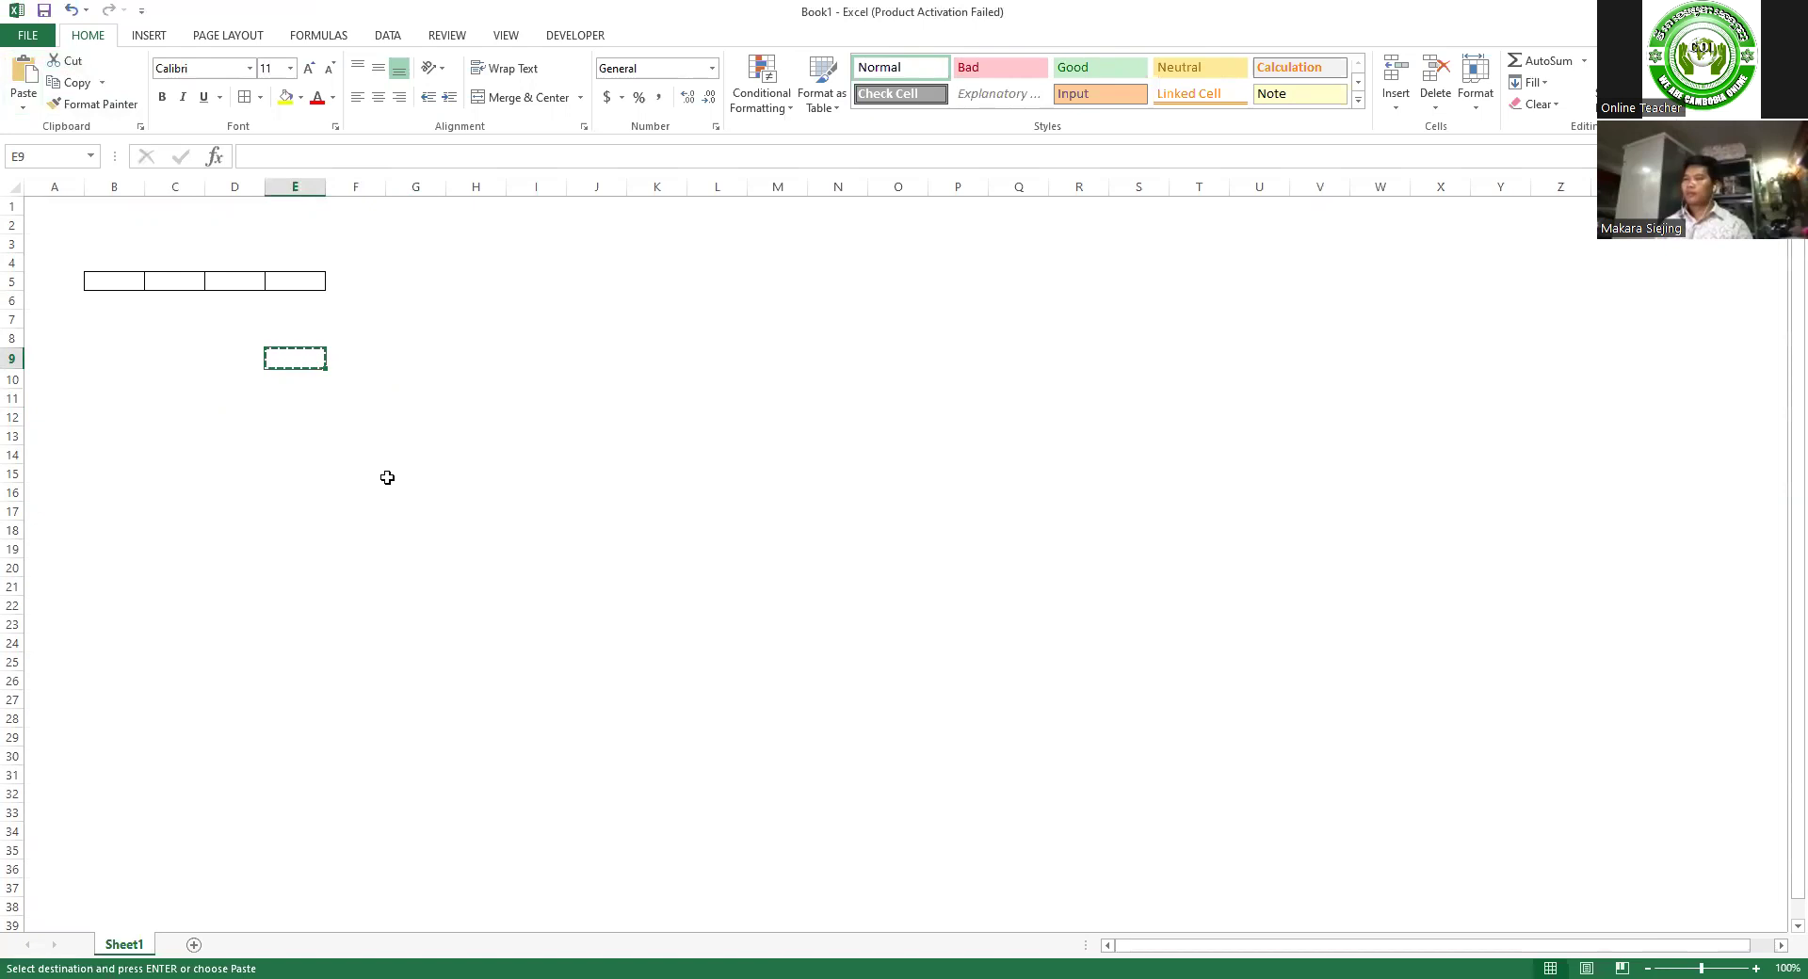
pyautogui.click(387, 477)
pyautogui.press('Escape')
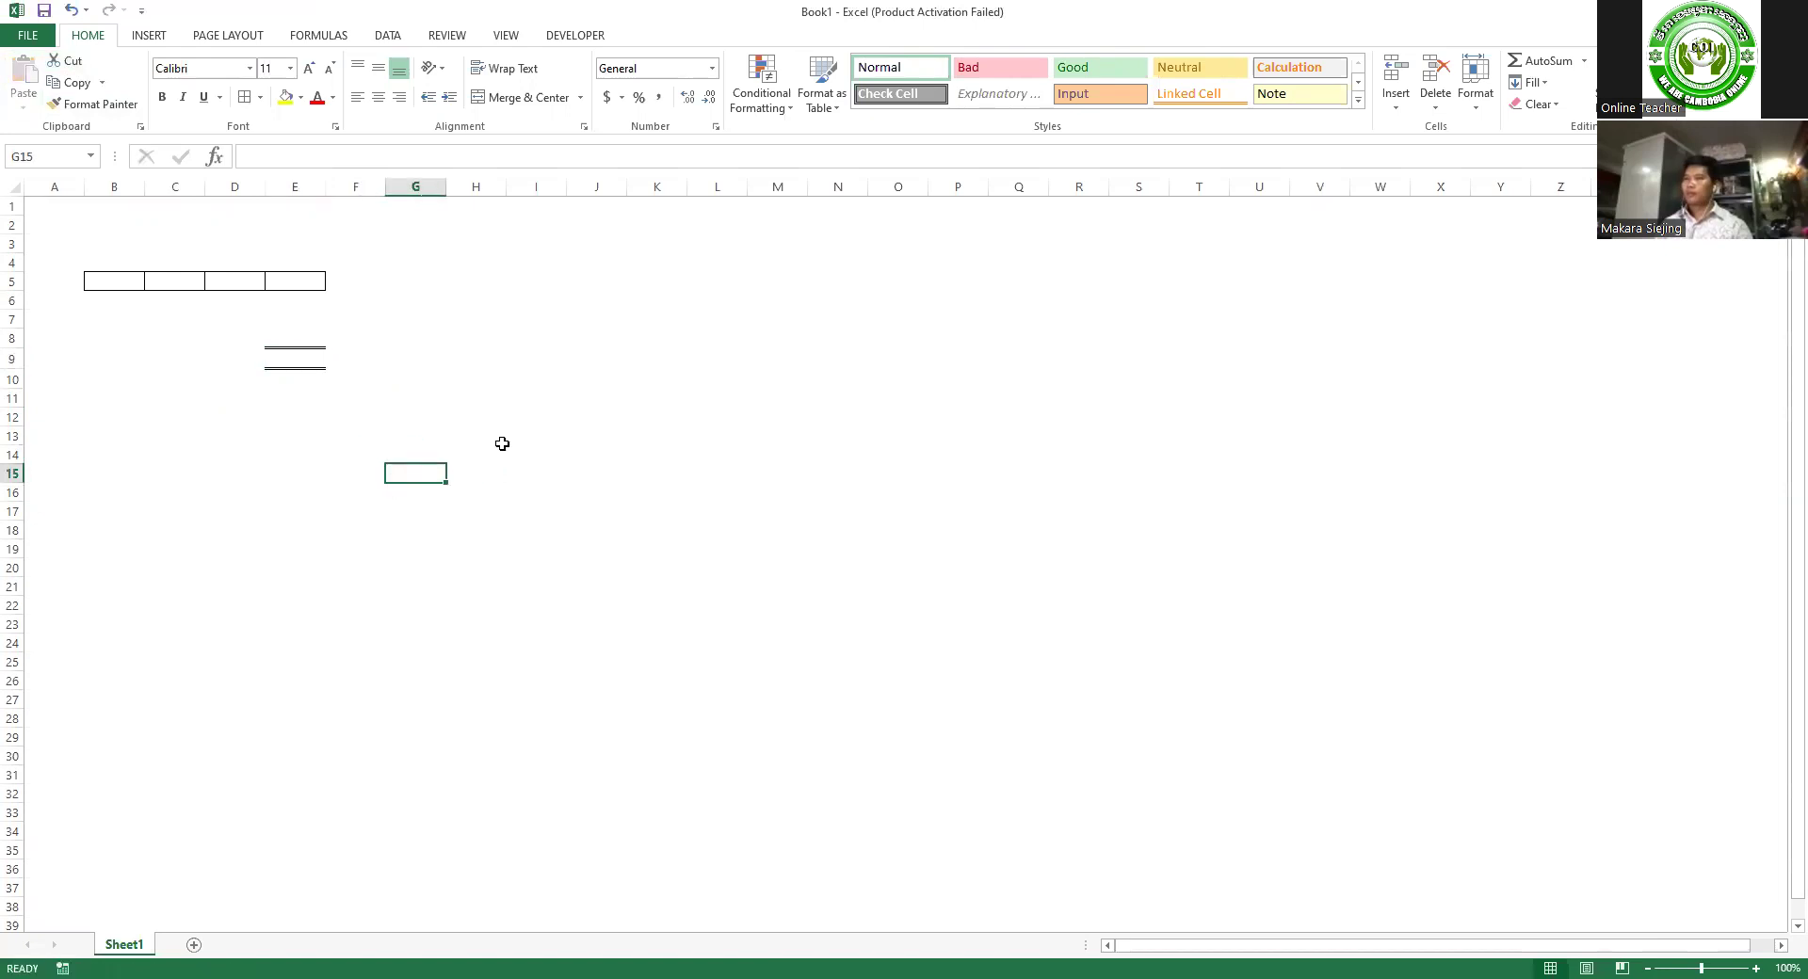
# - Reselect cell E9, clicking back and forth between it and nearby cells
pyautogui.click(502, 444)
pyautogui.click(306, 357)
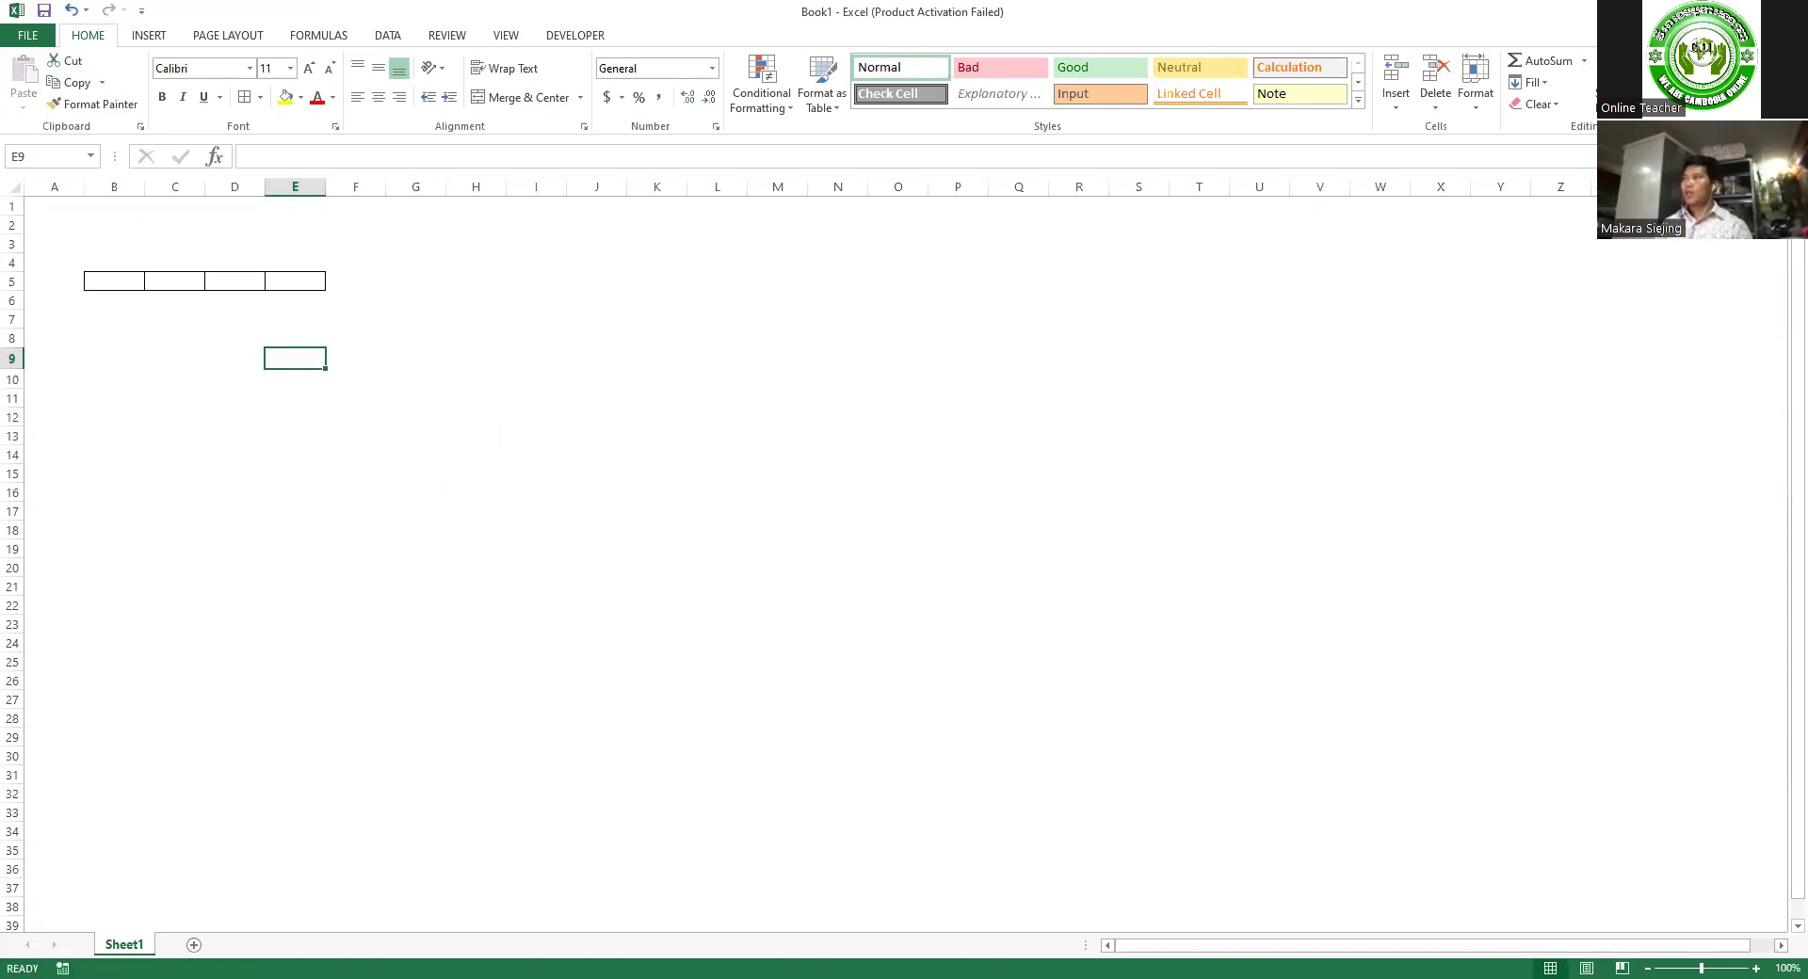
pyautogui.click(356, 415)
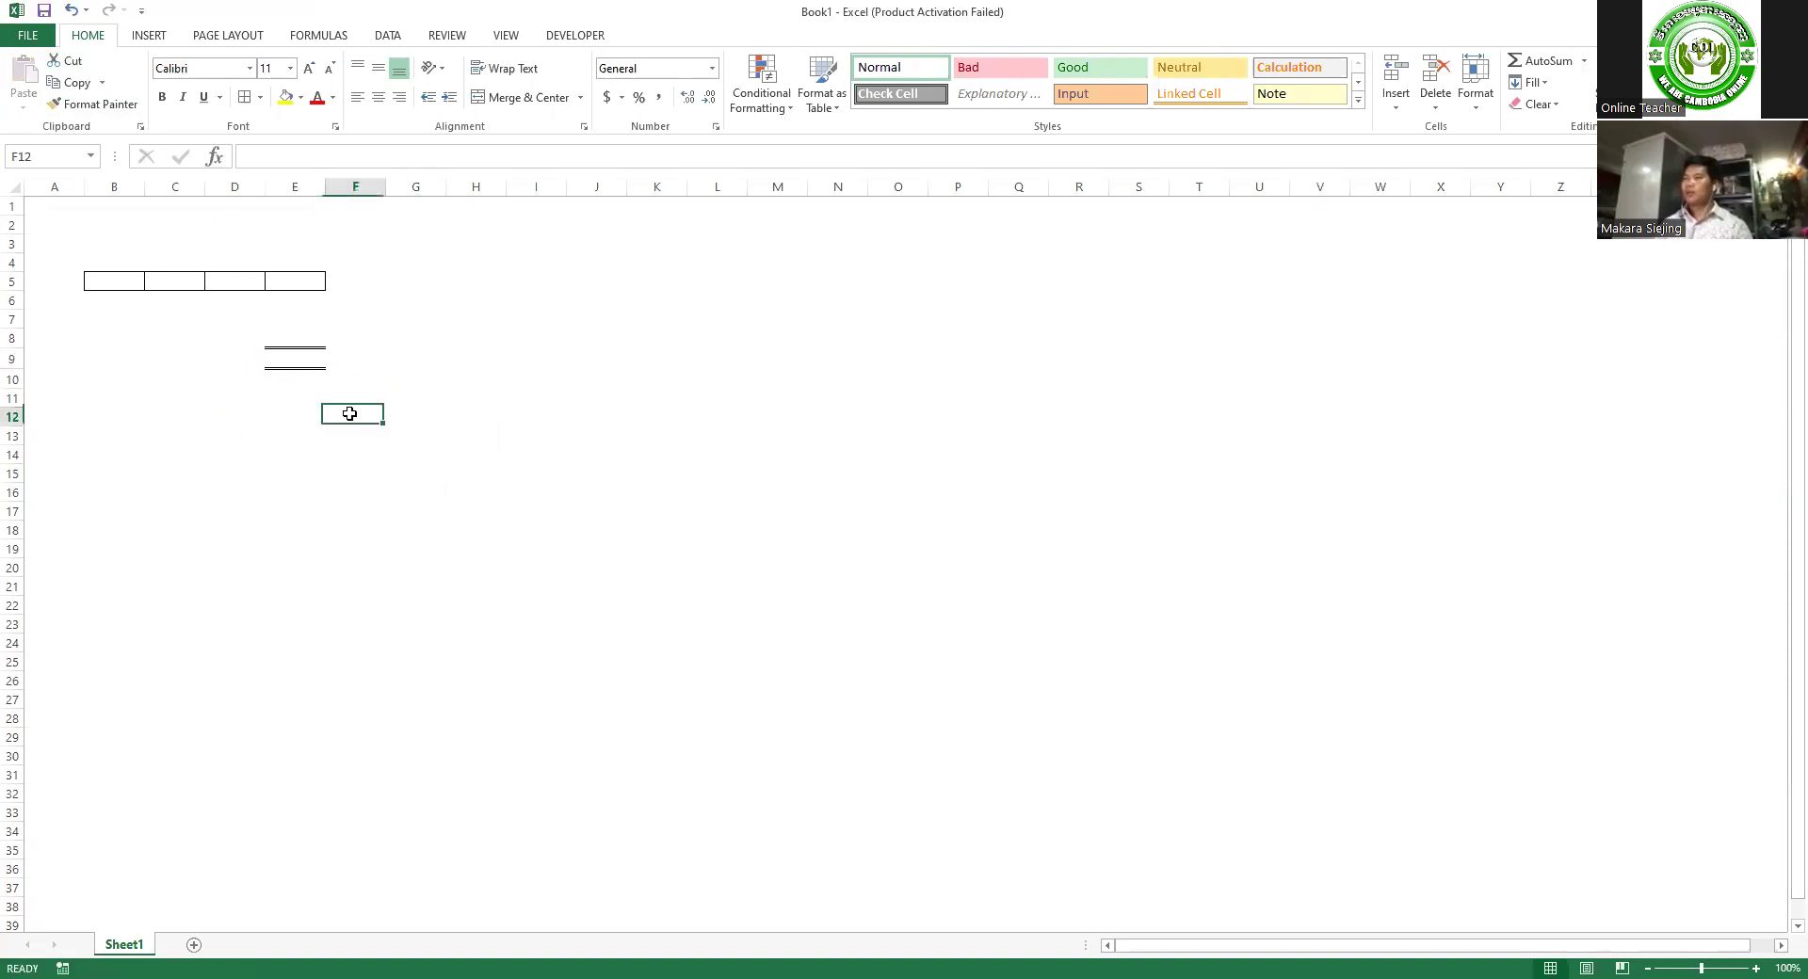
pyautogui.click(303, 357)
pyautogui.click(295, 493)
pyautogui.click(300, 352)
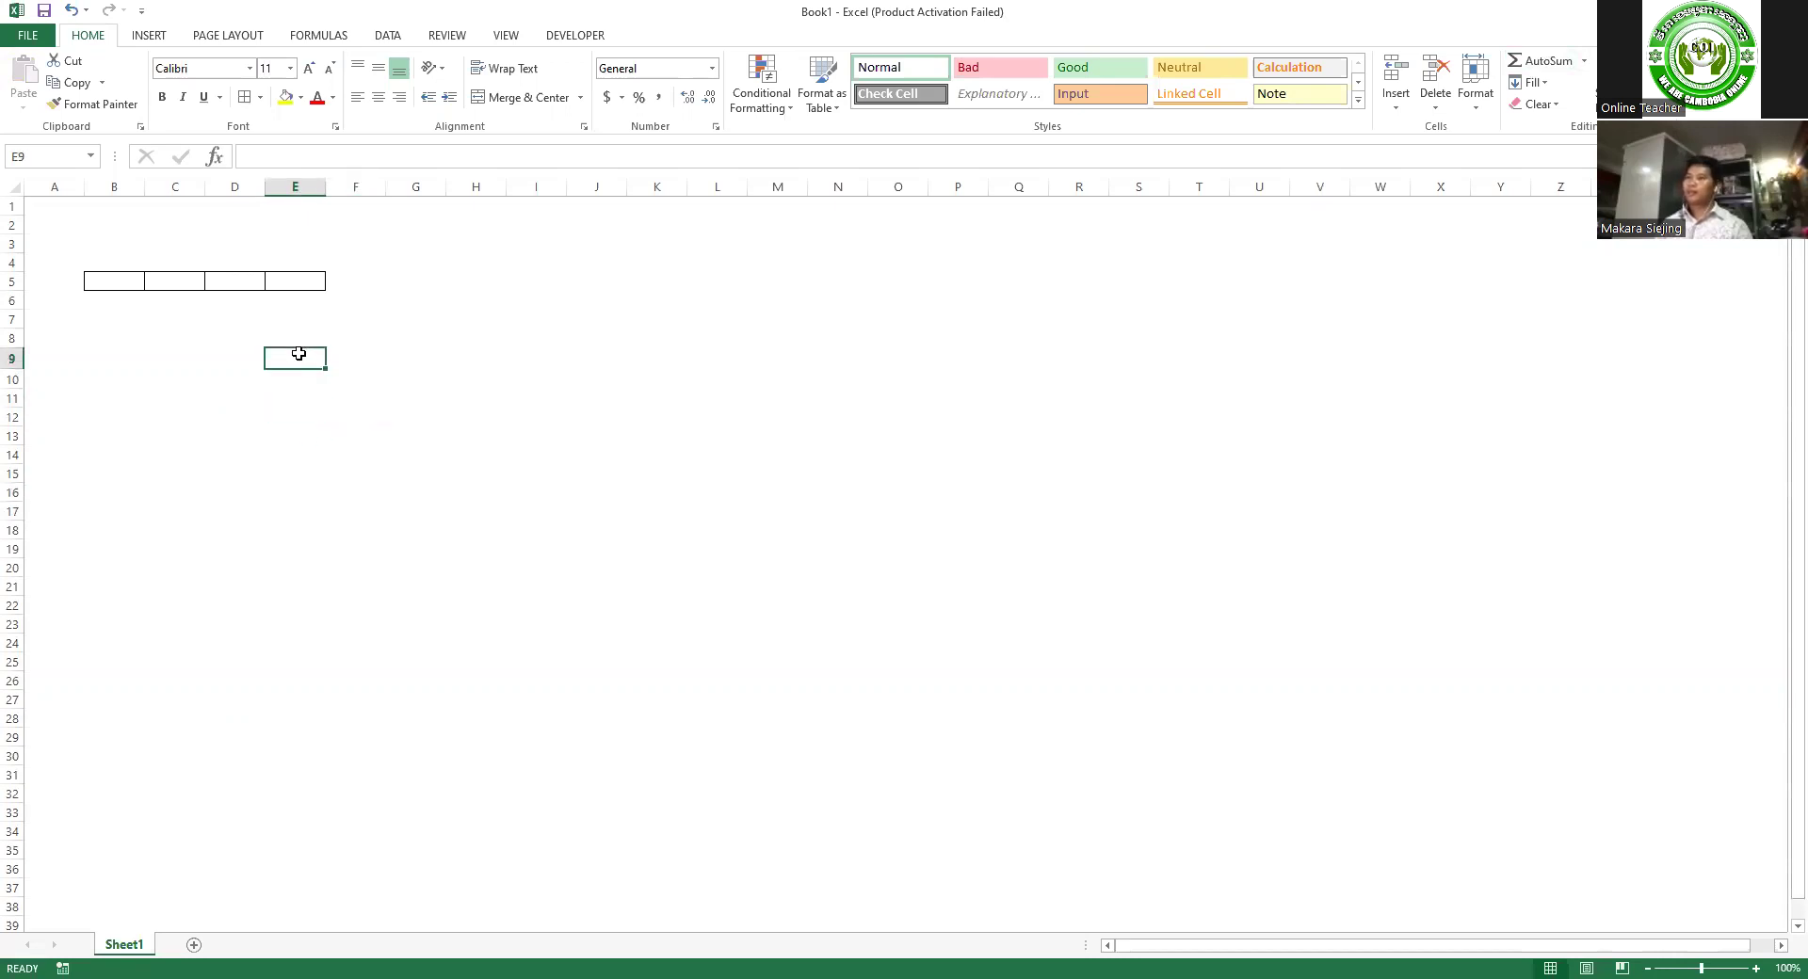
pyautogui.click(293, 439)
pyautogui.click(303, 356)
# - Clear E9's borders with No Border, then select cell B5
pyautogui.click(261, 98)
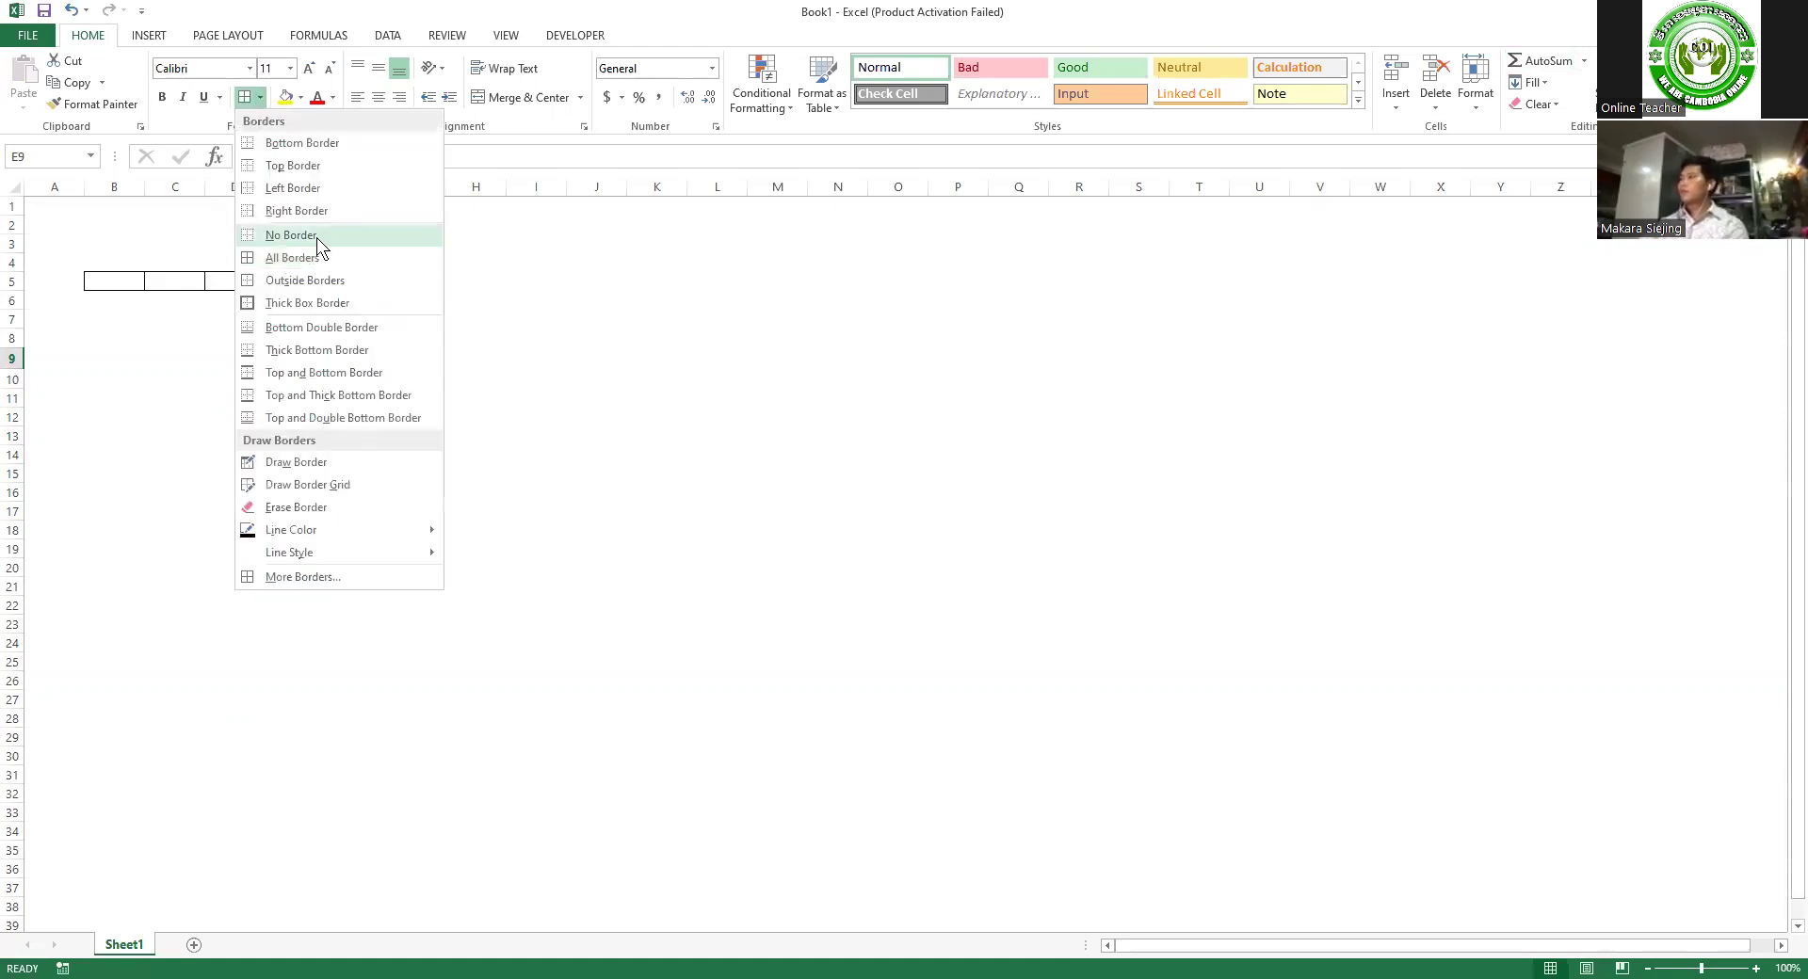
pyautogui.click(339, 372)
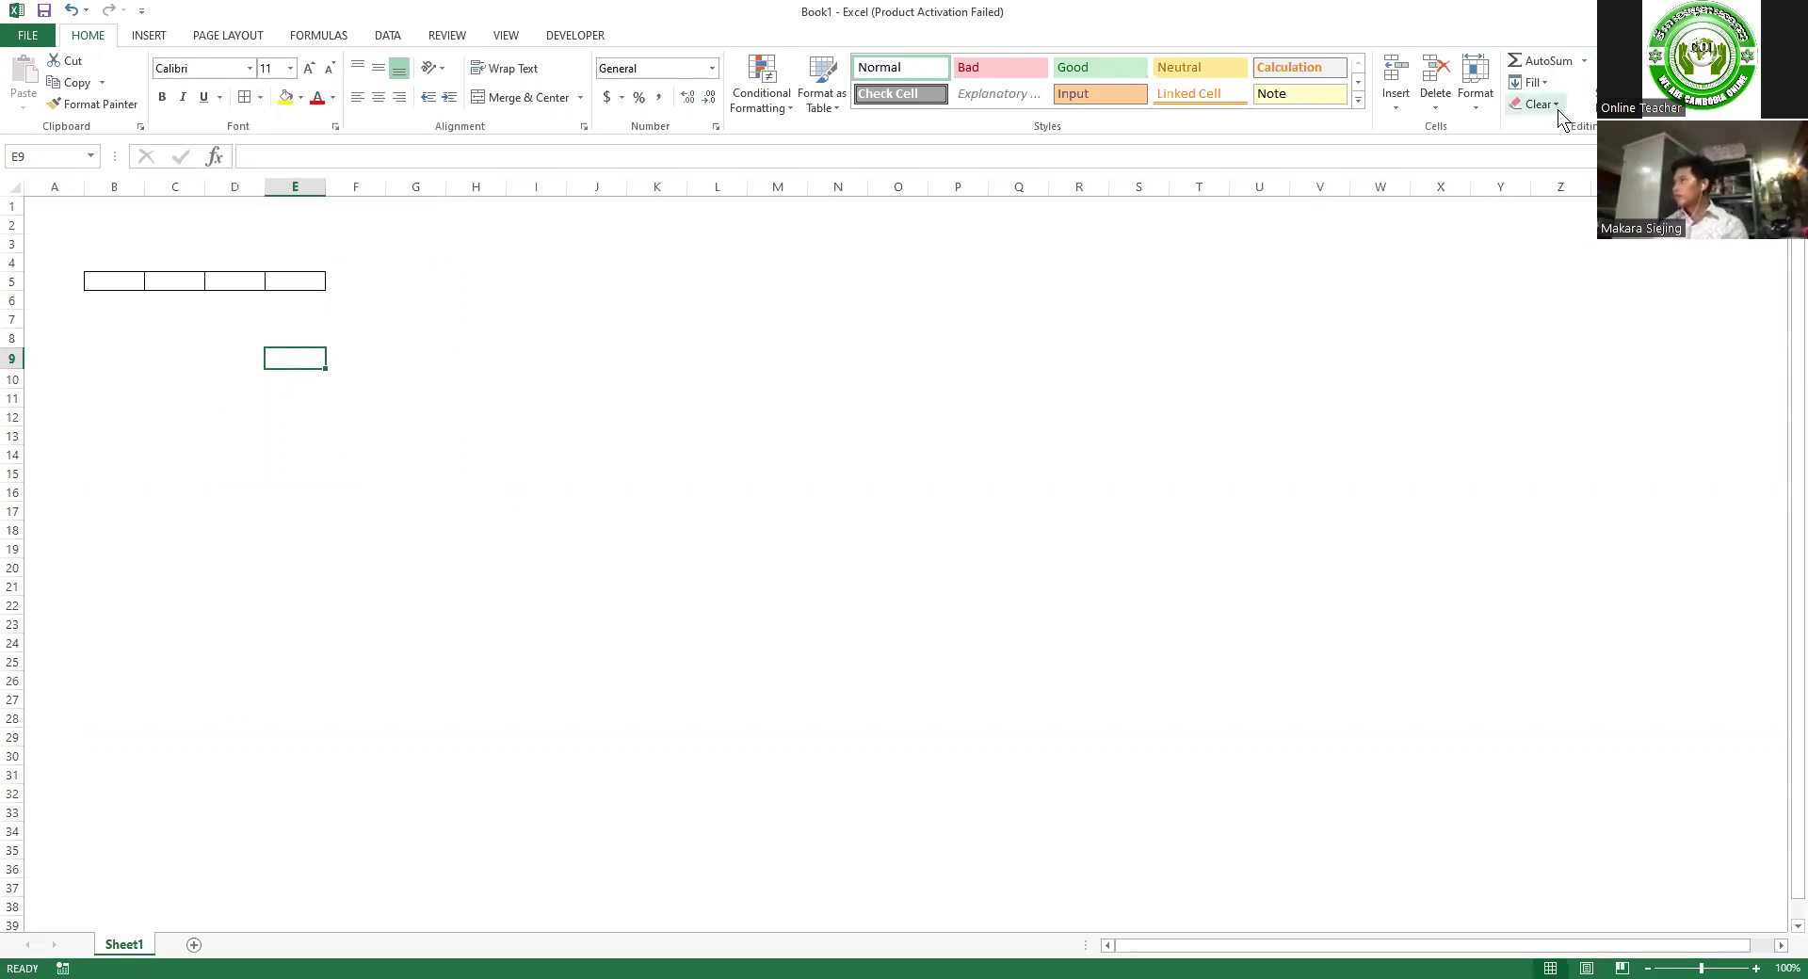
pyautogui.click(260, 100)
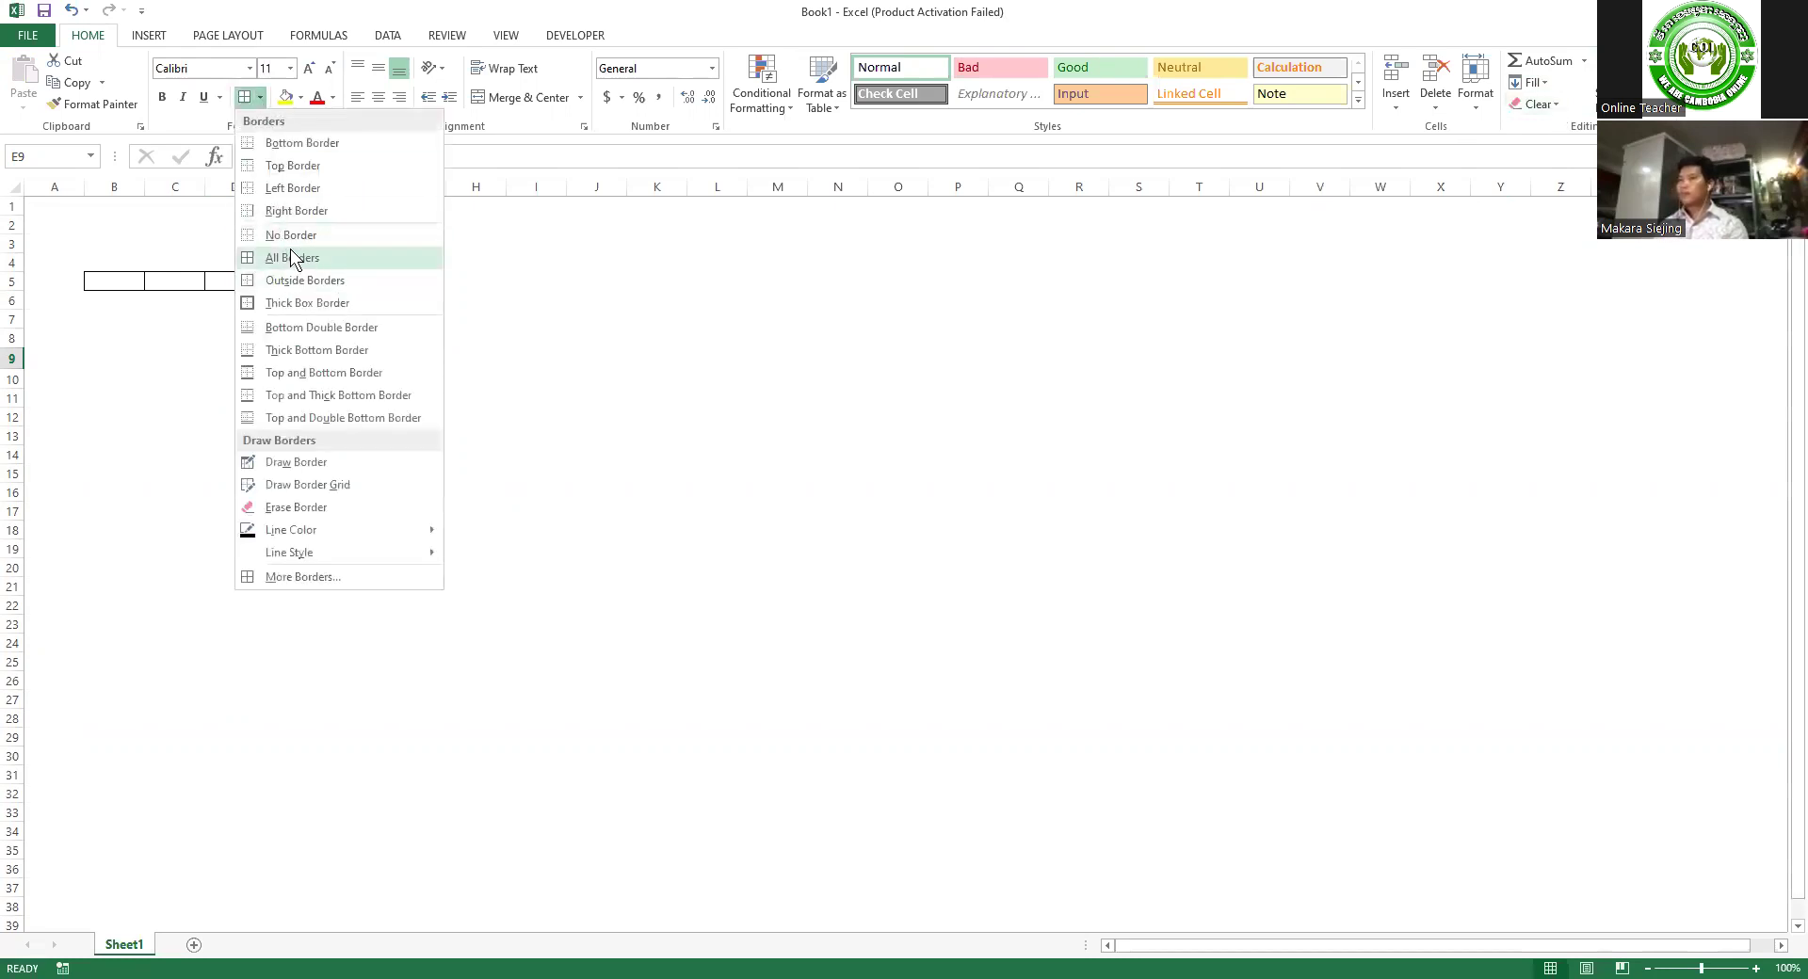
pyautogui.click(340, 428)
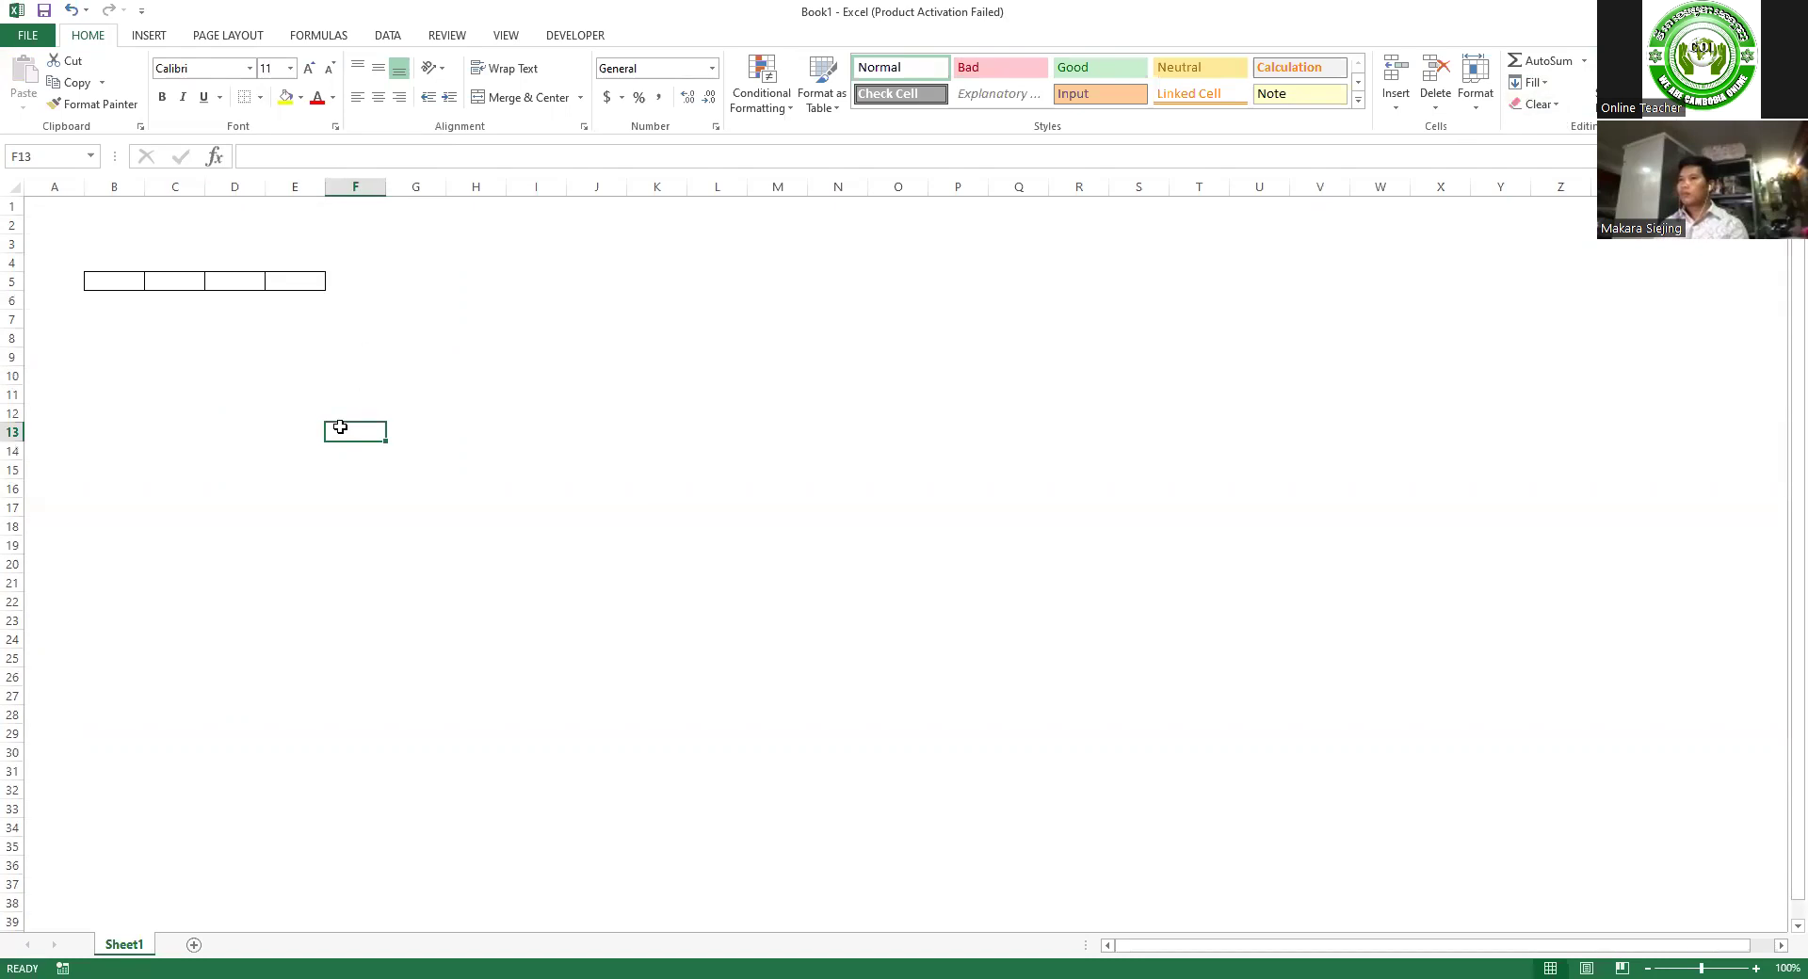
pyautogui.click(106, 280)
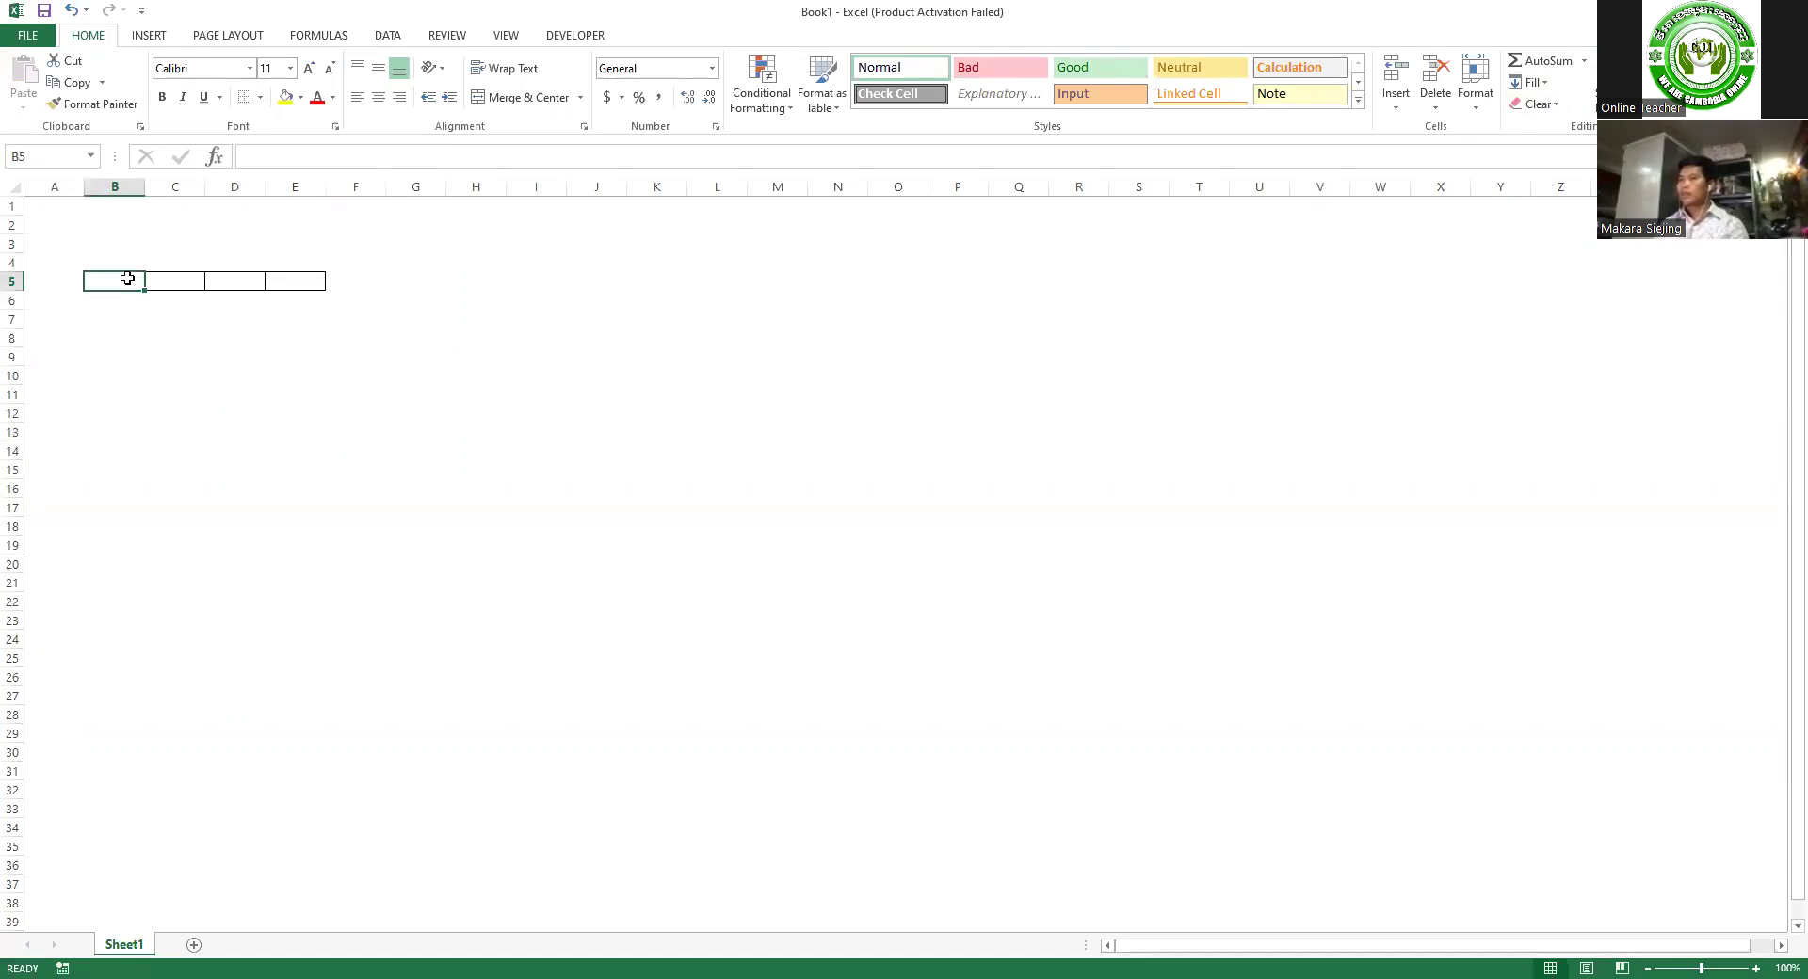
# - Set the B5:E5 font to Khmer OS Battam
pyautogui.moveTo(127, 279); pyautogui.dragTo(276, 279)
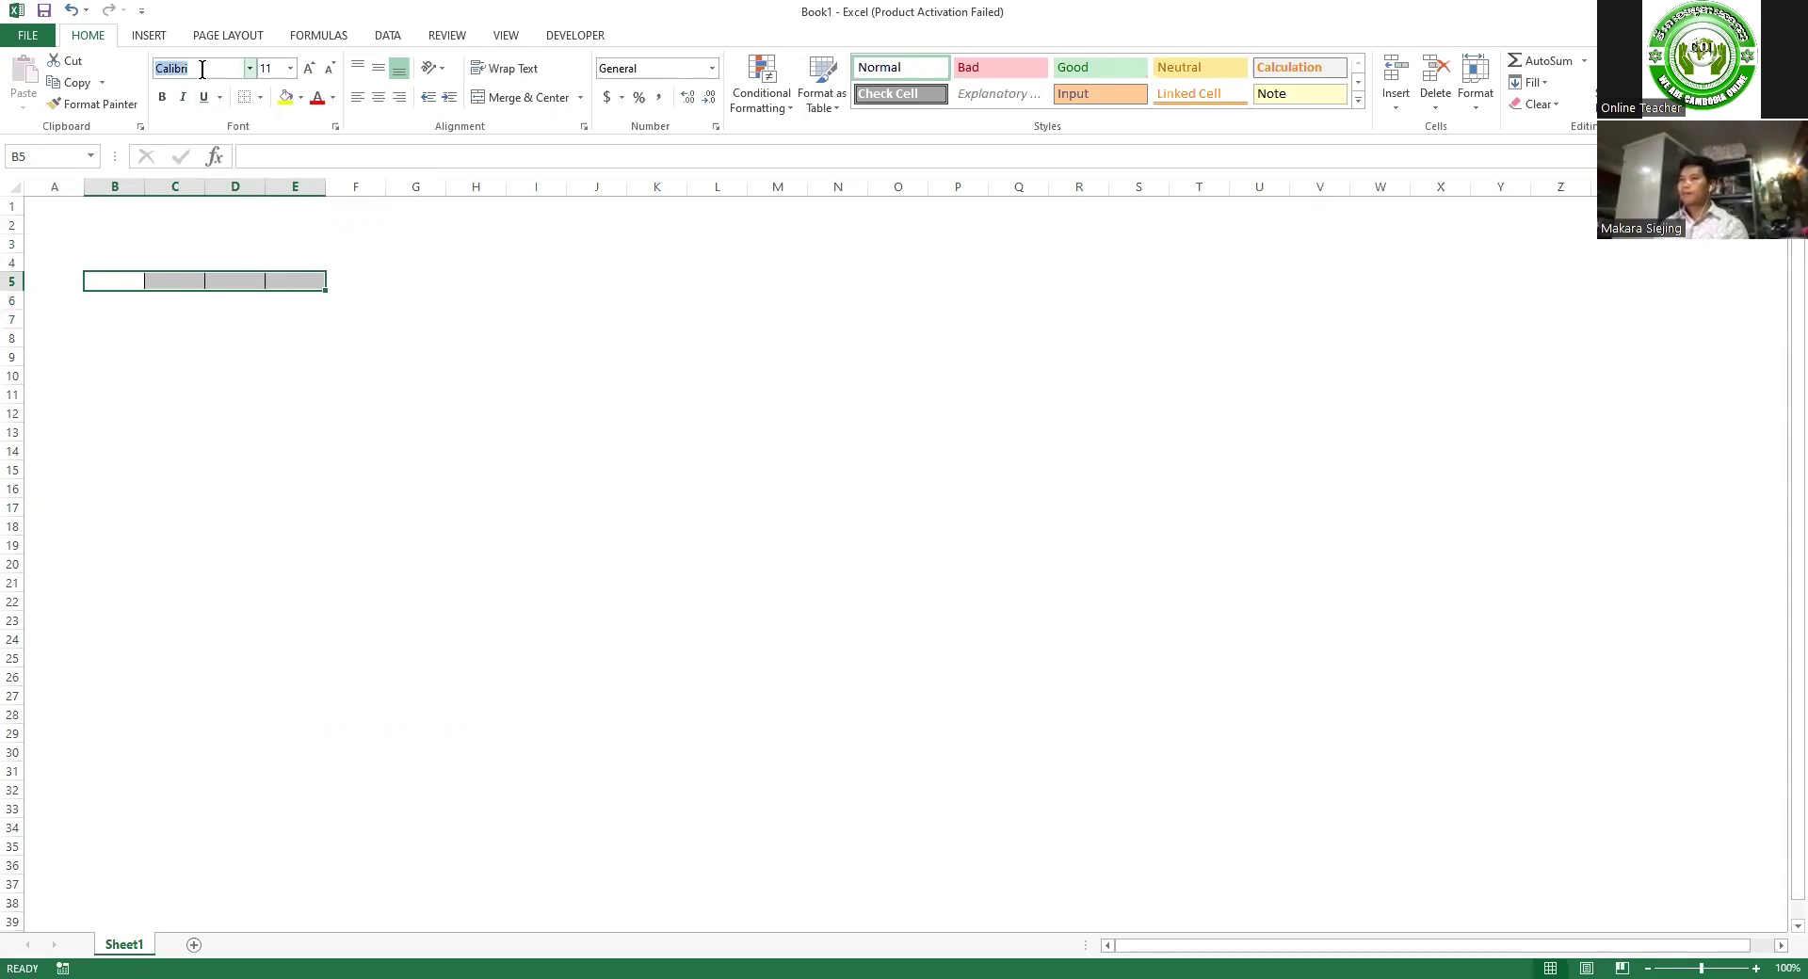
pyautogui.write('Khmer OS')
pyautogui.press('Return')
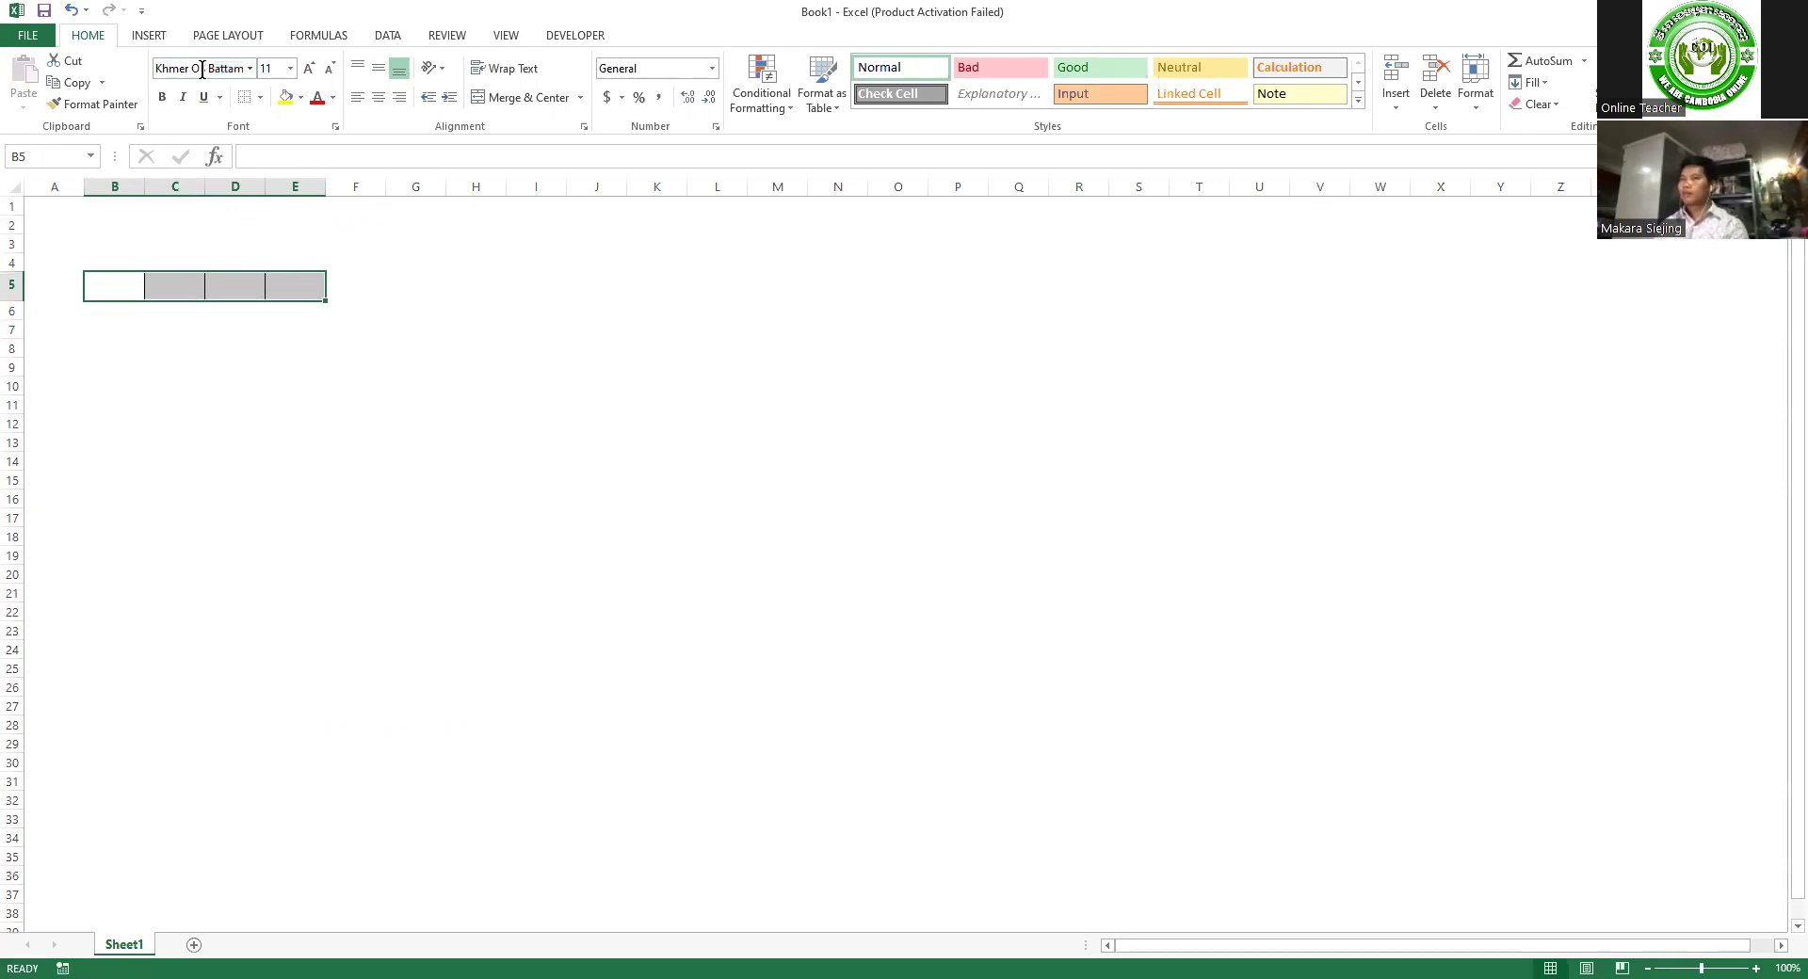
# - Fill the bordered row down through row 14 and zoom in on the table
pyautogui.click(343, 384)
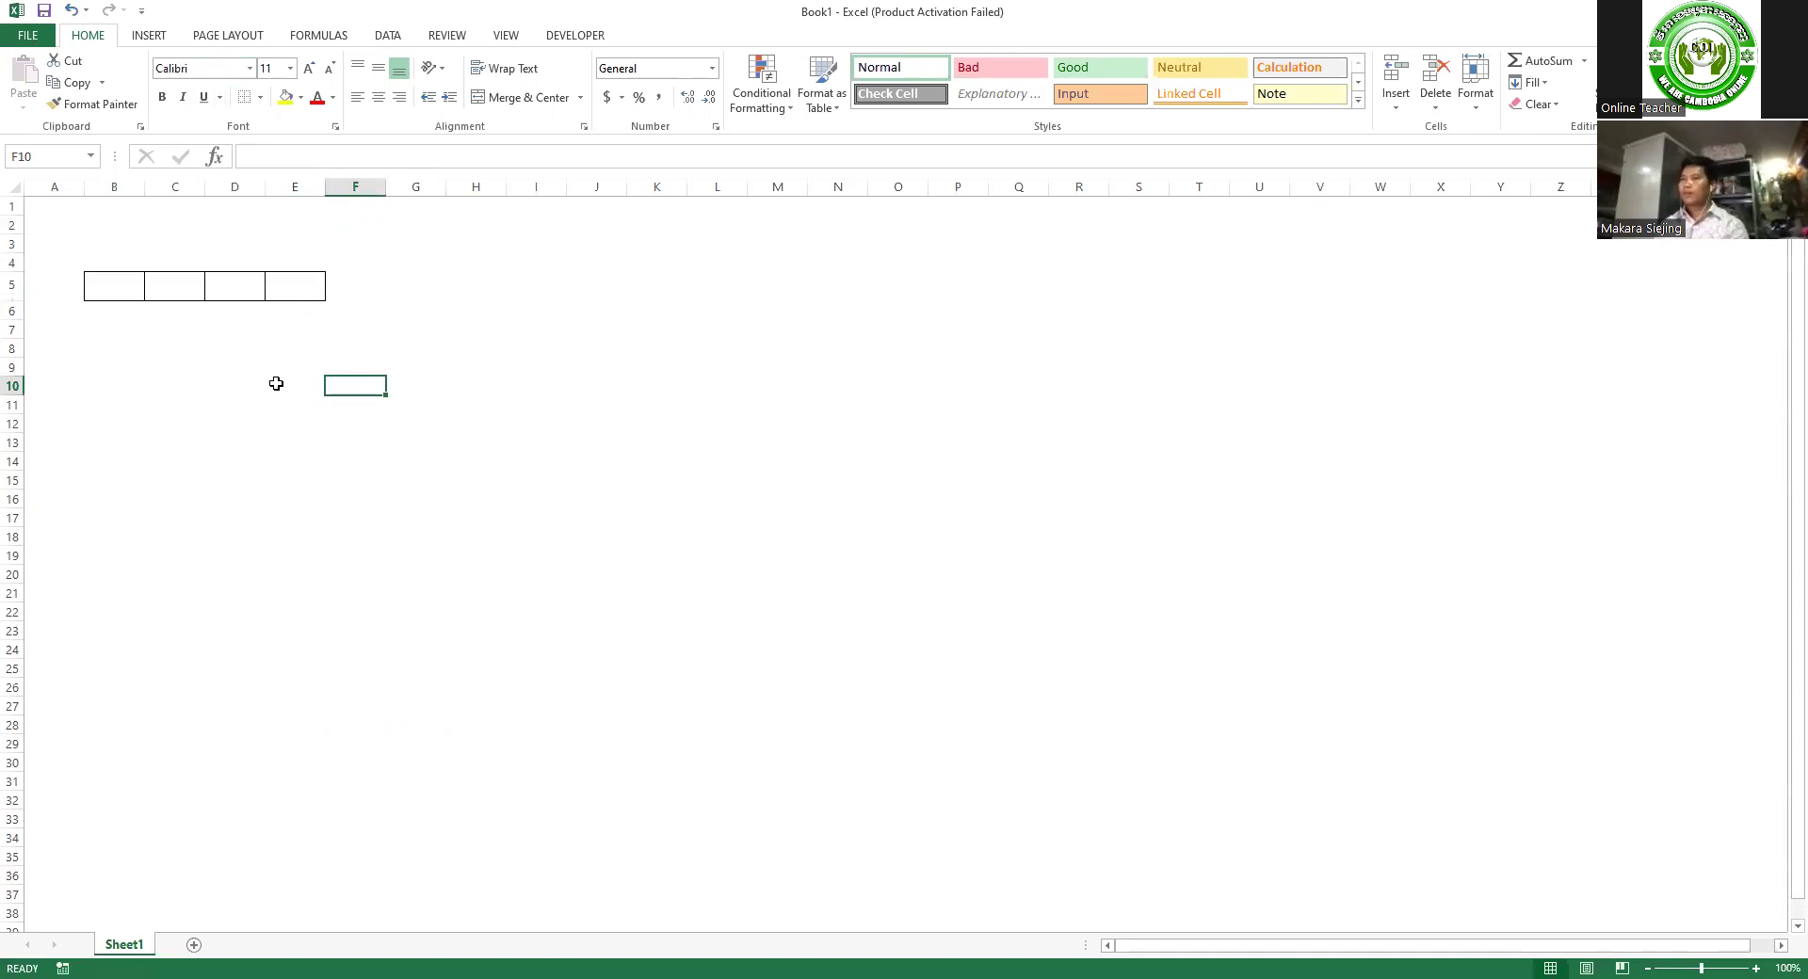
pyautogui.click(212, 294)
pyautogui.moveTo(100, 285)
pyautogui.mouseDown()
pyautogui.moveTo(319, 289)
pyautogui.moveTo(340, 471)
pyautogui.mouseUp()
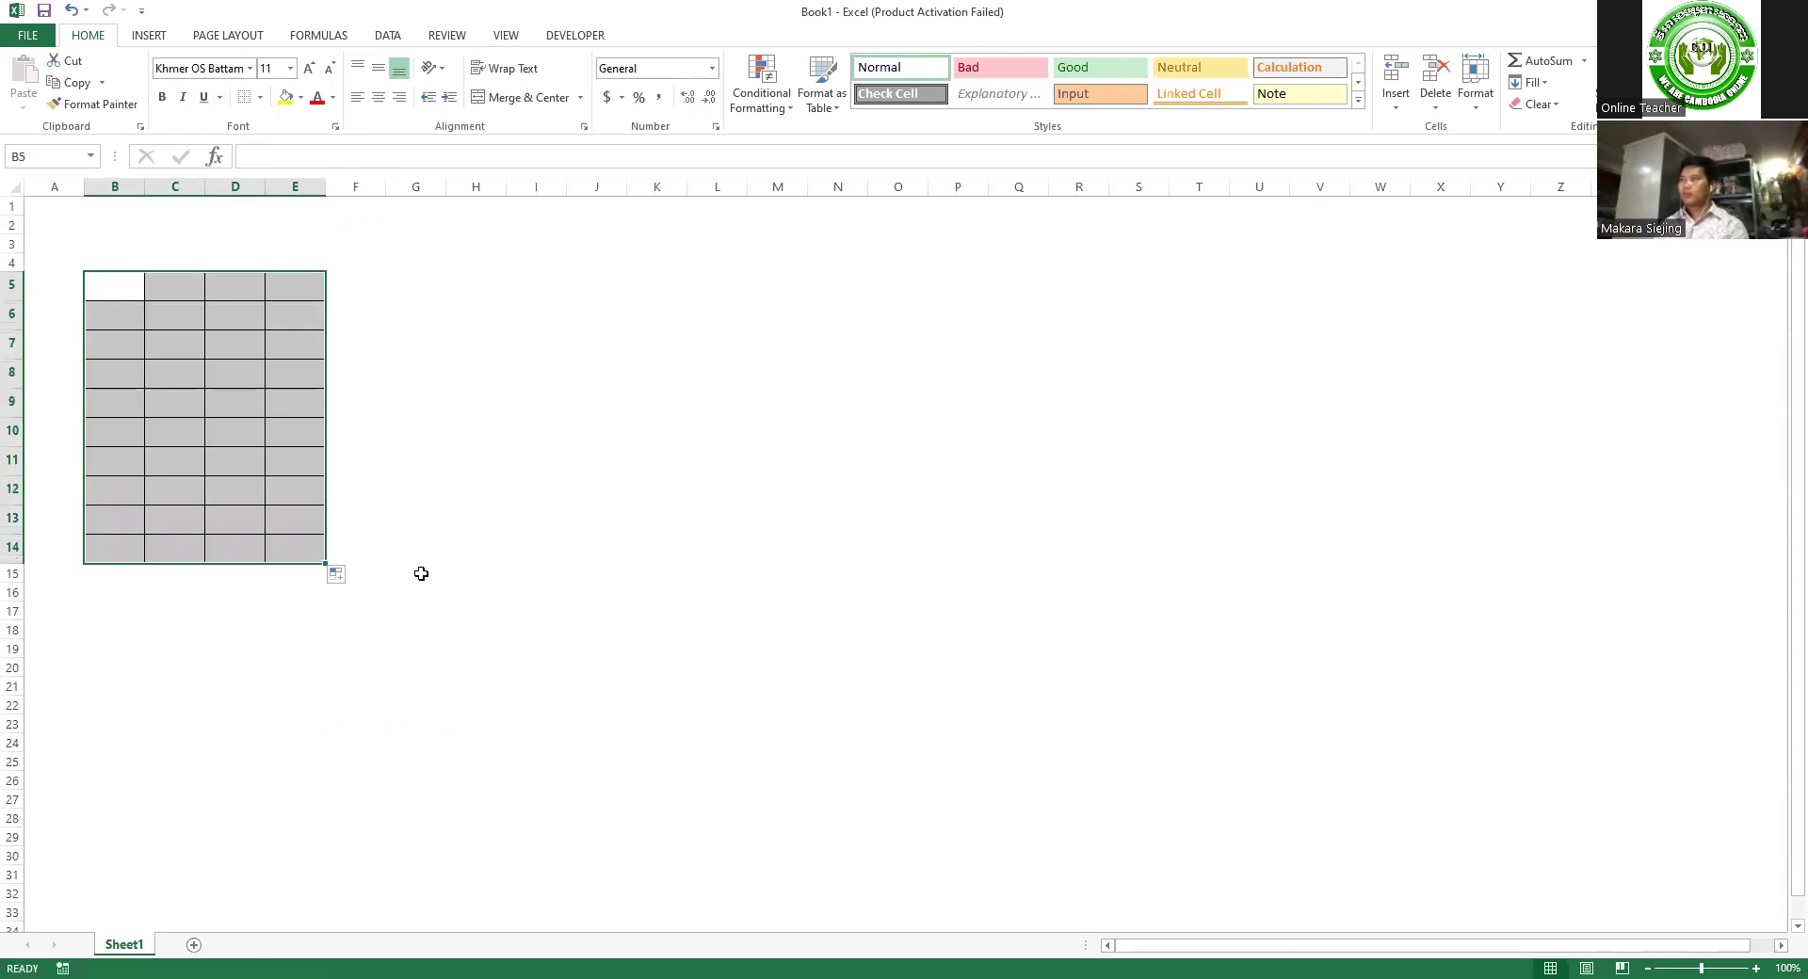
pyautogui.click(416, 572)
pyautogui.click(243, 452)
pyautogui.click(197, 423)
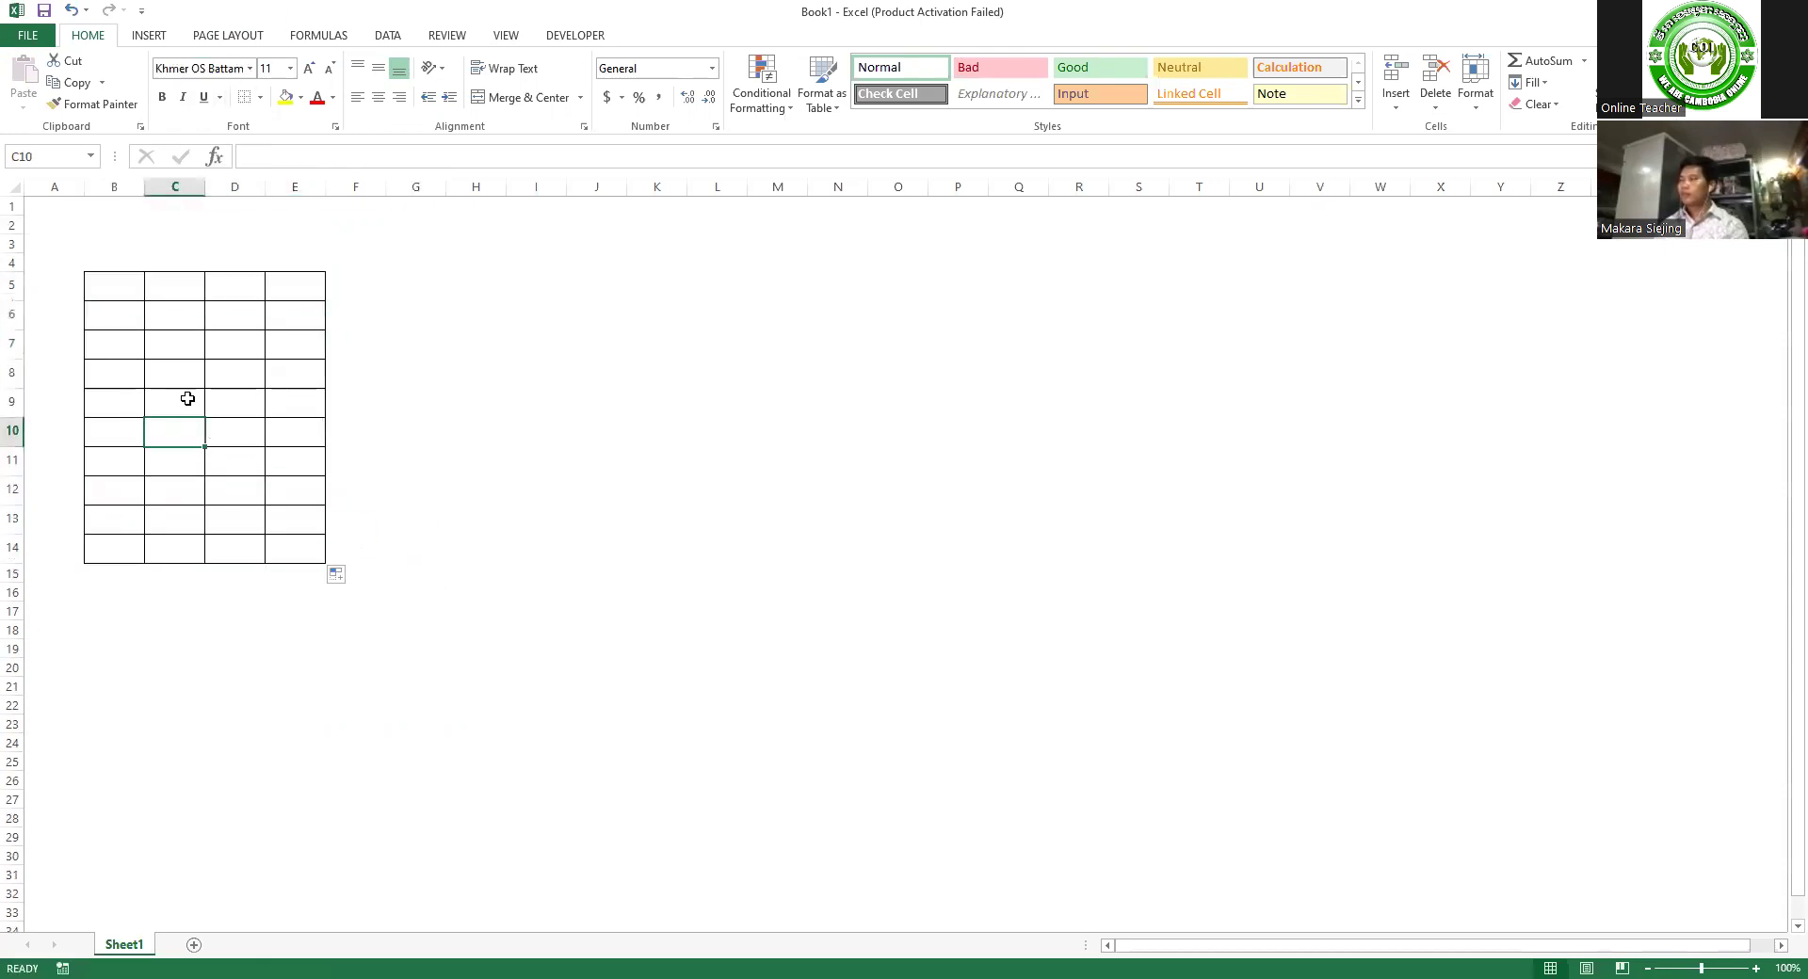
pyautogui.click(1755, 968)
pyautogui.click(1755, 968)
pyautogui.click(1755, 968)
pyautogui.click(1755, 968)
pyautogui.click(1756, 968)
pyautogui.click(1755, 968)
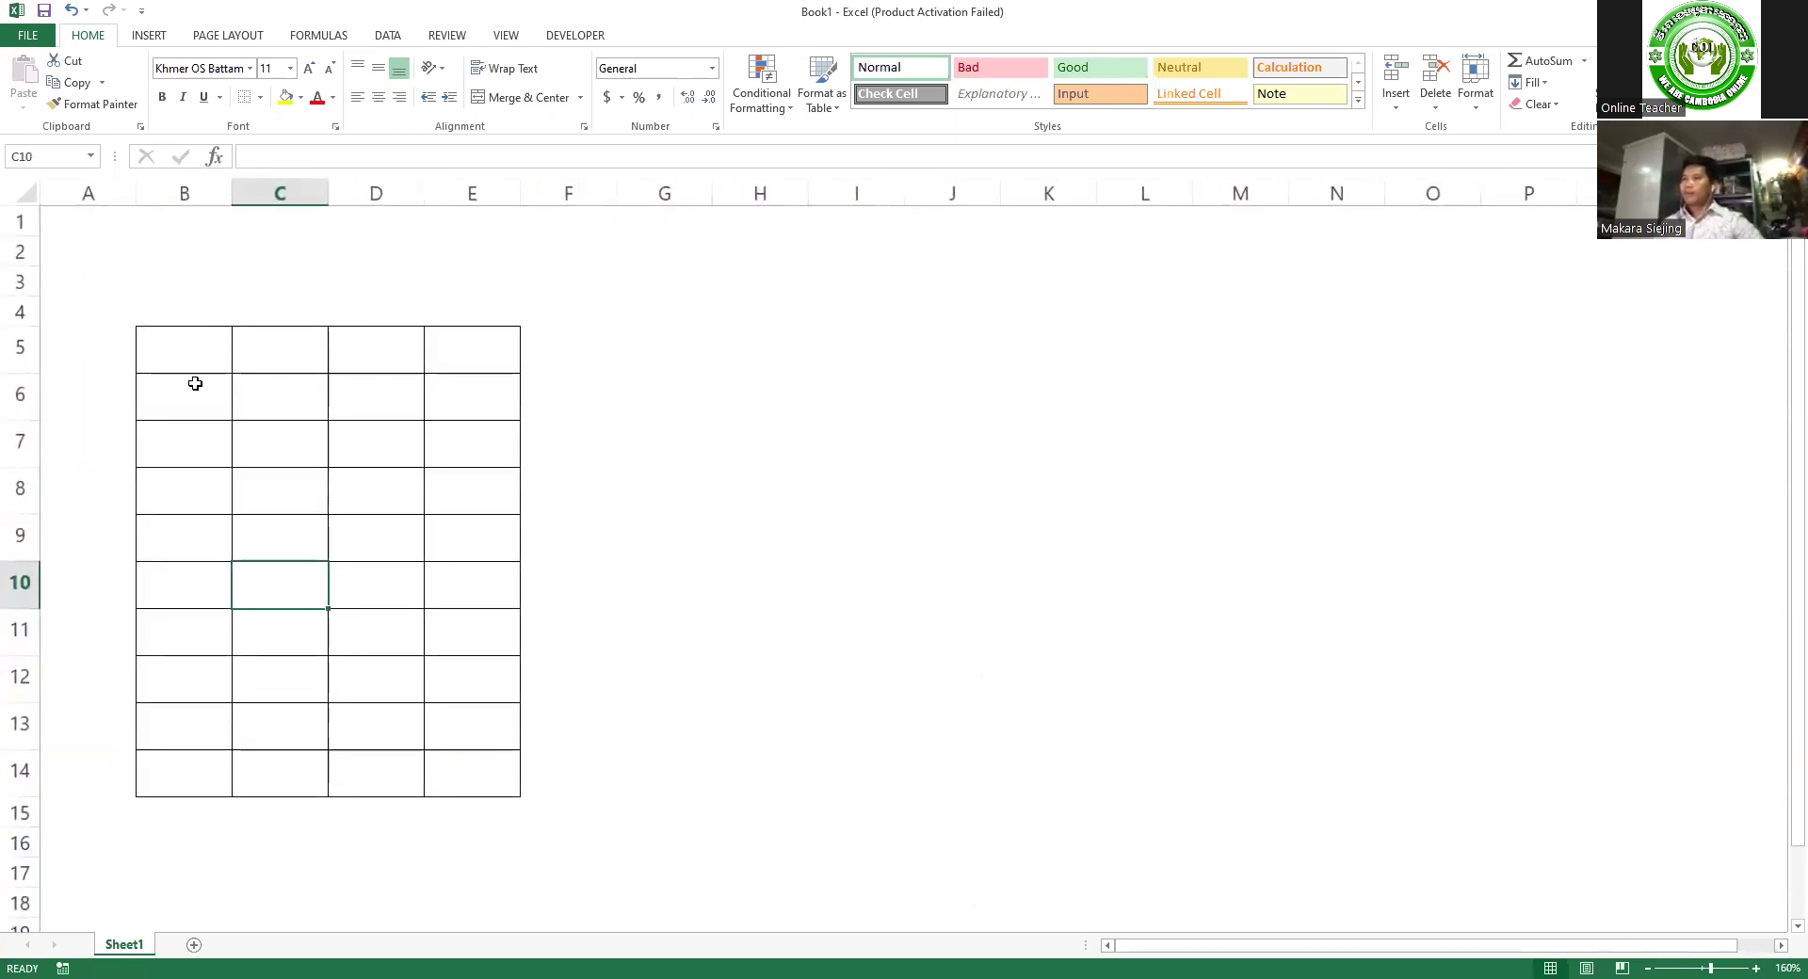
# - Enter Khmer headings ល, ឈ្មោះ, តម្លៃរាយ and ចំនួន into B5 through E5
pyautogui.click(178, 345)
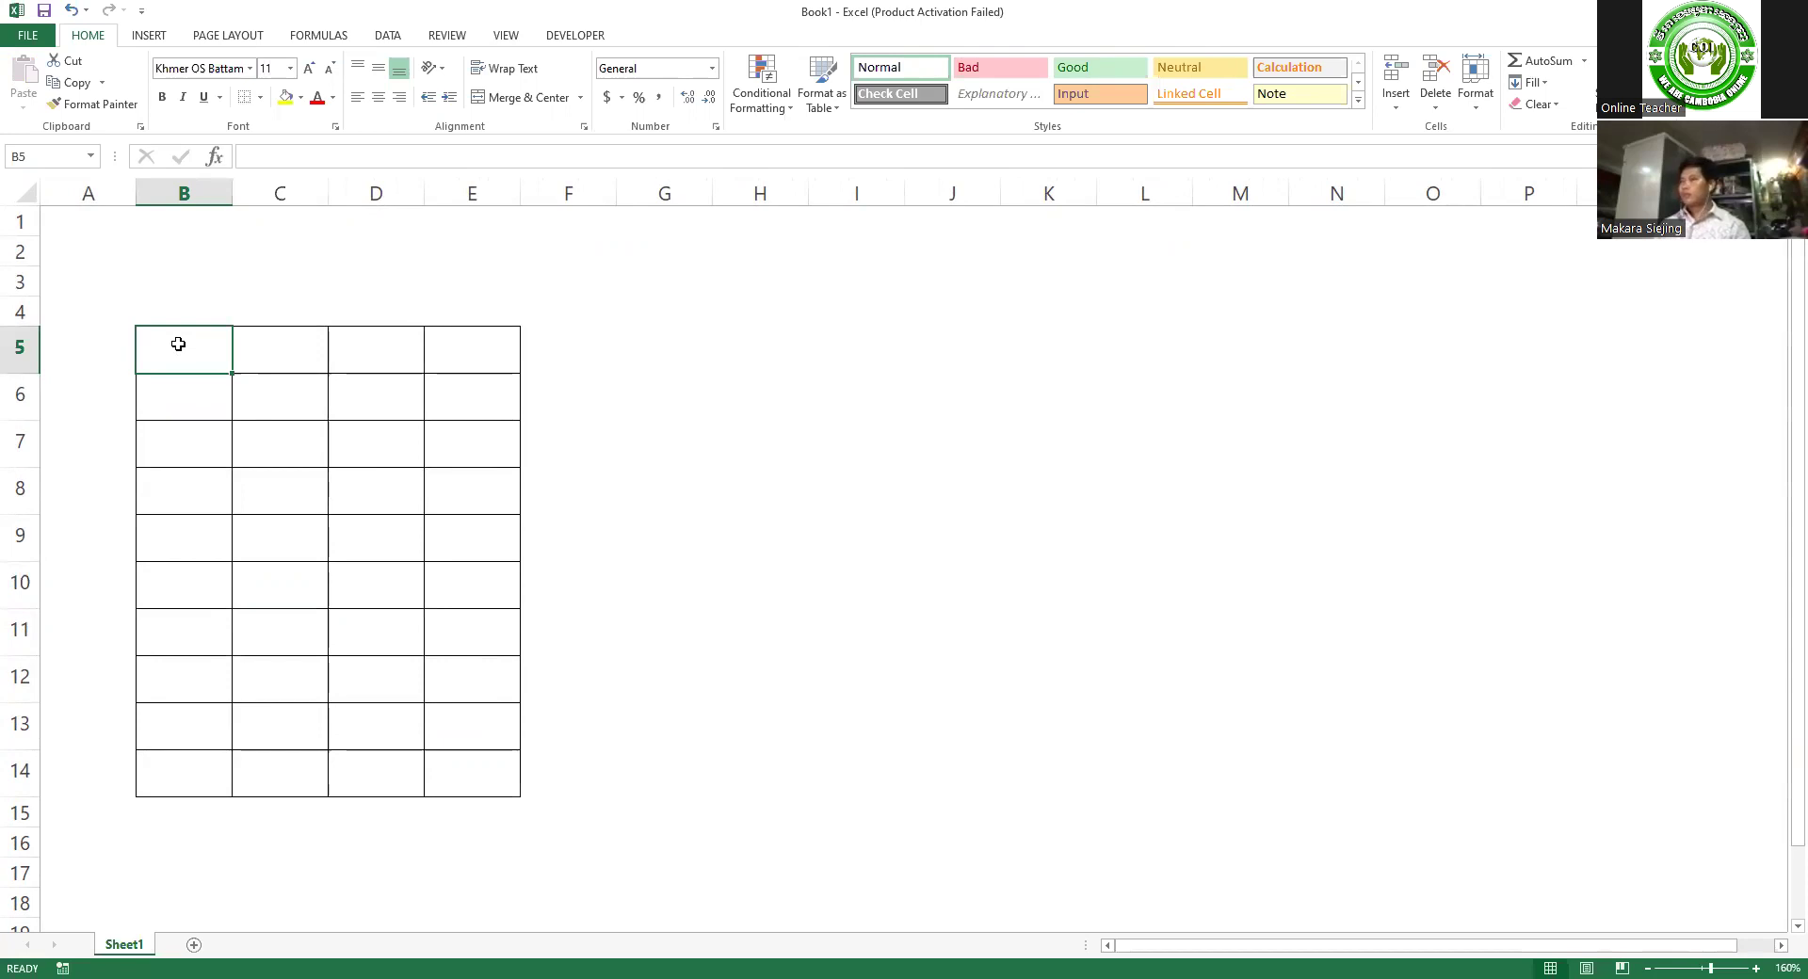
pyautogui.write('ល.រ')
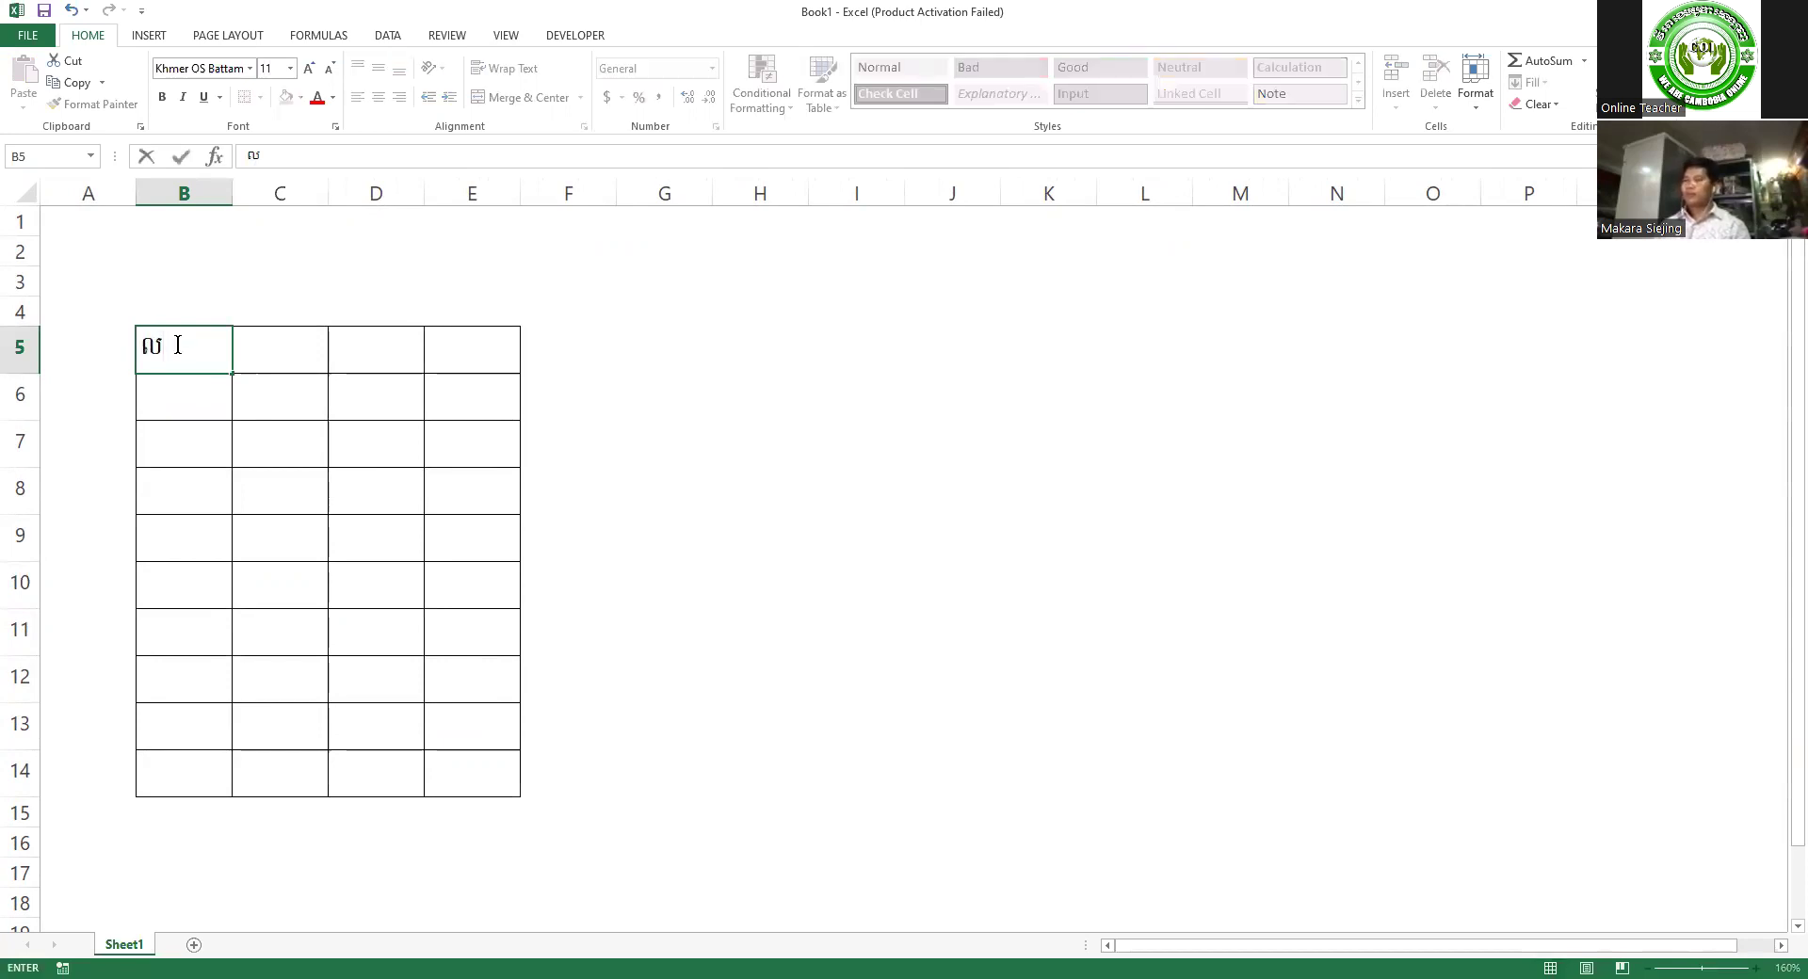
pyautogui.click(289, 360)
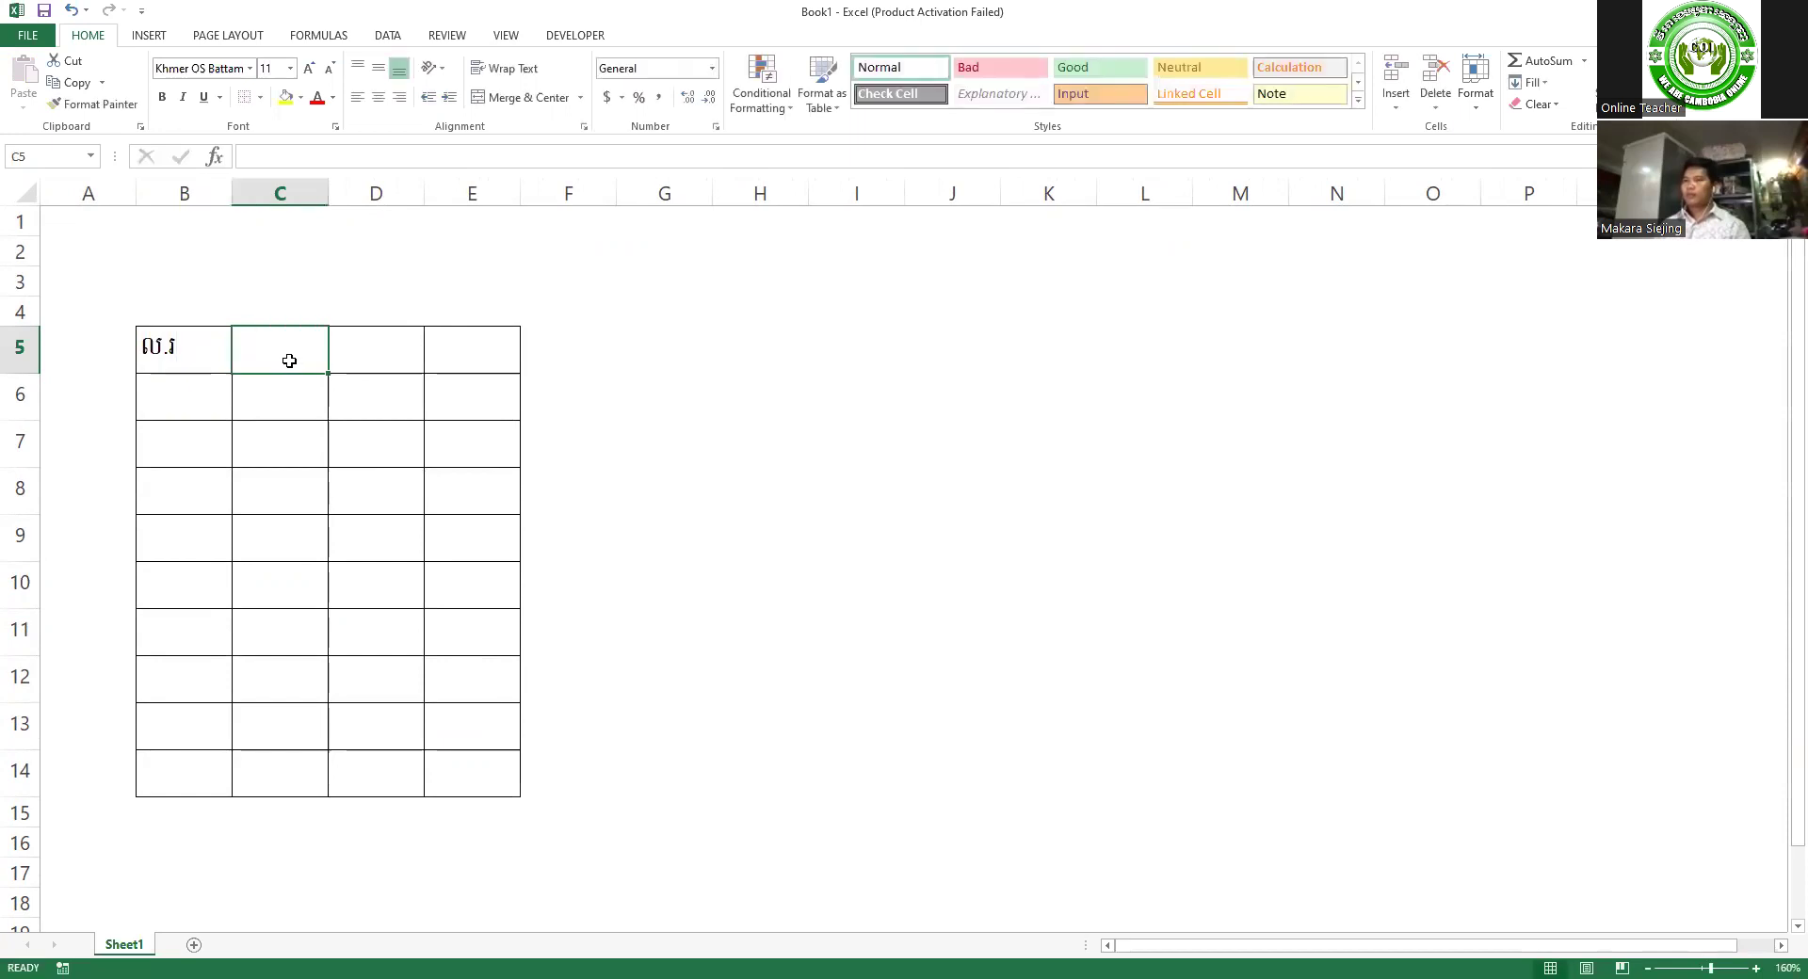
pyautogui.write('ឈ្មោះ')
pyautogui.click(389, 357)
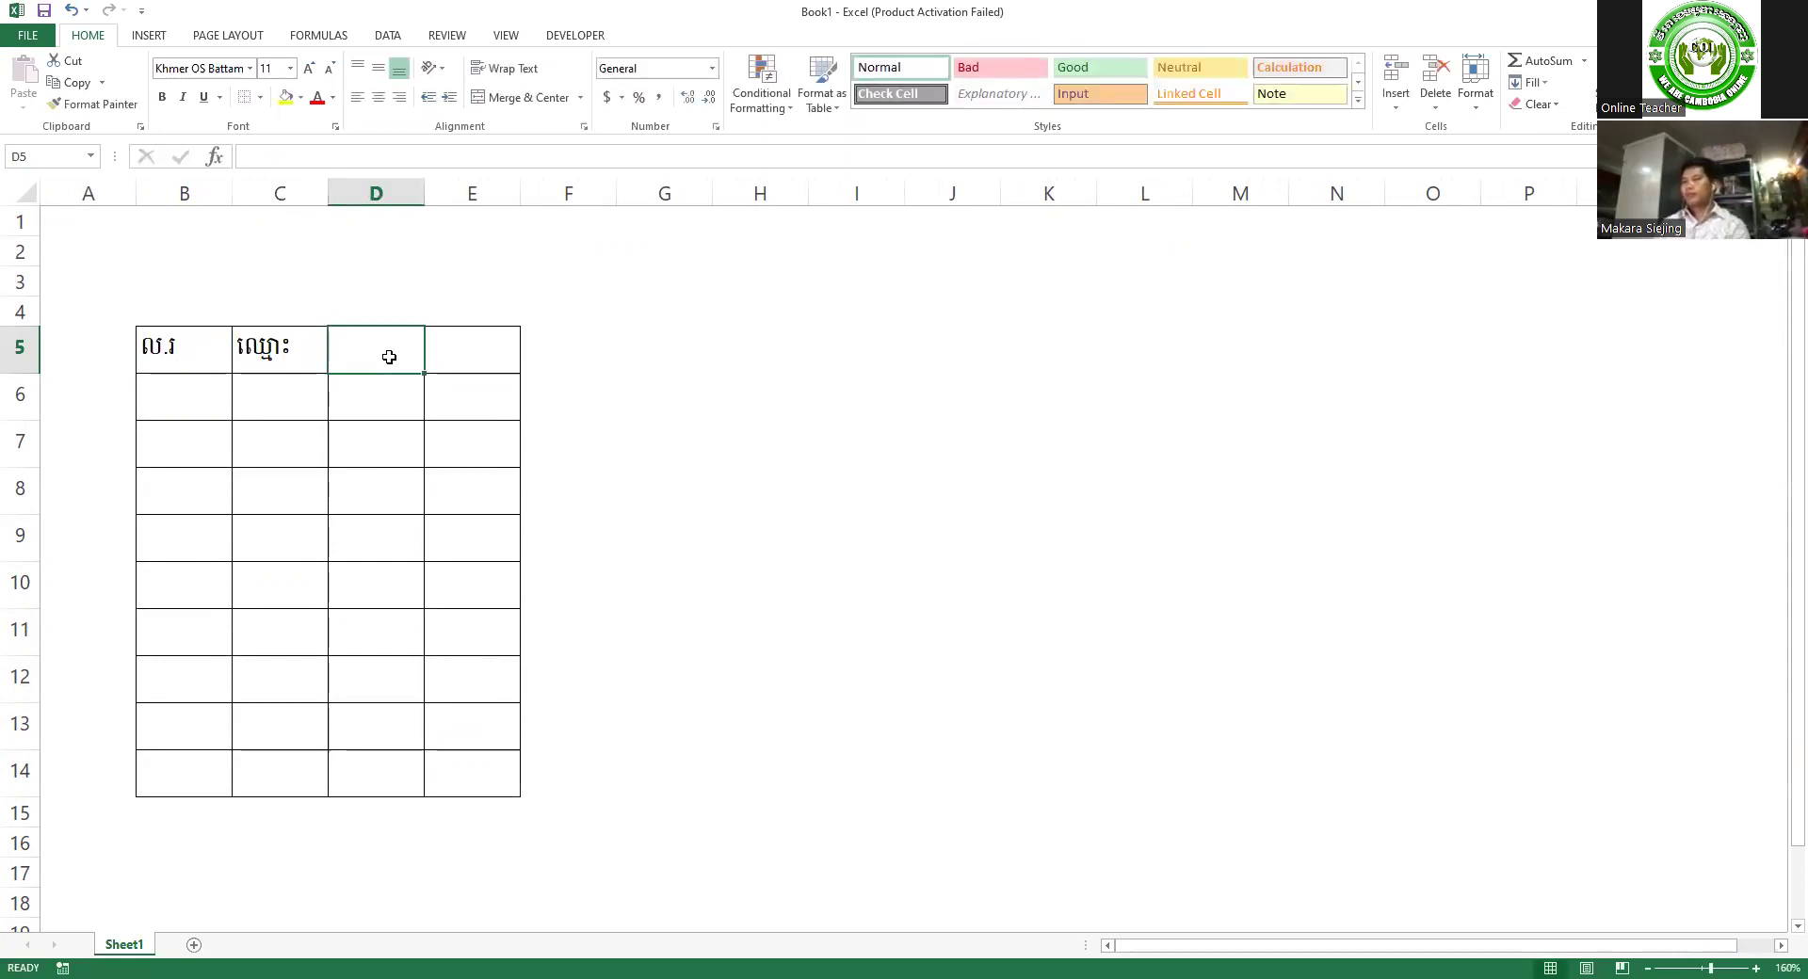
pyautogui.write('តម្លៃ')
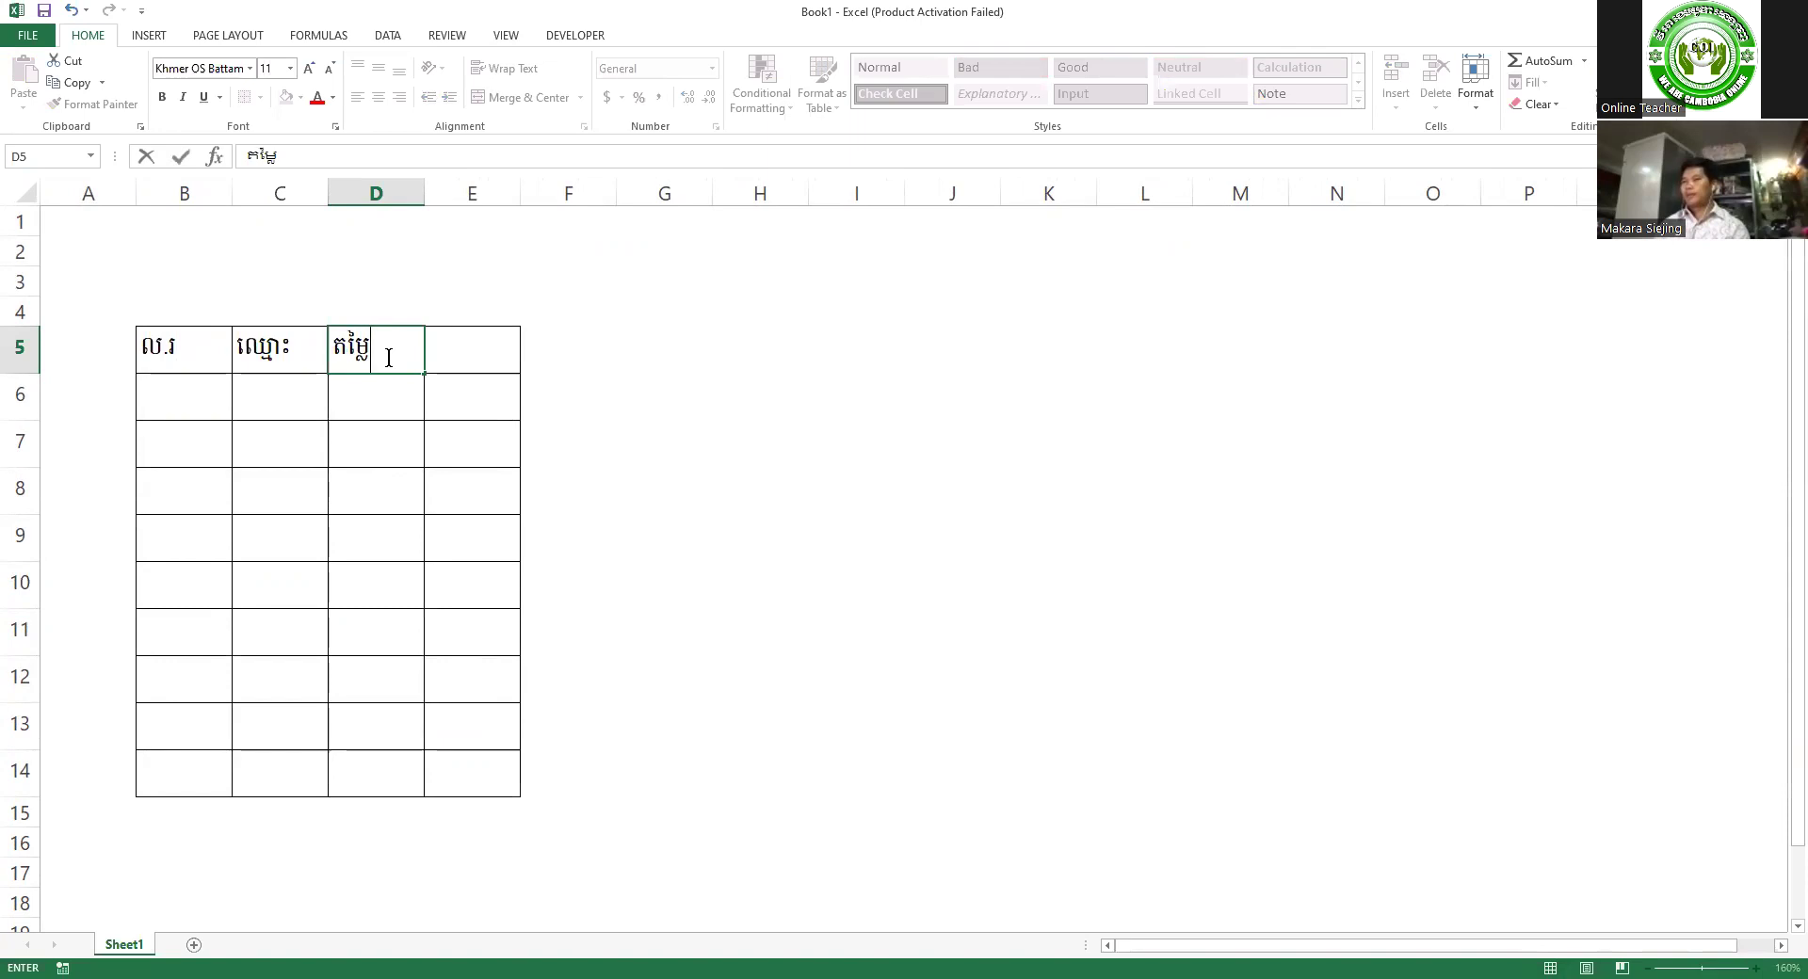
pyautogui.write('រាយ')
pyautogui.click(498, 361)
pyautogui.write('ចំនួន')
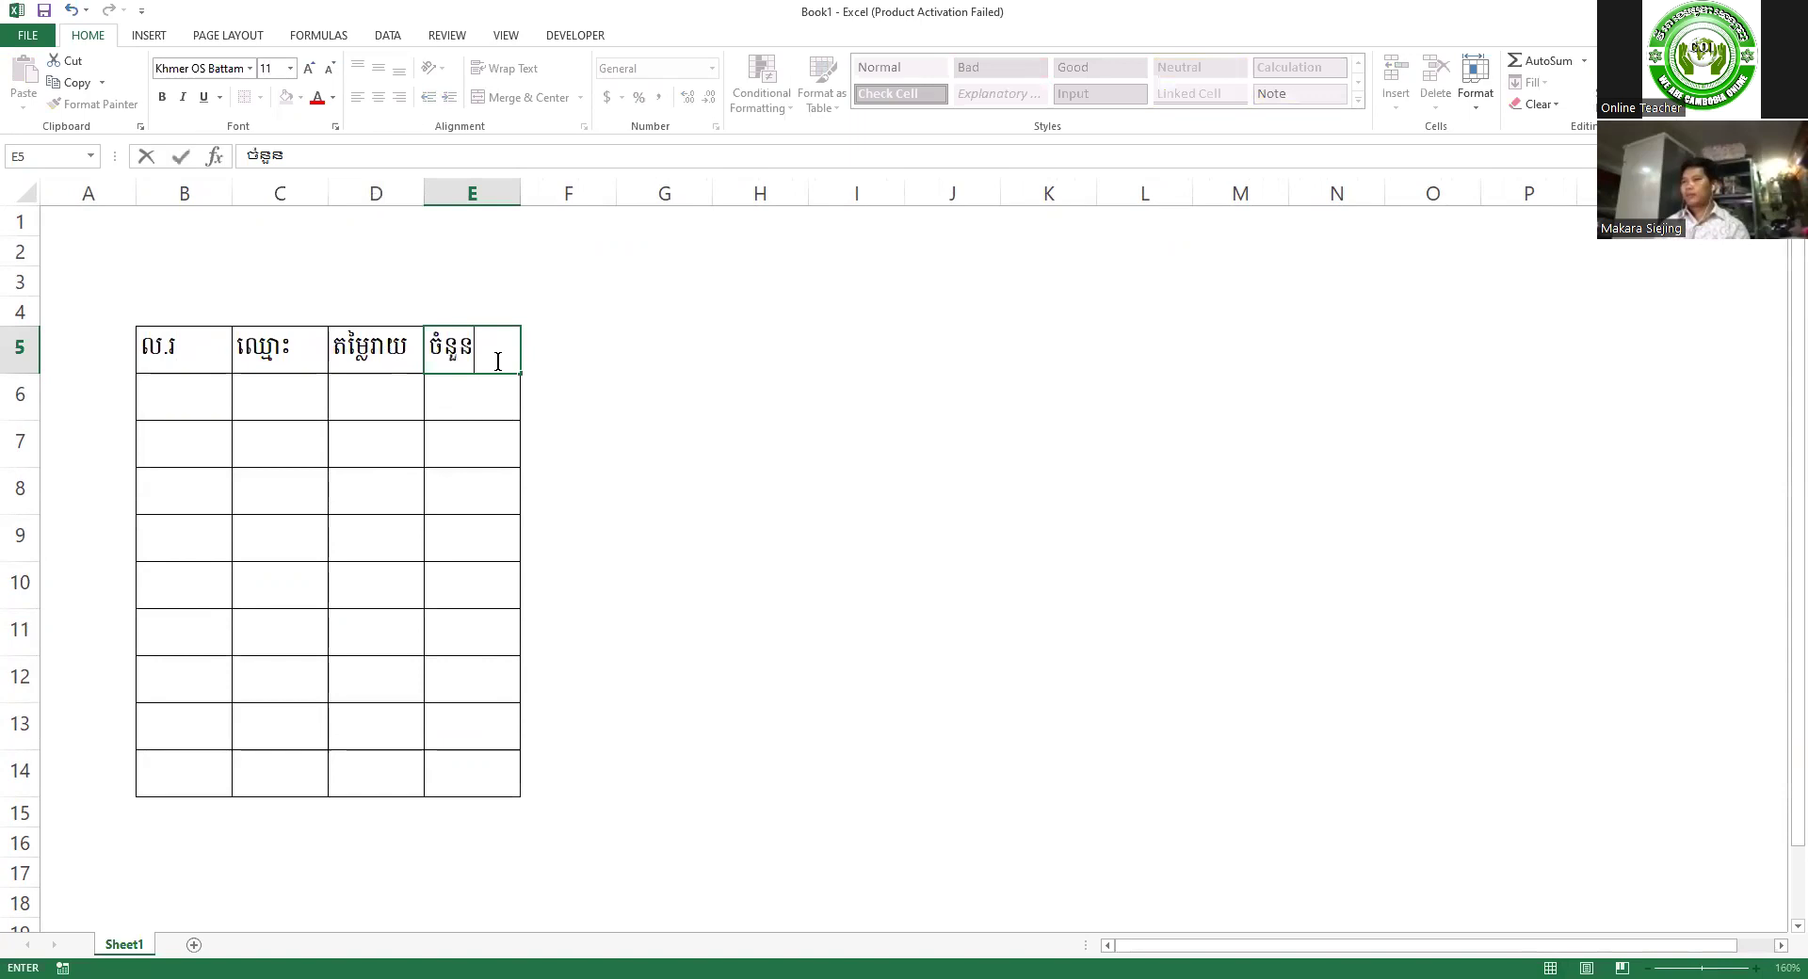
pyautogui.click(600, 487)
# - Apply Center and Middle Align to the B5:E5 headings
pyautogui.moveTo(170, 357); pyautogui.dragTo(499, 349)
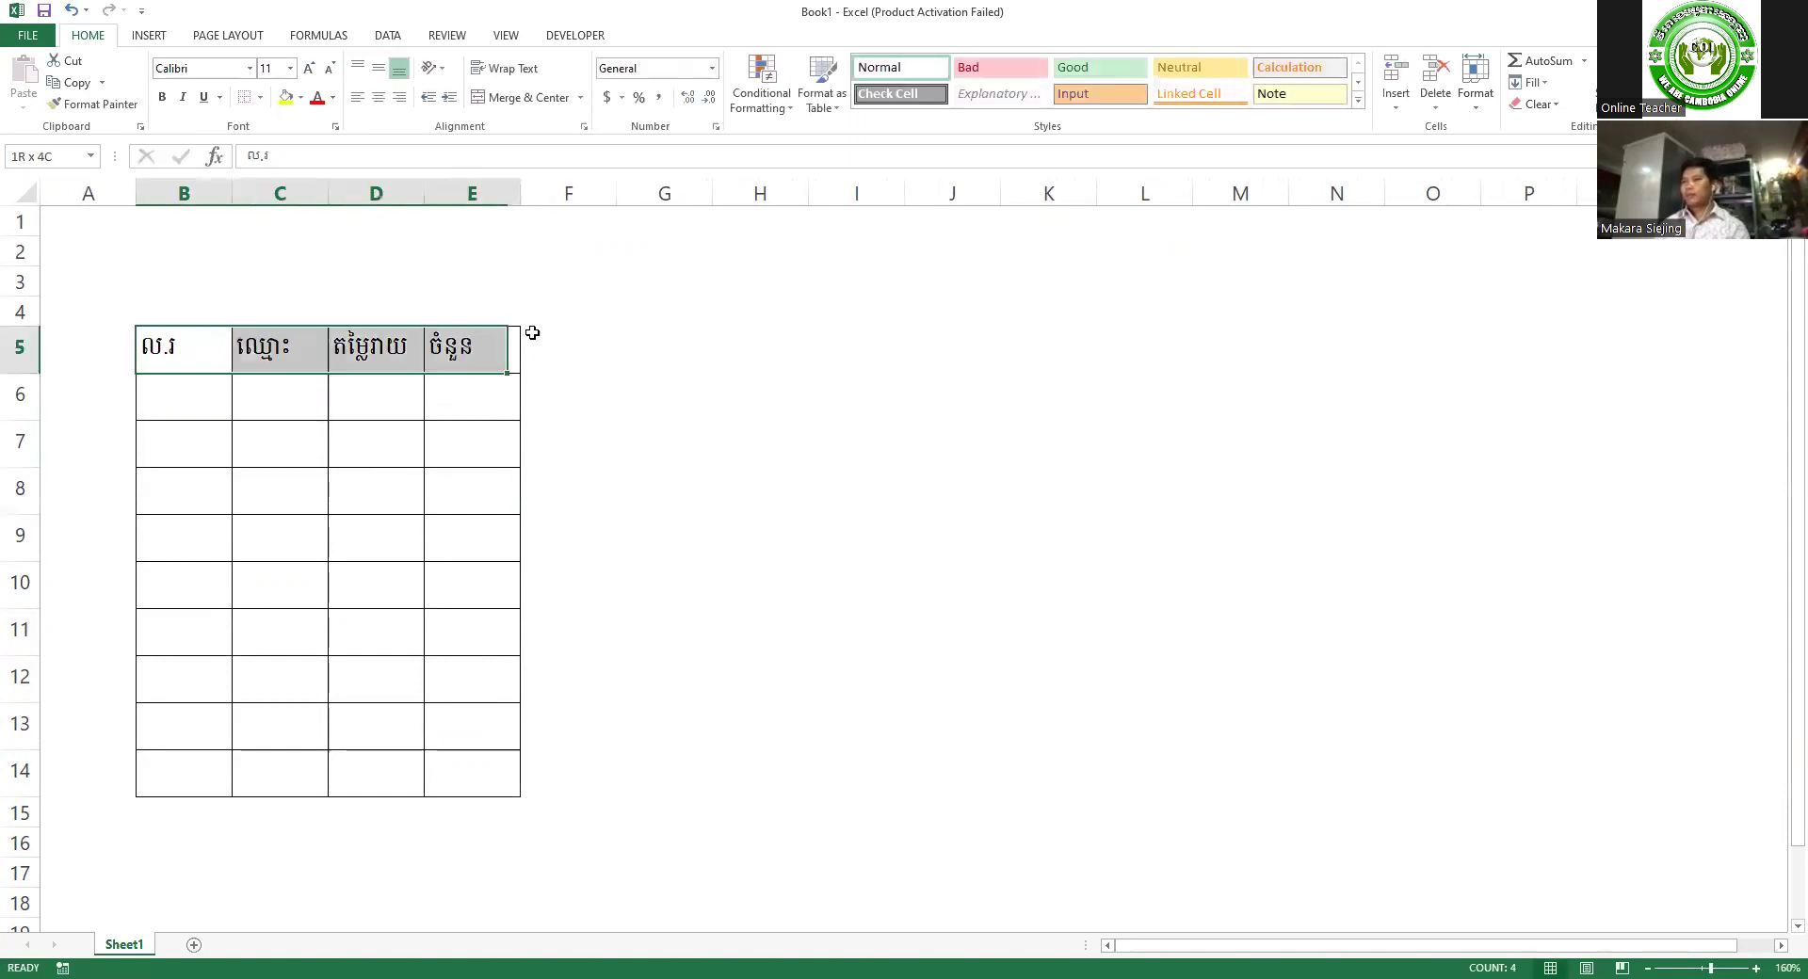
pyautogui.moveTo(178, 349)
pyautogui.mouseDown()
pyautogui.moveTo(496, 372)
pyautogui.moveTo(492, 350)
pyautogui.mouseUp()
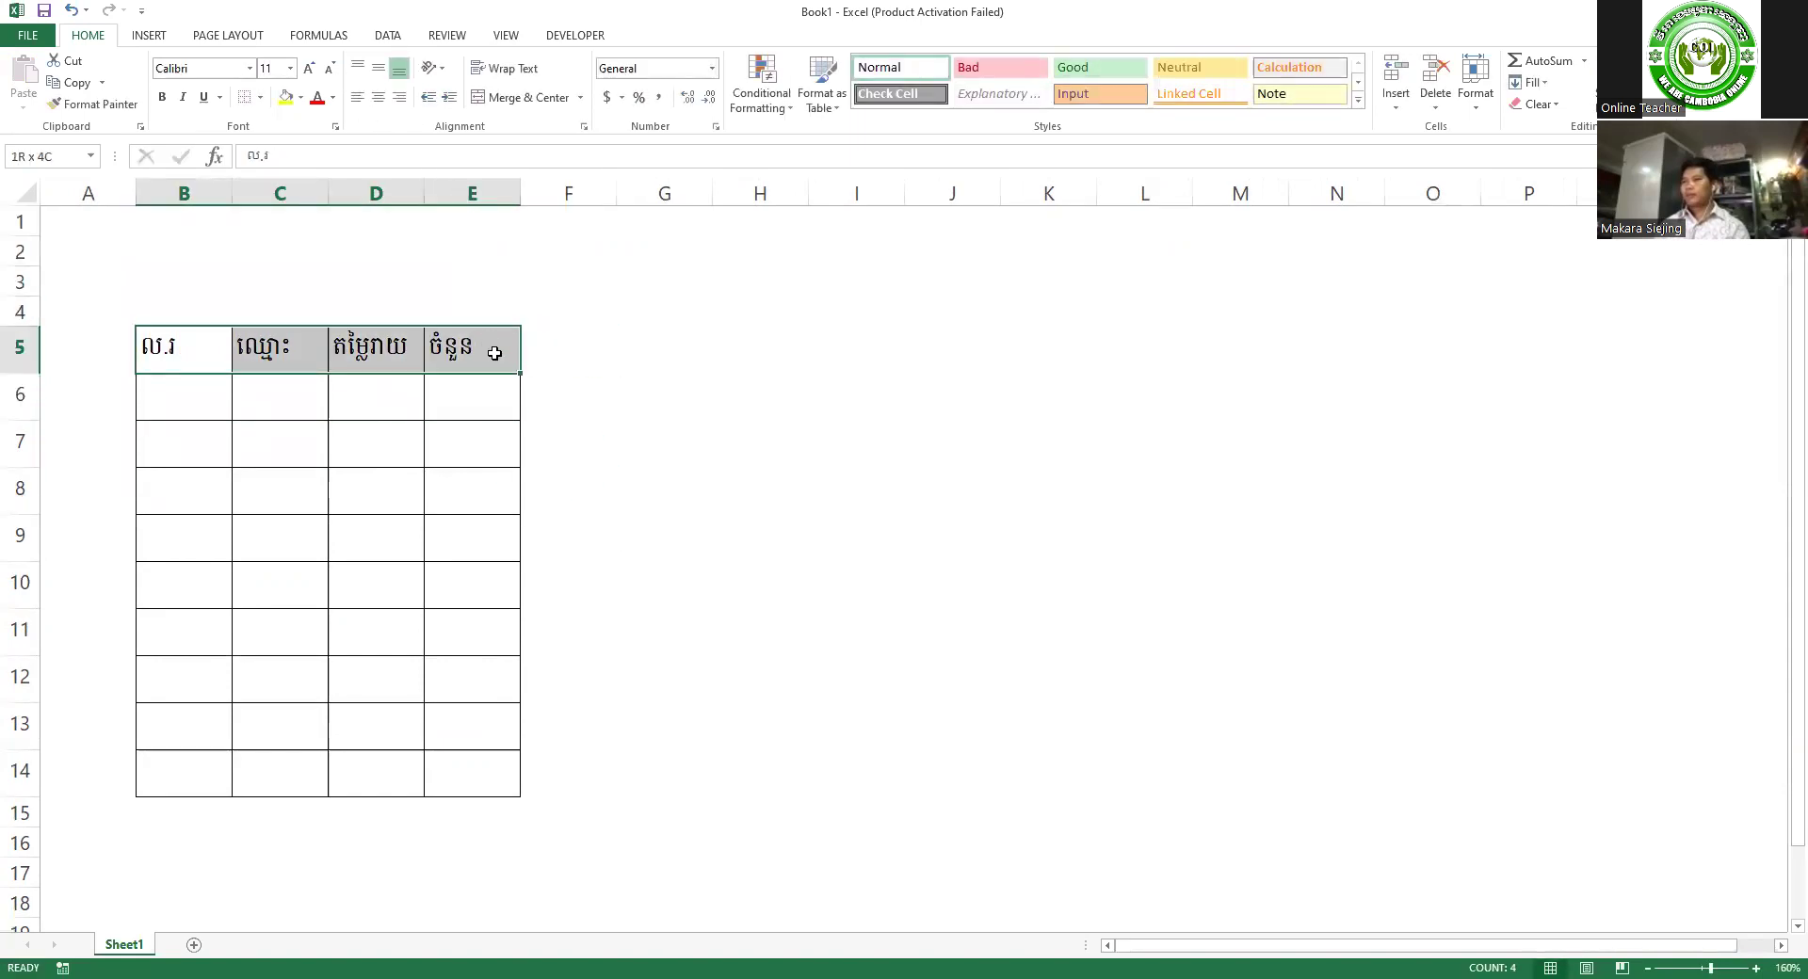
pyautogui.click(377, 98)
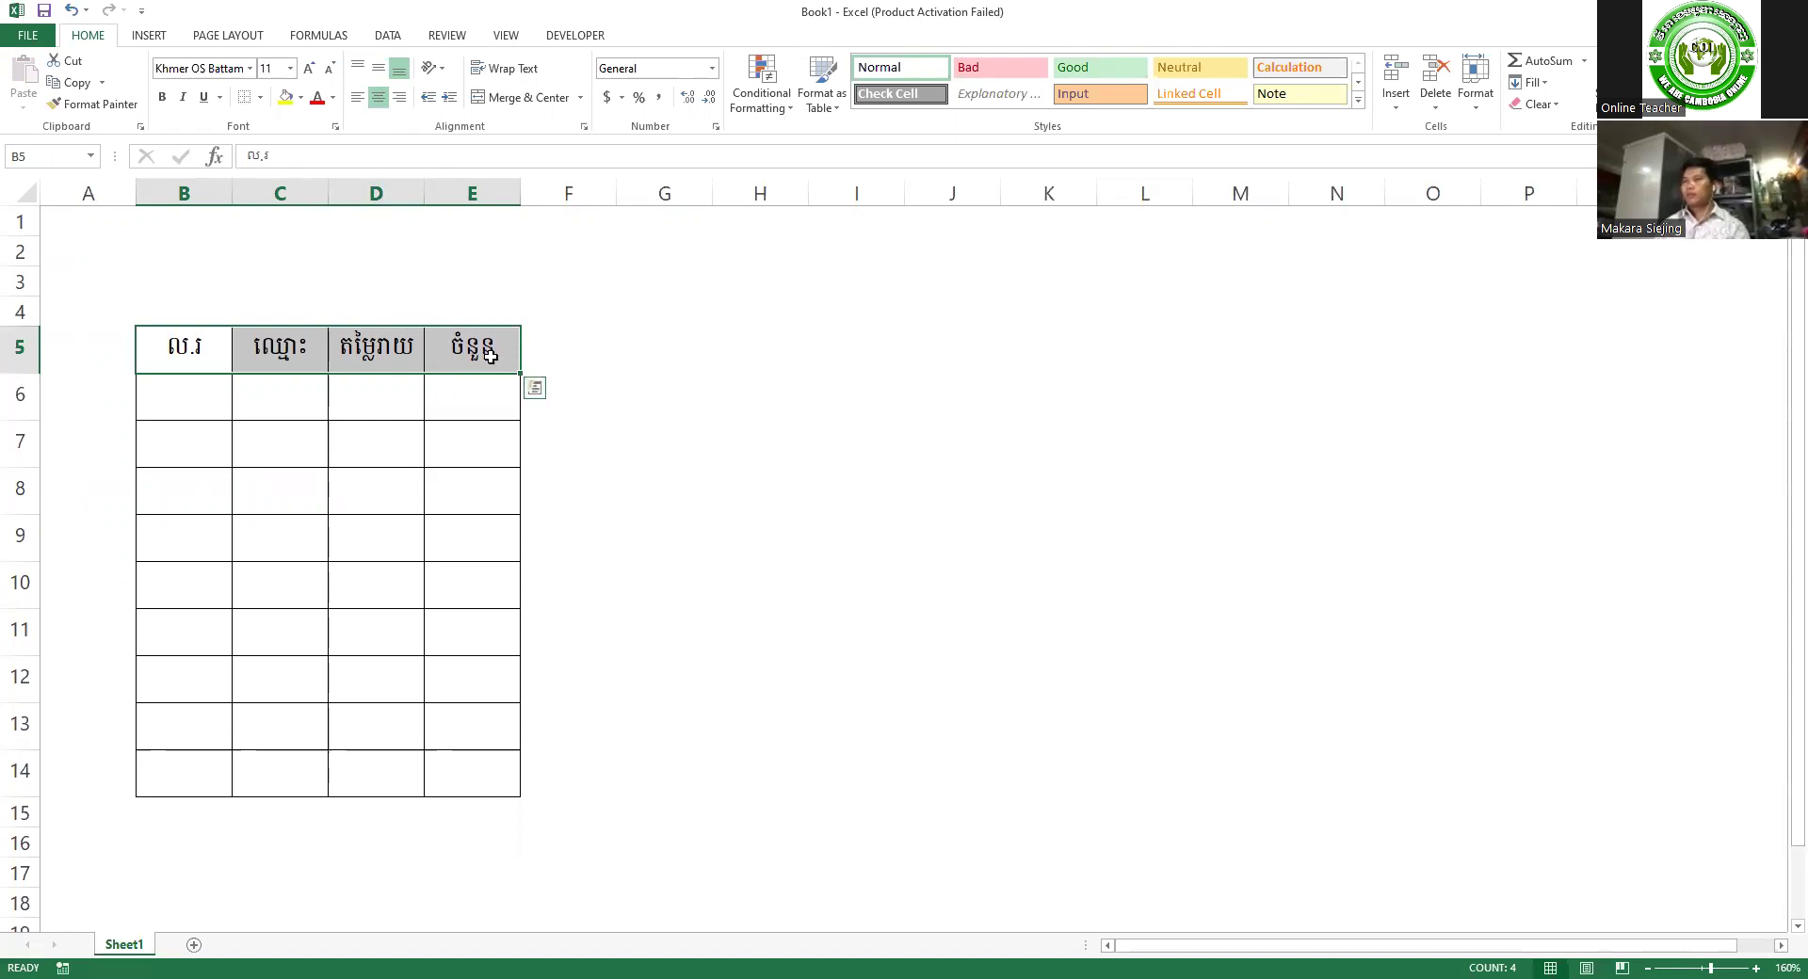
pyautogui.click(358, 68)
pyautogui.click(379, 69)
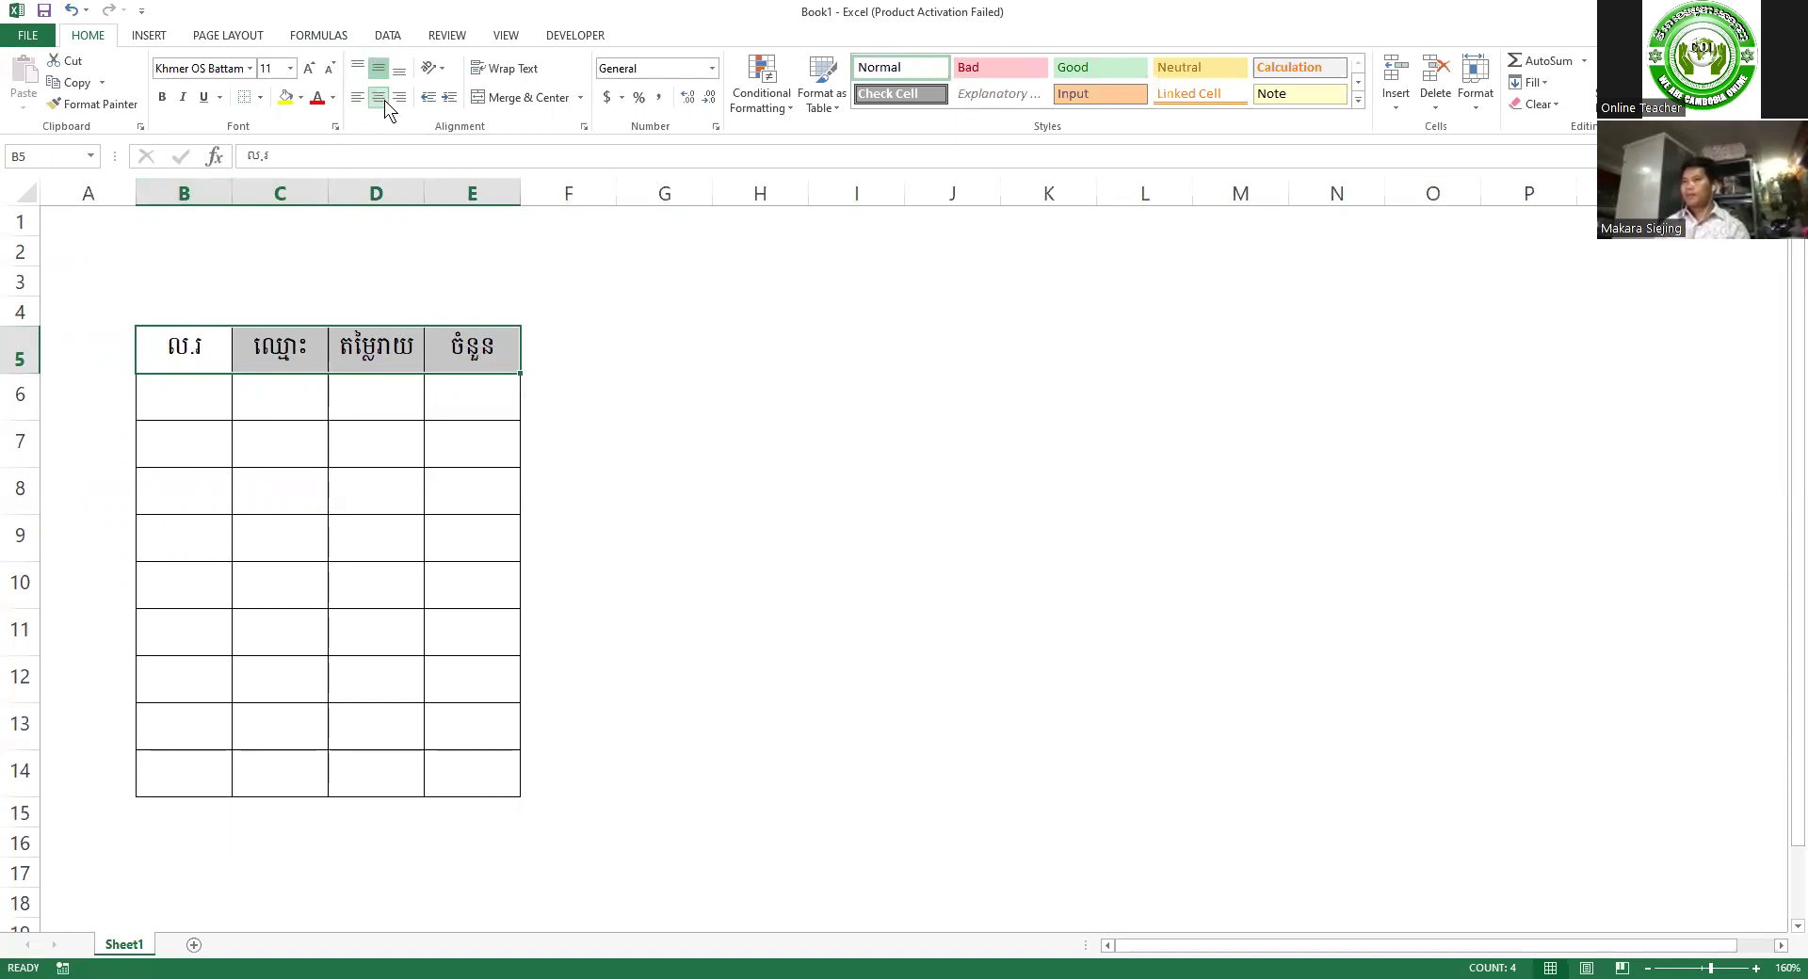
pyautogui.click(609, 379)
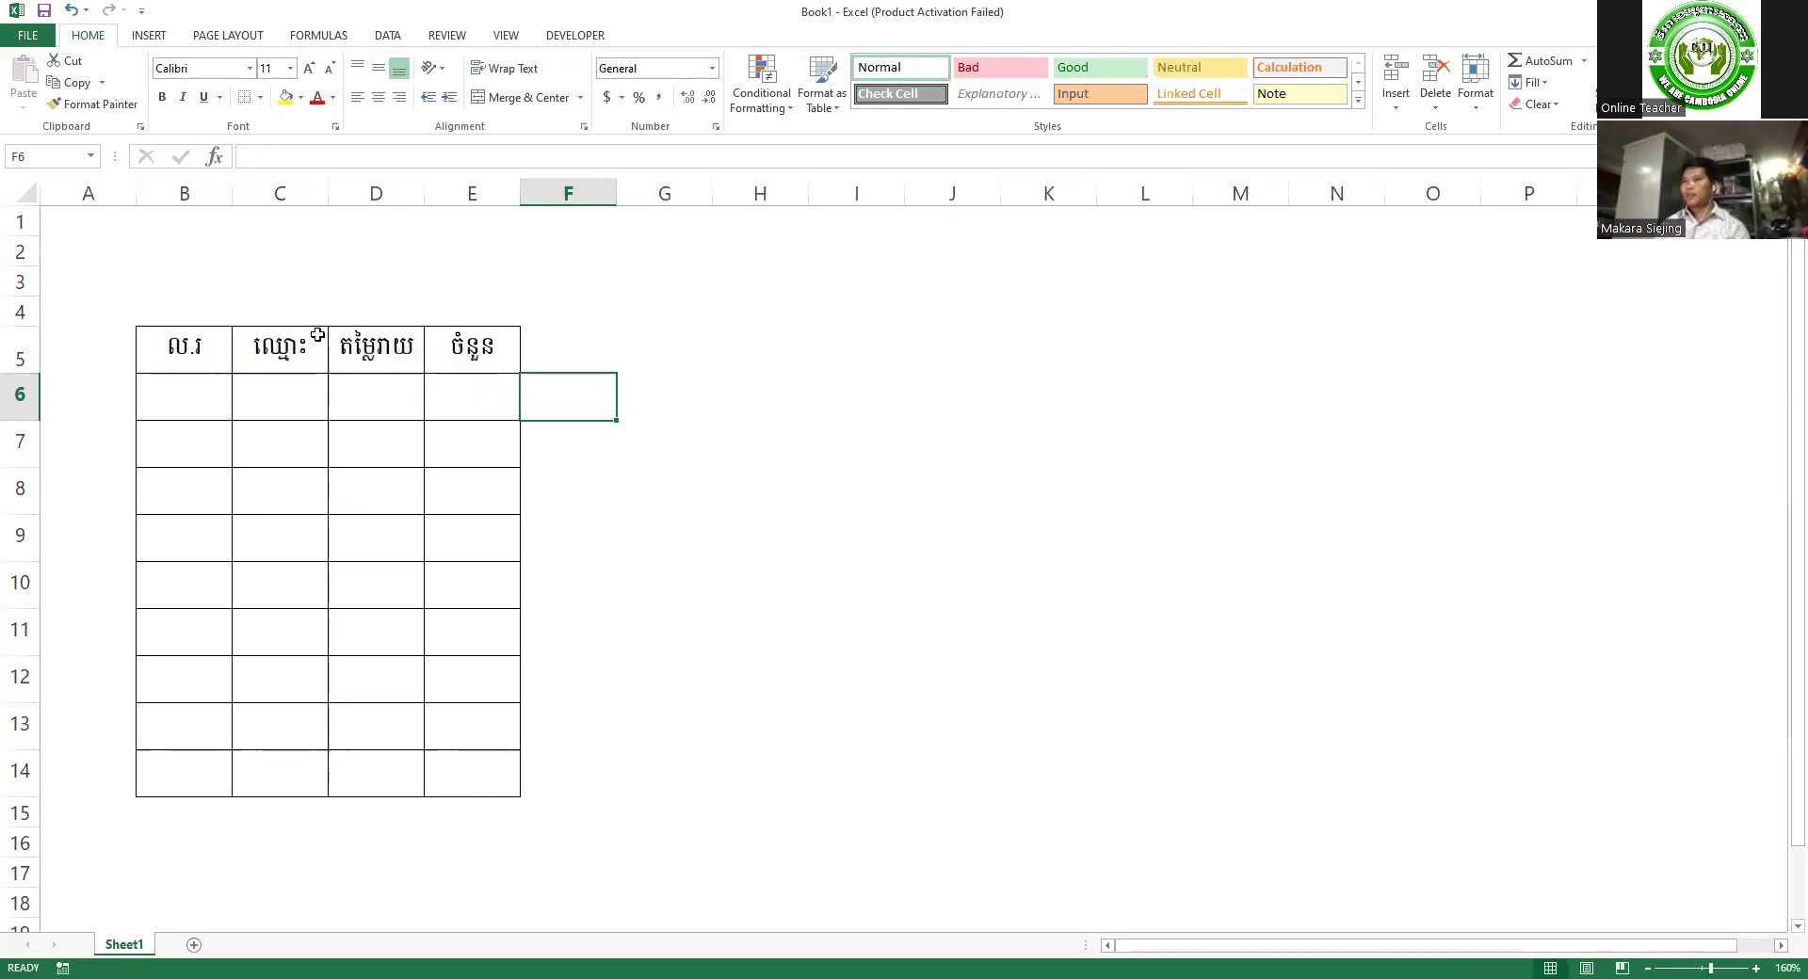
# - Fill header cells B5:E5 with a light gold colour
pyautogui.moveTo(184, 349)
pyautogui.mouseDown()
pyautogui.moveTo(455, 427)
pyautogui.moveTo(470, 362)
pyautogui.mouseUp()
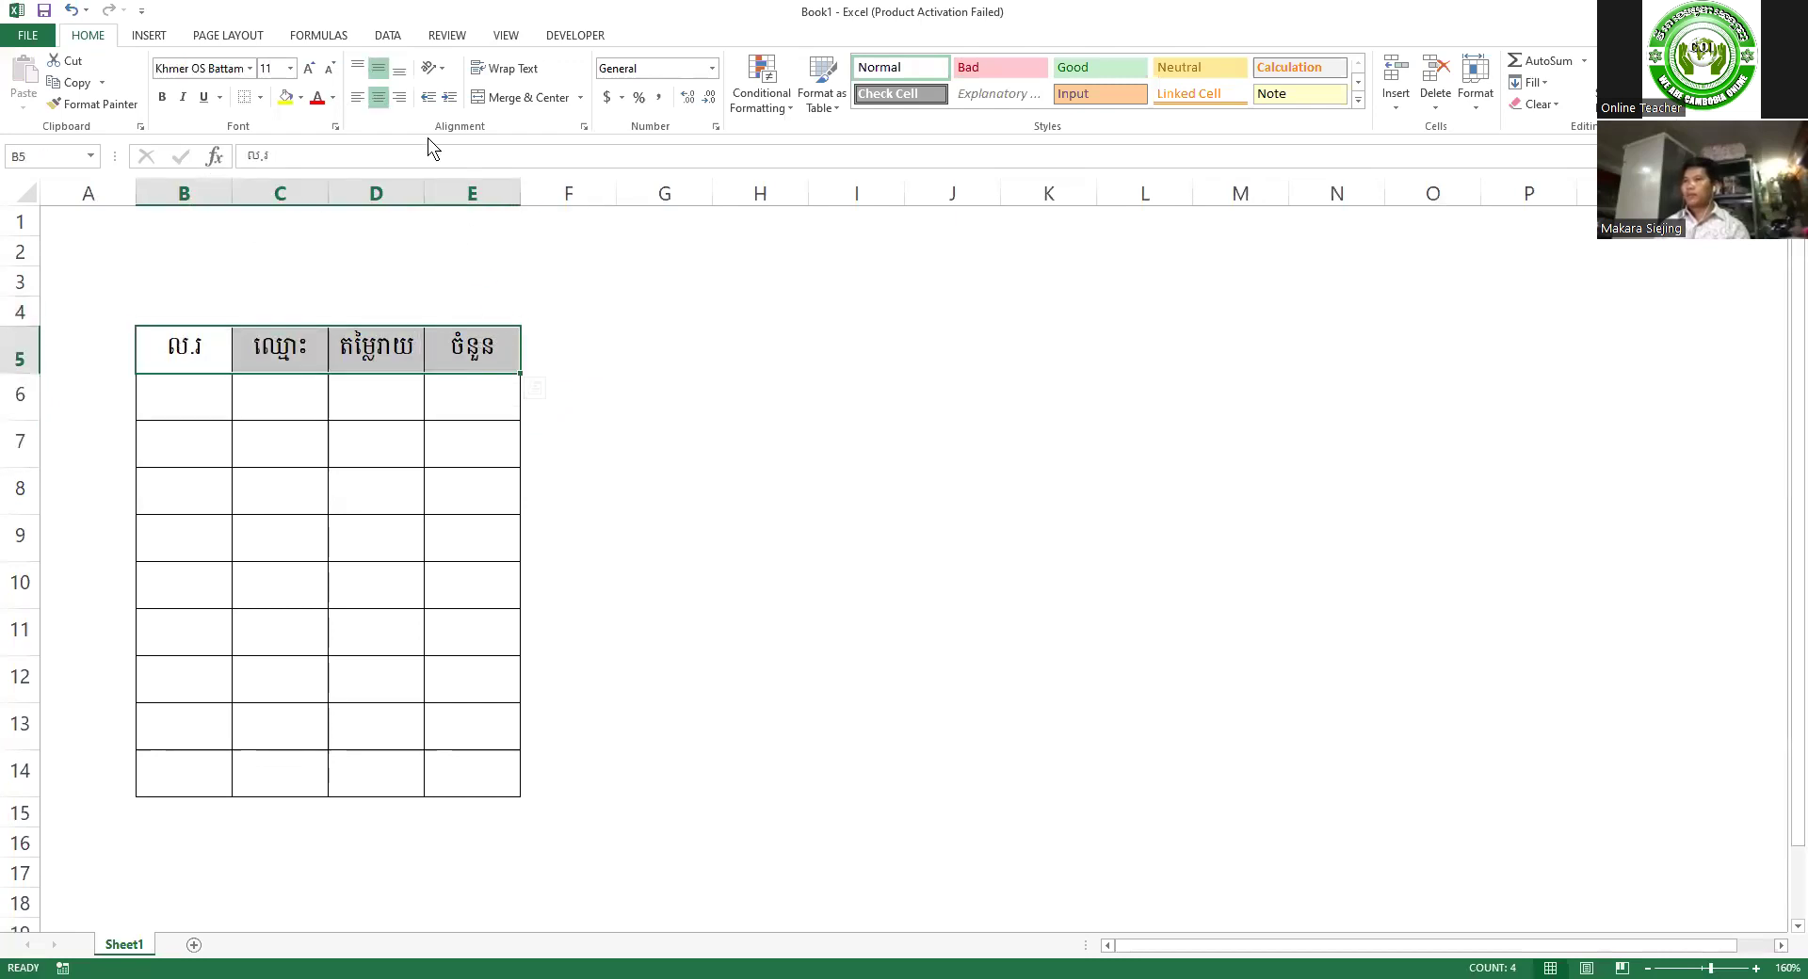
pyautogui.click(301, 97)
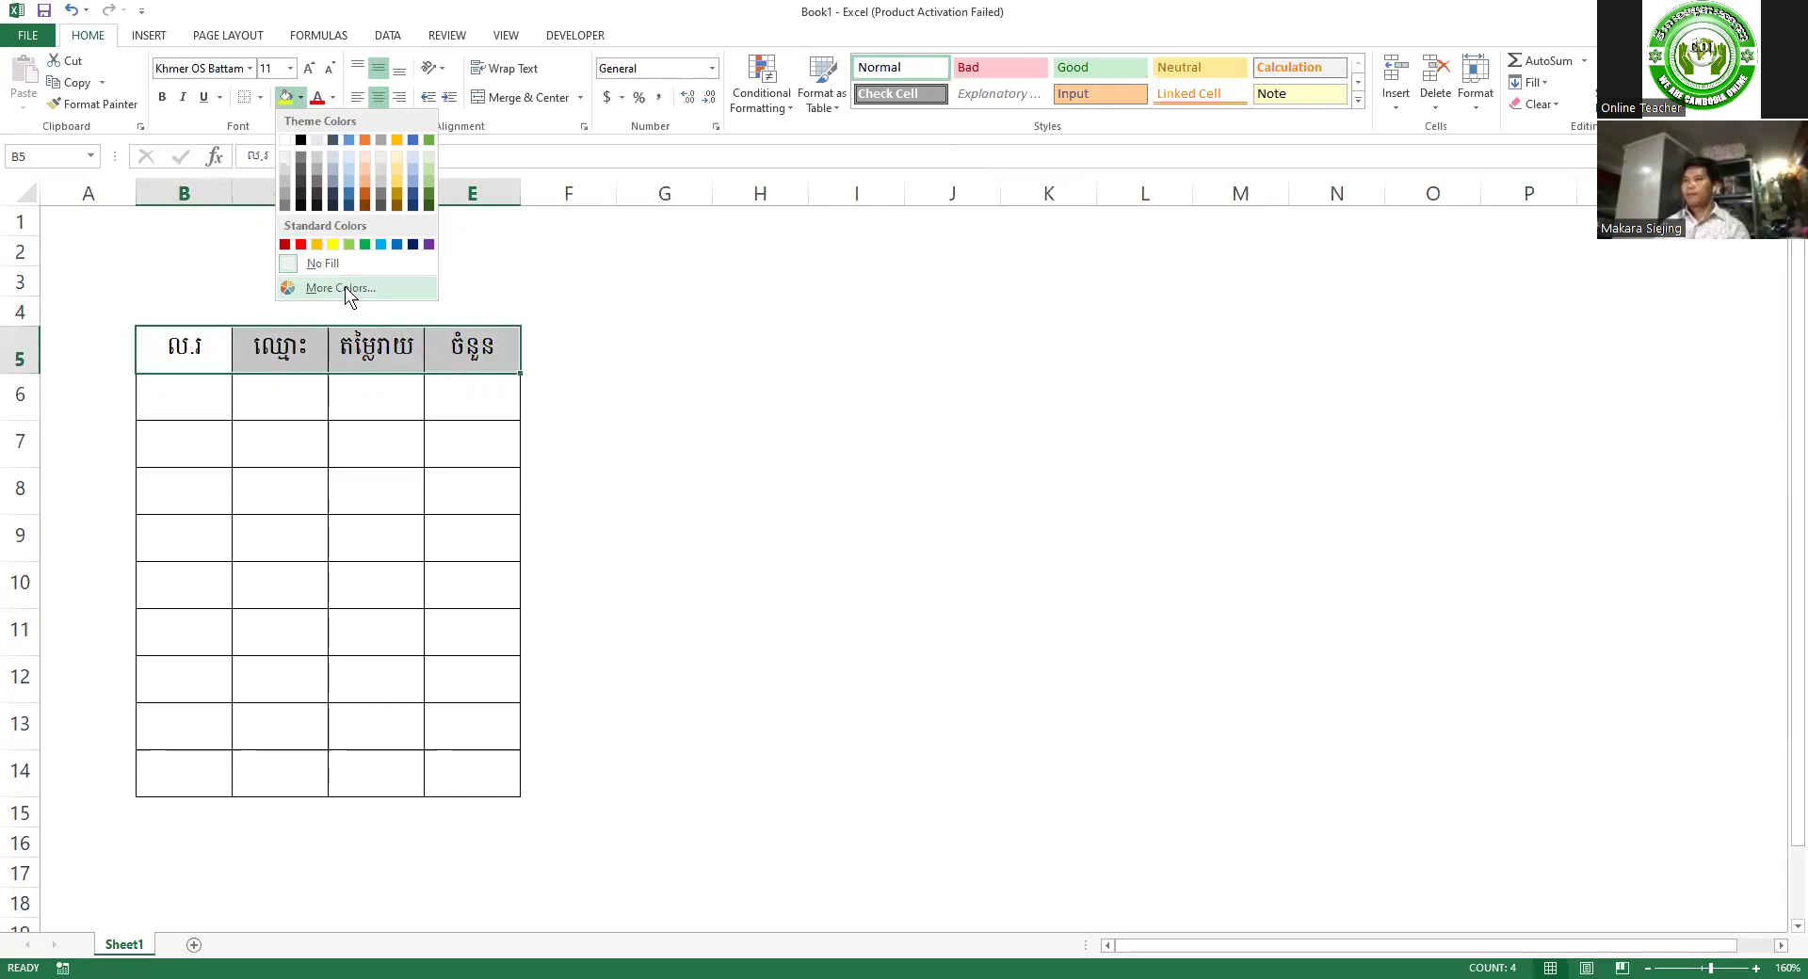
pyautogui.click(397, 157)
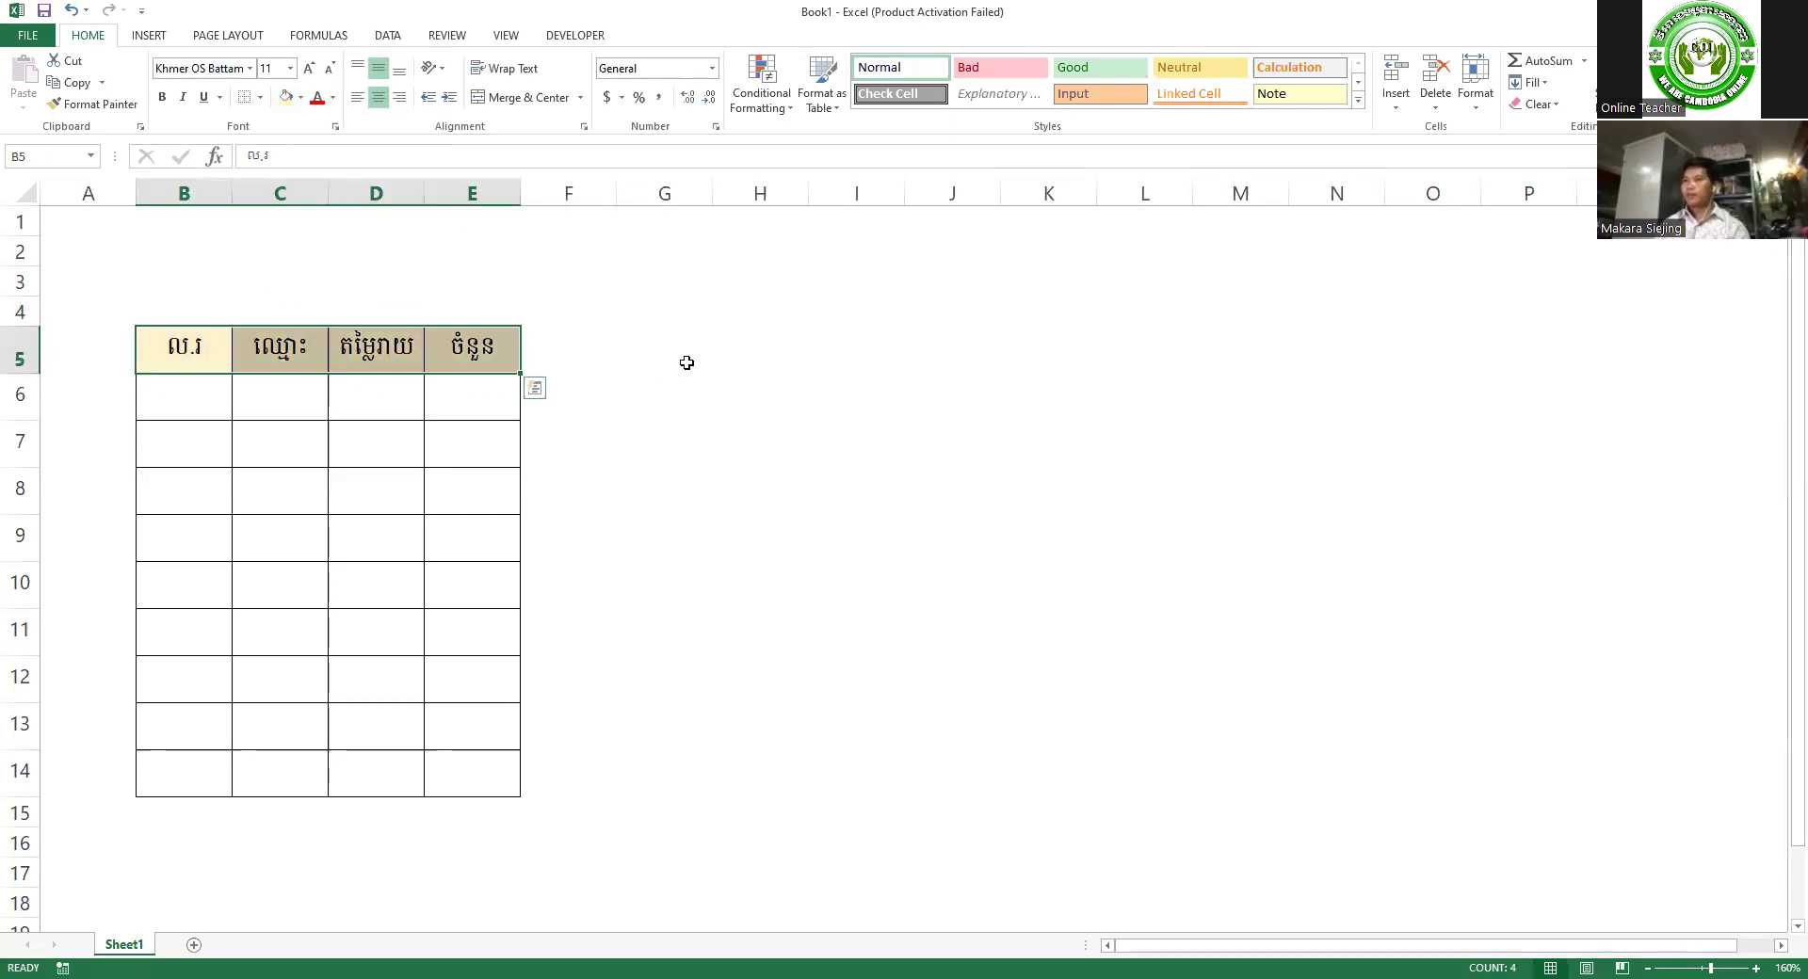
pyautogui.click(687, 362)
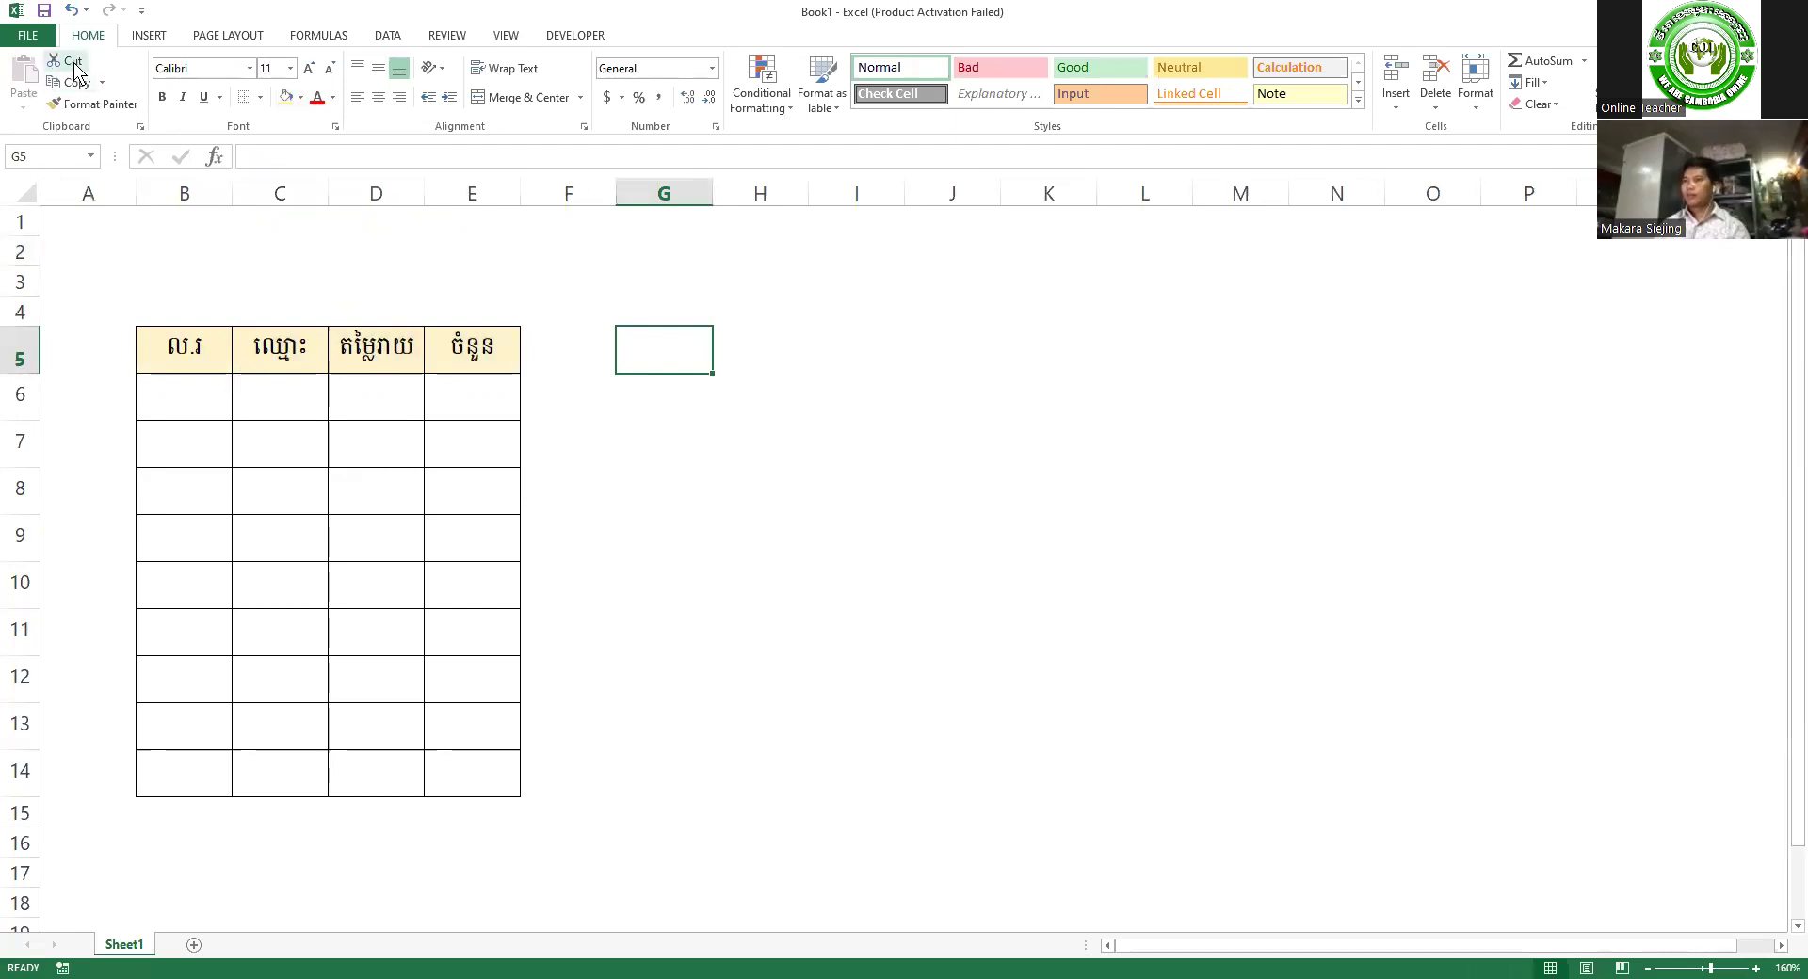
# - Narrow number column B and widen name column C by dragging header borders
pyautogui.click(181, 388)
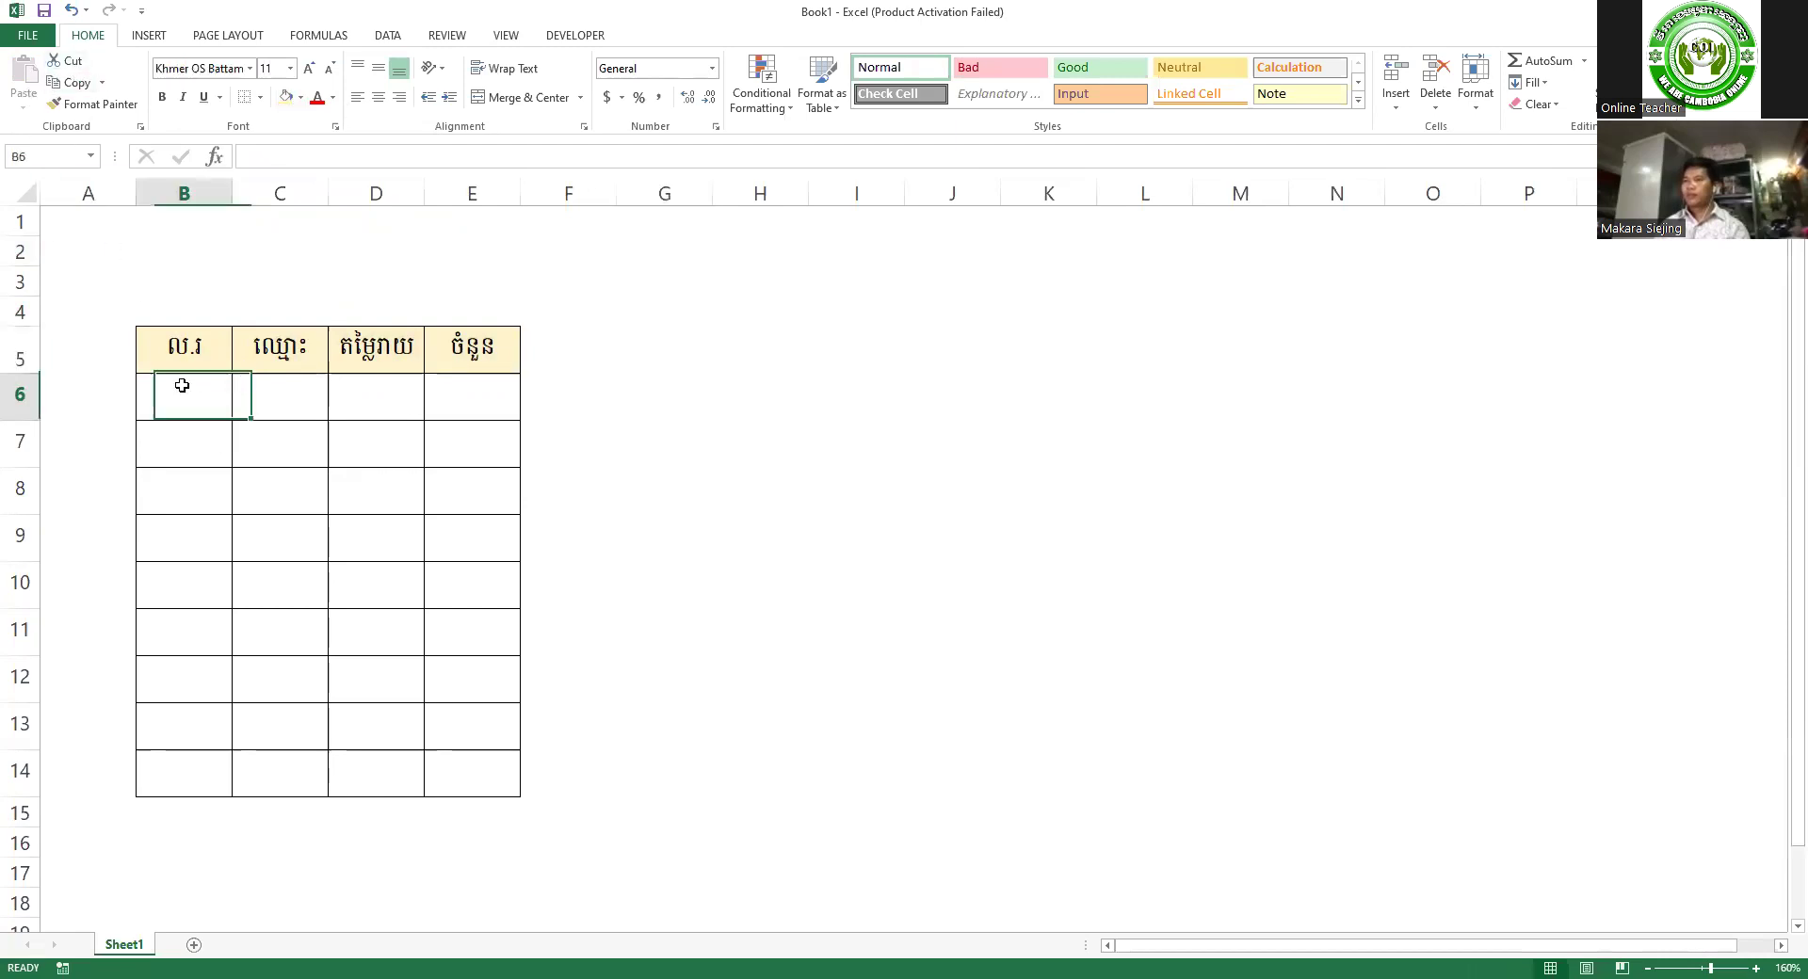
pyautogui.click(197, 351)
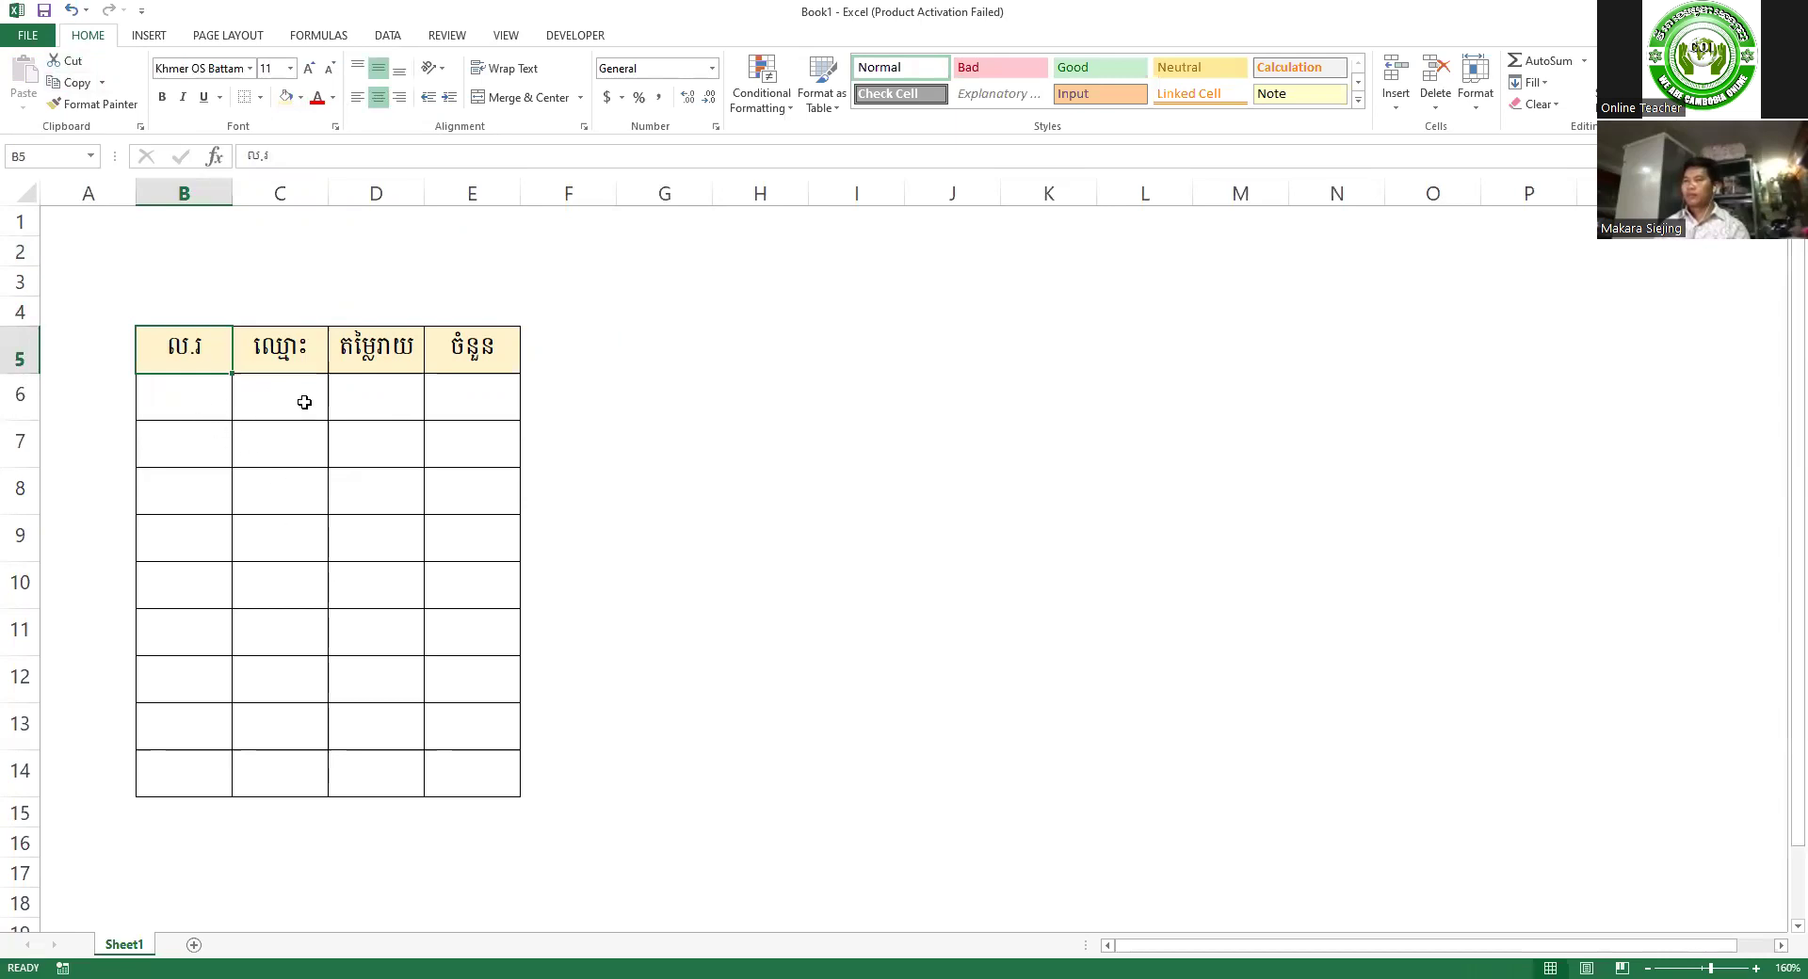
pyautogui.click(610, 434)
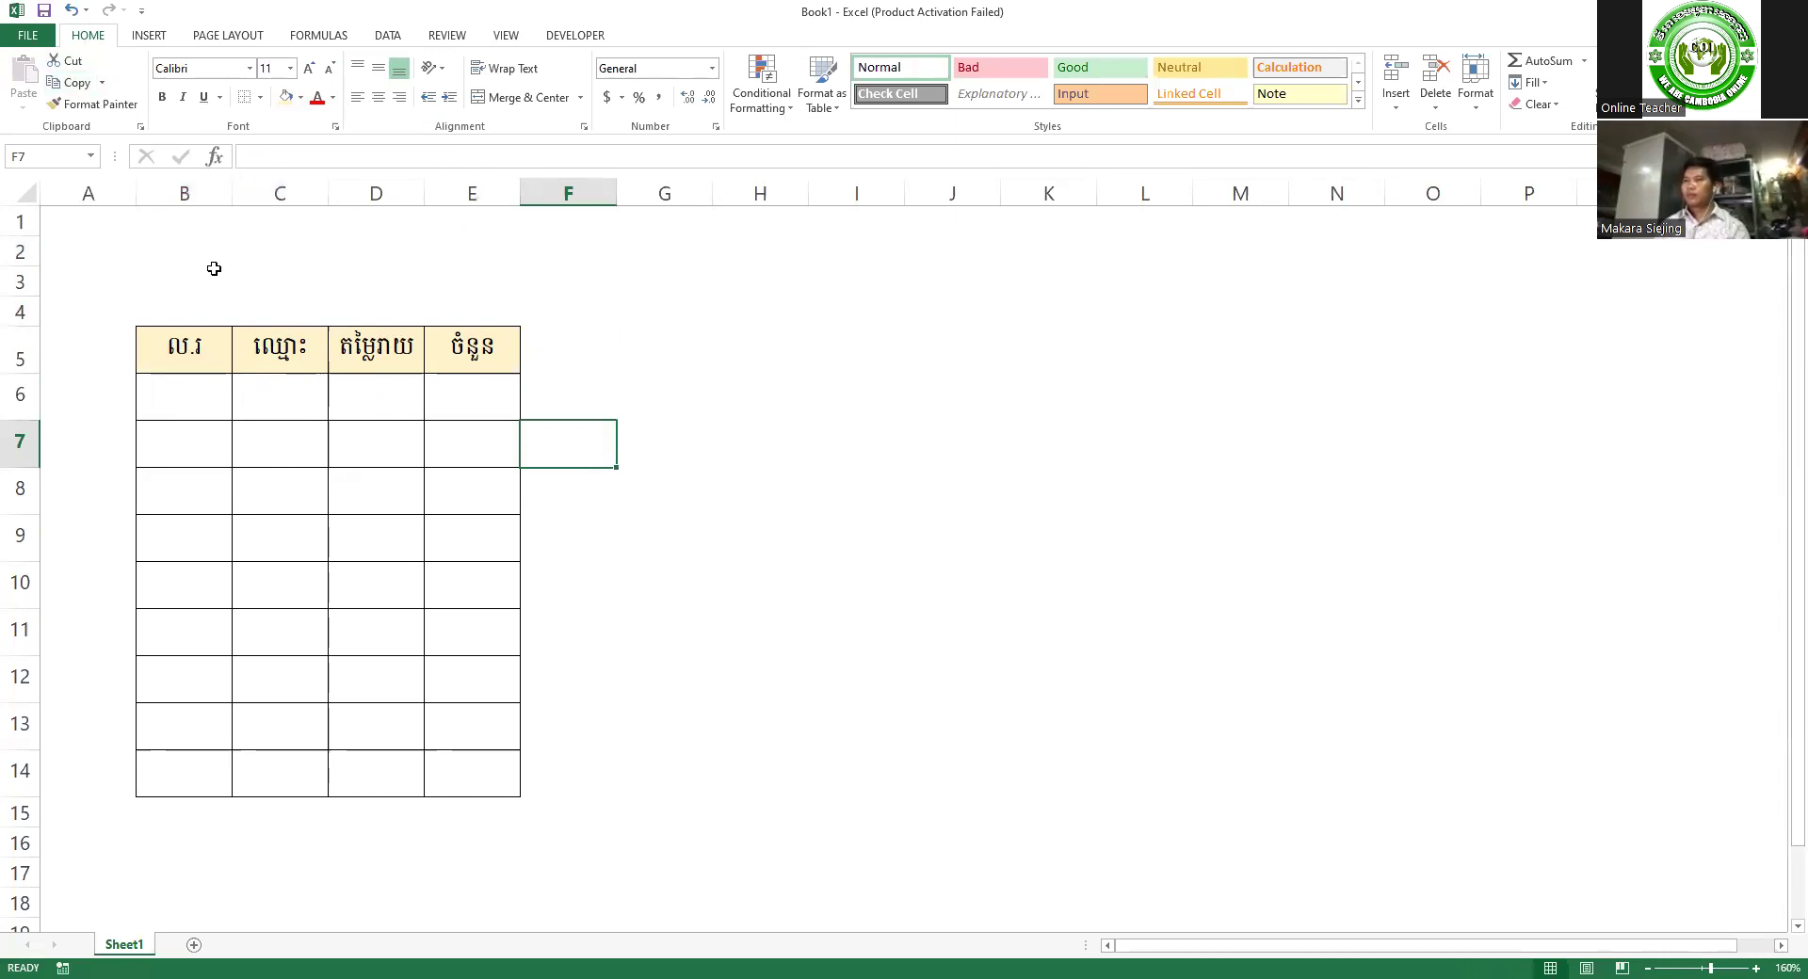
pyautogui.moveTo(230, 194); pyautogui.dragTo(206, 194)
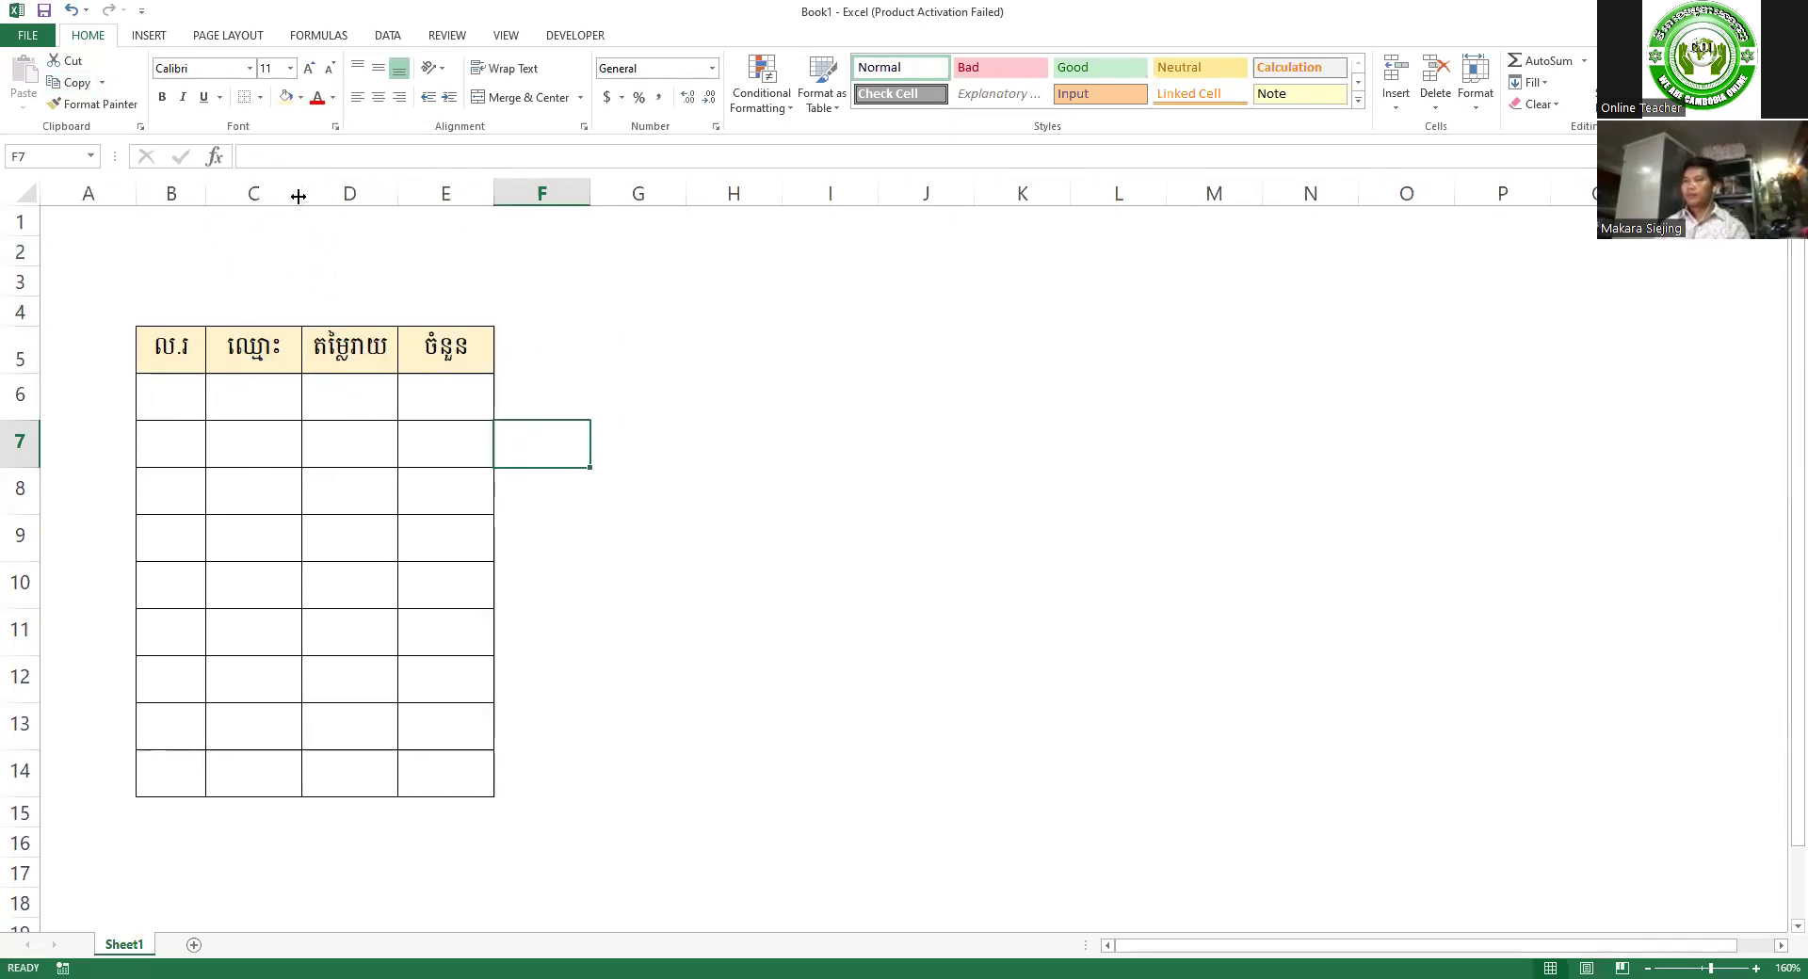
pyautogui.moveTo(344, 218); pyautogui.dragTo(347, 220)
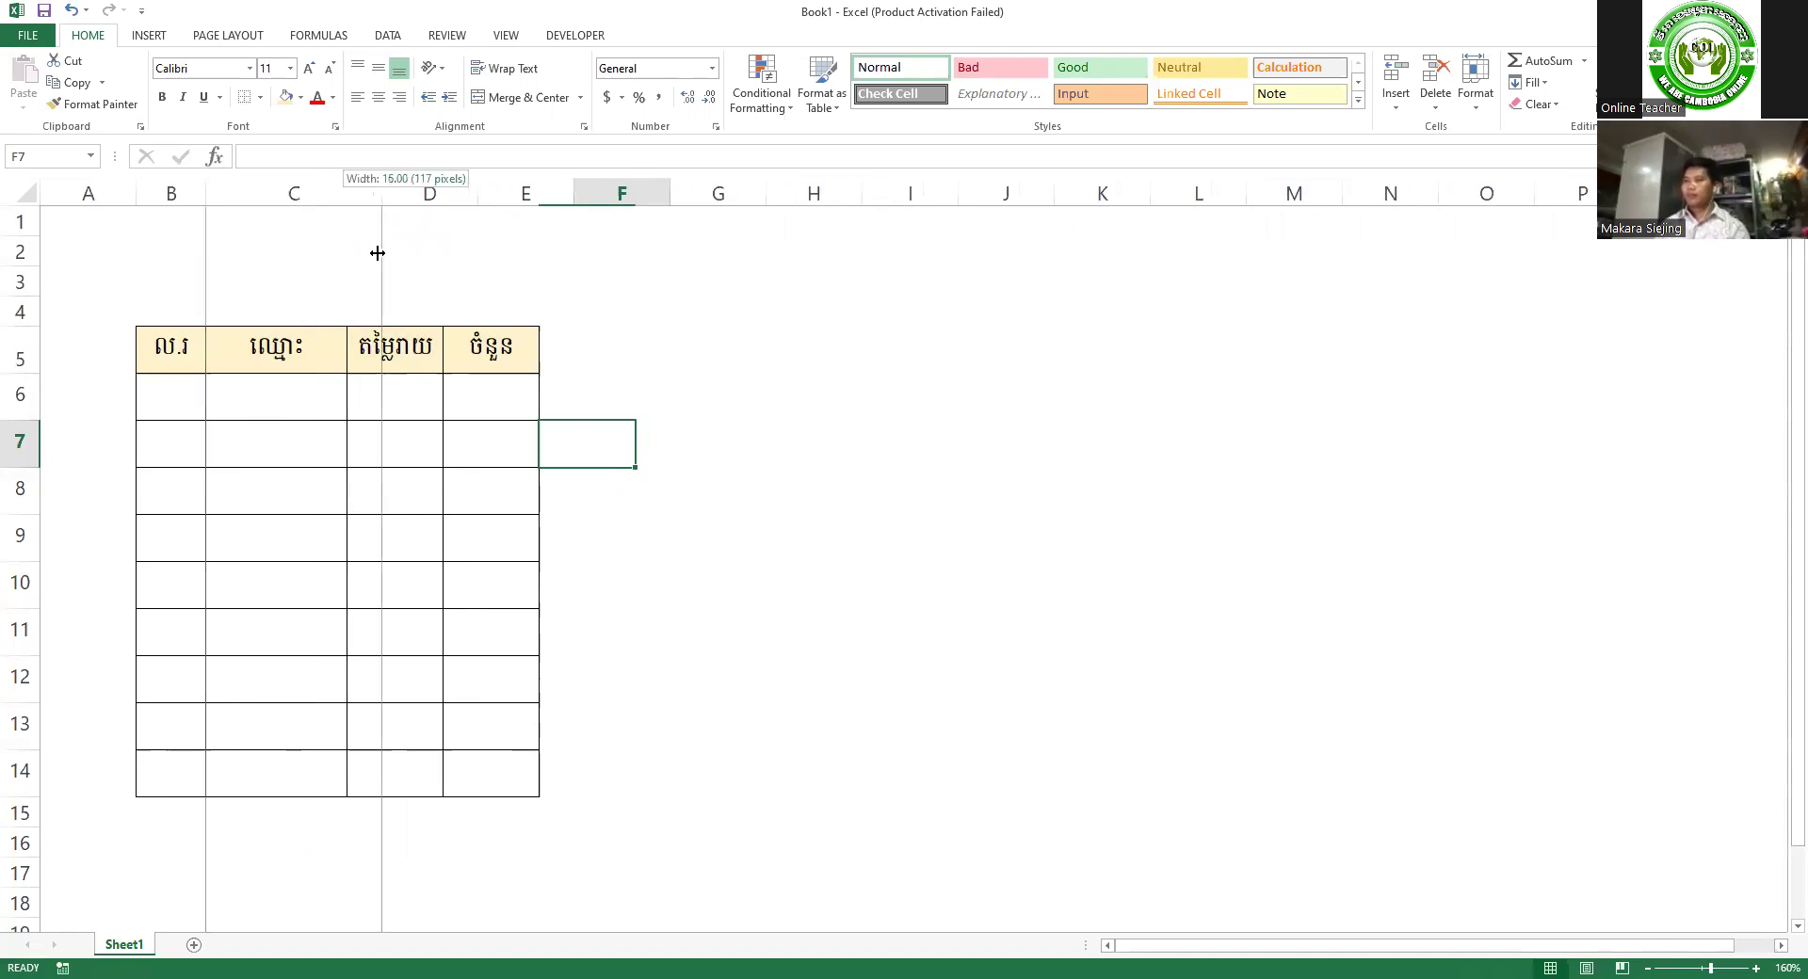
pyautogui.moveTo(367, 214); pyautogui.dragTo(379, 247)
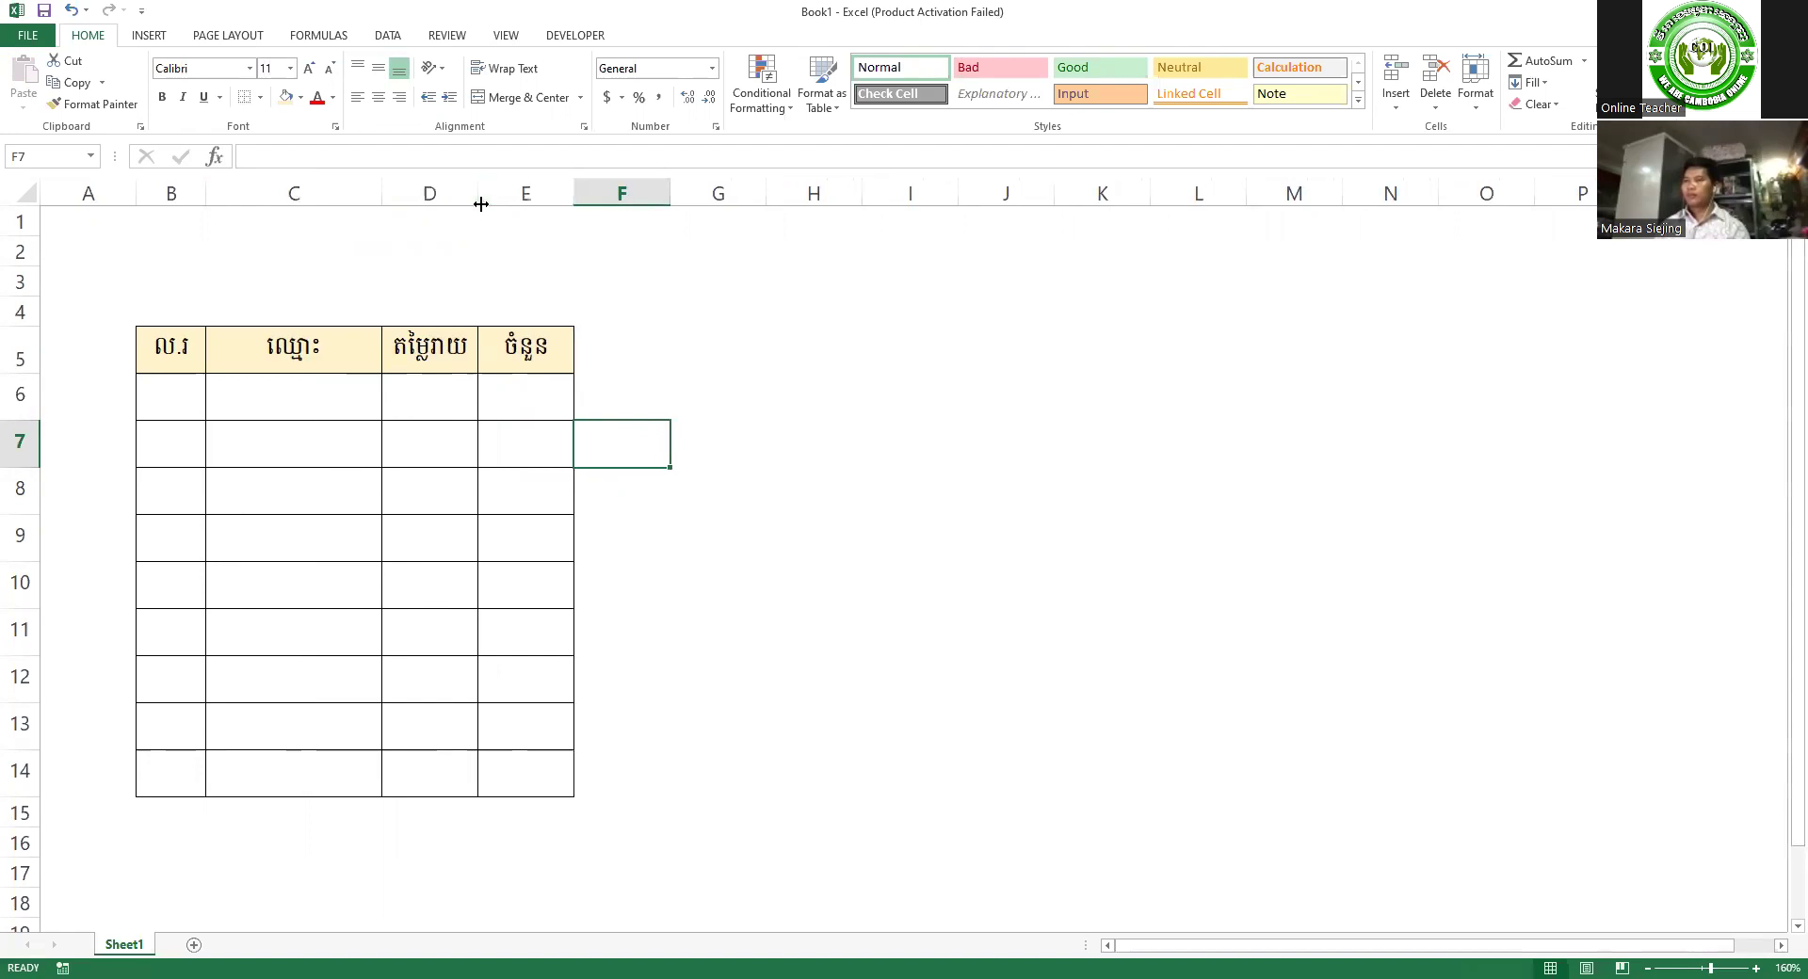
pyautogui.moveTo(440, 192)
pyautogui.mouseDown()
pyautogui.moveTo(574, 400)
pyautogui.moveTo(629, 419)
pyautogui.mouseUp()
pyautogui.click(628, 429)
pyautogui.click(550, 355)
# - Copy E5 into F5, retitle it តម្លៃសរុប, and extend the bordered body cells E6:E14 into F6:F14
pyautogui.moveTo(576, 372); pyautogui.dragTo(676, 374)
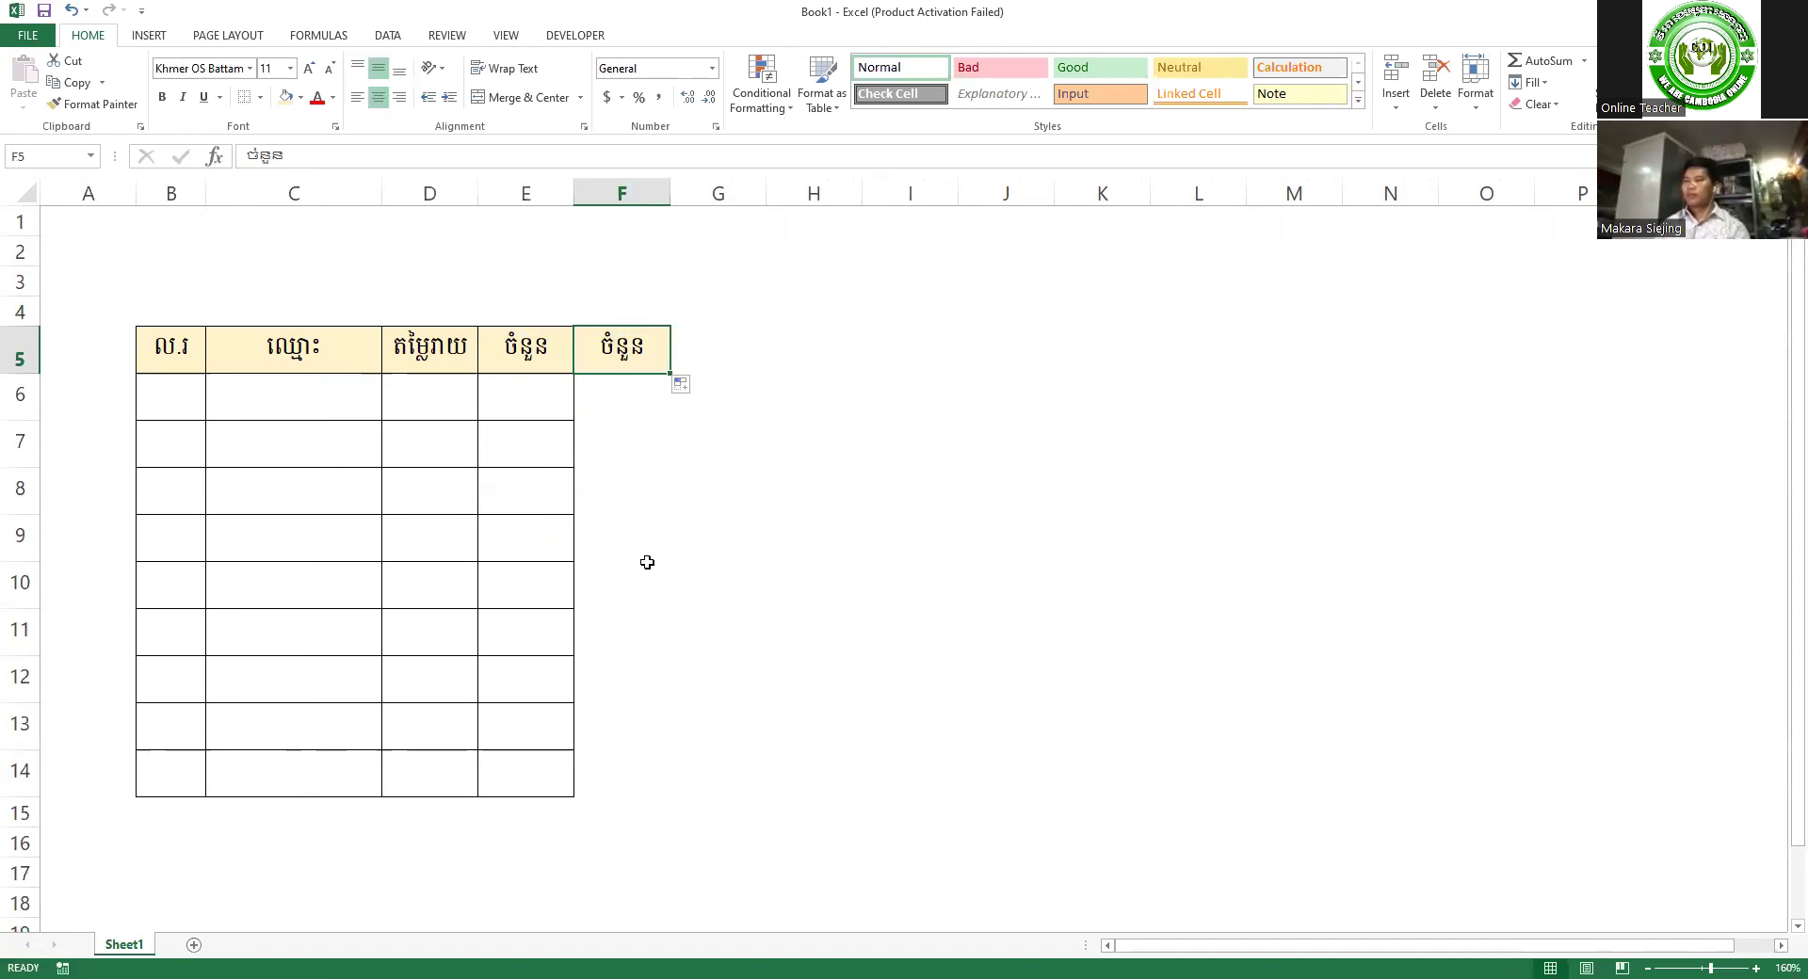
pyautogui.write('តម្លៃសរុប')
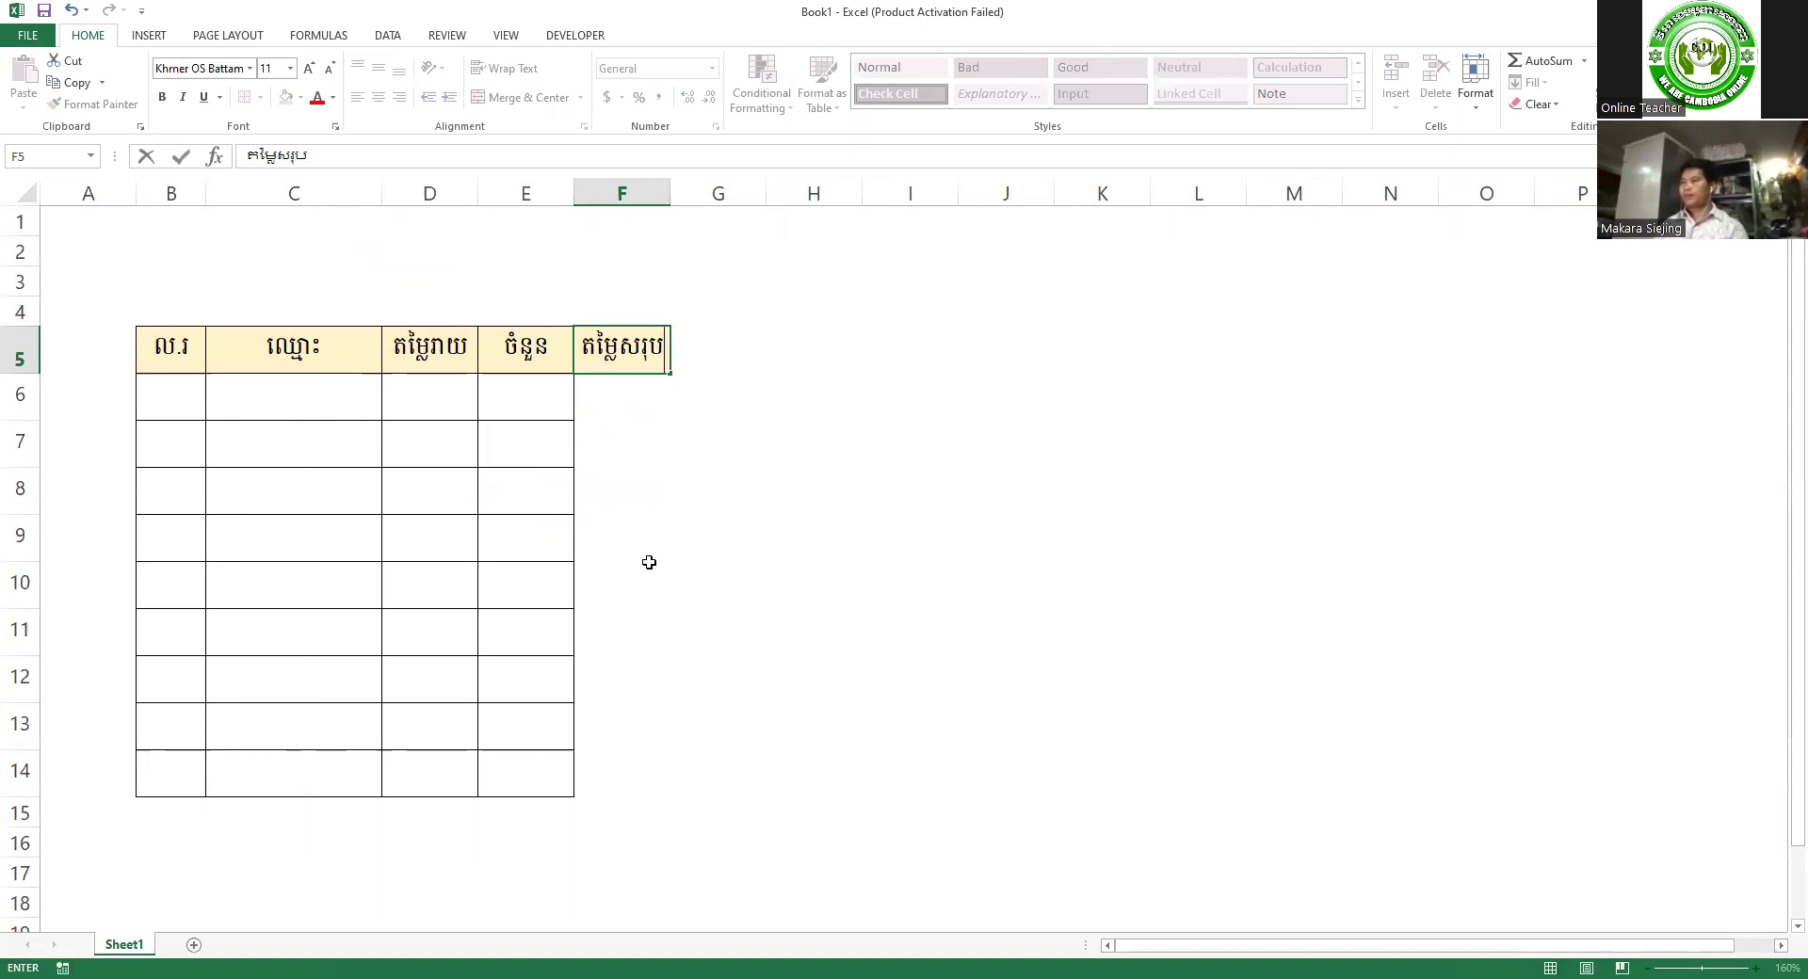
pyautogui.click(647, 558)
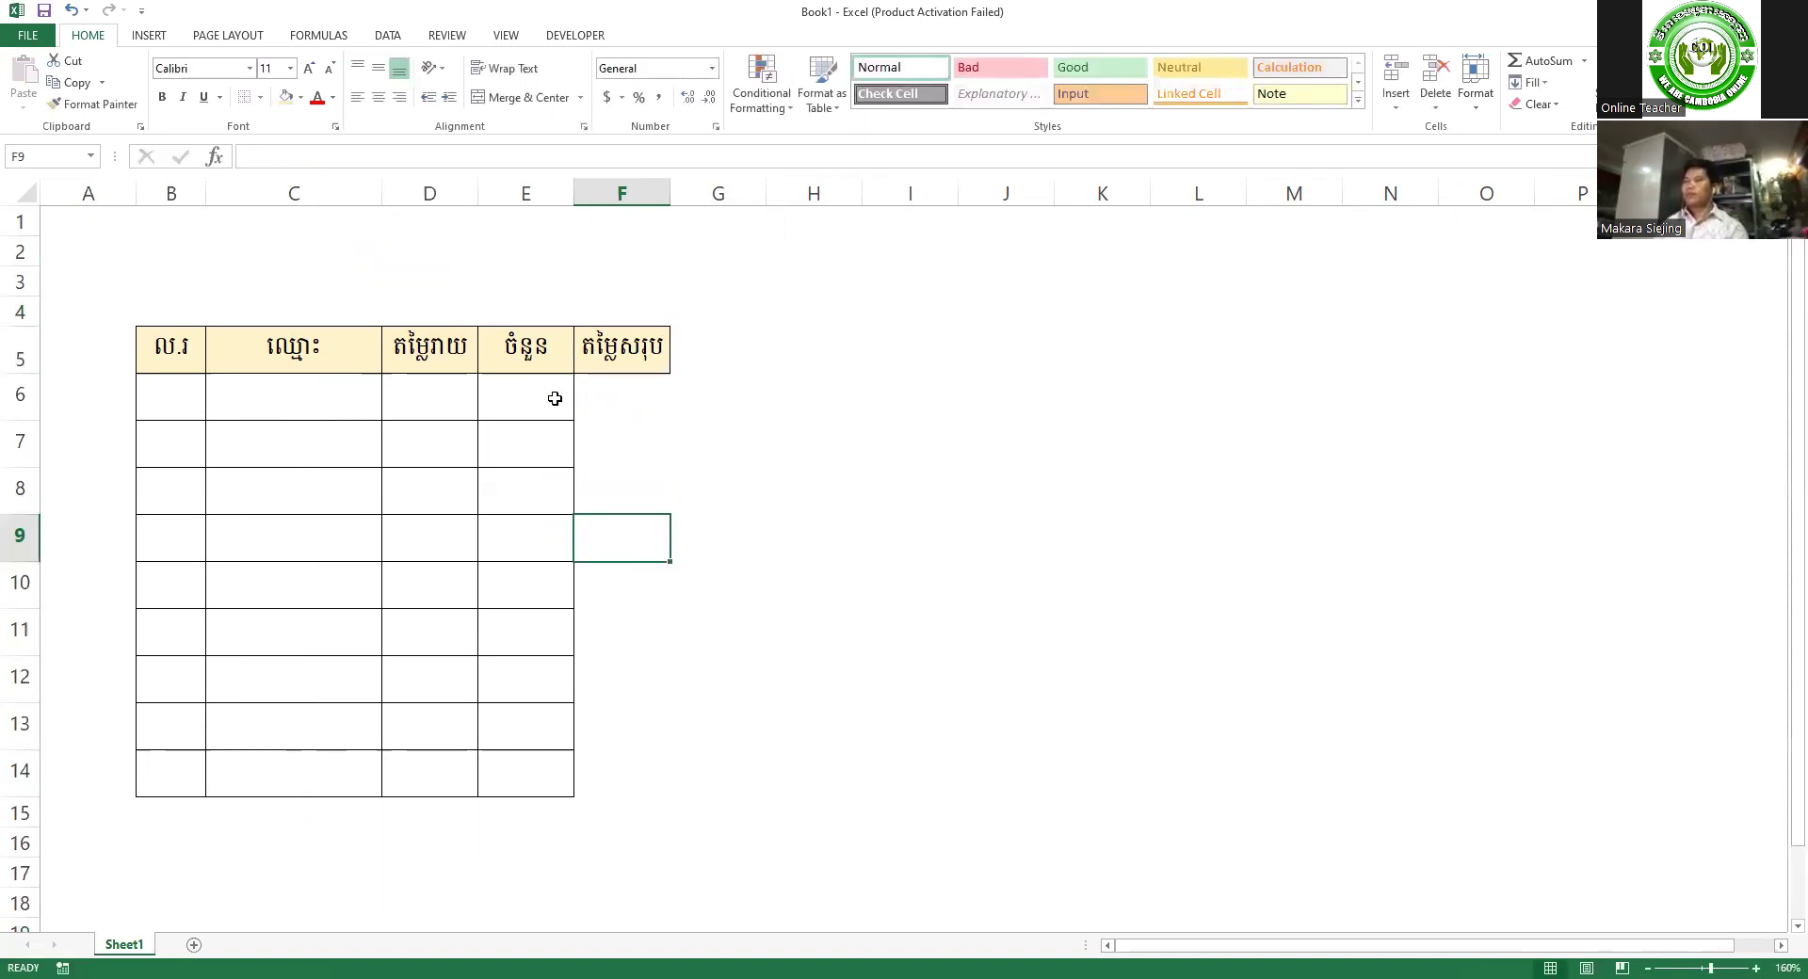
pyautogui.moveTo(553, 395)
pyautogui.mouseDown()
pyautogui.moveTo(557, 780)
pyautogui.moveTo(629, 791)
pyautogui.mouseUp()
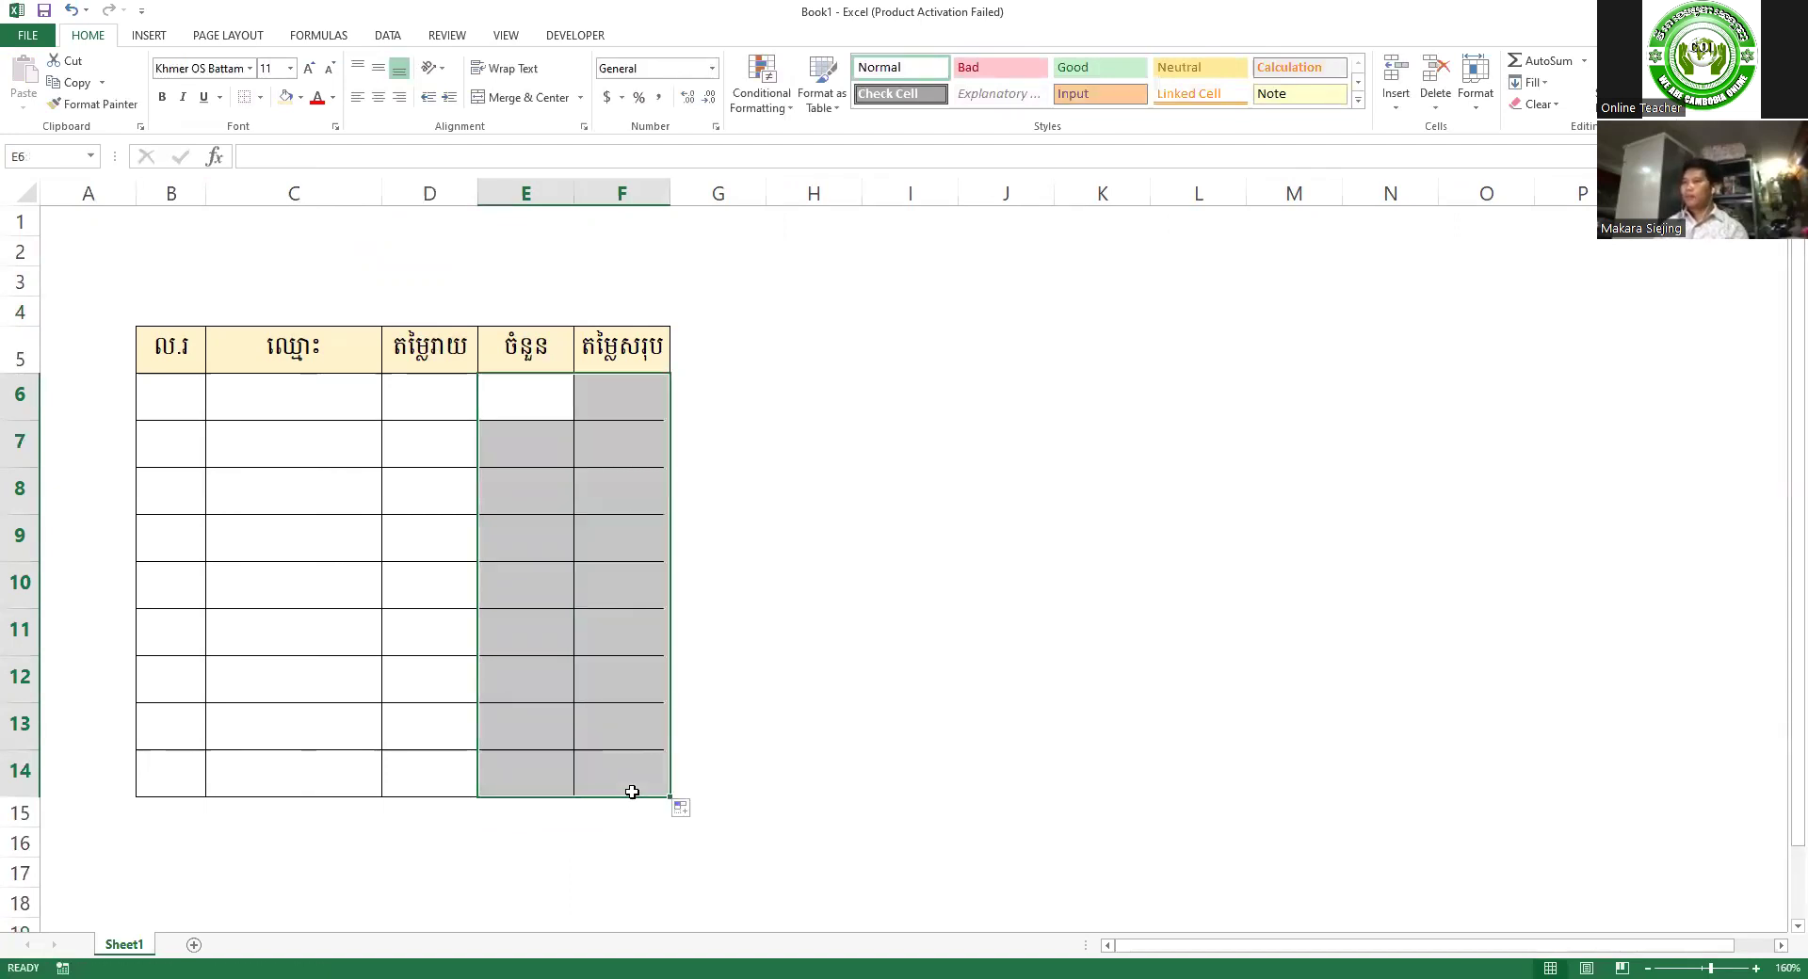
pyautogui.click(625, 866)
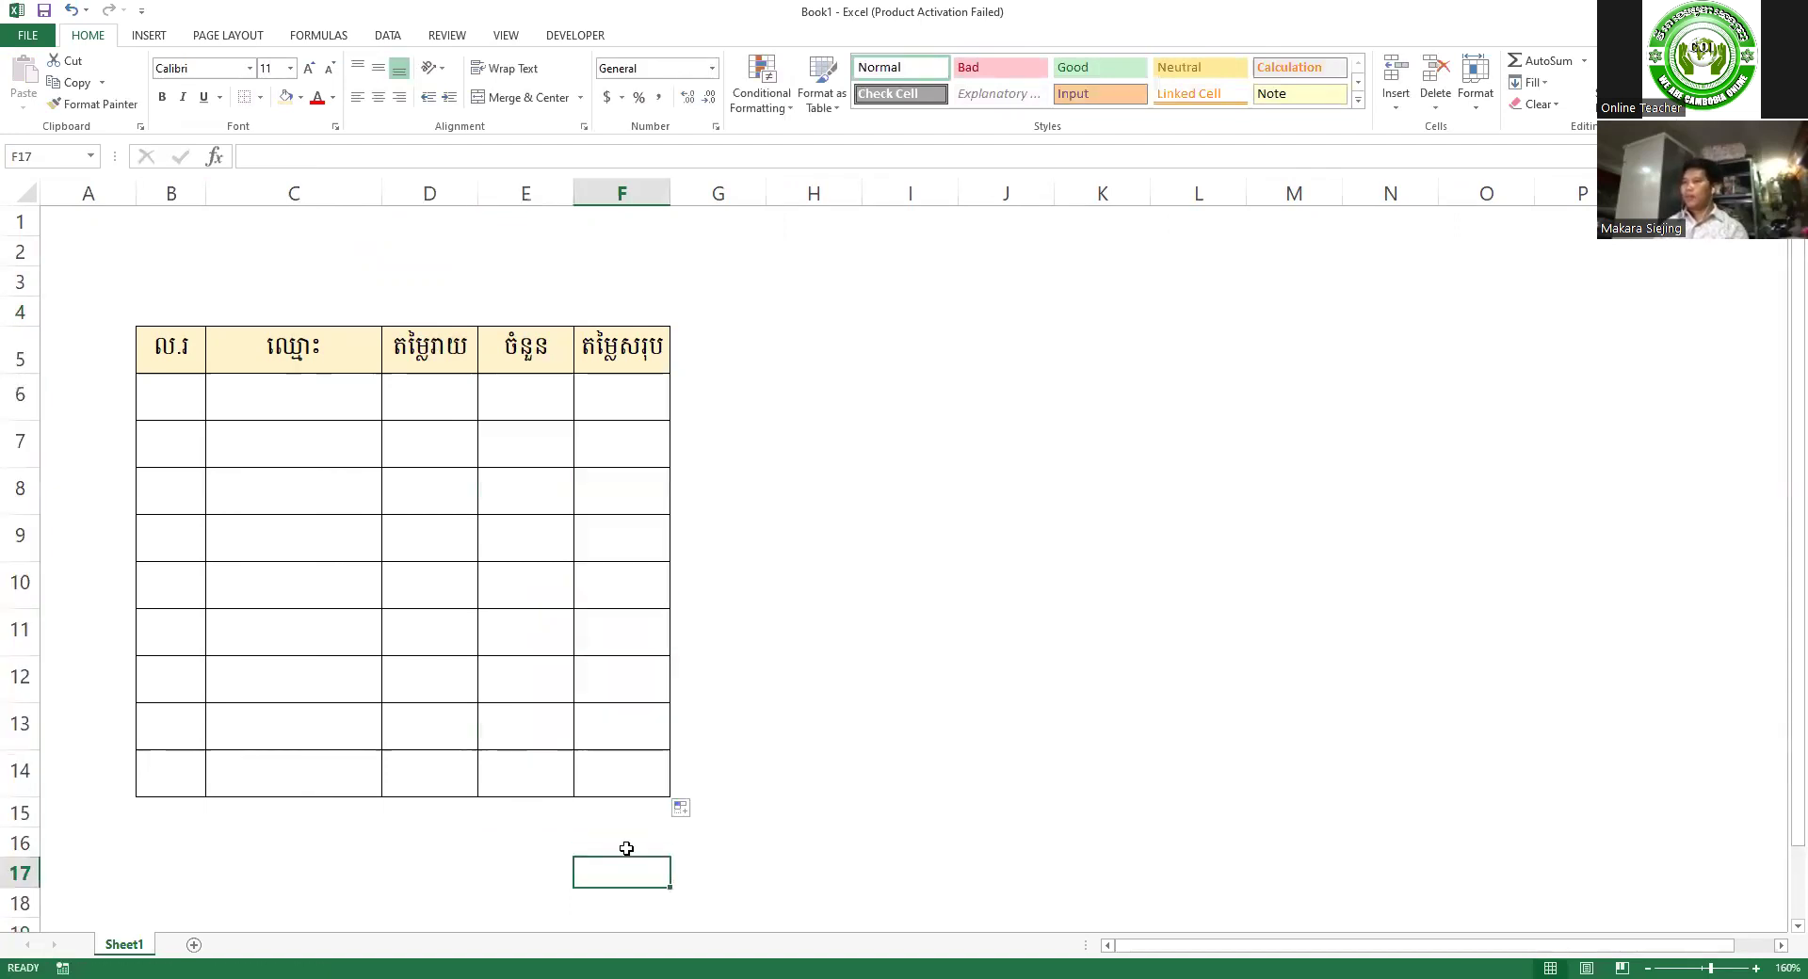
# - Select columns D and E together across their column headers
pyautogui.click(854, 441)
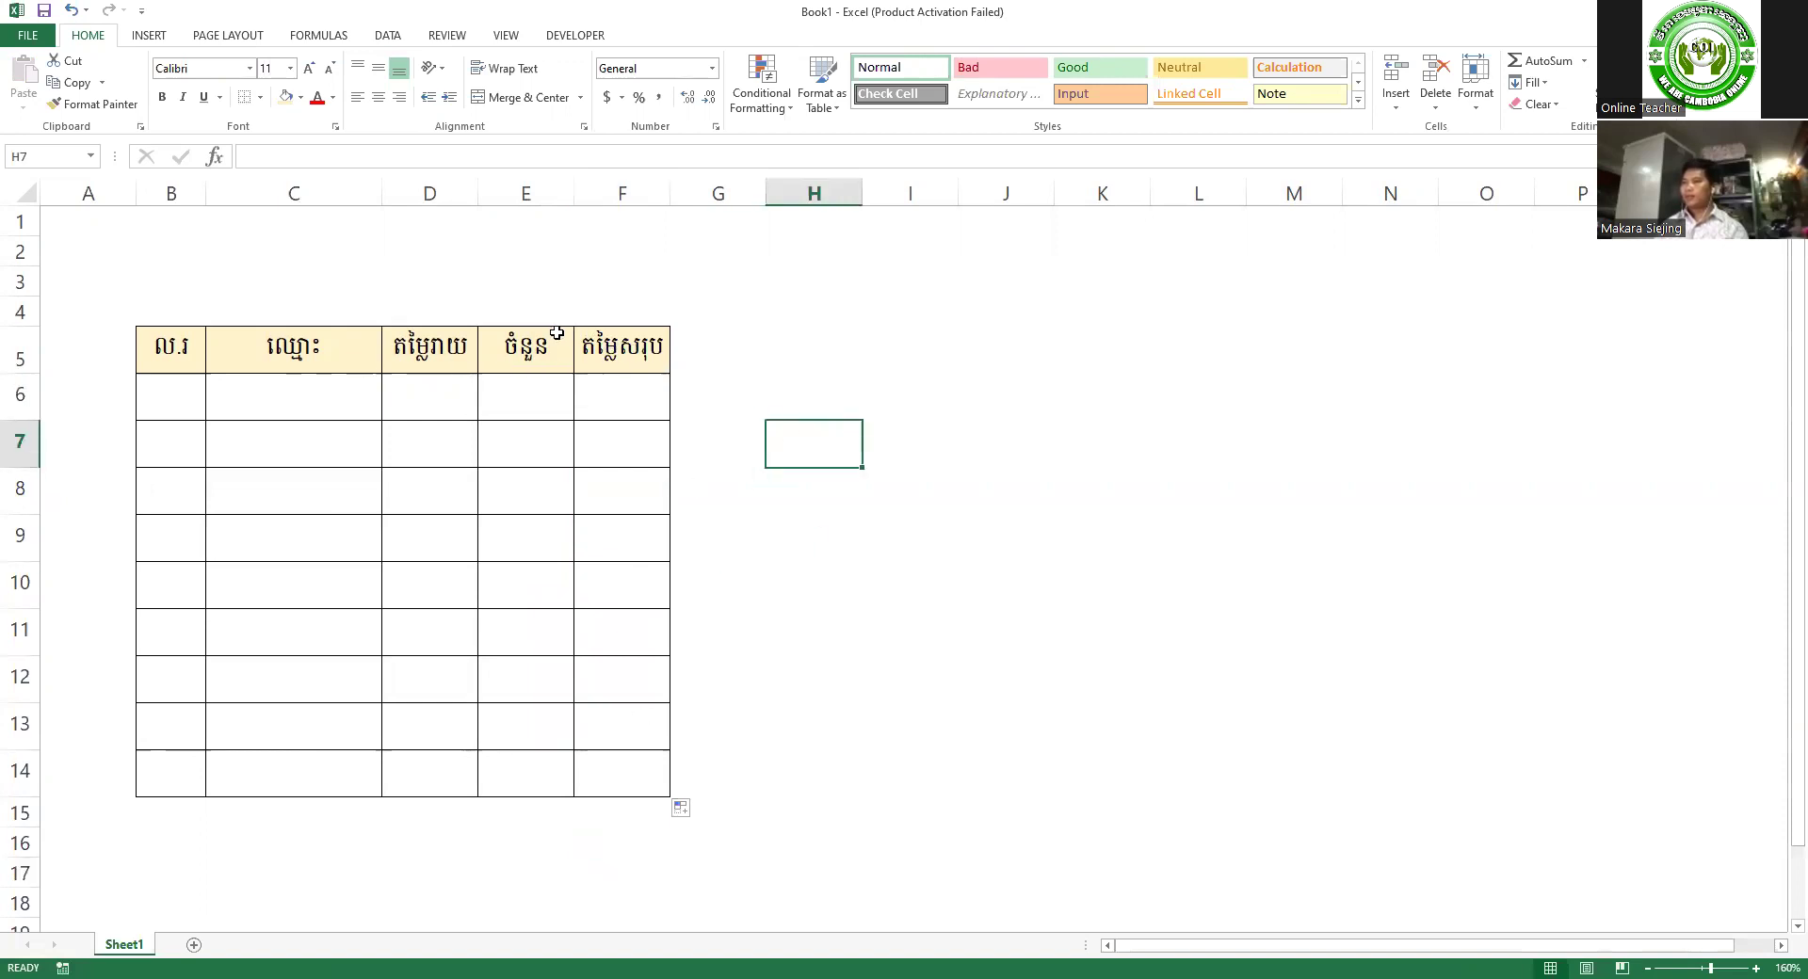
pyautogui.click(523, 350)
pyautogui.click(419, 349)
pyautogui.click(557, 355)
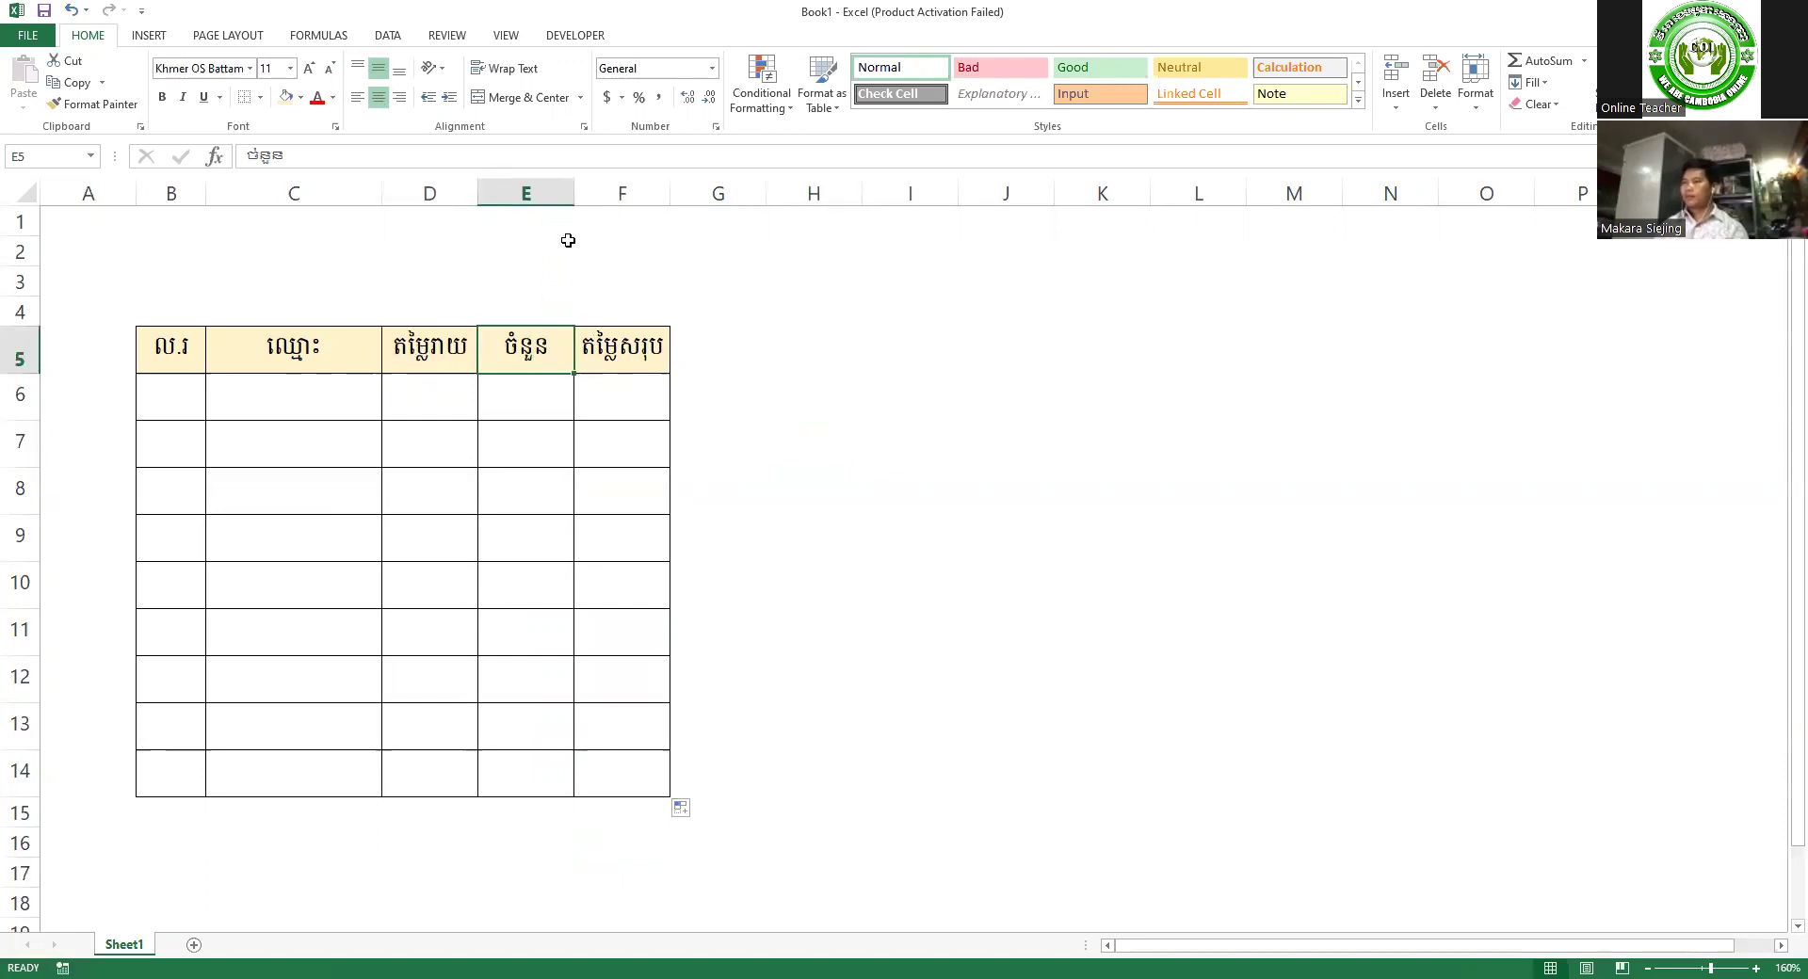
pyautogui.moveTo(494, 345); pyautogui.dragTo(432, 347)
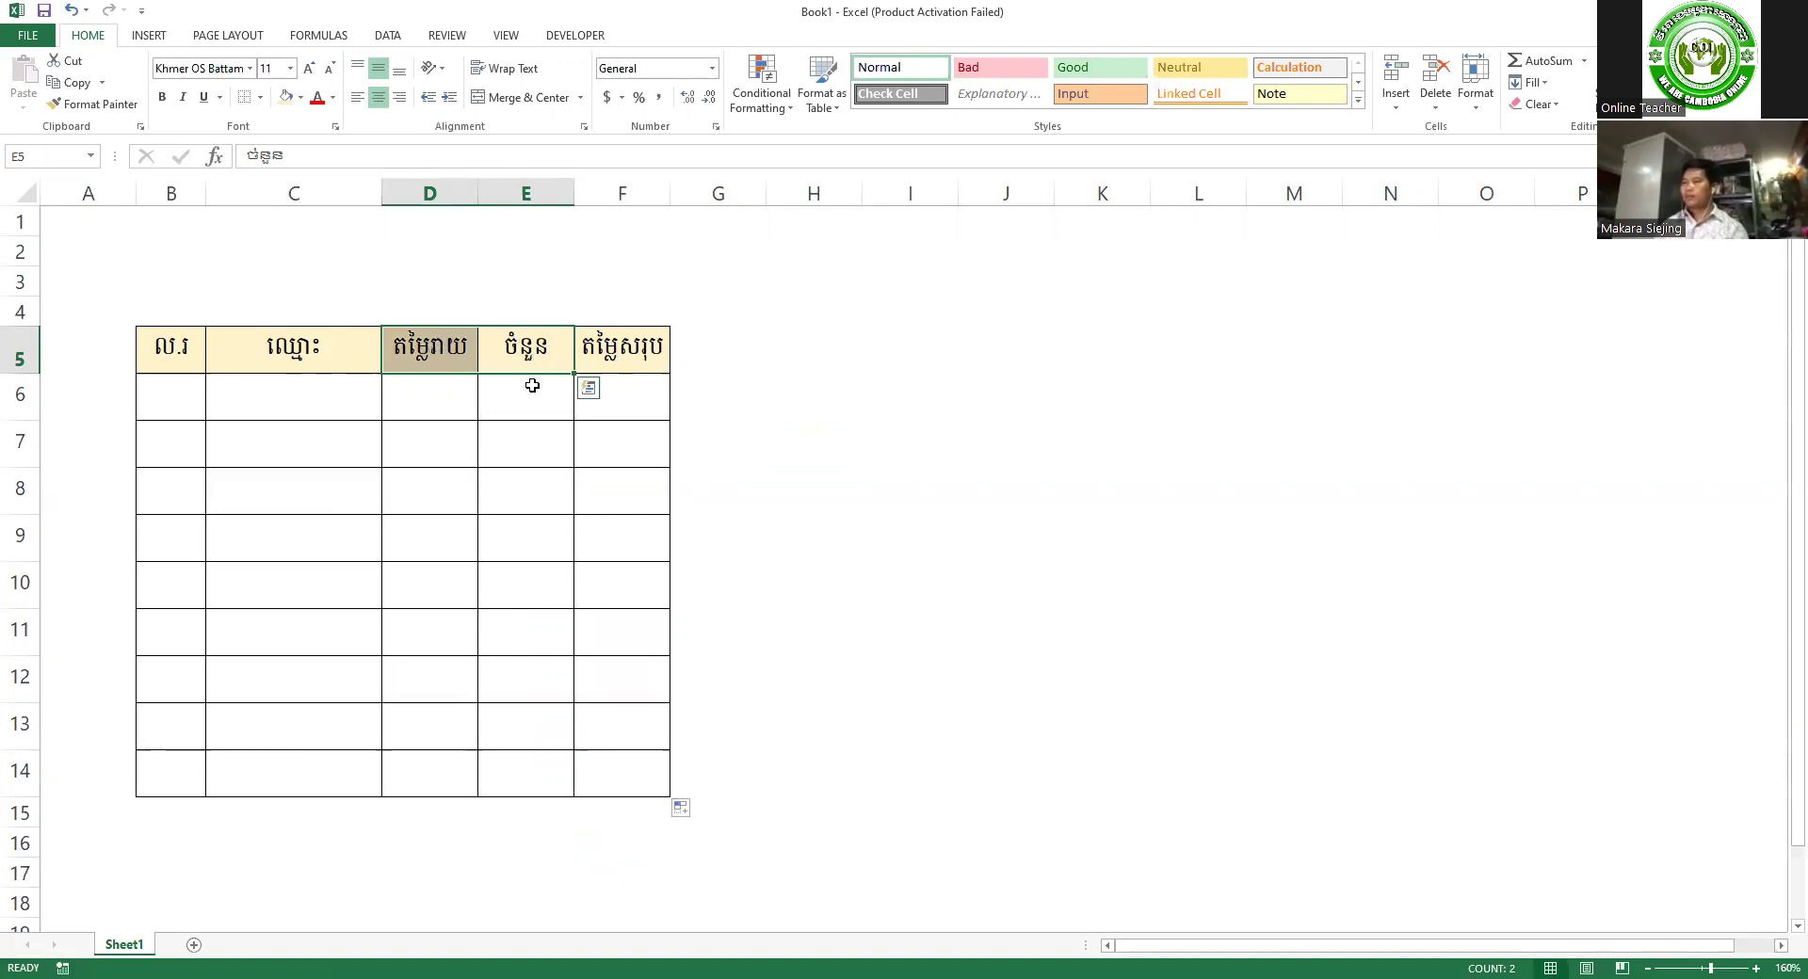
pyautogui.click(800, 427)
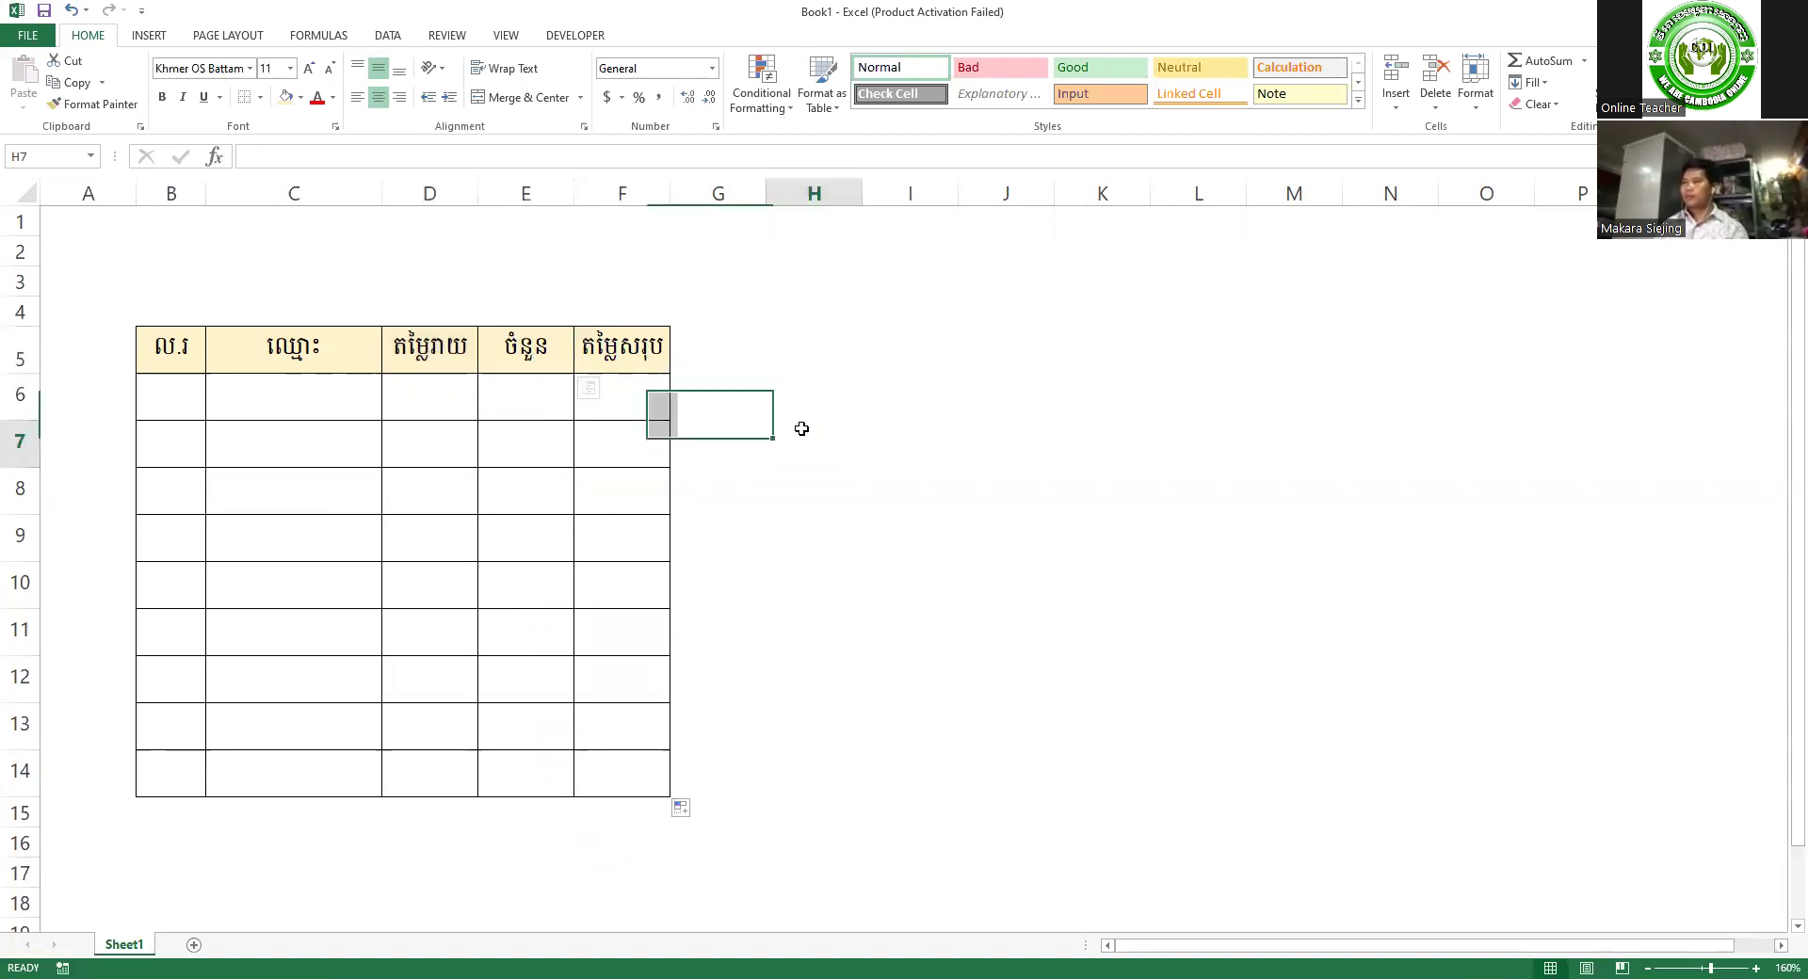
pyautogui.click(548, 192)
pyautogui.click(426, 191)
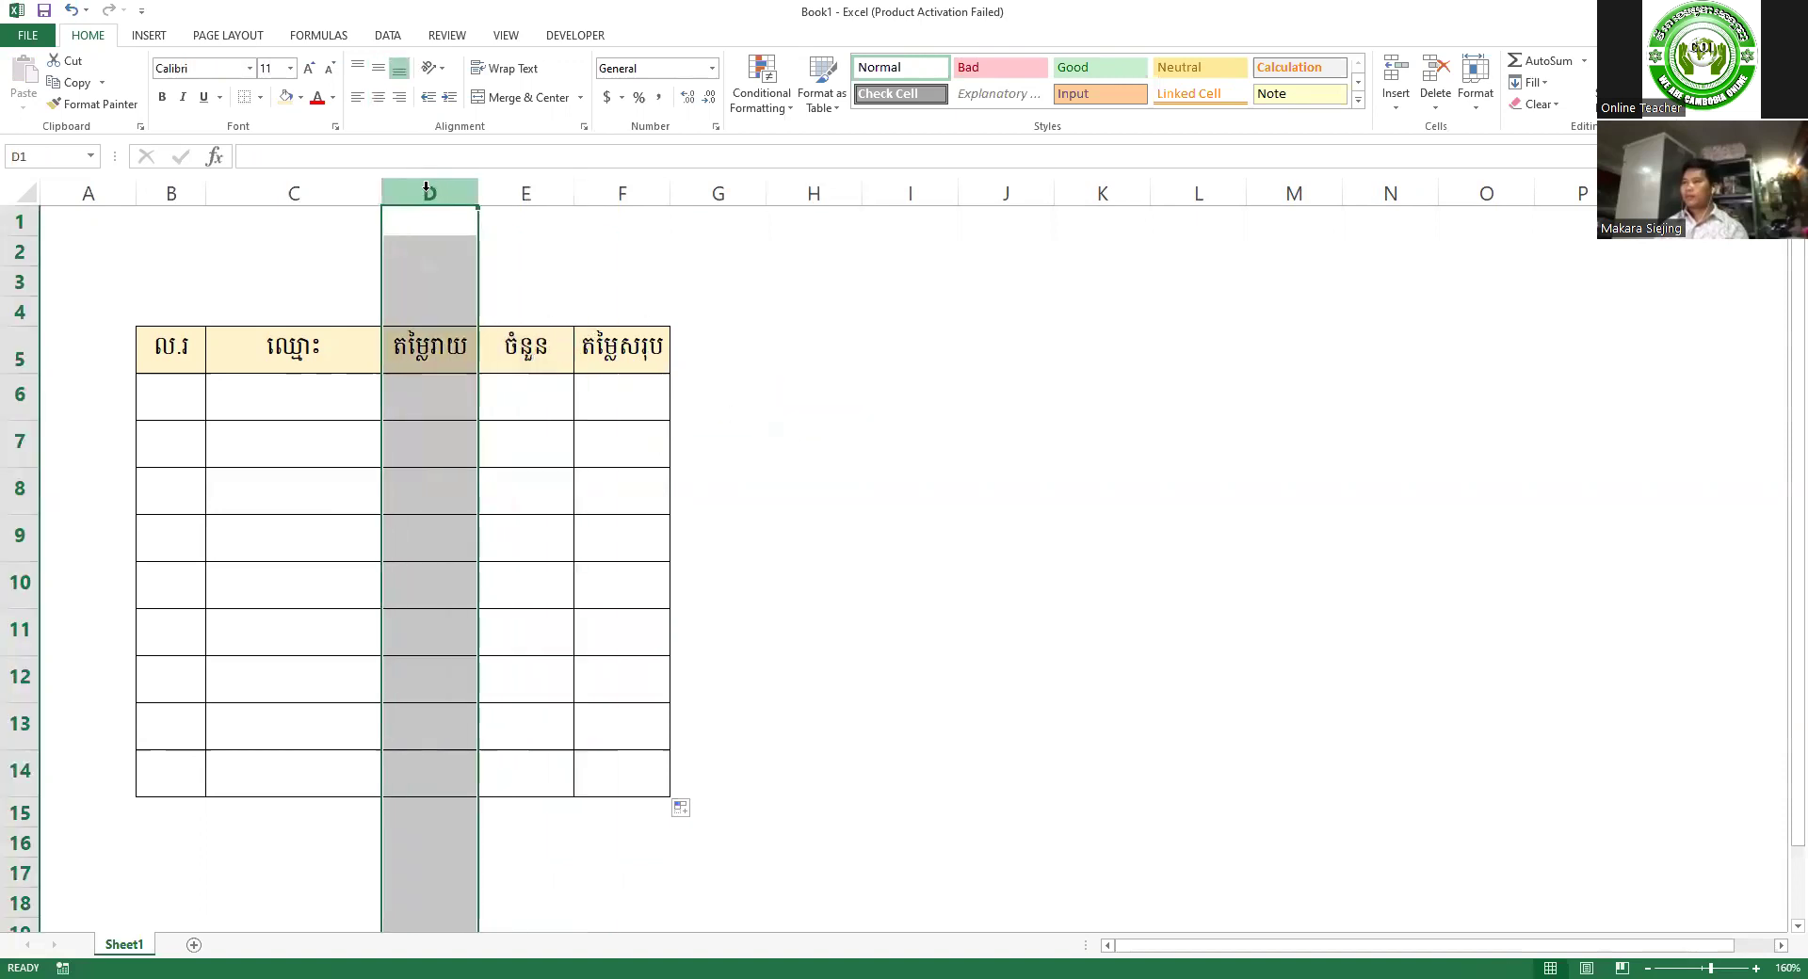
pyautogui.moveTo(428, 191)
pyautogui.mouseDown()
pyautogui.moveTo(475, 190)
pyautogui.moveTo(568, 781)
pyautogui.mouseUp()
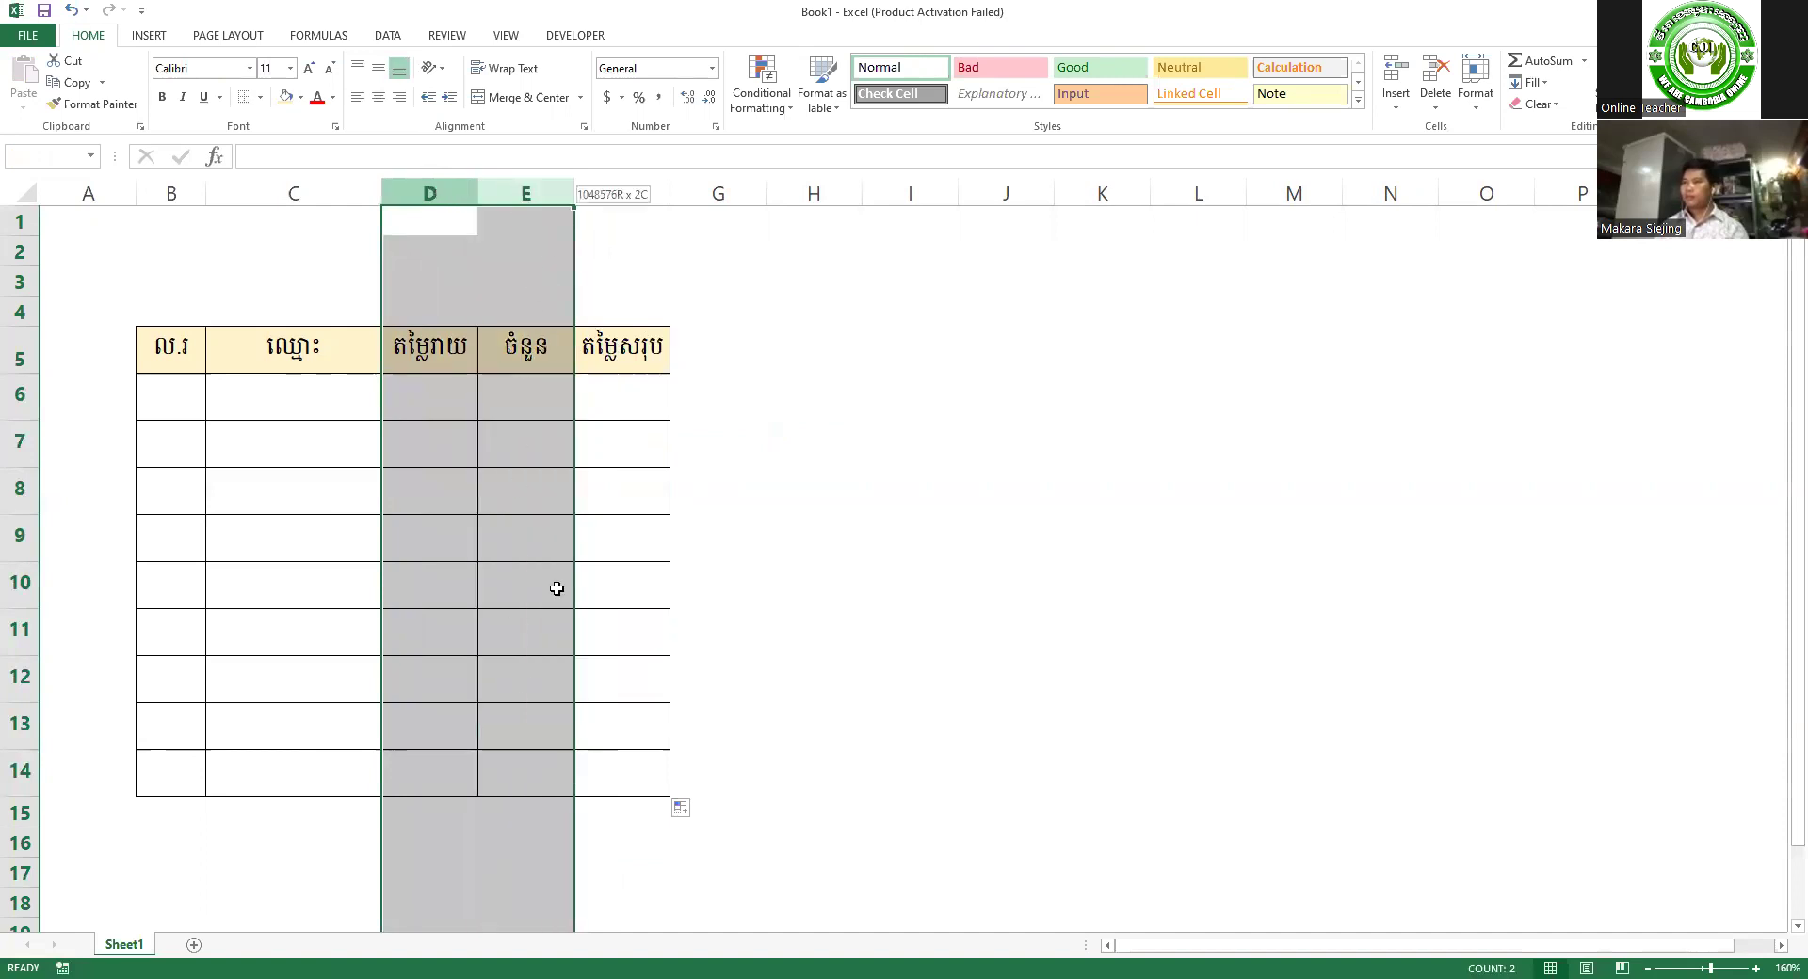
pyautogui.moveTo(556, 588); pyautogui.dragTo(557, 588)
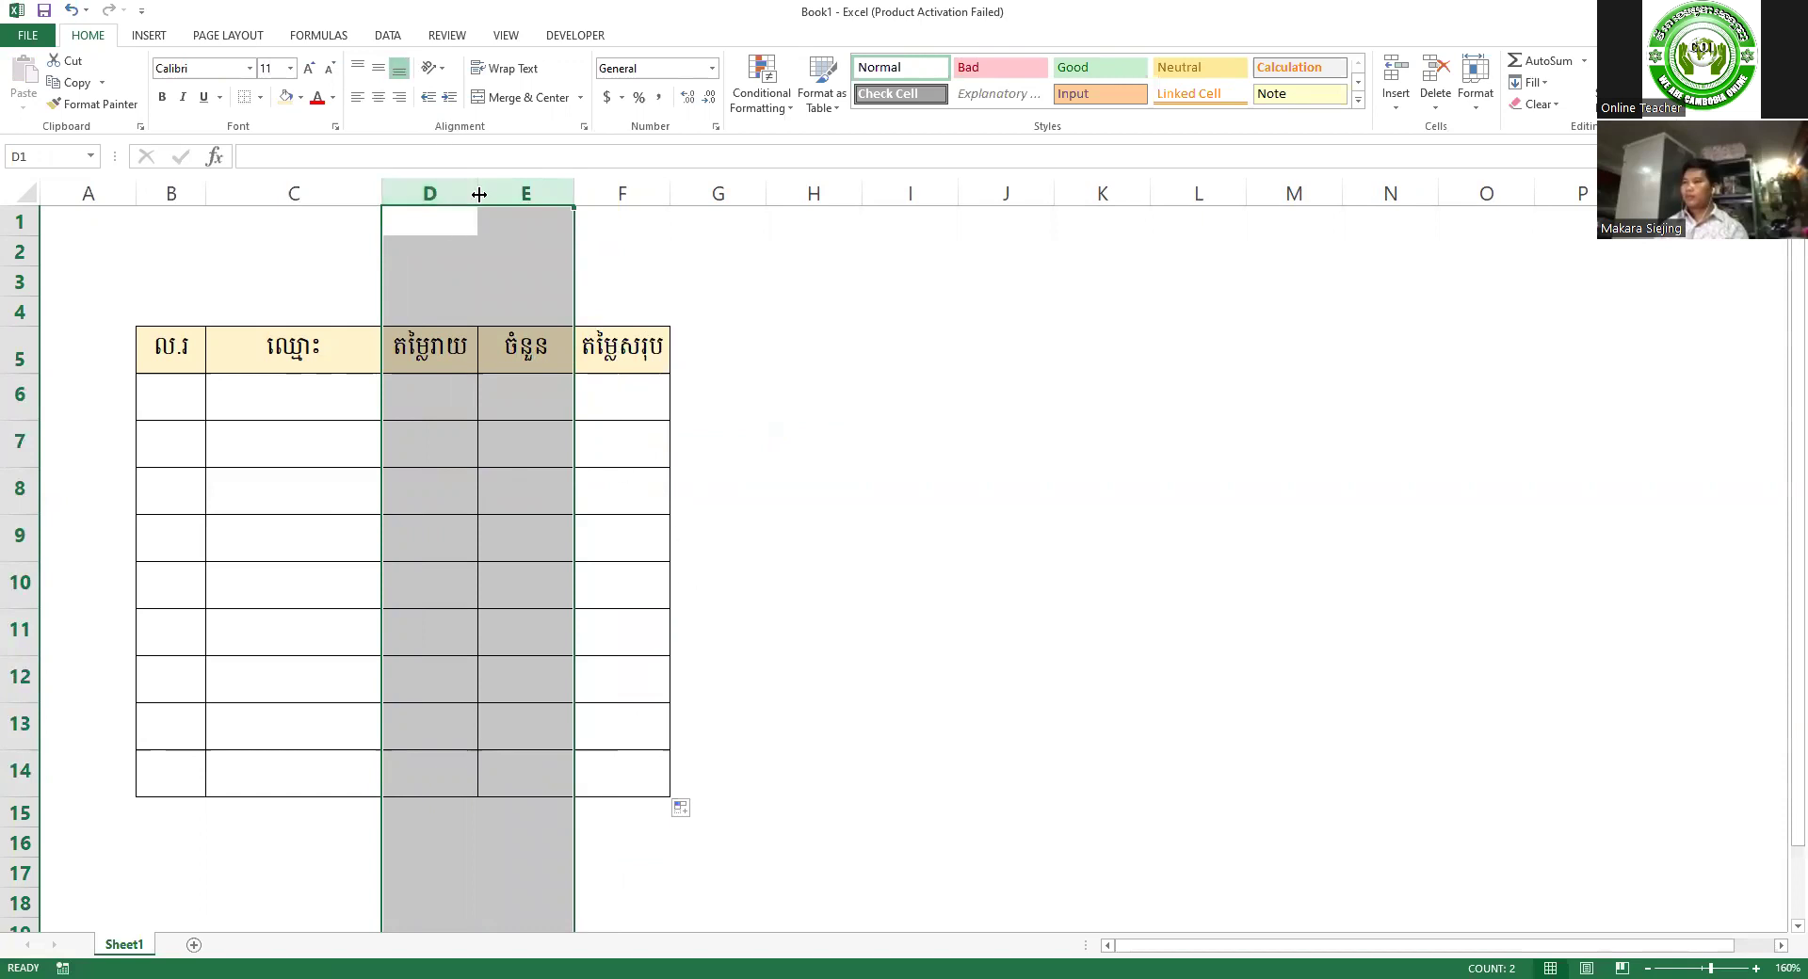
# - Narrow columns D and E together by dragging their header border
pyautogui.moveTo(479, 194); pyautogui.dragTo(496, 193)
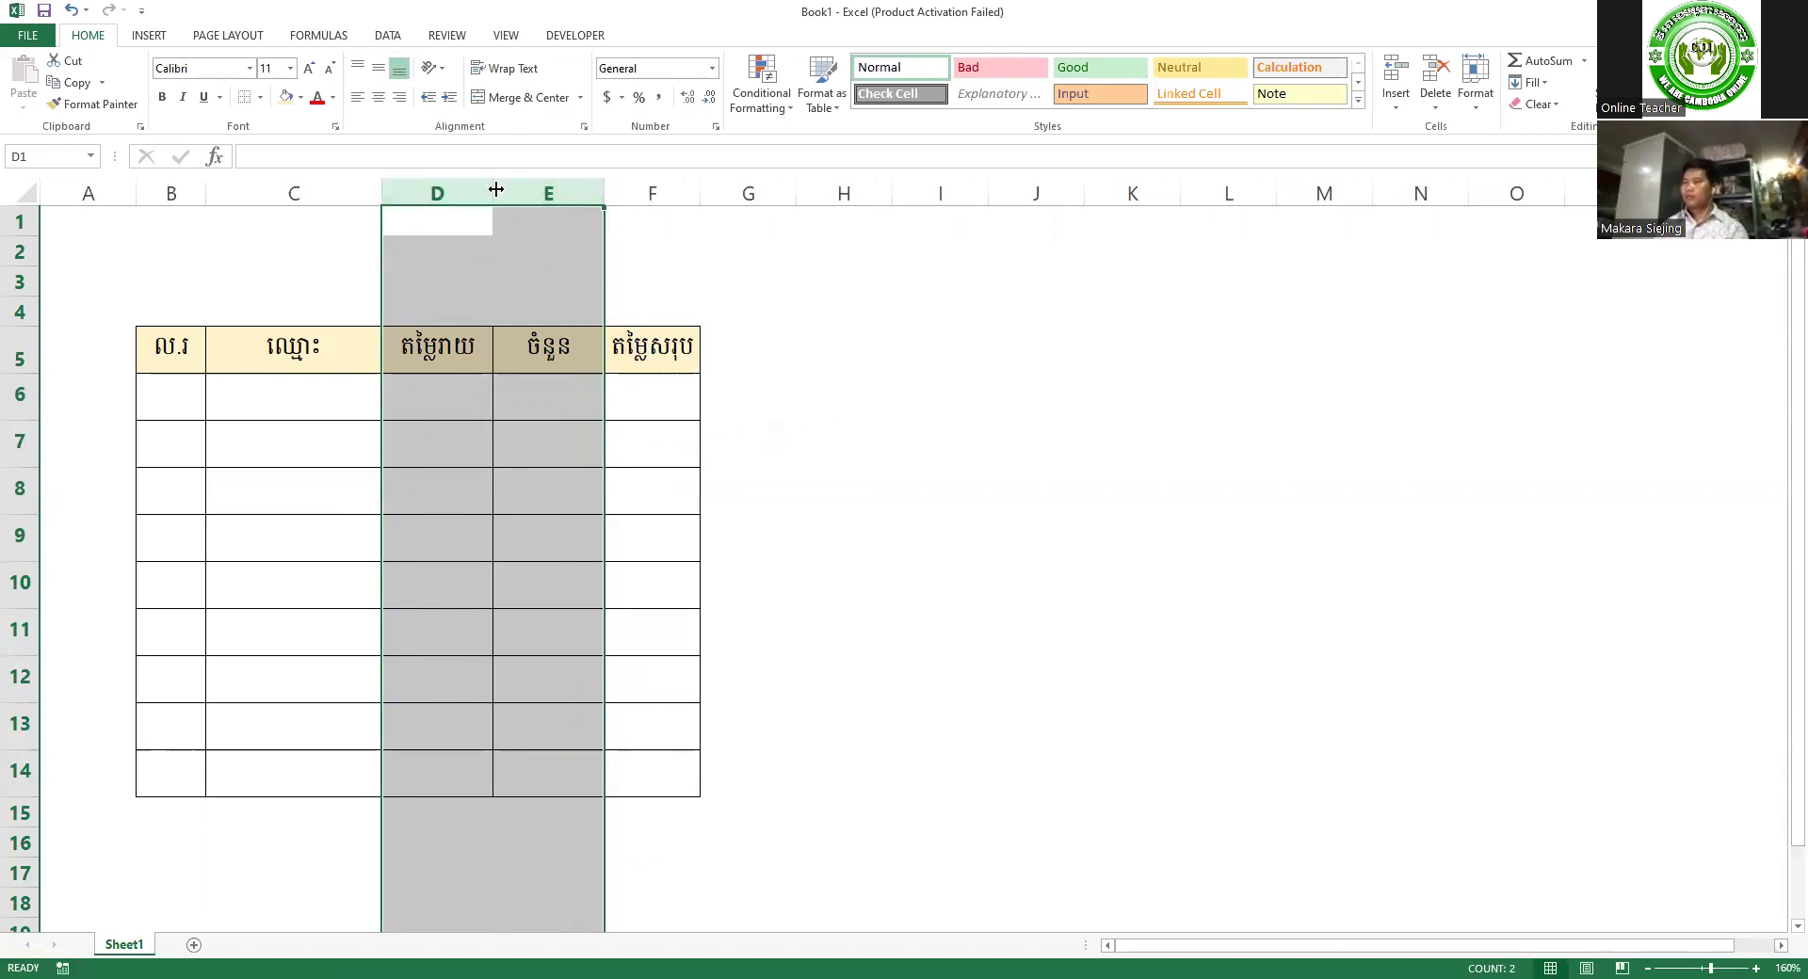
pyautogui.moveTo(523, 193); pyautogui.dragTo(489, 194)
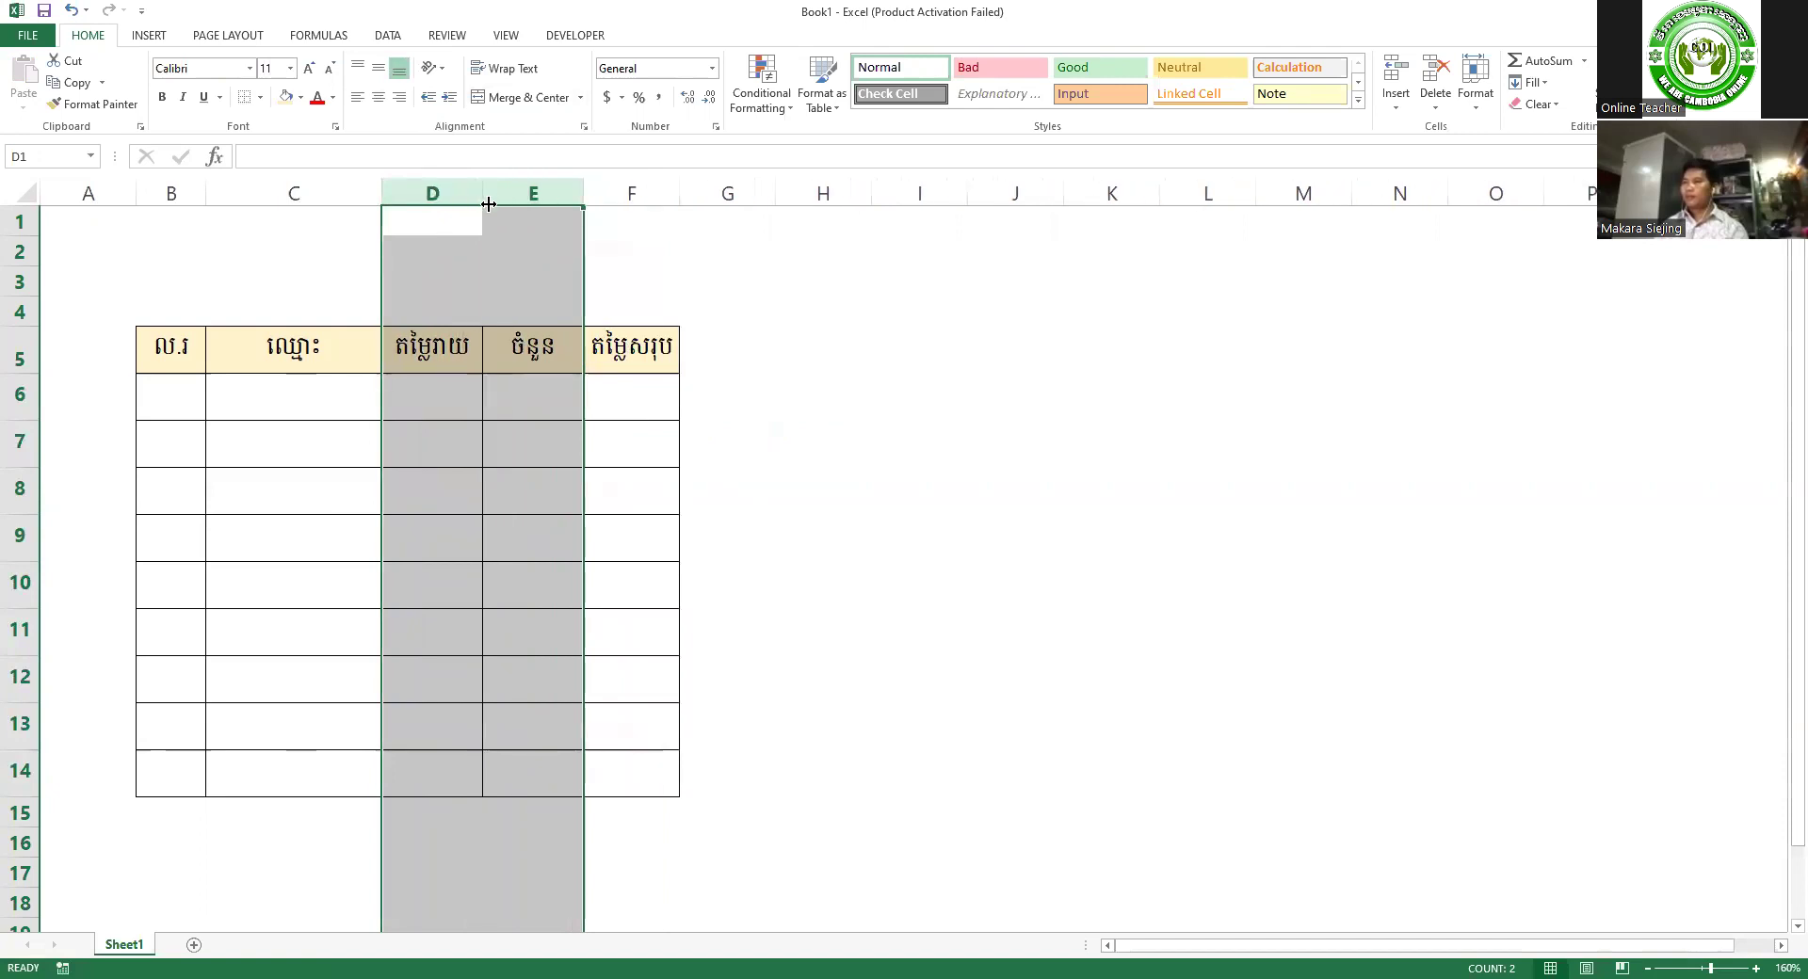
pyautogui.click(738, 464)
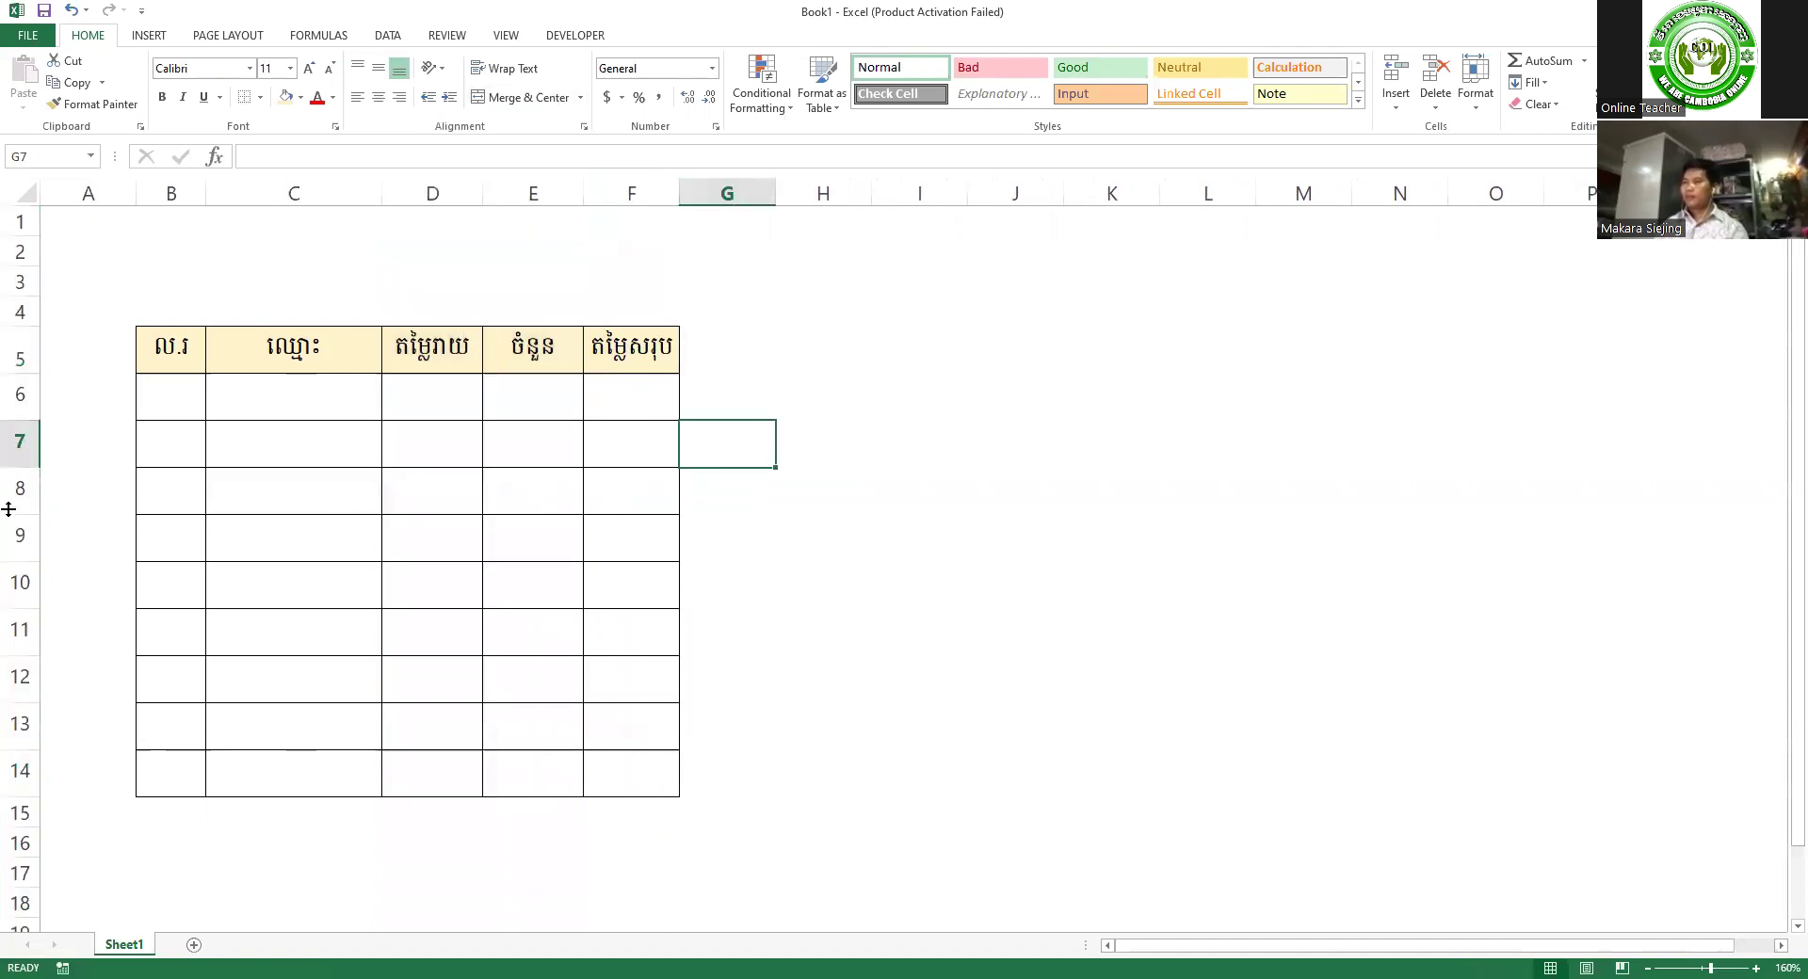
# - Give table rows 6–14 one uniform, shorter row height
pyautogui.moveTo(28, 468); pyautogui.dragTo(27, 462)
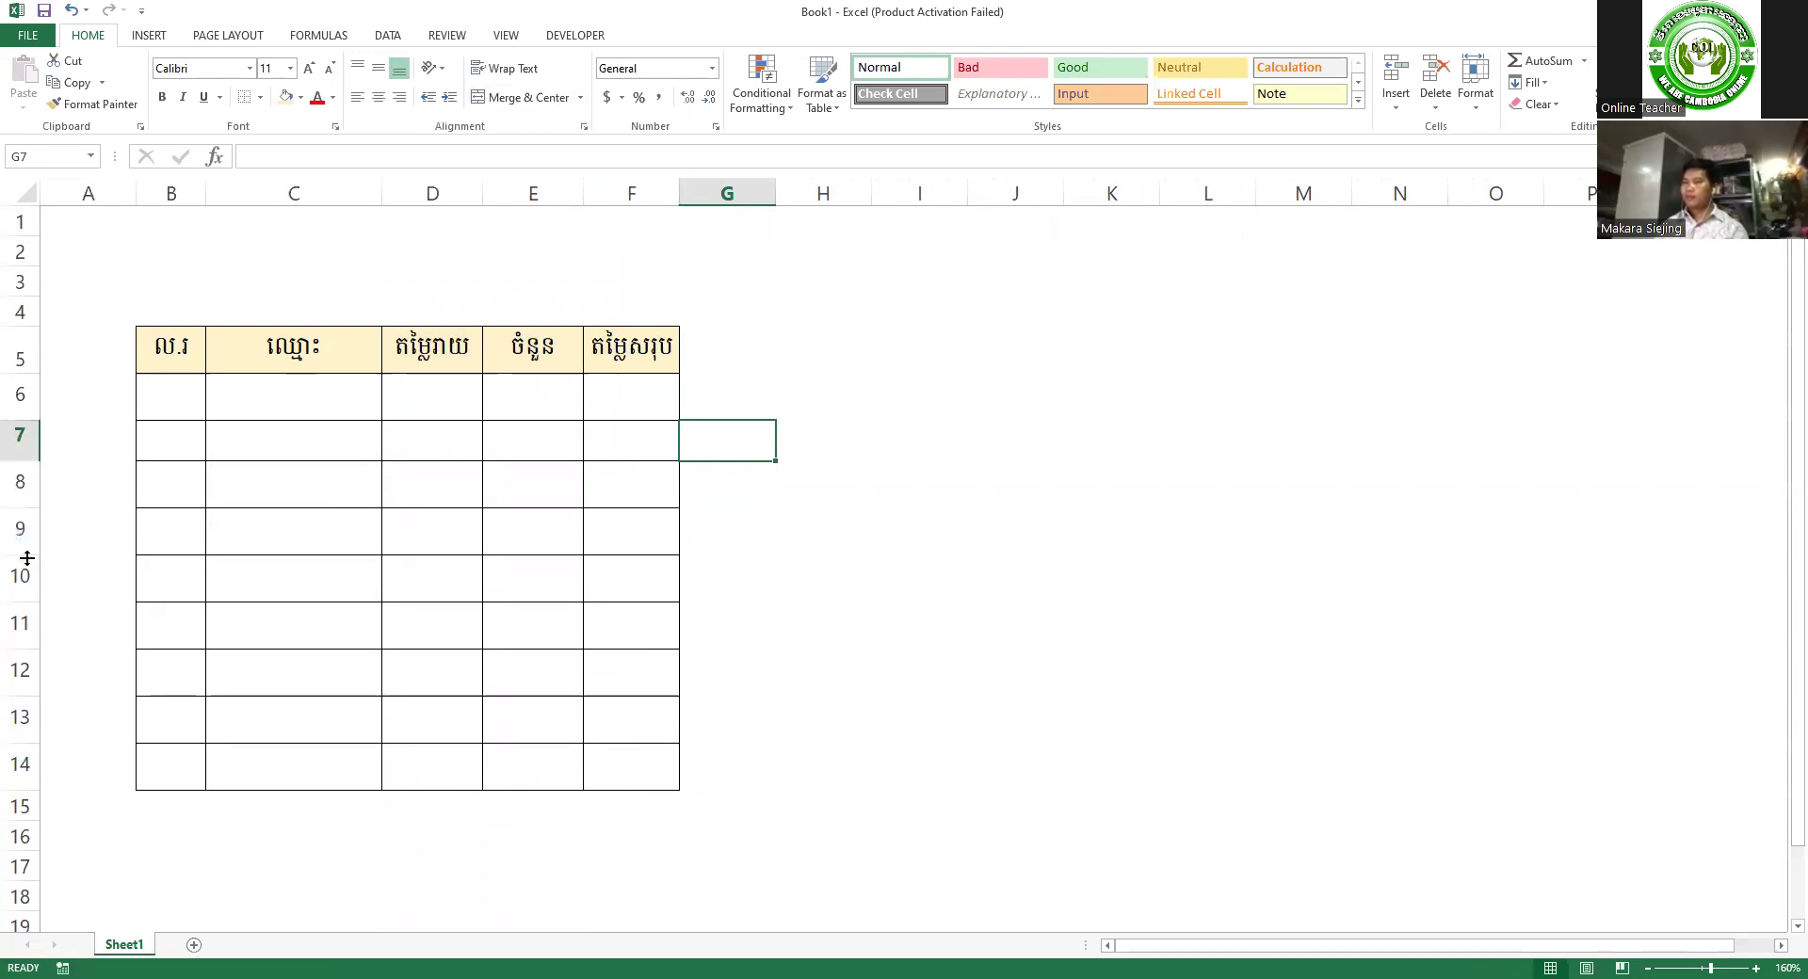
pyautogui.moveTo(27, 558); pyautogui.dragTo(28, 570)
pyautogui.moveTo(21, 661); pyautogui.dragTo(22, 643)
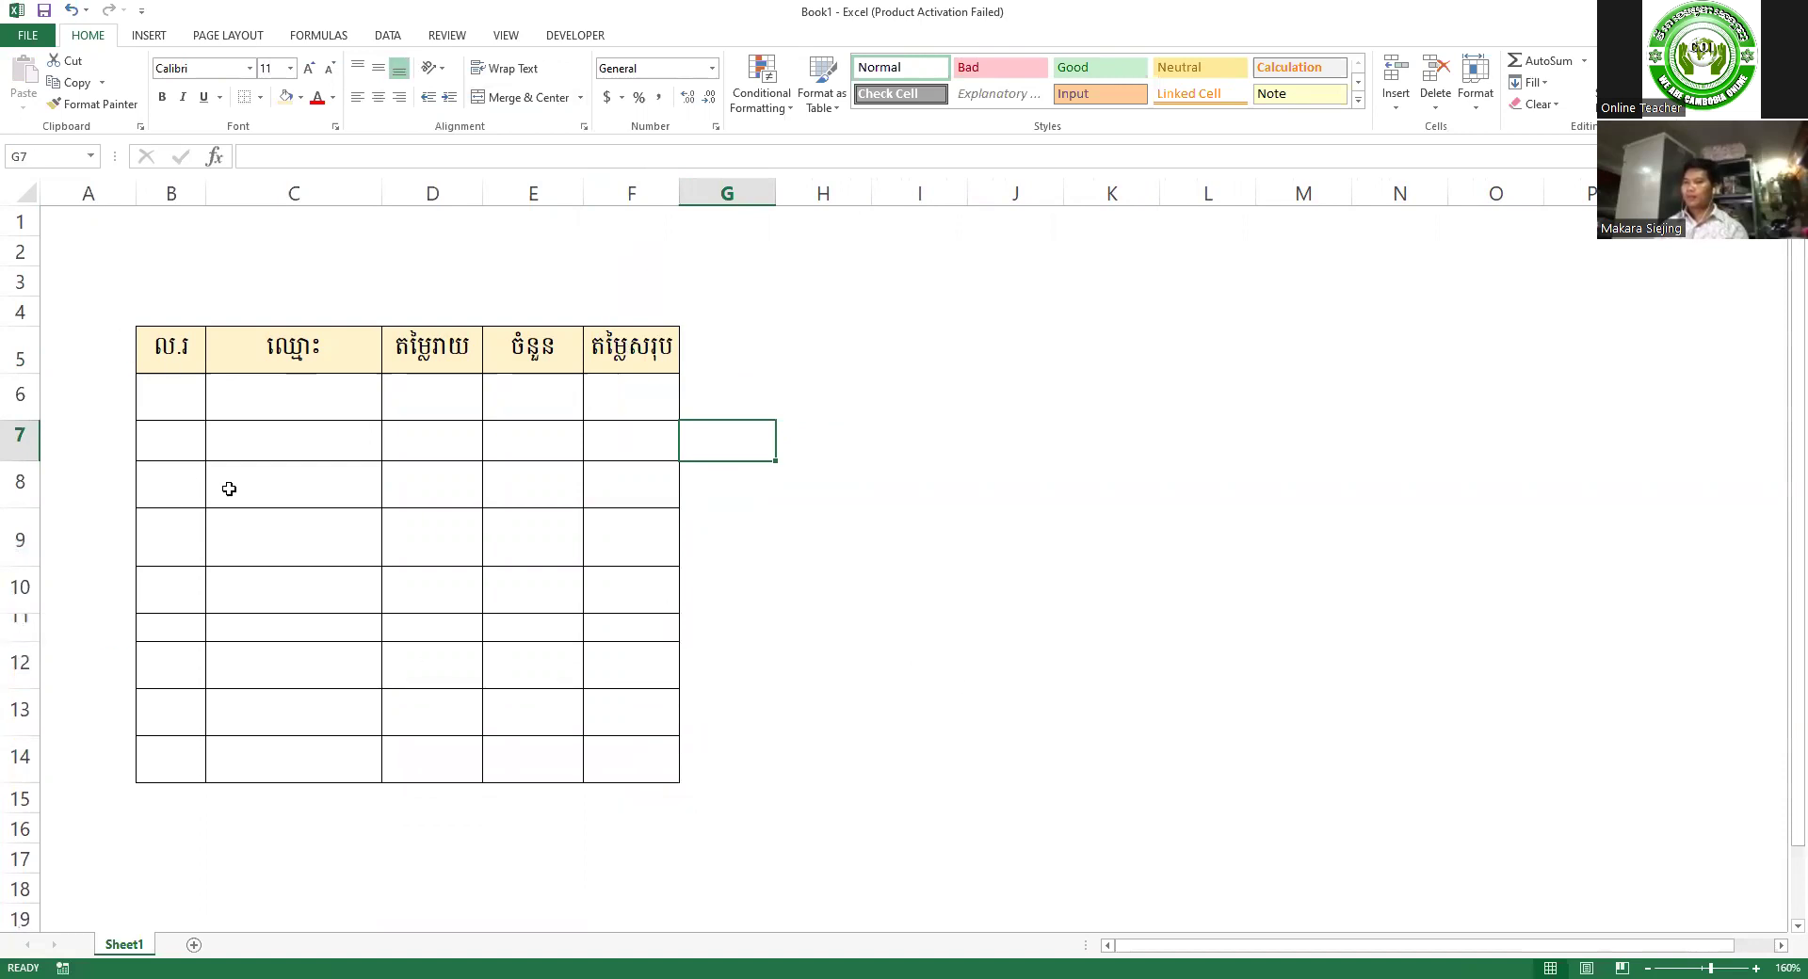
pyautogui.moveTo(161, 391); pyautogui.dragTo(630, 766)
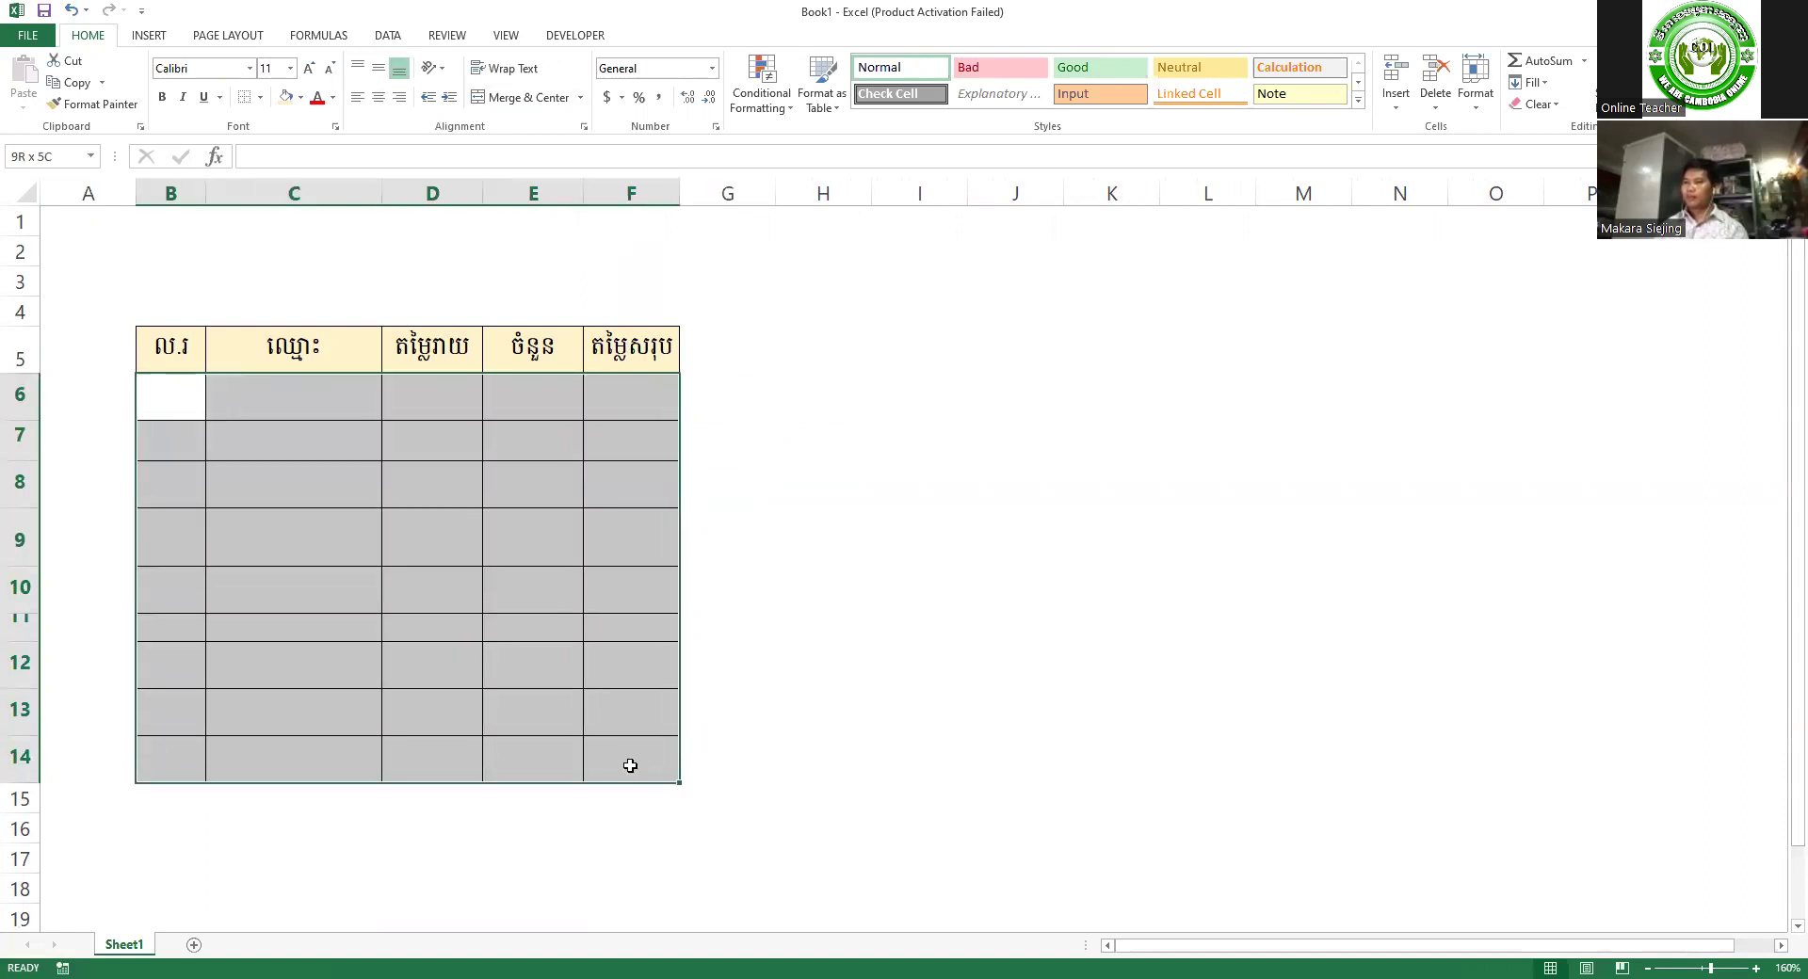
pyautogui.click(788, 736)
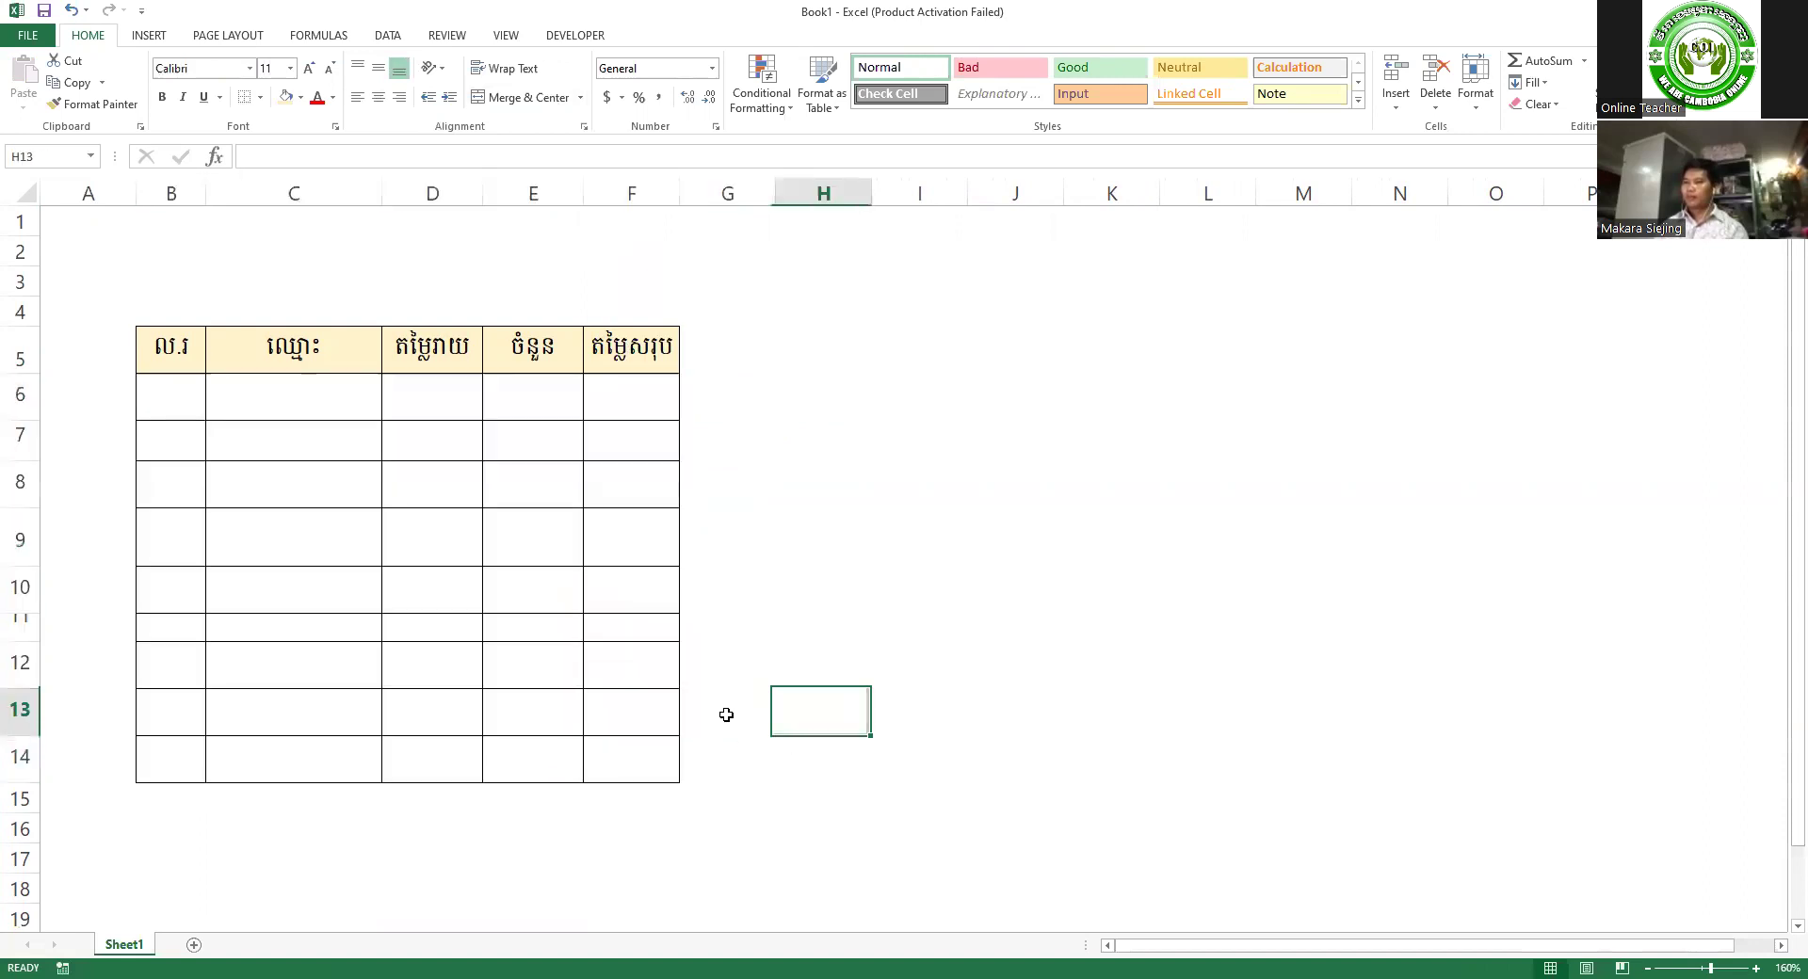
pyautogui.click(23, 407)
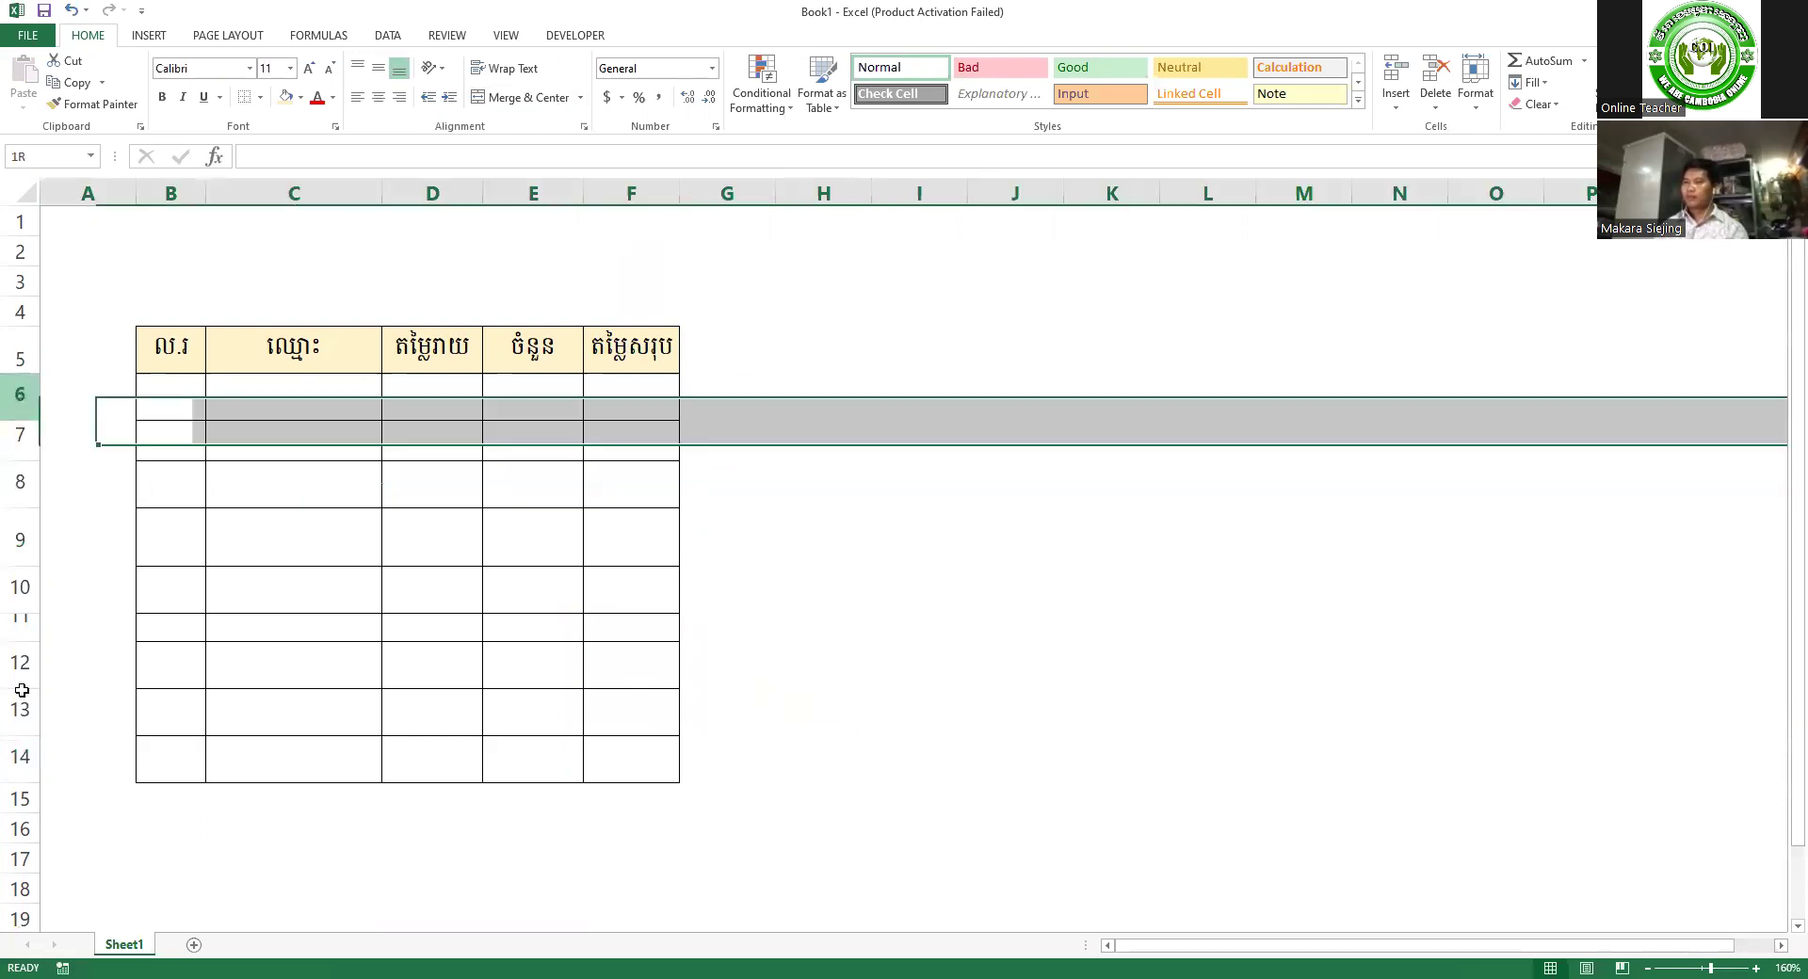
pyautogui.keyDown('shift'); pyautogui.click(20, 778); pyautogui.keyUp('shift')
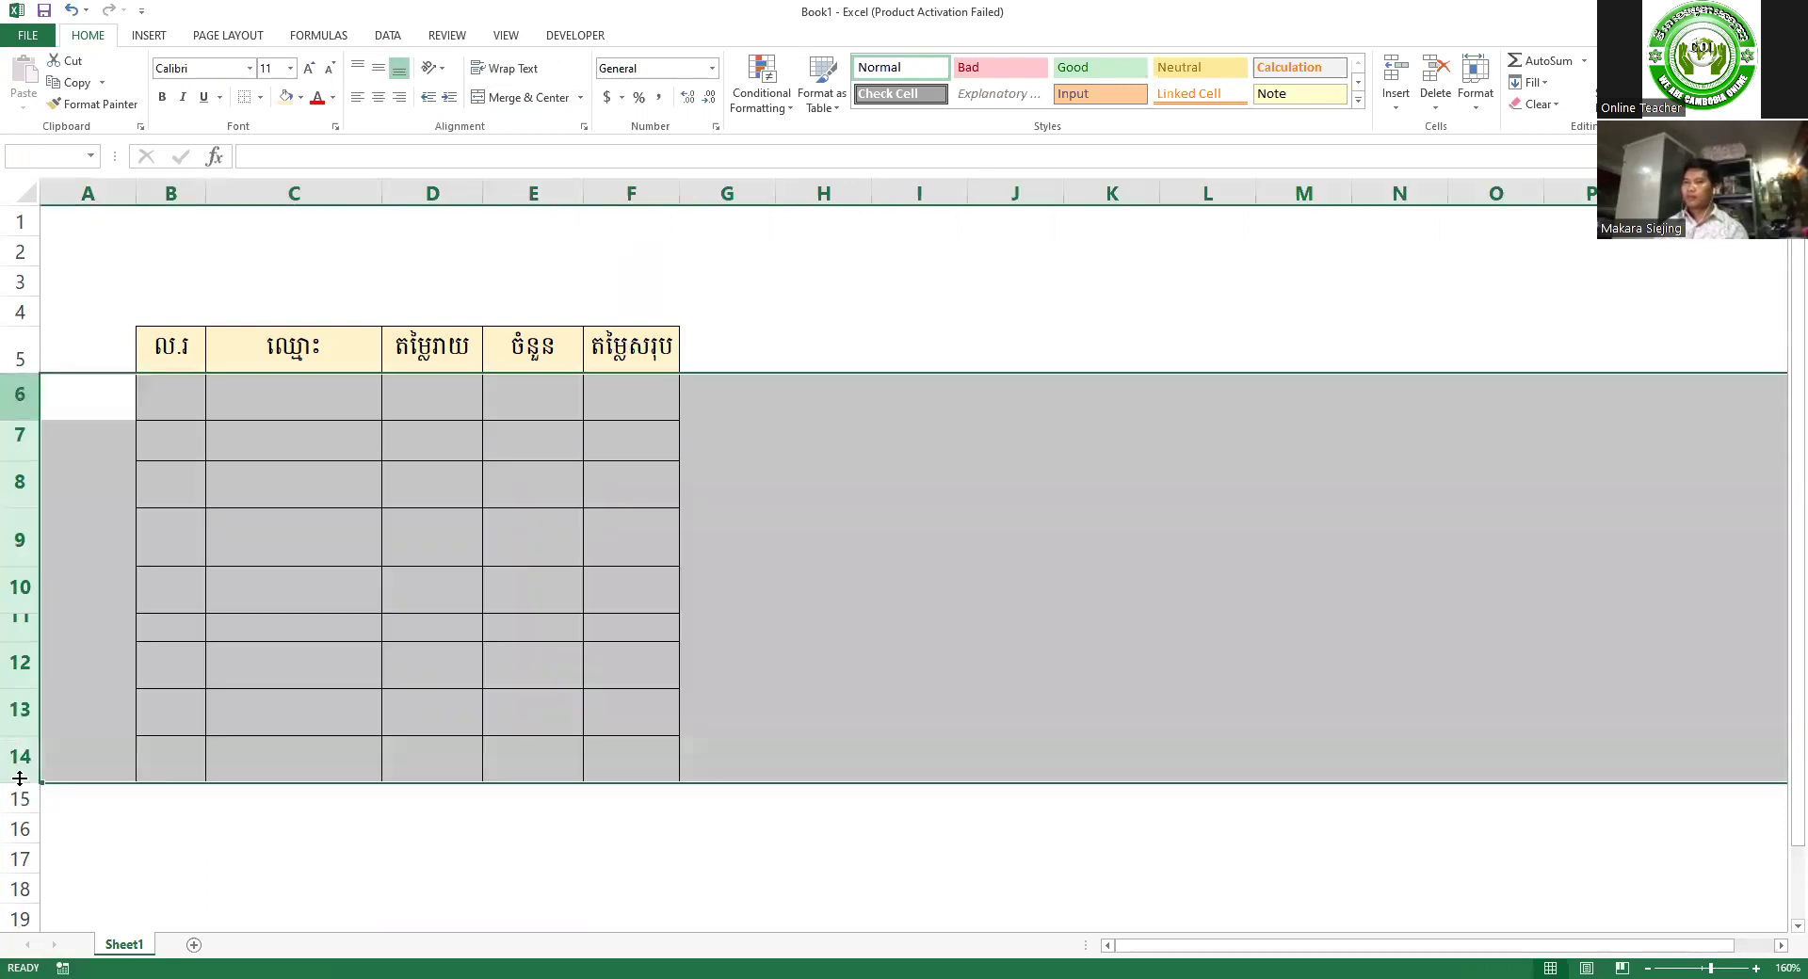
pyautogui.click(25, 415)
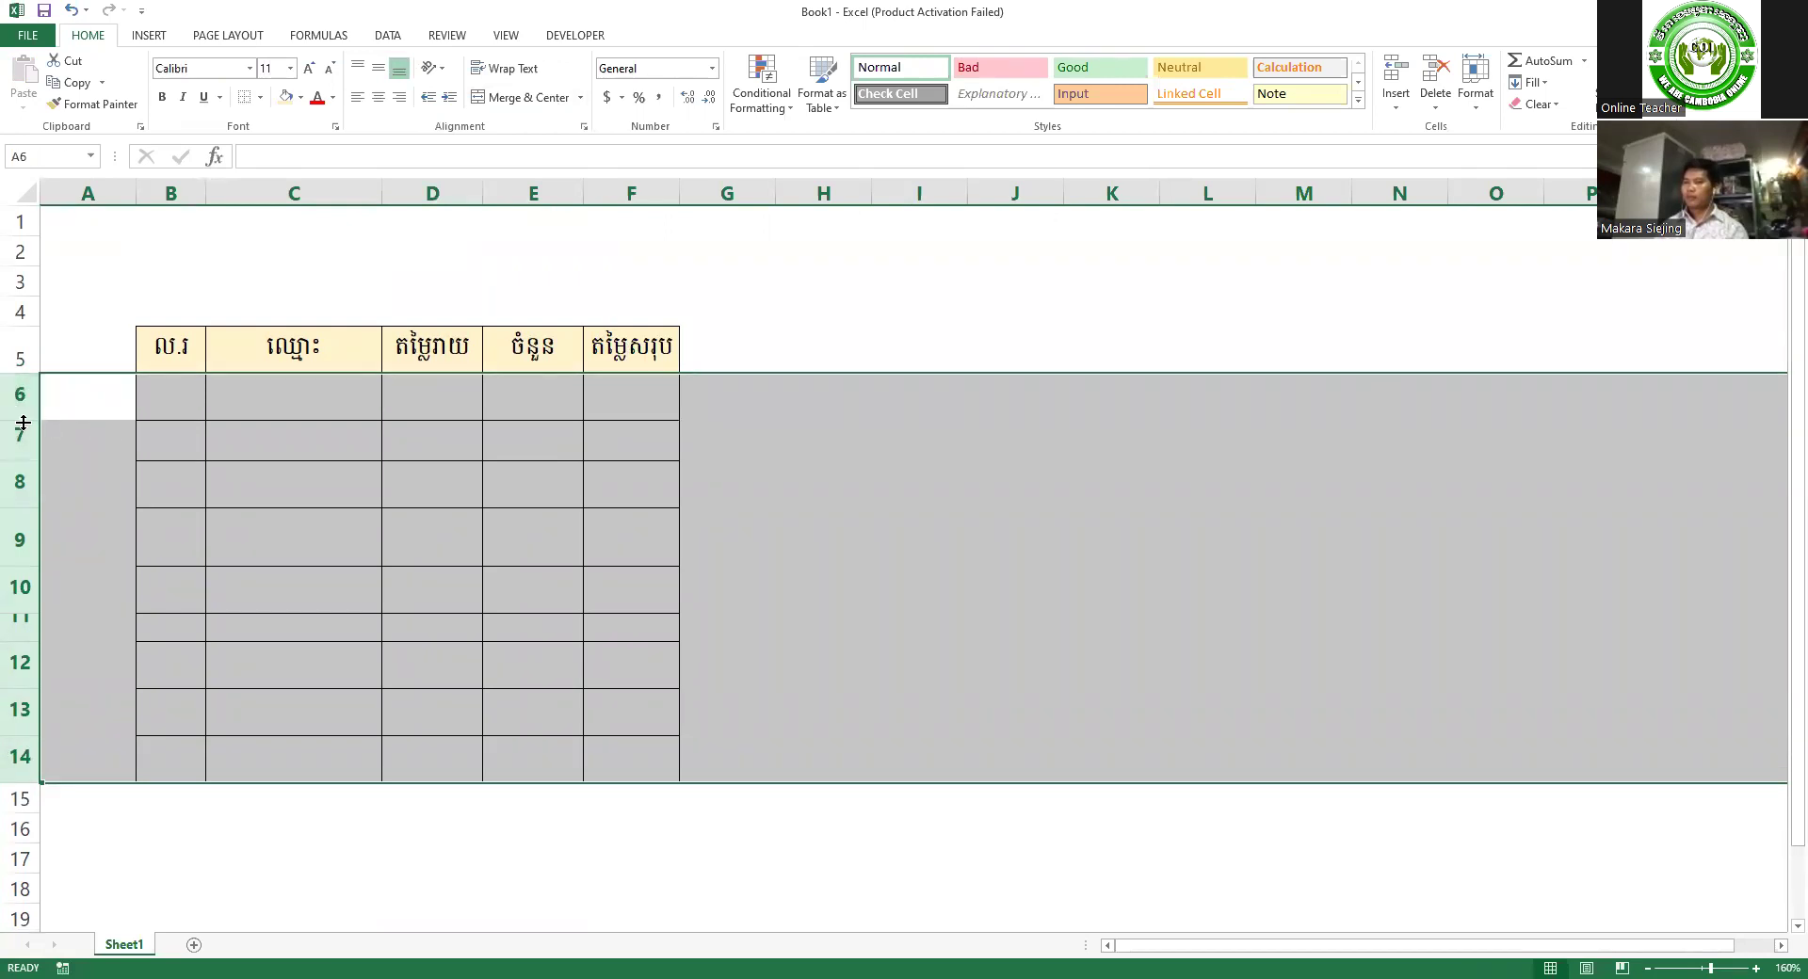
pyautogui.moveTo(24, 423); pyautogui.dragTo(23, 410)
pyautogui.click(1033, 554)
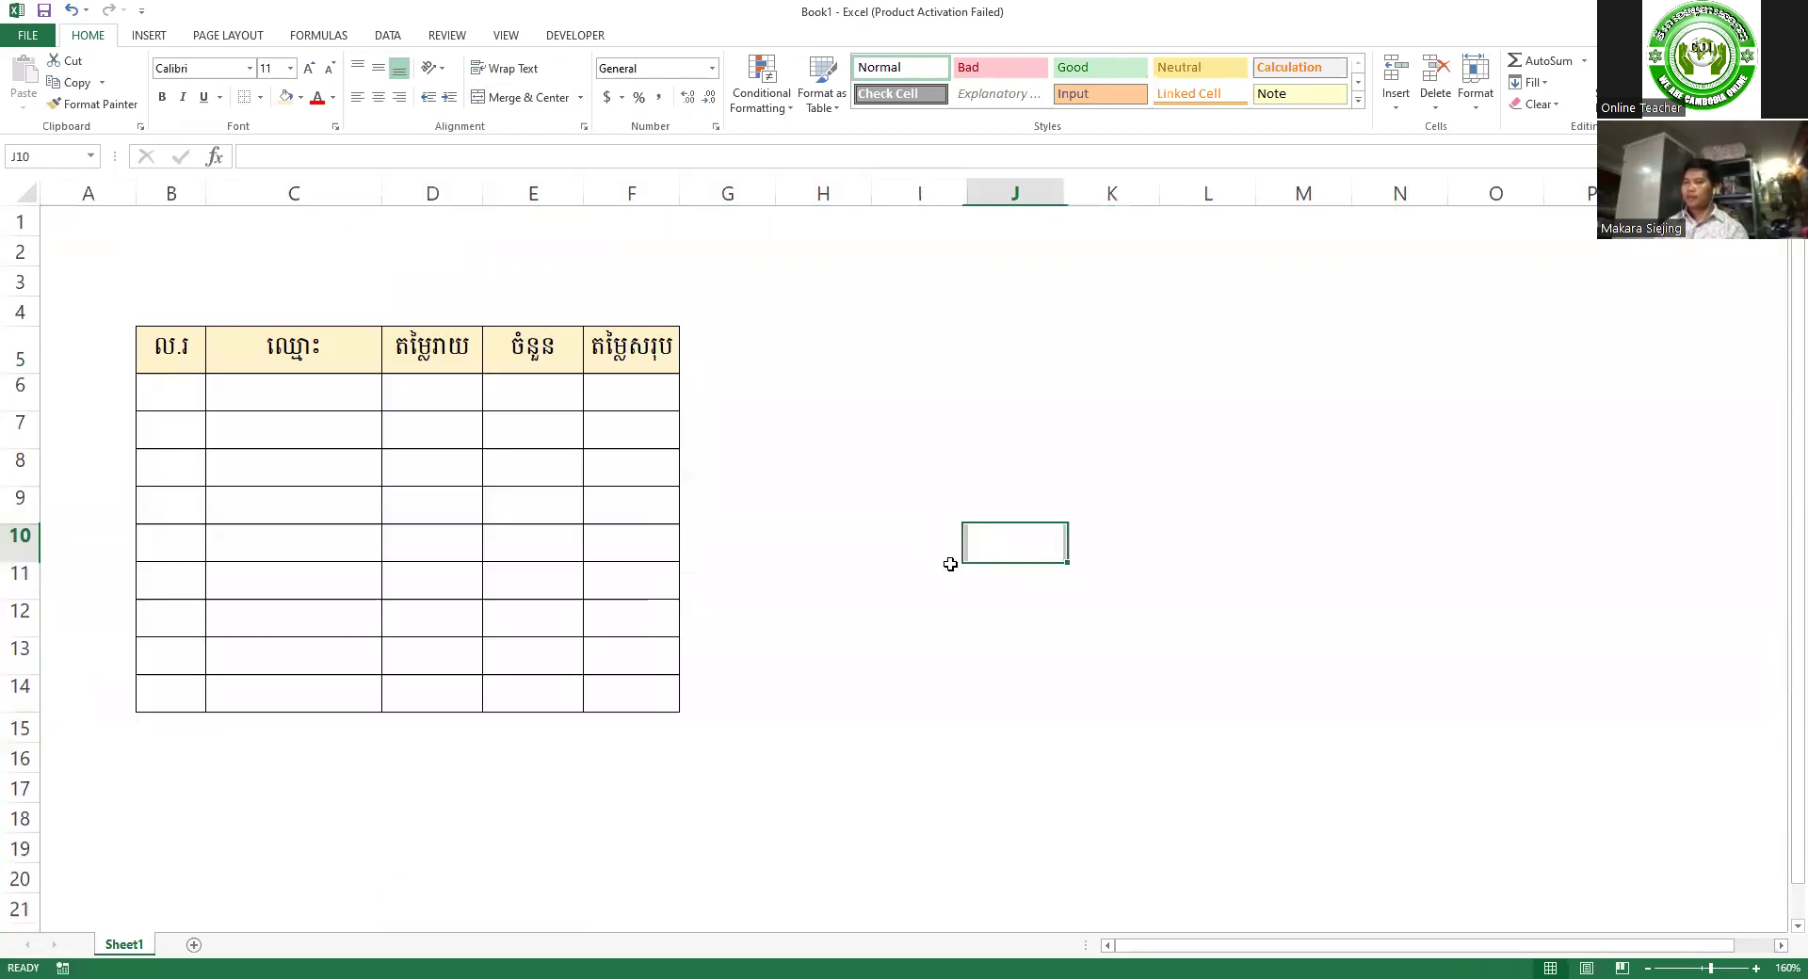
pyautogui.click(178, 393)
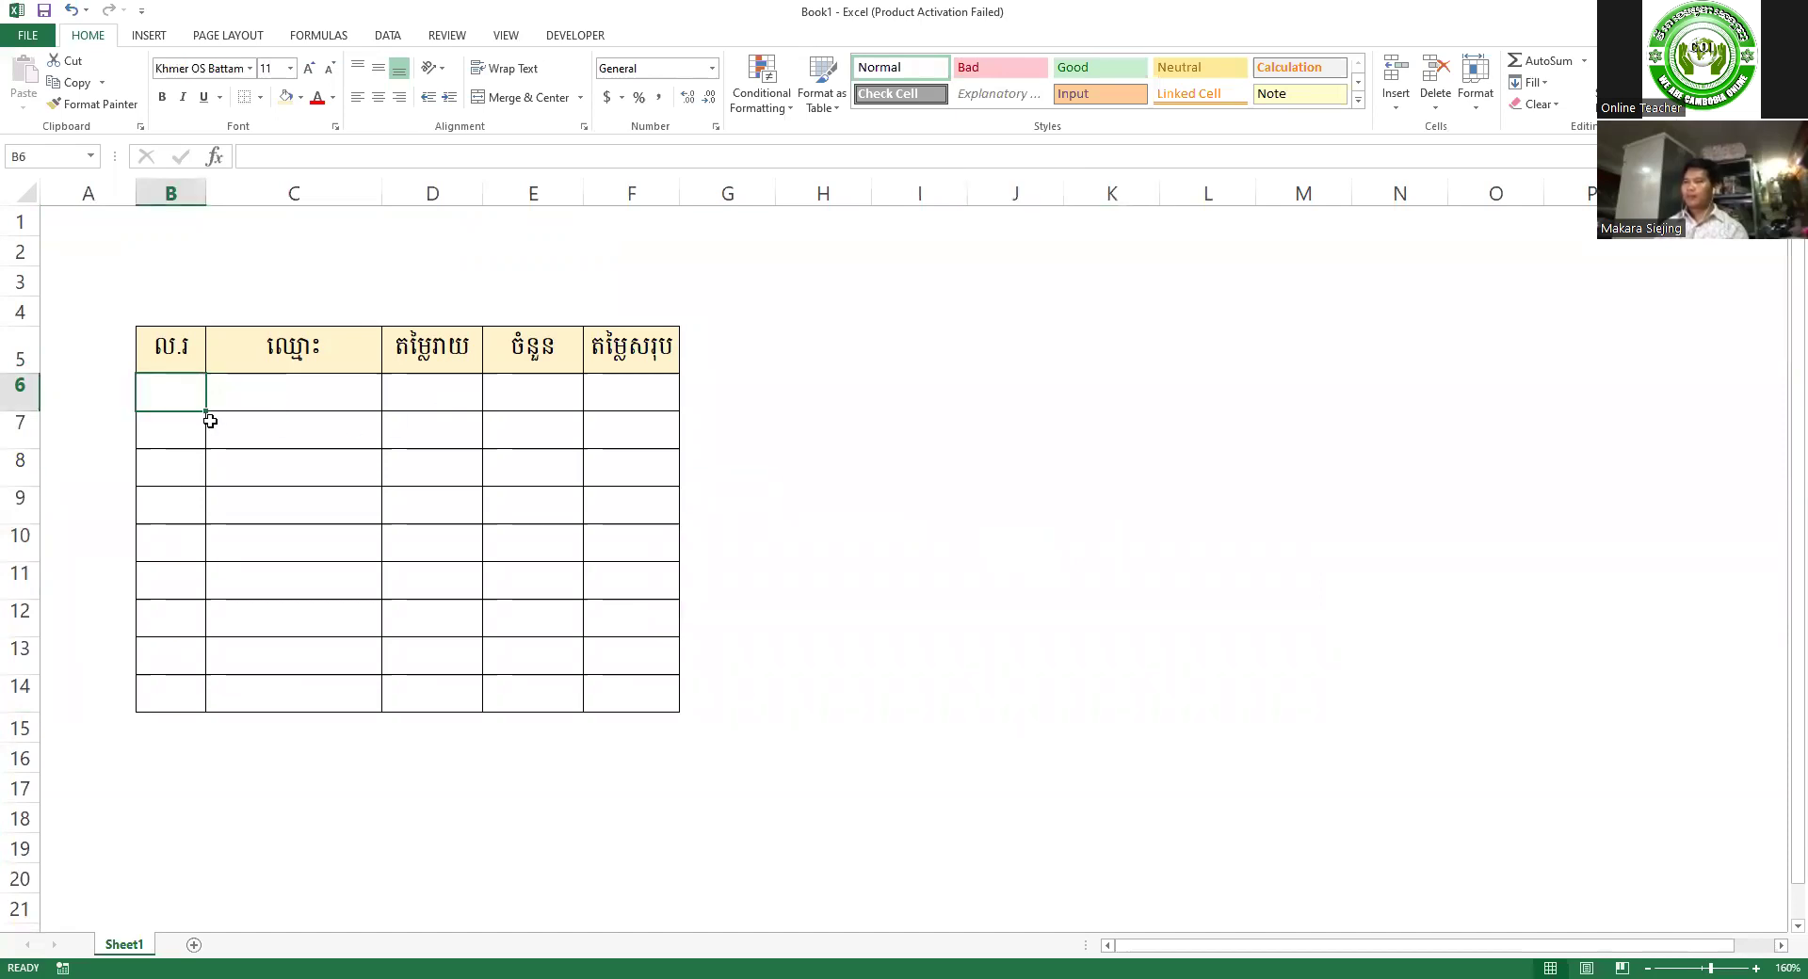
# - Enter ១ in B6 and centre it horizontally and vertically
pyautogui.write('១')
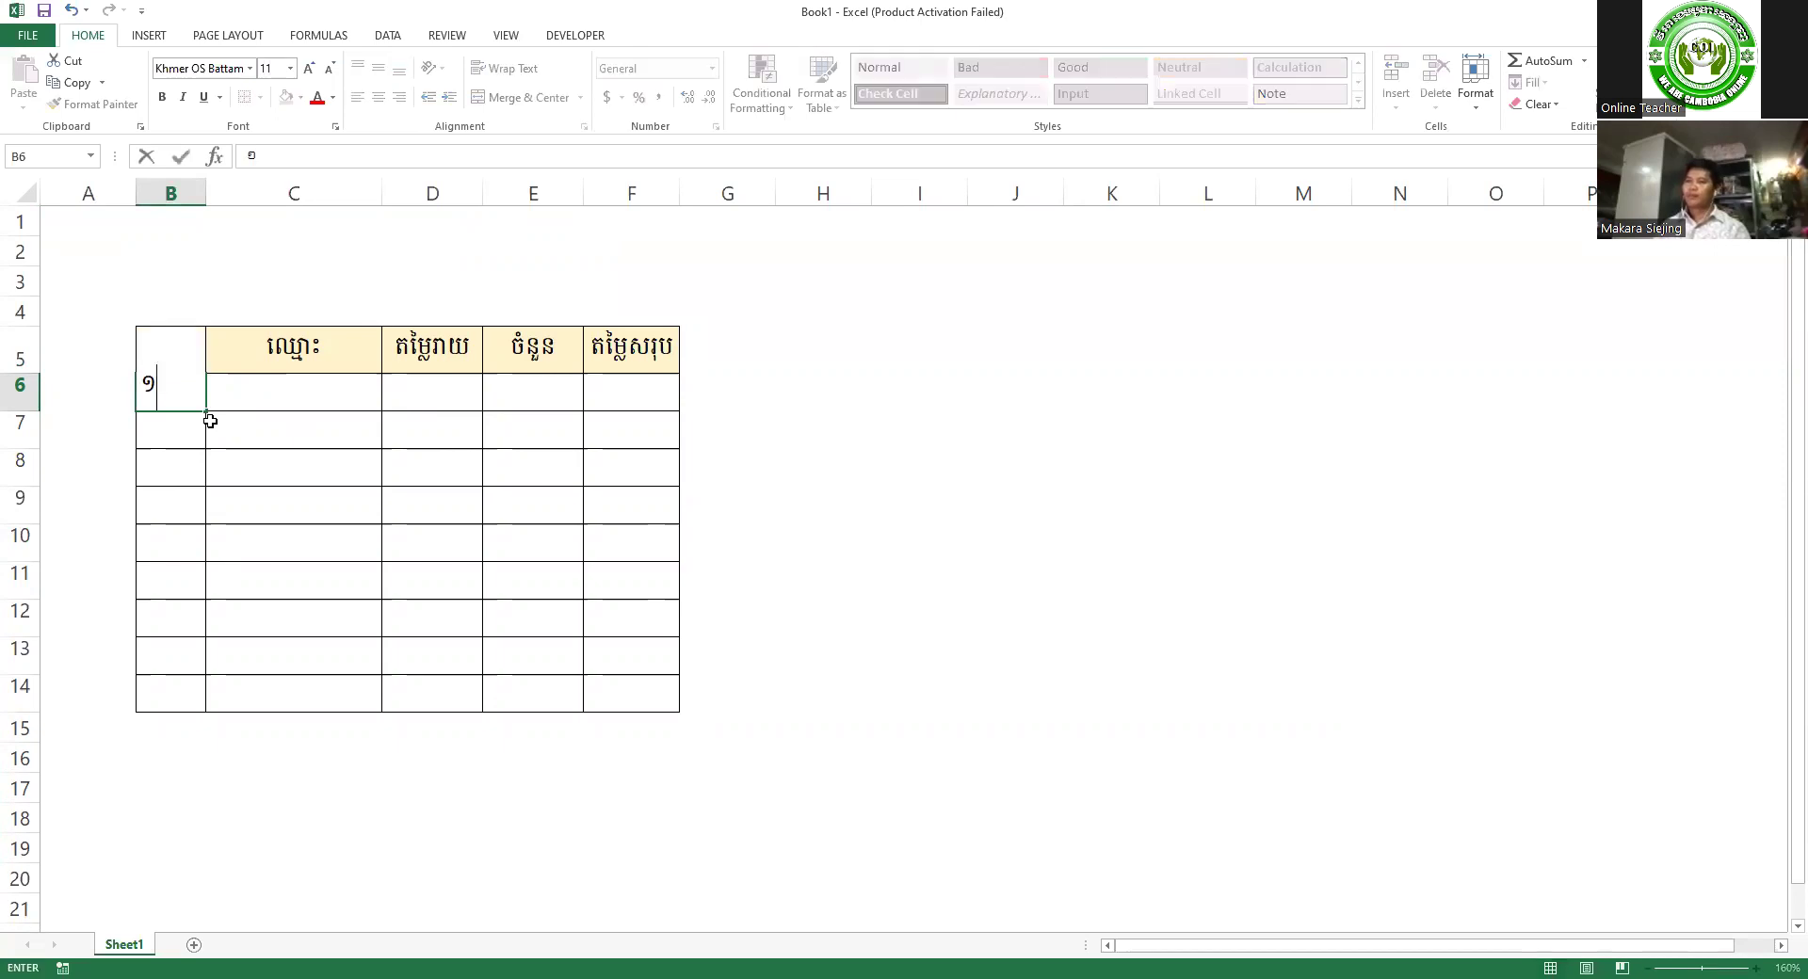
pyautogui.press('Return')
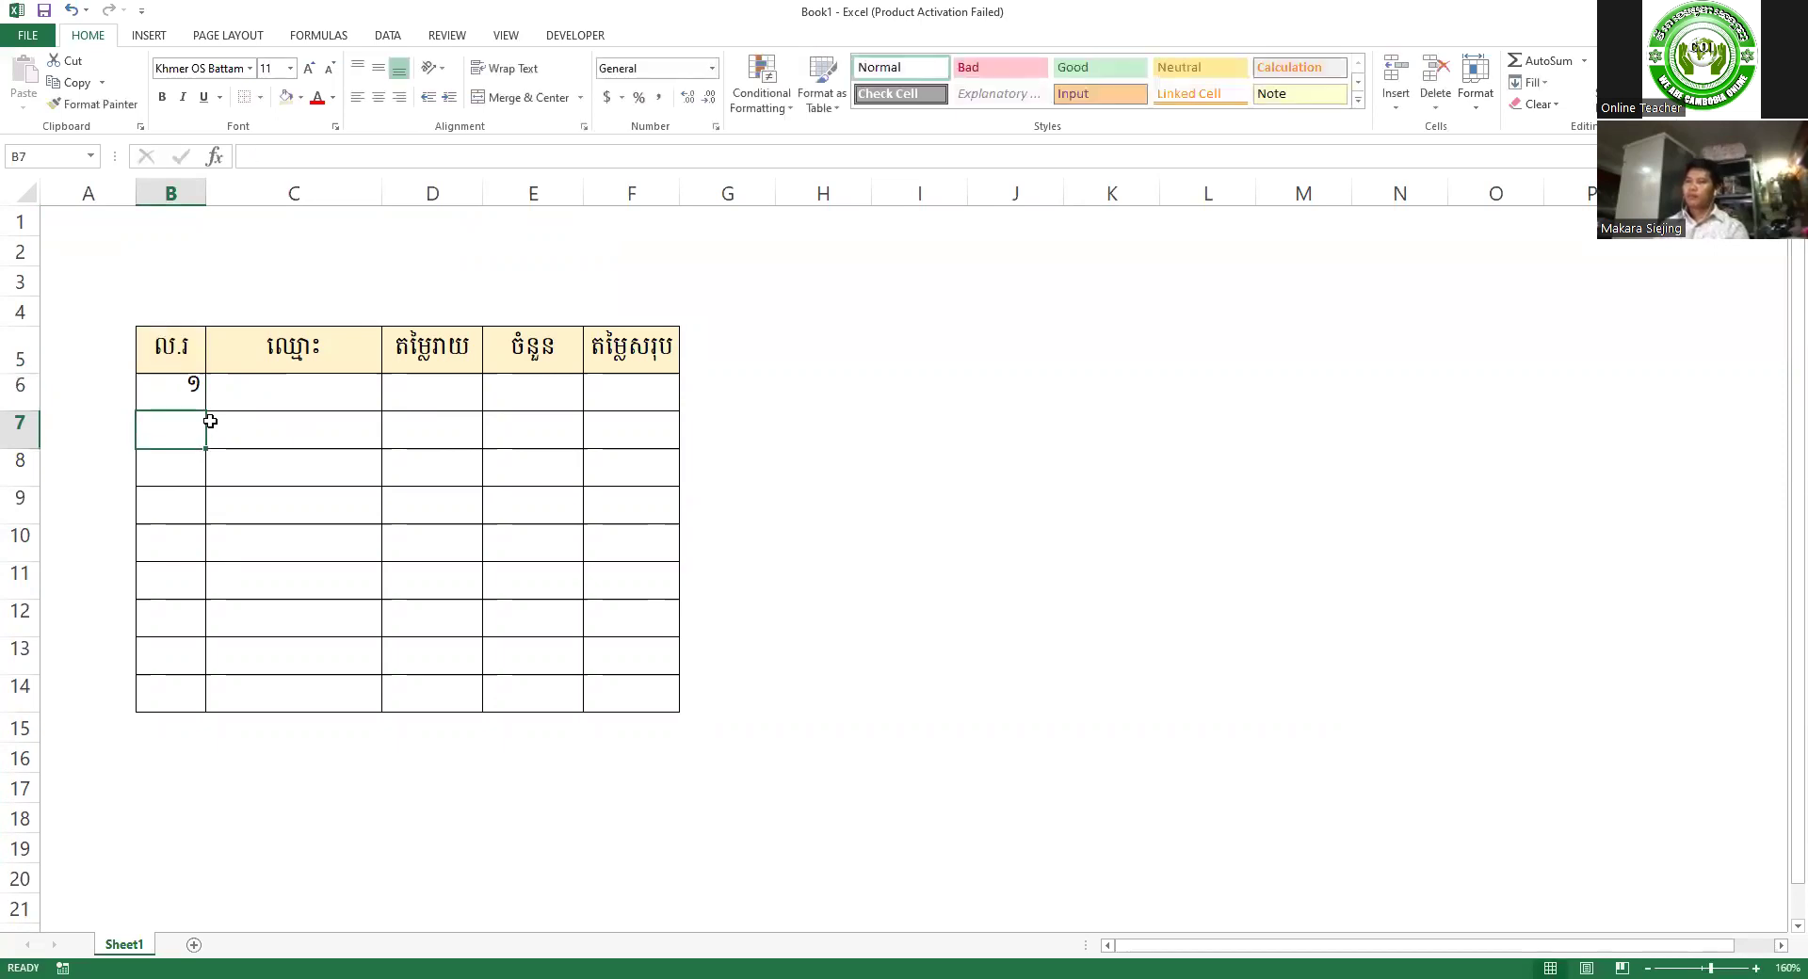
pyautogui.press('Up')
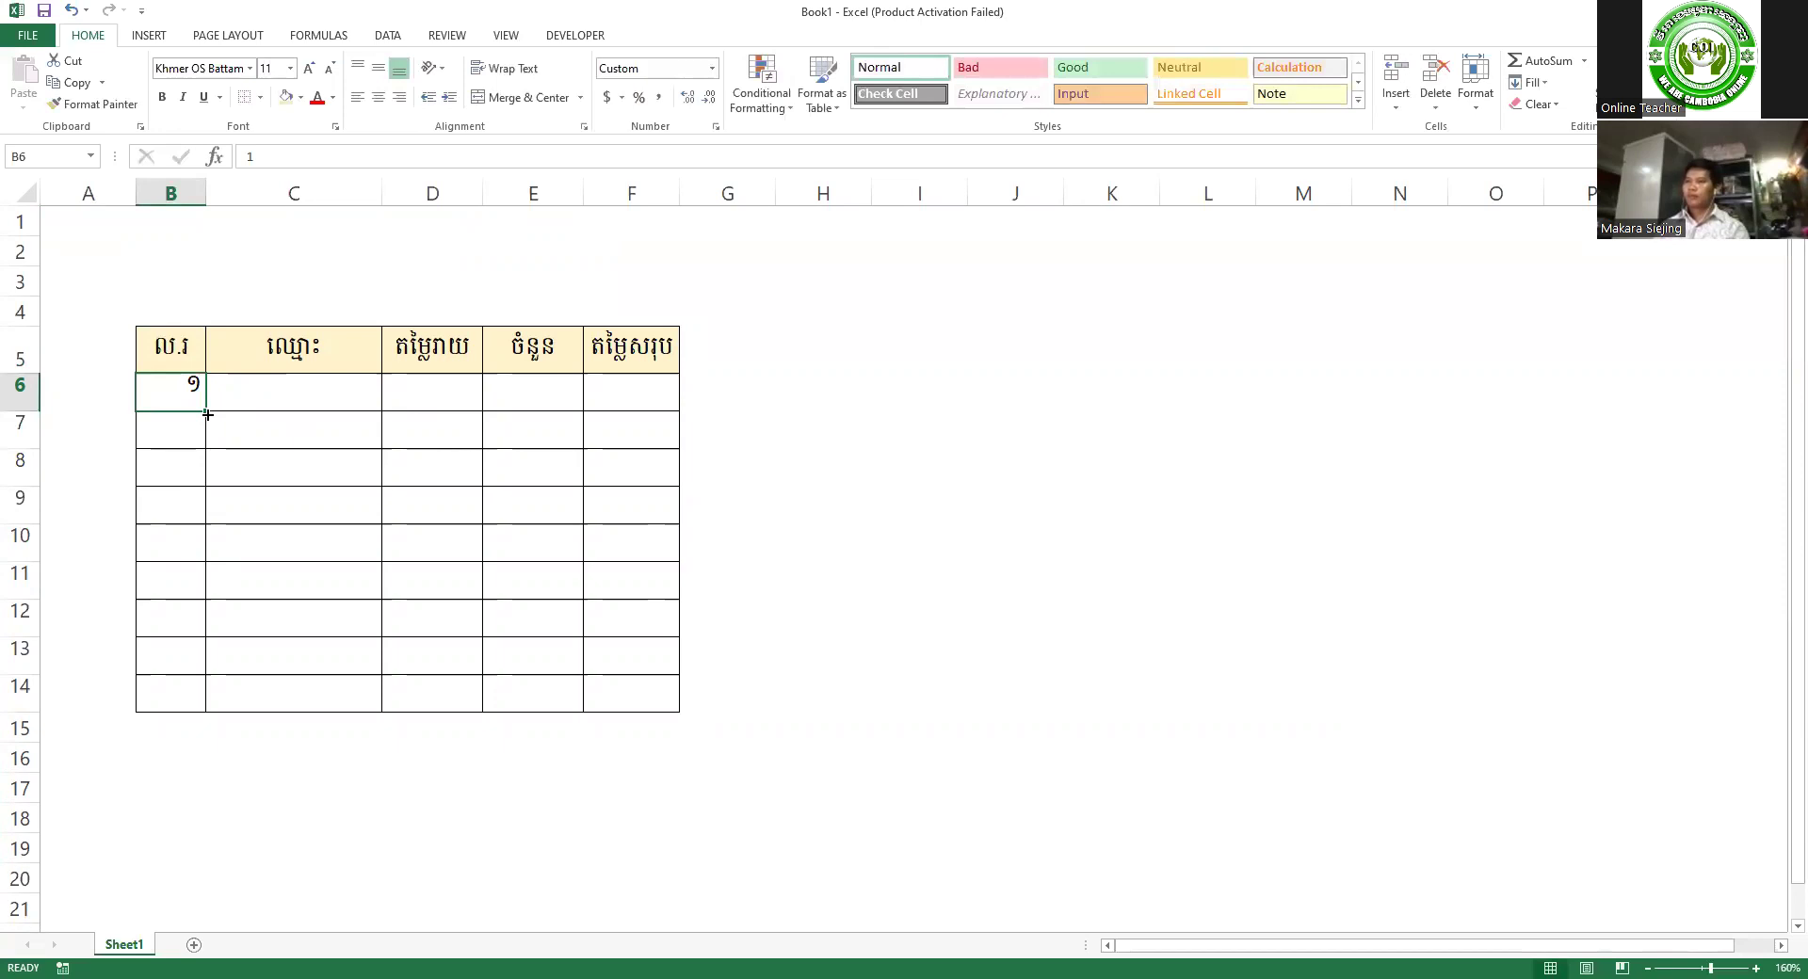
pyautogui.click(378, 97)
pyautogui.click(379, 69)
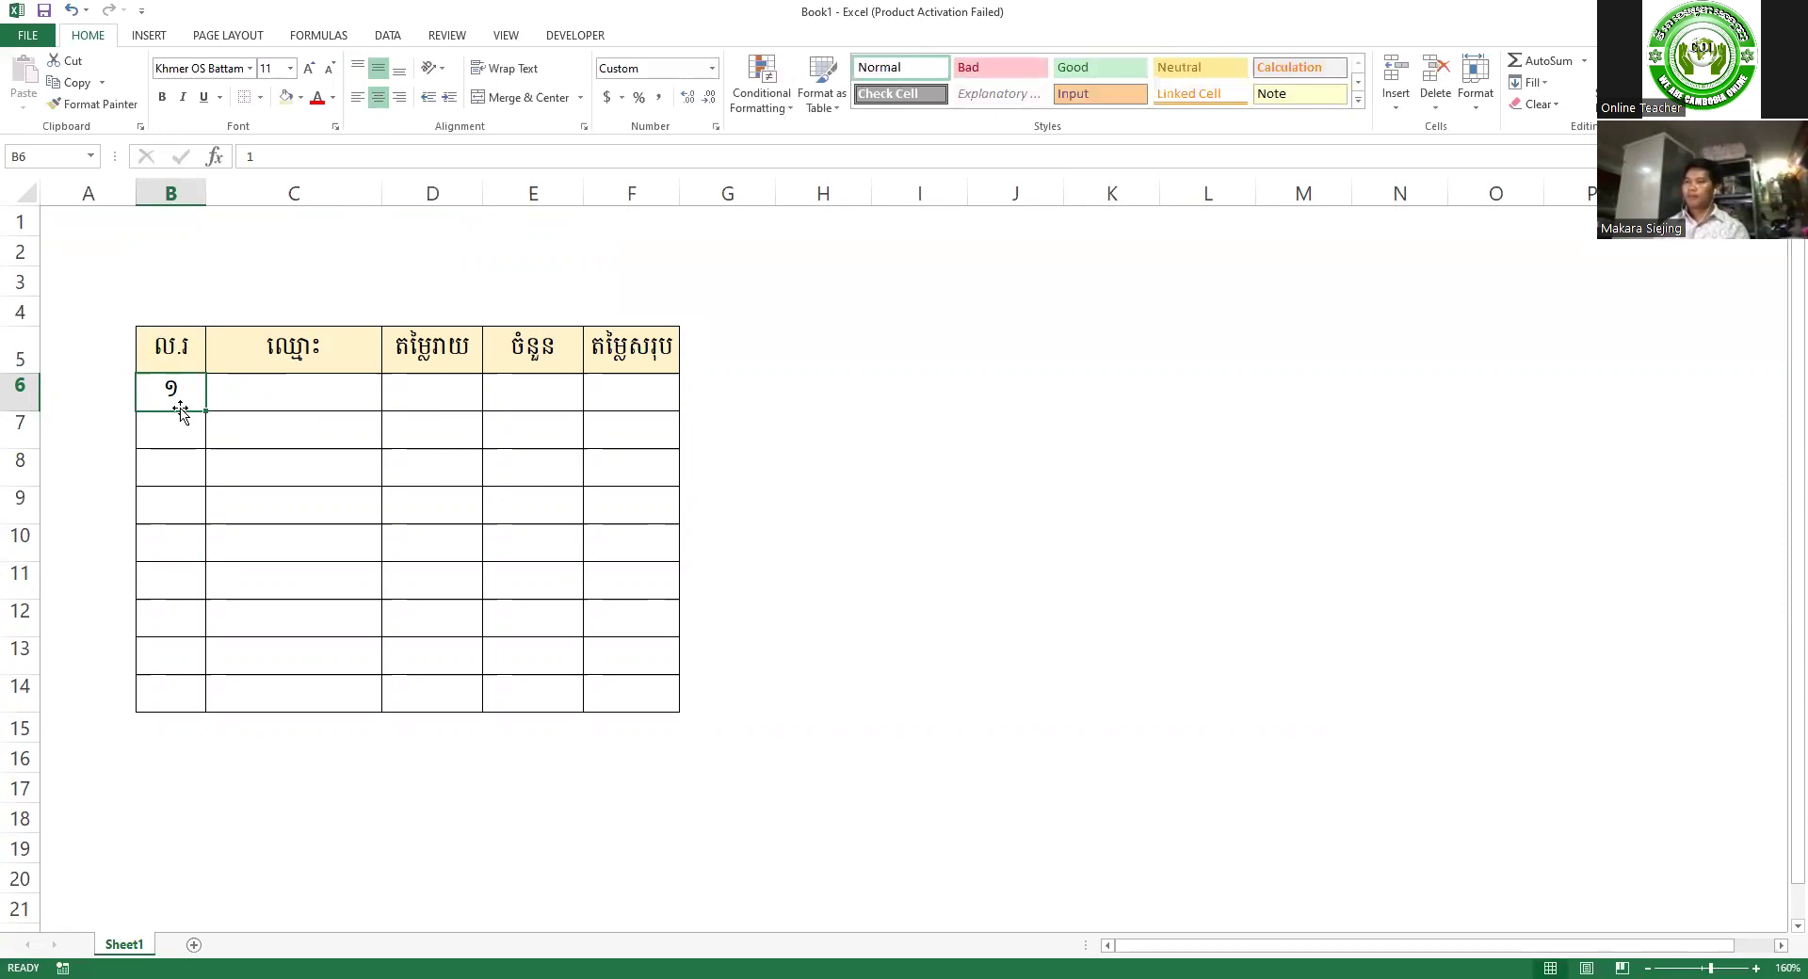
# - Reselect B6 and open its number format settings
pyautogui.click(194, 427)
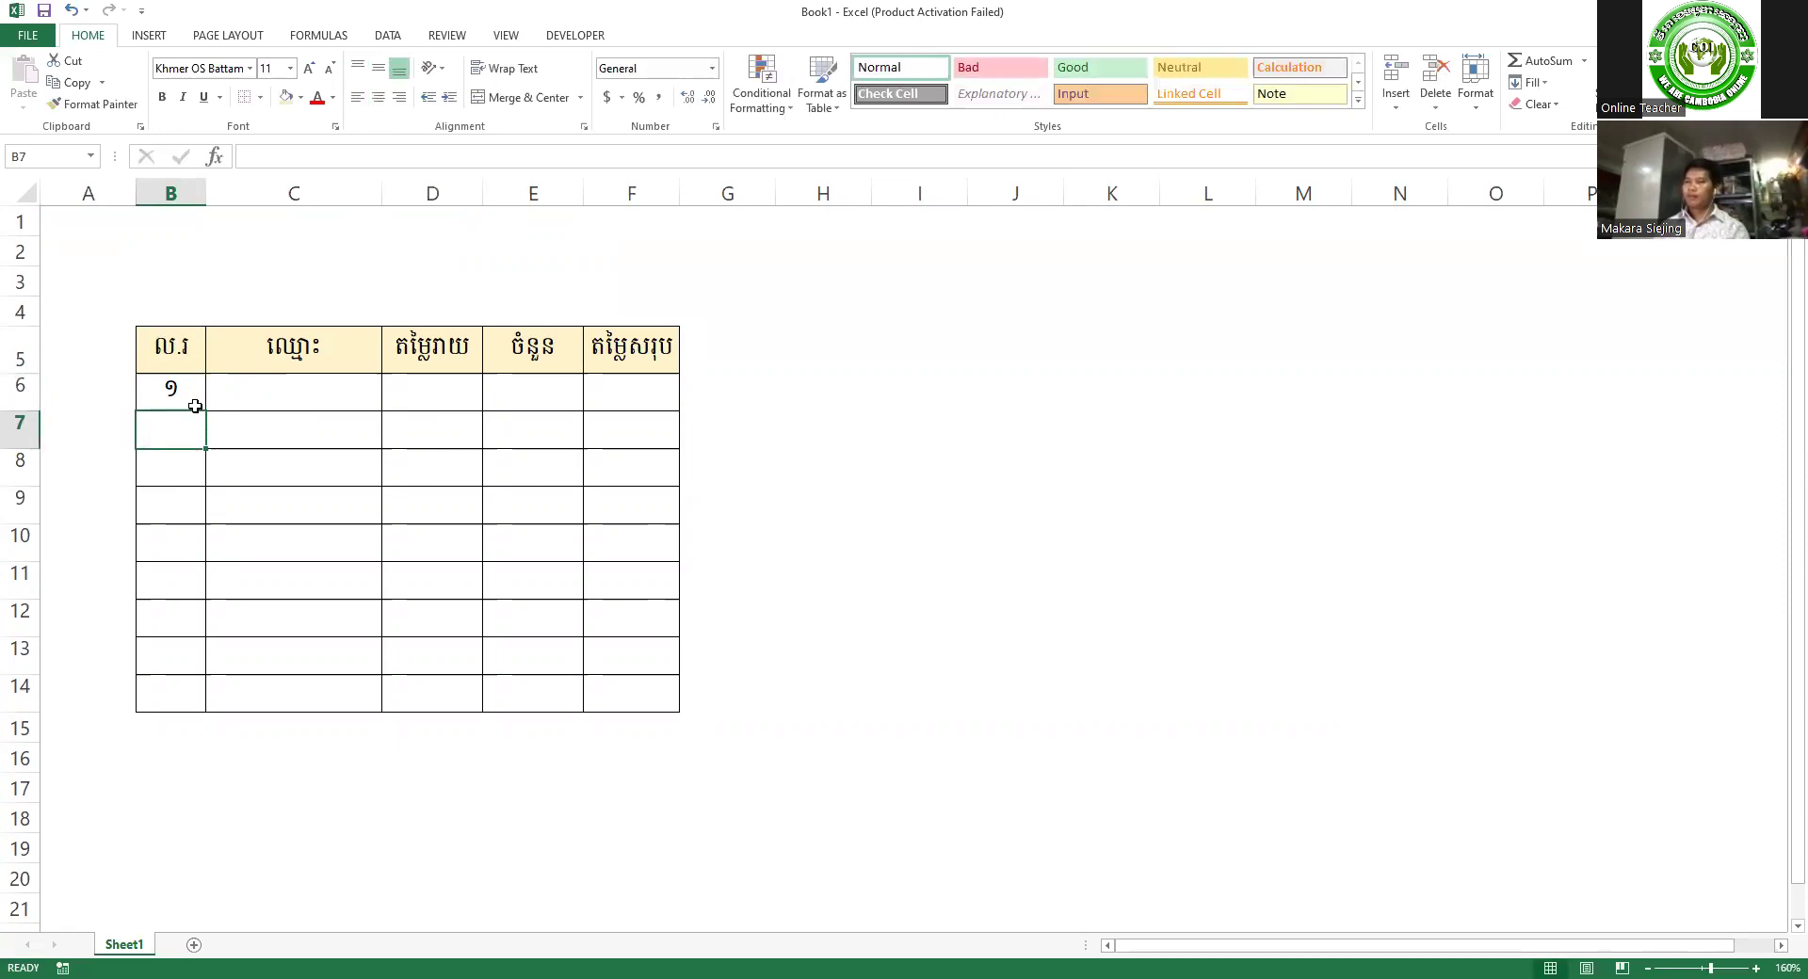
pyautogui.click(186, 401)
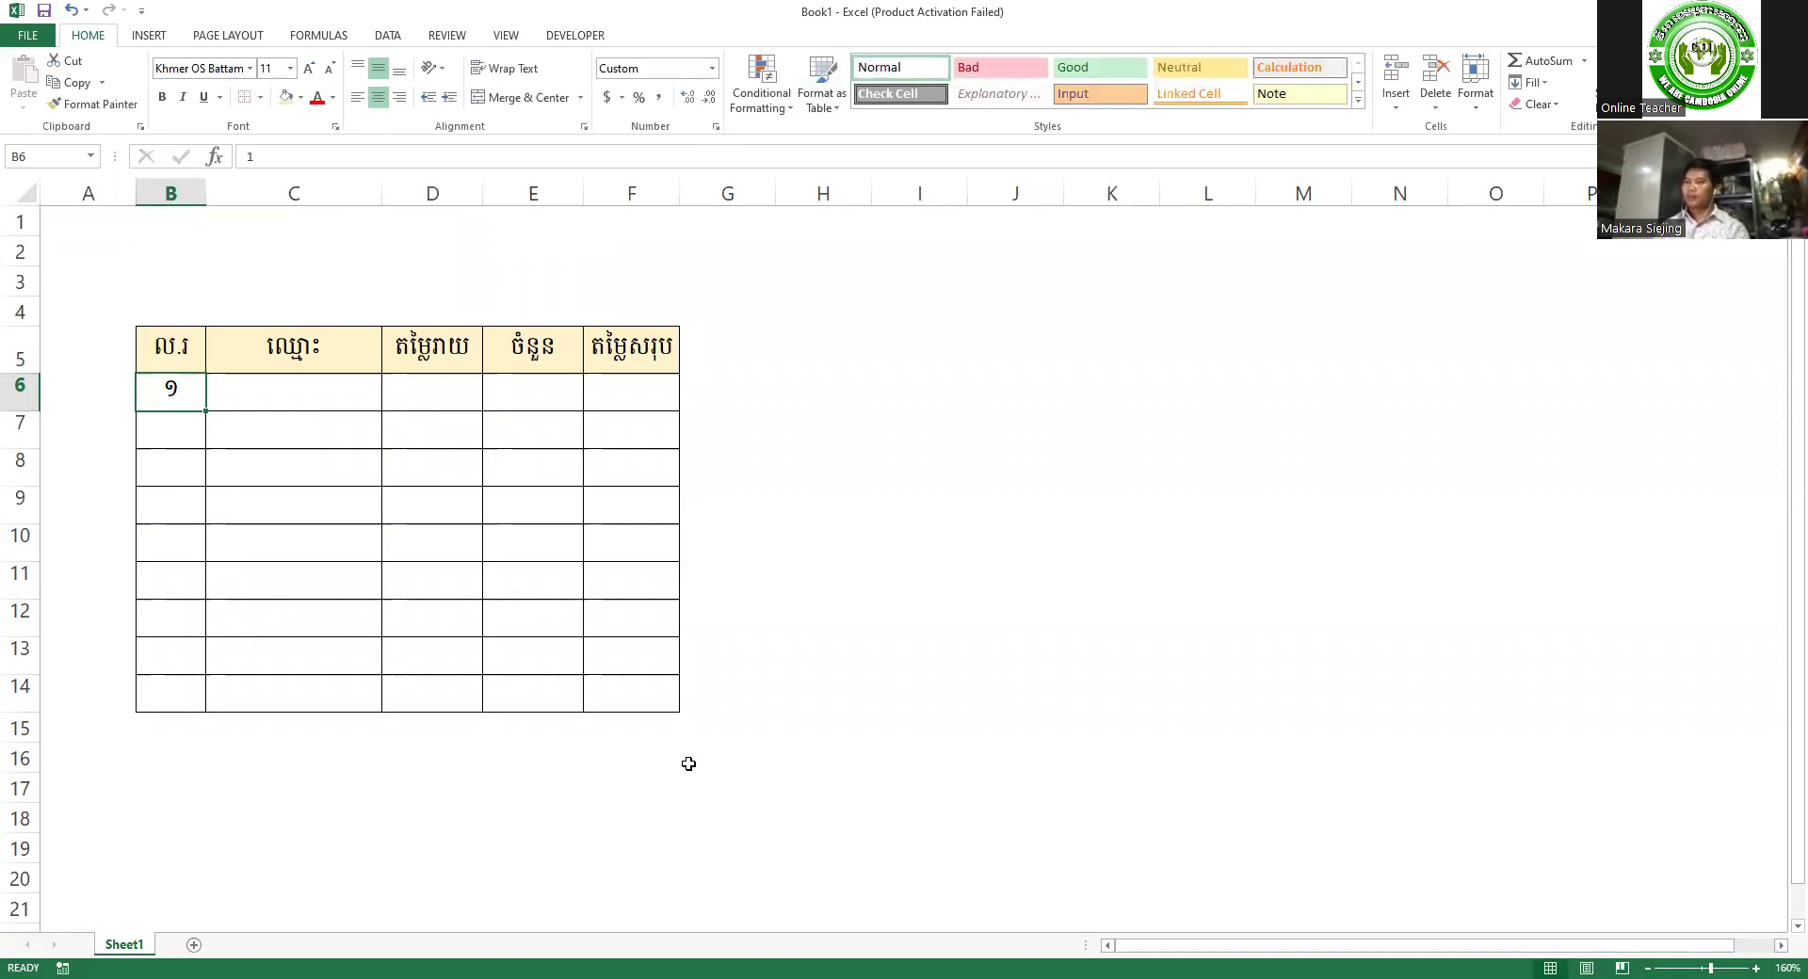
pyautogui.click(192, 438)
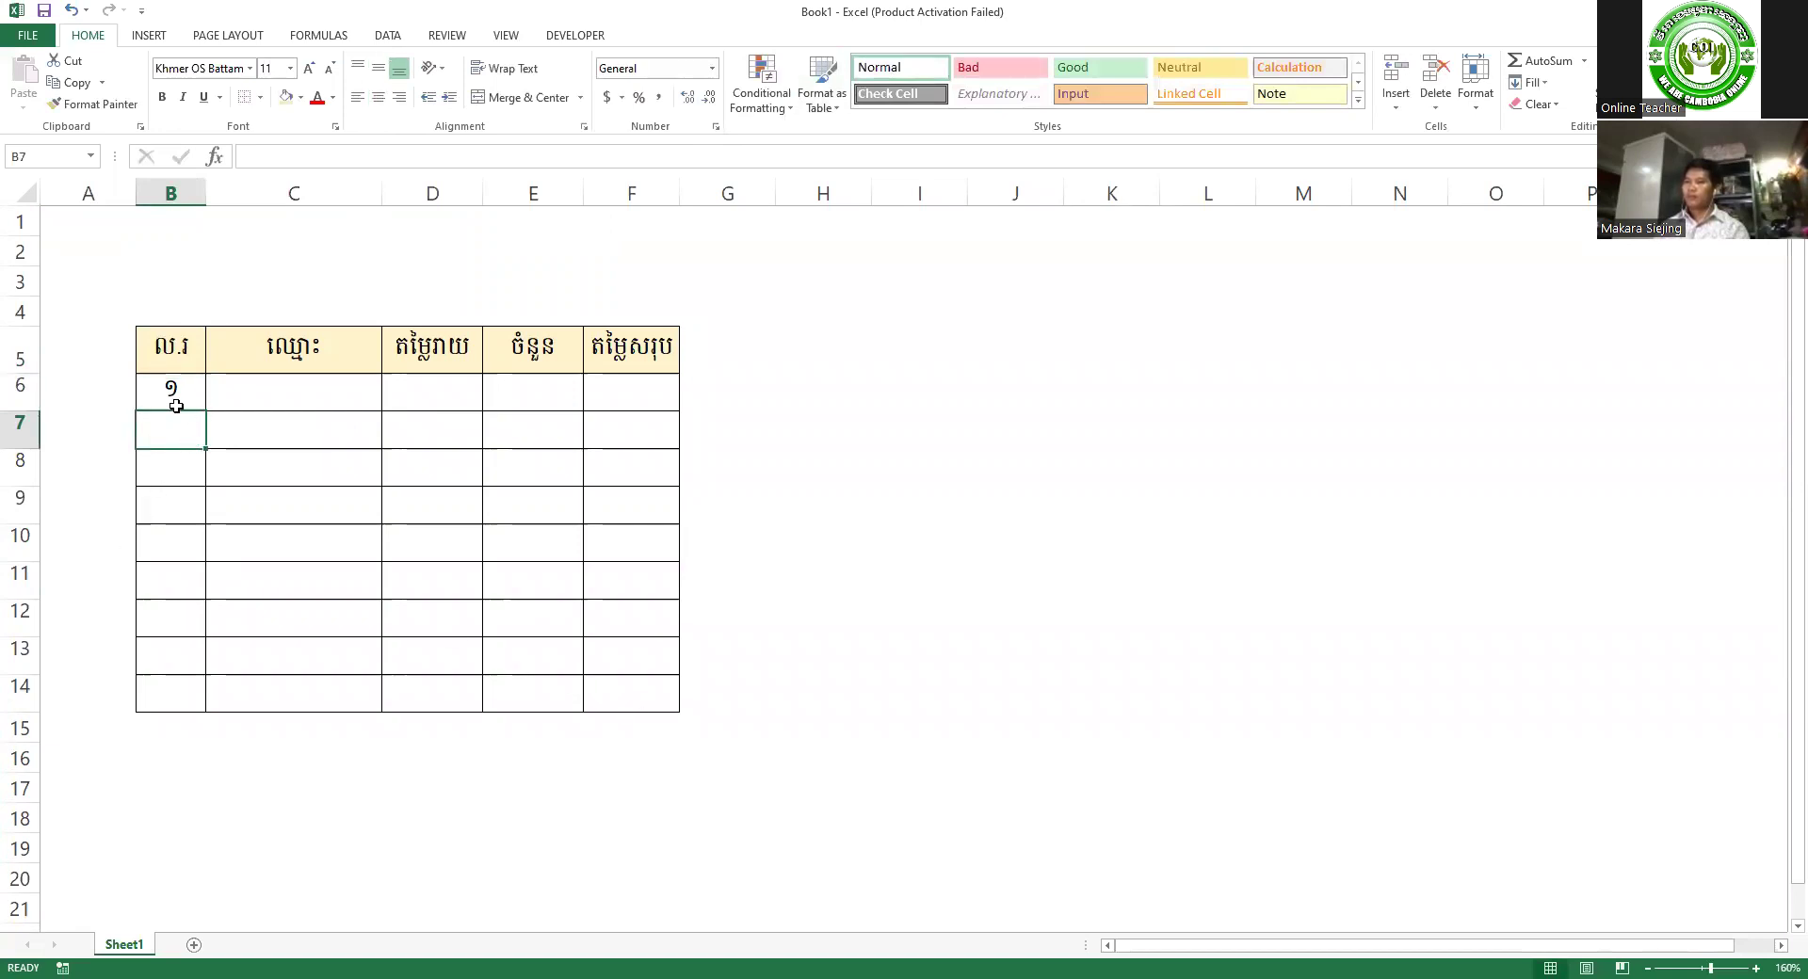
pyautogui.click(176, 403)
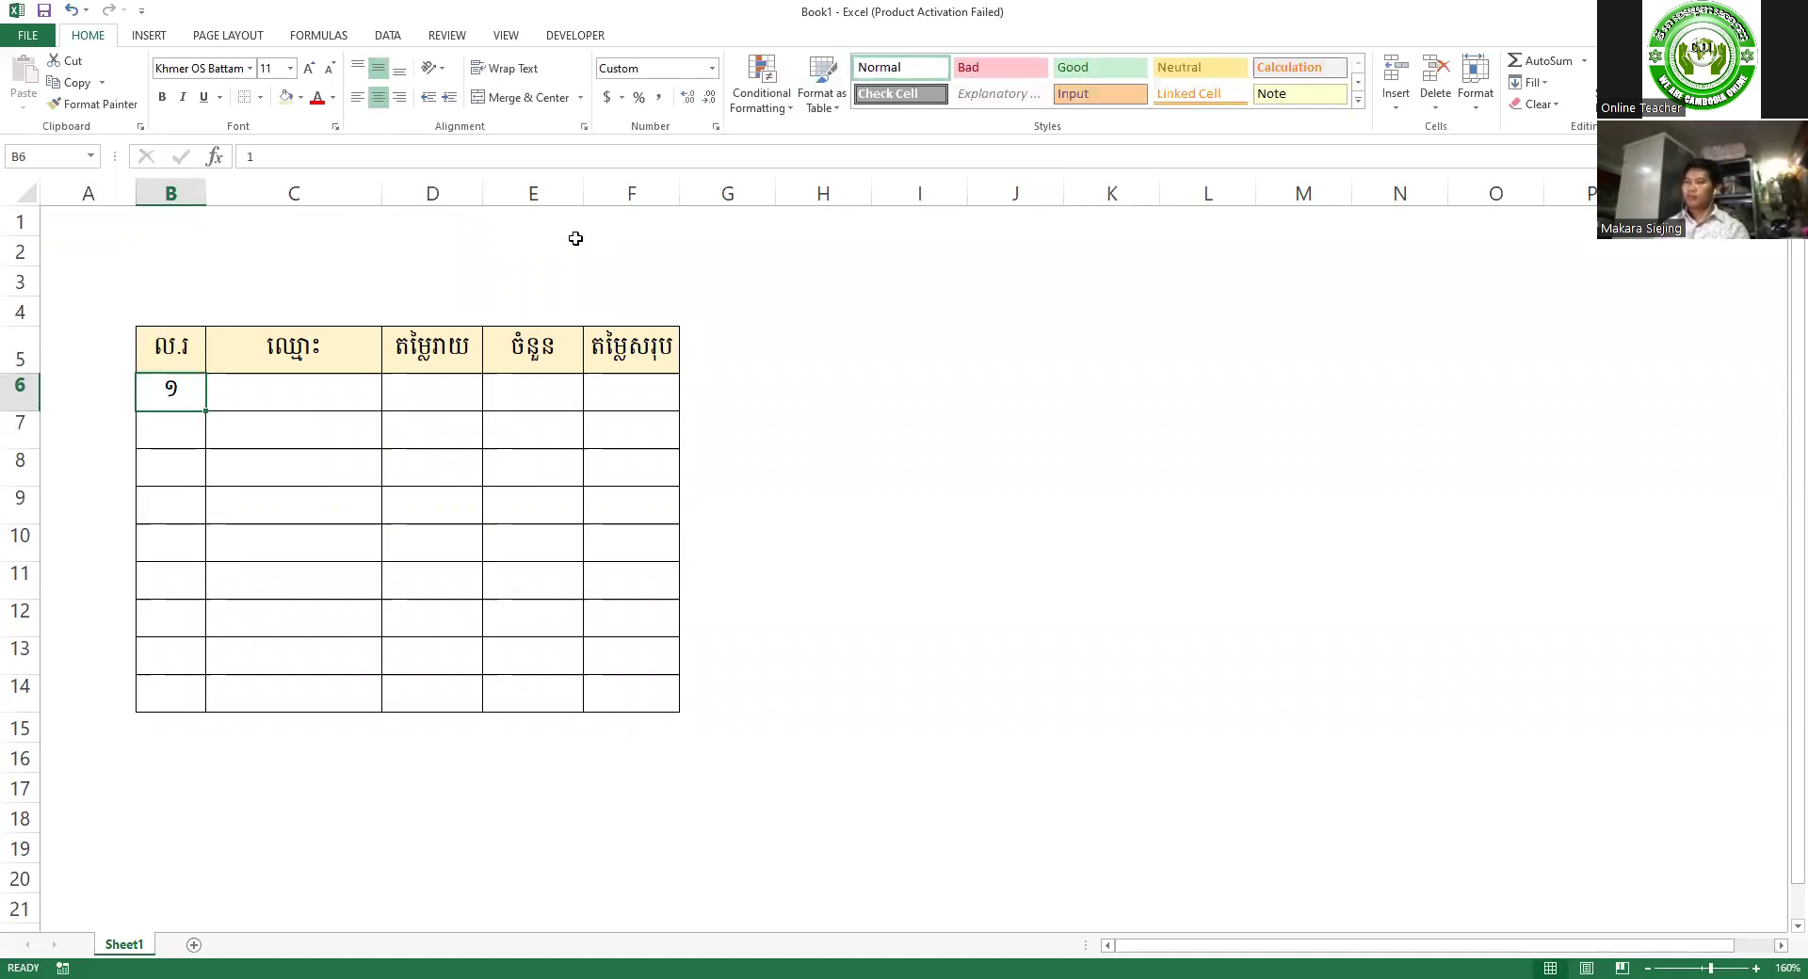
pyautogui.click(714, 126)
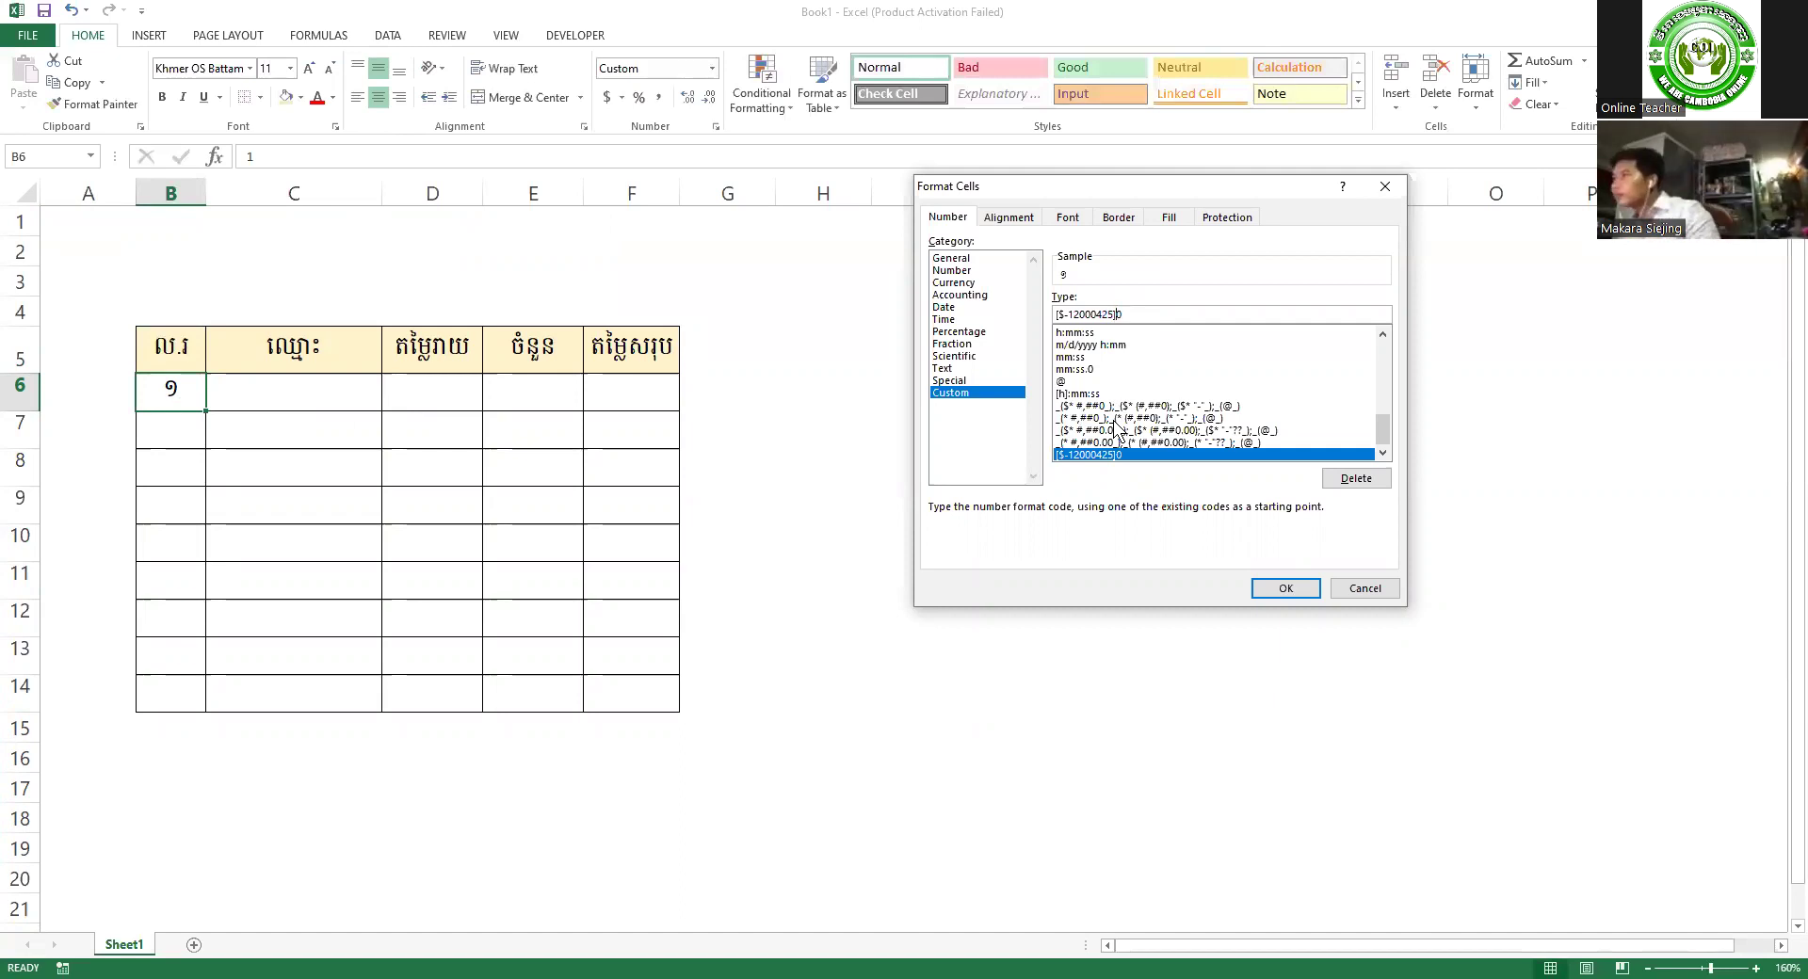
pyautogui.press('BackSpace')
pyautogui.press('BackSpace')
pyautogui.press('BackSpace')
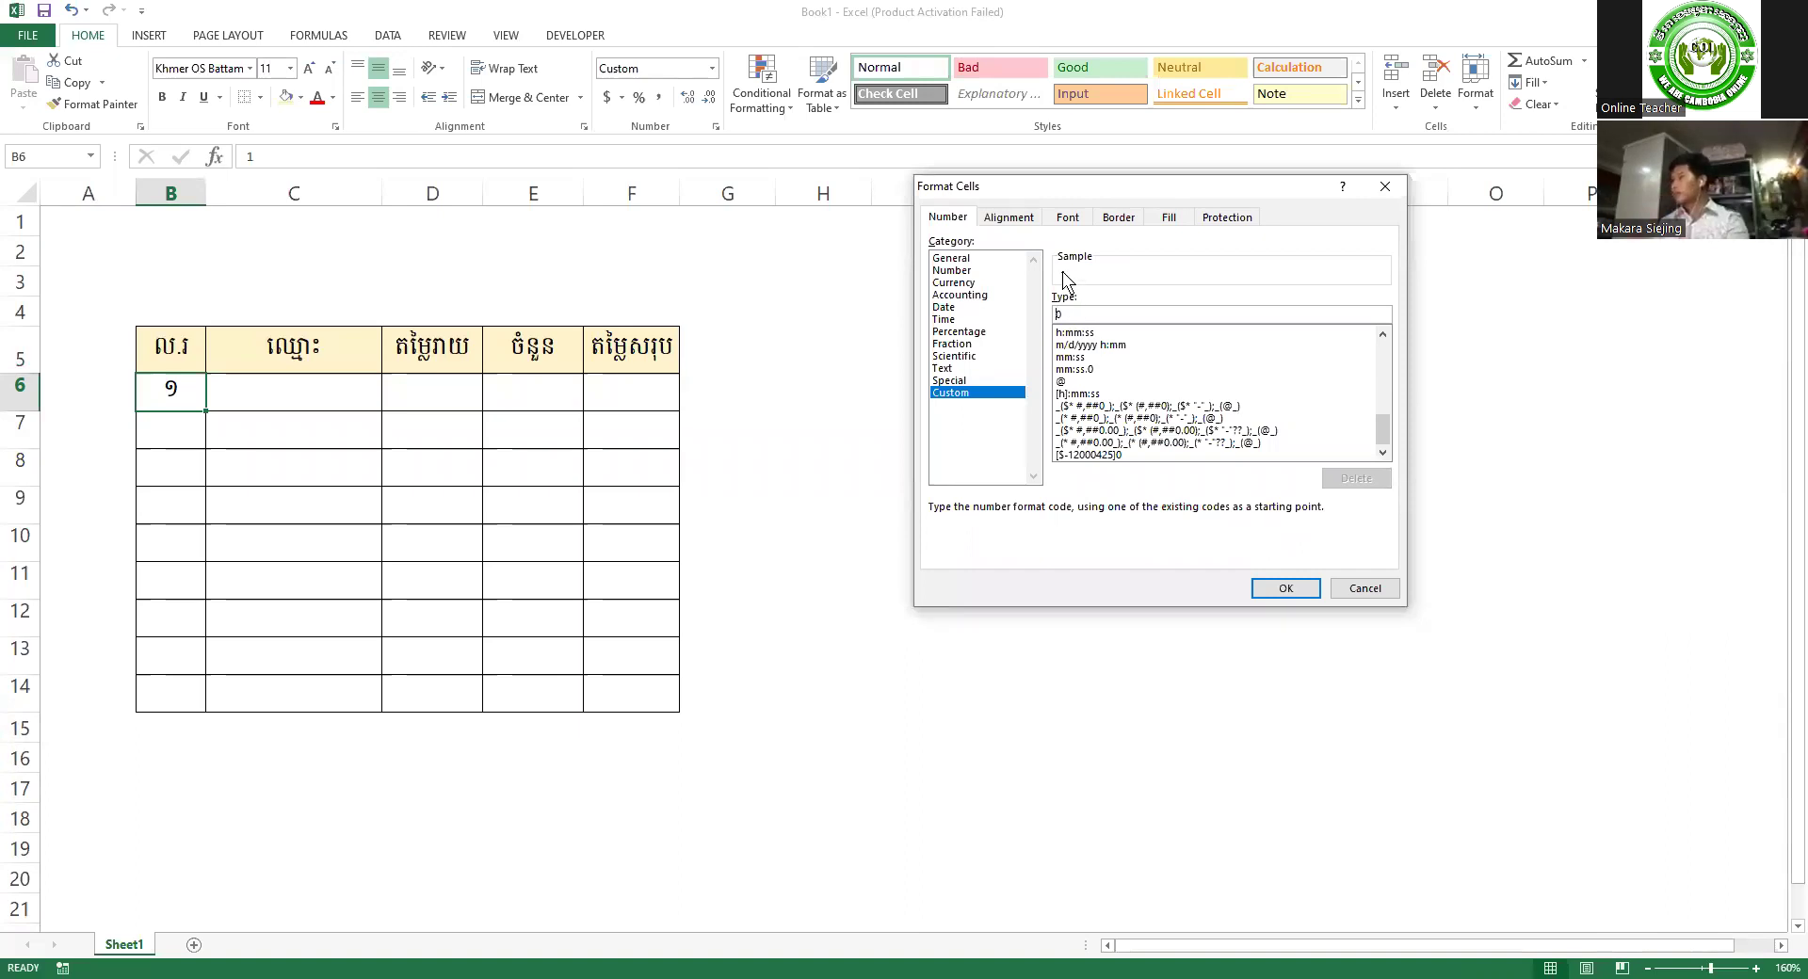
pyautogui.click(1357, 591)
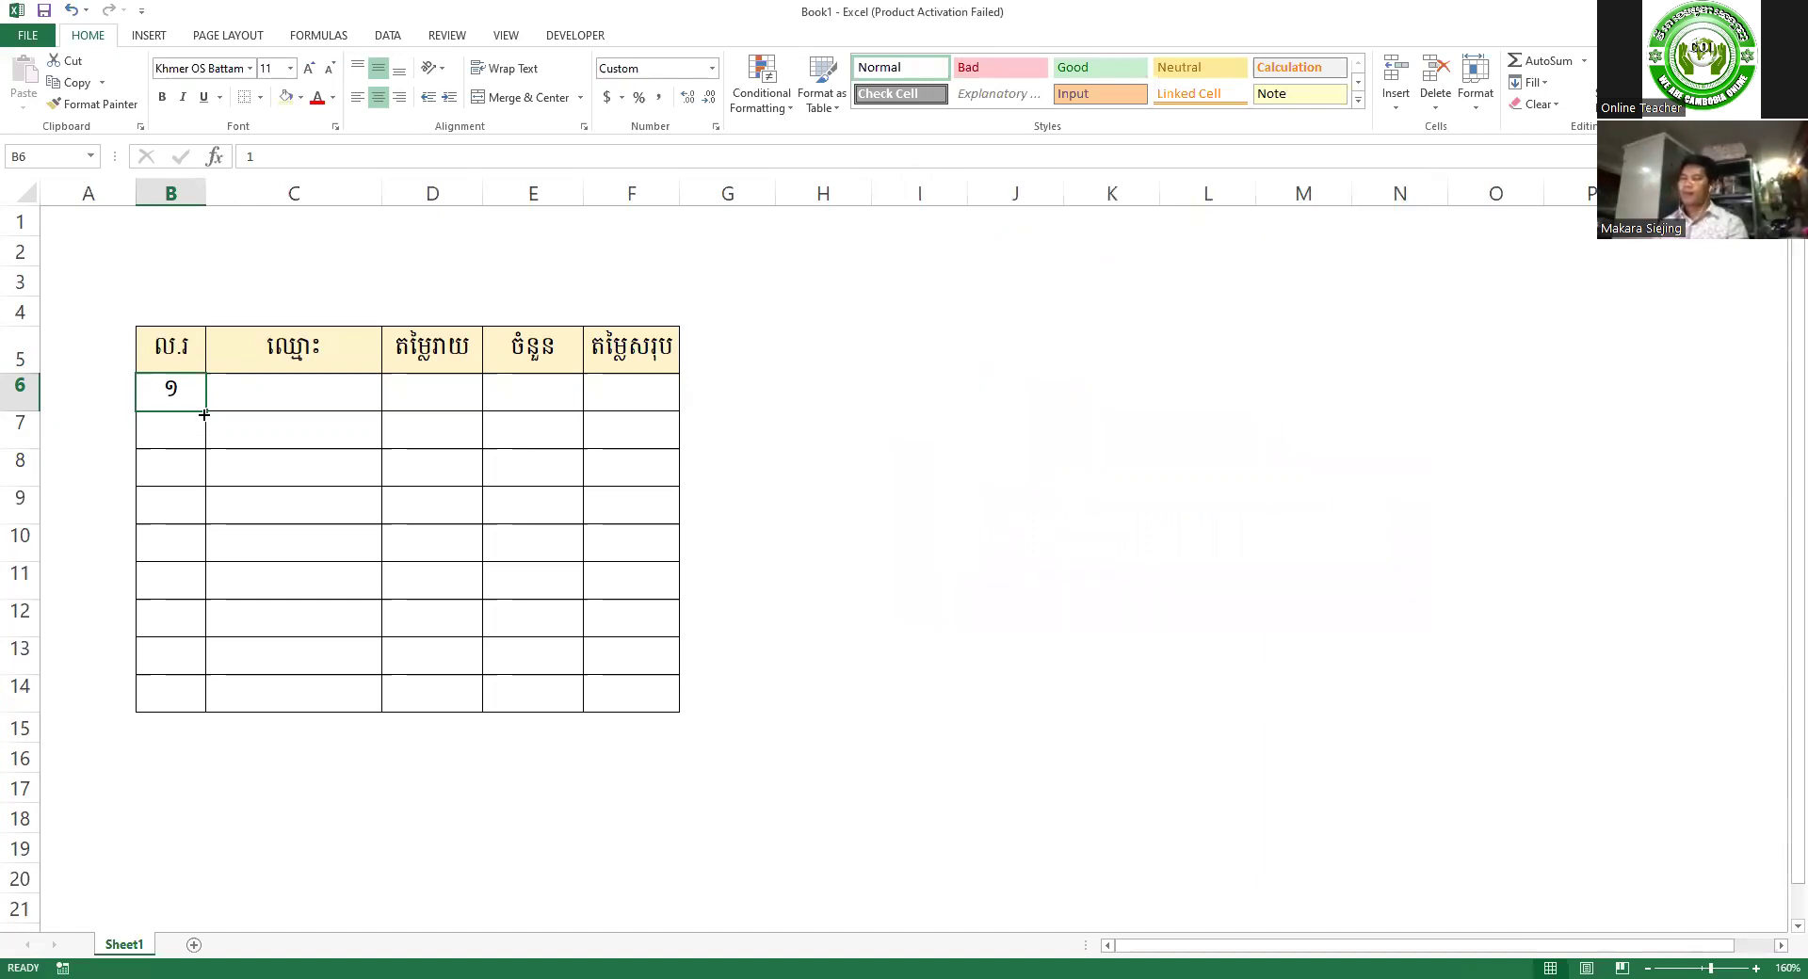
# - Try filling ១ from B6 down to B14, then undo the fill
pyautogui.moveTo(205, 411); pyautogui.dragTo(200, 701)
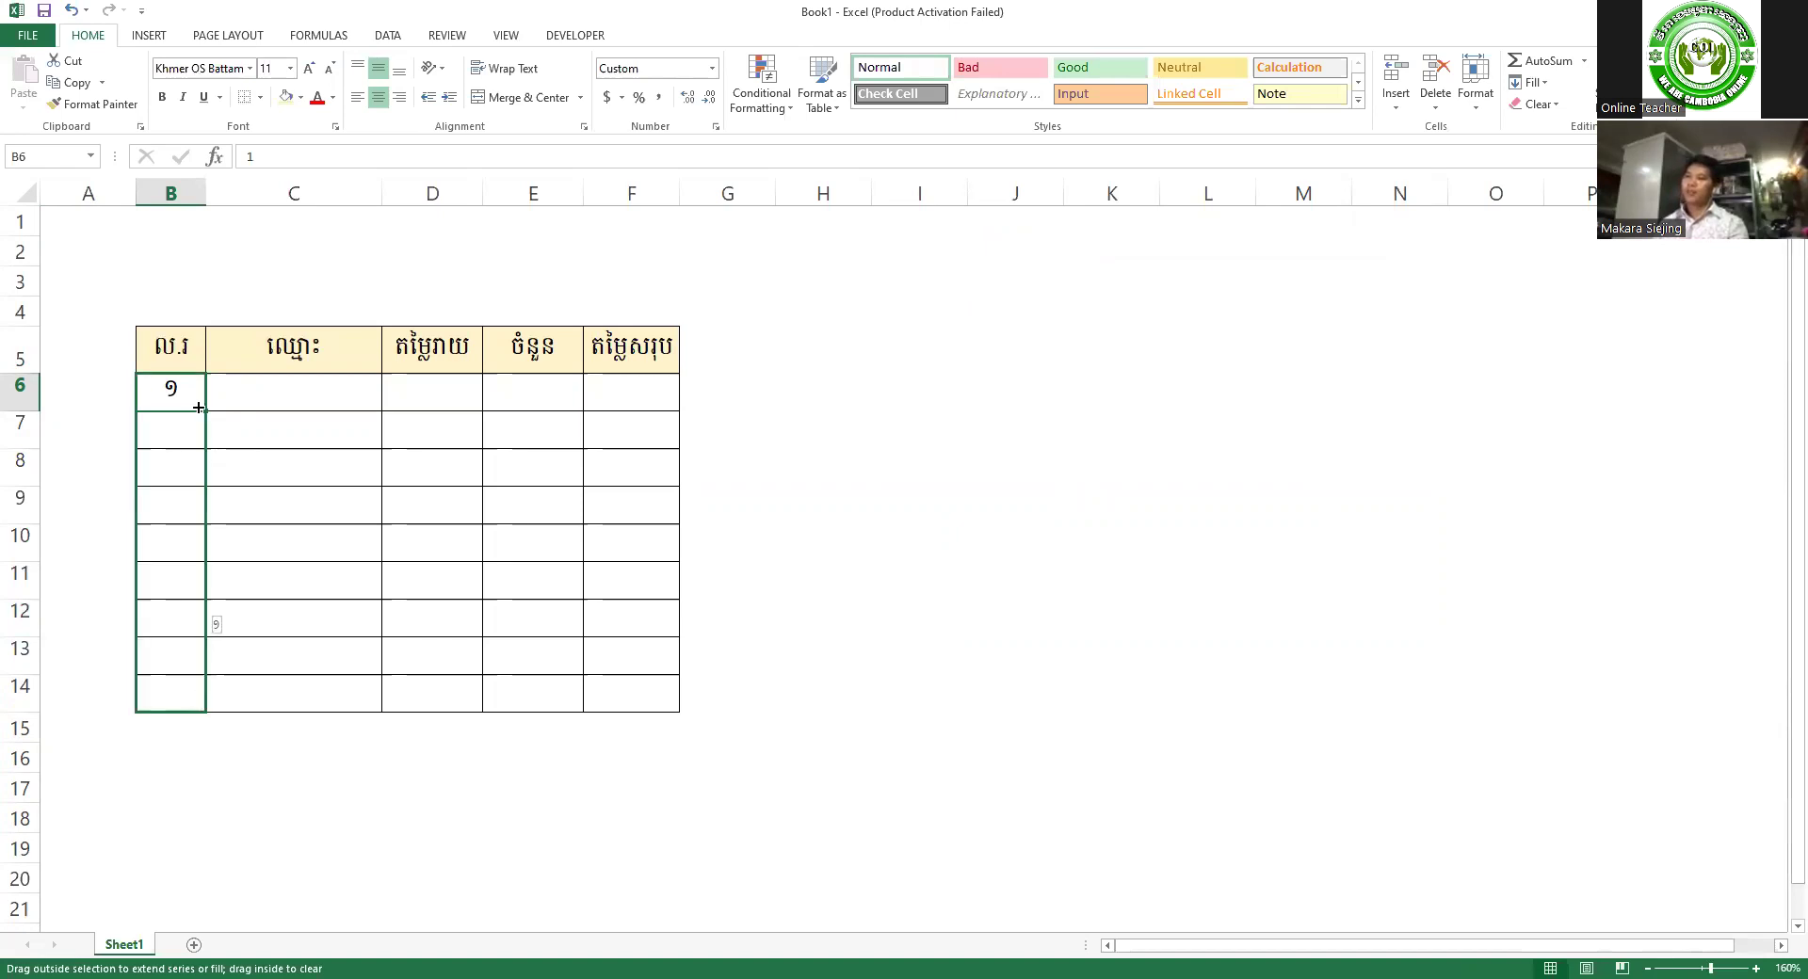
pyautogui.moveTo(199, 407); pyautogui.dragTo(201, 411)
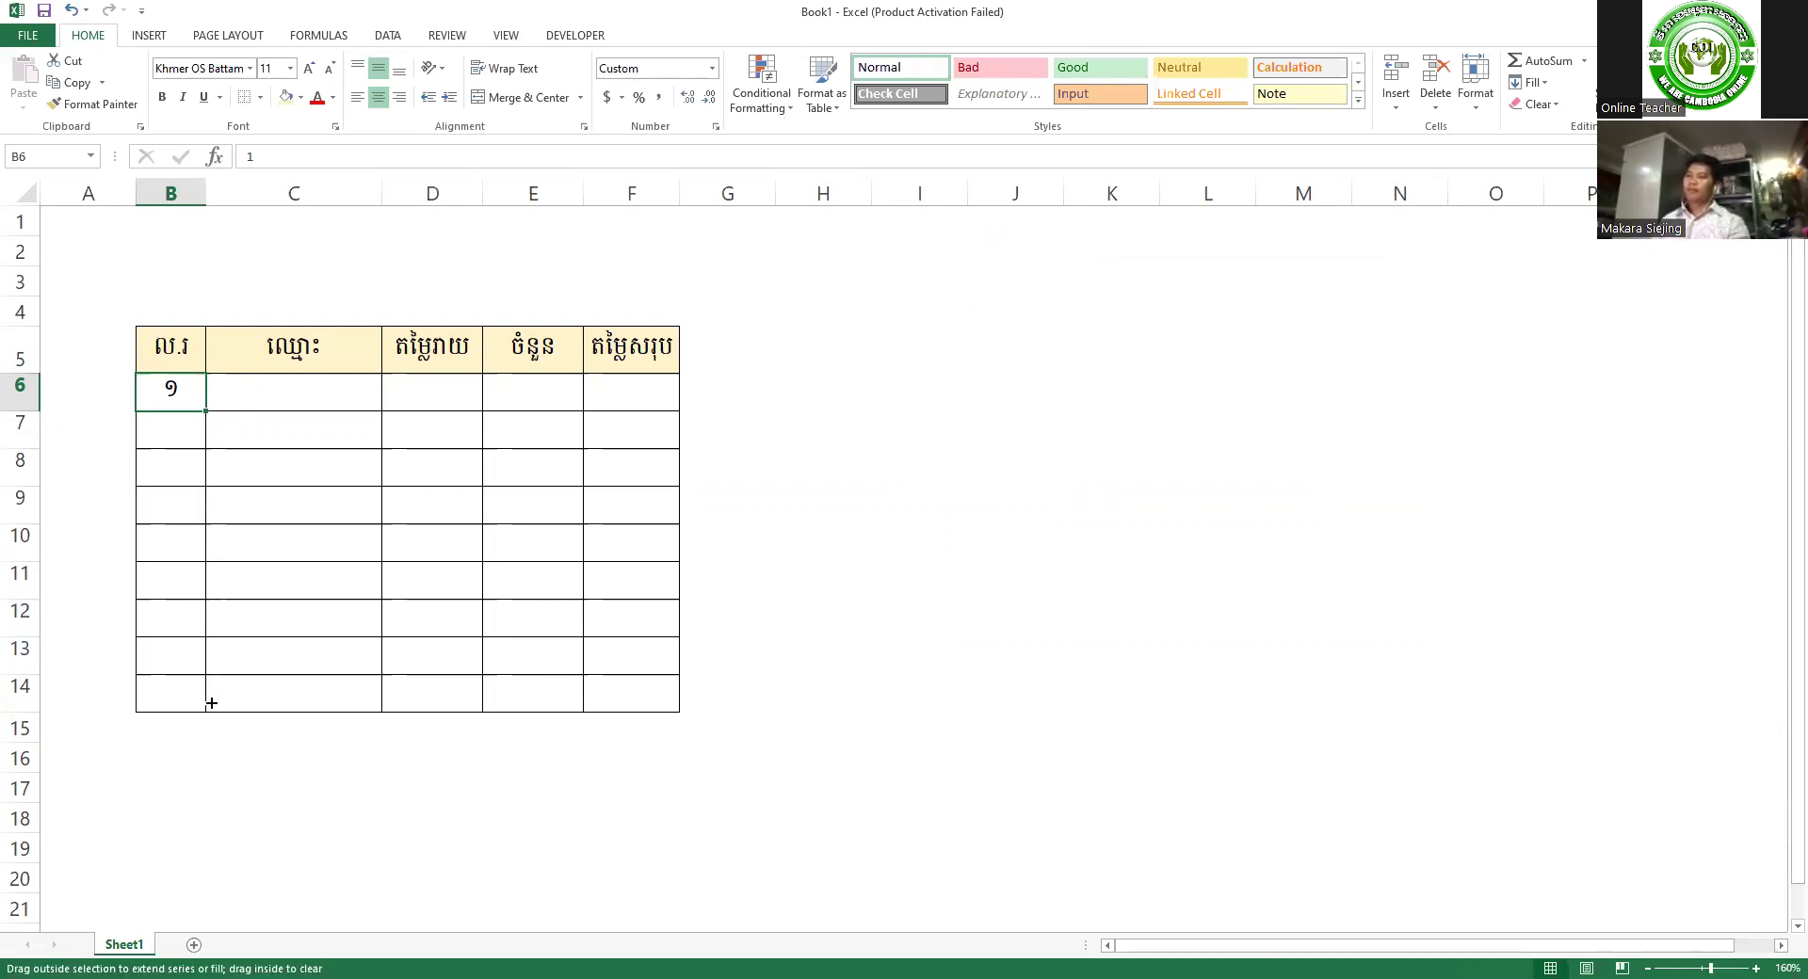
pyautogui.moveTo(211, 703); pyautogui.dragTo(212, 704)
pyautogui.hotkey('ctrl', 'z')
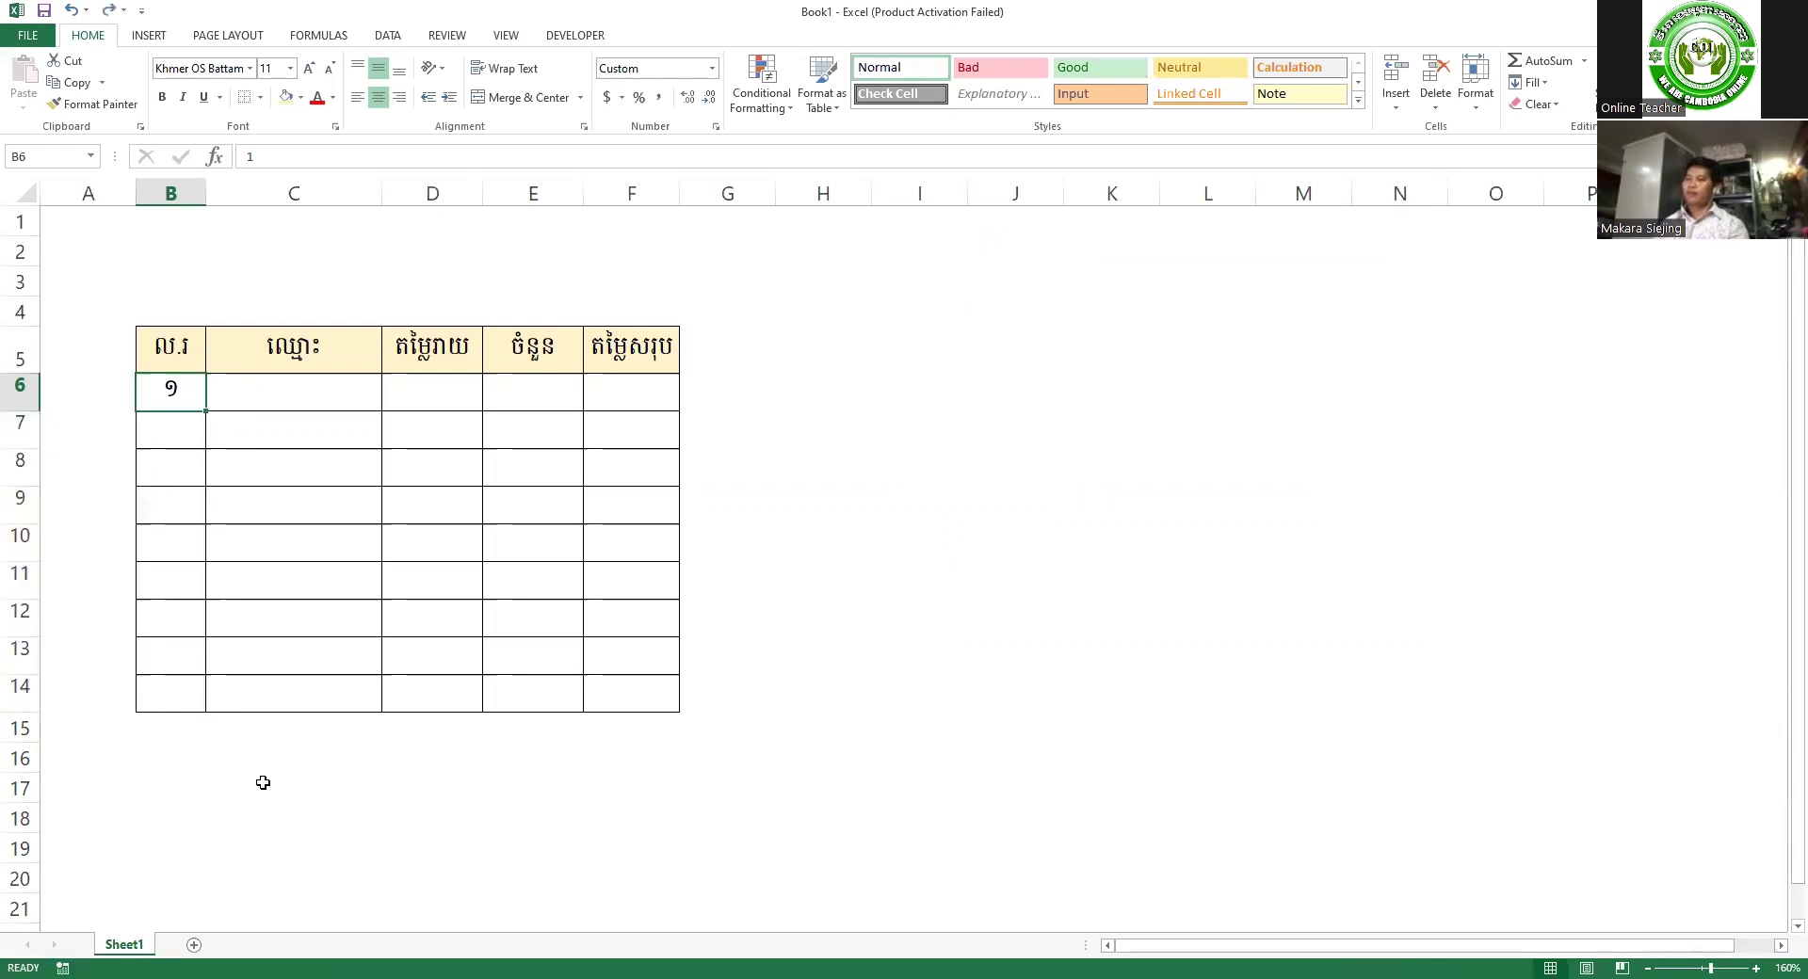
pyautogui.click(262, 770)
pyautogui.click(264, 784)
# - Enter ២ in B7, centred horizontally and vertically
pyautogui.click(172, 426)
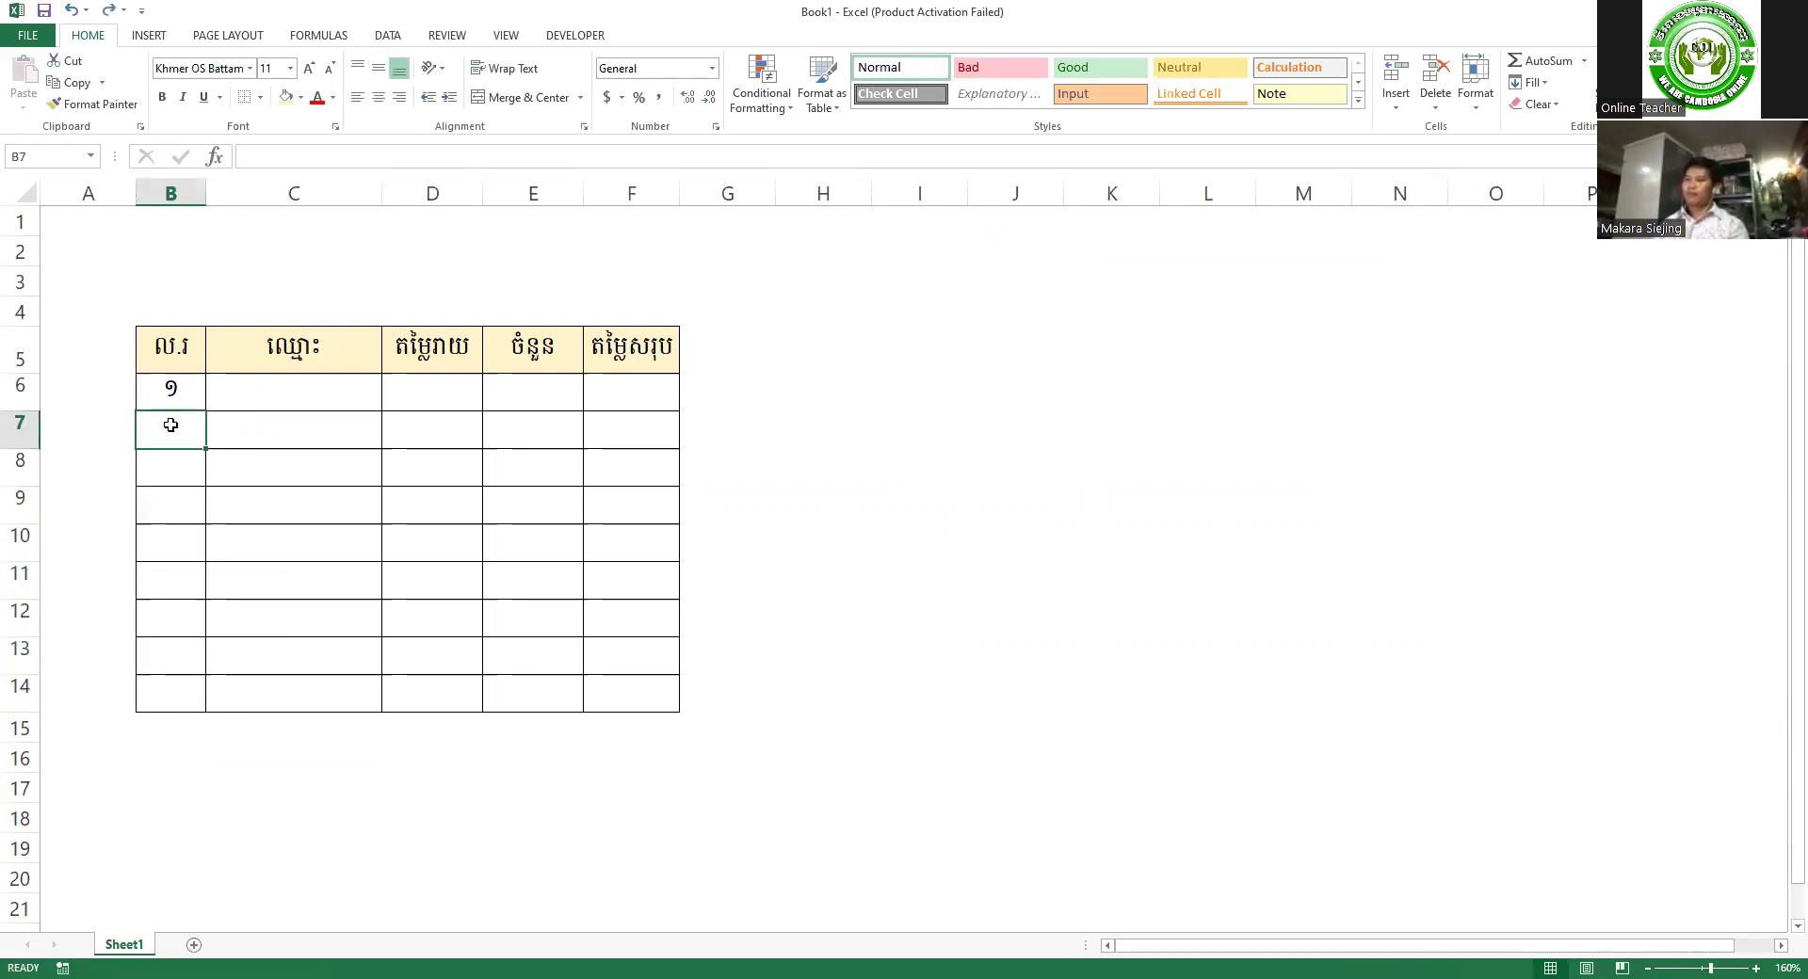
pyautogui.write('២')
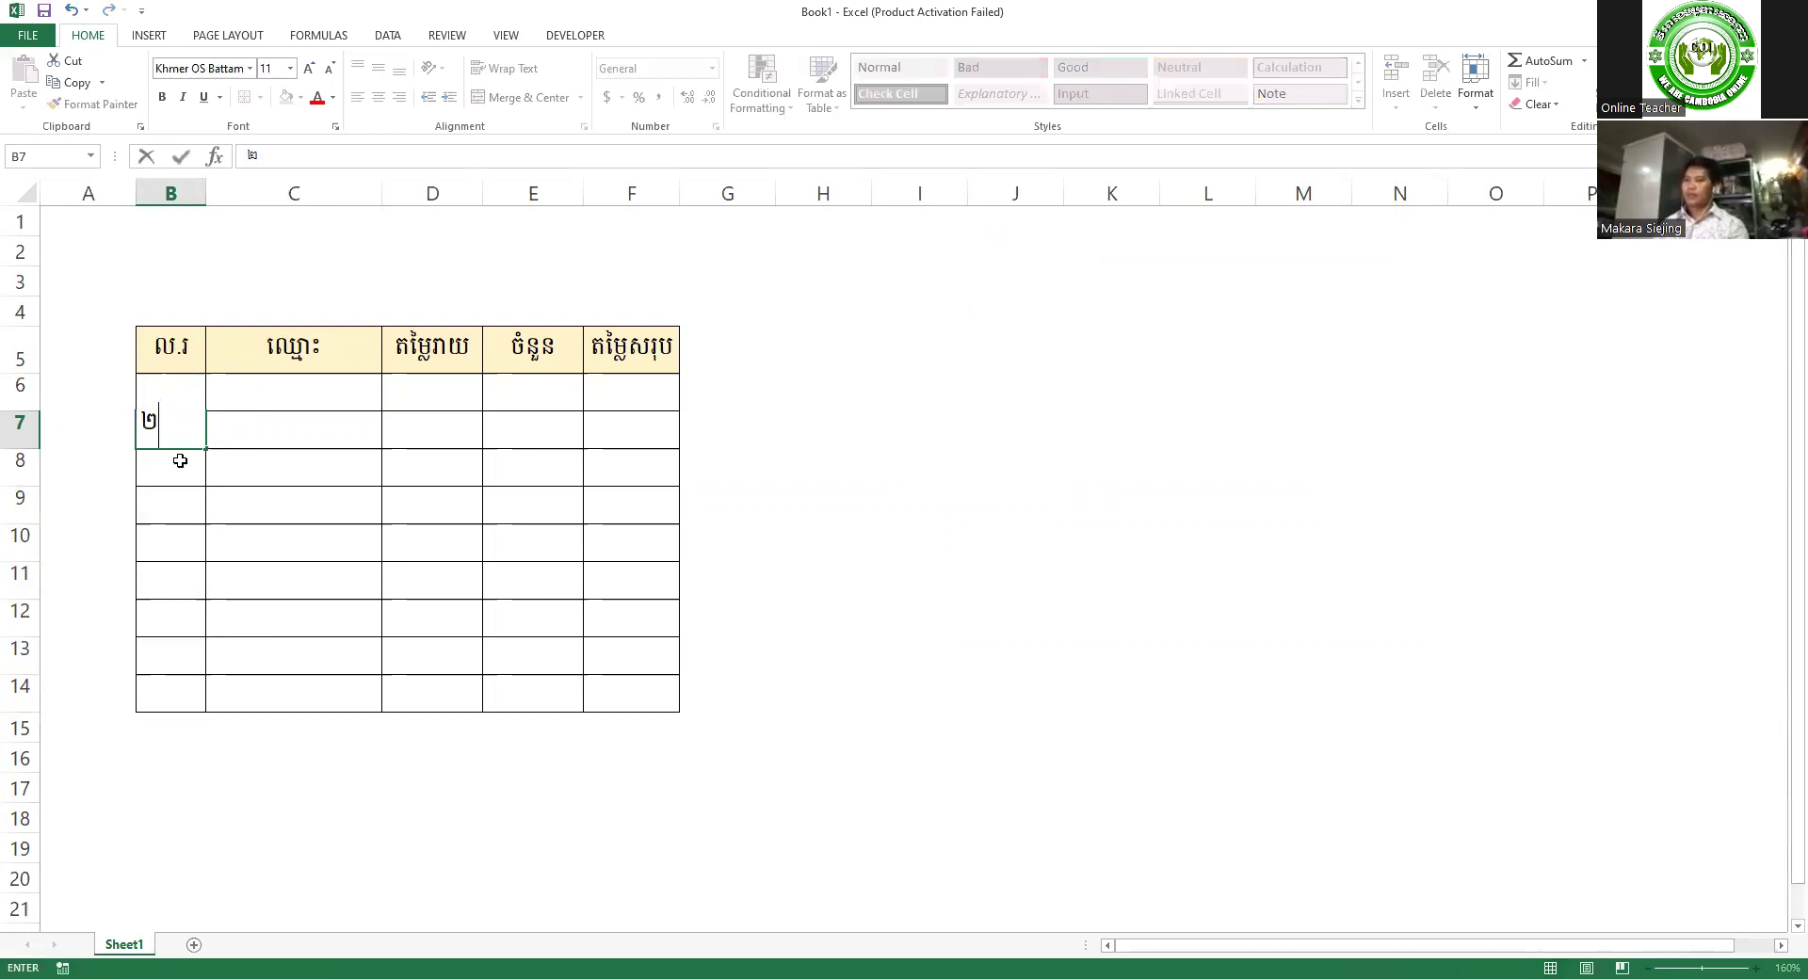
pyautogui.click(194, 490)
pyautogui.click(188, 427)
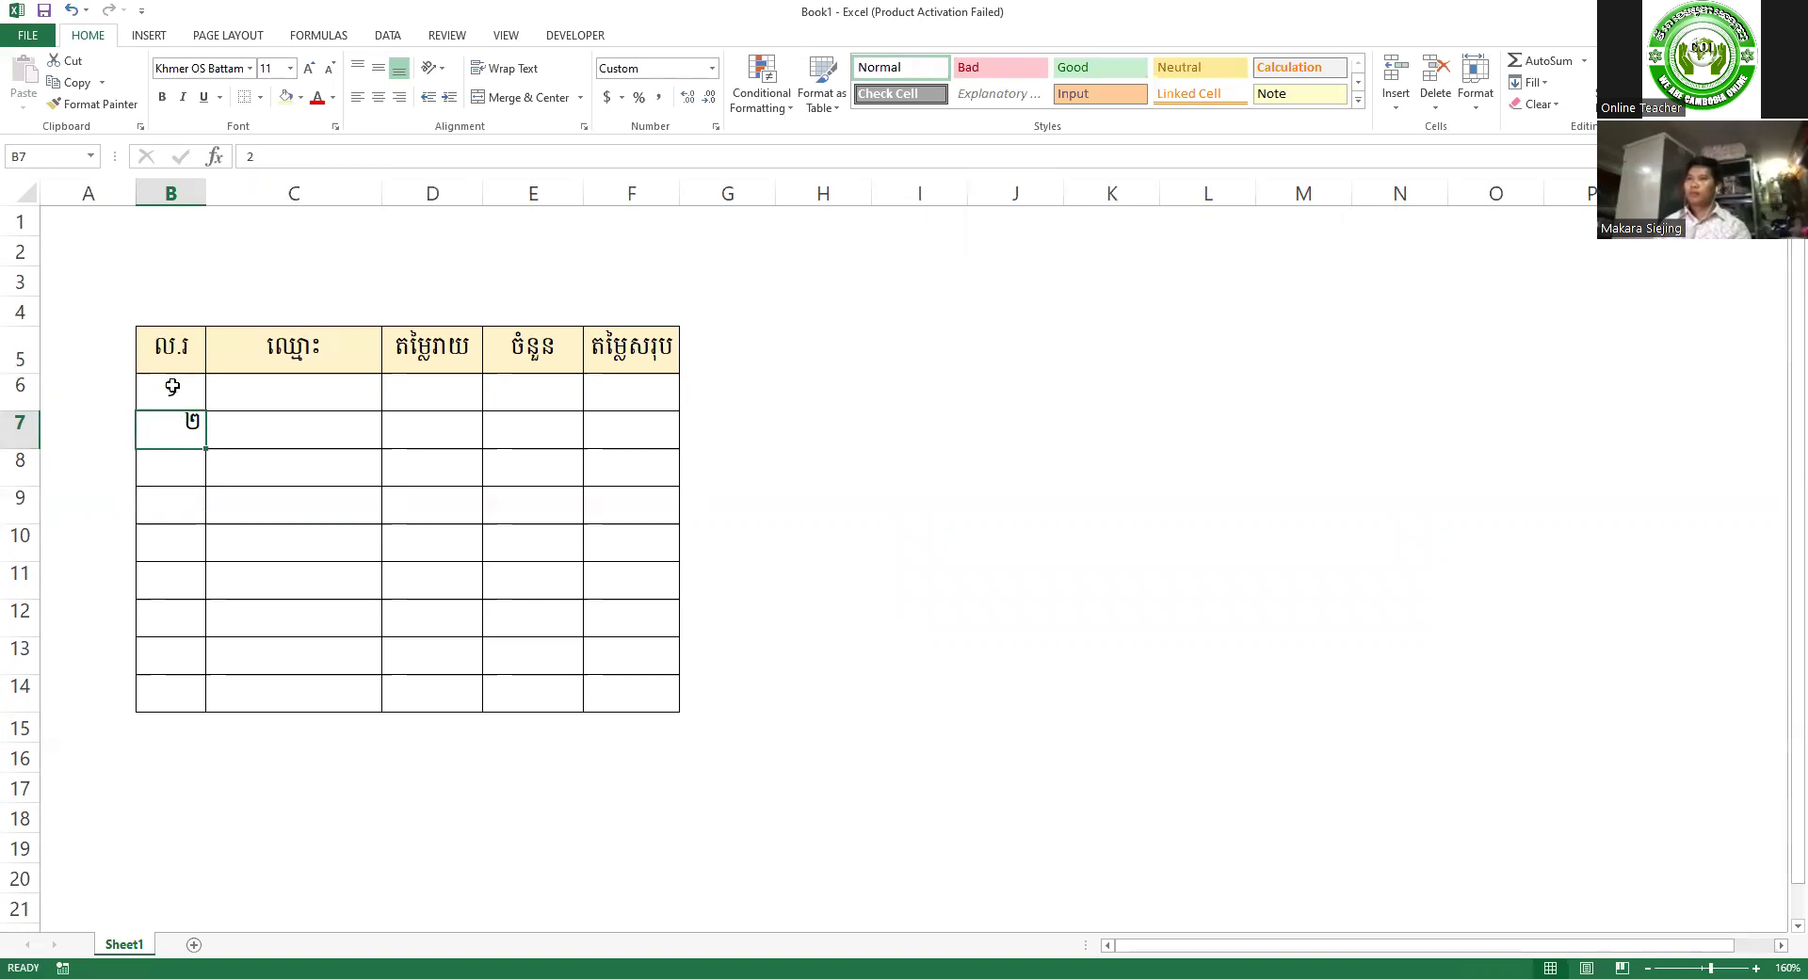
pyautogui.click(375, 100)
pyautogui.click(377, 70)
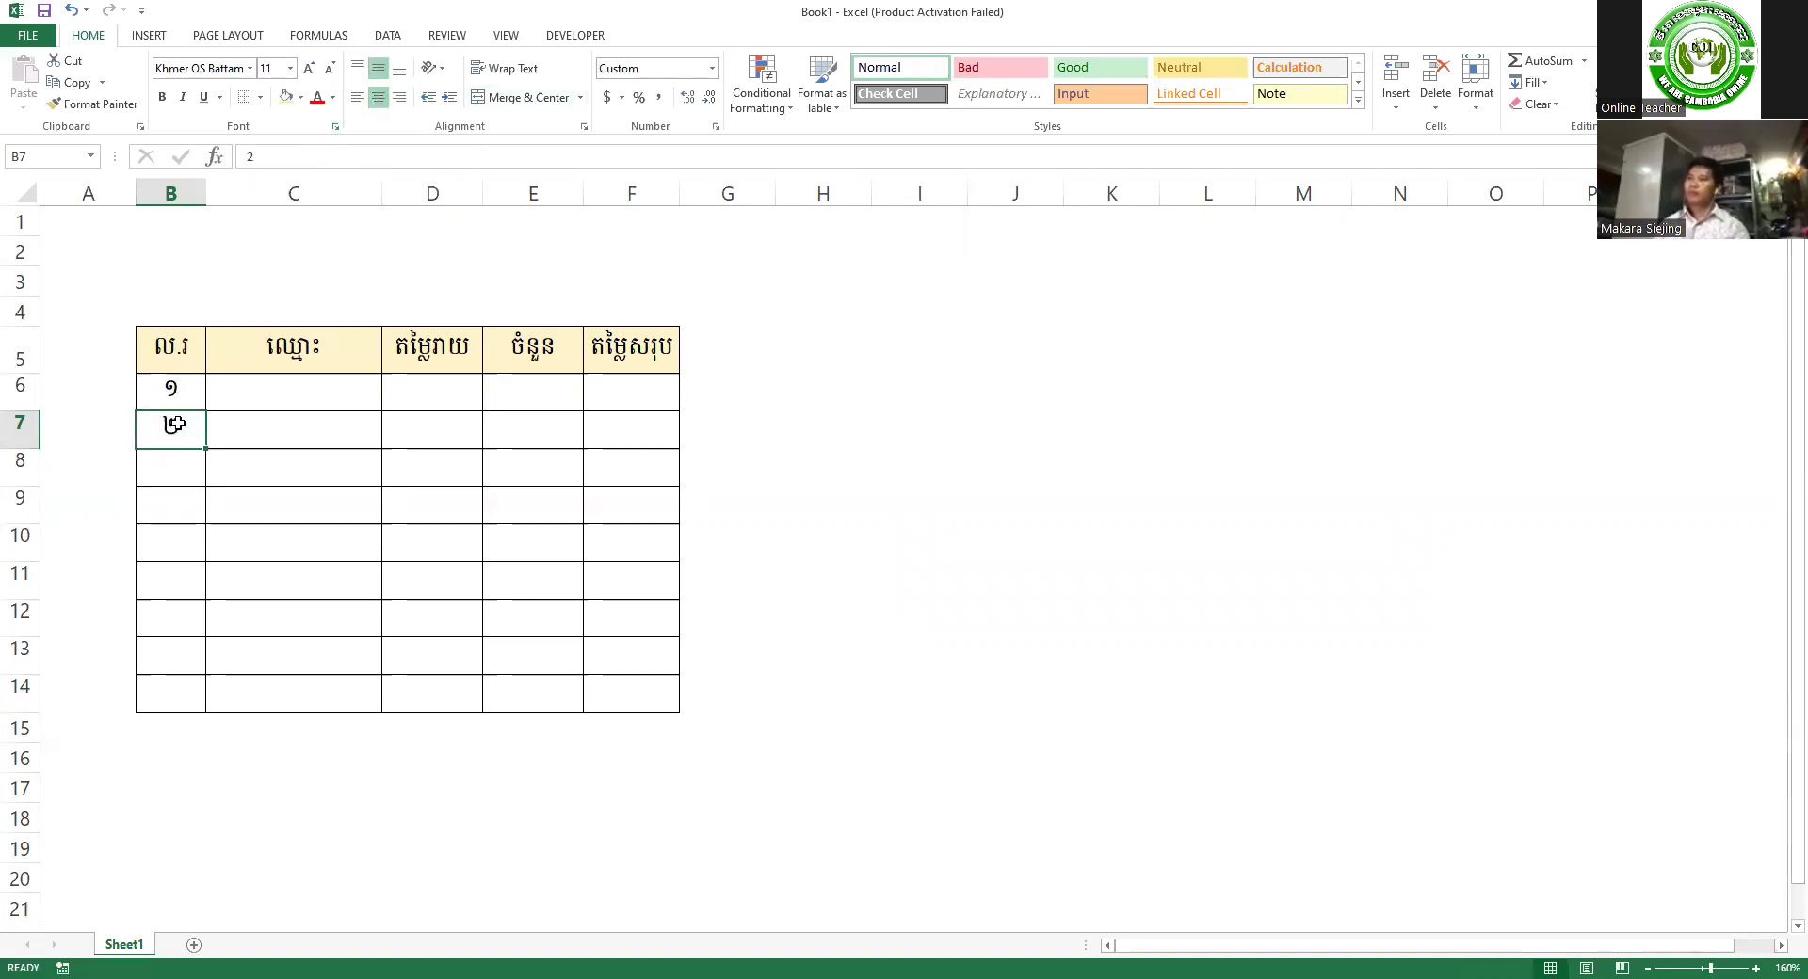
# - Fill B6:B7 down to B14 as 1 to 9, then undo it
pyautogui.click(170, 385)
pyautogui.moveTo(170, 385)
pyautogui.mouseDown()
pyautogui.moveTo(214, 449)
pyautogui.moveTo(189, 435)
pyautogui.mouseUp()
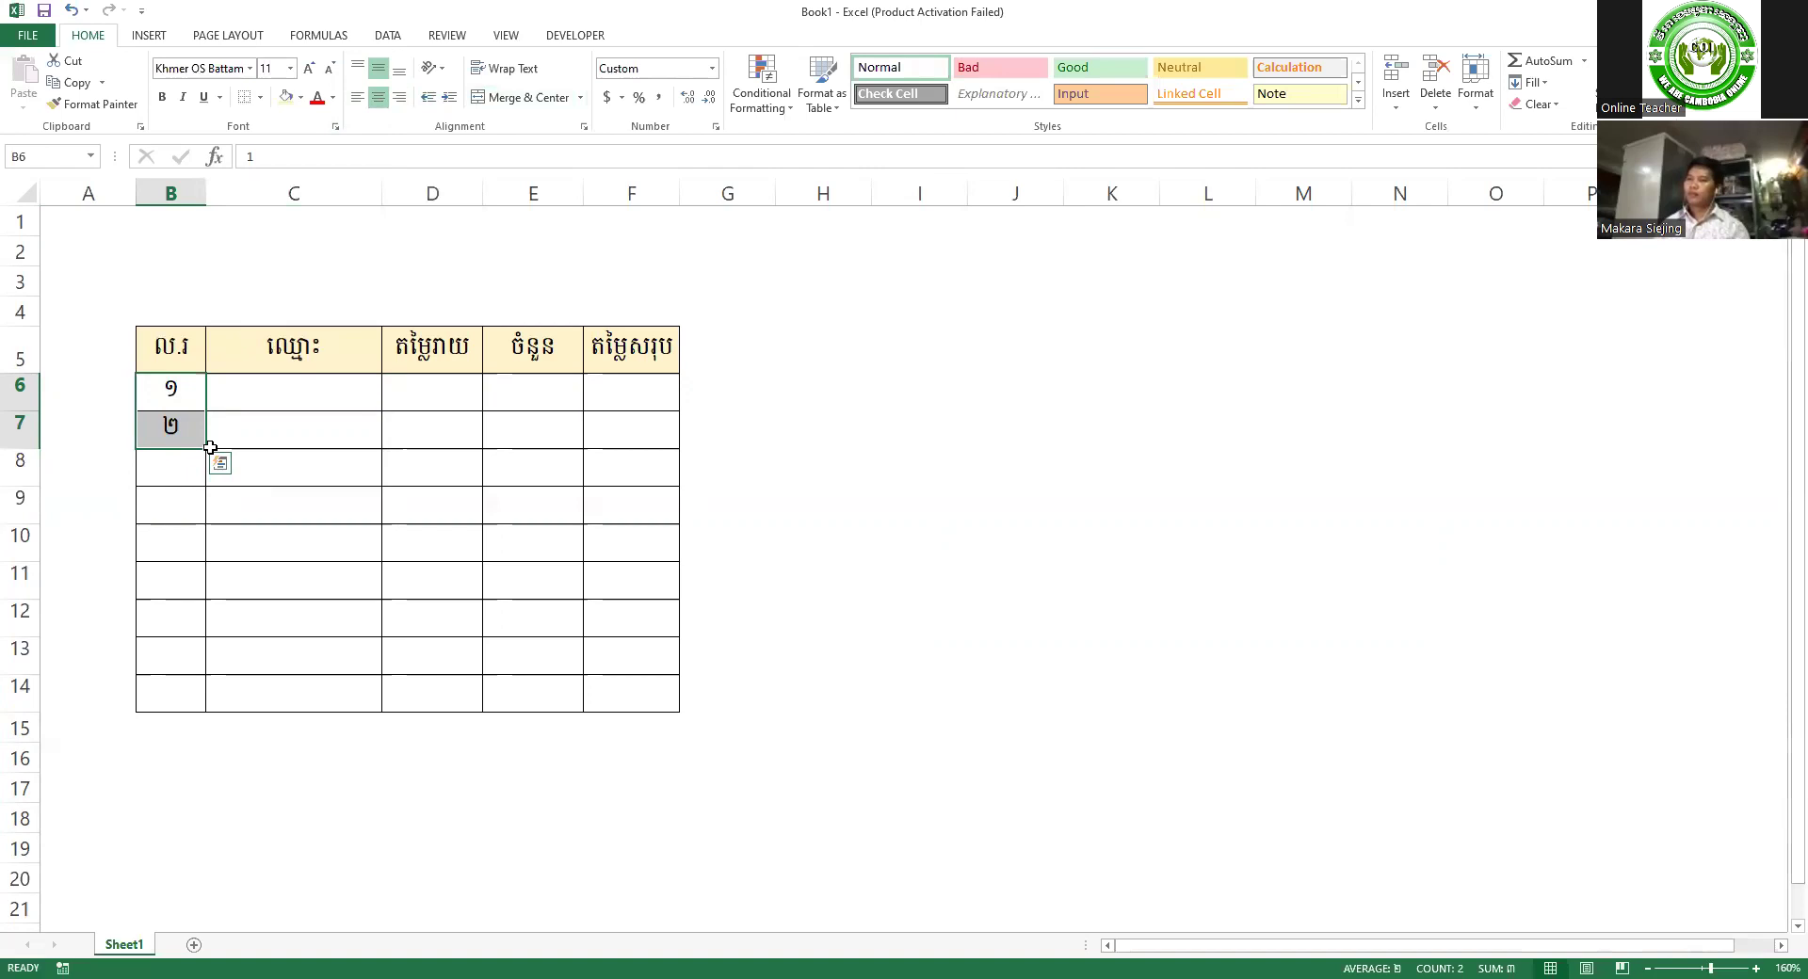
pyautogui.moveTo(205, 449); pyautogui.dragTo(201, 456)
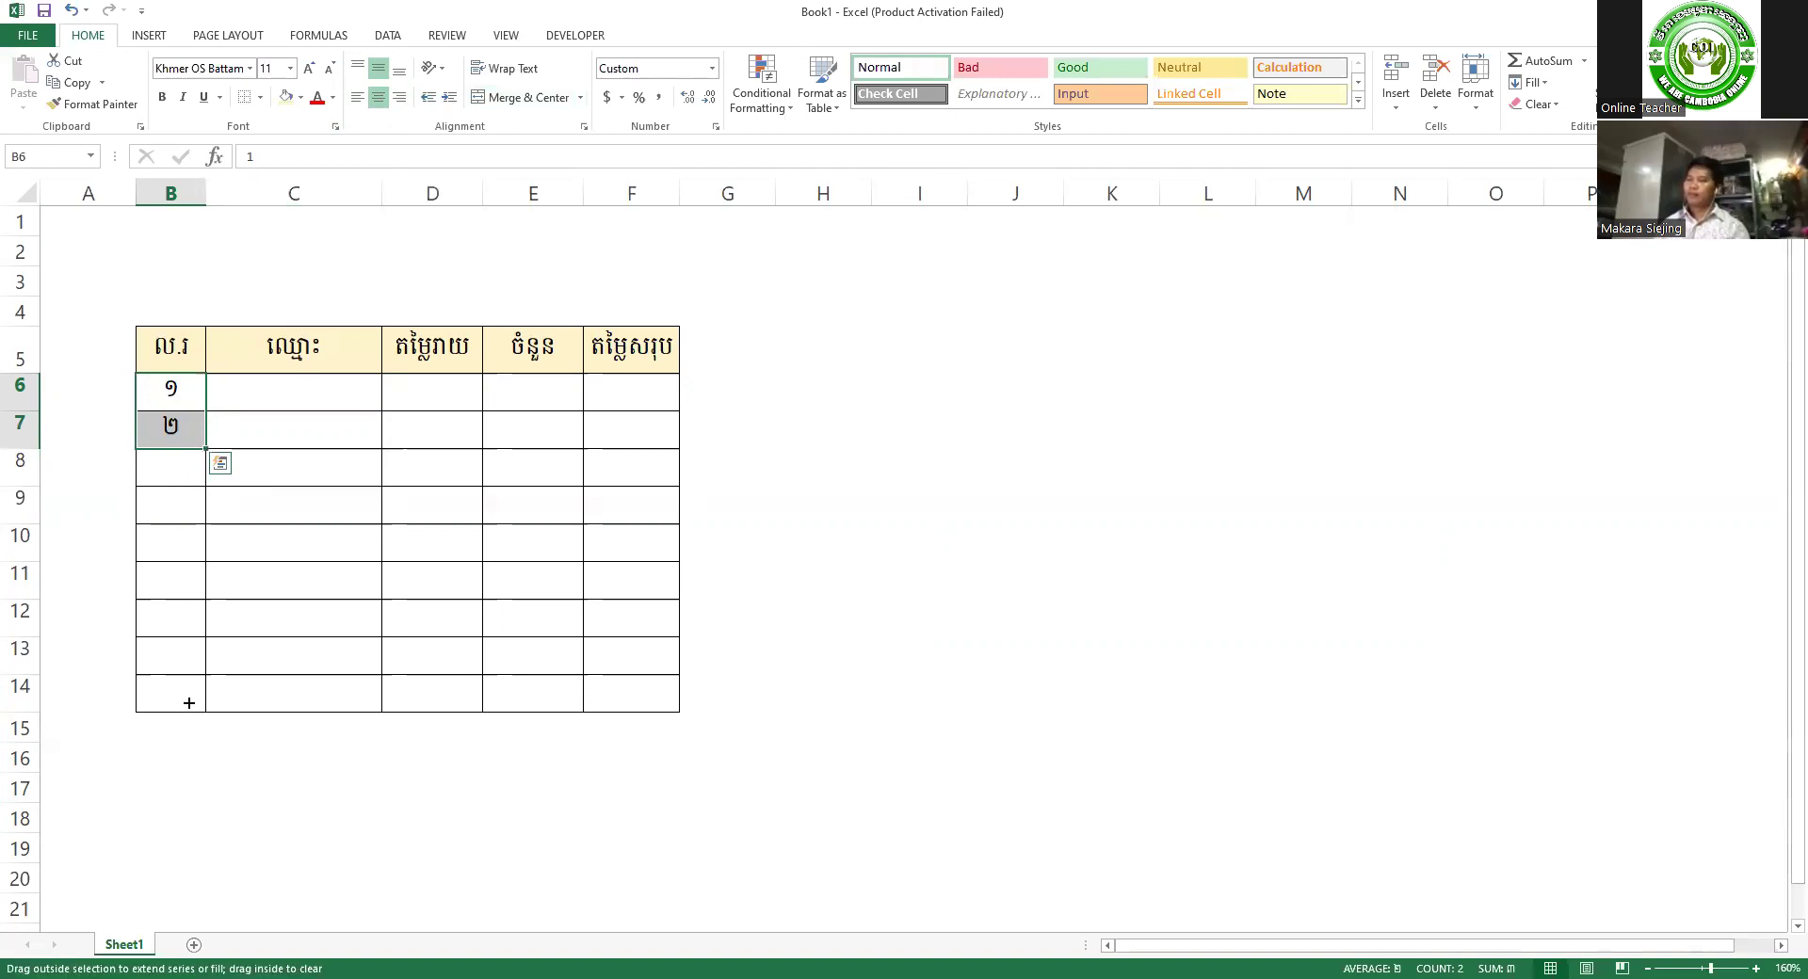
pyautogui.moveTo(188, 702); pyautogui.dragTo(189, 704)
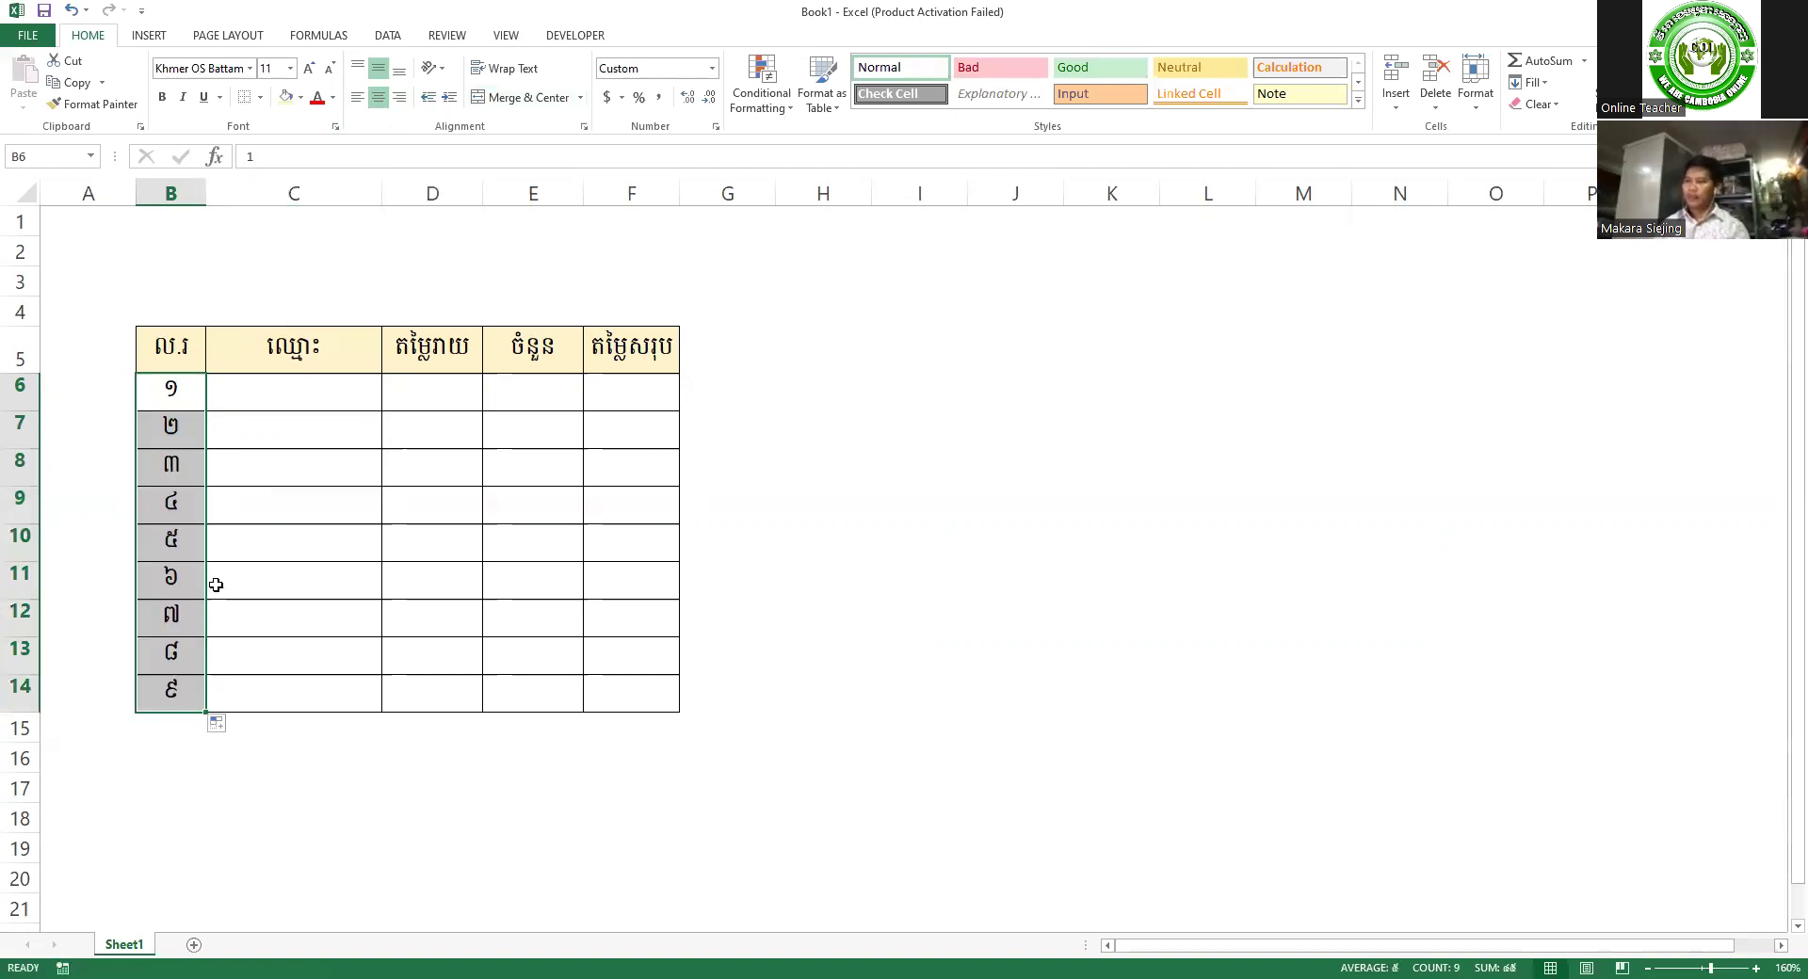
pyautogui.hotkey('ctrl', 'z')
pyautogui.click(177, 426)
# - Change the value in B7 to 3
pyautogui.write('3')
pyautogui.click(178, 529)
pyautogui.click(198, 432)
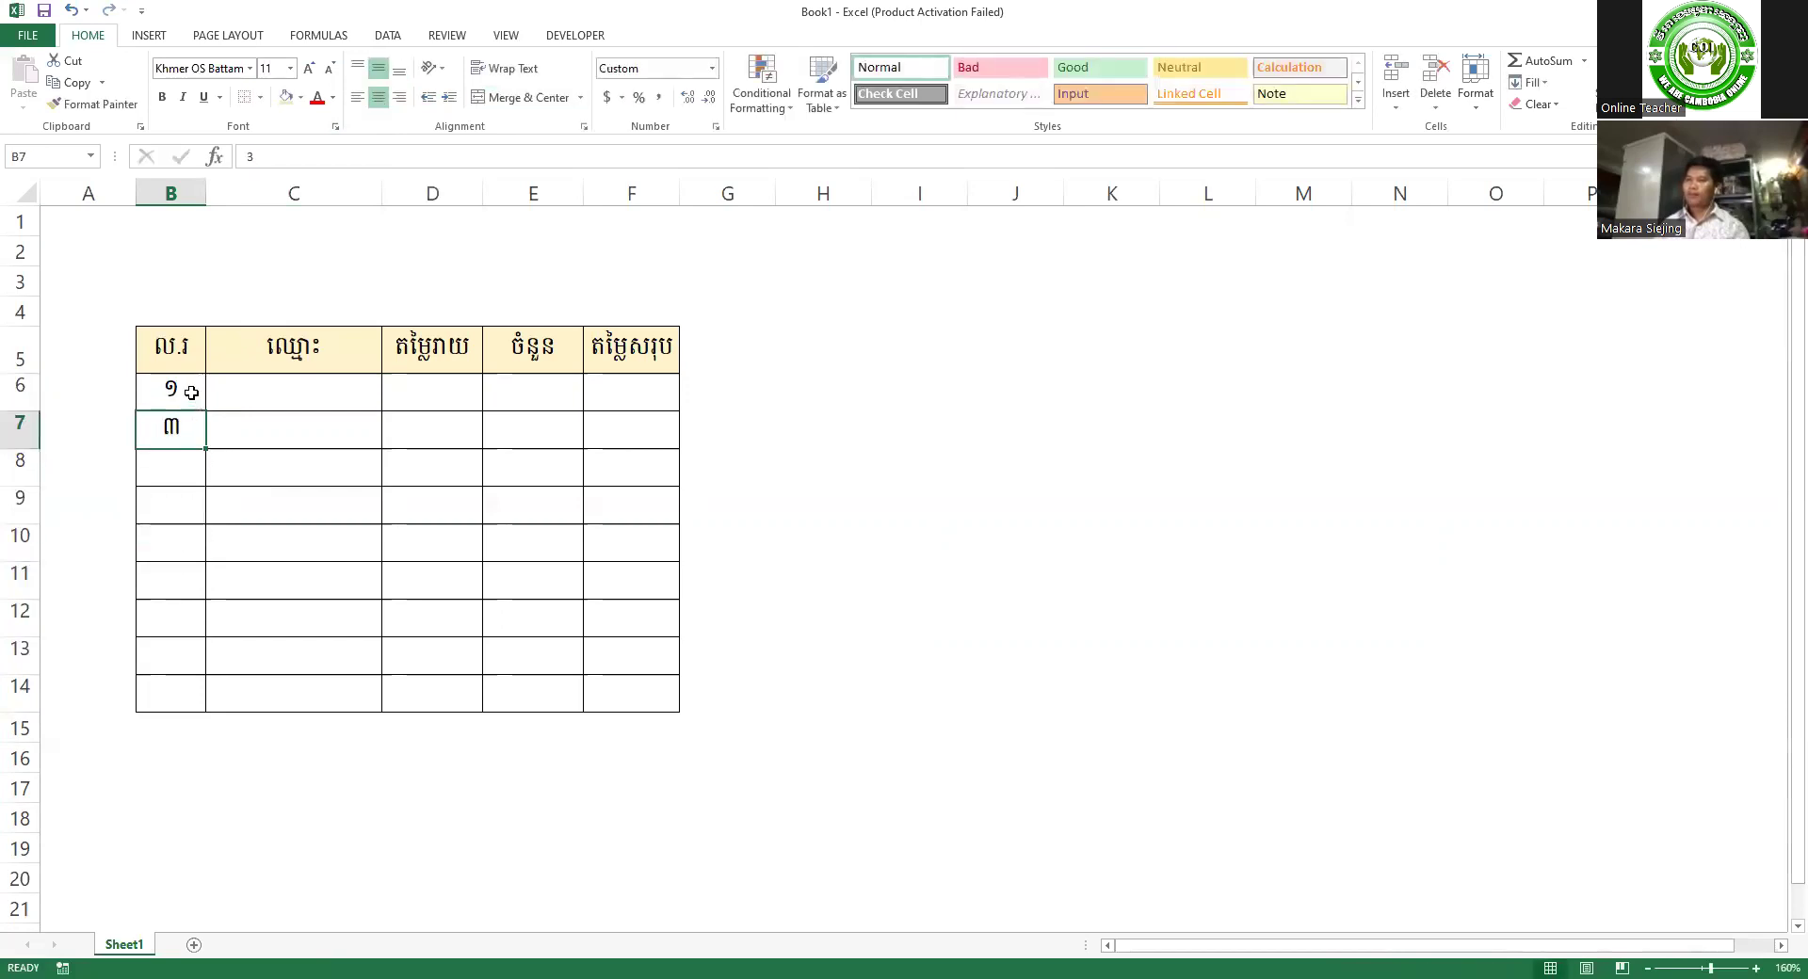
# - Fill B6:B7 down to B14 as an odd-number series, then undo it
pyautogui.click(192, 393)
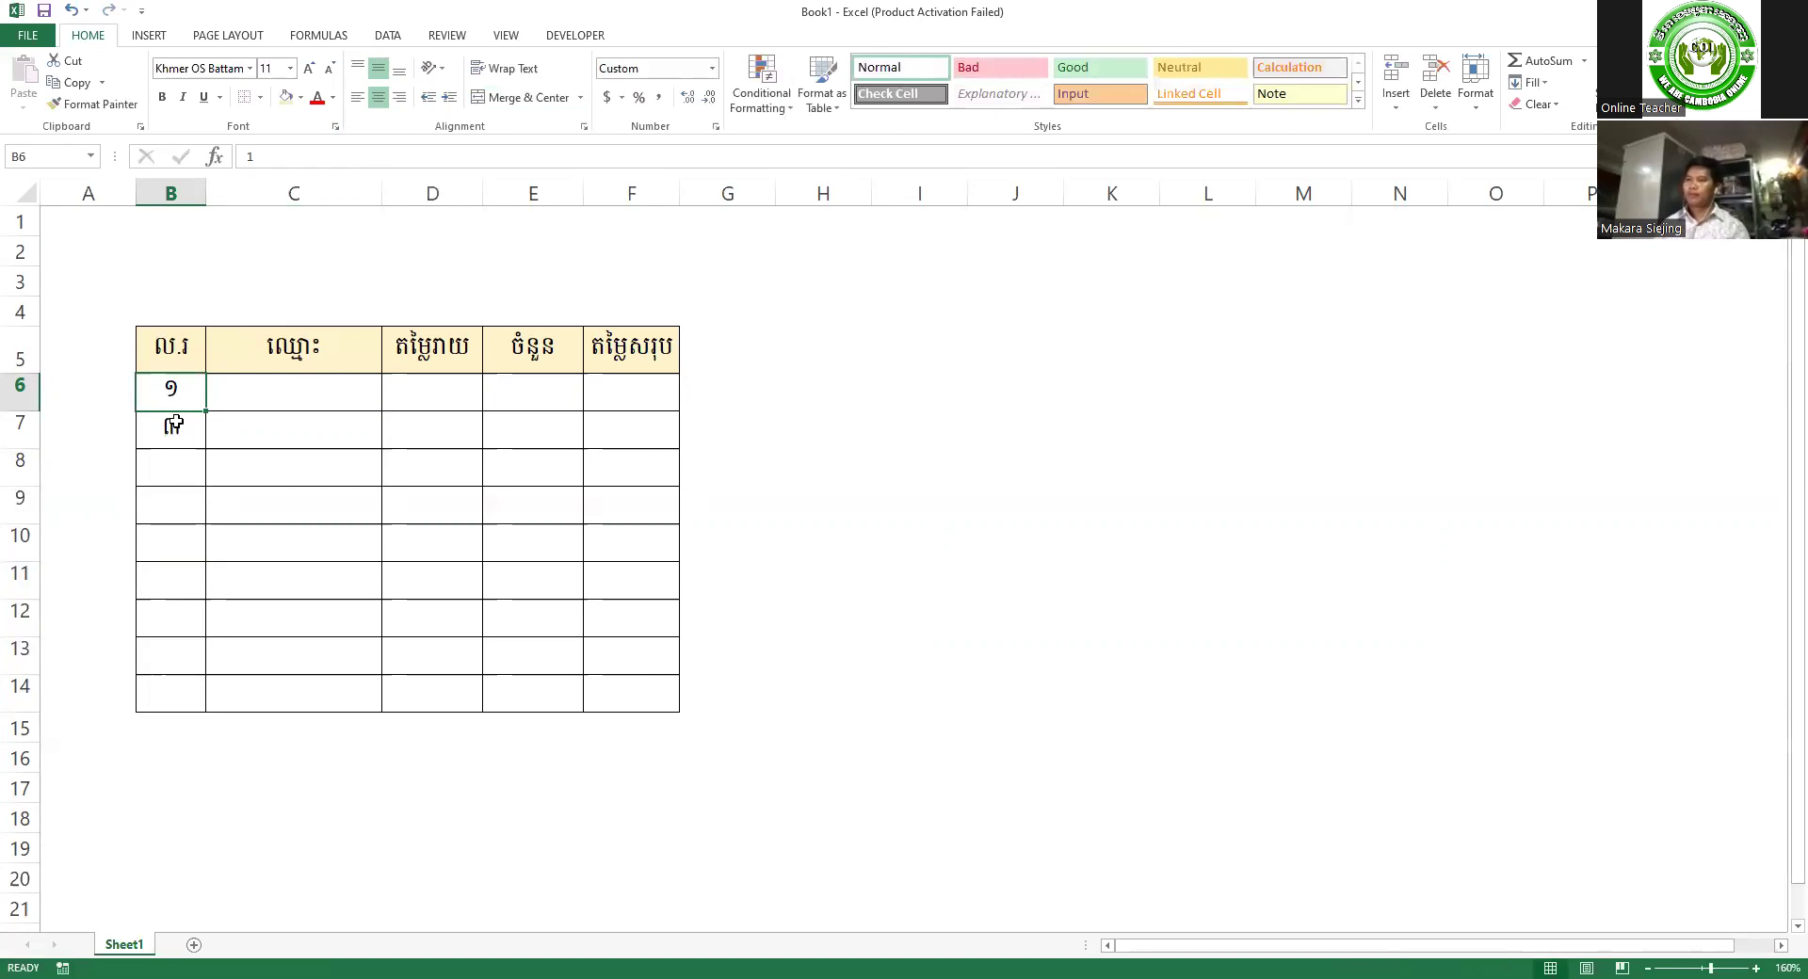
pyautogui.keyDown('shift'); pyautogui.click(175, 426); pyautogui.keyUp('shift')
pyautogui.moveTo(200, 465); pyautogui.dragTo(200, 465)
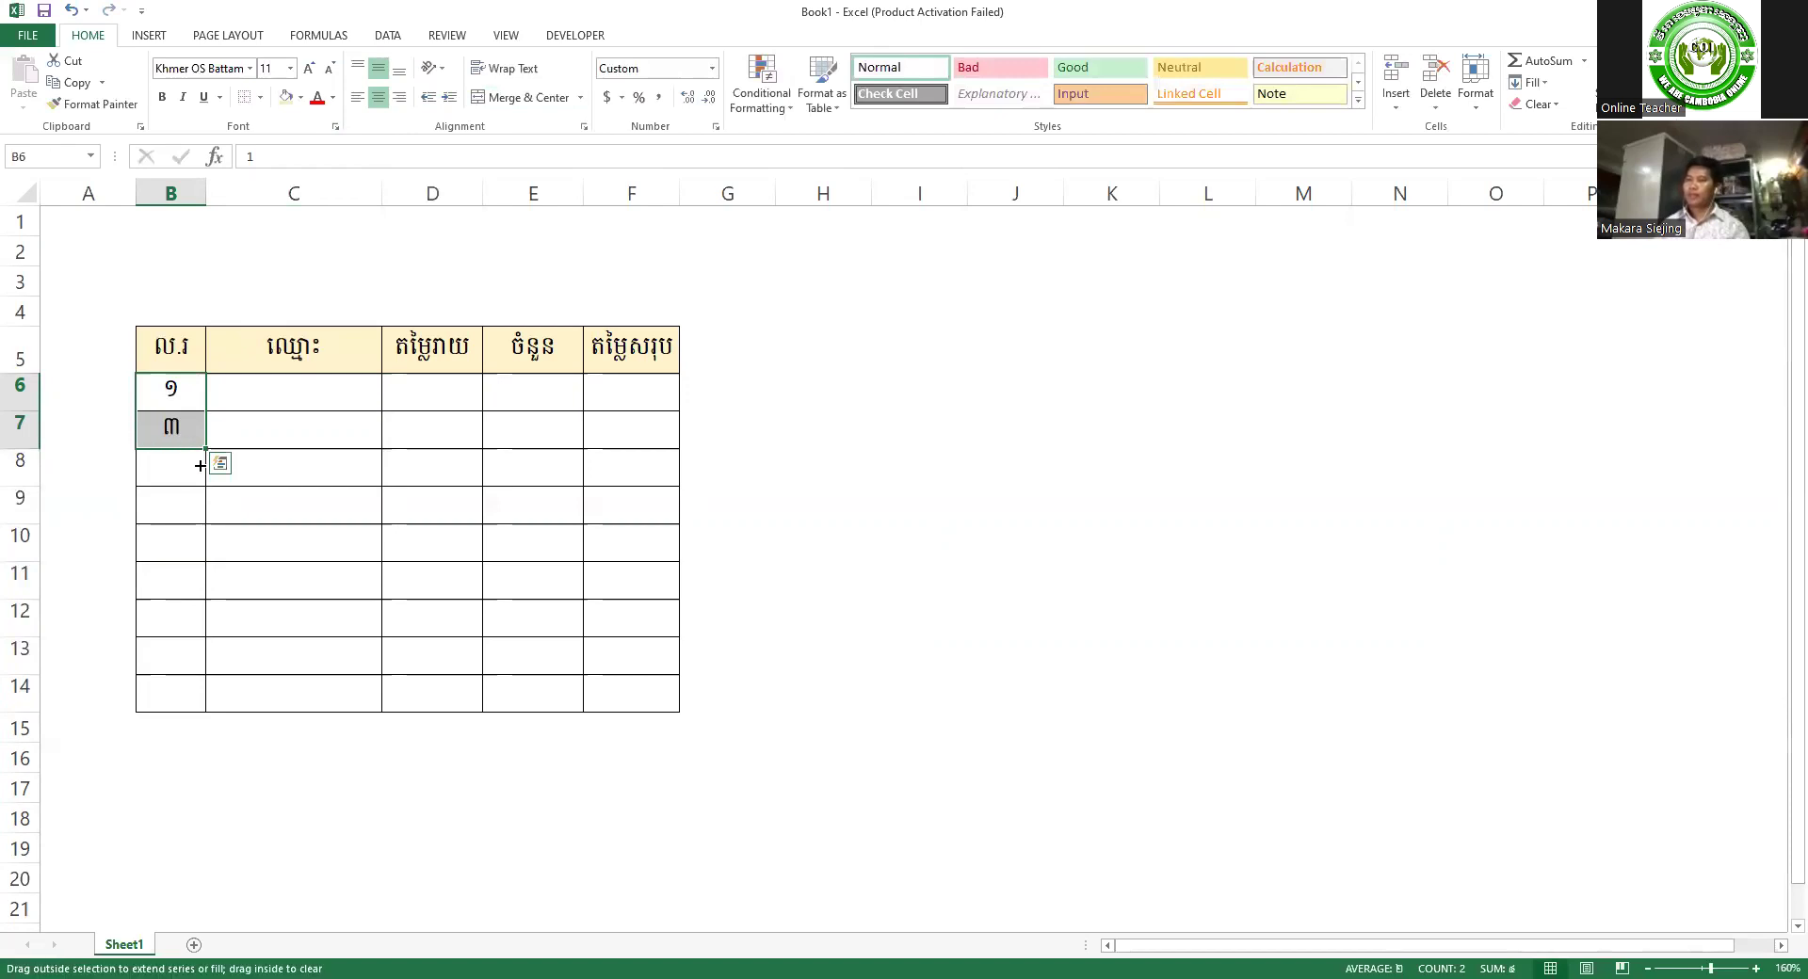
pyautogui.moveTo(174, 711); pyautogui.dragTo(174, 711)
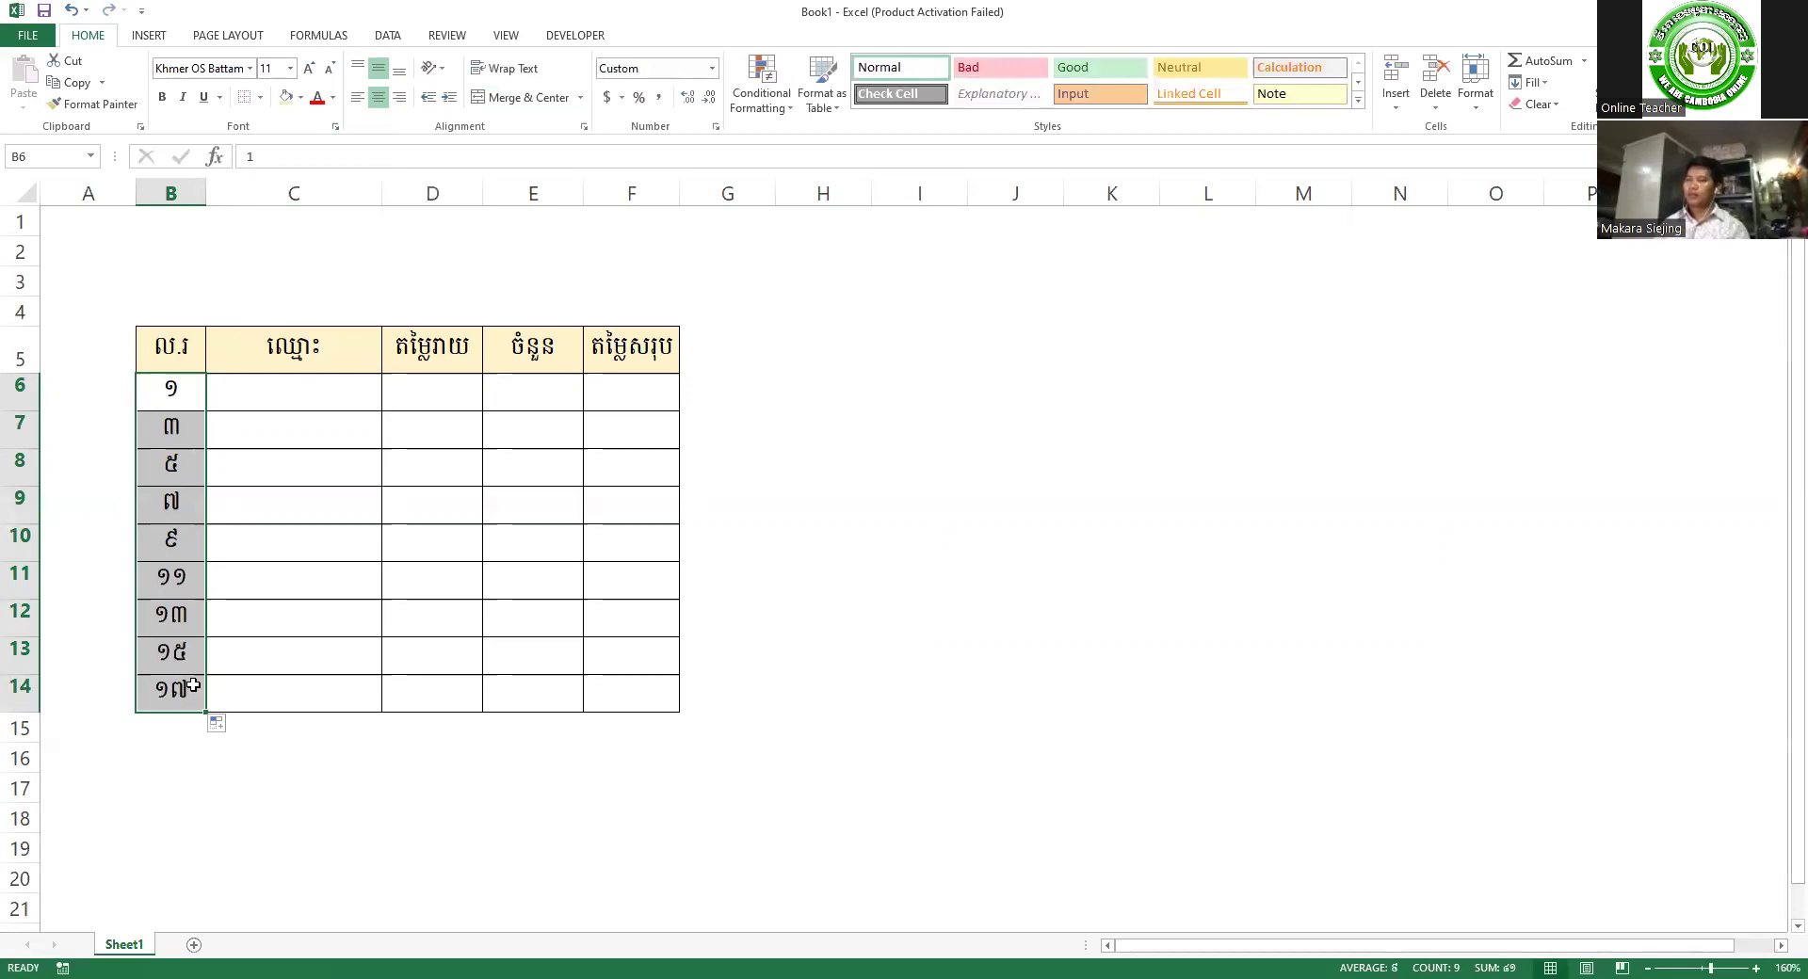
pyautogui.hotkey('ctrl', 'z')
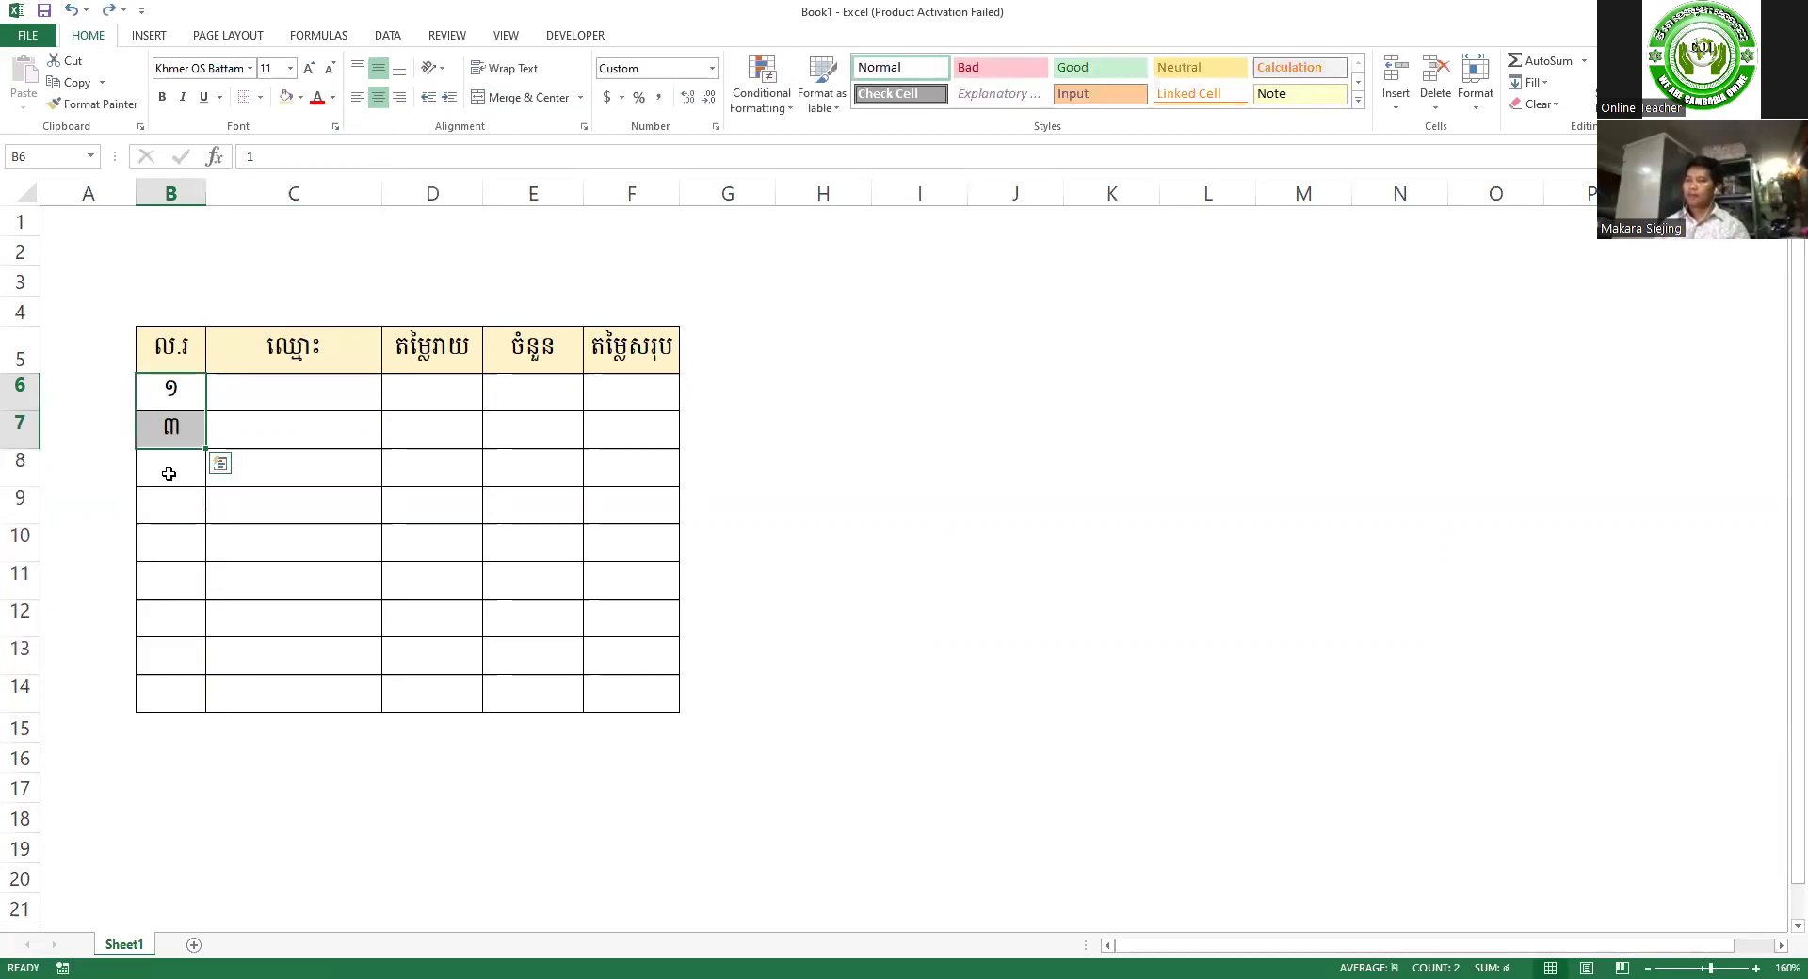
pyautogui.click(168, 474)
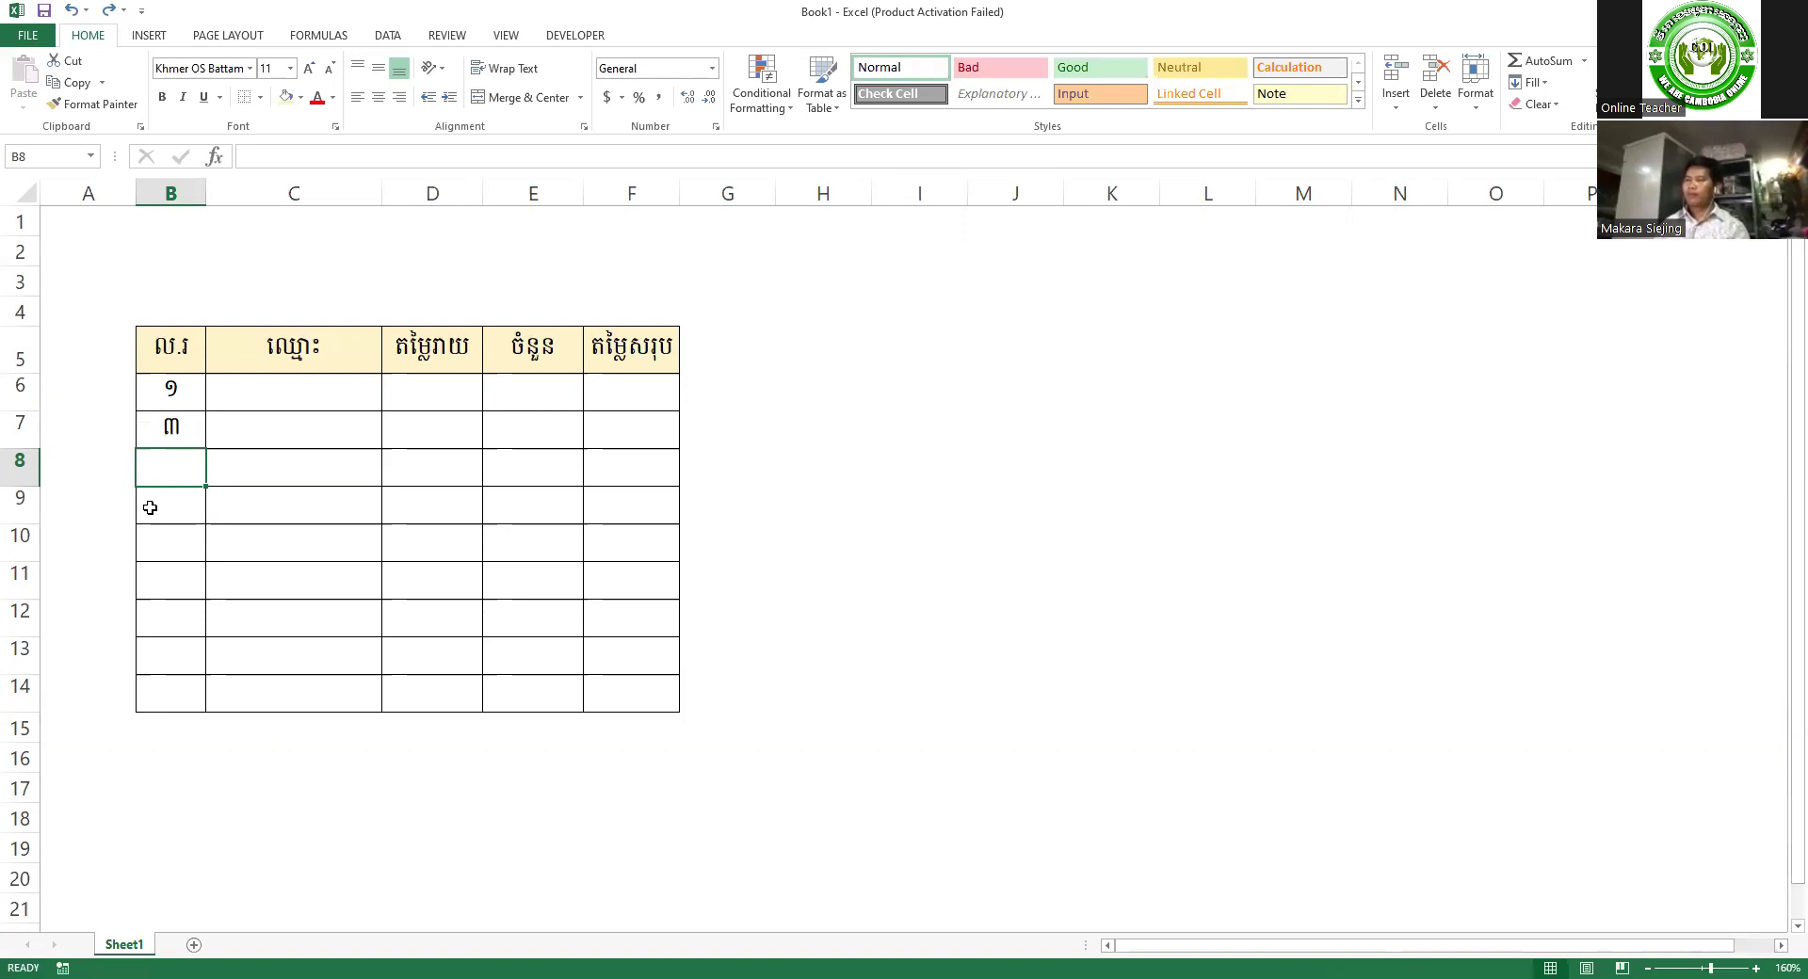
# - Replace the 3 in B7 with ២
pyautogui.click(178, 432)
pyautogui.doubleClick(178, 431)
pyautogui.press('BackSpace')
pyautogui.write('២')
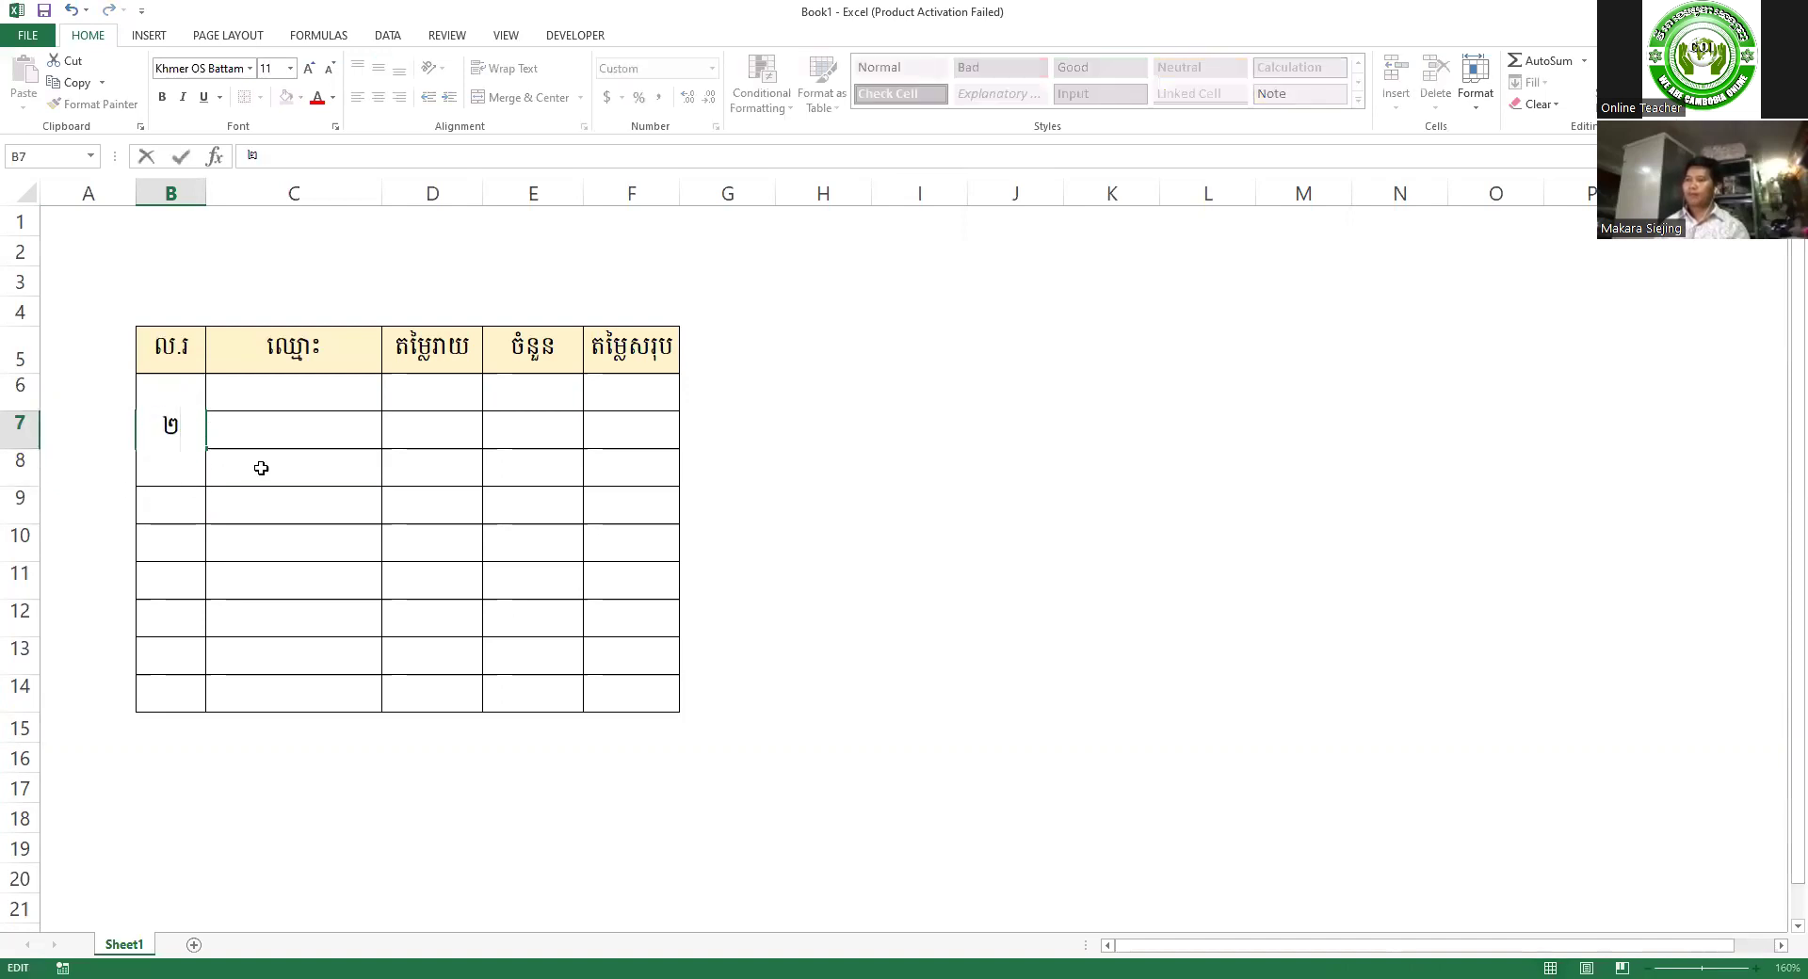
pyautogui.click(1001, 446)
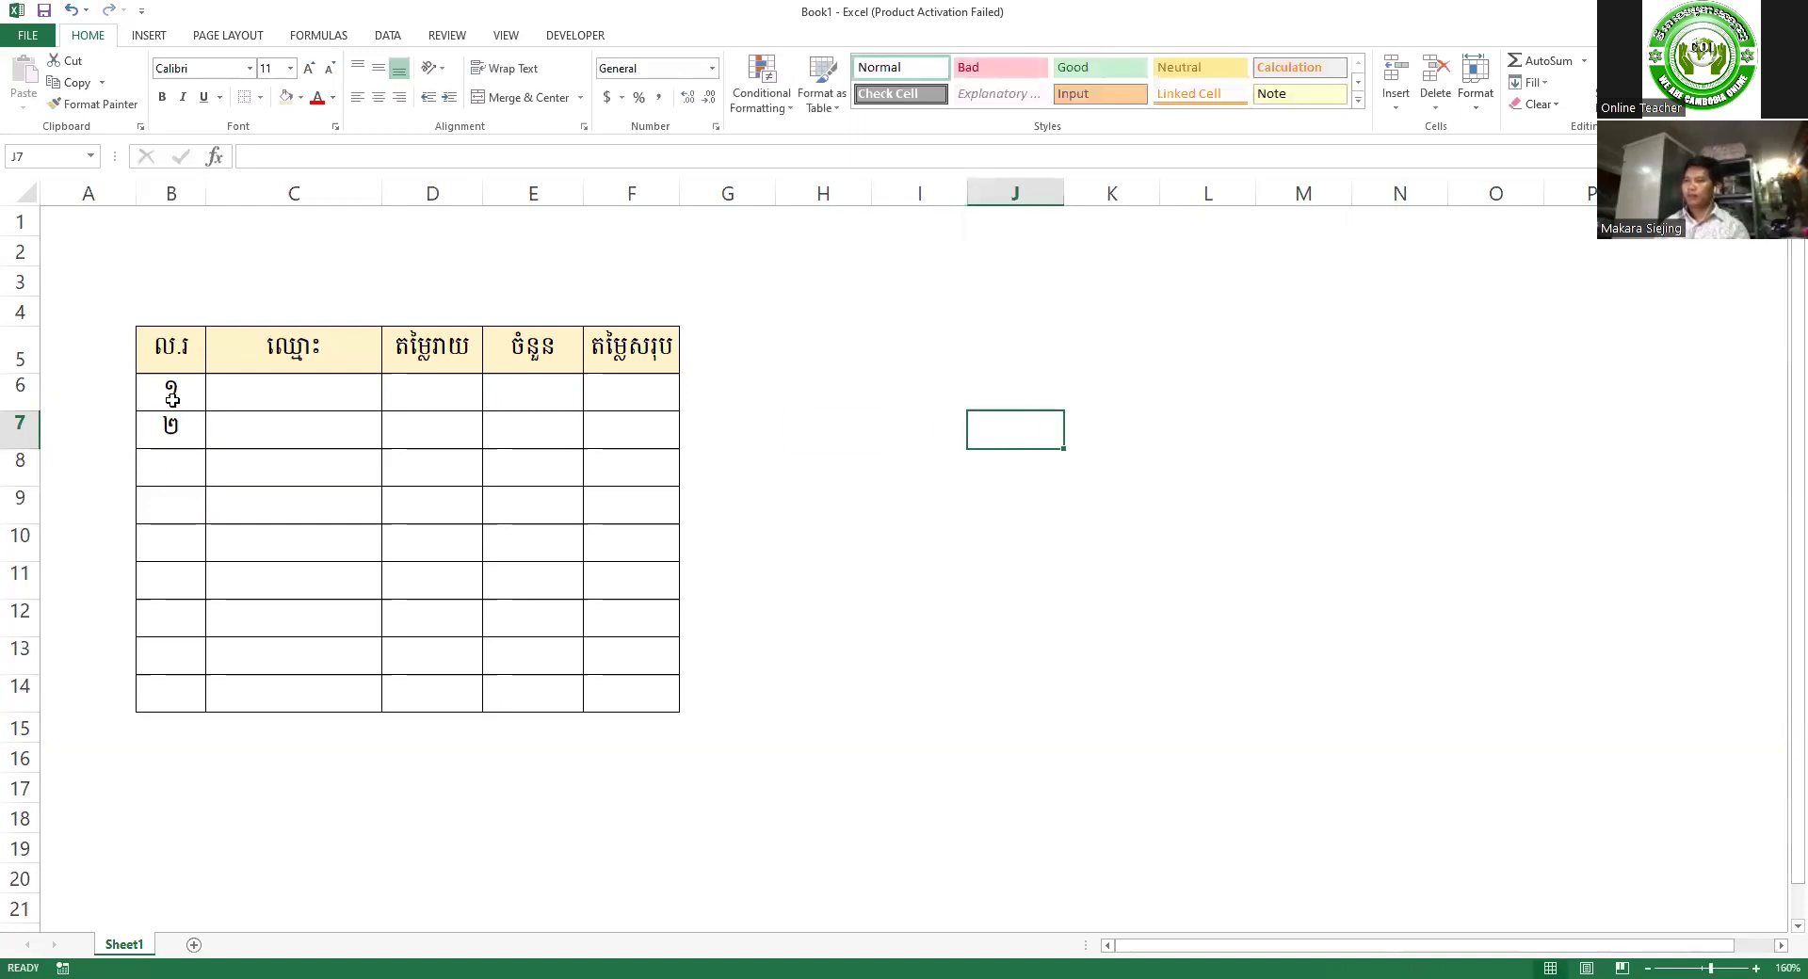
# - Fill B6:B7 down to B14, numbering the rows ១ through ៩
pyautogui.moveTo(174, 389); pyautogui.dragTo(182, 446)
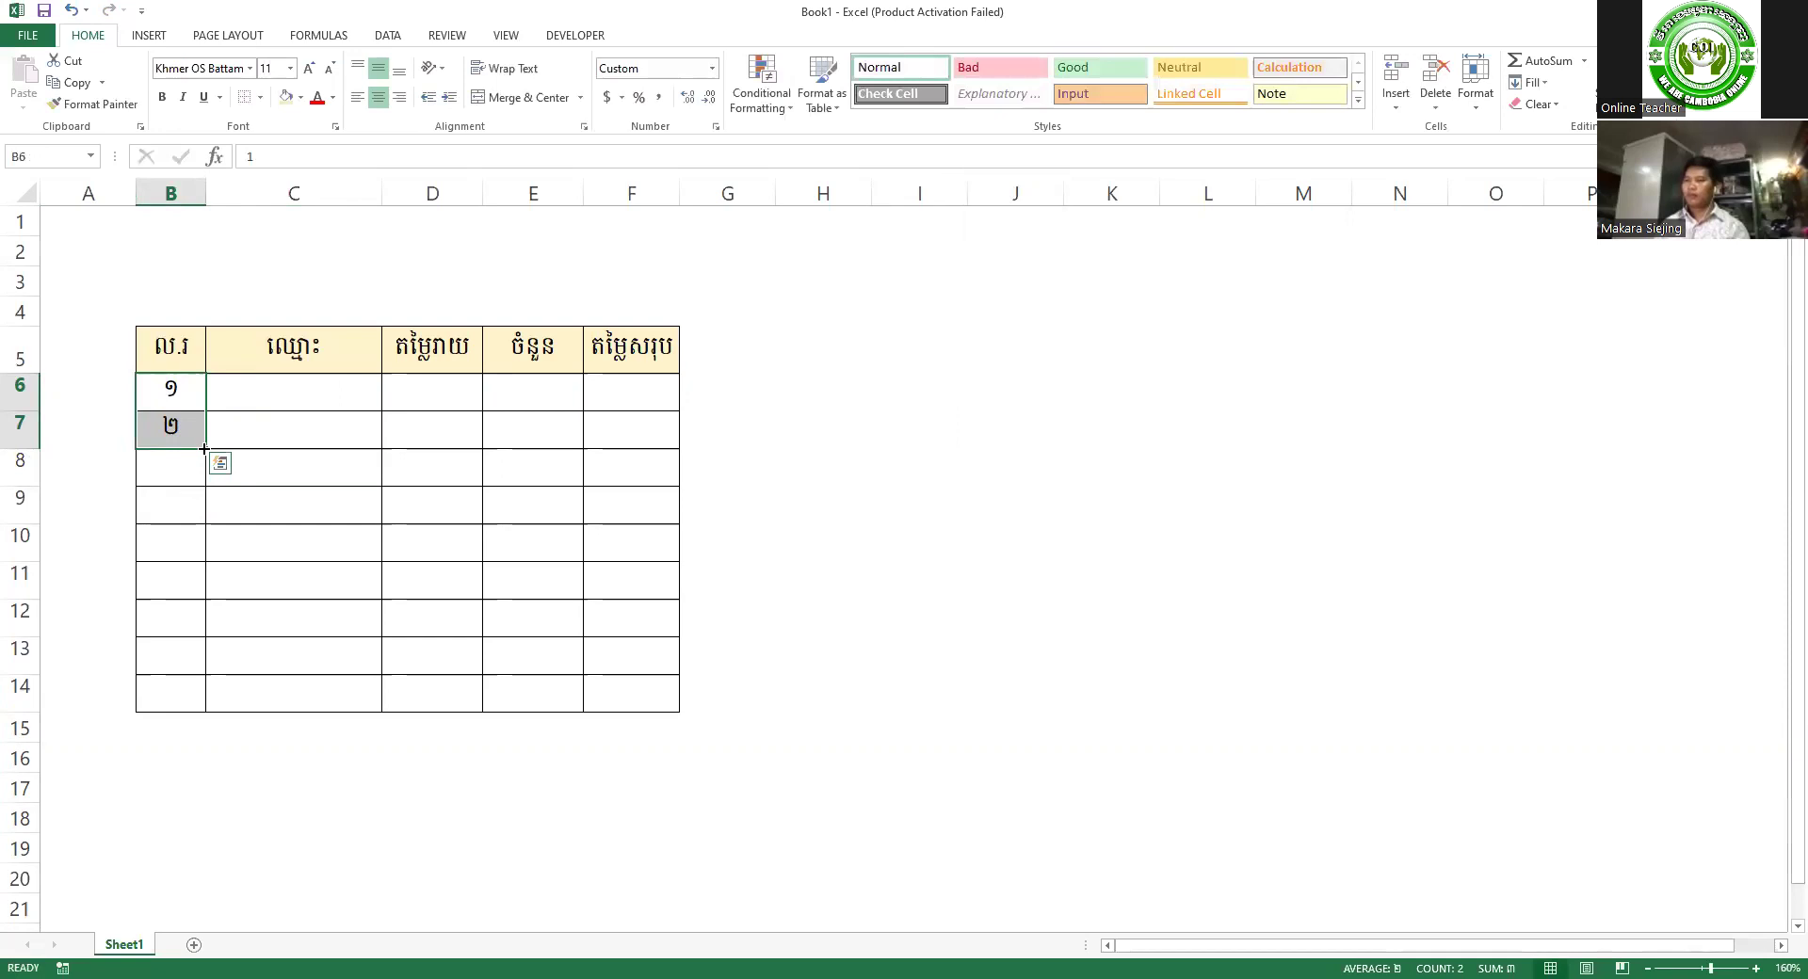
pyautogui.moveTo(203, 450); pyautogui.dragTo(203, 465)
pyautogui.moveTo(199, 703); pyautogui.dragTo(202, 702)
pyautogui.moveTo(194, 450); pyautogui.dragTo(195, 452)
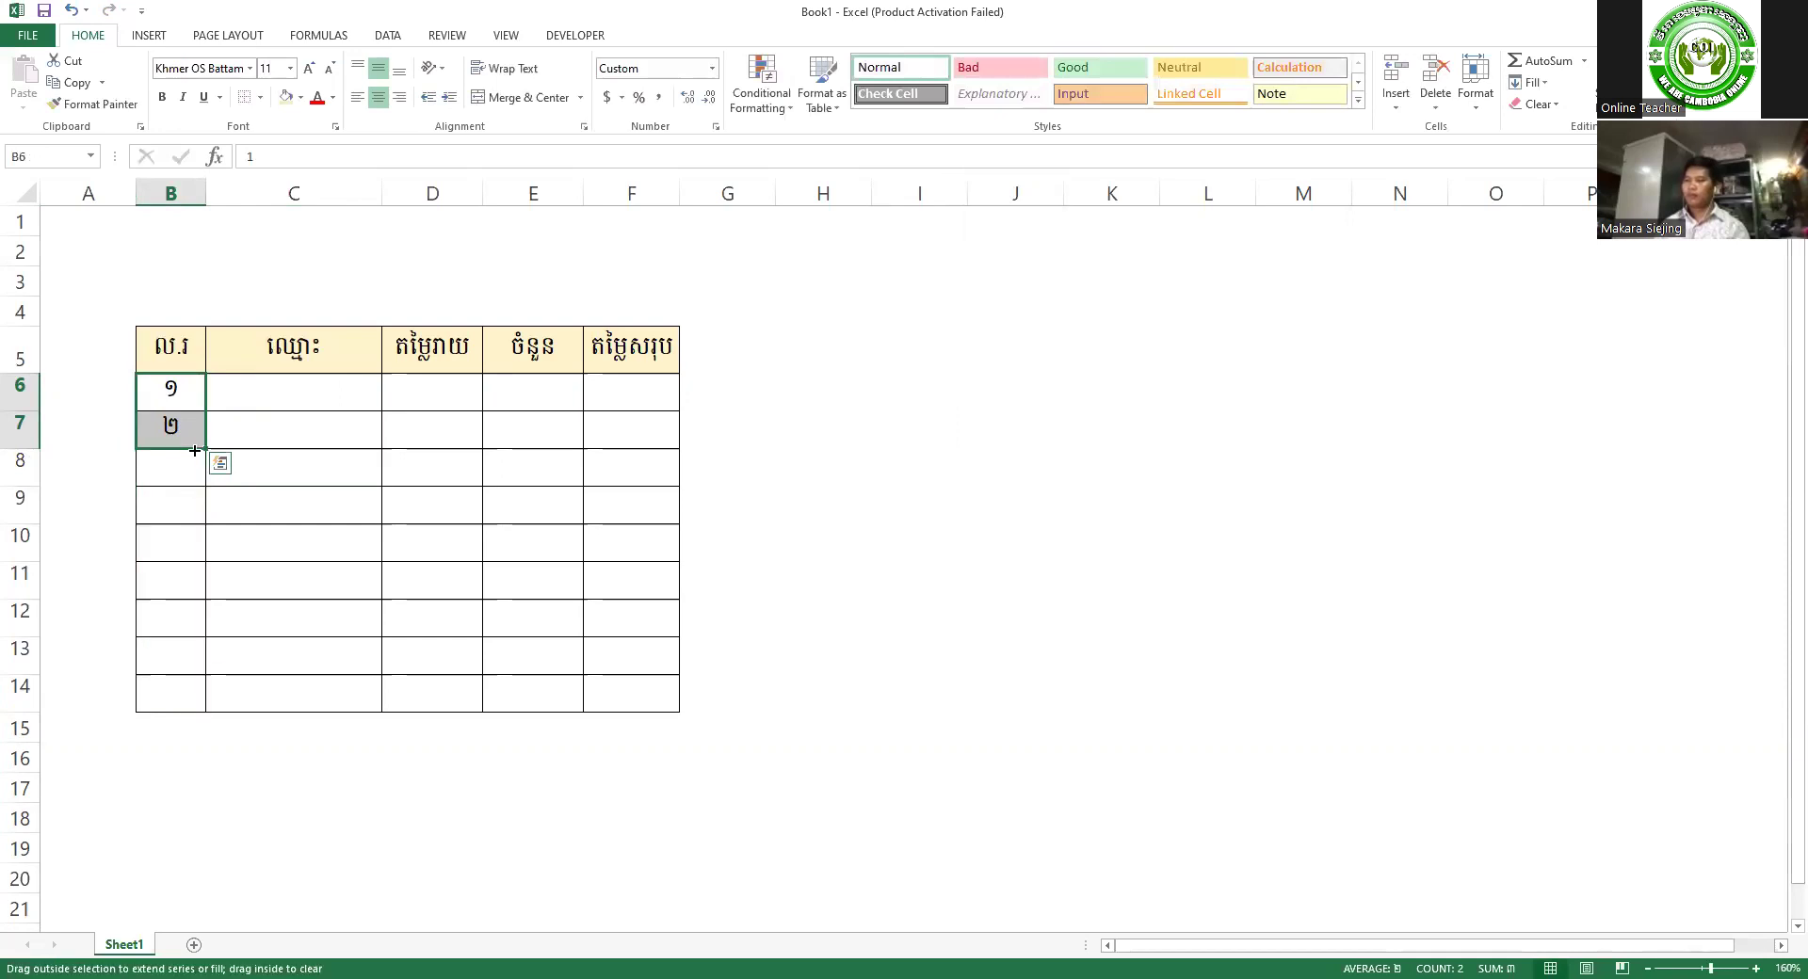
pyautogui.click(845, 527)
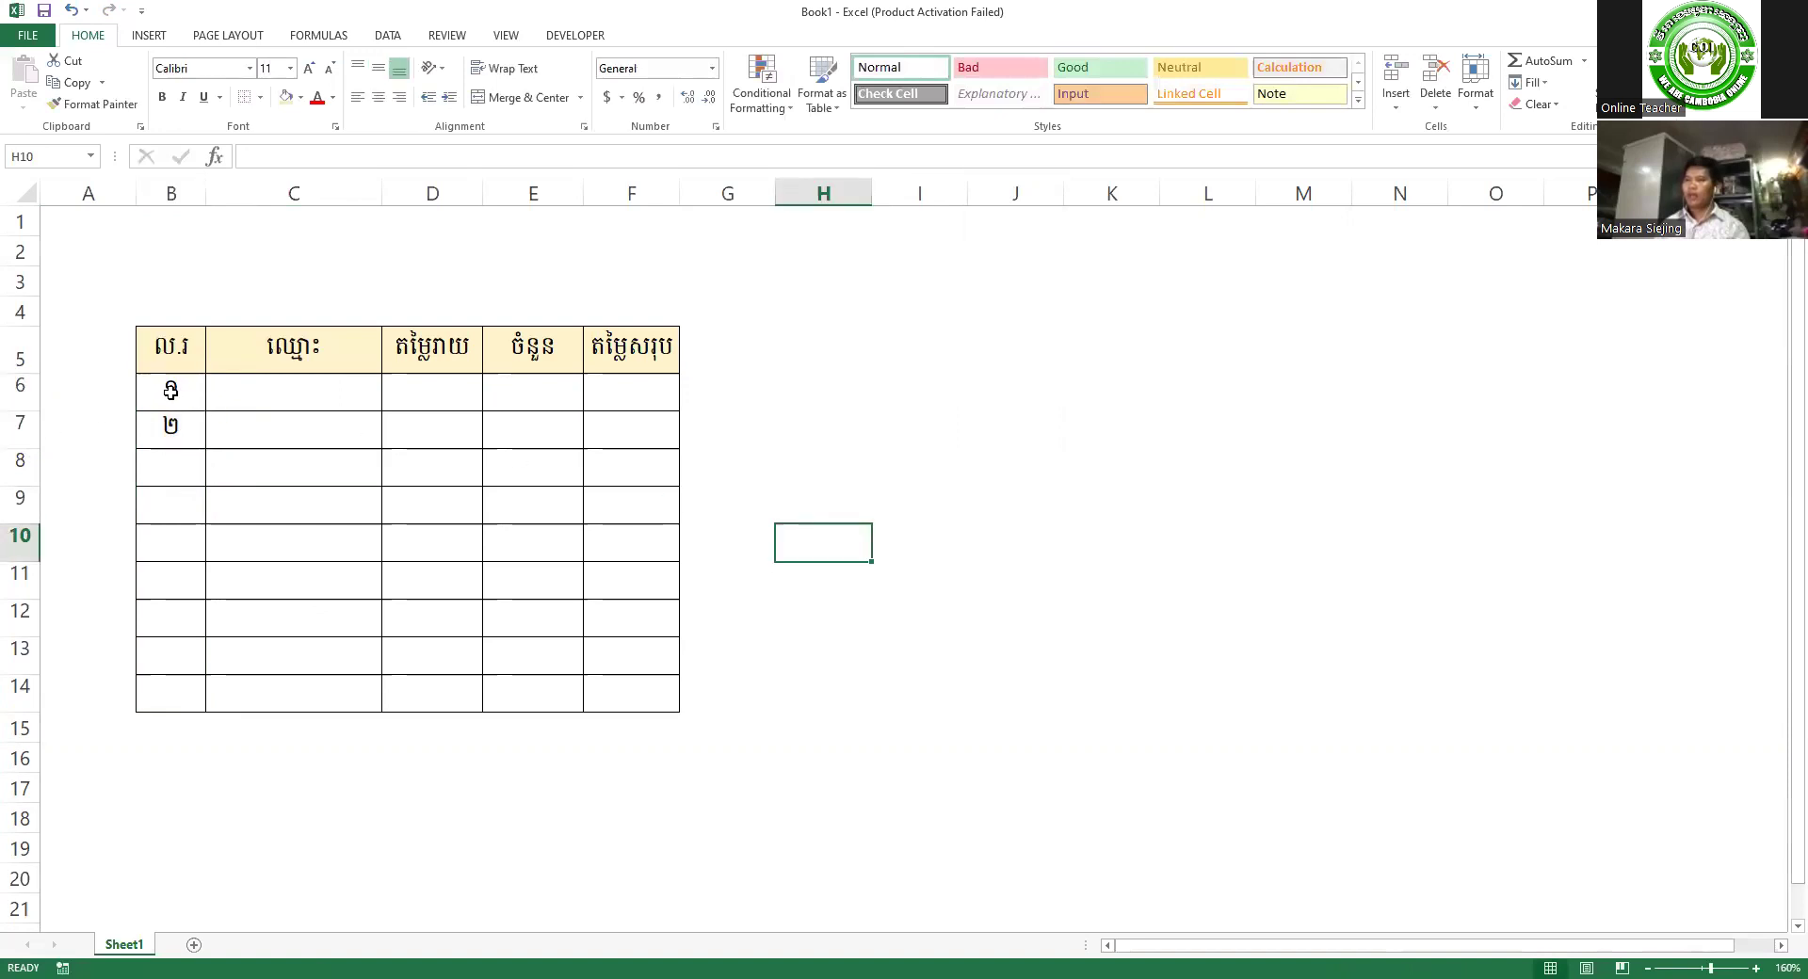
pyautogui.moveTo(170, 390); pyautogui.dragTo(171, 424)
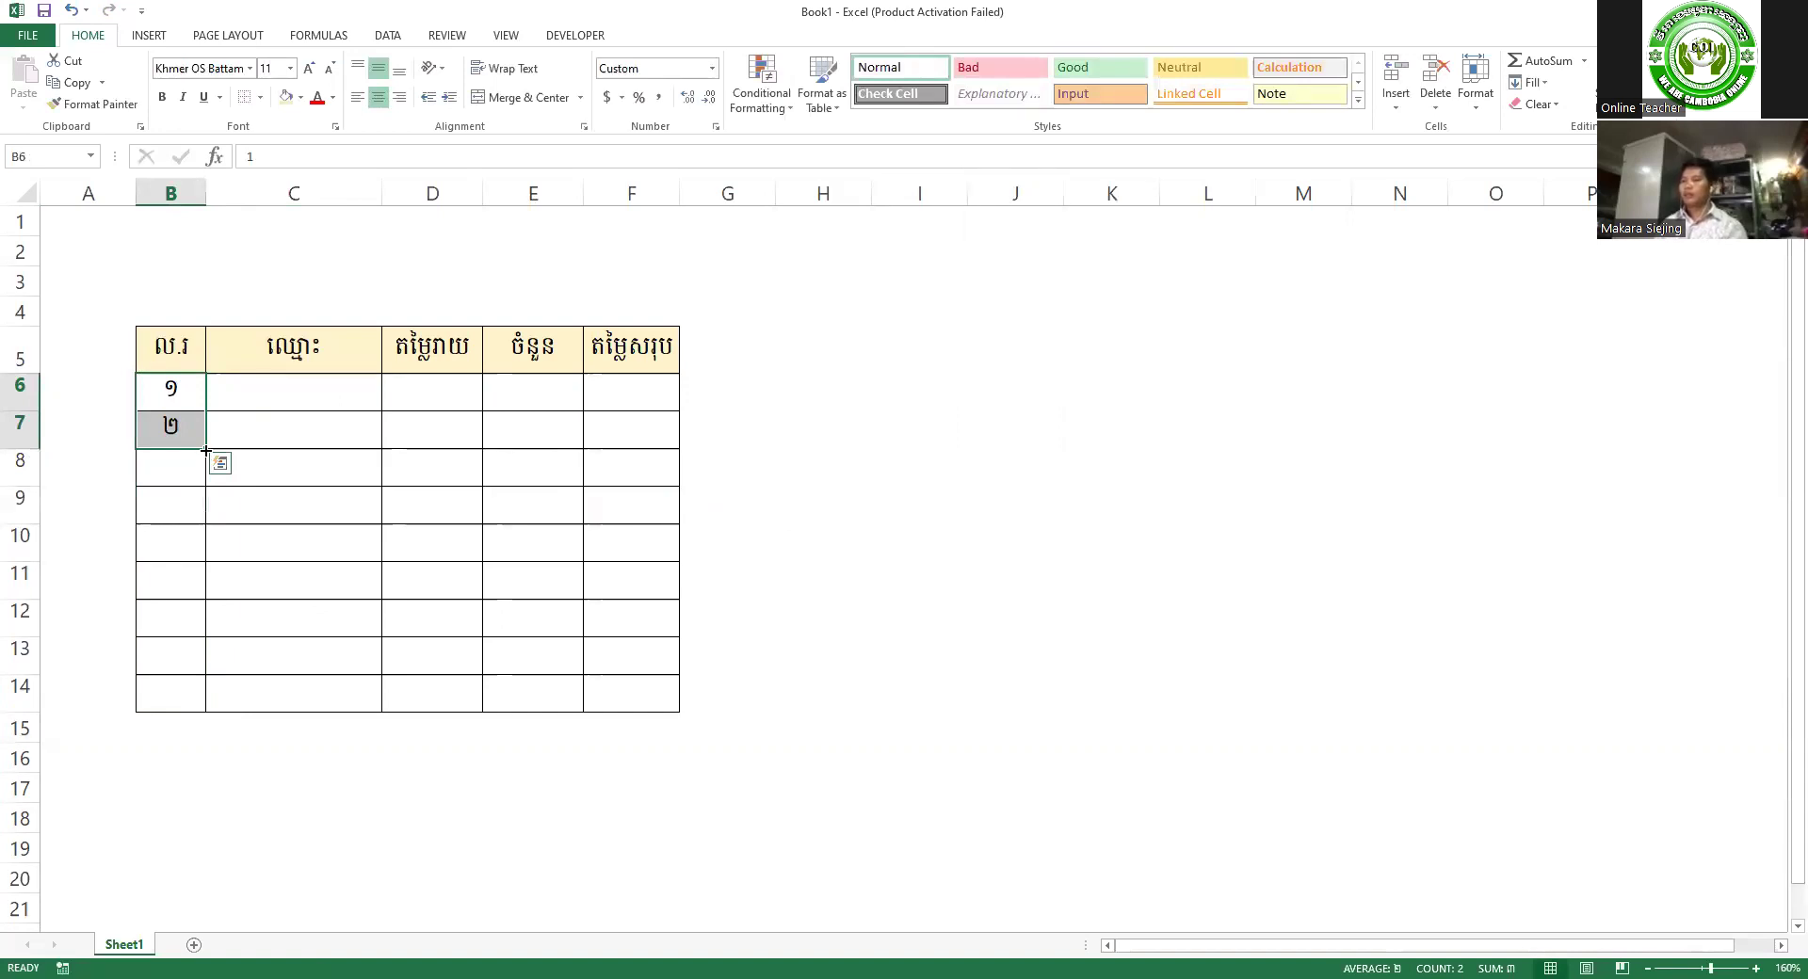
pyautogui.moveTo(205, 451); pyautogui.dragTo(204, 483)
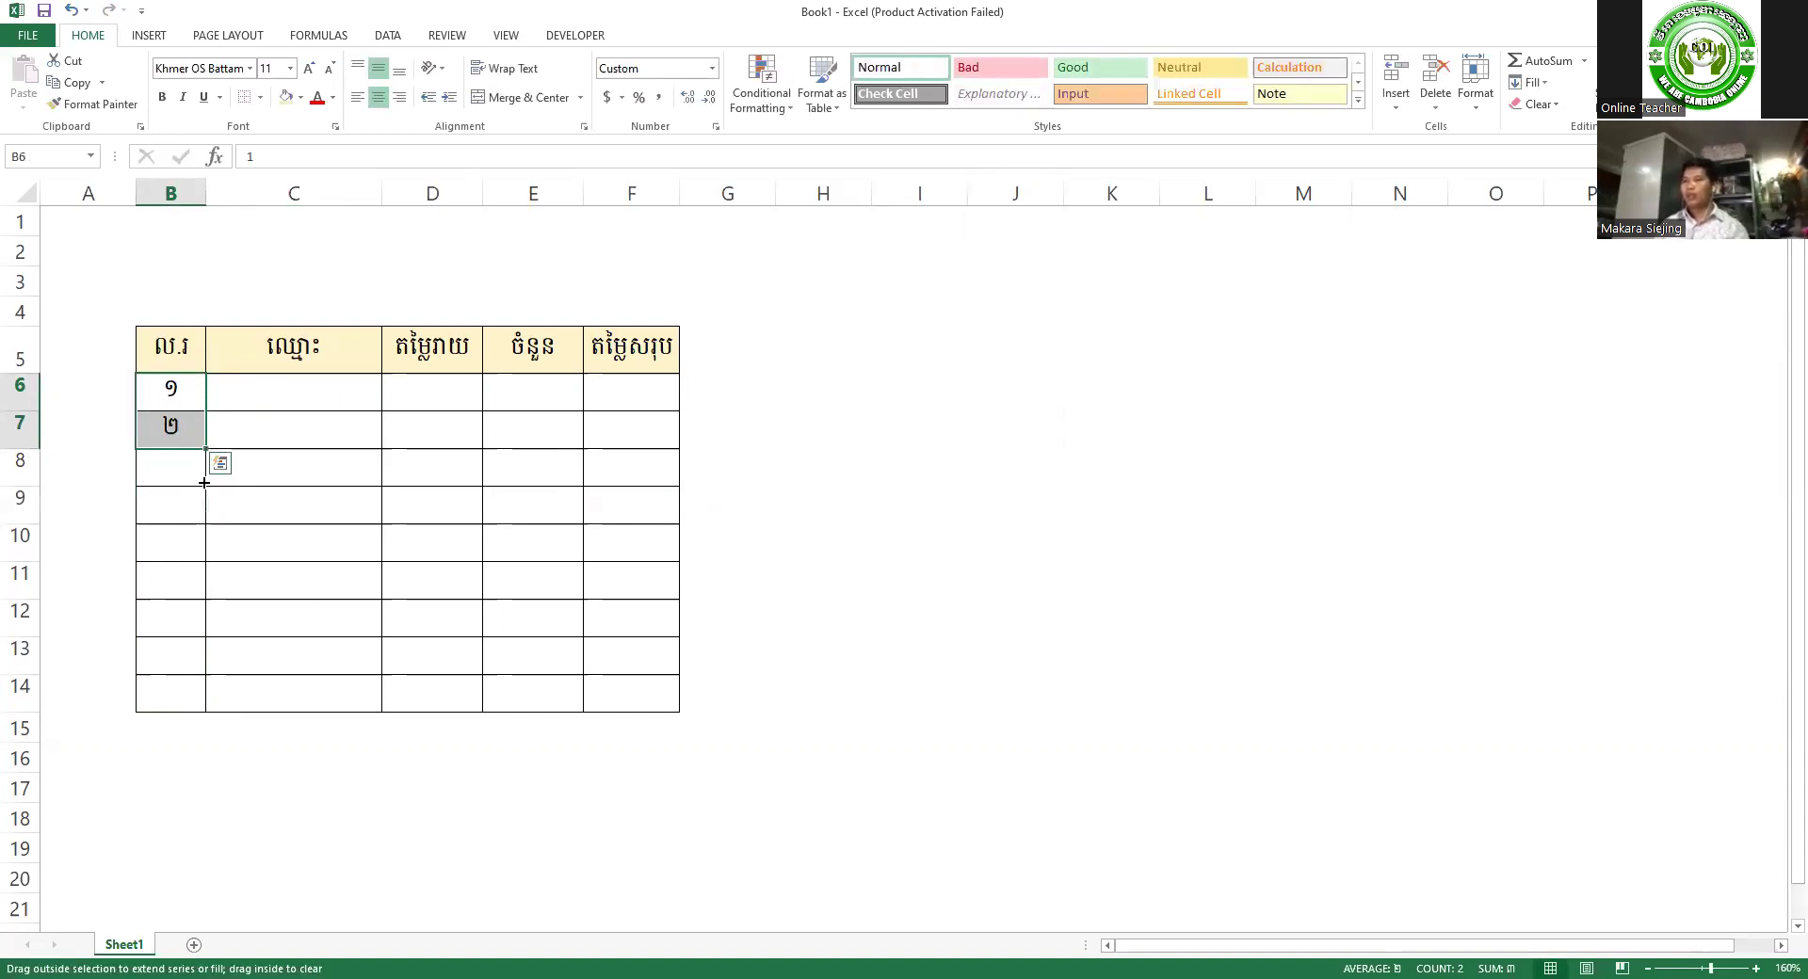
pyautogui.moveTo(202, 703); pyautogui.dragTo(205, 701)
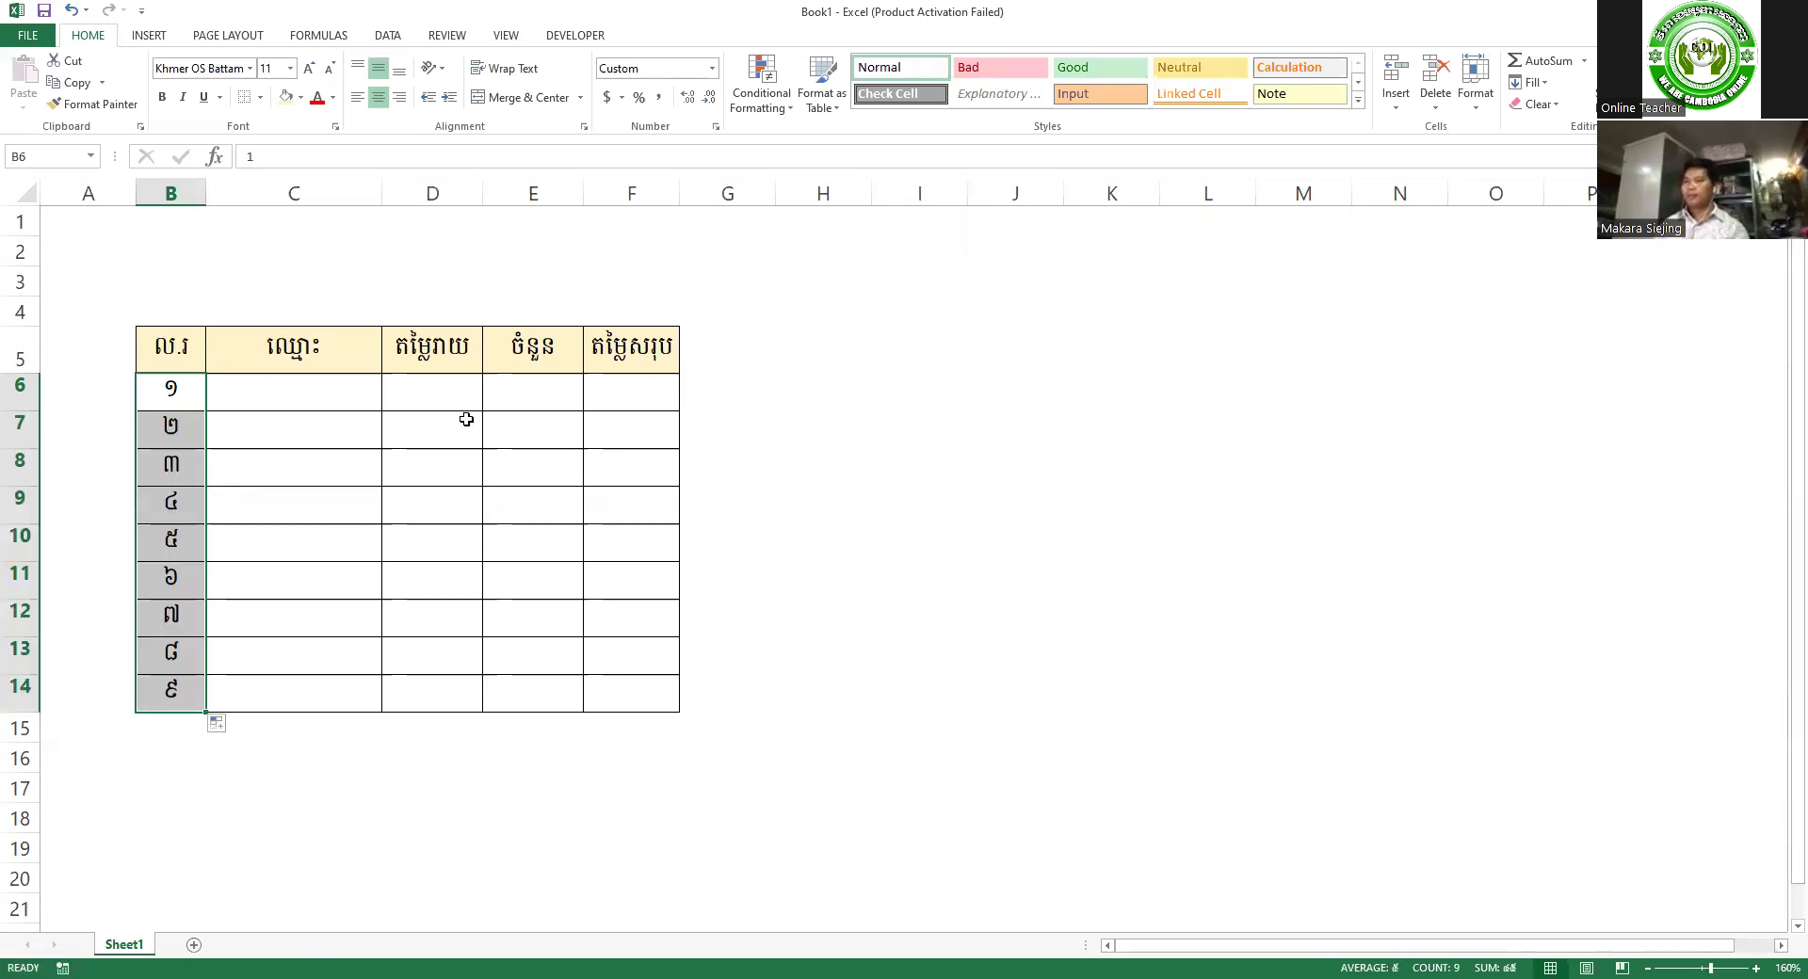
# - Enter ១ in D6 and ២ in D7
pyautogui.click(446, 387)
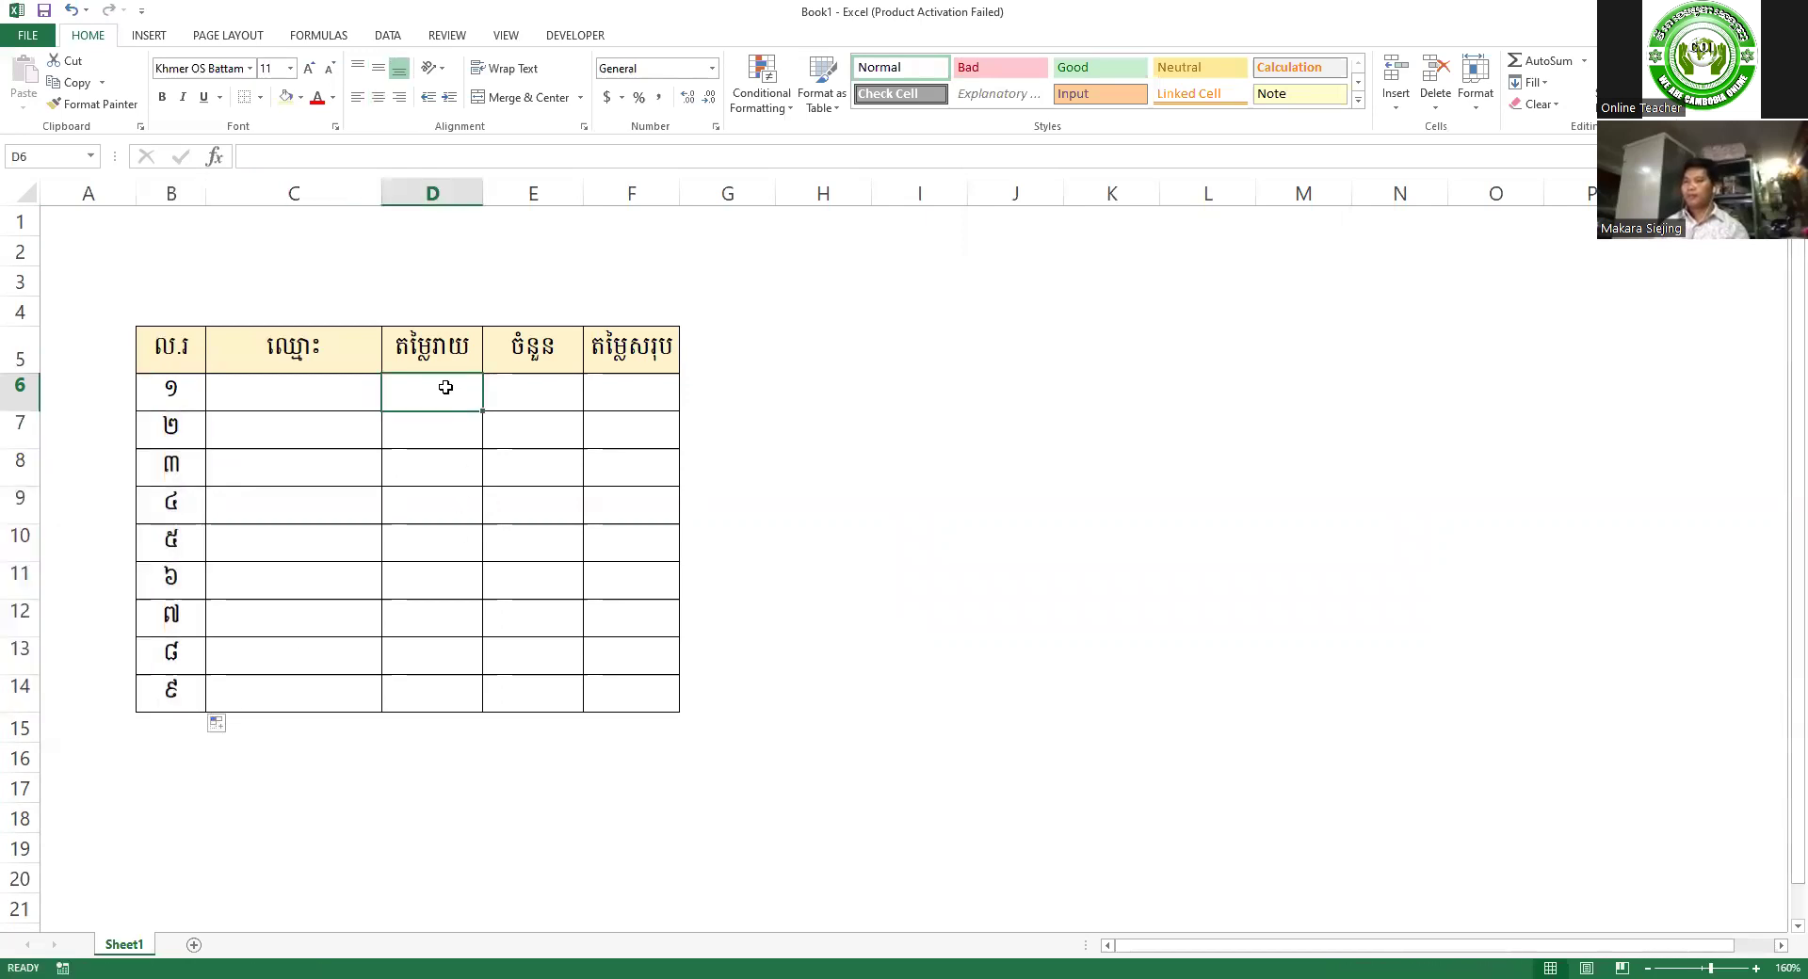
pyautogui.write('១')
pyautogui.press('Return')
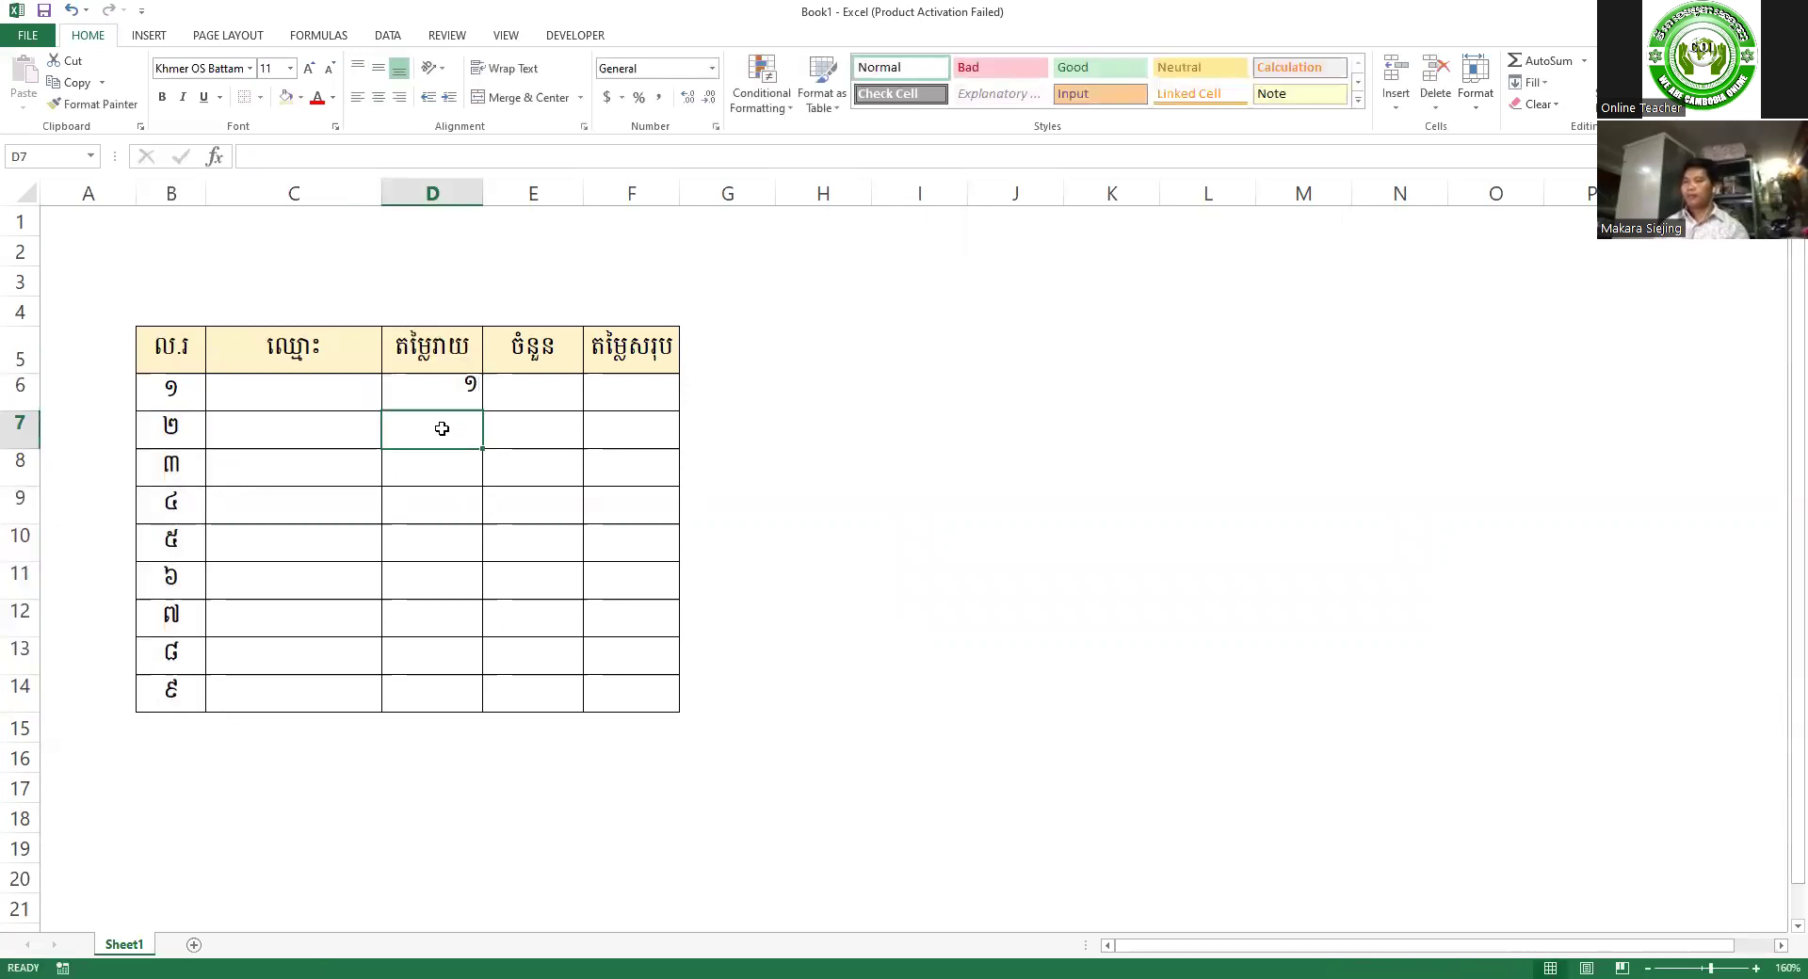
pyautogui.write('២')
pyautogui.click(726, 453)
# - Fill D6:D14 with 1 to 9 and centre the numbers horizontally
pyautogui.moveTo(451, 394); pyautogui.dragTo(488, 713)
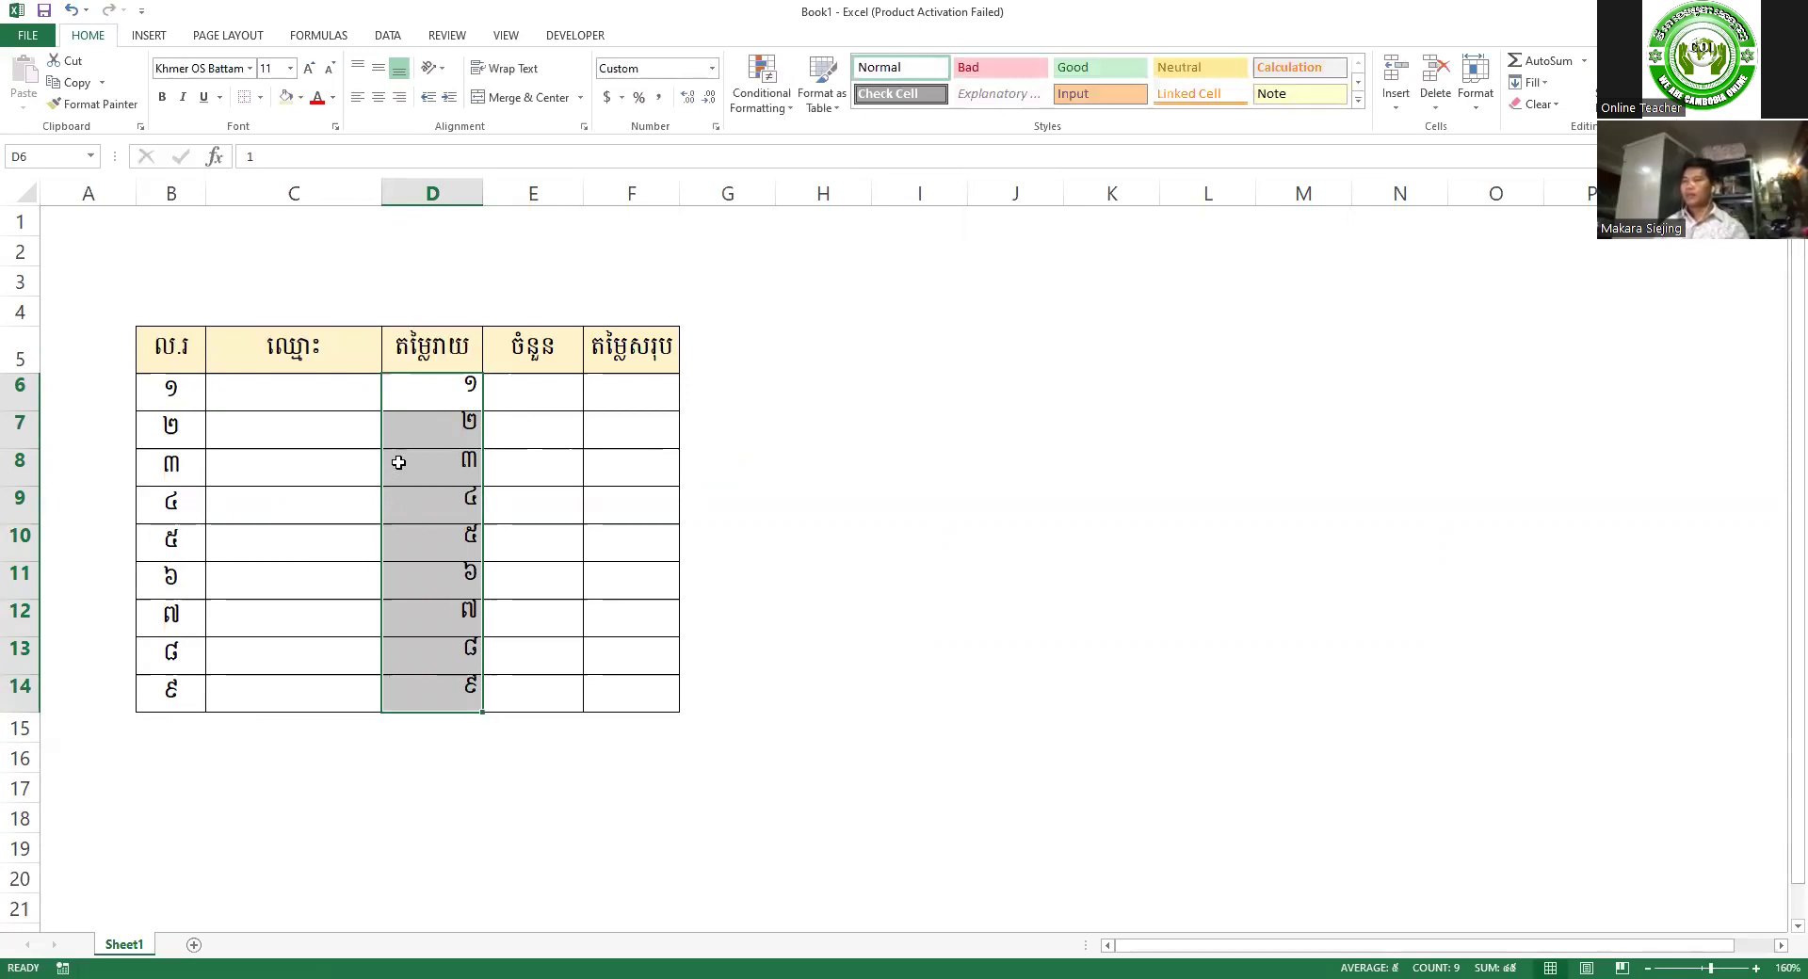
pyautogui.hotkey('ctrl', 'z')
pyautogui.moveTo(465, 417); pyautogui.dragTo(436, 420)
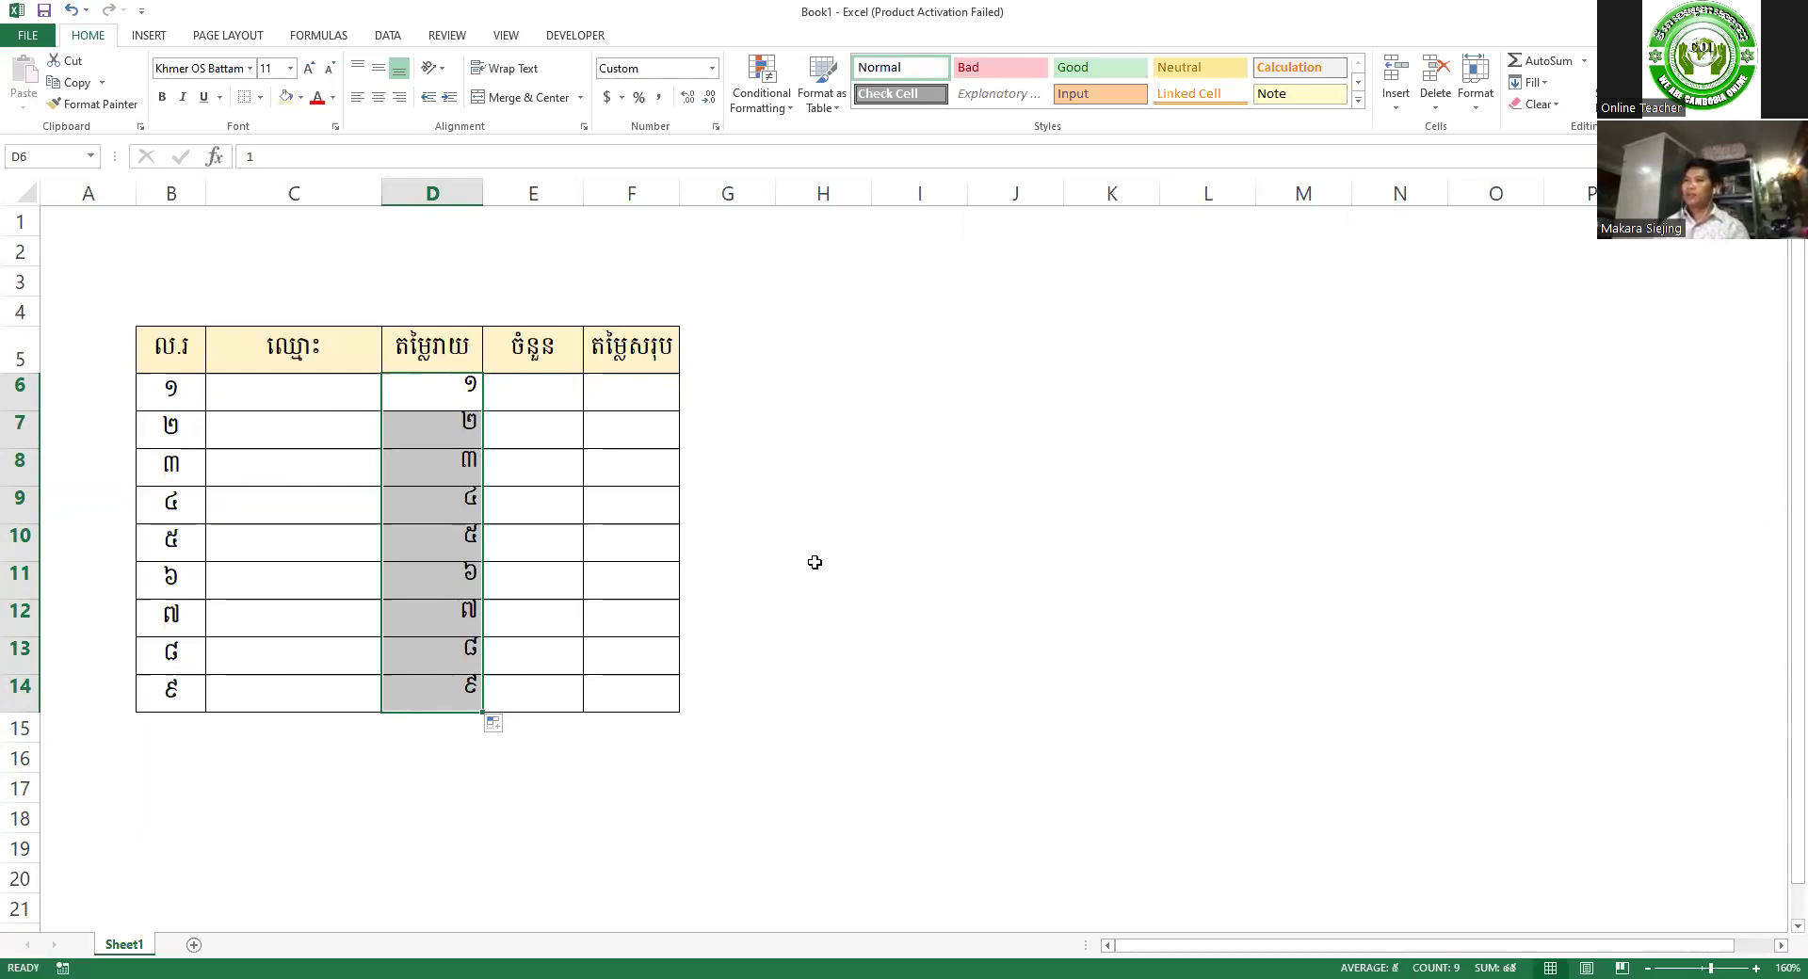
pyautogui.click(379, 98)
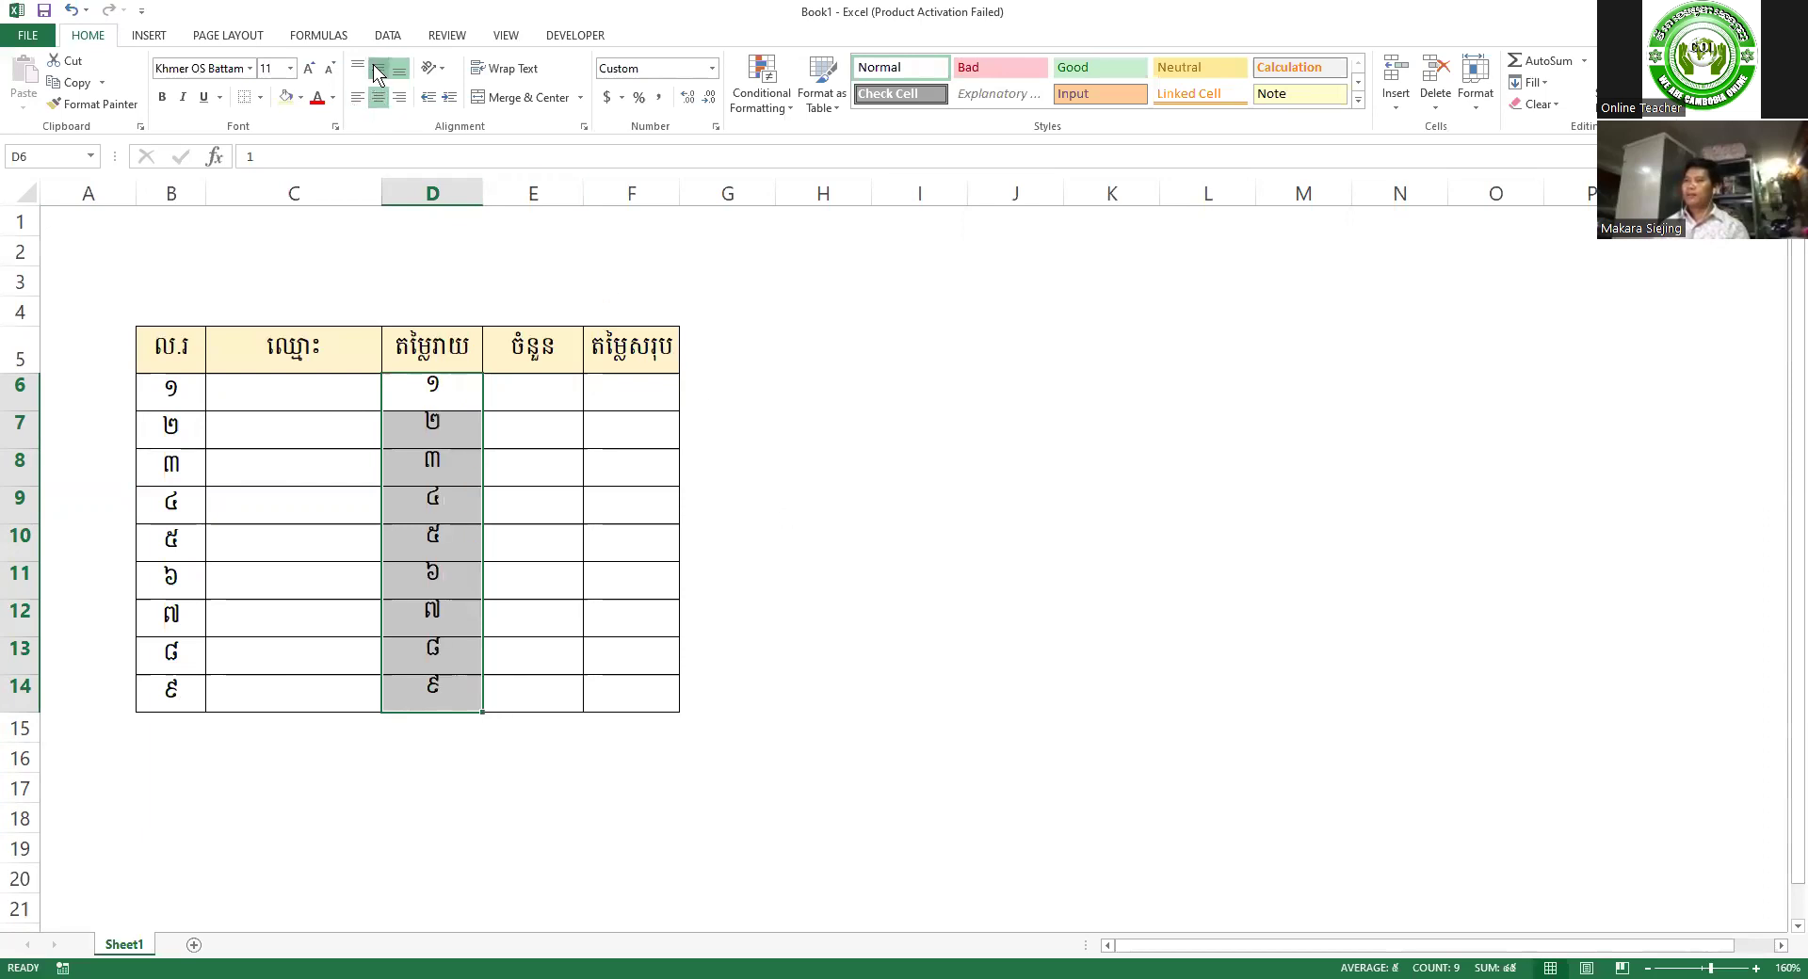
pyautogui.click(377, 66)
pyautogui.click(837, 698)
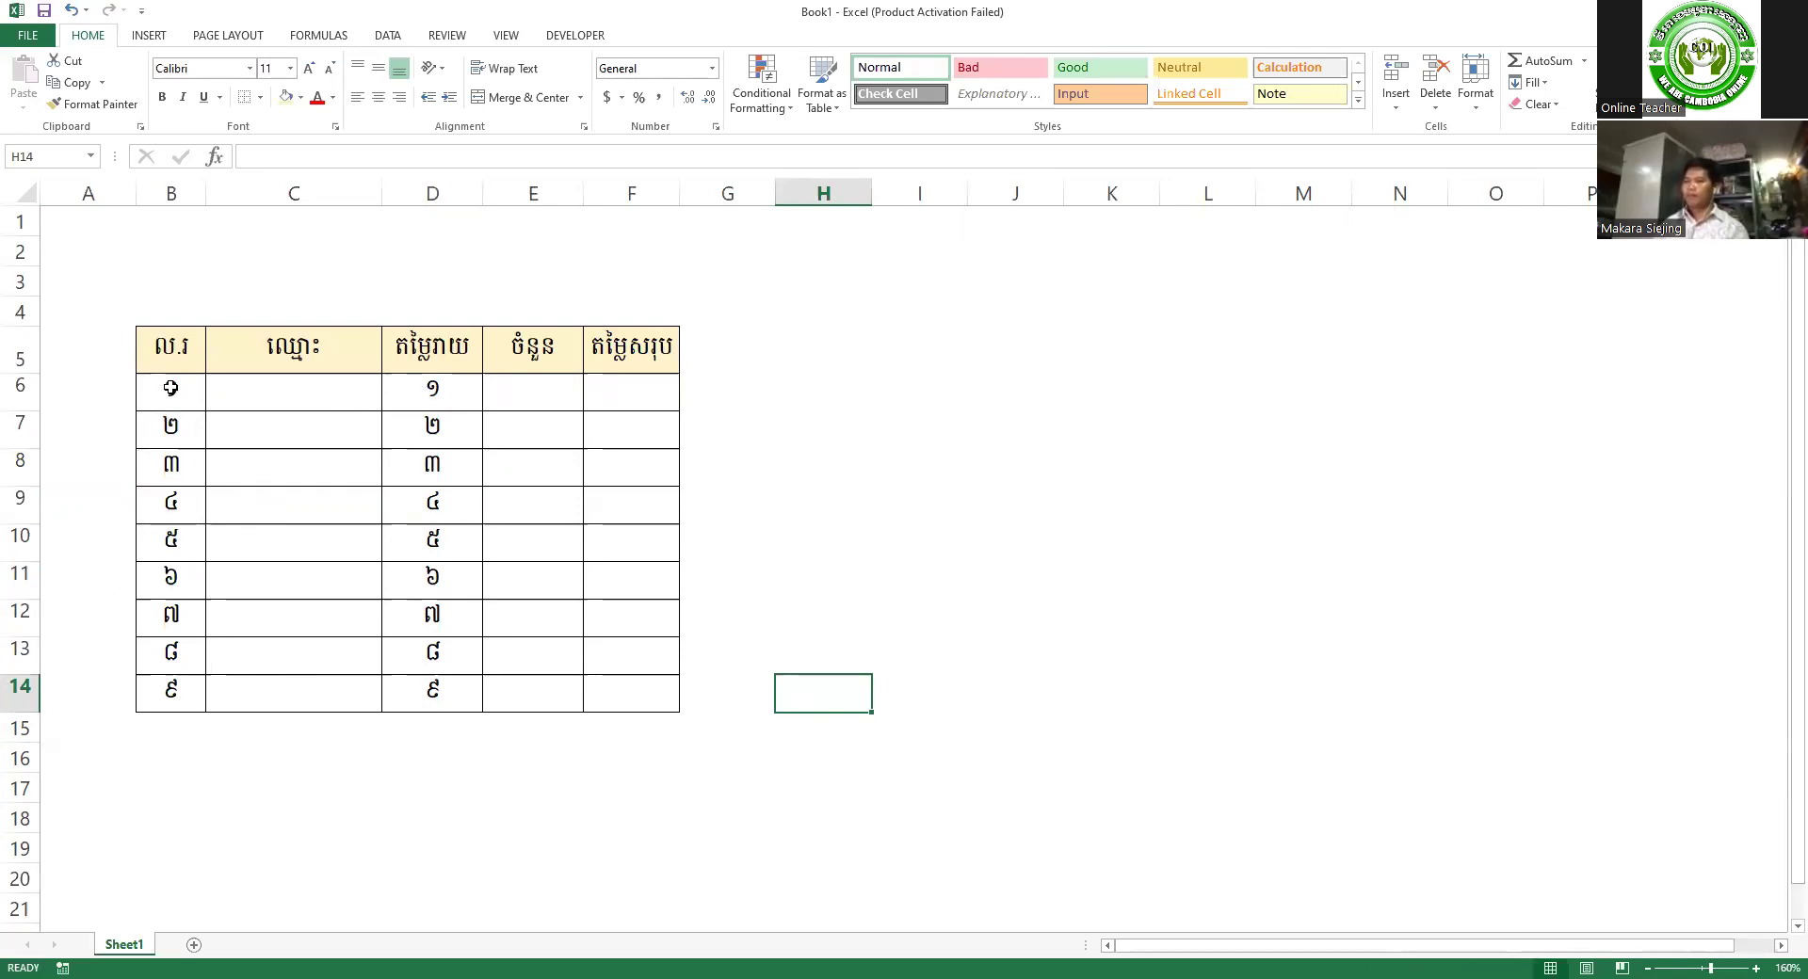
pyautogui.moveTo(171, 387); pyautogui.dragTo(201, 686)
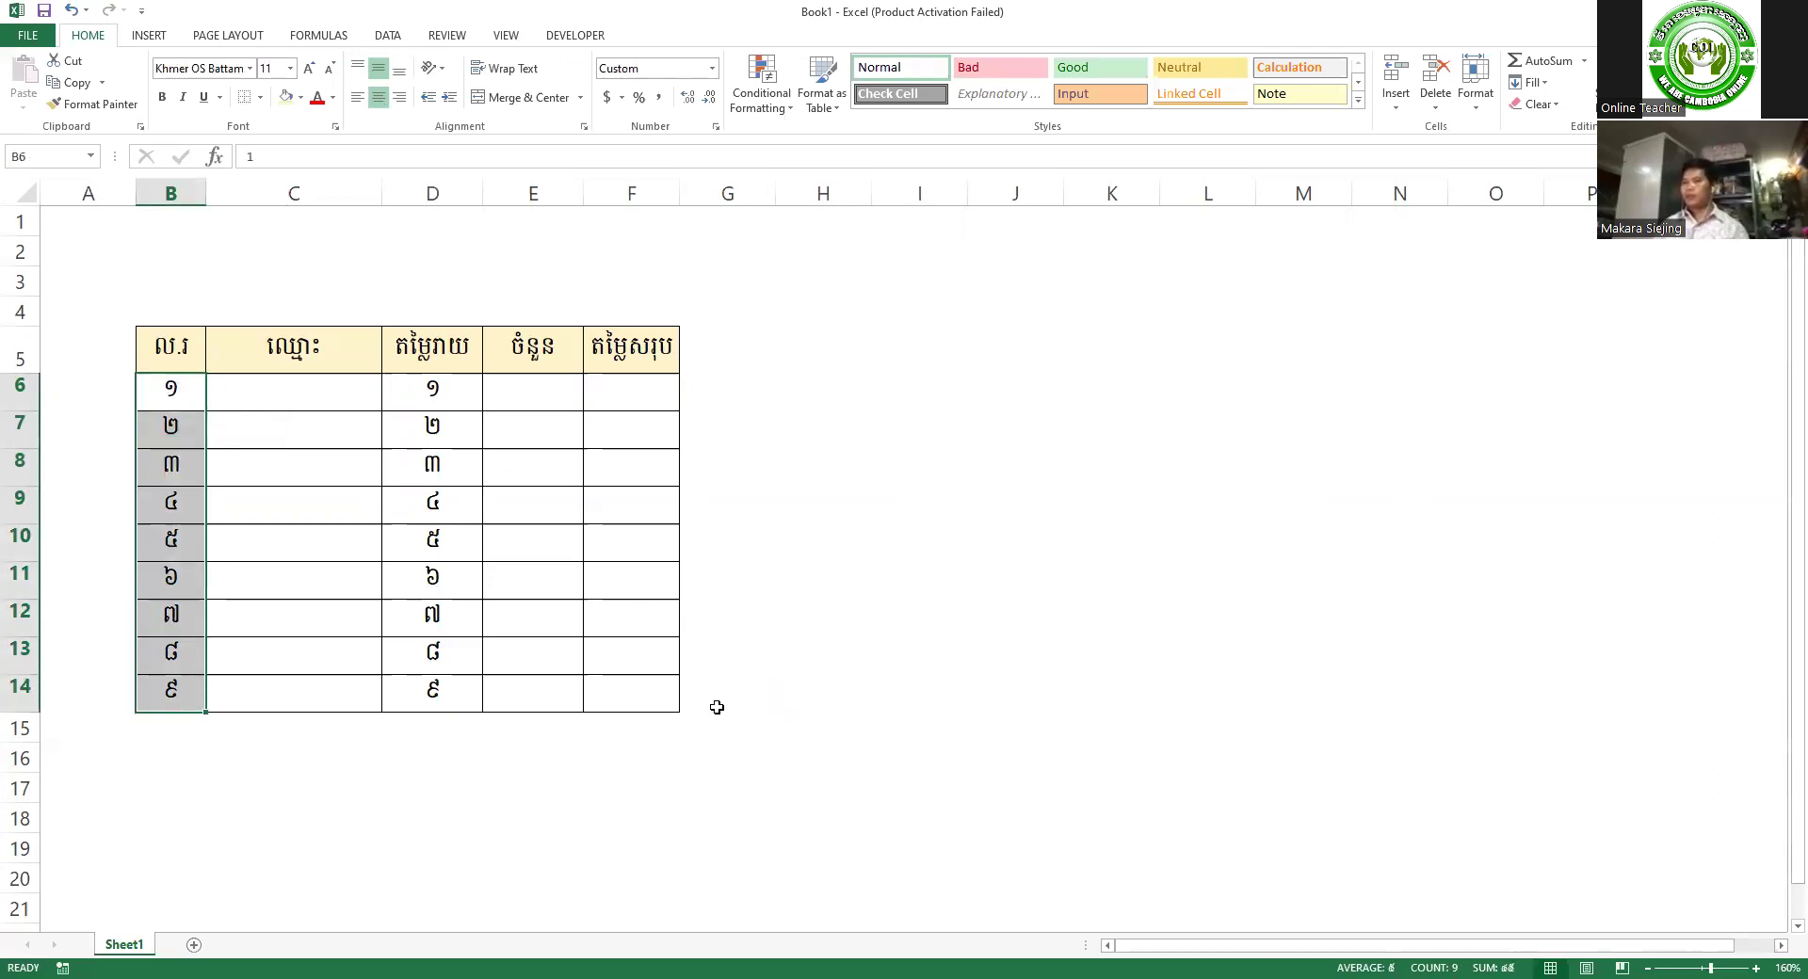
pyautogui.click(899, 649)
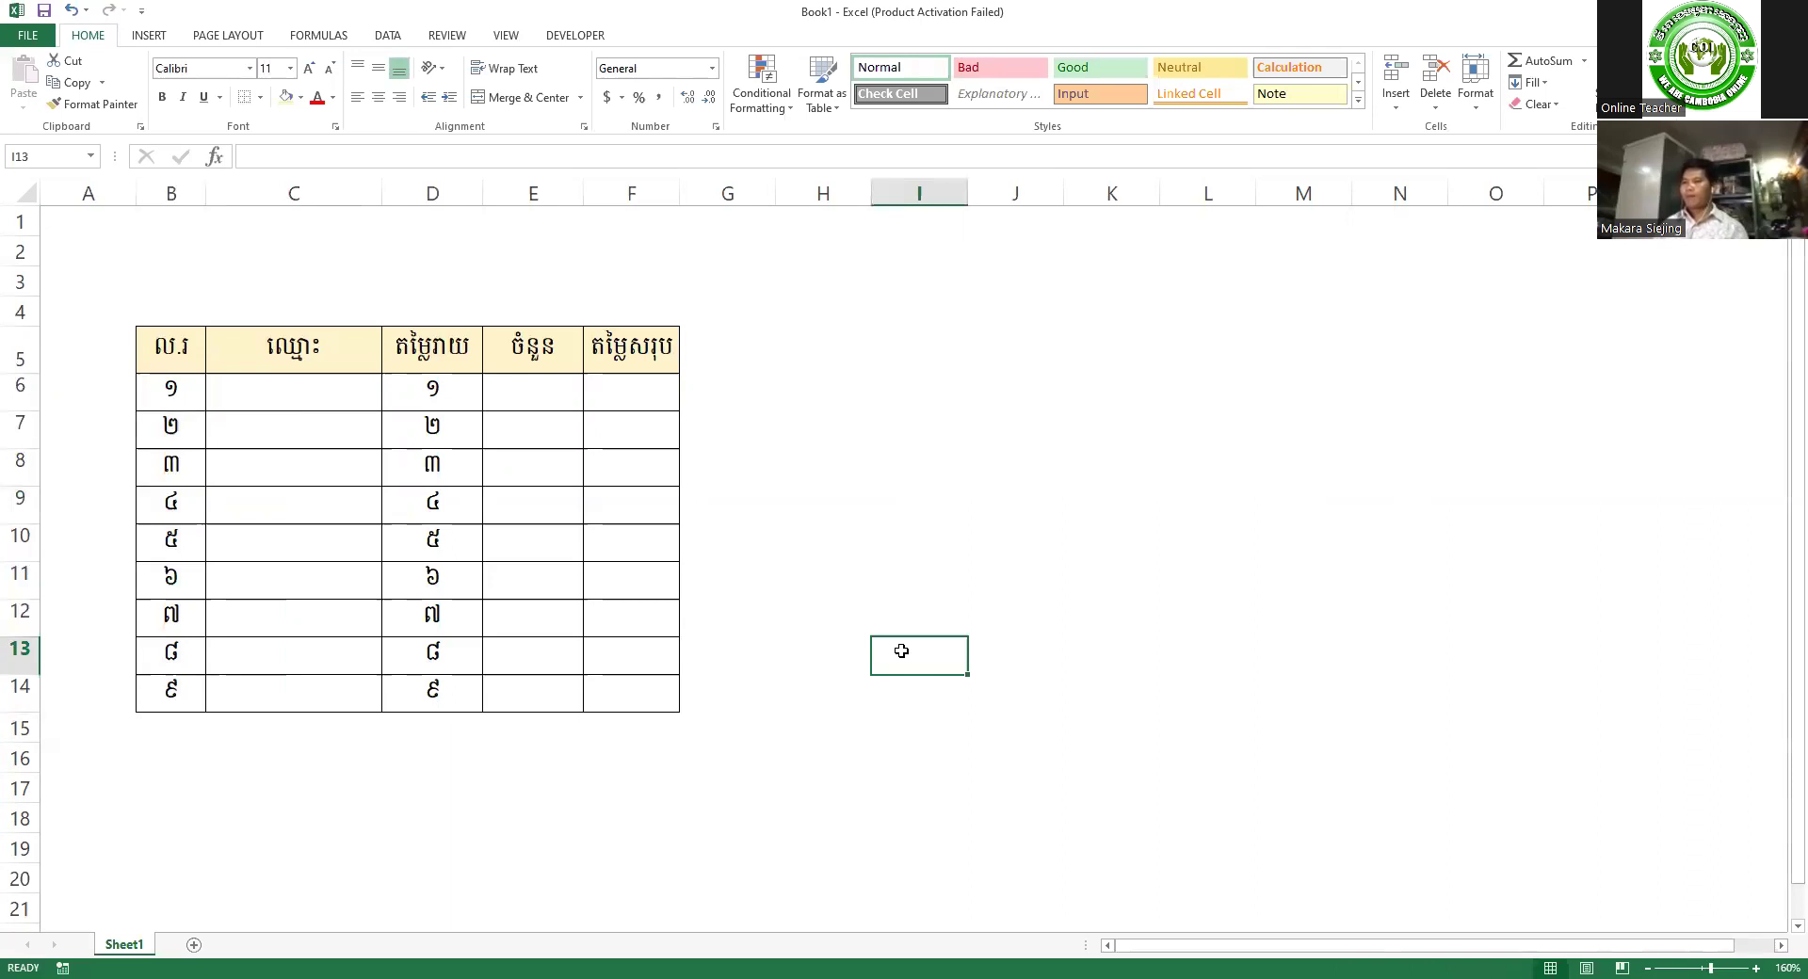
pyautogui.moveTo(450, 395)
pyautogui.mouseDown()
pyautogui.moveTo(468, 504)
pyautogui.moveTo(457, 694)
pyautogui.mouseUp()
pyautogui.click(457, 694)
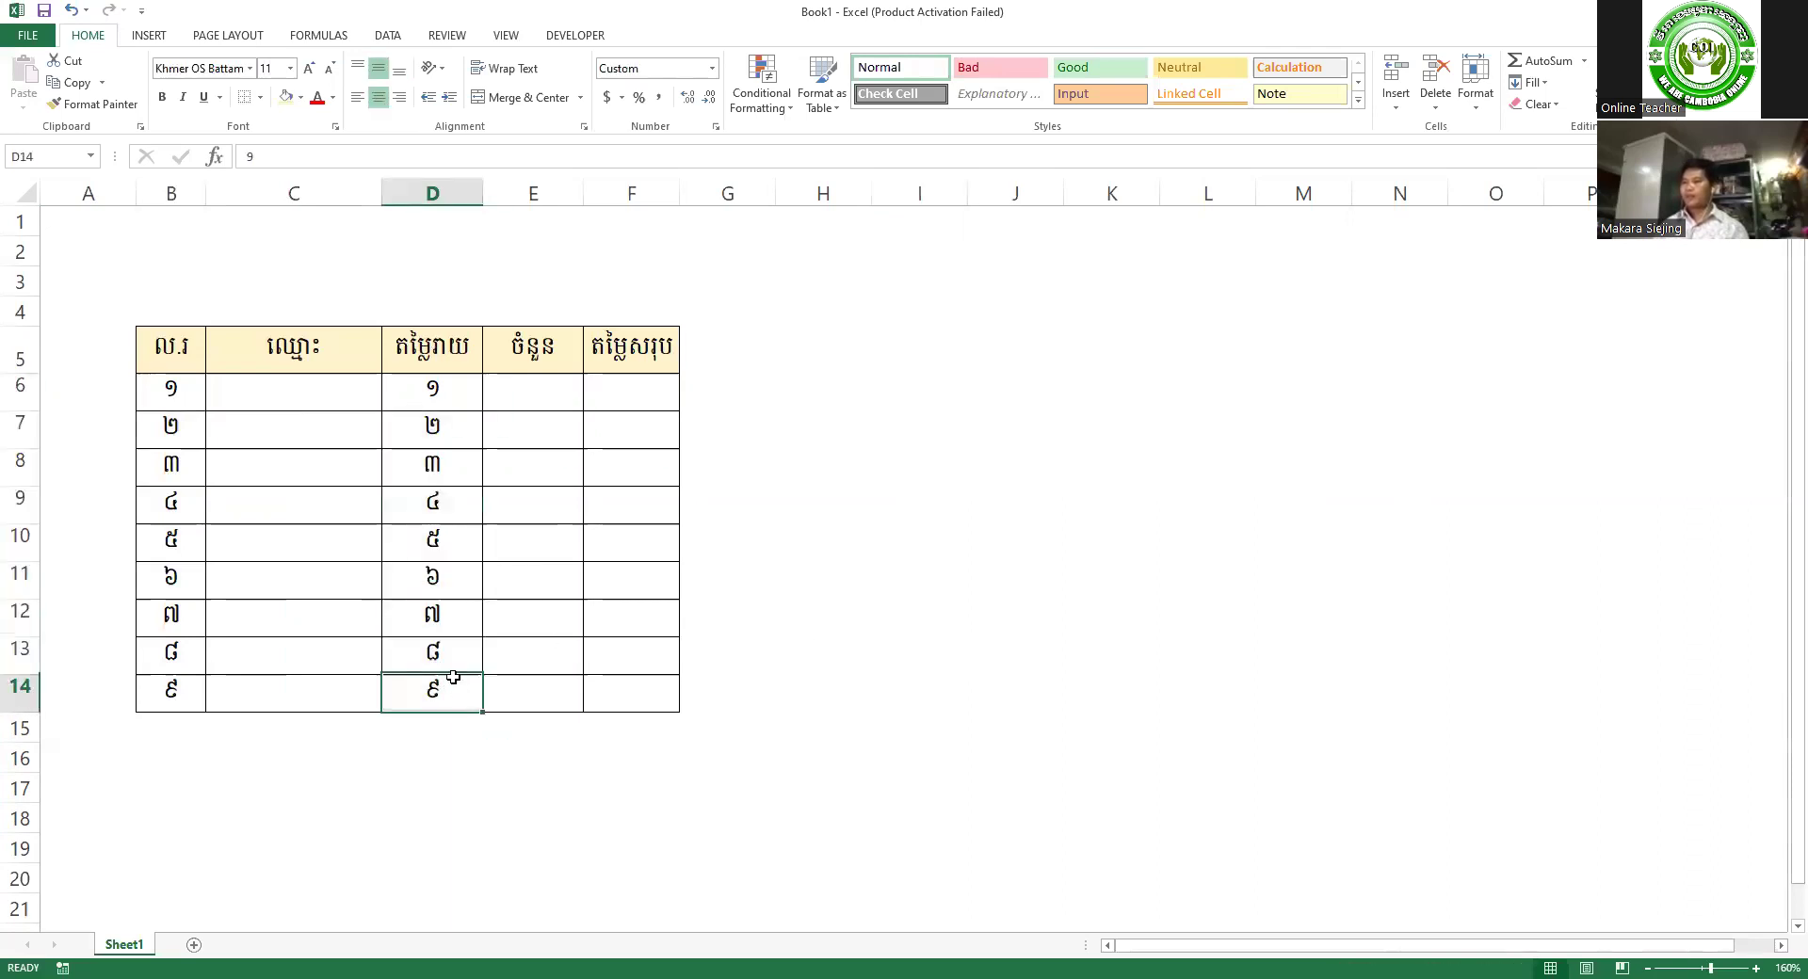
pyautogui.click(276, 401)
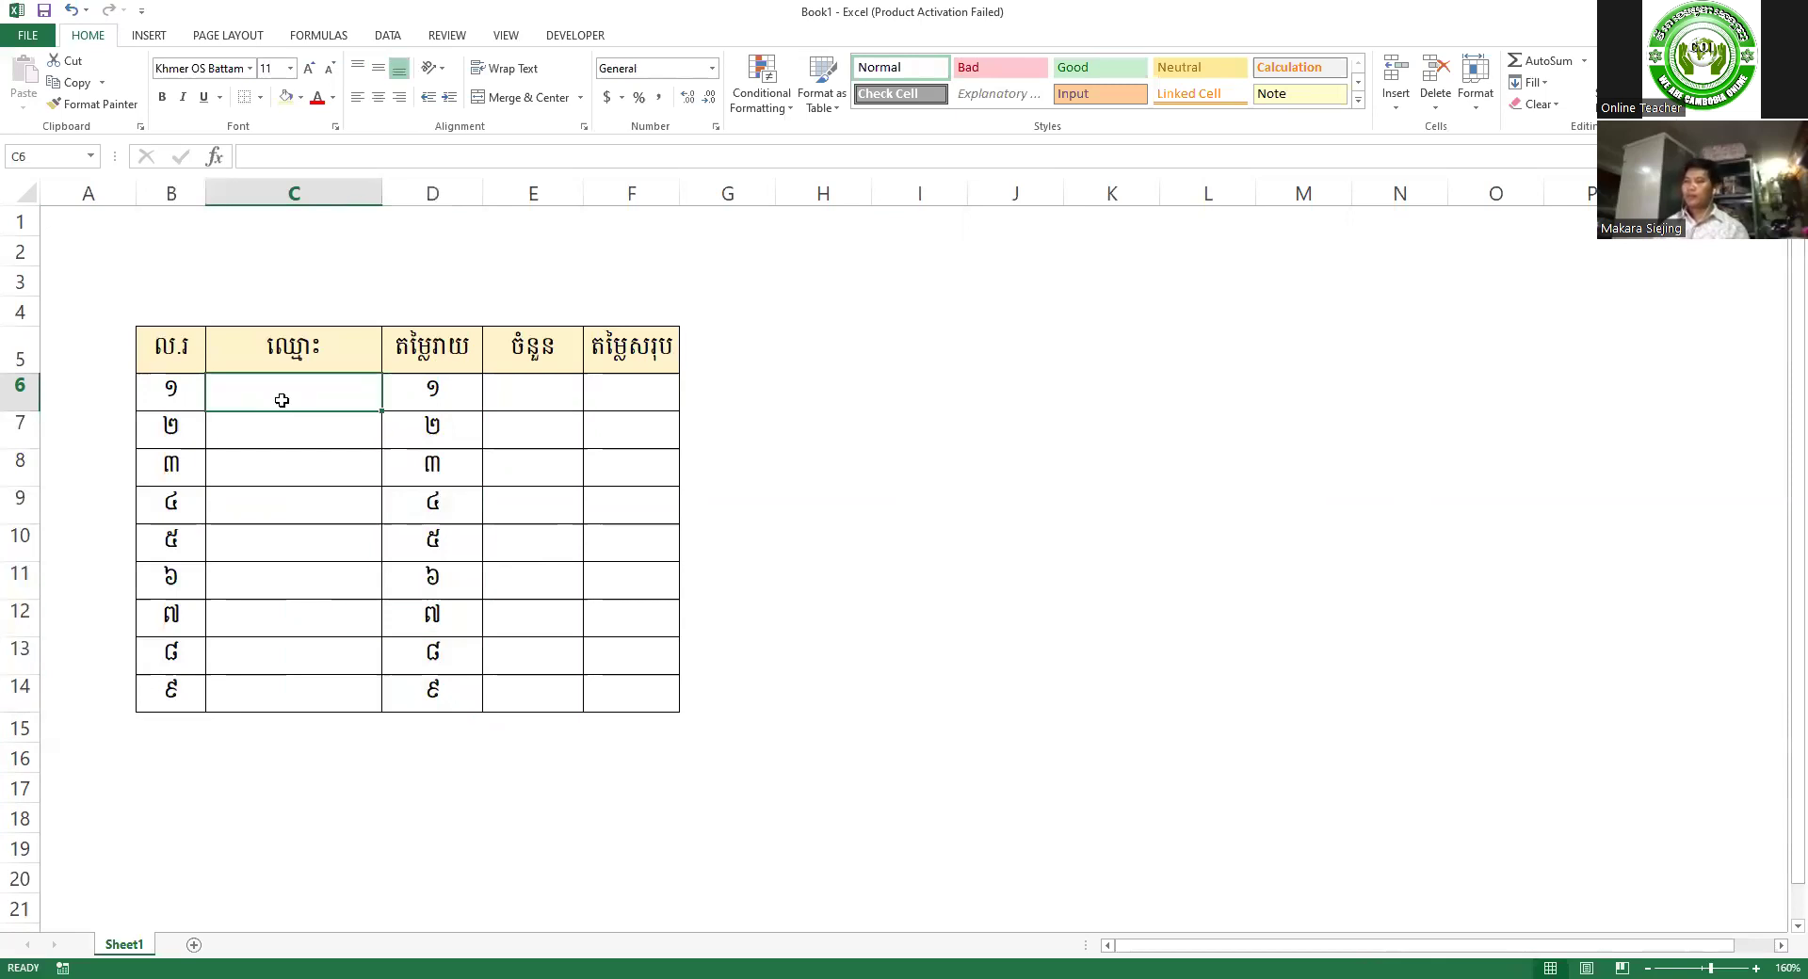
# - Enter the names កាតាប in C6, ខ in C7 and ឱ in C8
pyautogui.write('ក')
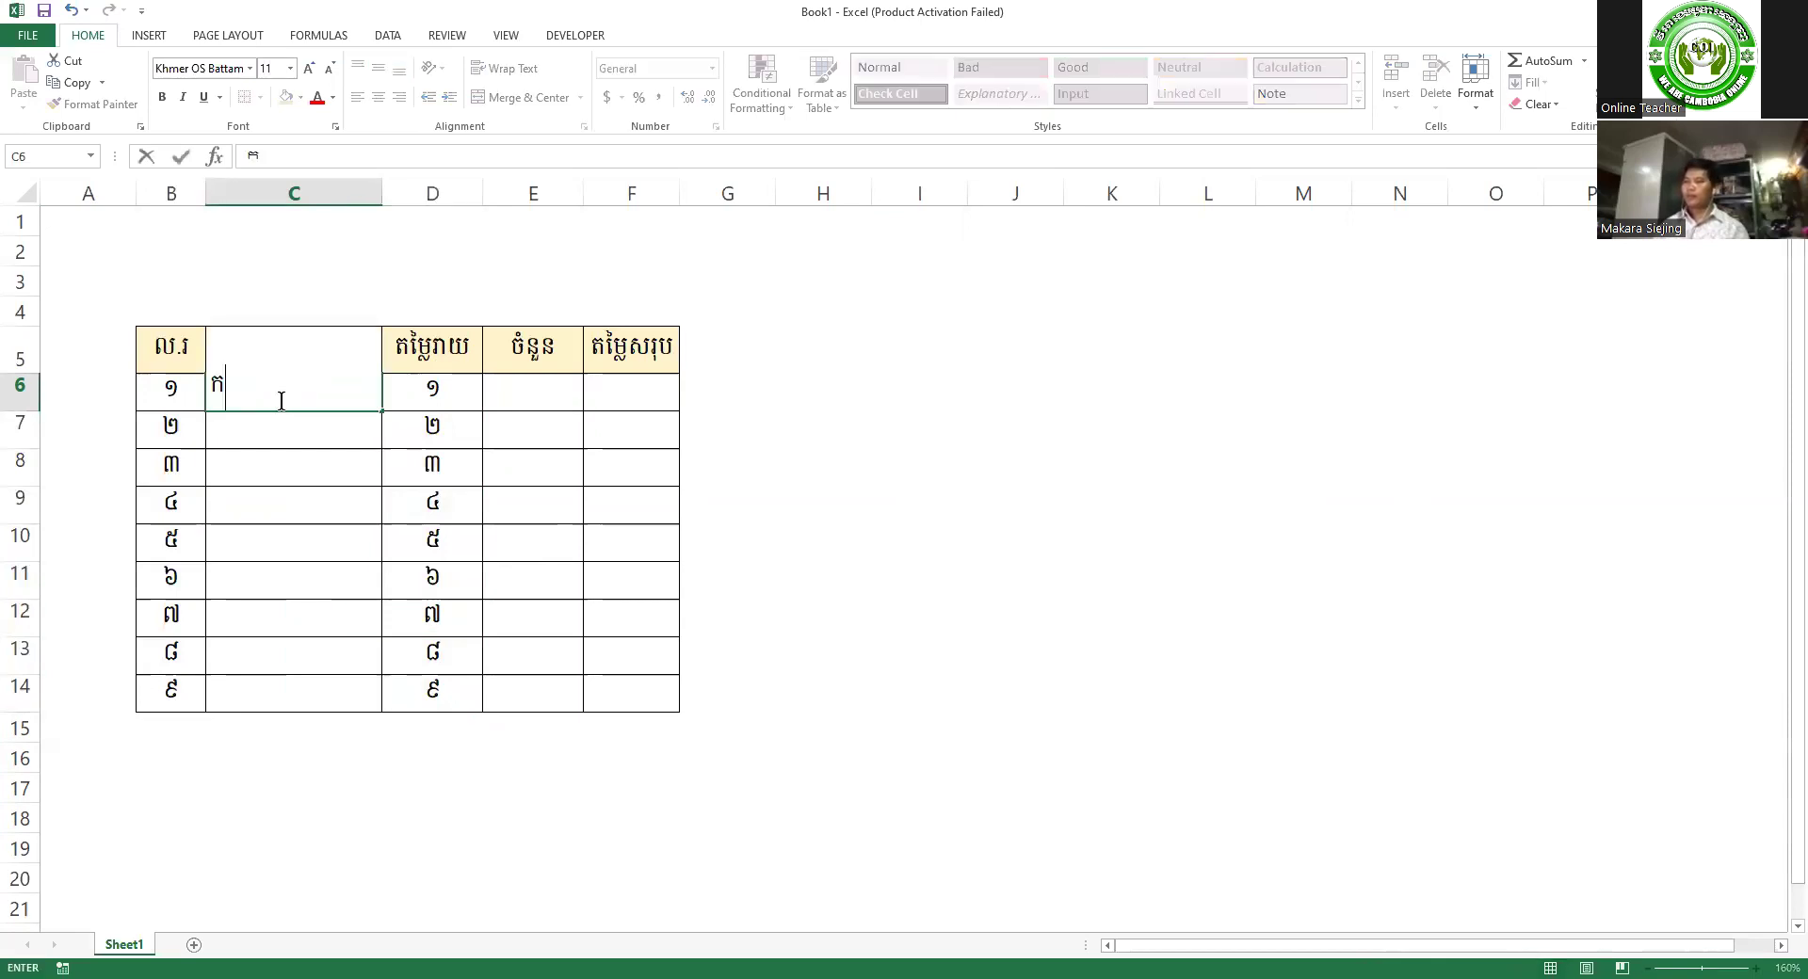
pyautogui.press('BackSpace')
pyautogui.write('កាតាប')
pyautogui.press('Return')
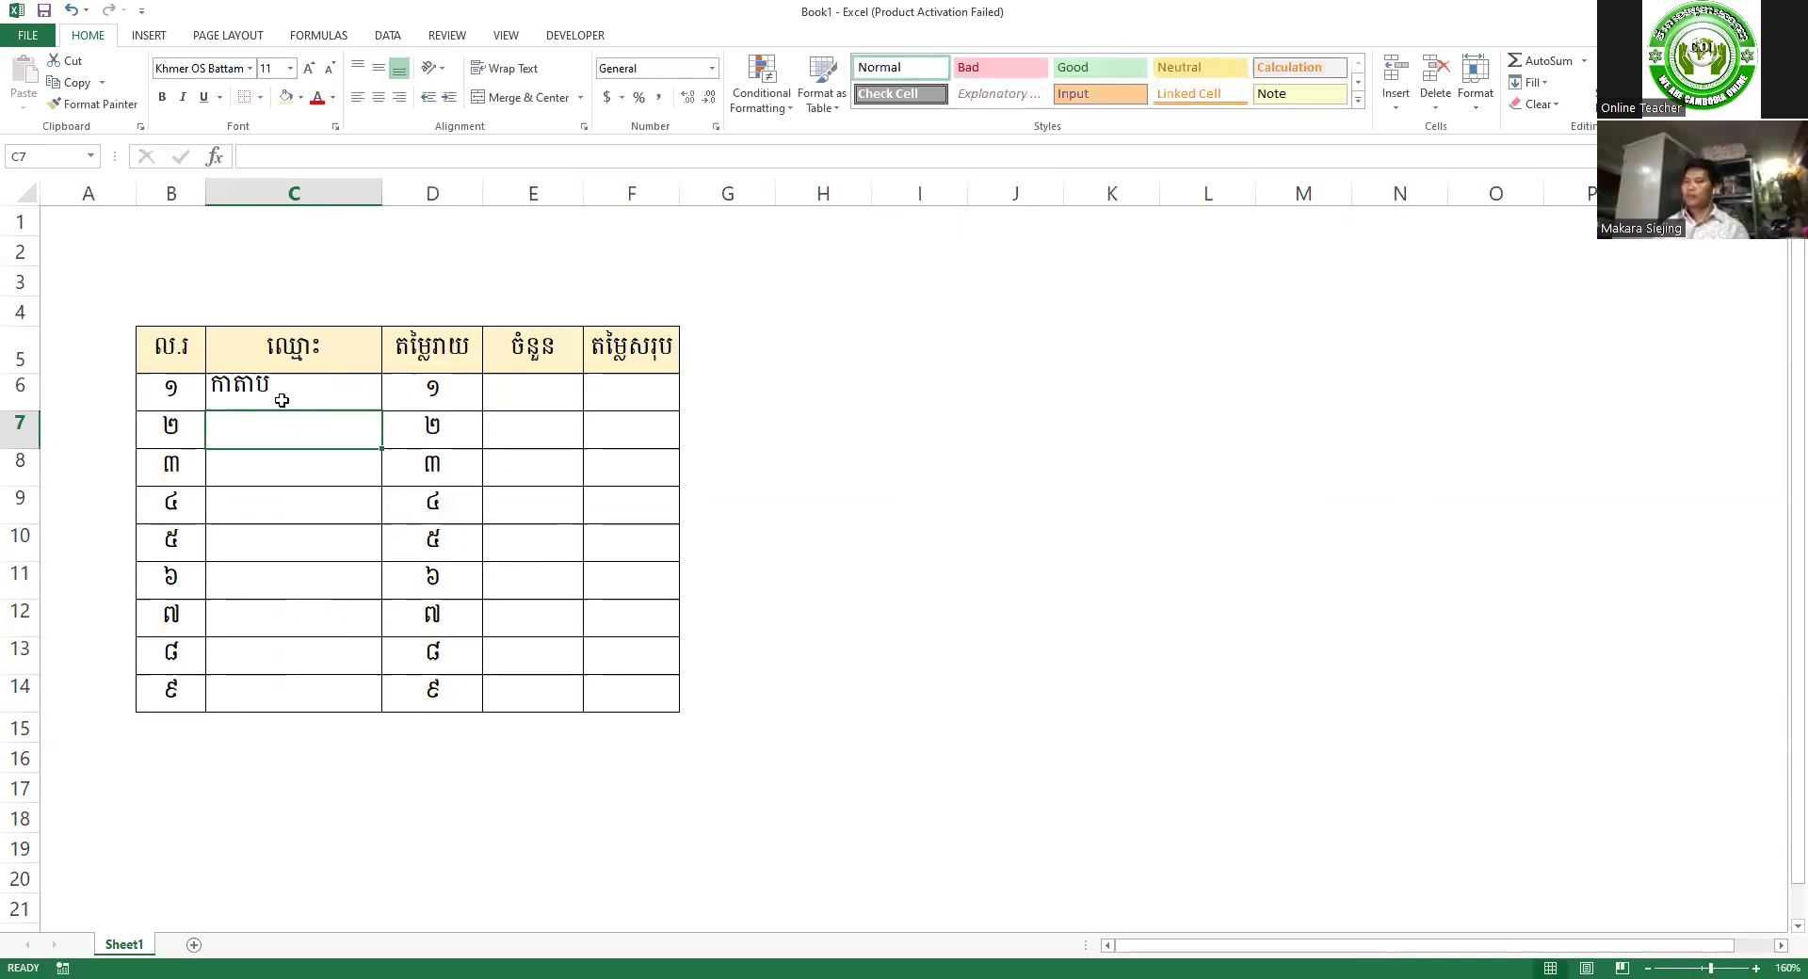
pyautogui.write('ខ')
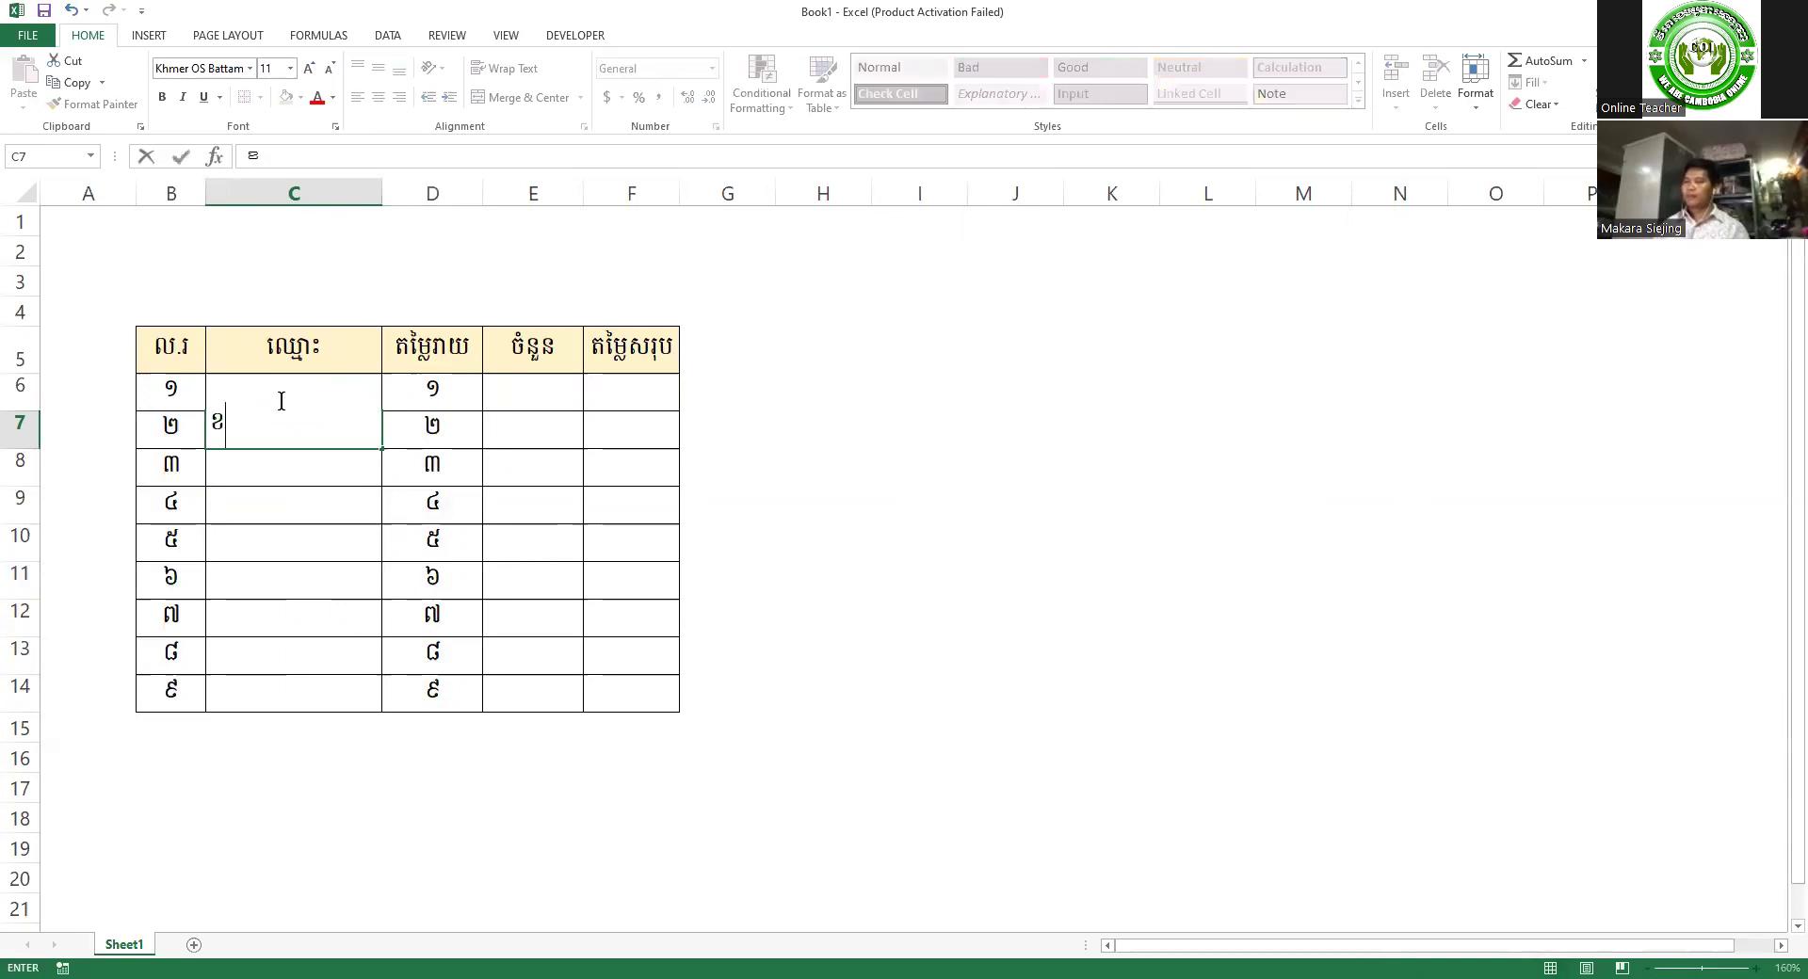
pyautogui.press('Return')
pyautogui.write('ឱ')
pyautogui.press('Return')
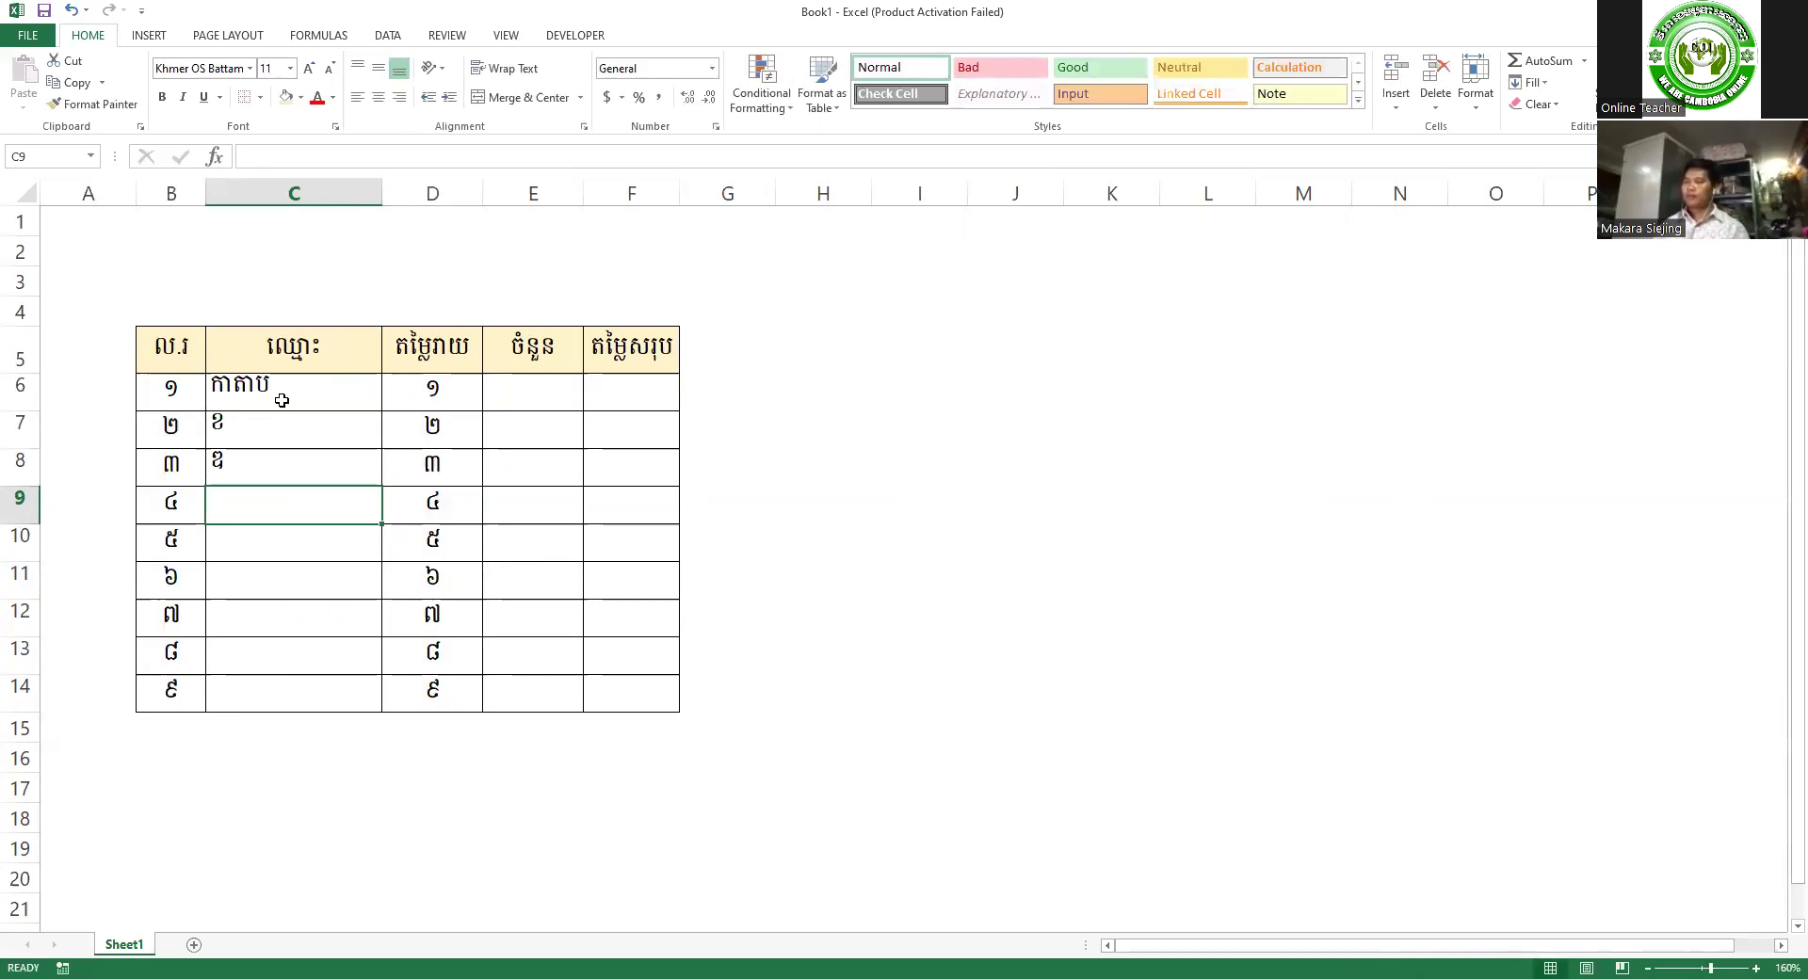
# - Enter កាតាប, ឆ, ដ, ន and ម in the following name cells, then reselect C6
pyautogui.write('កាតាប')
pyautogui.press('Return')
pyautogui.press('Return')
pyautogui.write('ឆ')
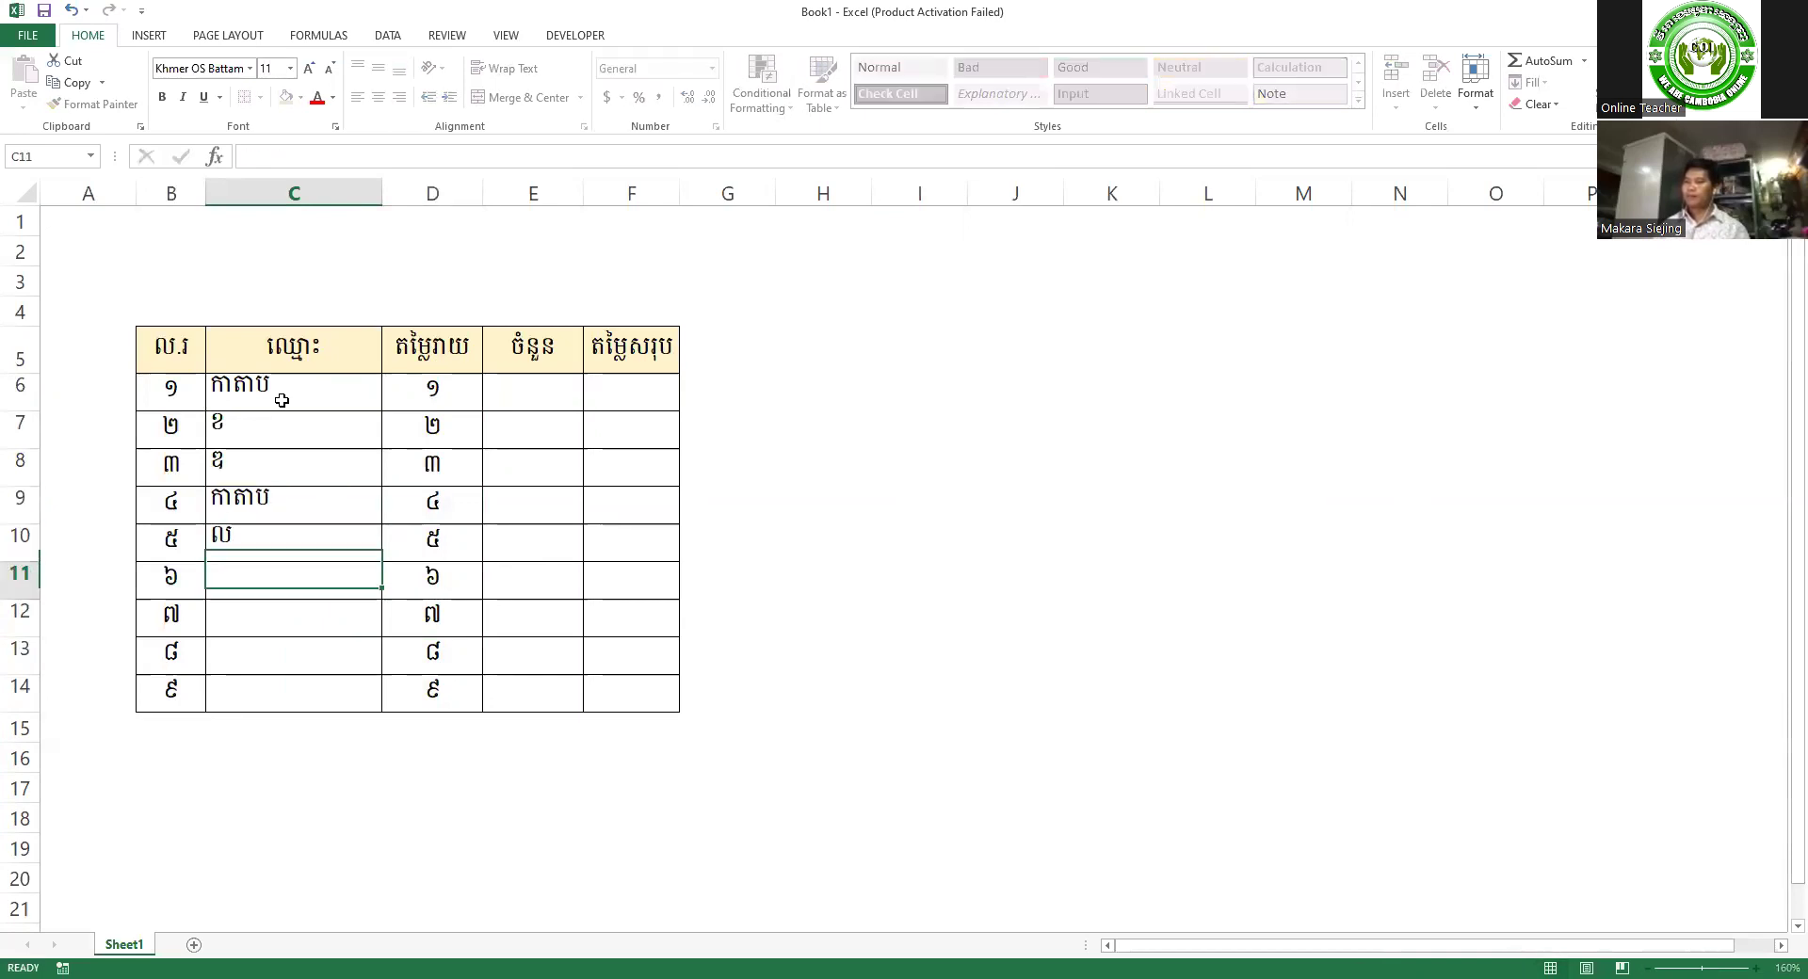
pyautogui.press('Return')
pyautogui.write('ដ')
pyautogui.press('Return')
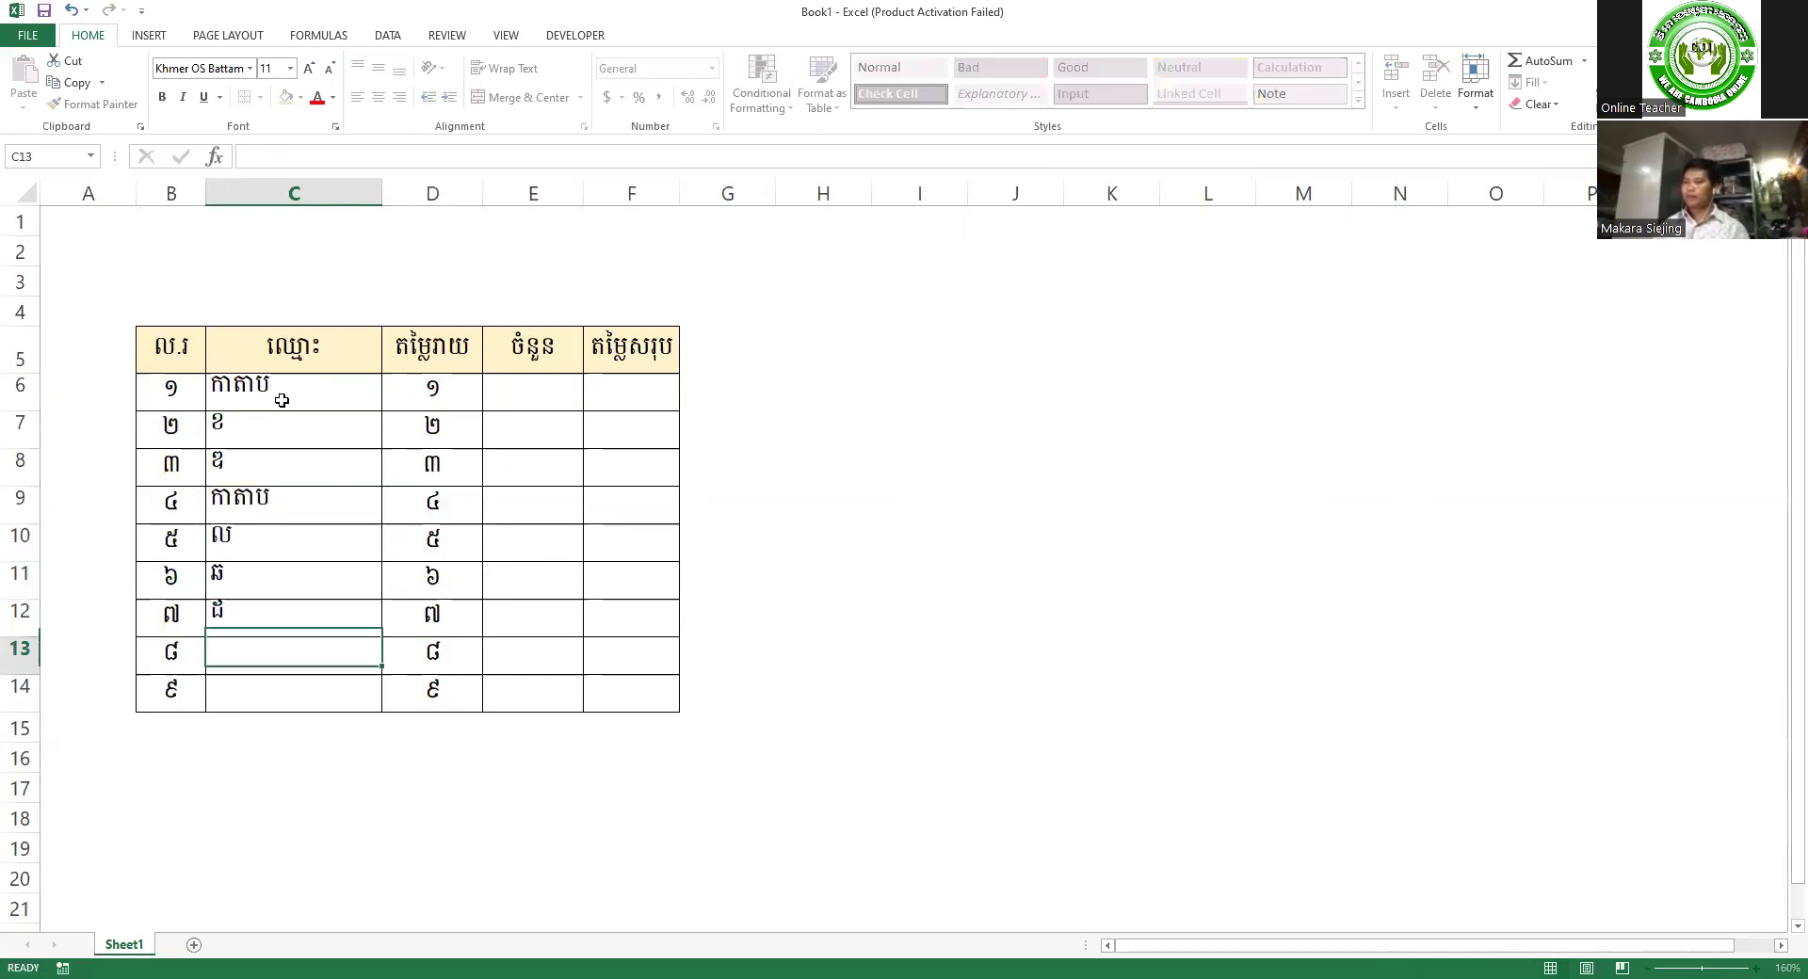
pyautogui.write('ន')
pyautogui.press('Return')
pyautogui.write('ម')
pyautogui.press('Return')
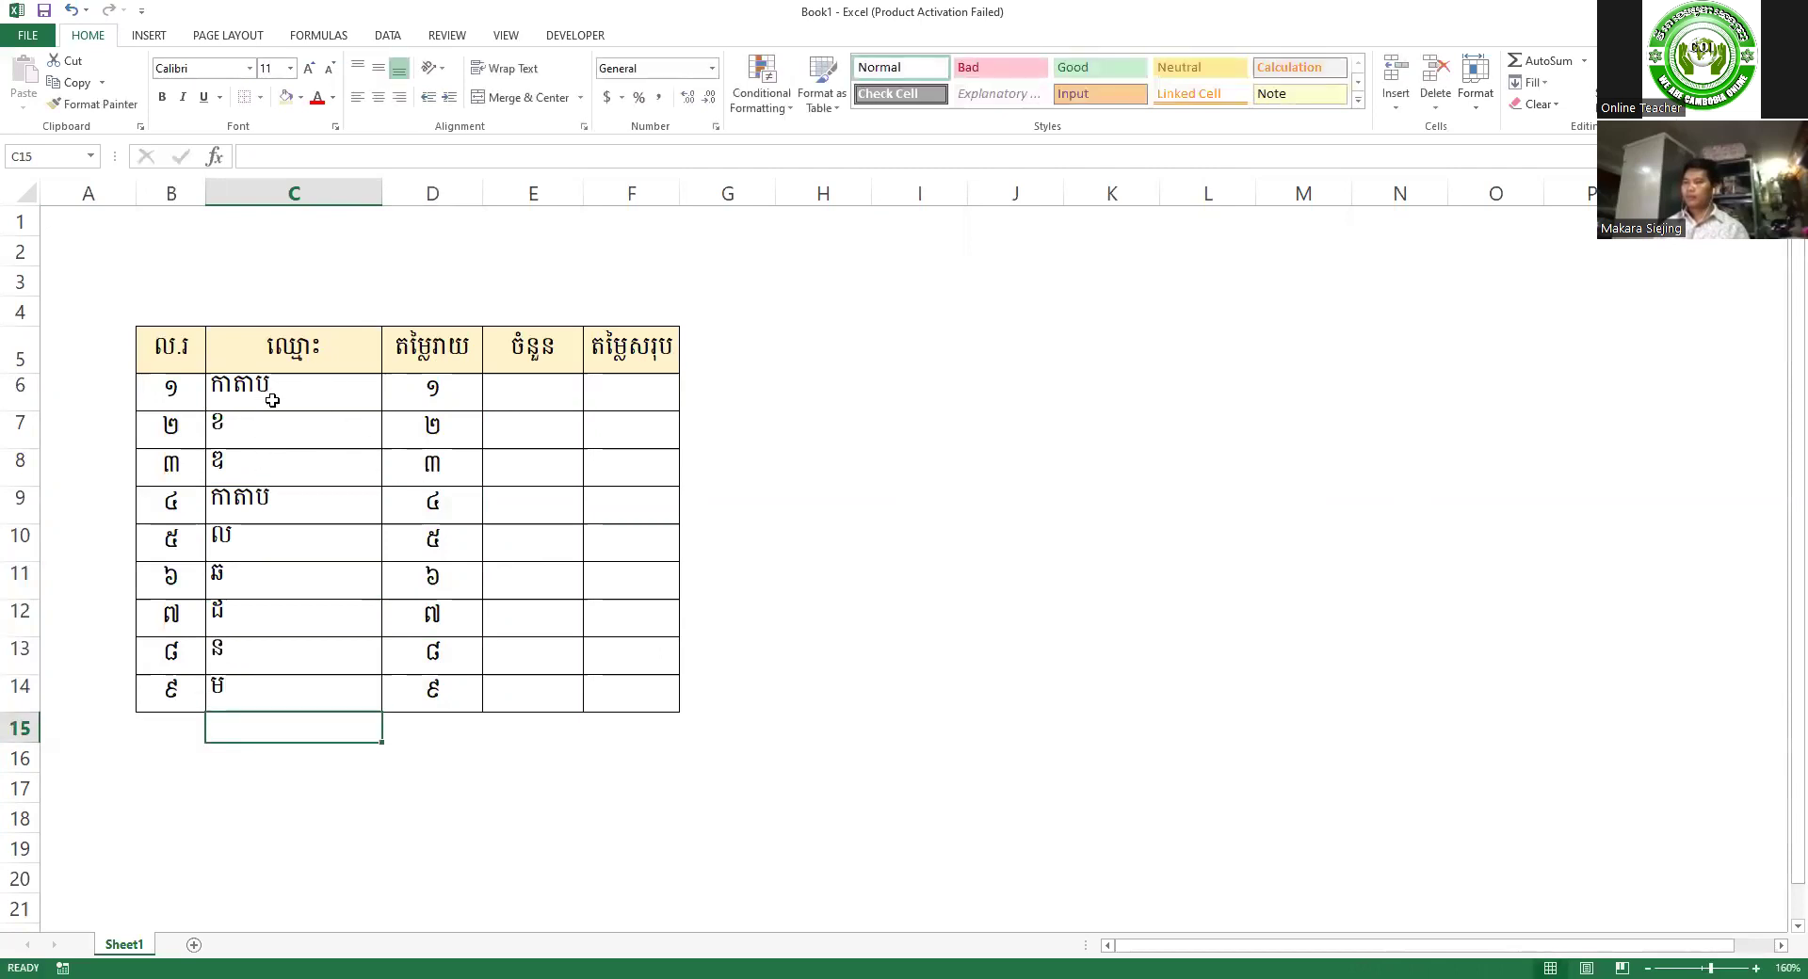
pyautogui.click(267, 400)
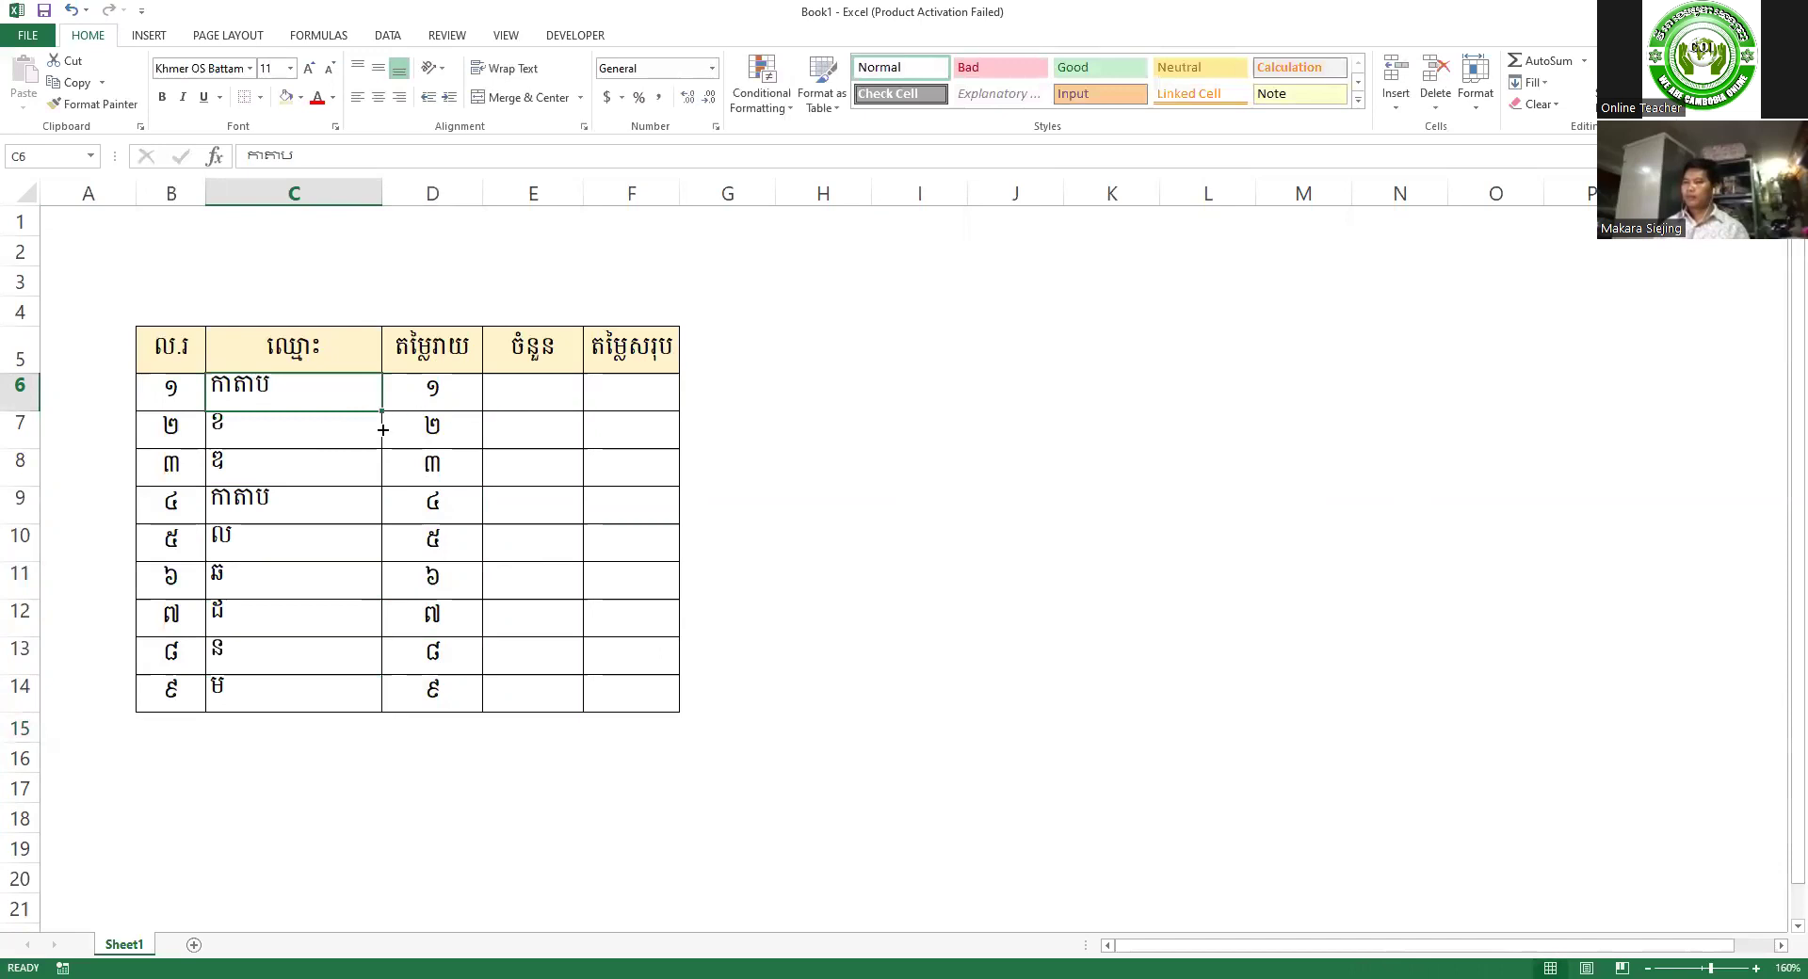
# - Copy the name កាតាប from C6 down through C14
pyautogui.moveTo(363, 713); pyautogui.dragTo(367, 708)
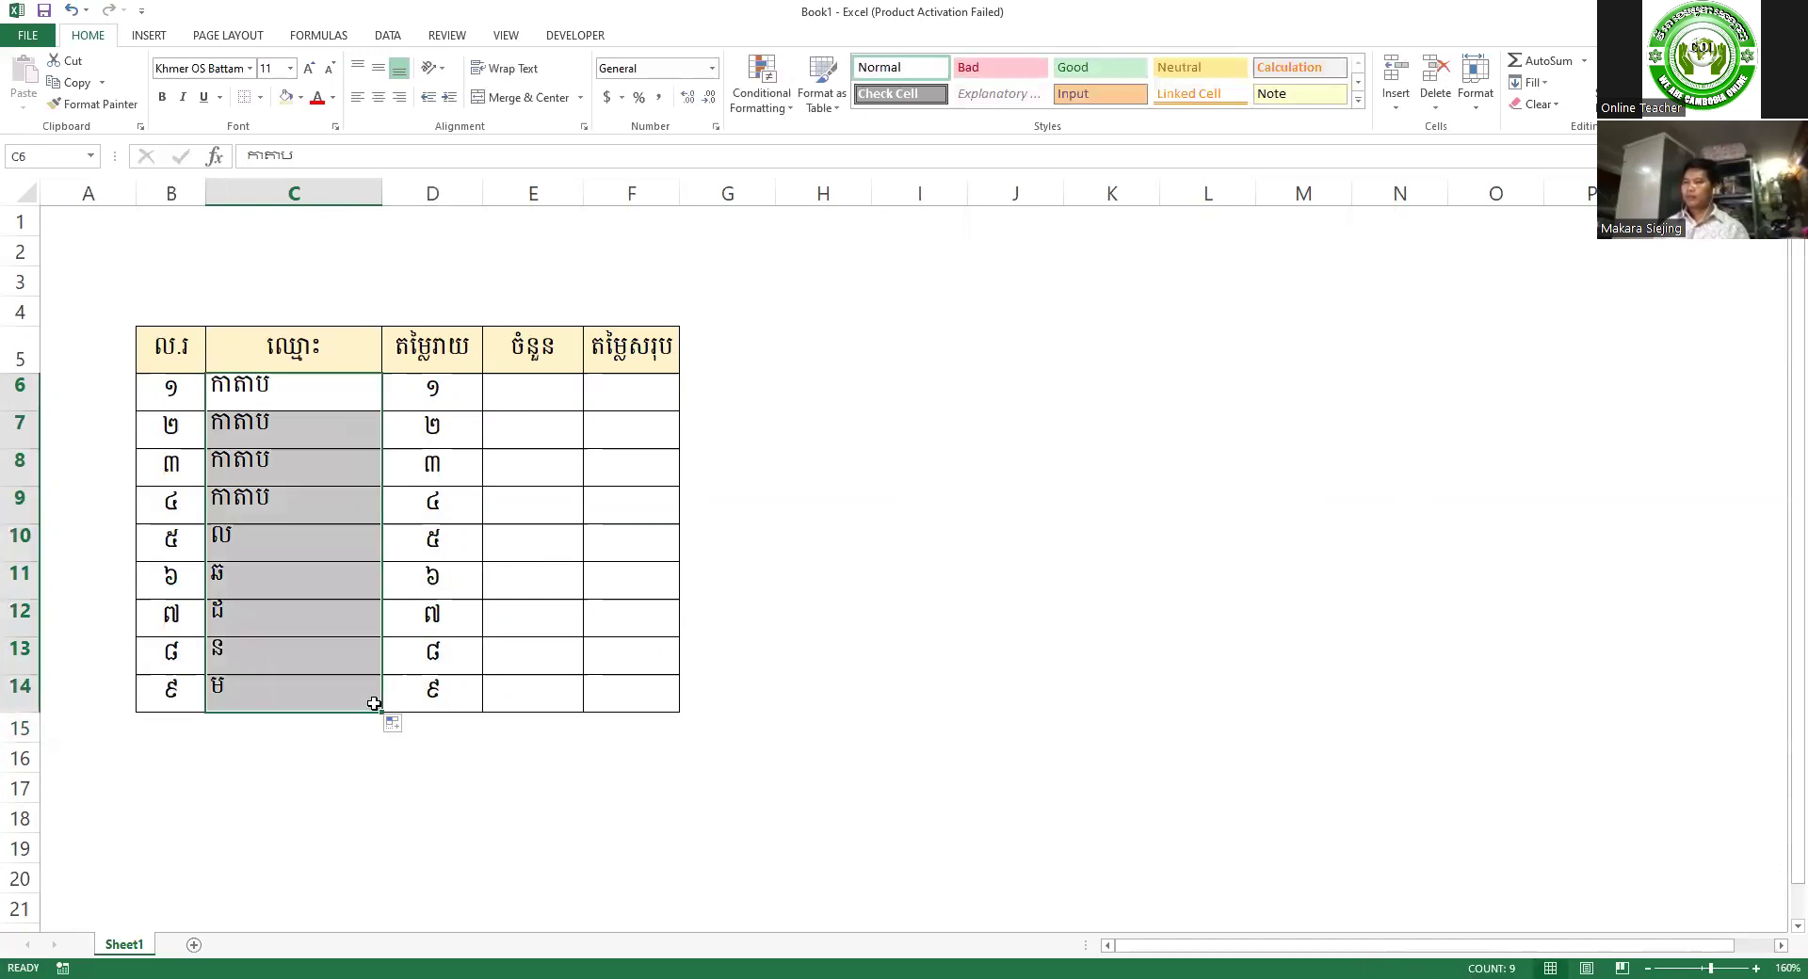
pyautogui.click(351, 781)
pyautogui.click(304, 385)
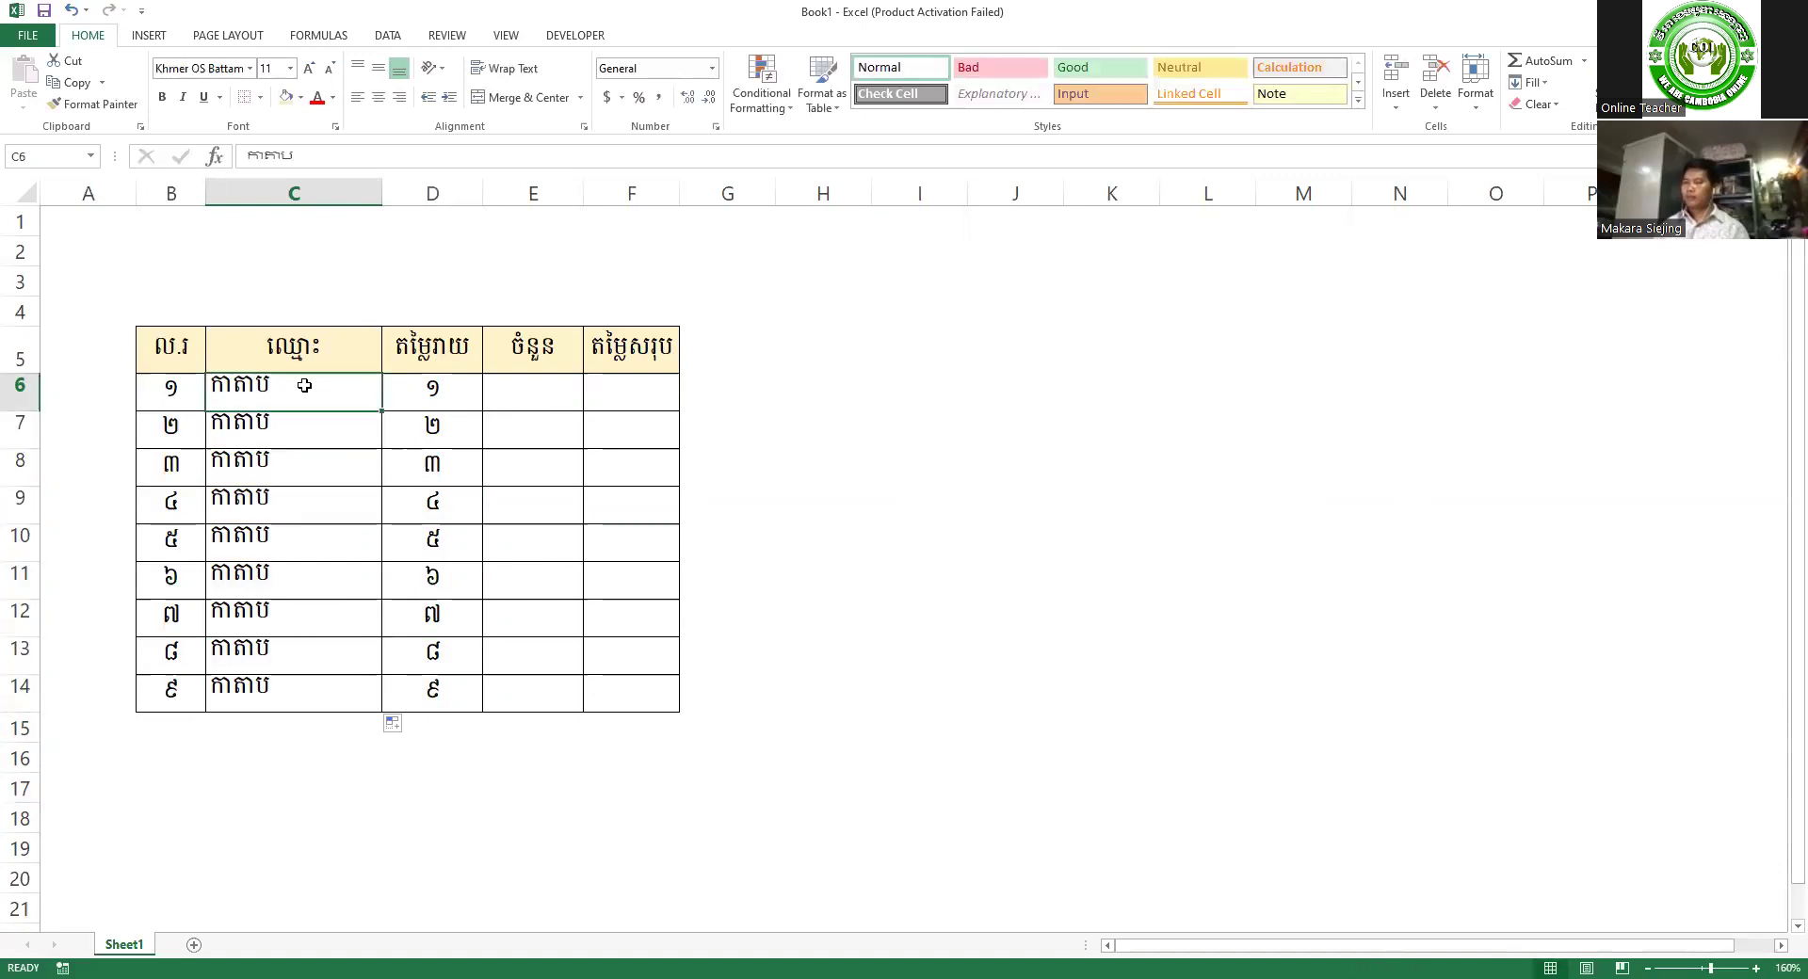
pyautogui.doubleClick(304, 385)
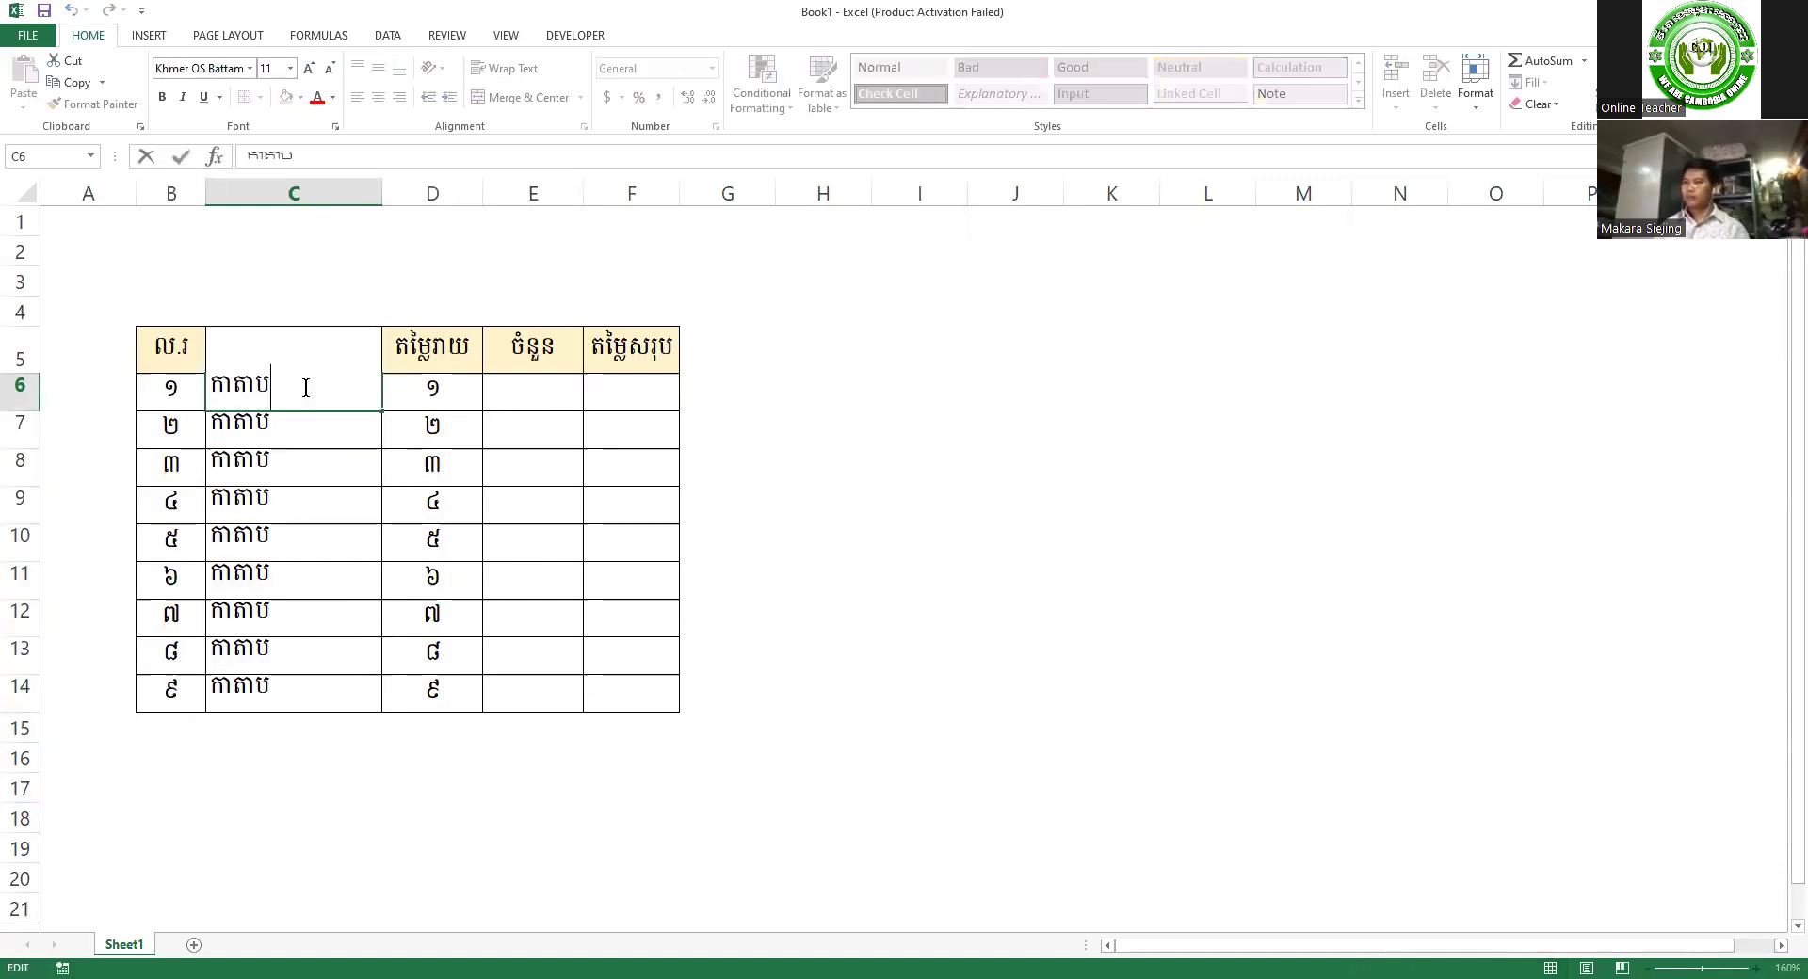
pyautogui.click(829, 760)
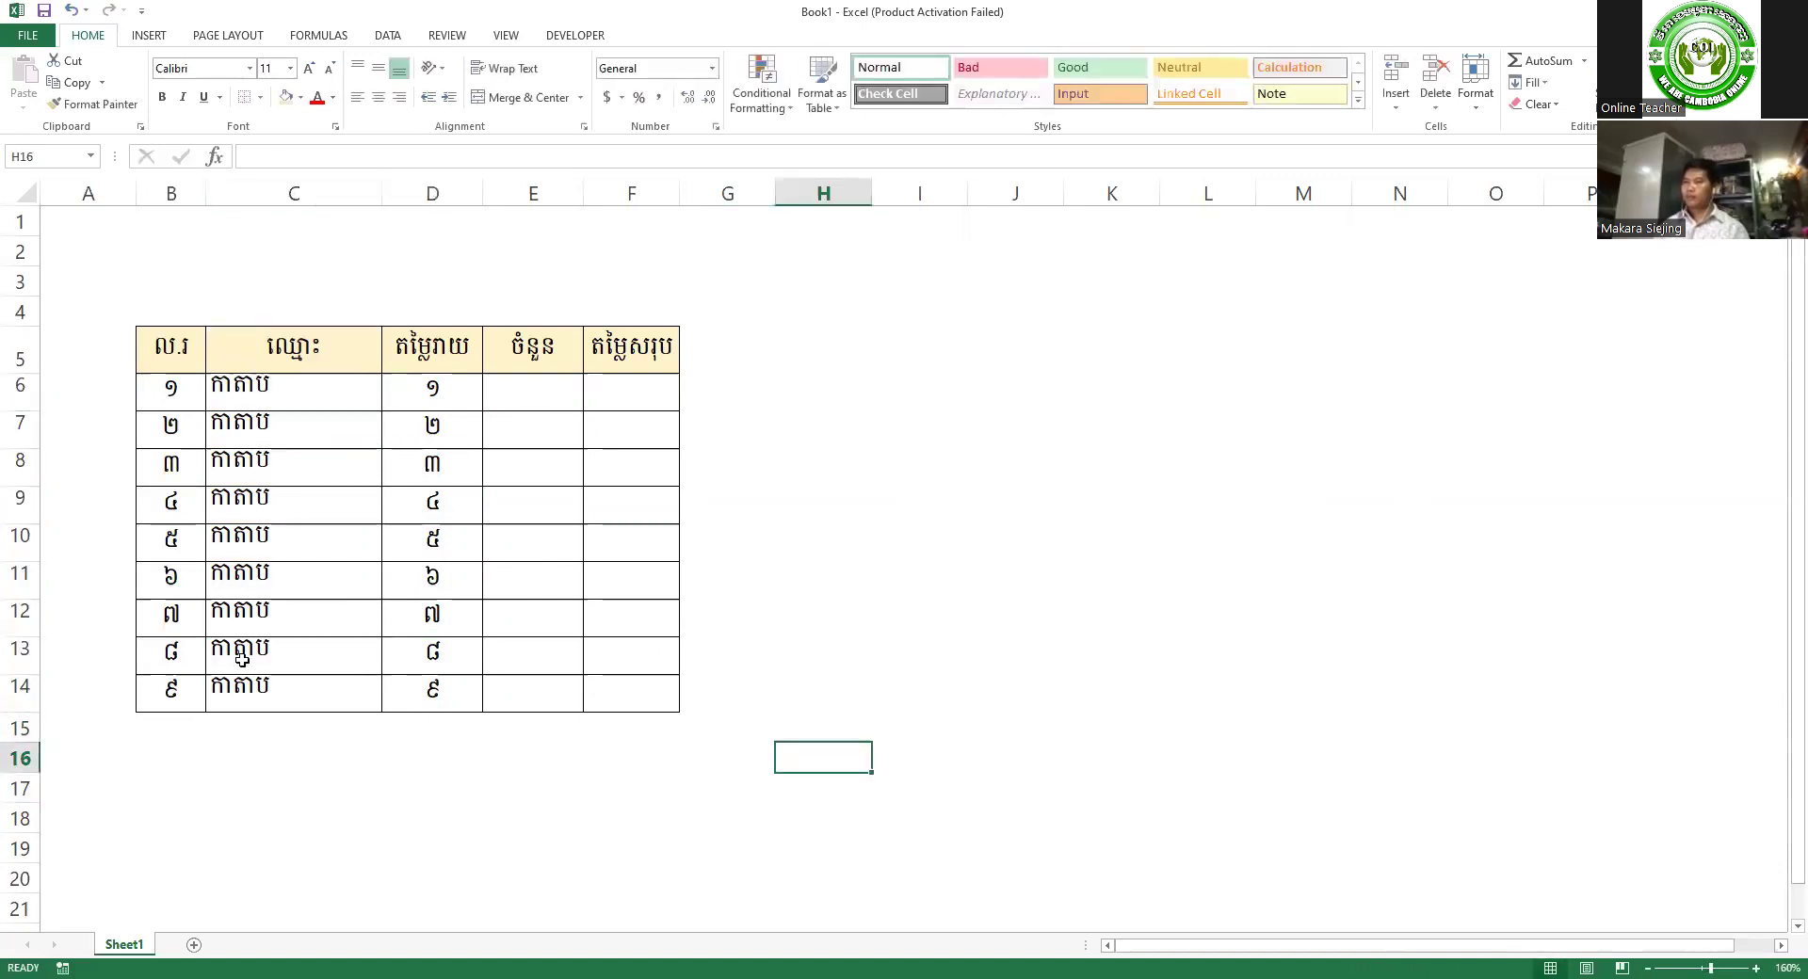
# - Append ១ to C6 and ២ to C7, making កាតាប១ and កាតាប២
pyautogui.doubleClick(317, 394)
pyautogui.write('១')
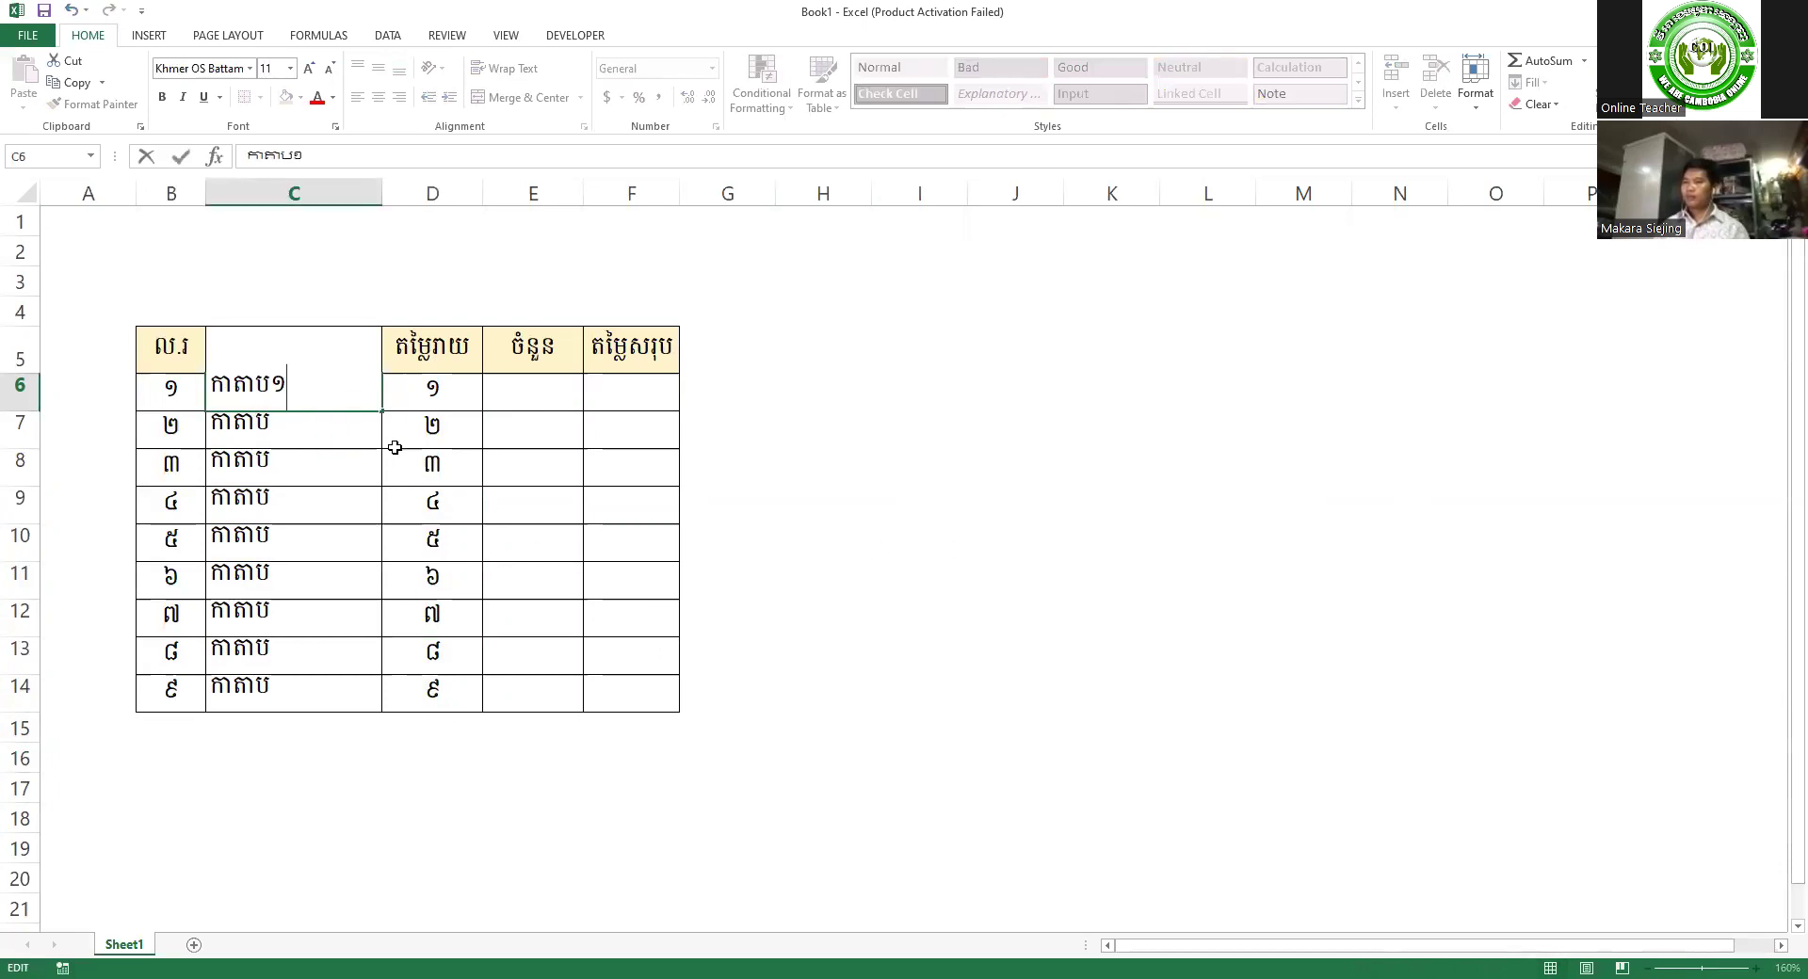
pyautogui.press('Escape')
pyautogui.doubleClick(330, 439)
pyautogui.write('២')
pyautogui.click(759, 565)
# - Fill the numbered names down to C14 as កាតាប១–កាតាប៩, then reopen C6 for editing
pyautogui.moveTo(329, 388)
pyautogui.mouseDown()
pyautogui.moveTo(351, 438)
pyautogui.moveTo(353, 712)
pyautogui.mouseUp()
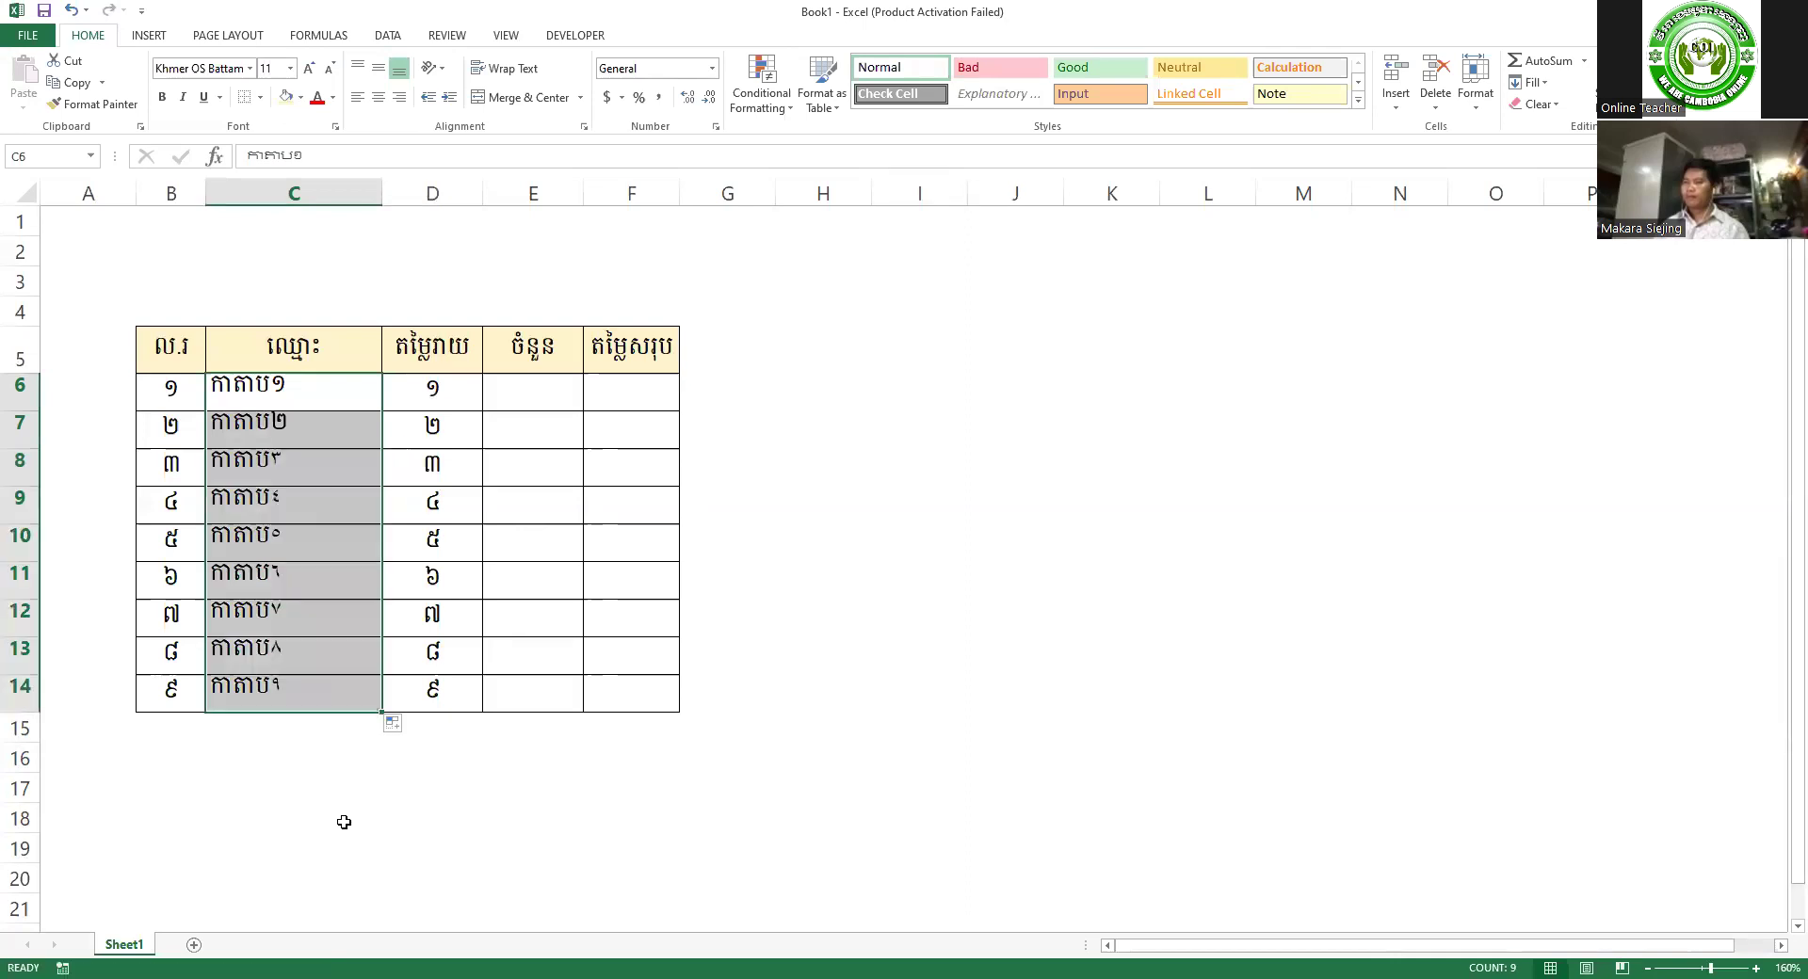
pyautogui.click(342, 821)
pyautogui.moveTo(233, 463); pyautogui.dragTo(293, 690)
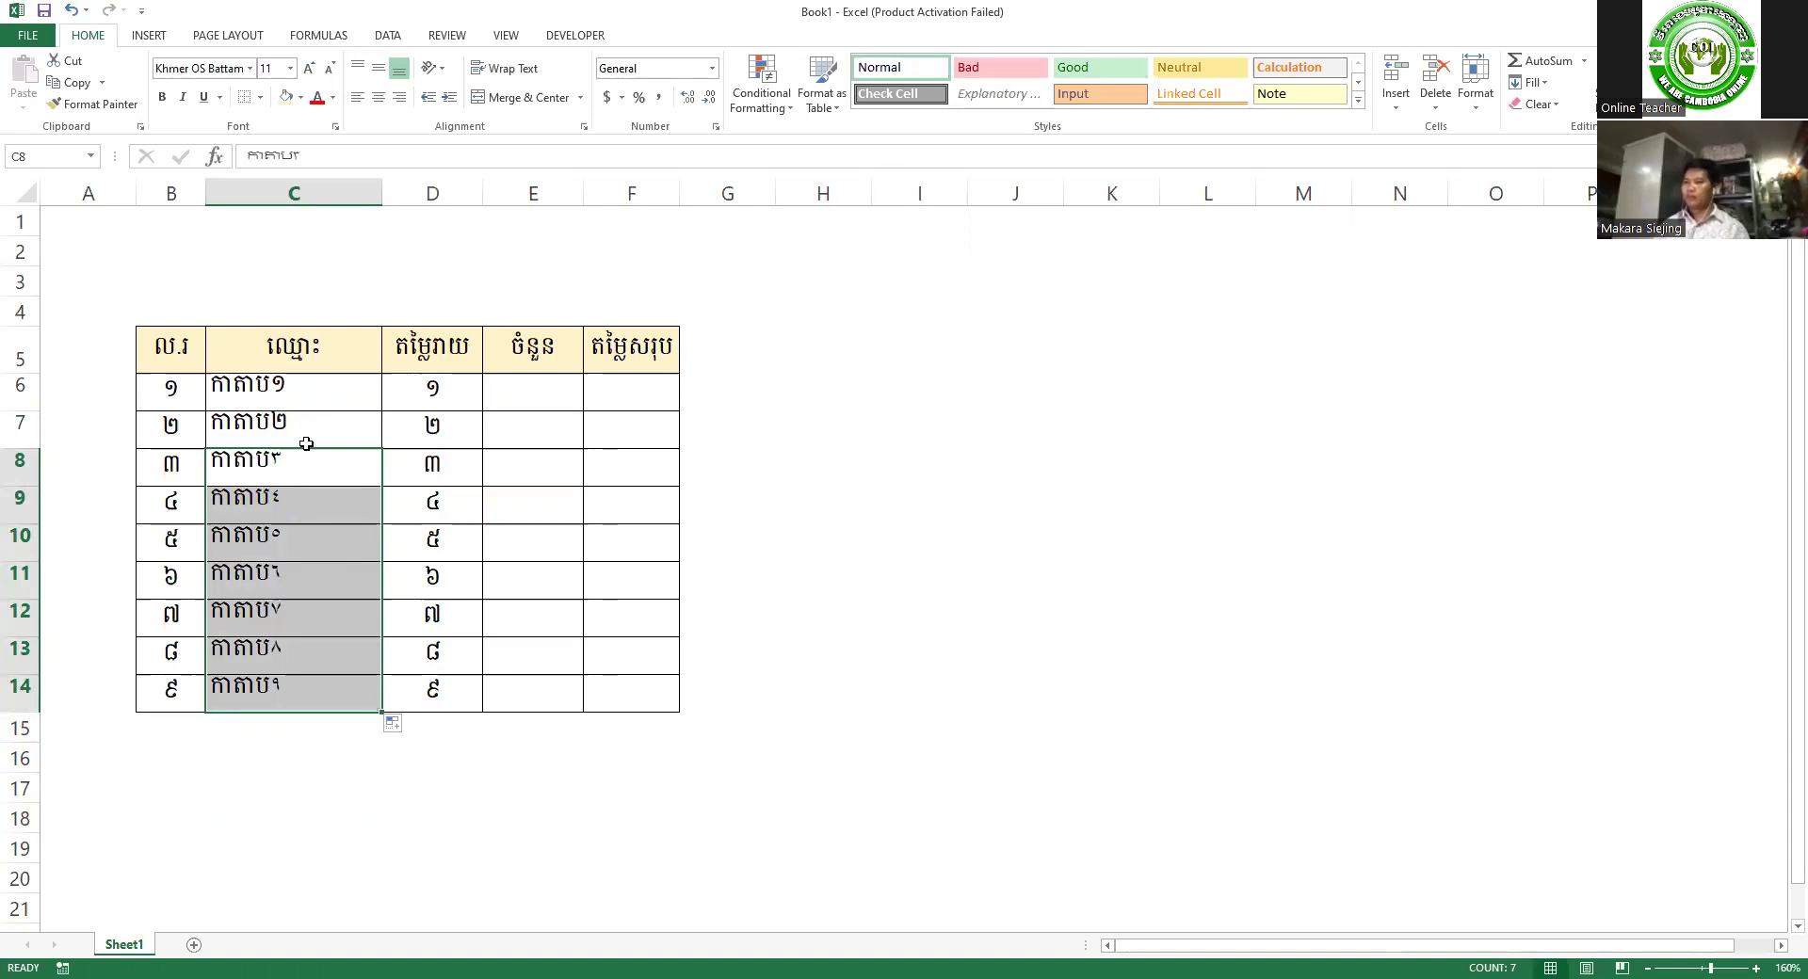
pyautogui.doubleClick(320, 387)
# - Rename C6 to 'កាតាប 001' and C7 to 'កាតាប 002'
pyautogui.press('BackSpace')
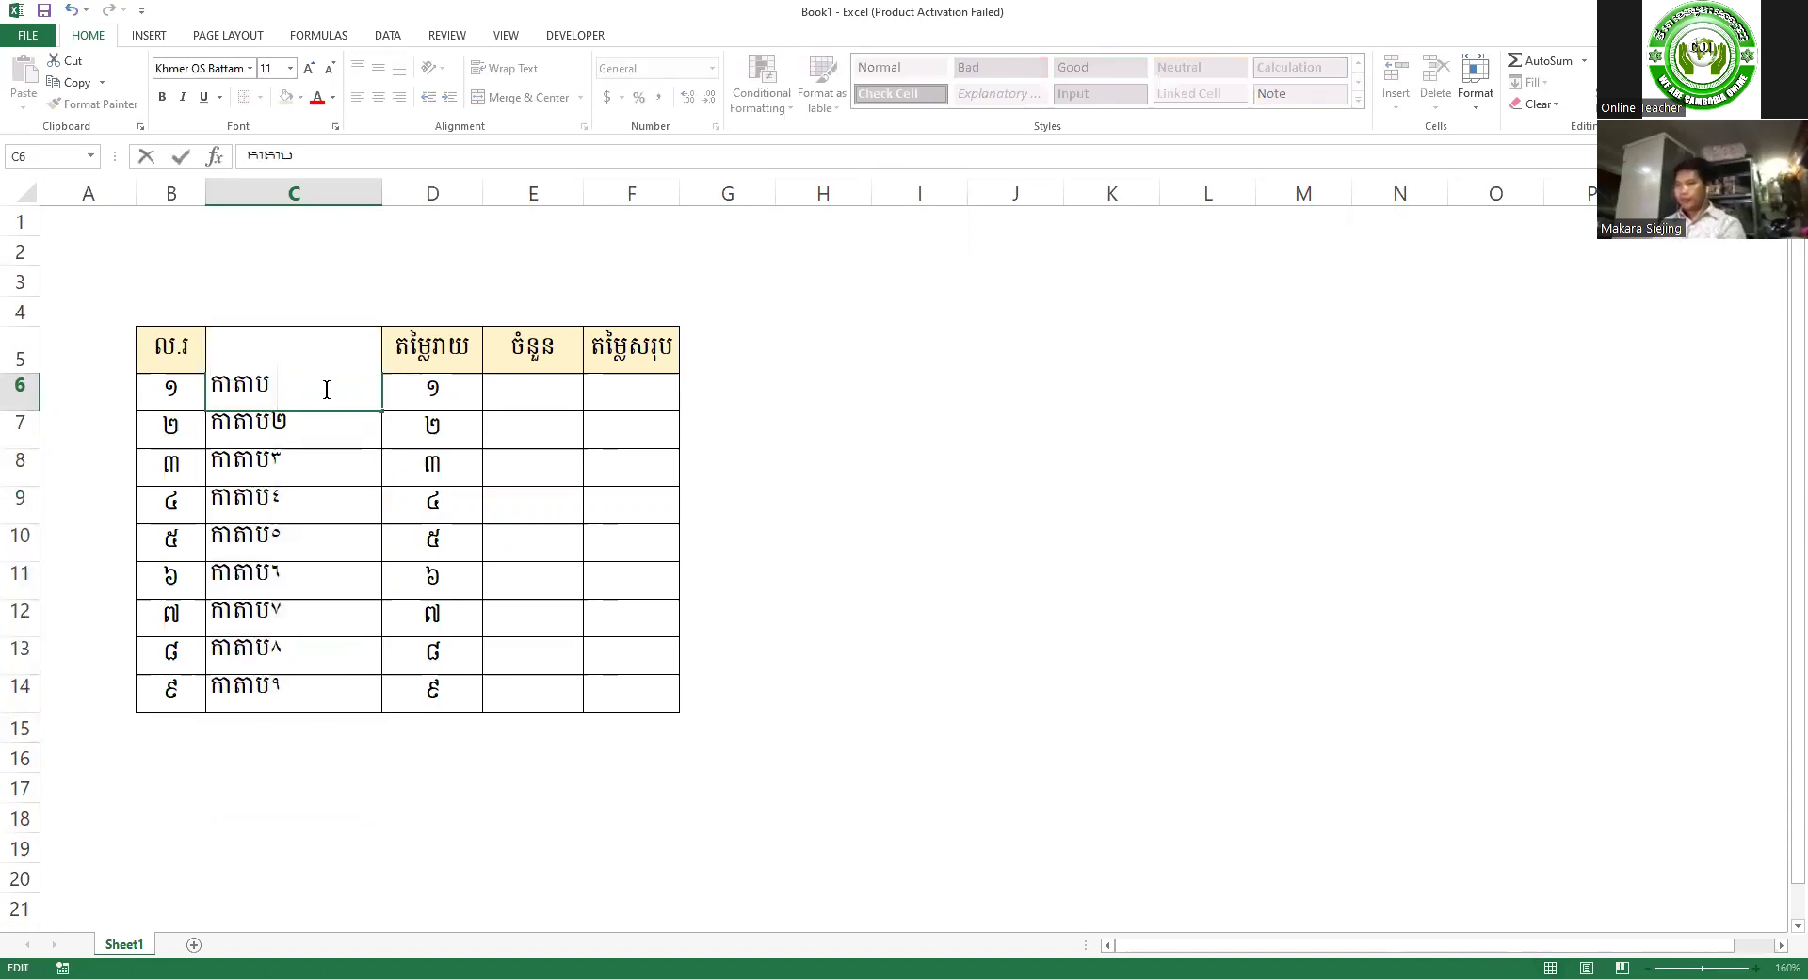
pyautogui.write('001')
pyautogui.press('Return')
pyautogui.doubleClick(344, 423)
pyautogui.press('BackSpace')
pyautogui.write('002')
pyautogui.click(272, 424)
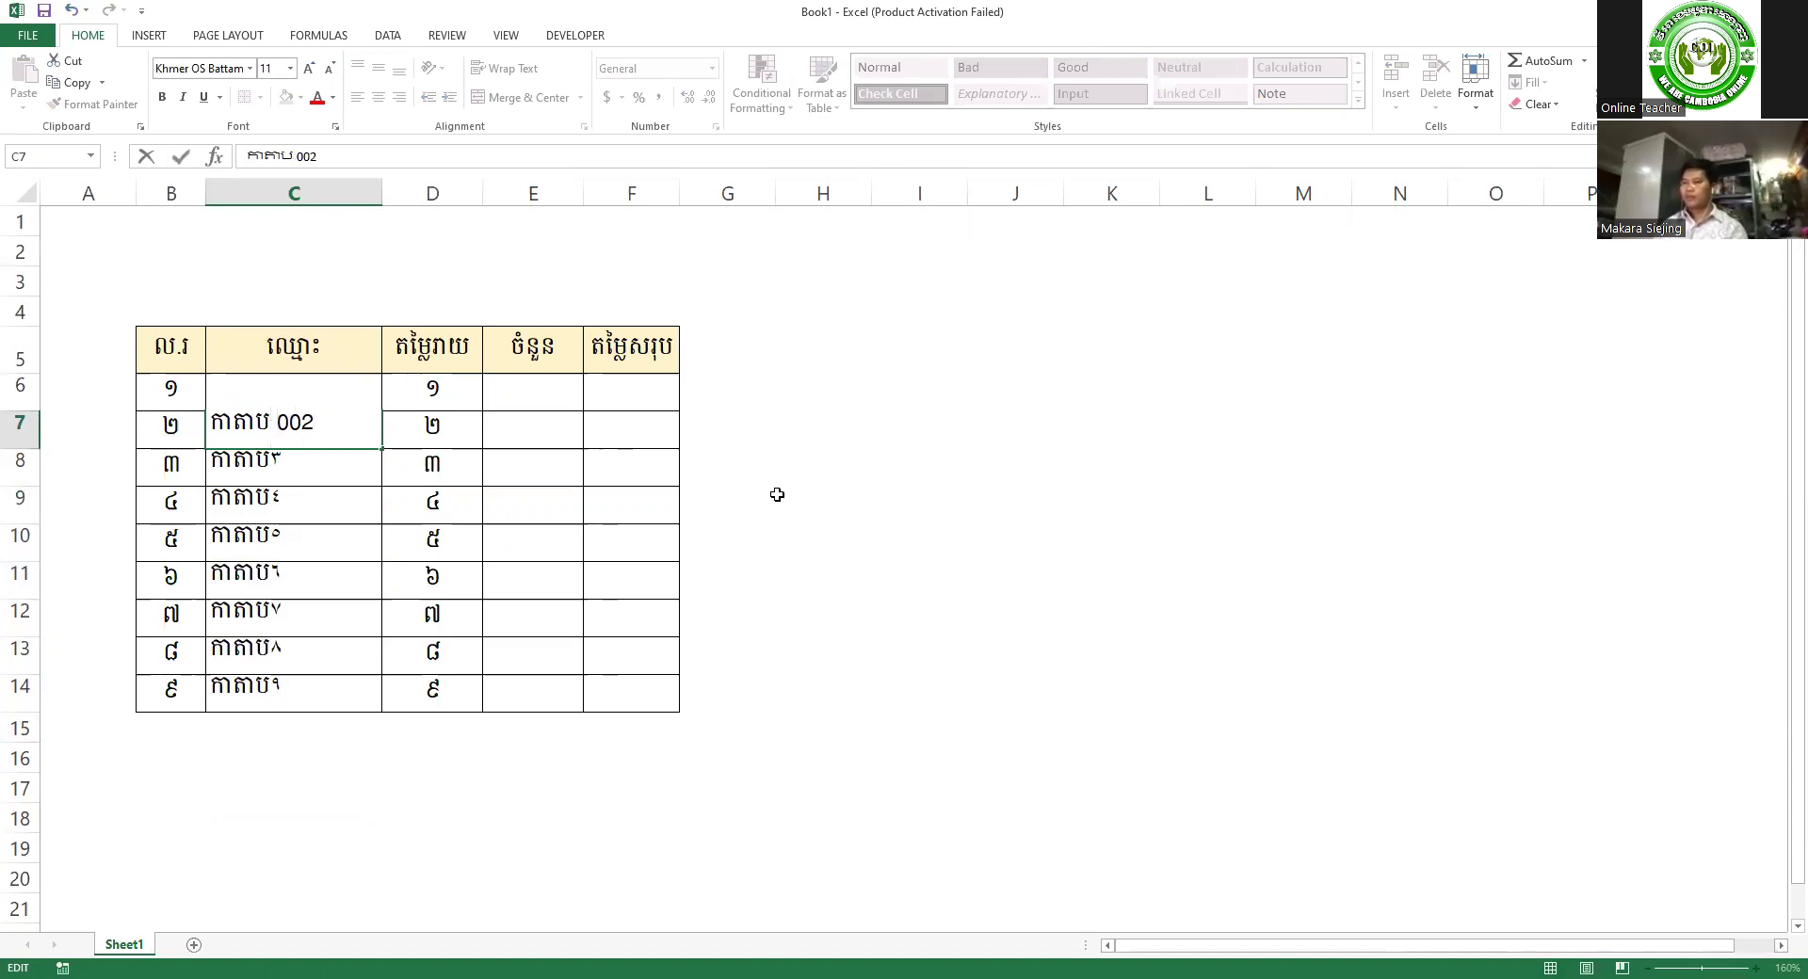
pyautogui.click(796, 518)
# - Fill the C6:C7 series down to C14, ending at 'កាតាប 009'
pyautogui.moveTo(354, 401); pyautogui.dragTo(381, 467)
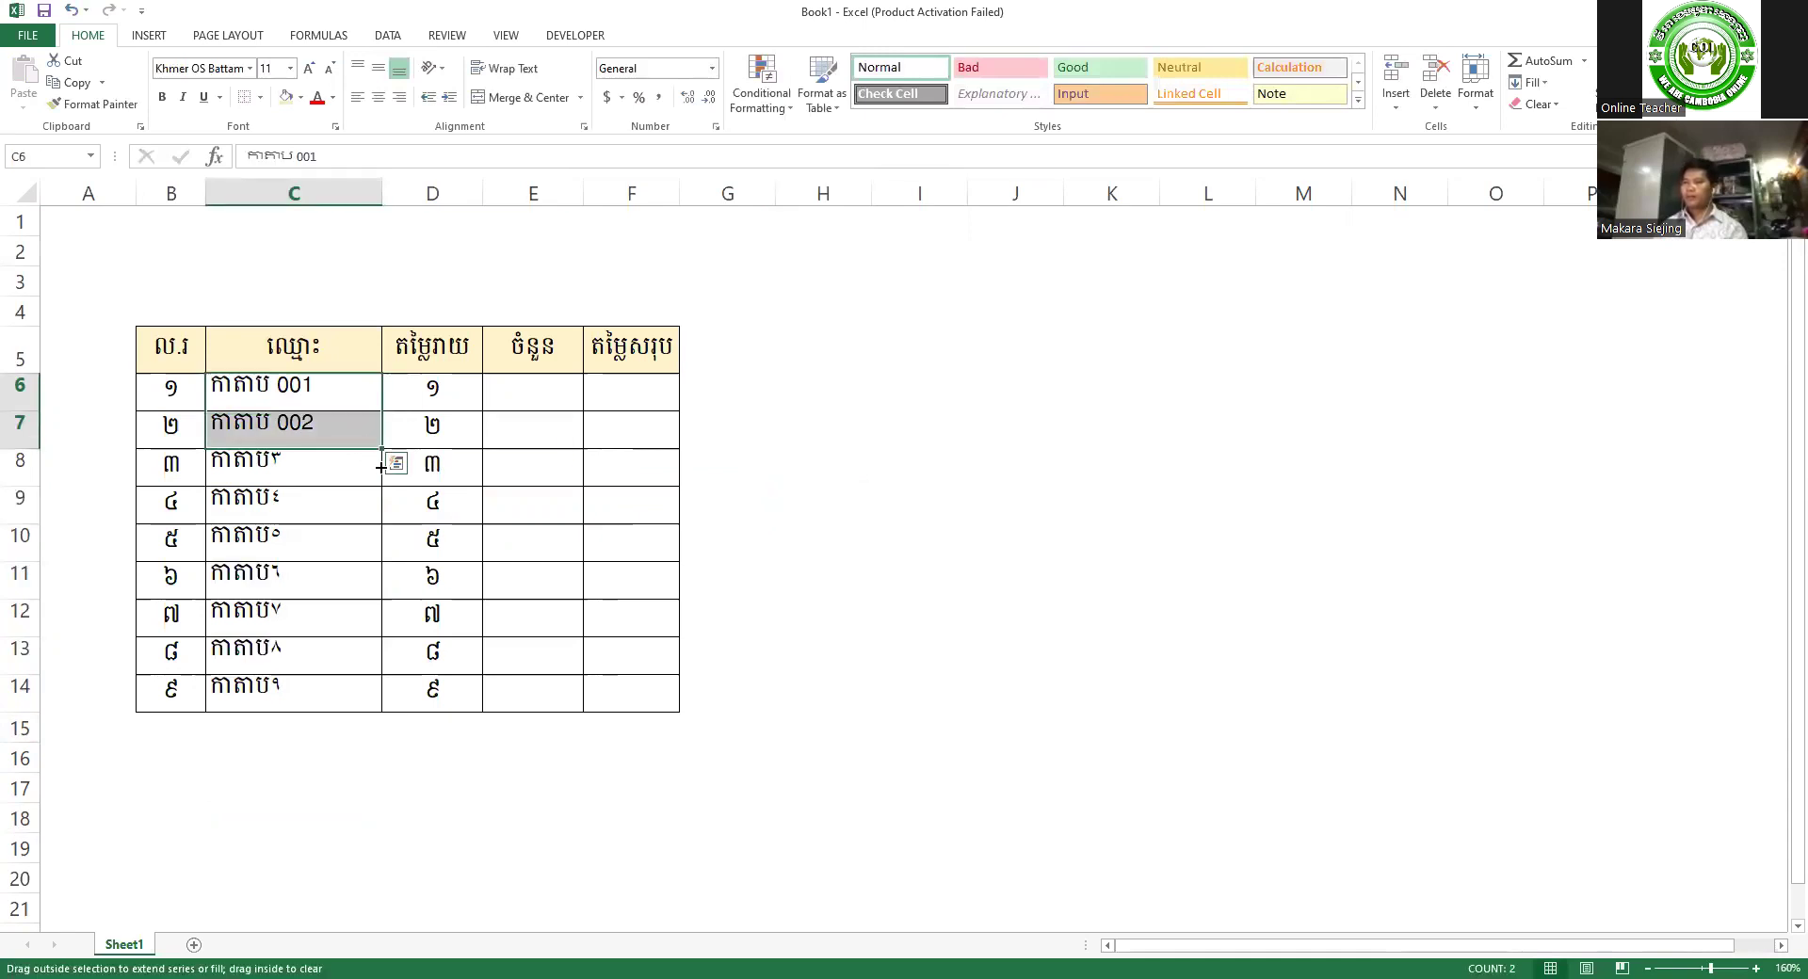
pyautogui.moveTo(372, 706); pyautogui.dragTo(373, 708)
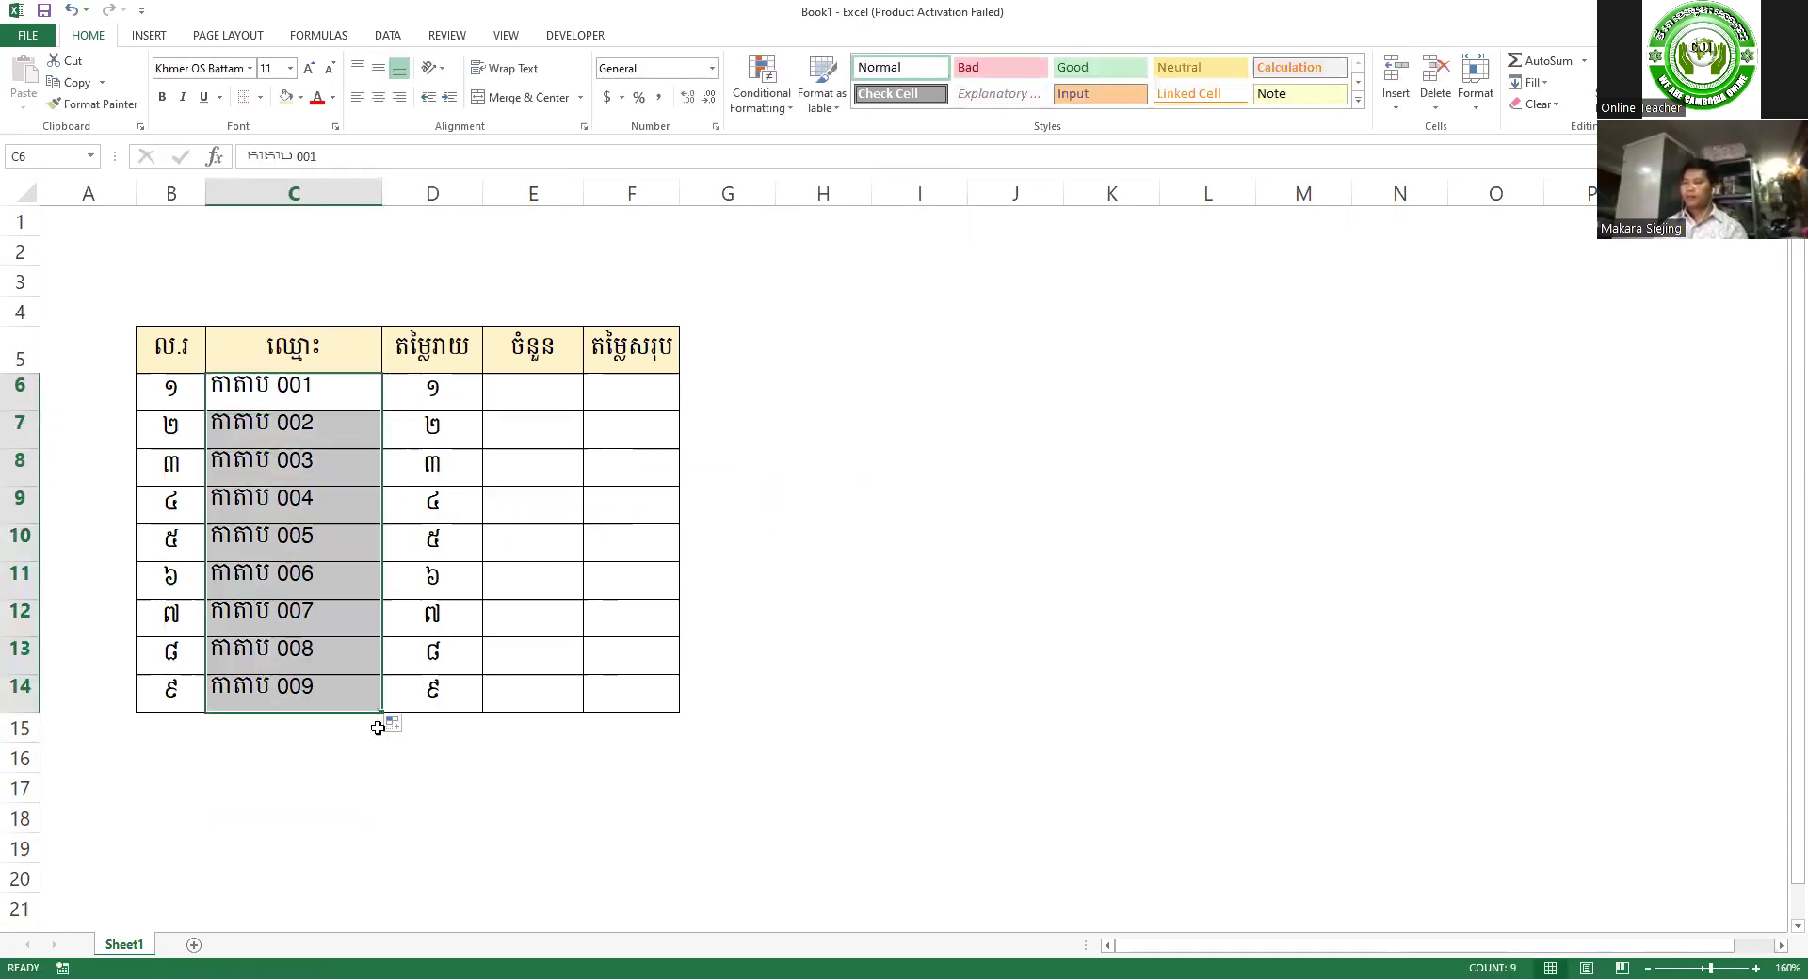
pyautogui.click(1001, 613)
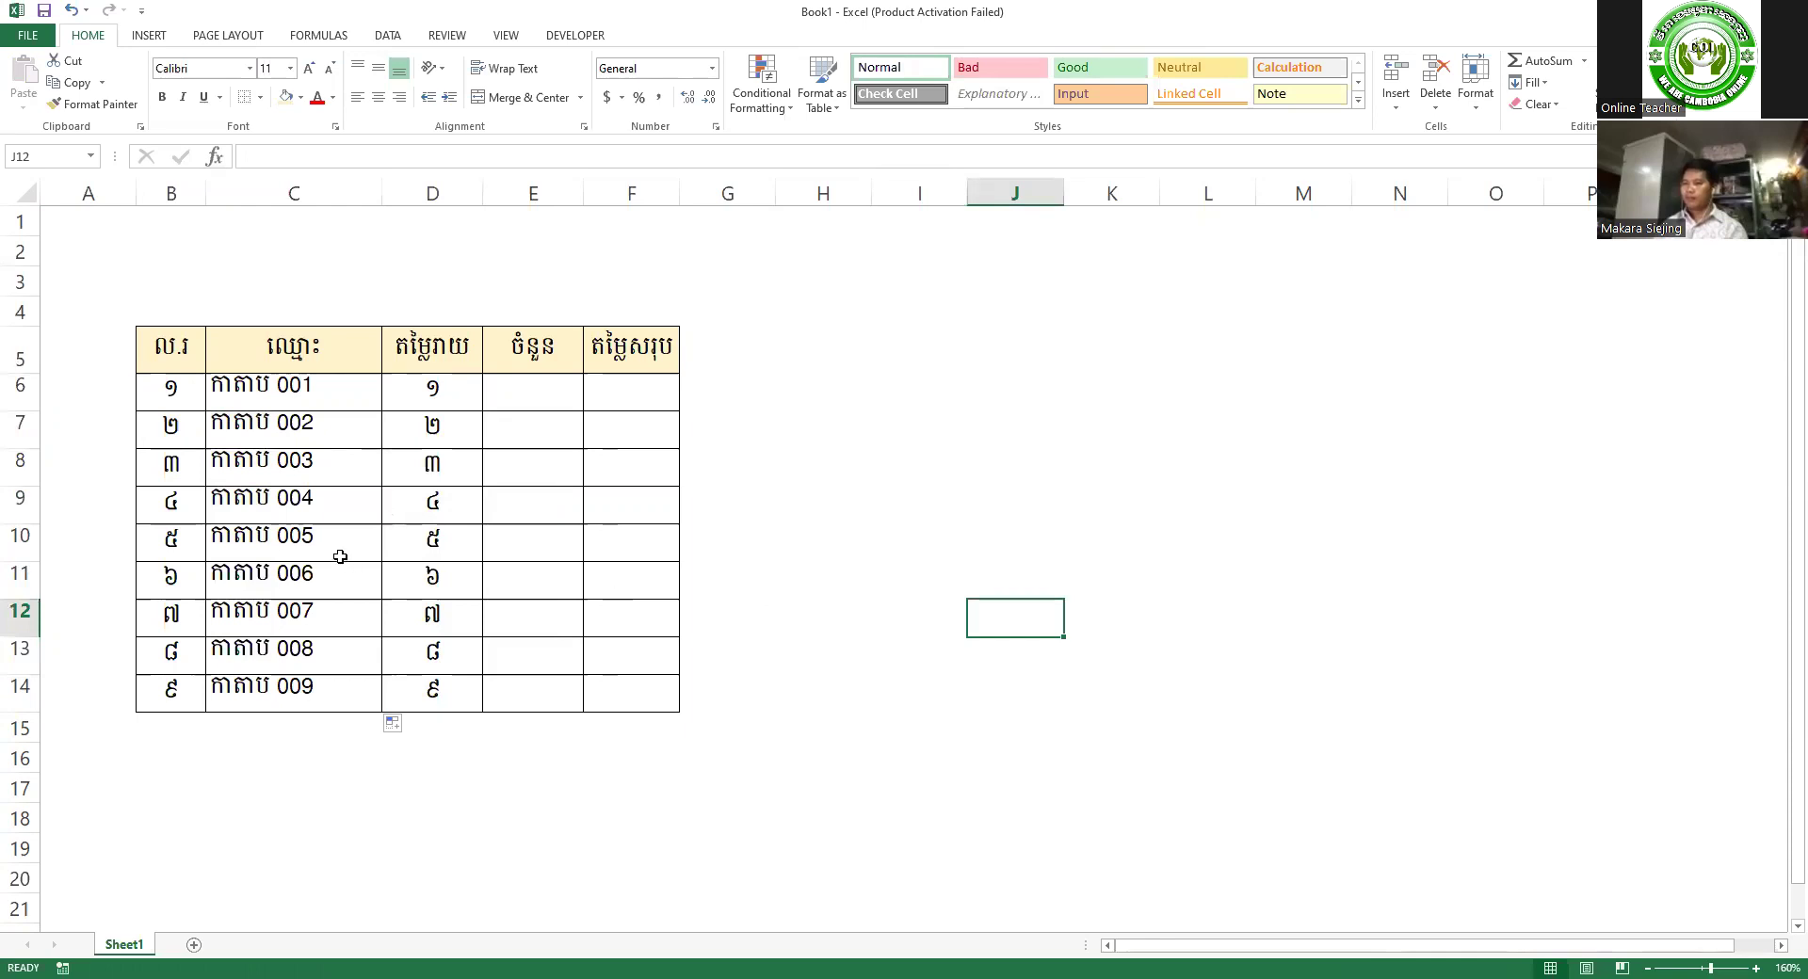
pyautogui.click(339, 396)
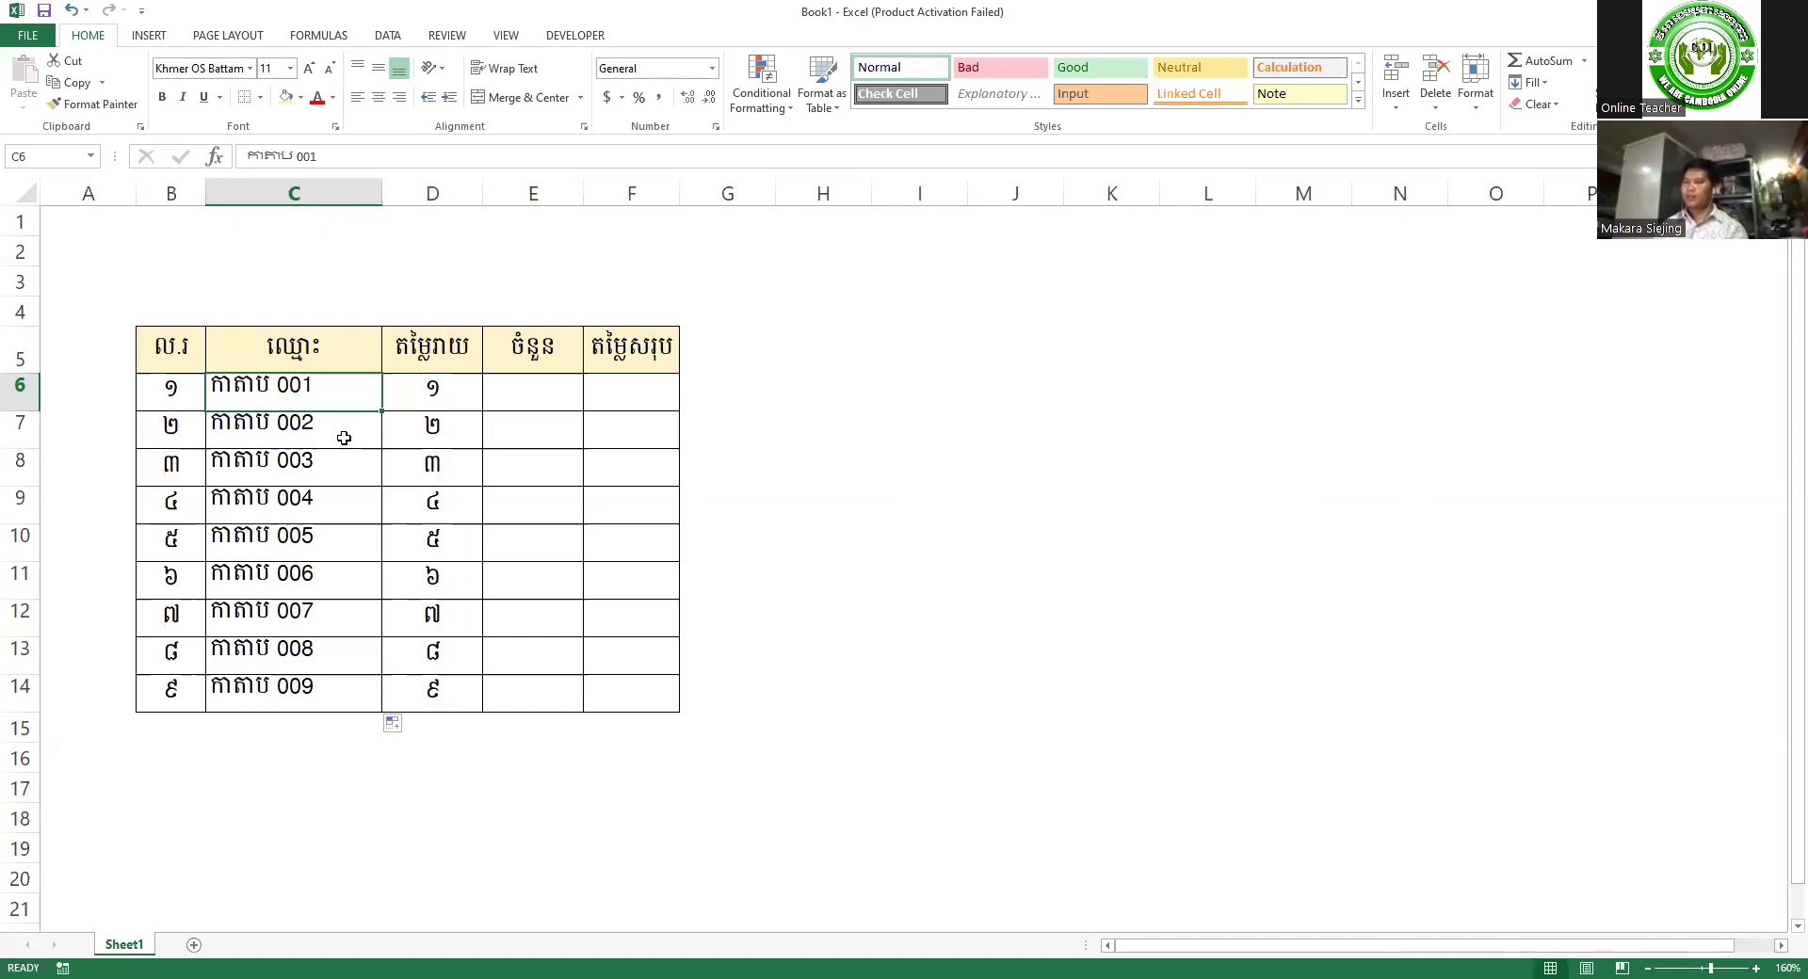
pyautogui.click(341, 431)
pyautogui.click(348, 480)
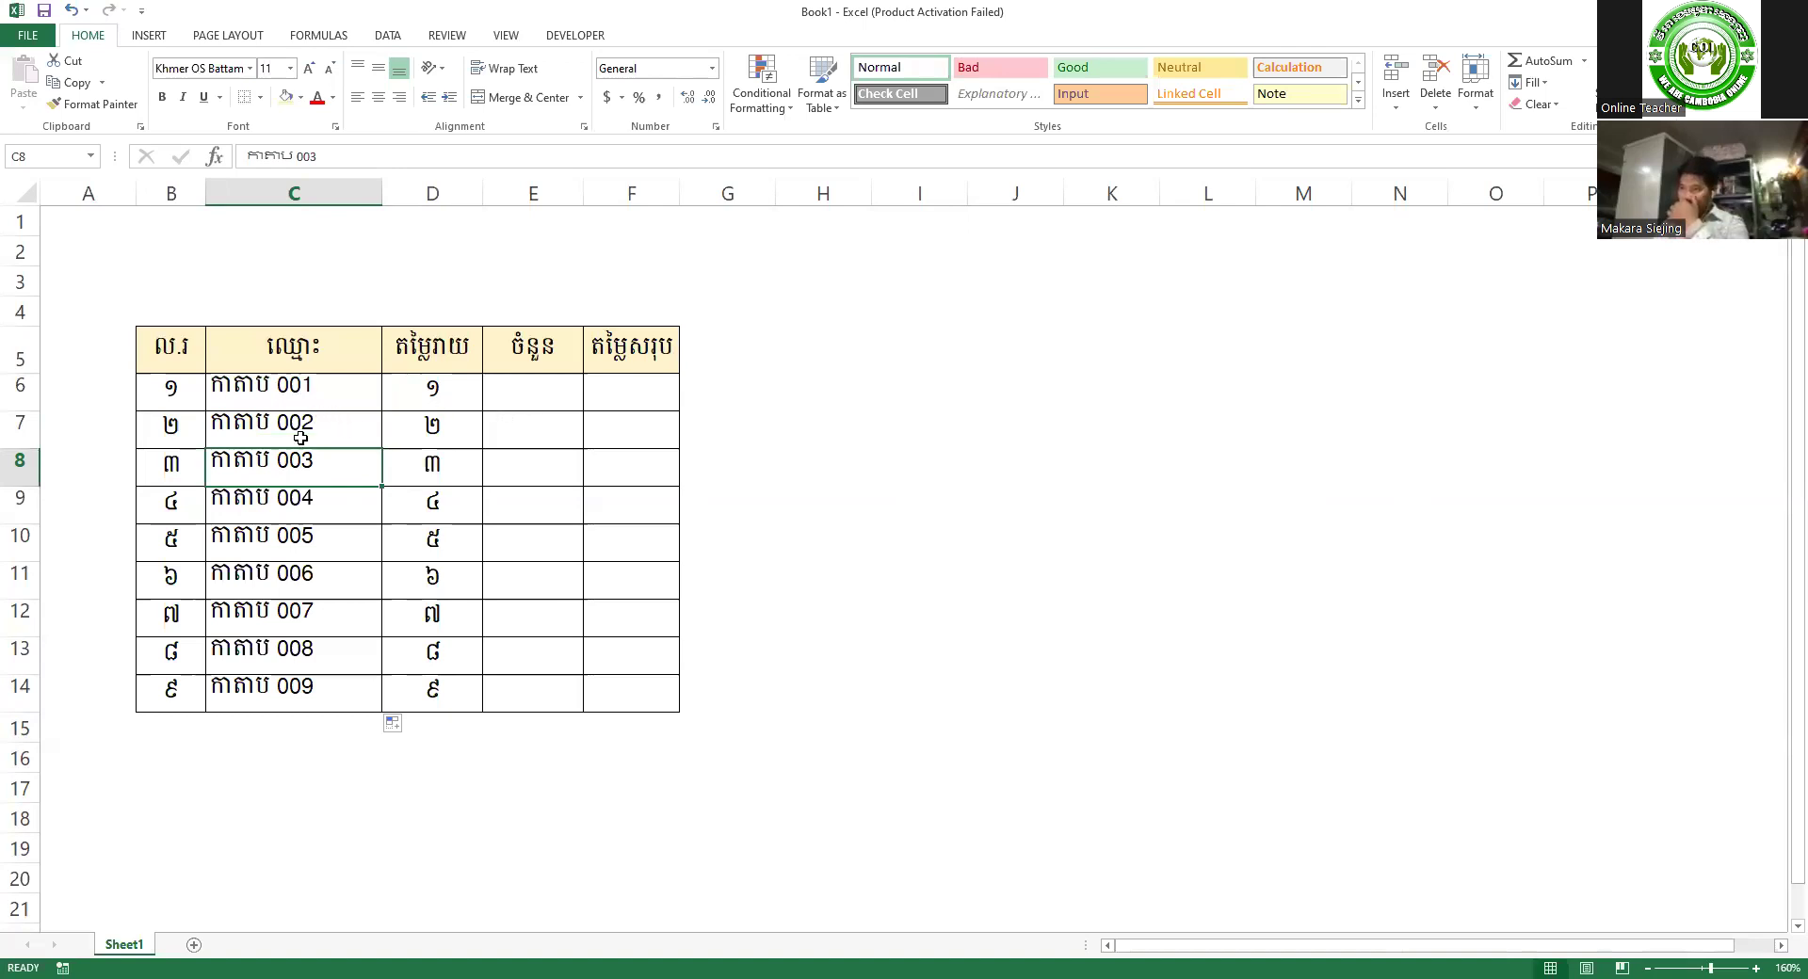
pyautogui.click(530, 395)
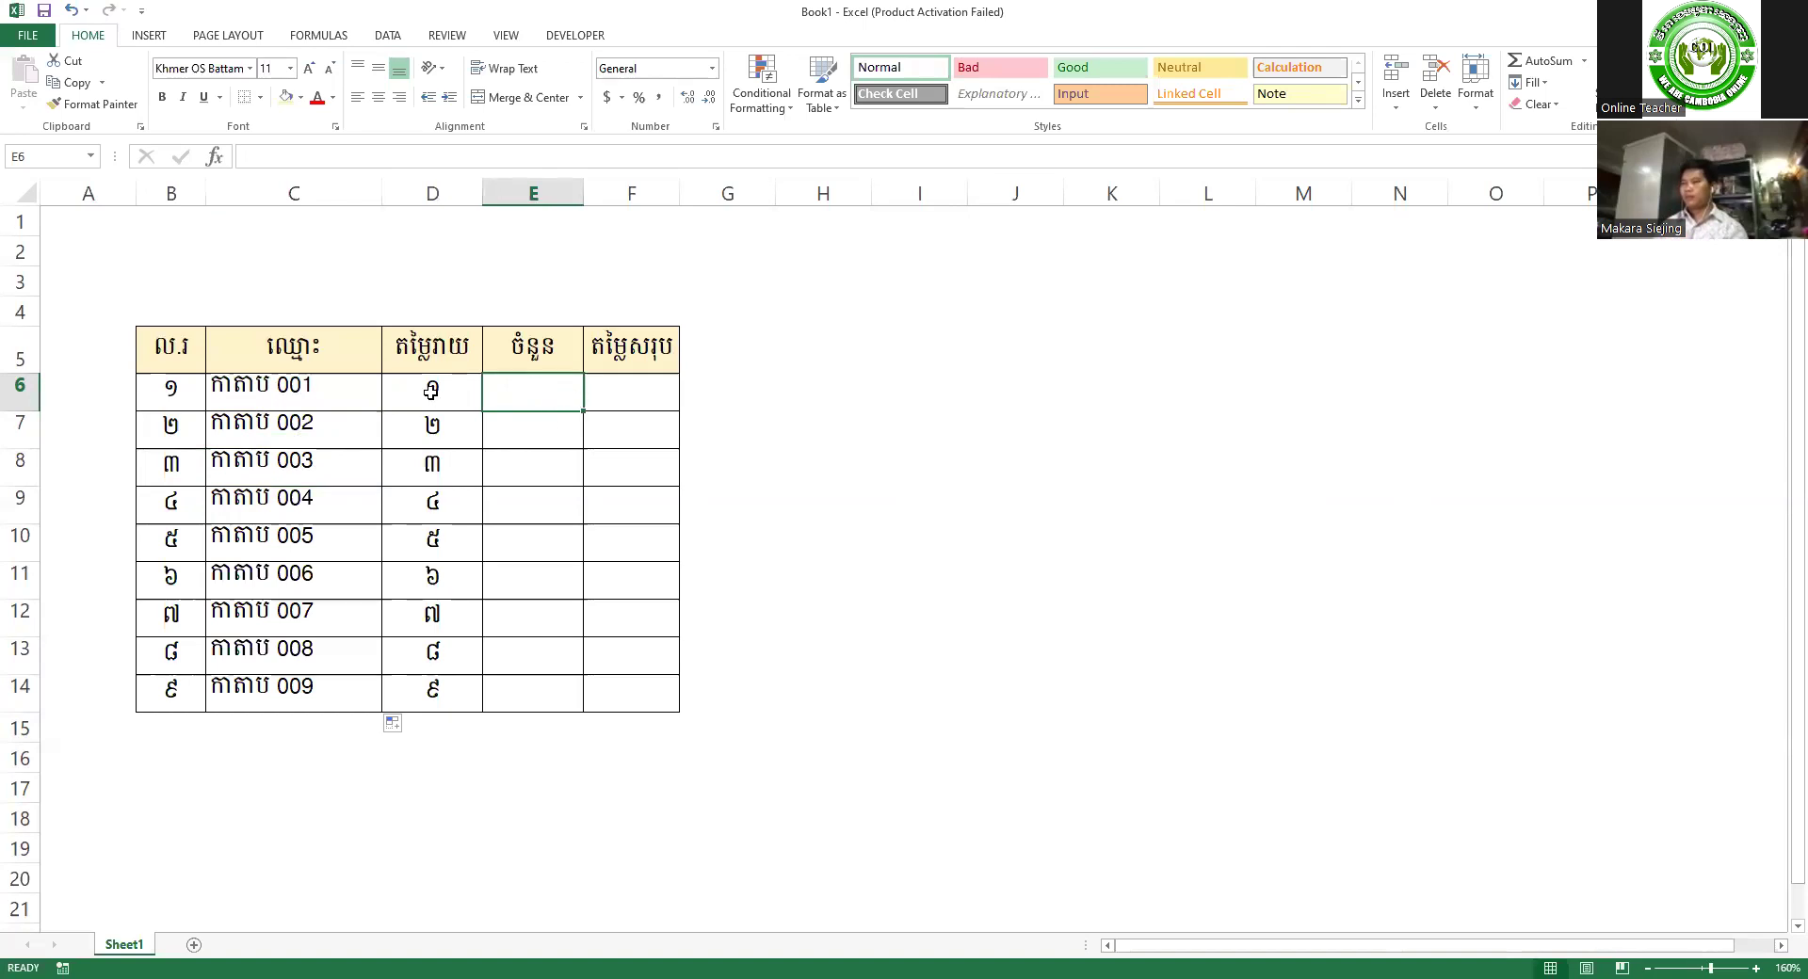
pyautogui.moveTo(431, 390); pyautogui.dragTo(452, 701)
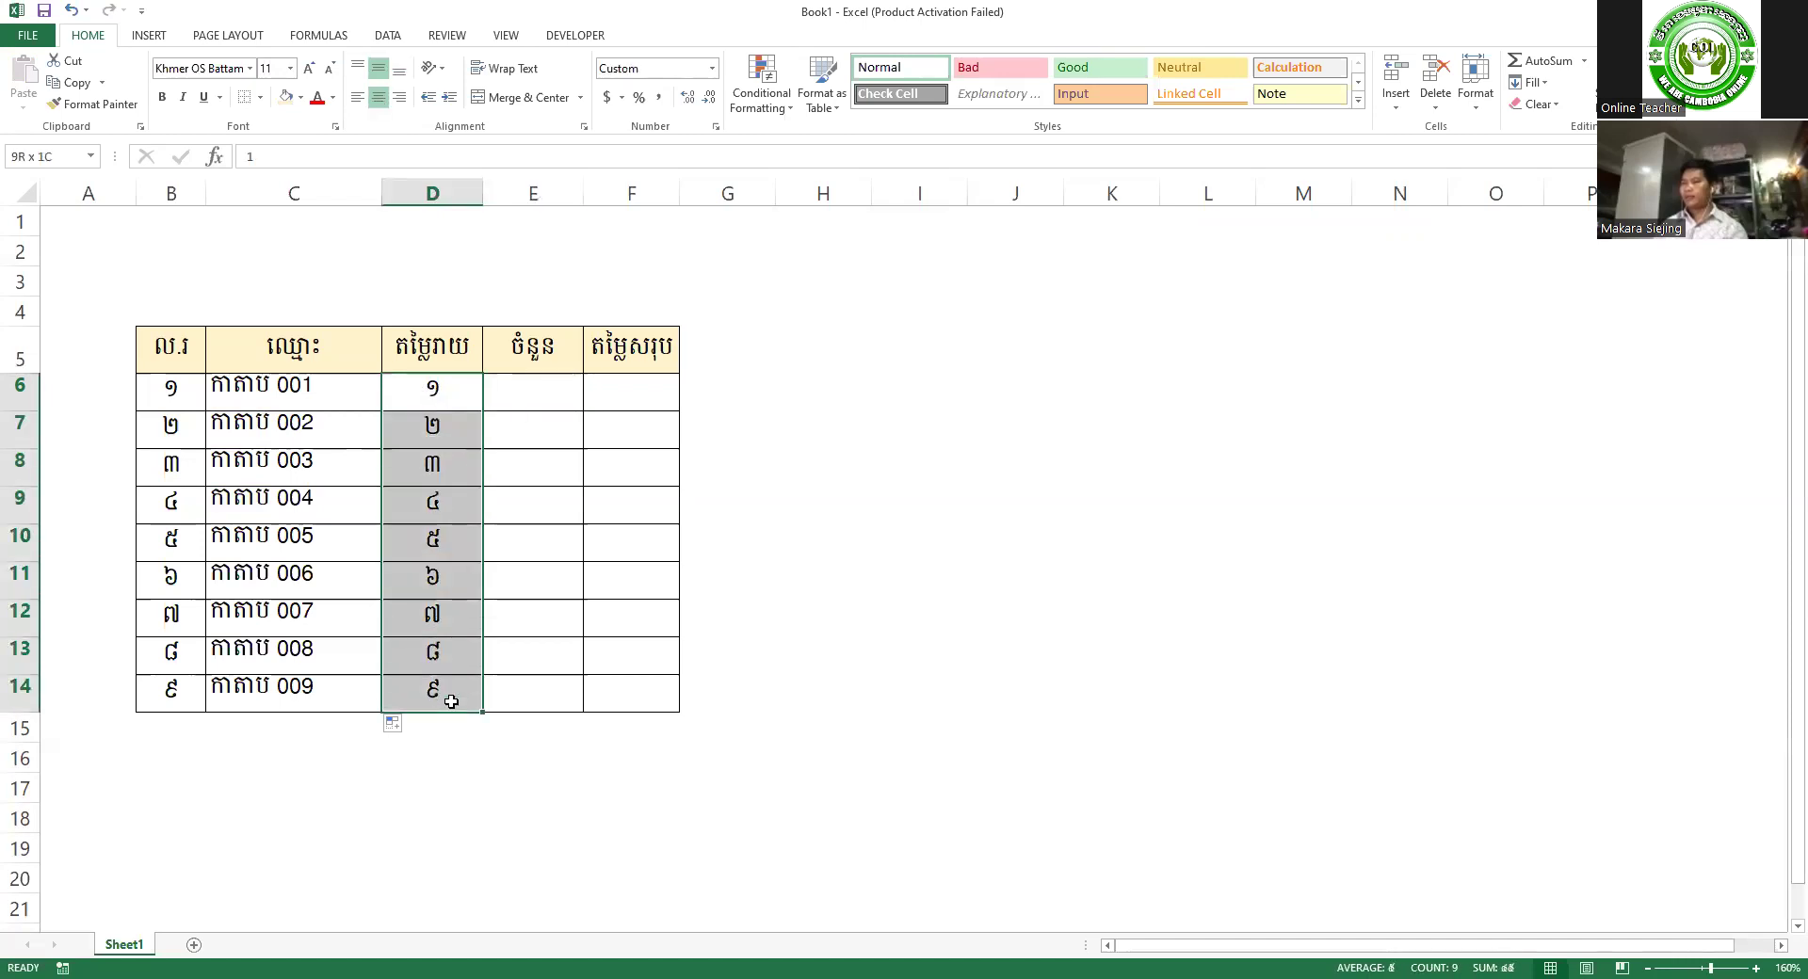
# - Clear the old prices in D6:D14 and enter 400, 300, 200, 100 in D6:D9
pyautogui.moveTo(452, 702); pyautogui.dragTo(462, 695)
pyautogui.press('Delete')
pyautogui.click(430, 387)
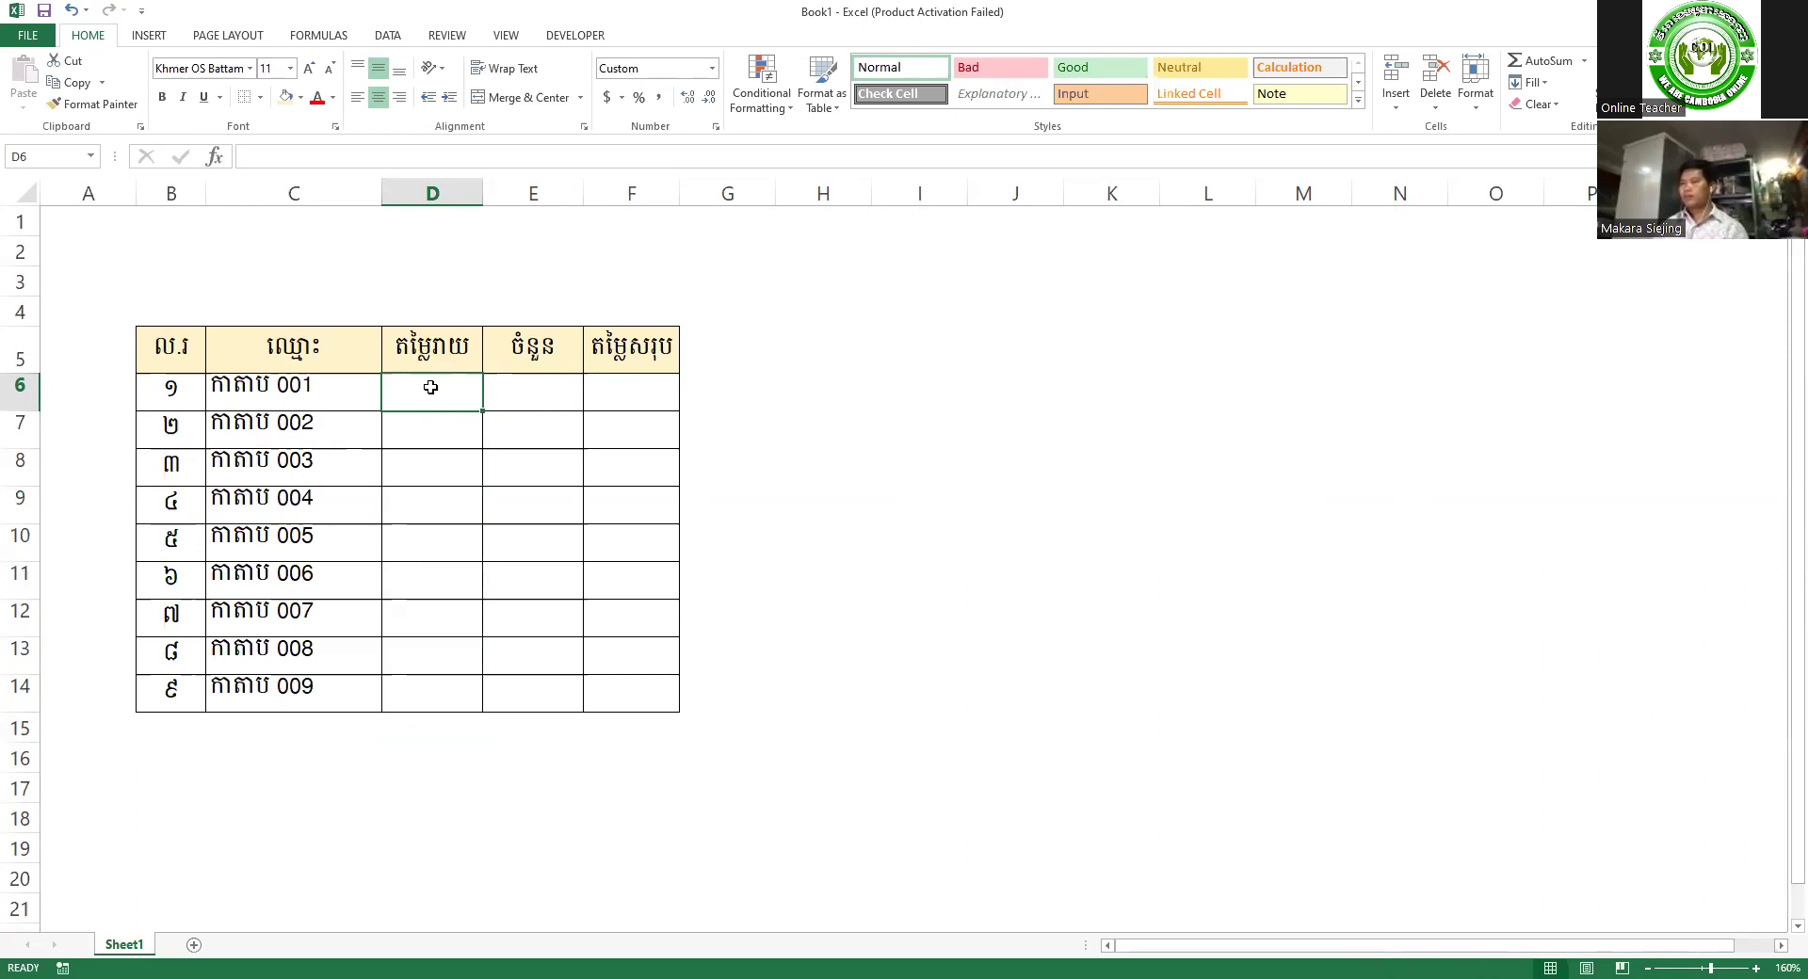
pyautogui.write('400')
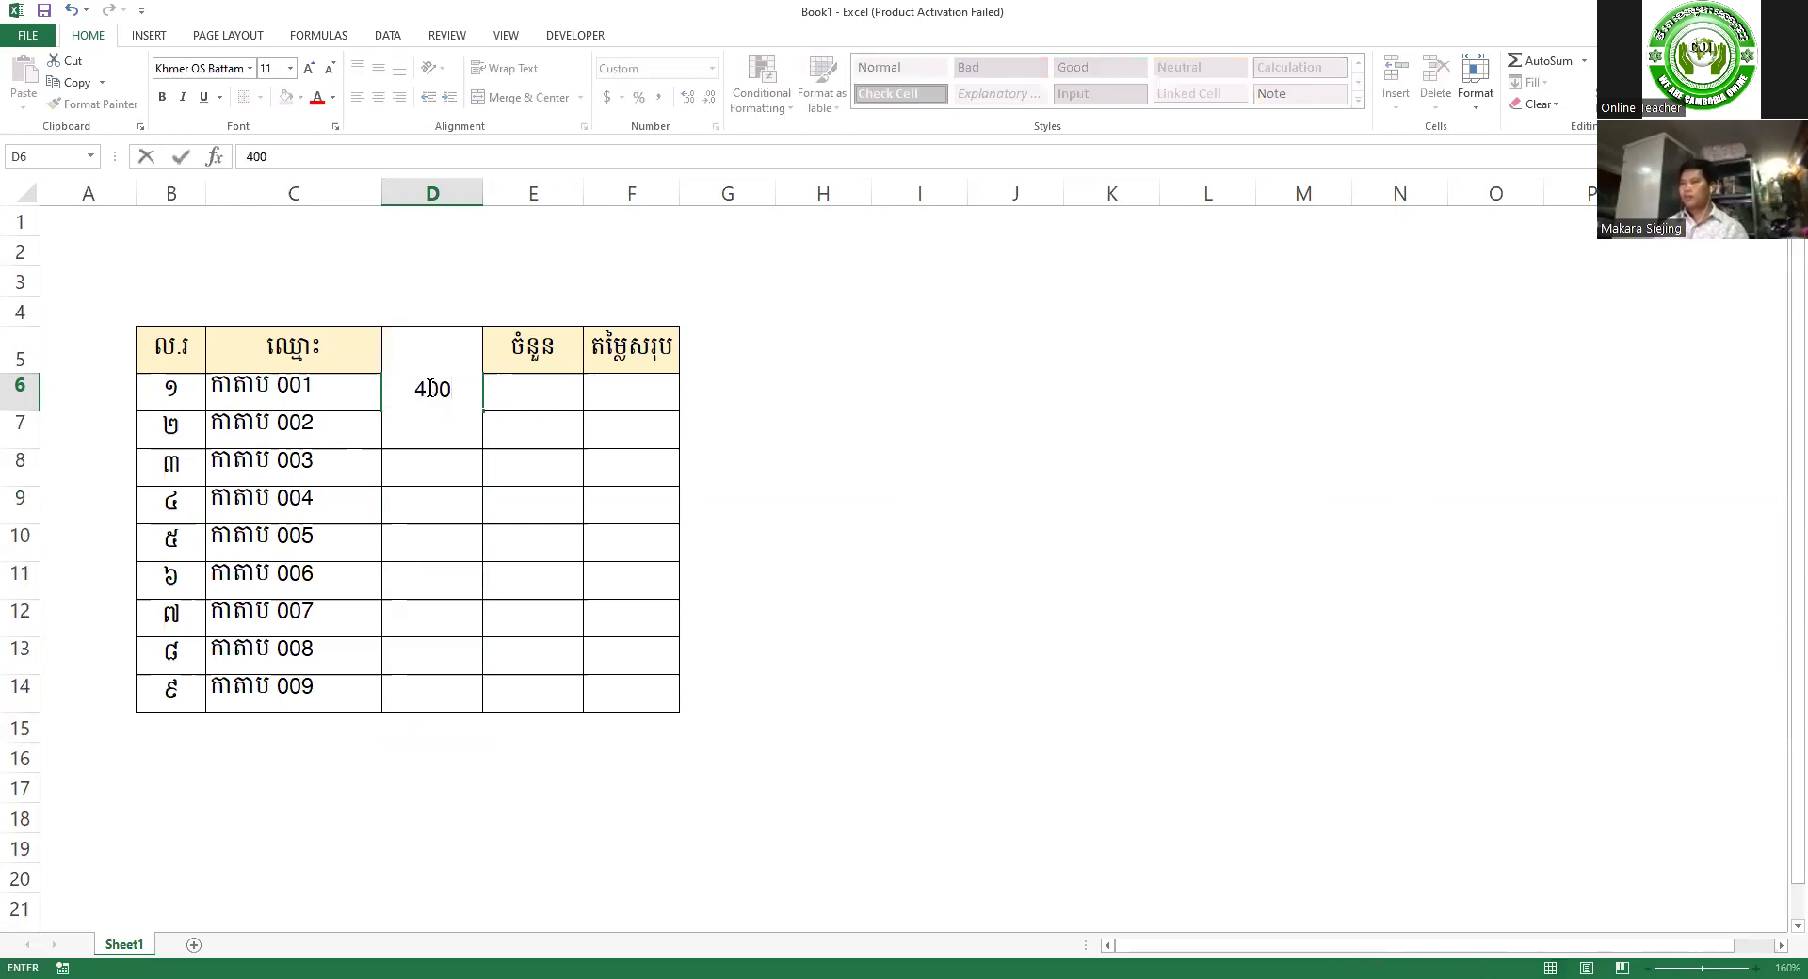
pyautogui.press('Return')
pyautogui.write('3')
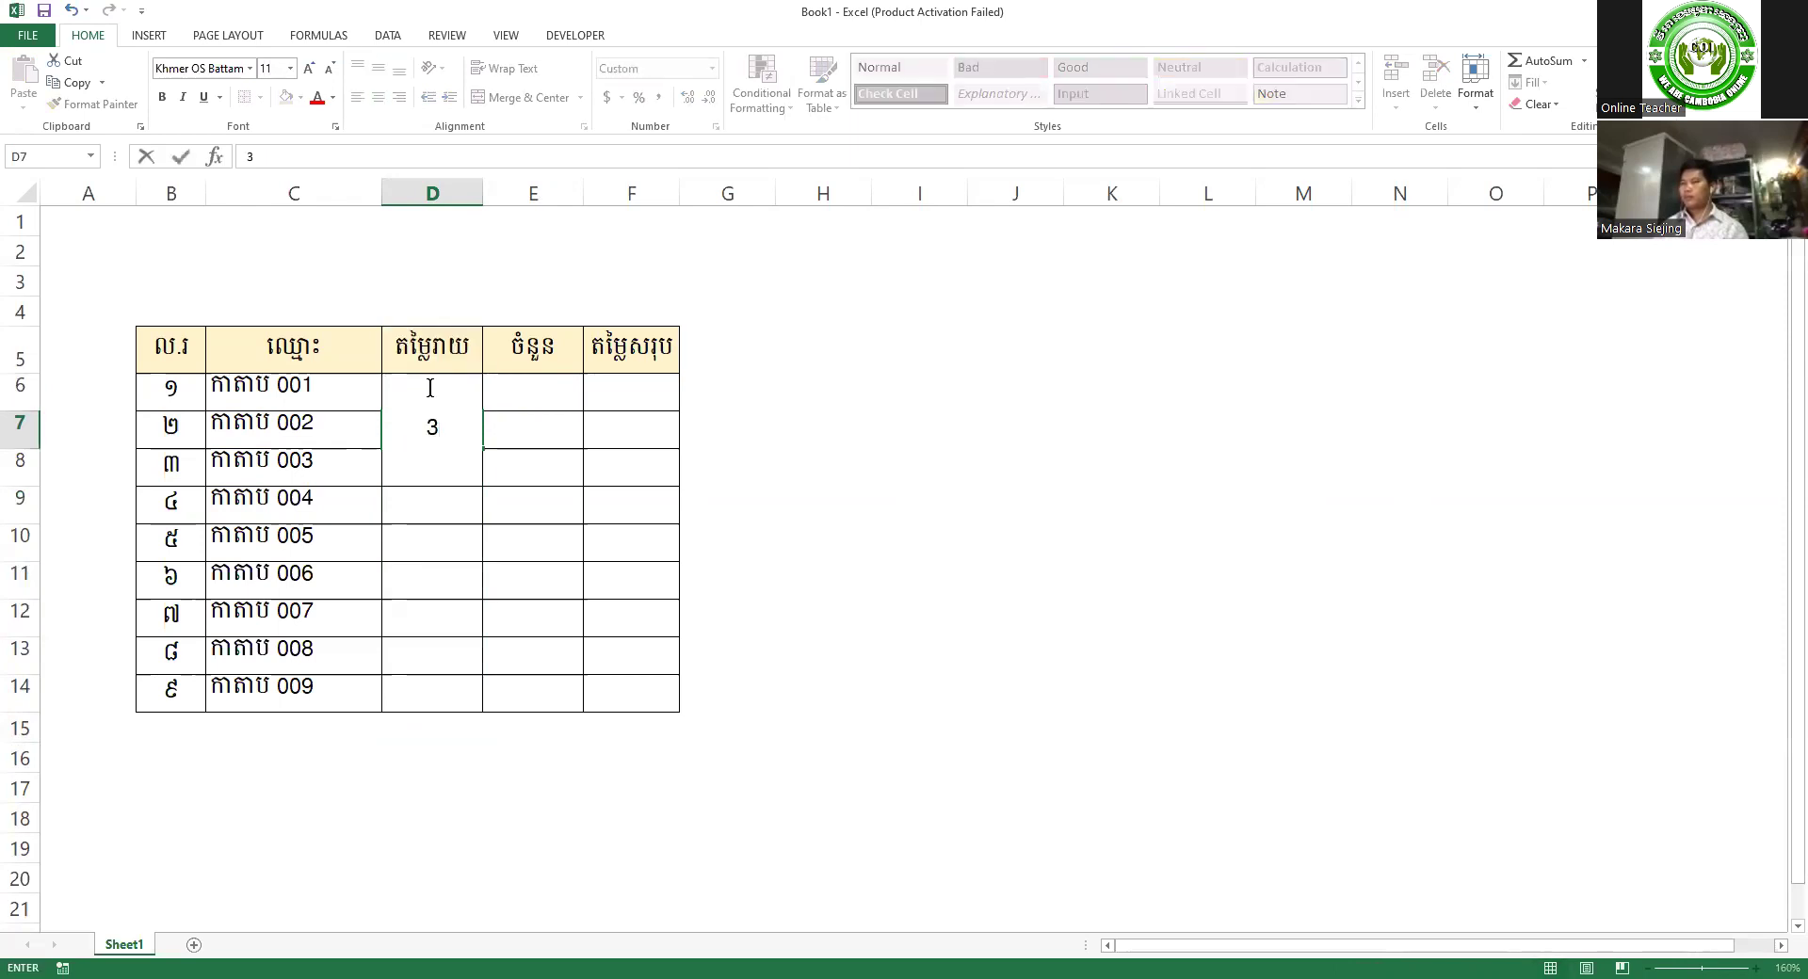
pyautogui.write('00')
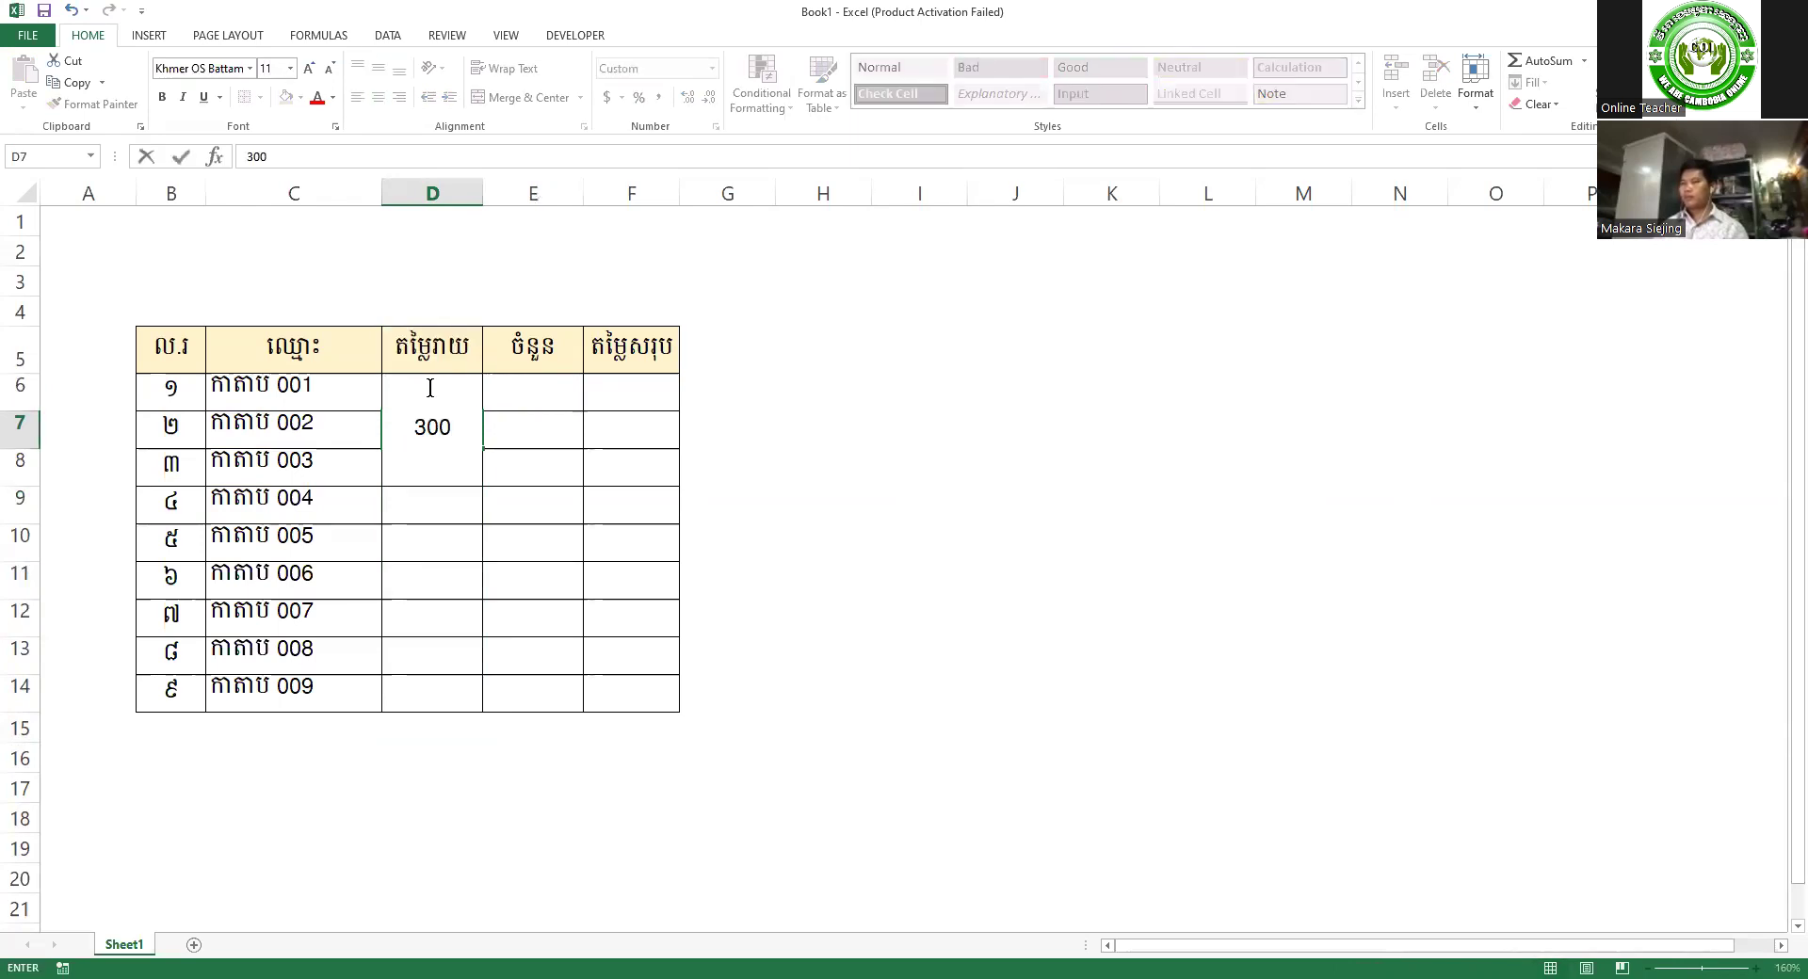
pyautogui.press('Return')
pyautogui.write('200')
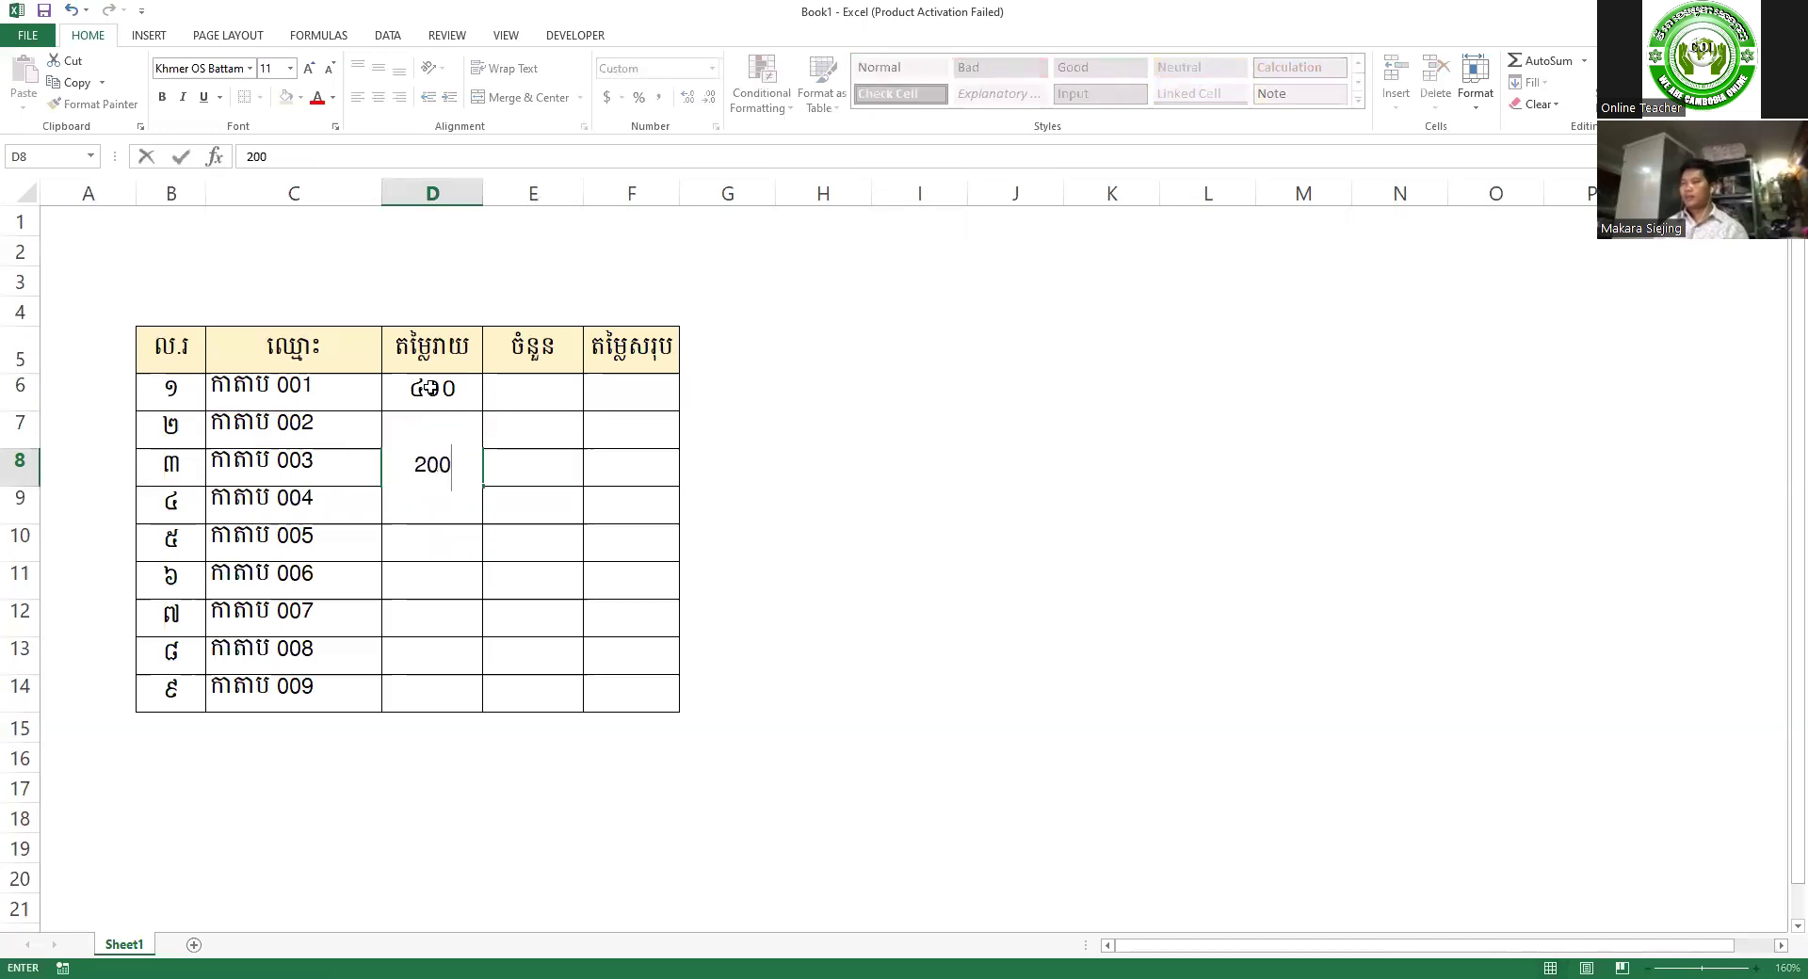
pyautogui.press('Return')
pyautogui.write('100')
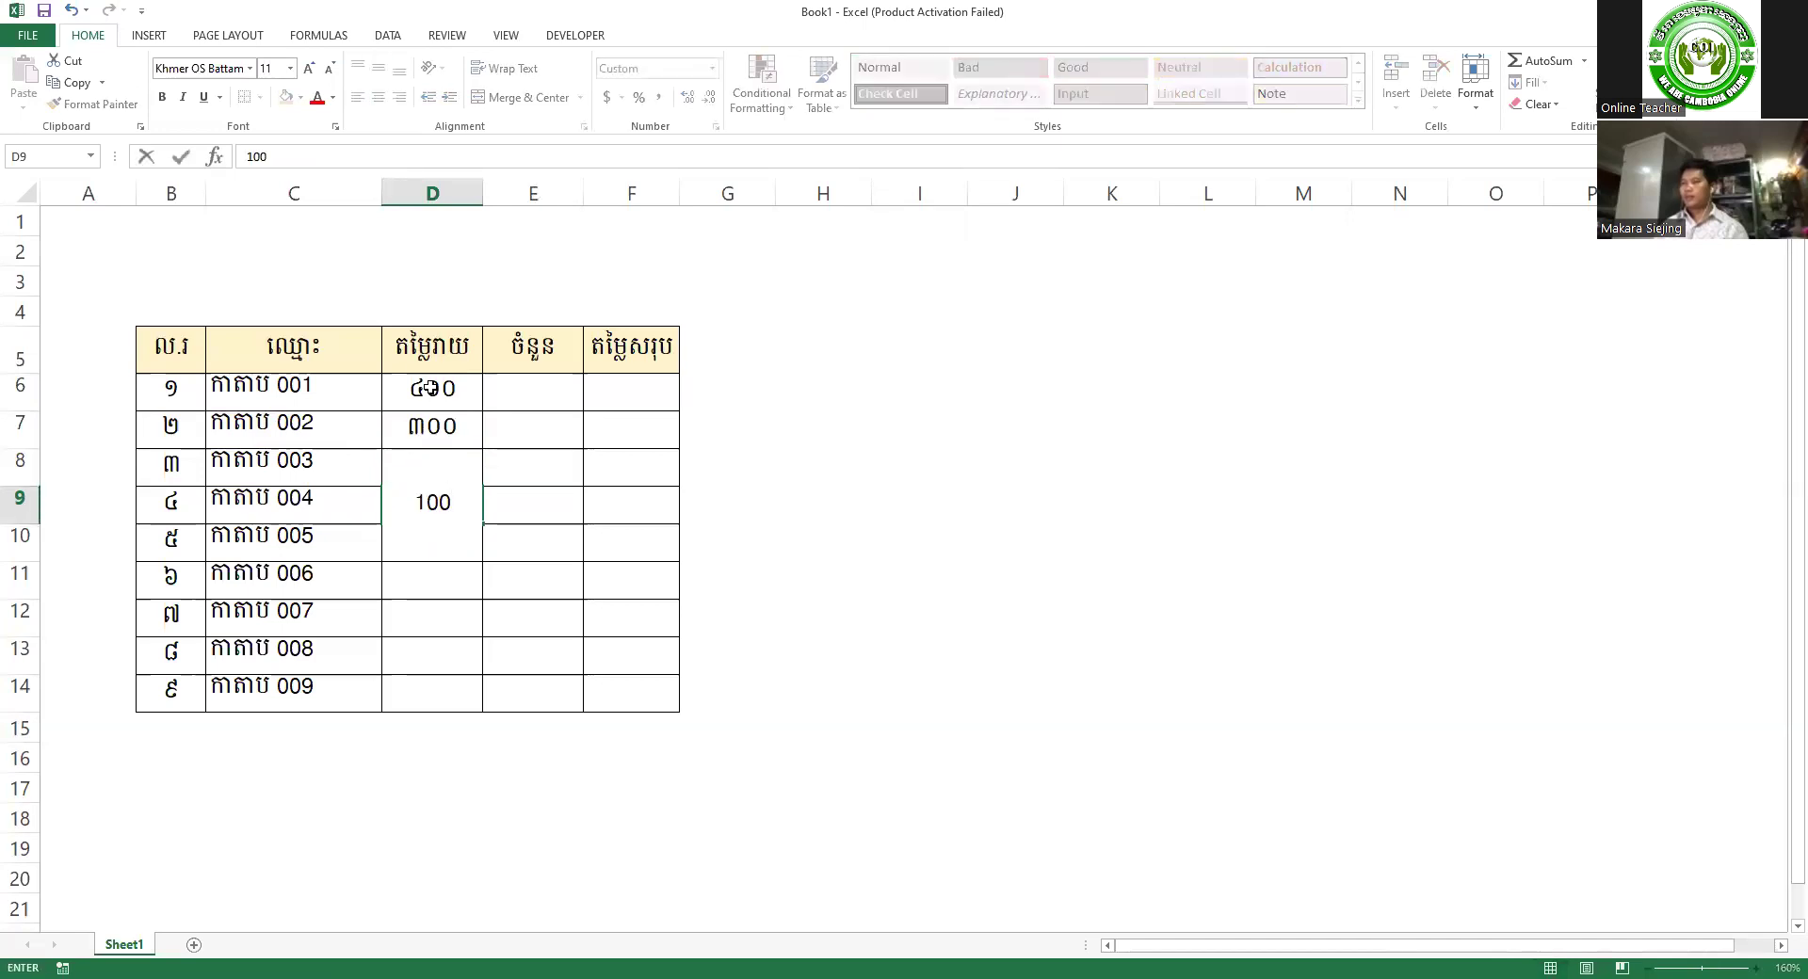
pyautogui.press('Return')
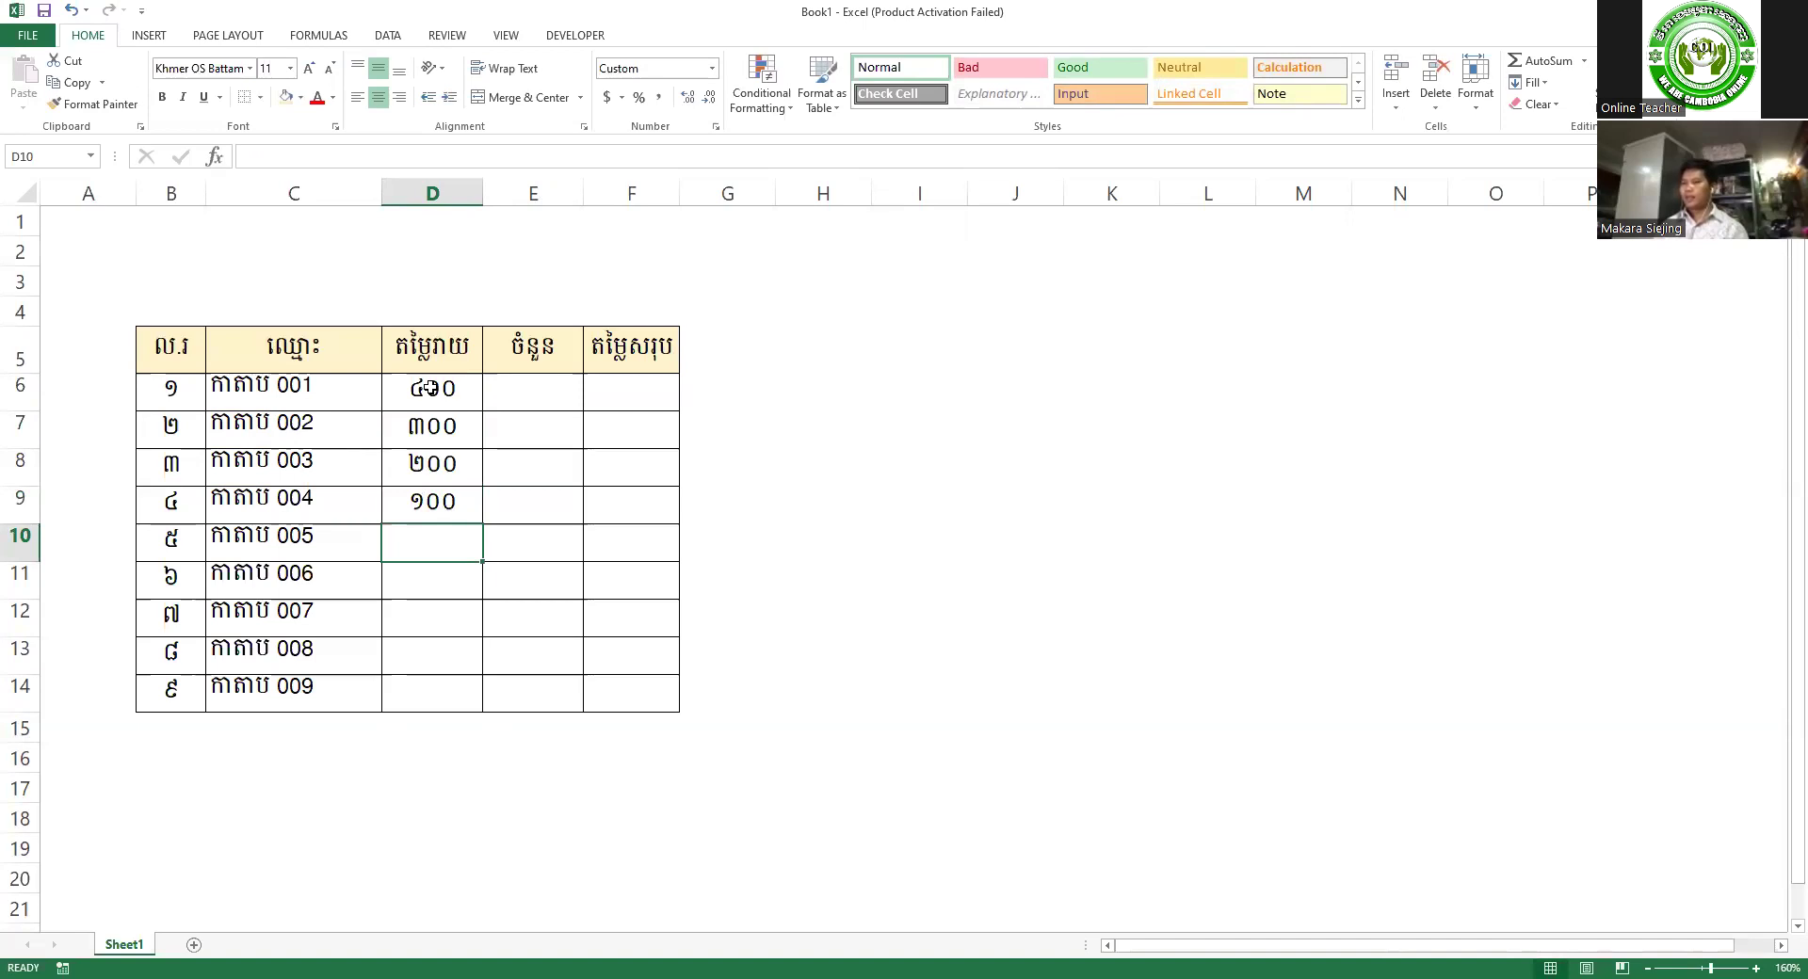
# - Enter prices 45, 50, 51, 450 and ៦០០ (600) in D10:D14
pyautogui.write('45')
pyautogui.press('Return')
pyautogui.write('5')
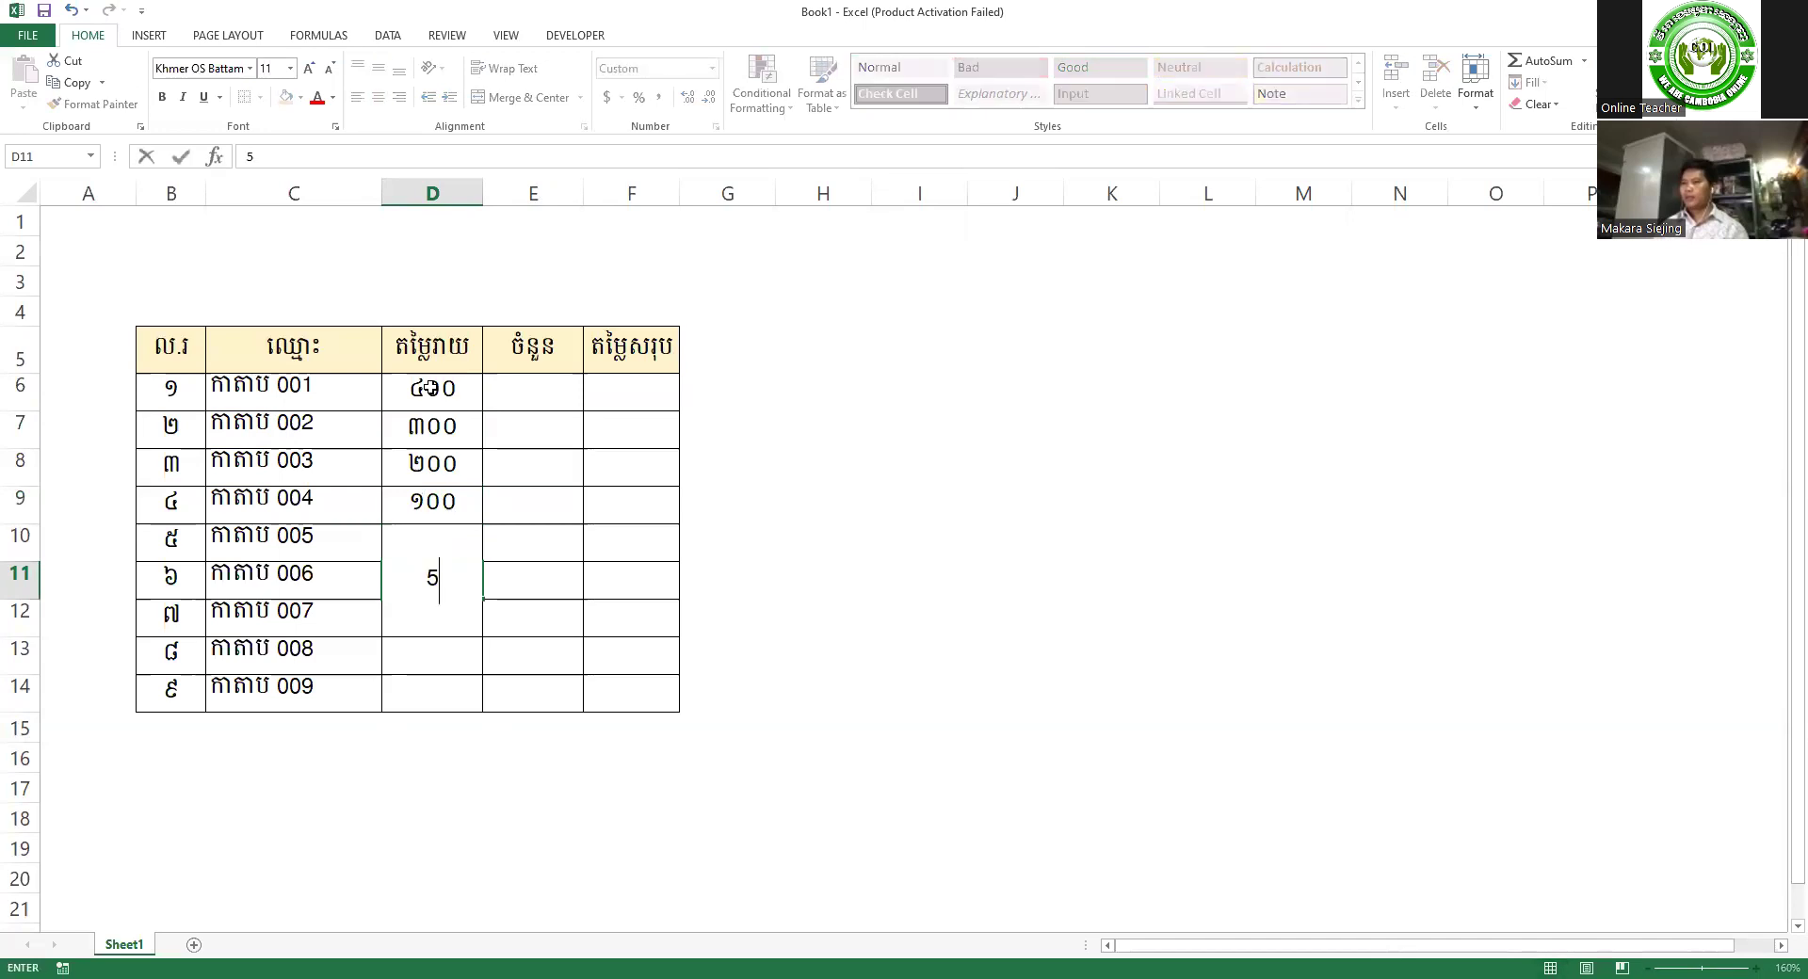
pyautogui.write('0')
pyautogui.press('Return')
pyautogui.write('51')
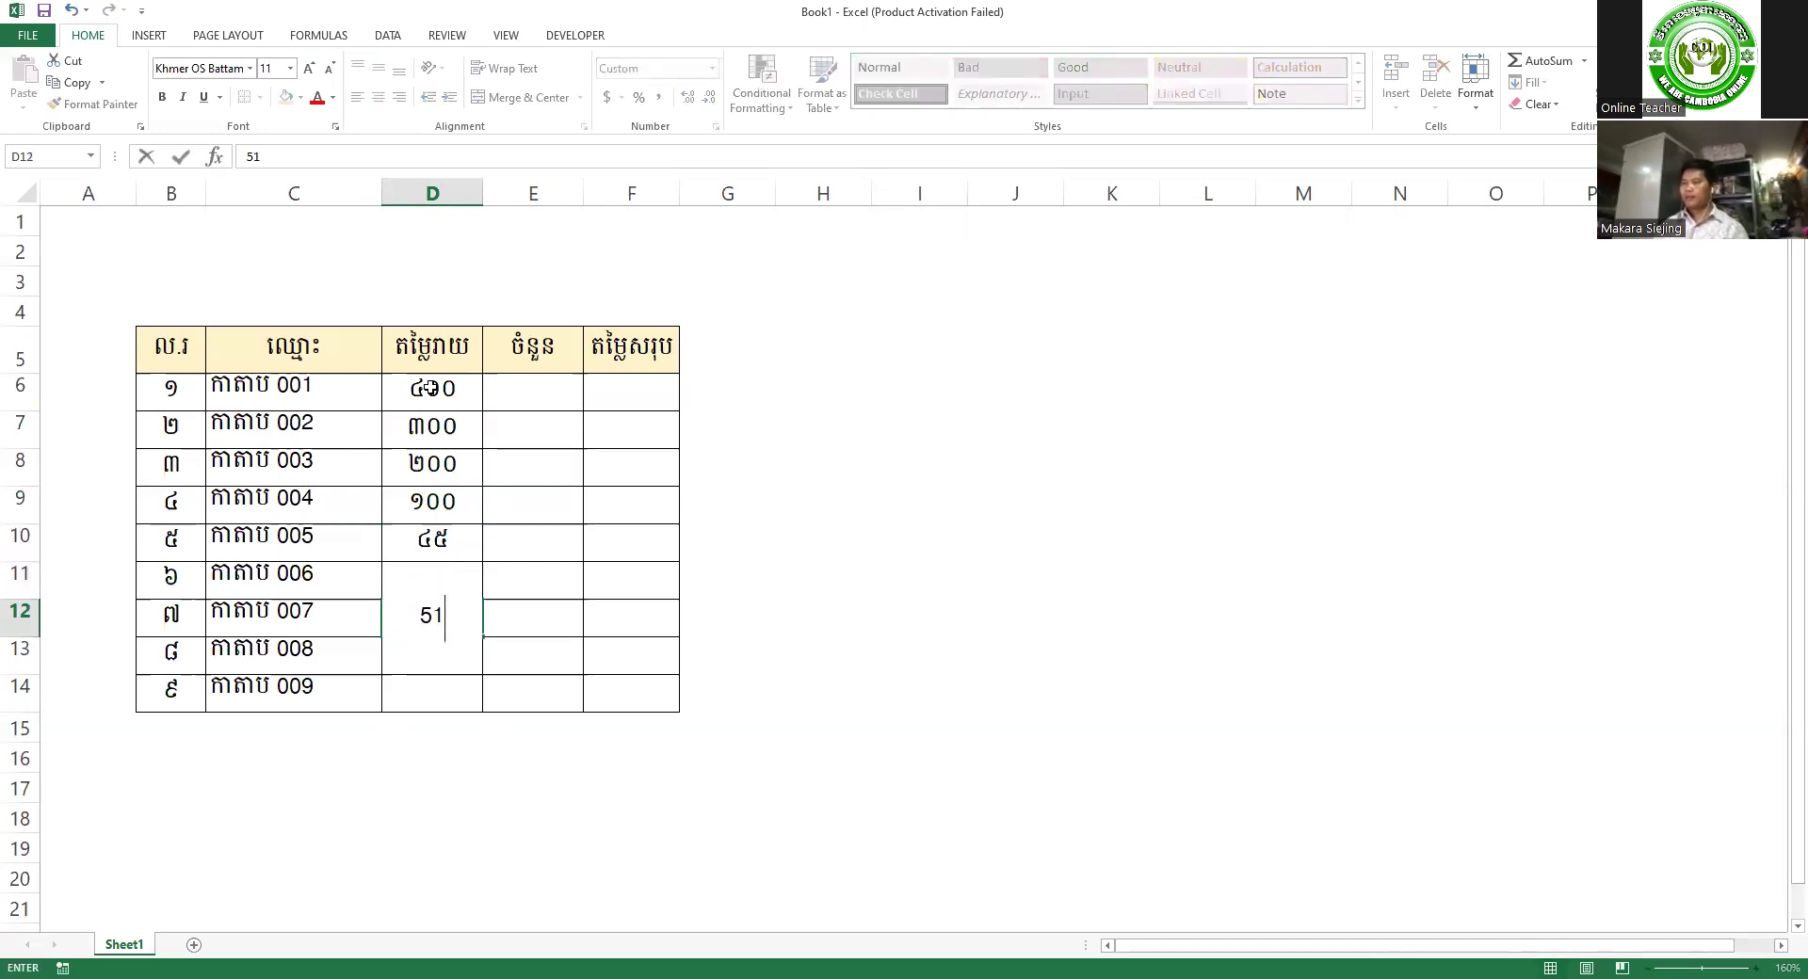
pyautogui.press('Return')
pyautogui.write('450')
pyautogui.press('Return')
pyautogui.write('៦០០')
pyautogui.press('Return')
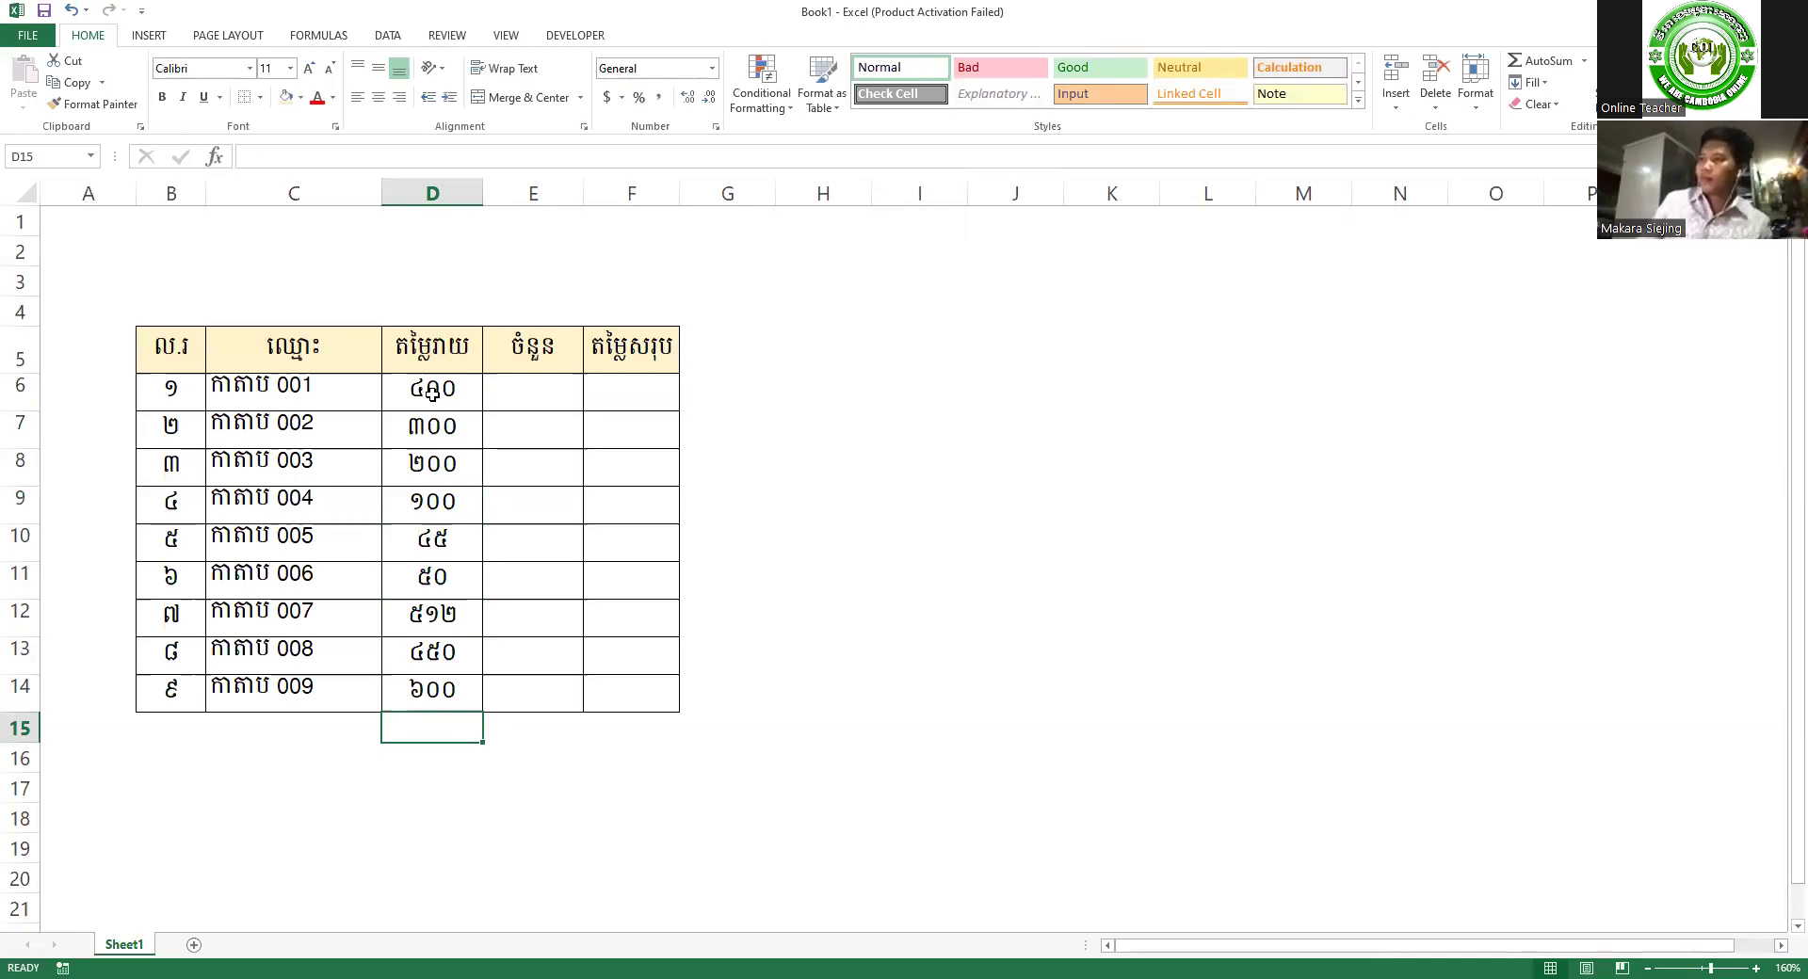
# - Open Format Cells for prices D6:D14 and view the Number category
pyautogui.moveTo(428, 389)
pyautogui.mouseDown()
pyautogui.moveTo(415, 491)
pyautogui.moveTo(432, 686)
pyautogui.moveTo(464, 696)
pyautogui.mouseUp()
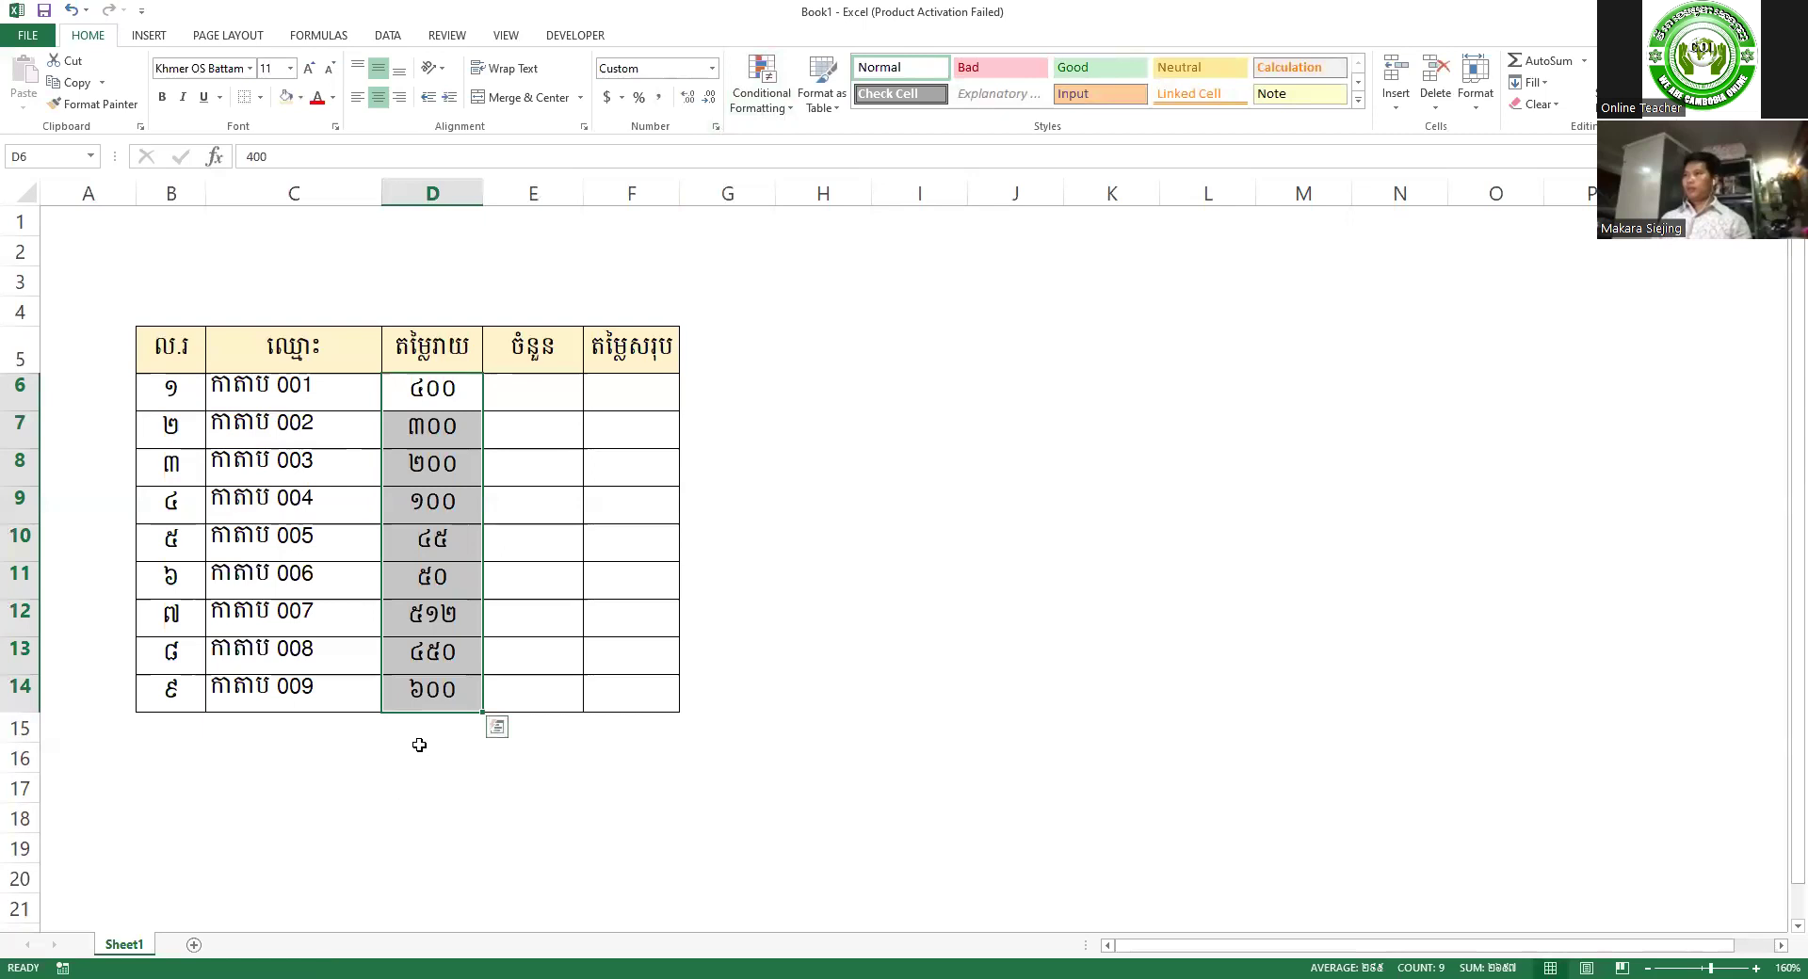
pyautogui.rightClick(439, 699)
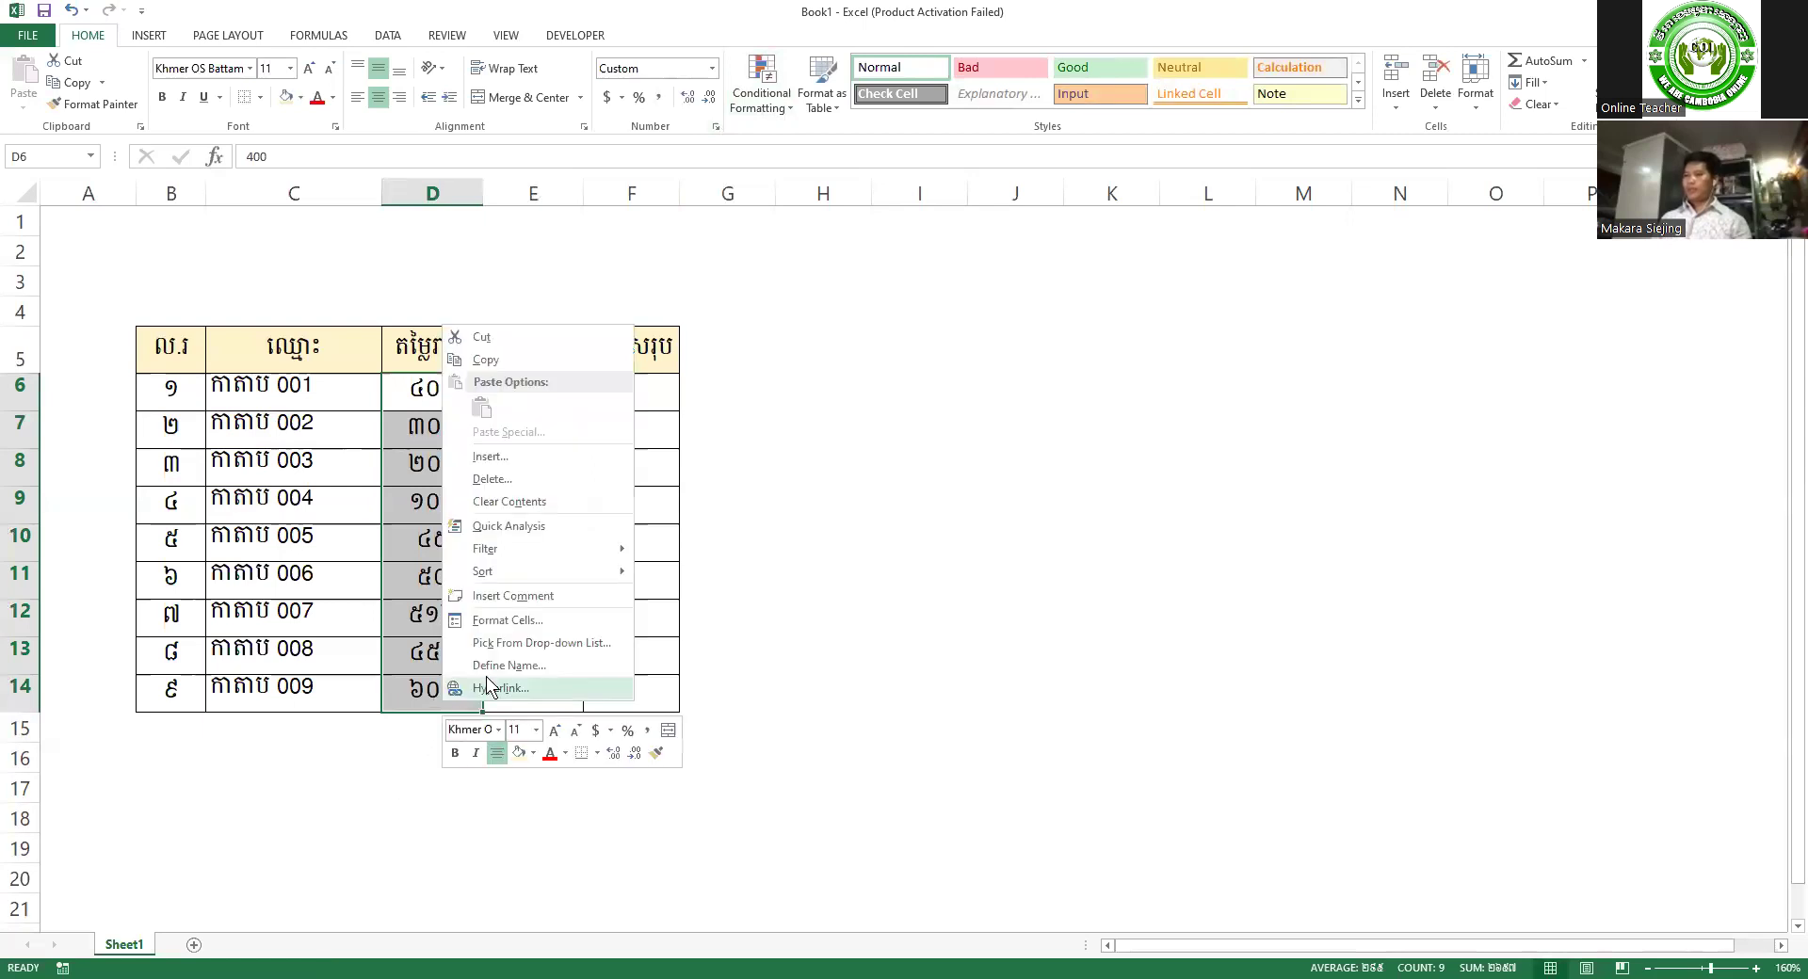
pyautogui.click(523, 629)
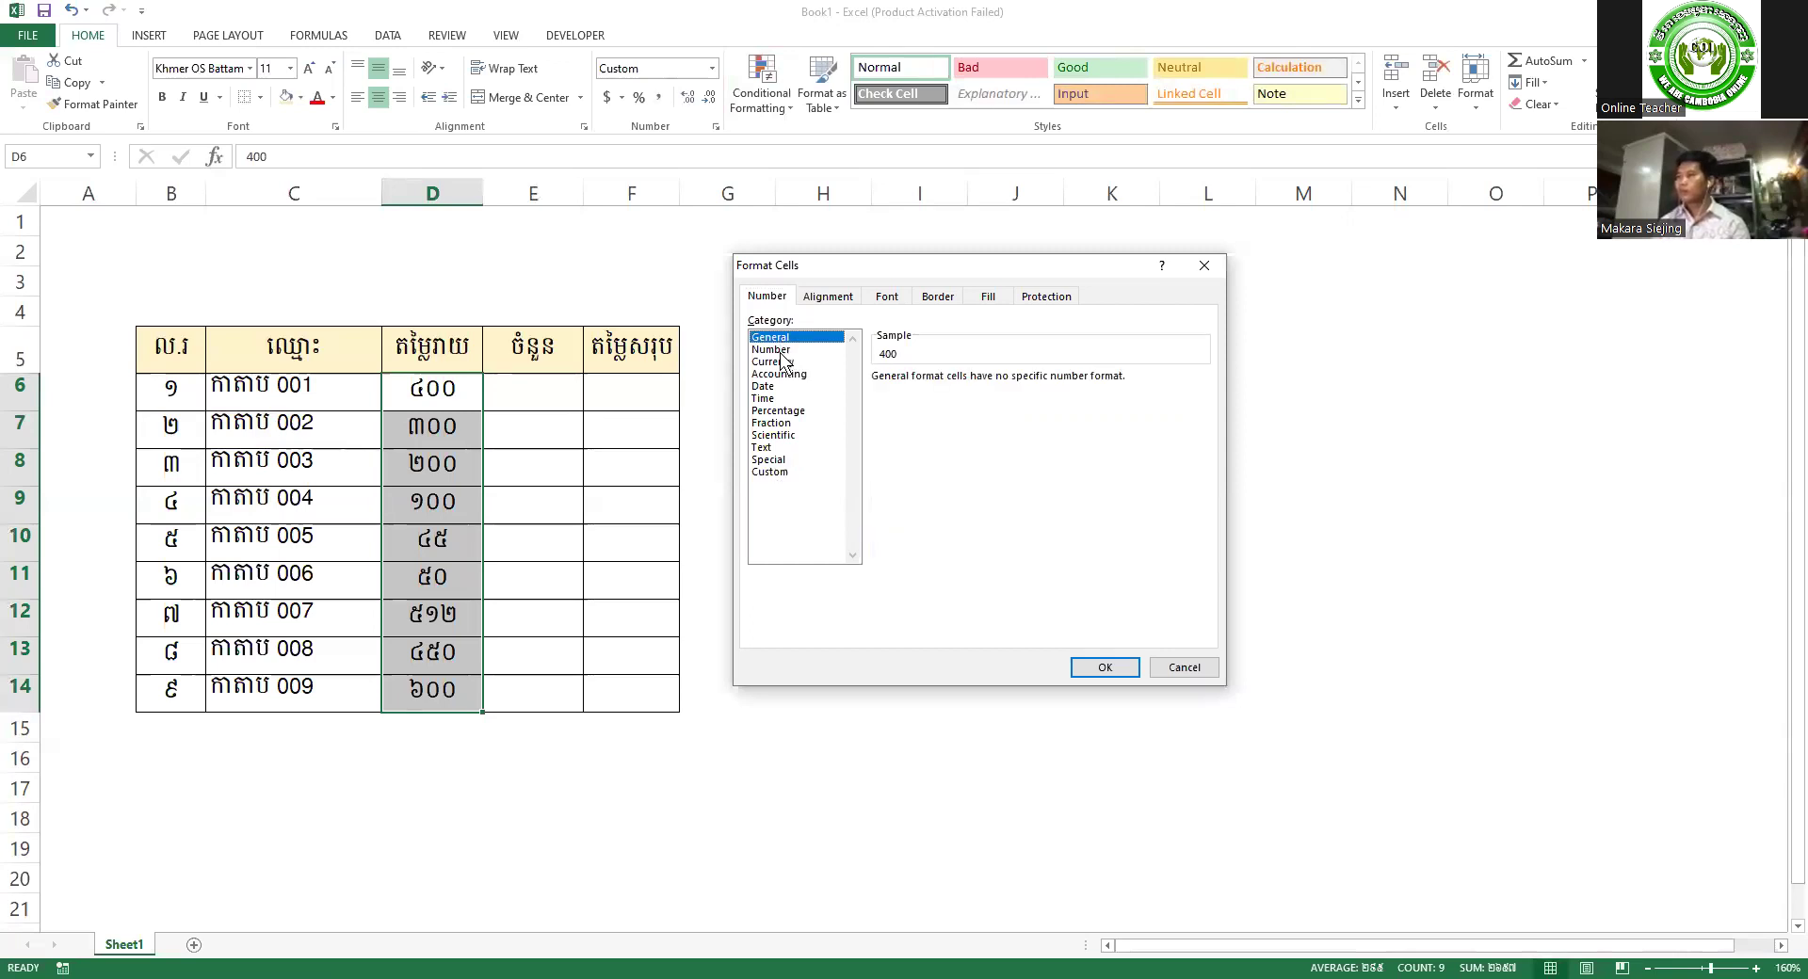
pyautogui.click(774, 349)
pyautogui.click(772, 338)
pyautogui.click(774, 351)
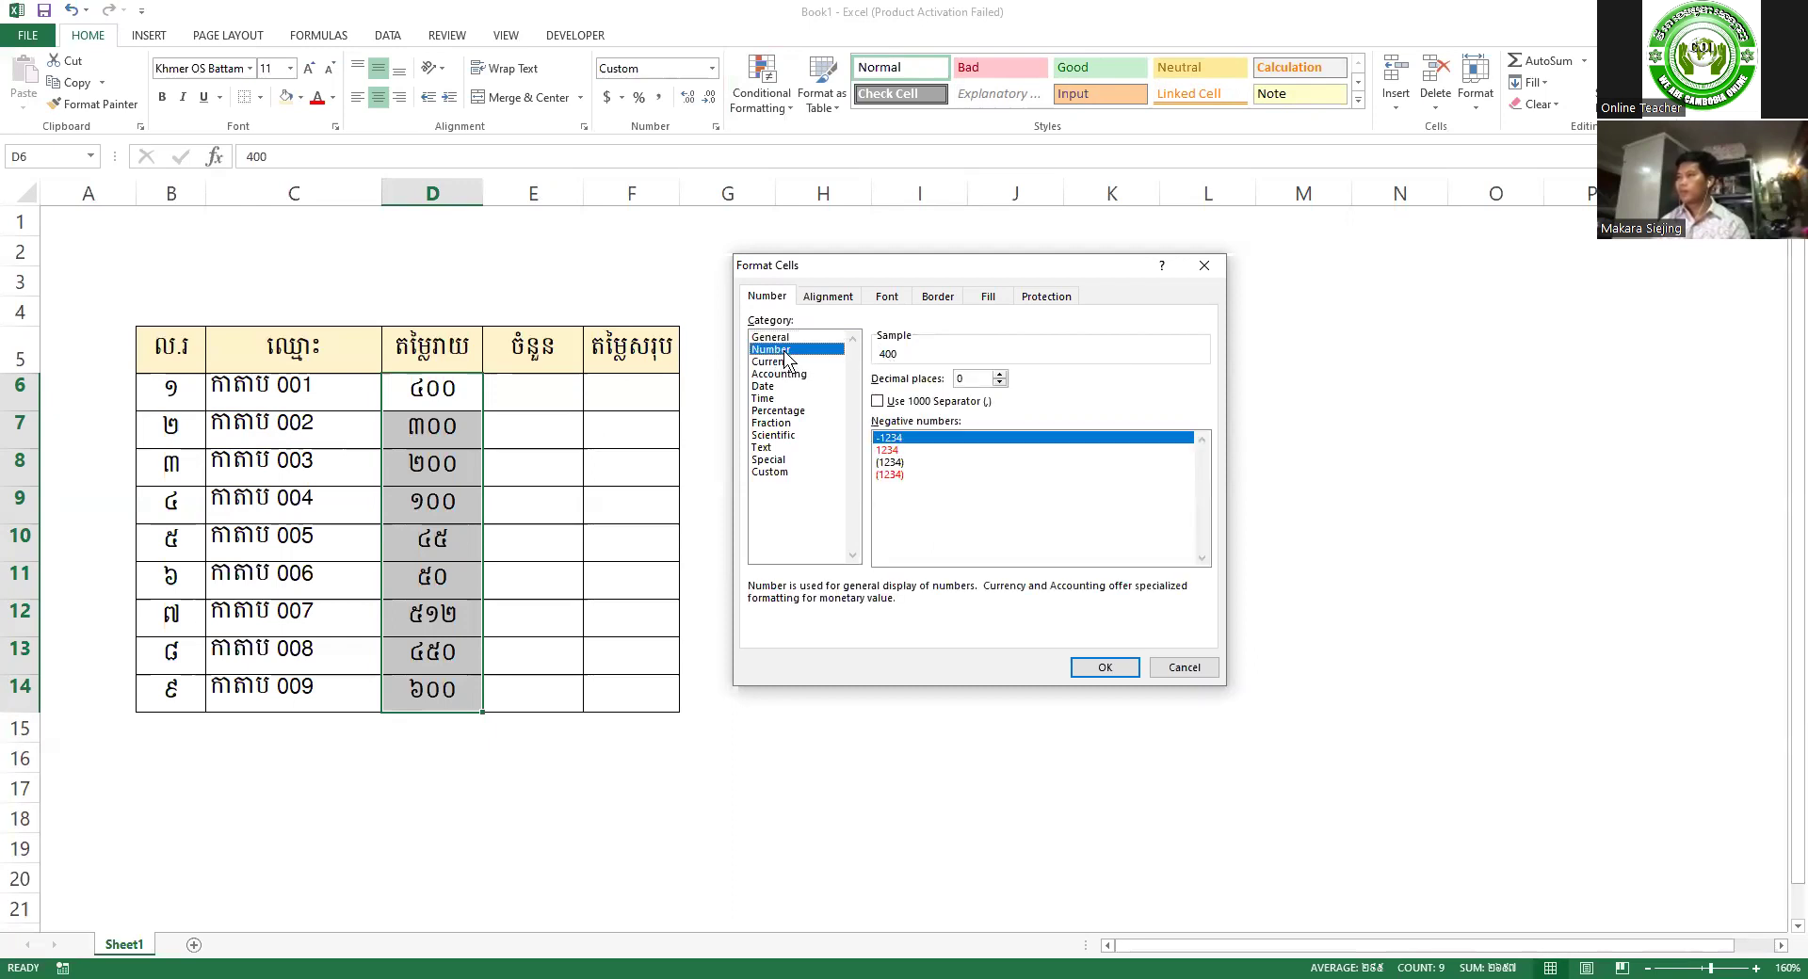
# - Browse the Currency, Accounting, Date and Time formats, then switch to Custom
pyautogui.click(787, 361)
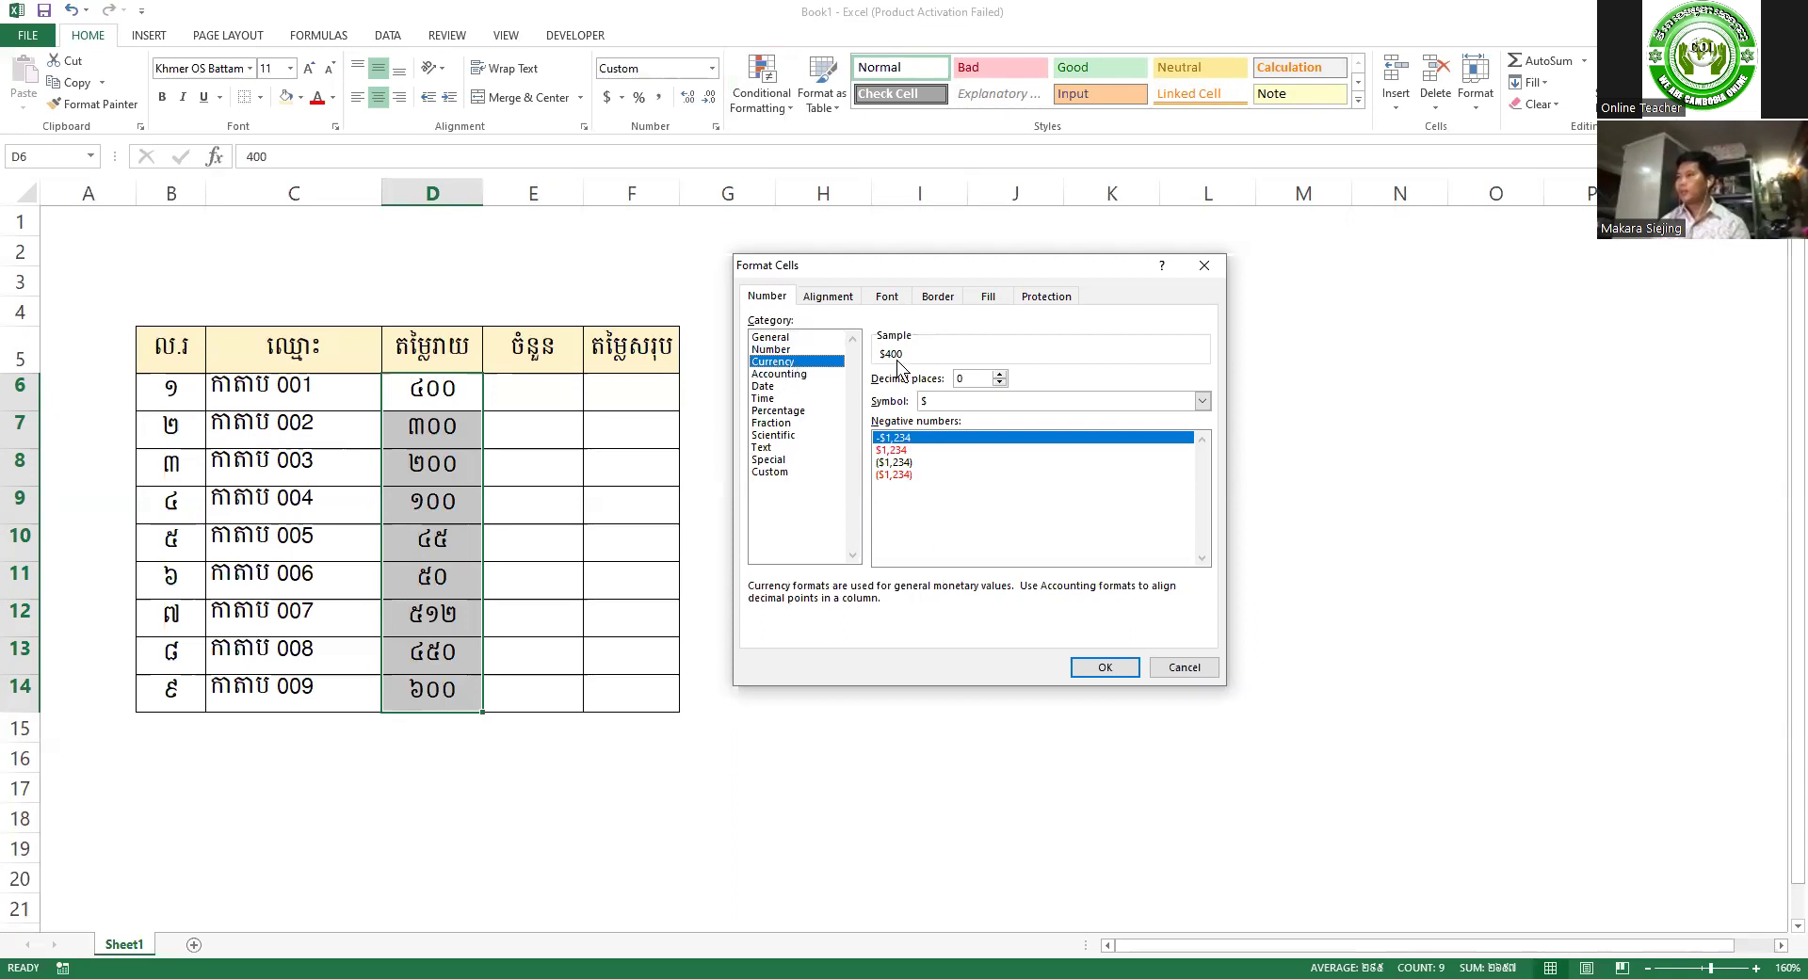
pyautogui.click(934, 403)
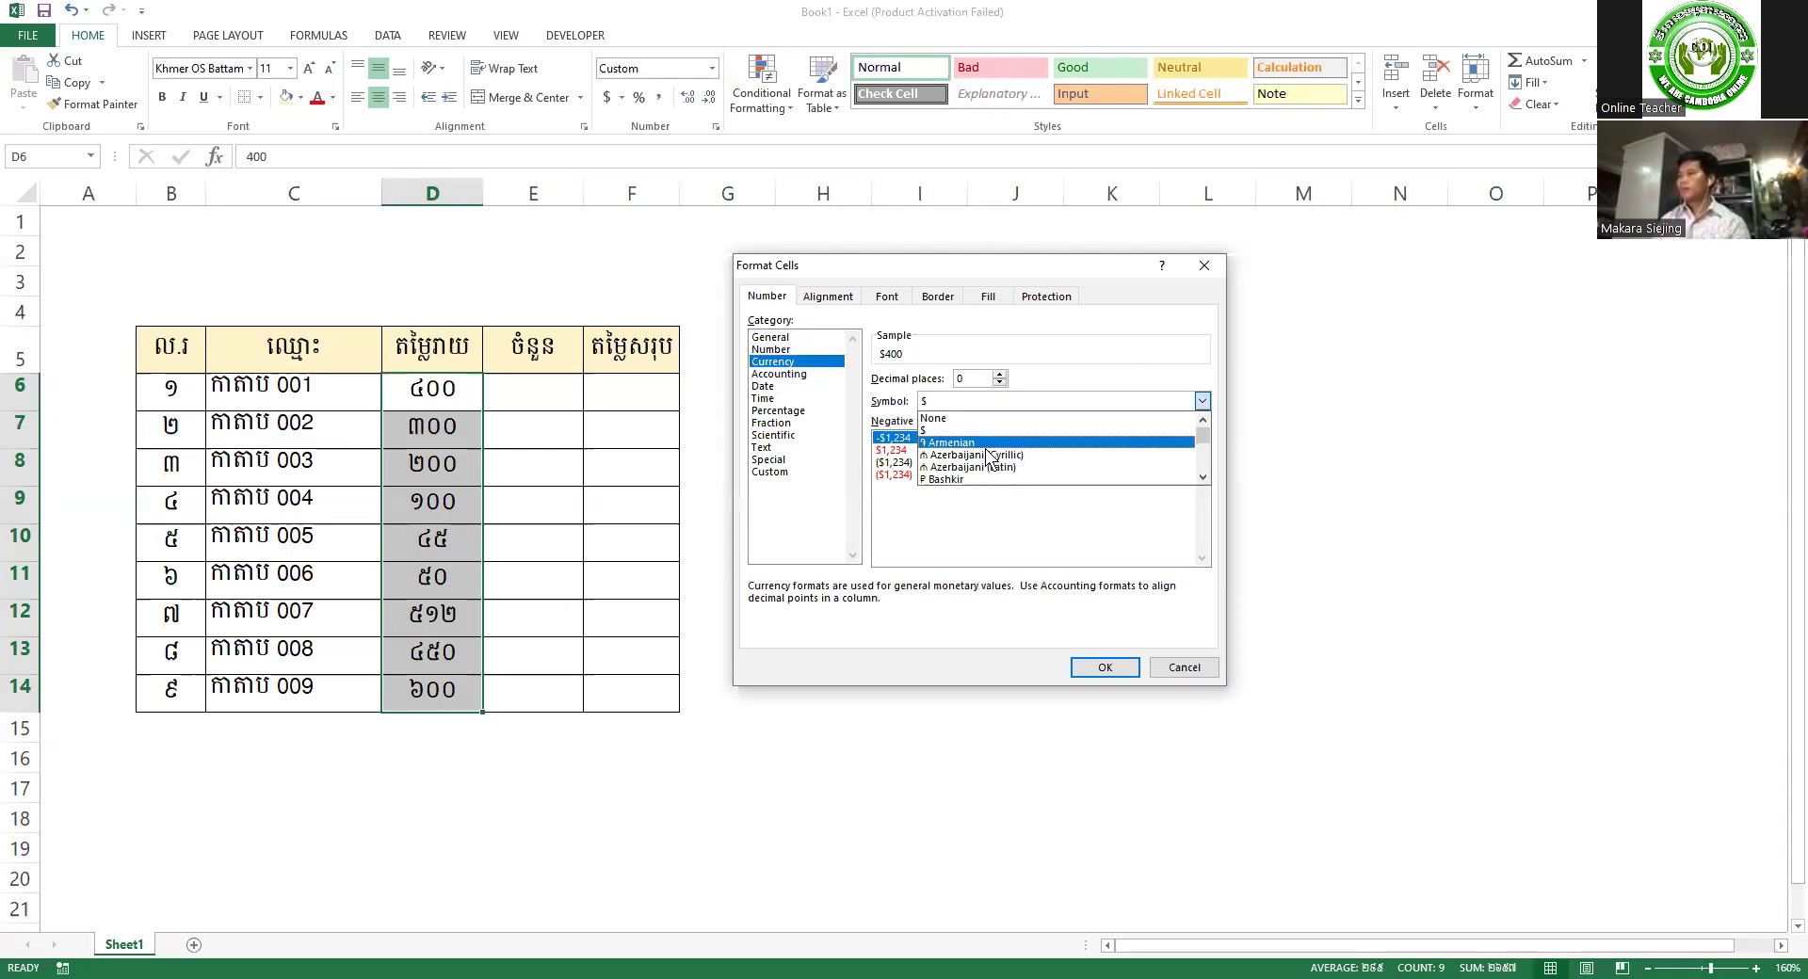
pyautogui.click(1102, 322)
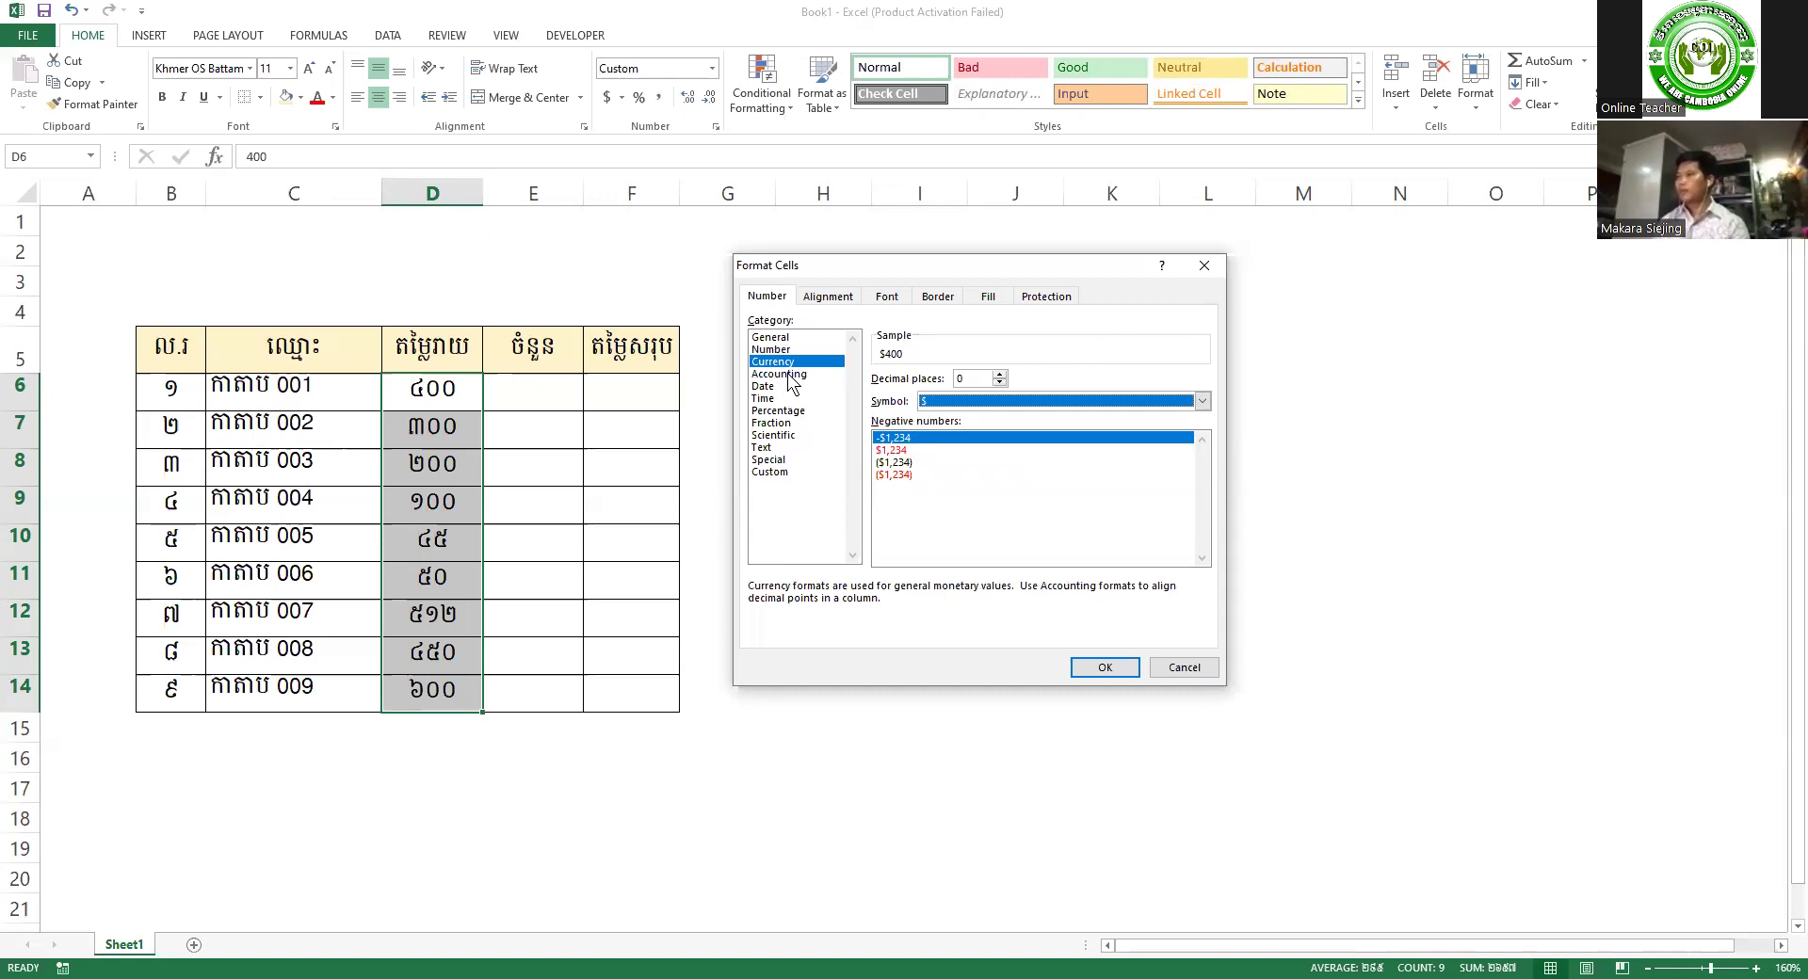
pyautogui.click(788, 375)
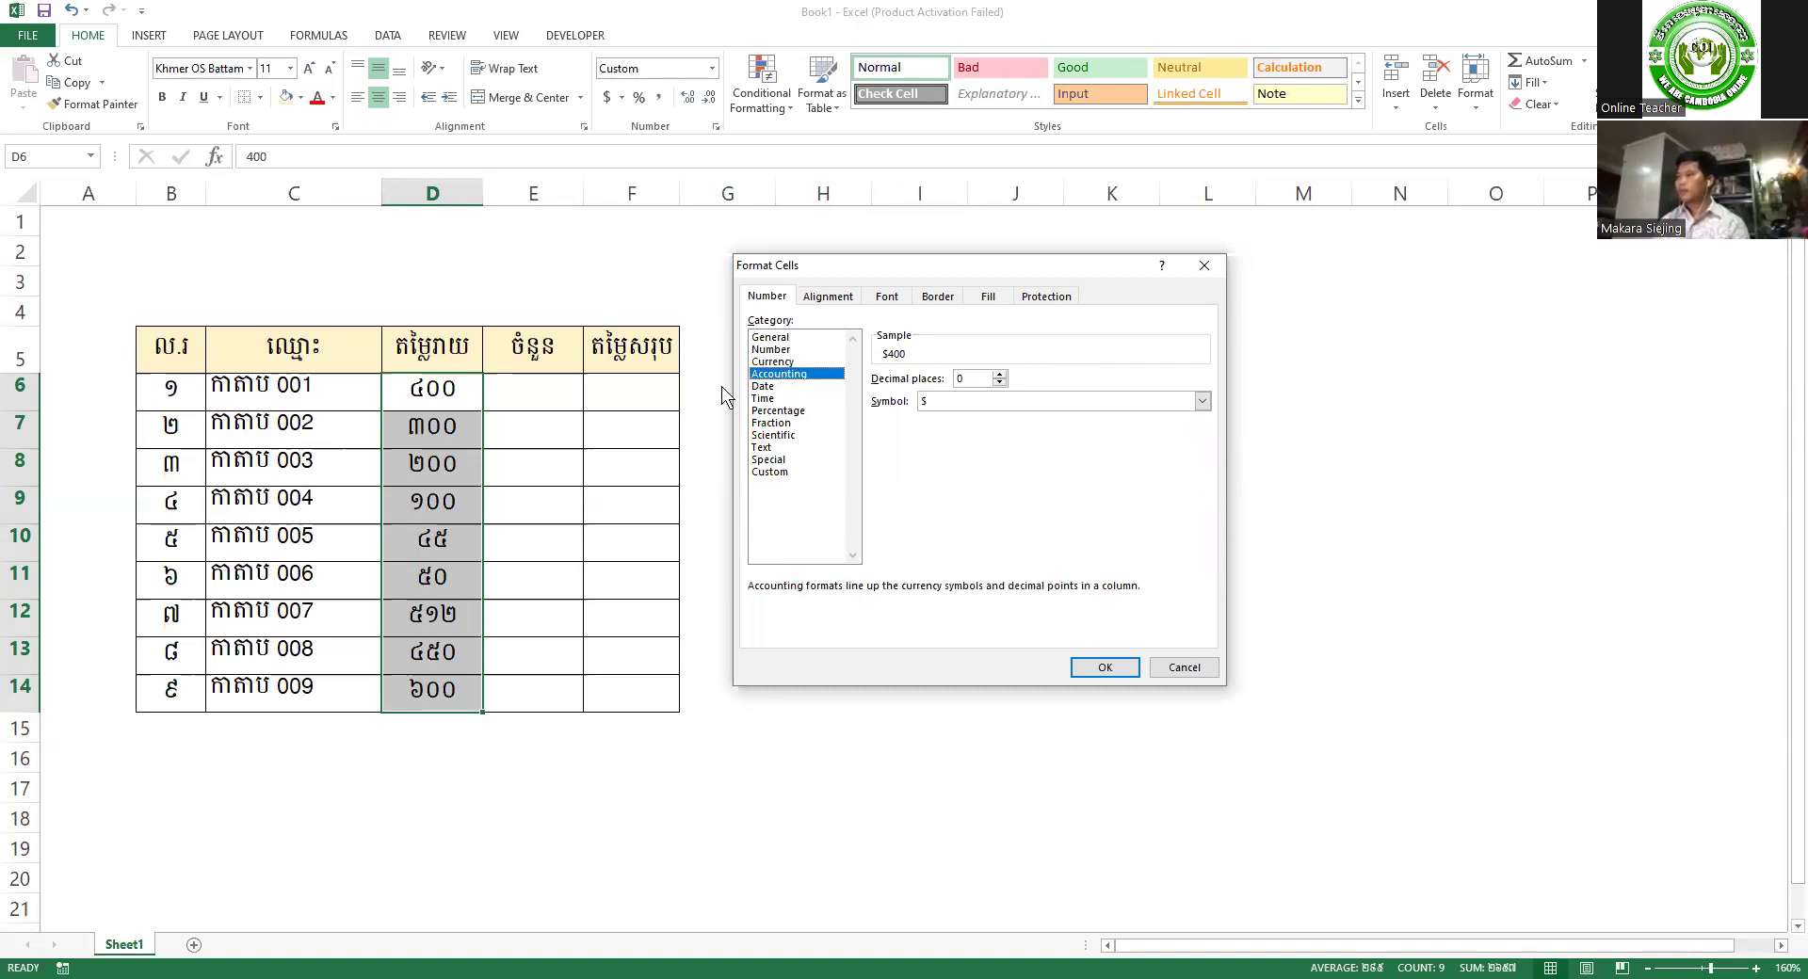
pyautogui.click(775, 387)
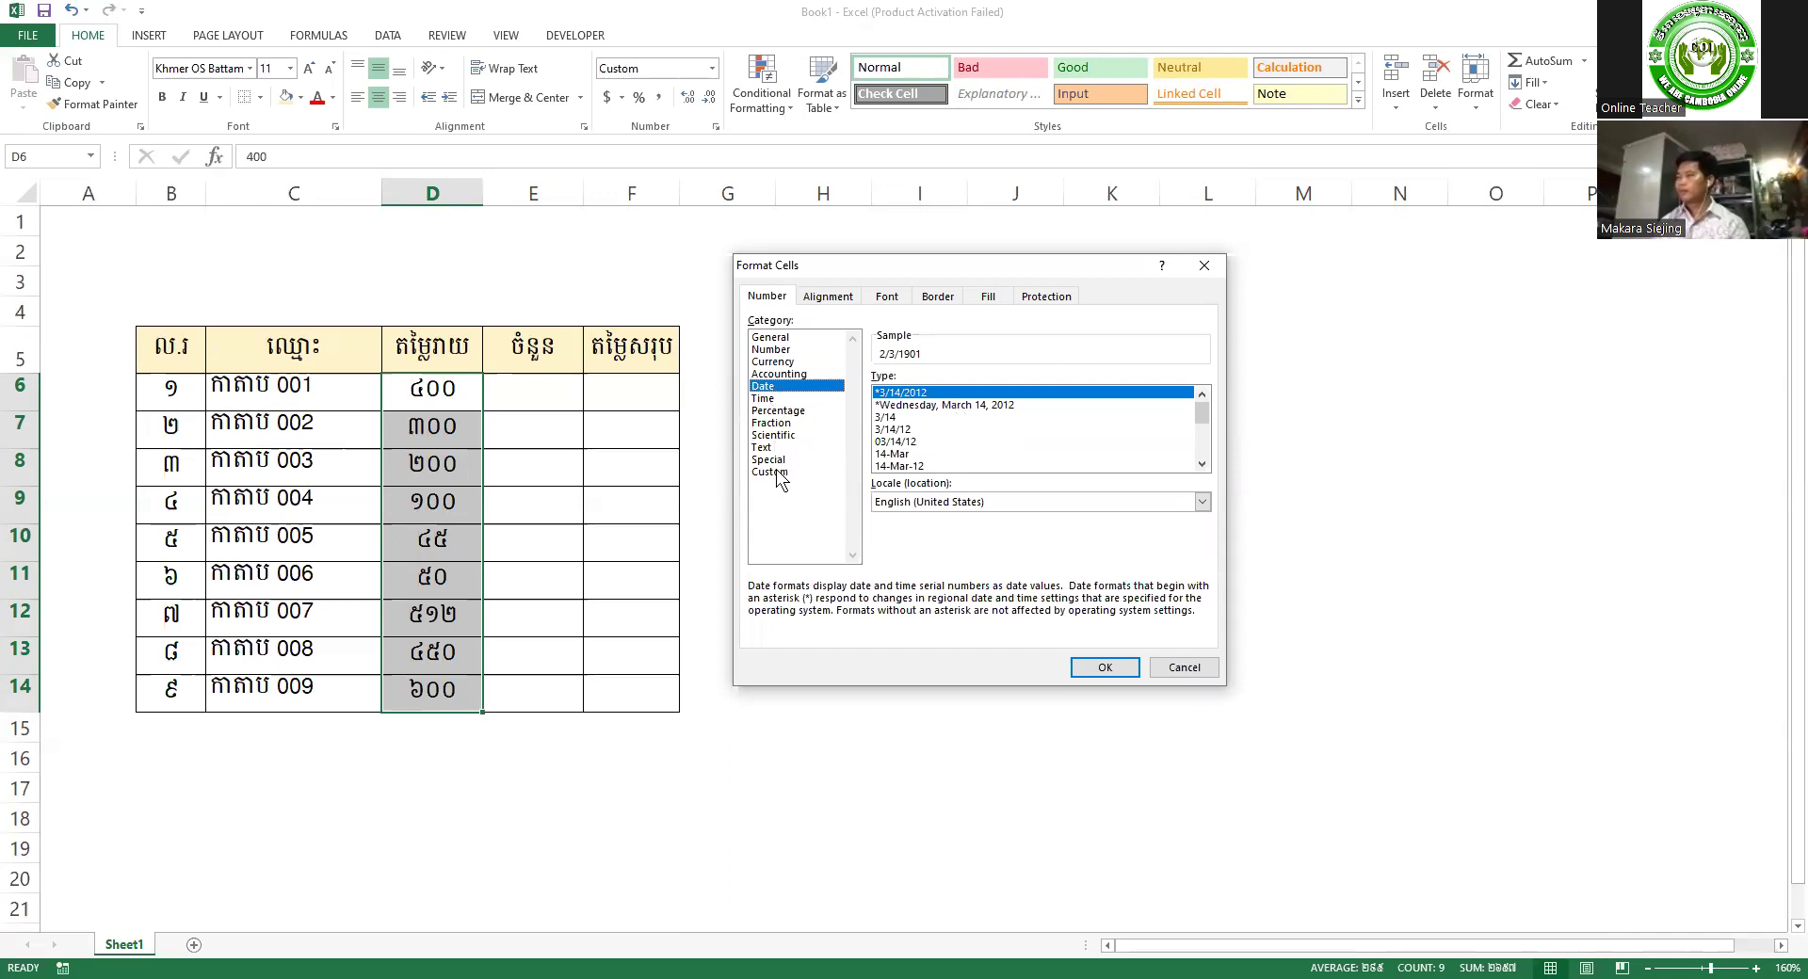
pyautogui.click(764, 399)
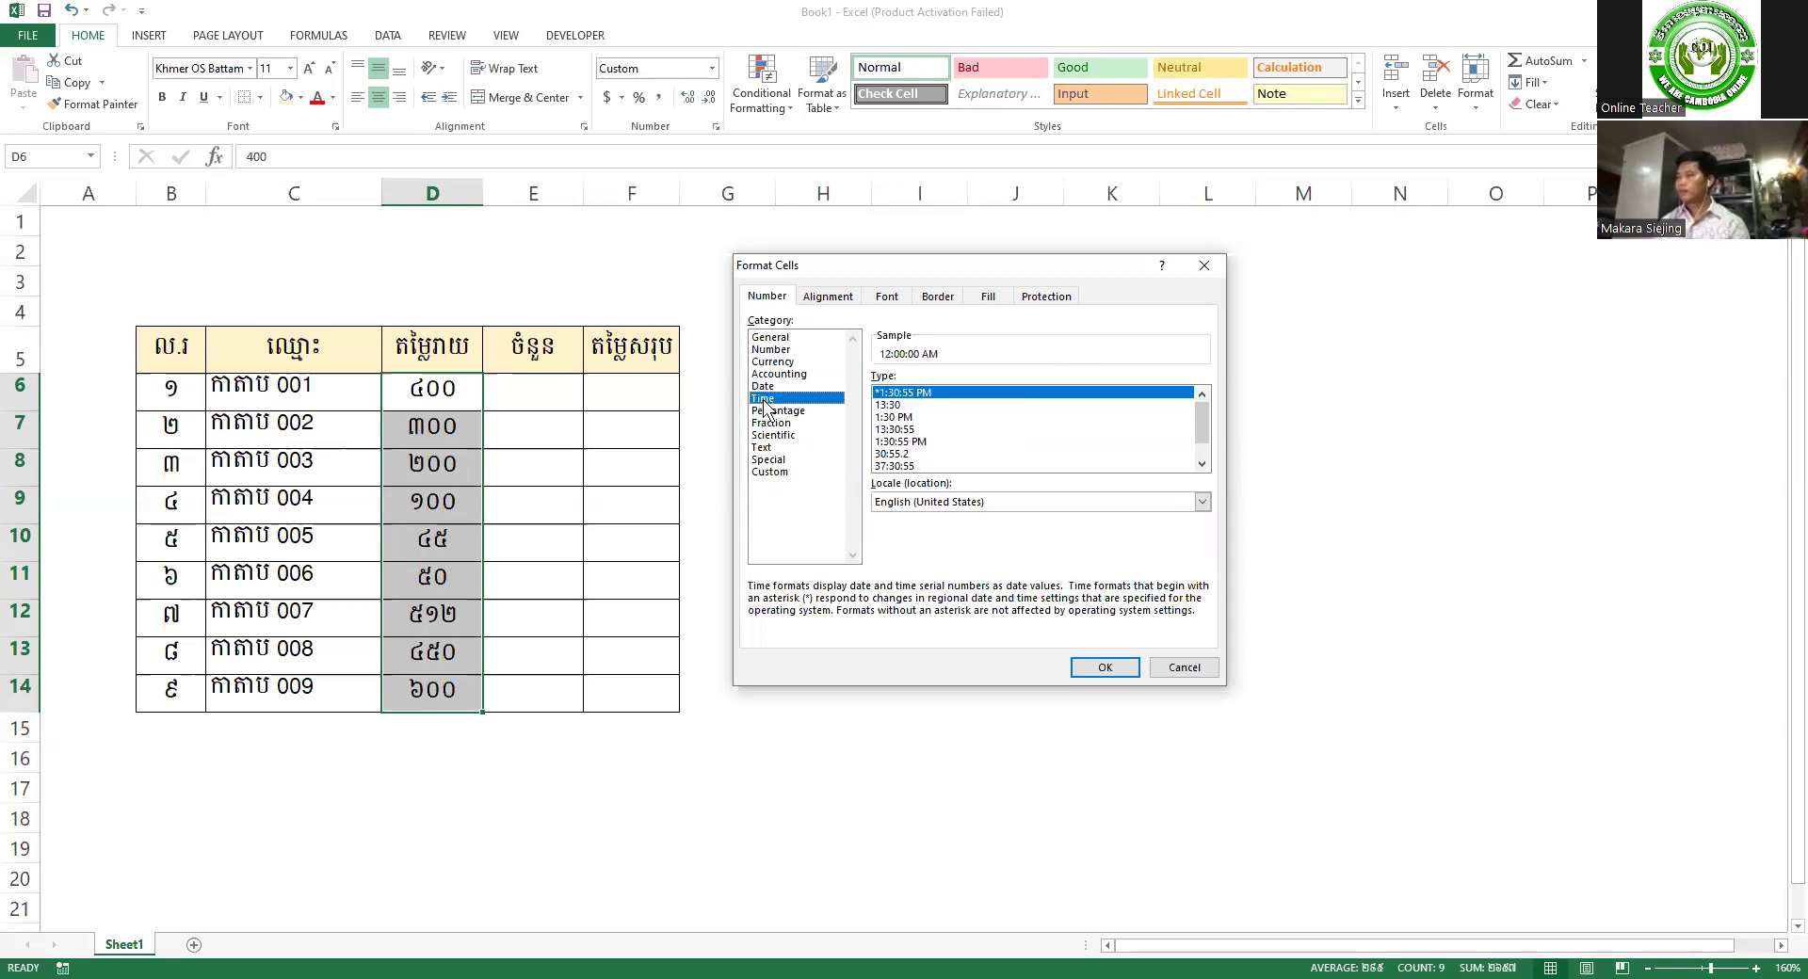
pyautogui.click(770, 472)
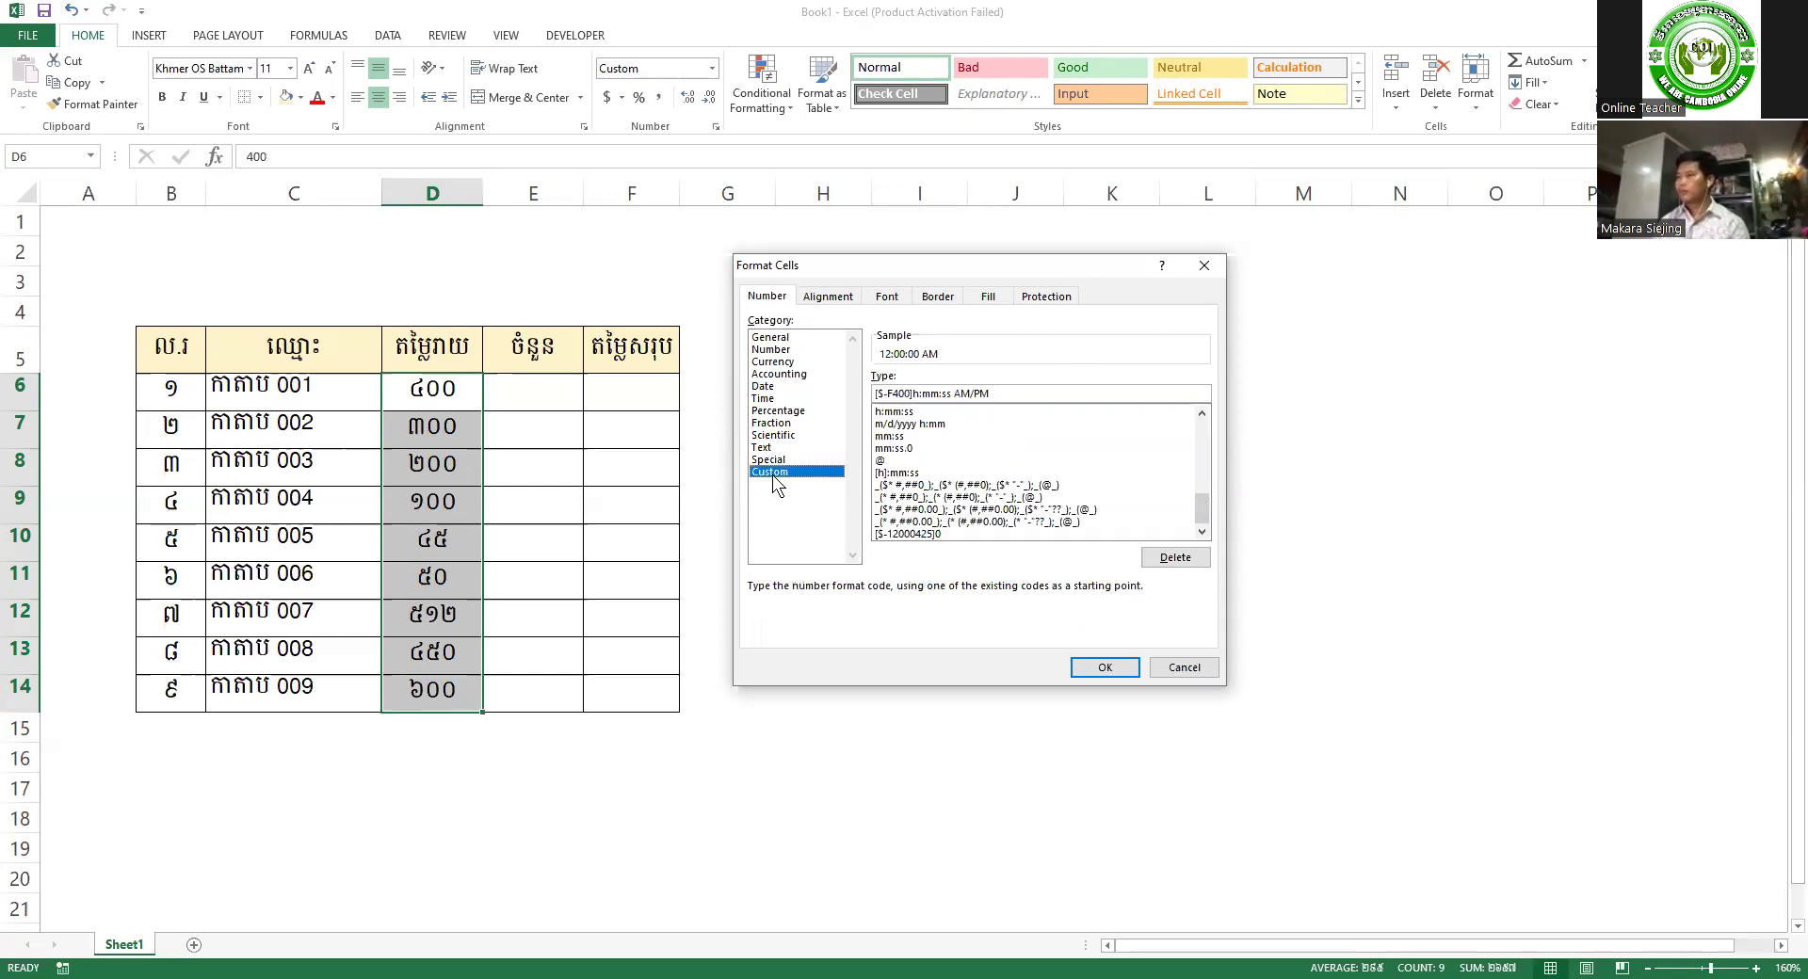
pyautogui.click(1003, 395)
# - Replace the custom format code with #,###,##0 for the prices
pyautogui.press('BackSpace')
pyautogui.press('BackSpace')
pyautogui.press('BackSpace')
pyautogui.press('BackSpace')
pyautogui.press('BackSpace')
pyautogui.press('BackSpace')
pyautogui.press('BackSpace')
pyautogui.press('BackSpace')
pyautogui.press('BackSpace')
pyautogui.press('BackSpace')
pyautogui.press('BackSpace')
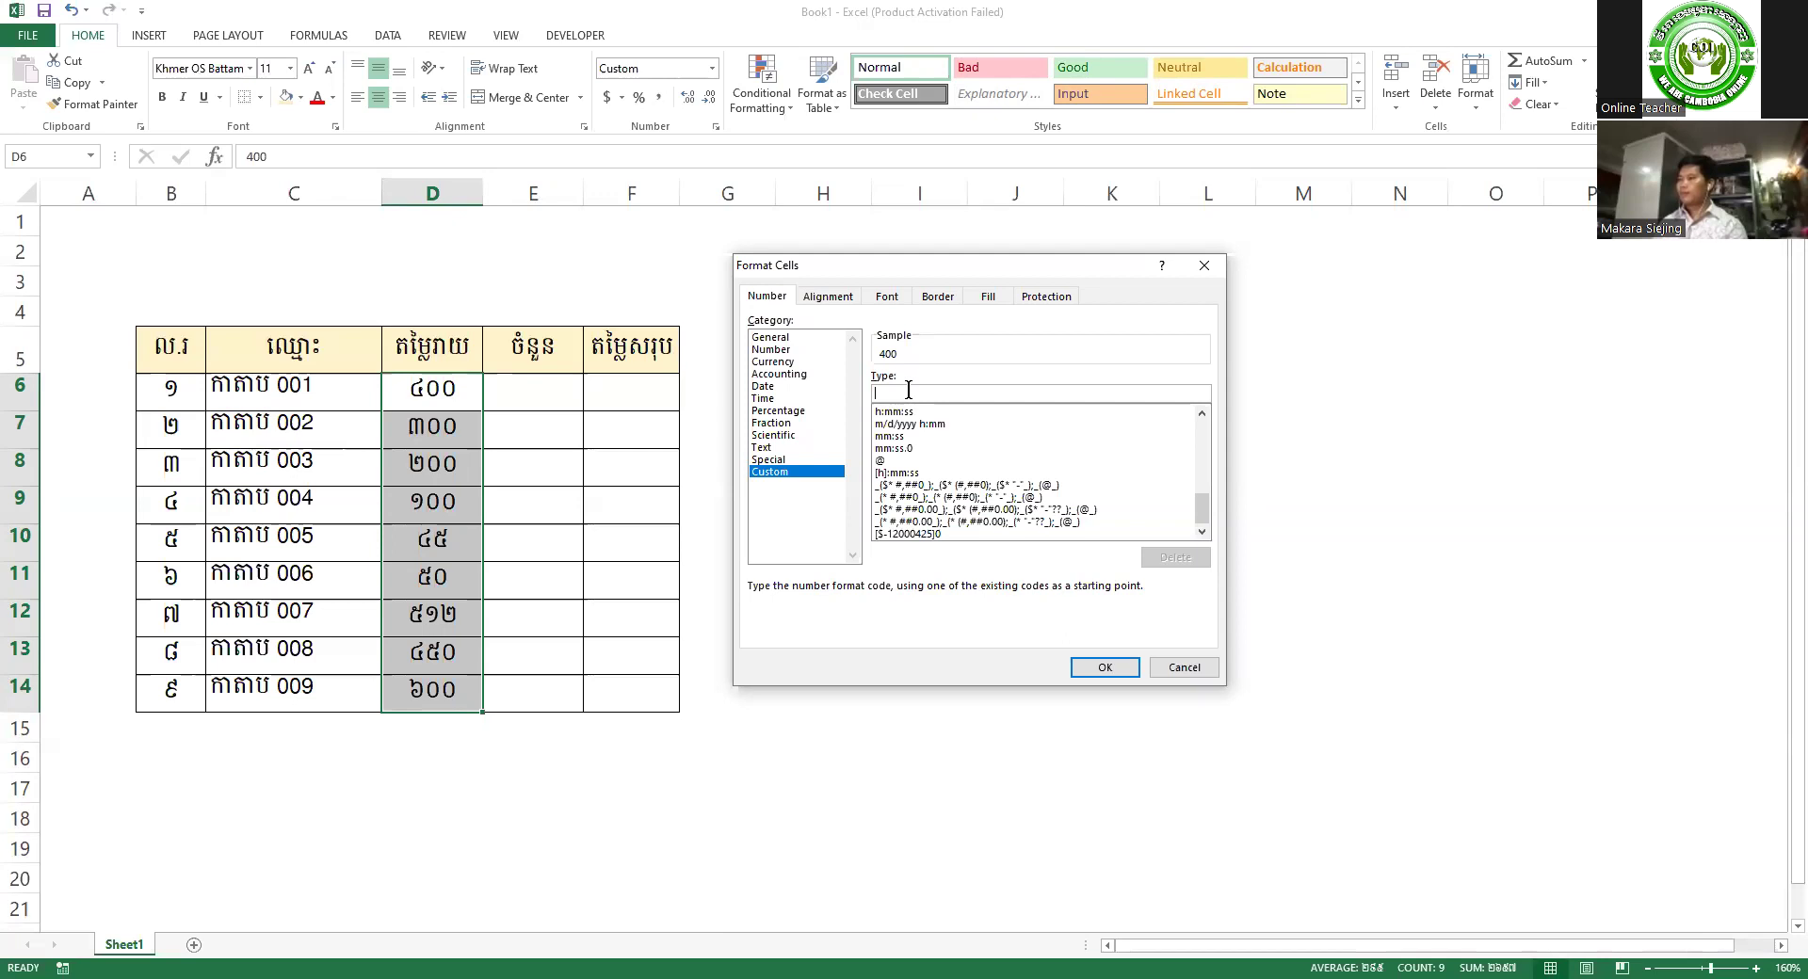
pyautogui.write('#')
pyautogui.write('###')
pyautogui.press('BackSpace')
pyautogui.press('BackSpace')
pyautogui.press('BackSpace')
pyautogui.write('###')
pyautogui.write(',')
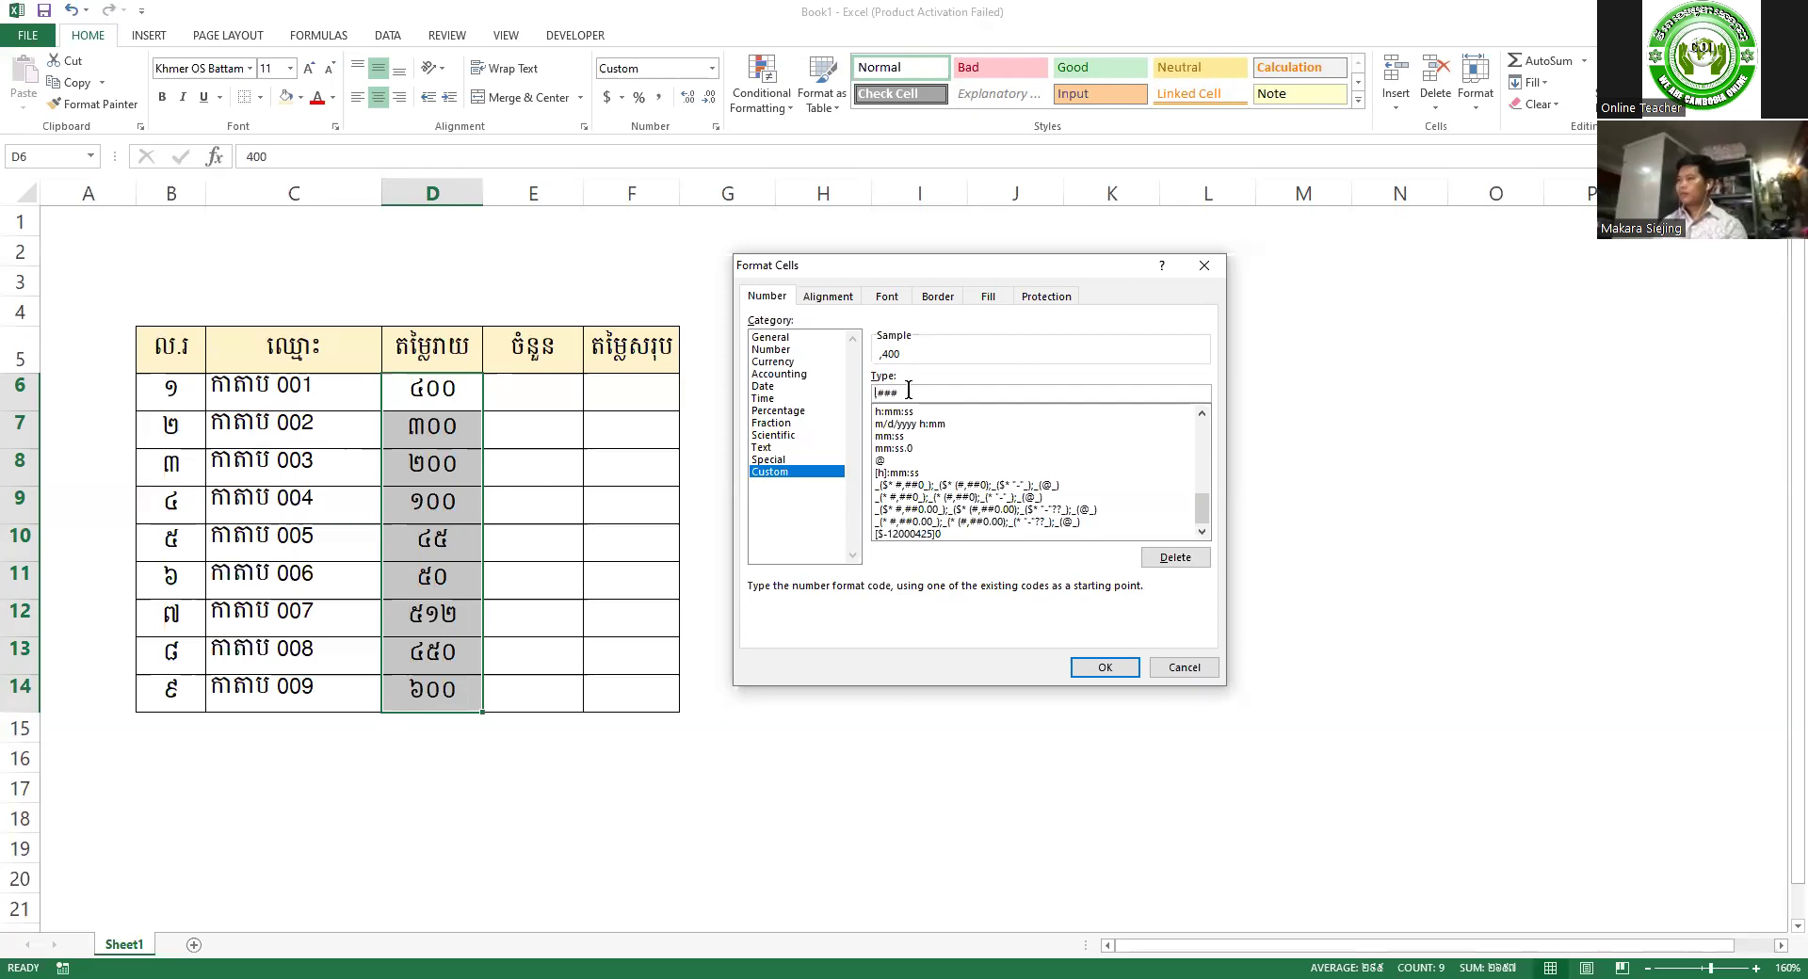
pyautogui.write('###')
pyautogui.write(',##')
pyautogui.write('#,')
pyautogui.press('Home')
pyautogui.press('Delete')
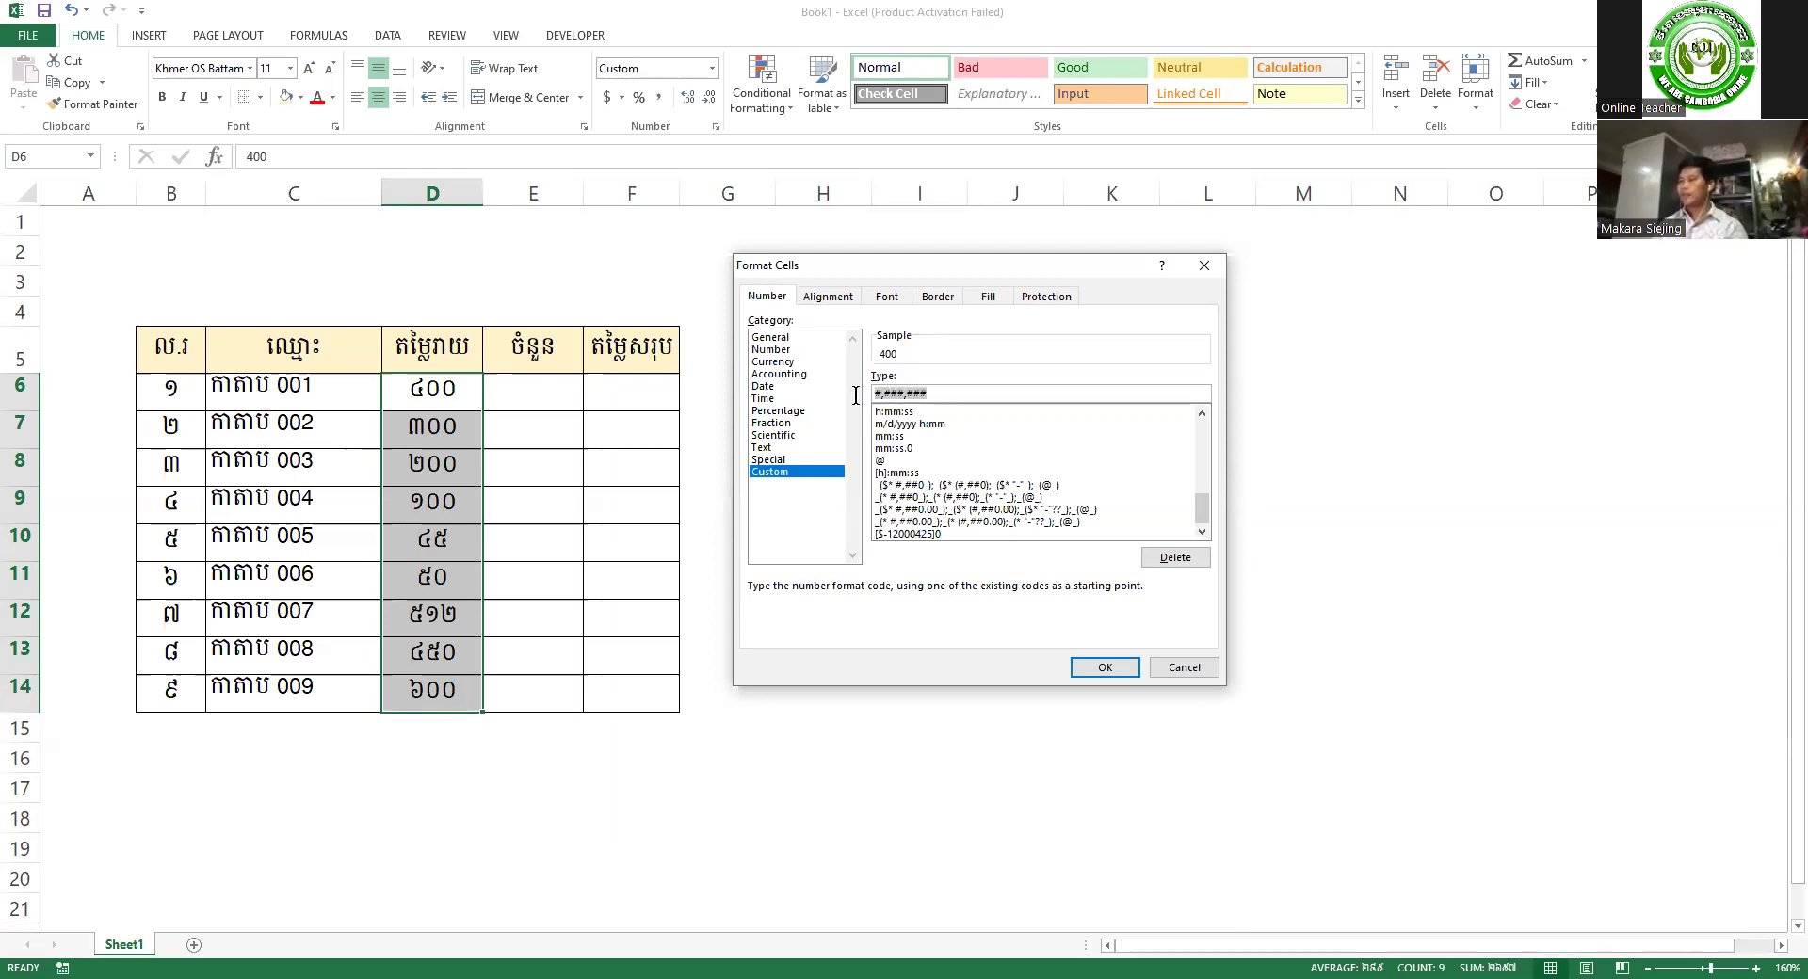
pyautogui.hotkey('shift', 'Left')
pyautogui.hotkey('shift', 'Left')
pyautogui.hotkey('shift', 'Left')
pyautogui.hotkey('shift', 'Left')
pyautogui.hotkey('shift', 'Left')
pyautogui.hotkey('shift', 'Left')
pyautogui.hotkey('shift', 'Left')
pyautogui.click(950, 398)
pyautogui.press('BackSpace')
pyautogui.write('0')
# - Apply the #,###,##0 format and enter 0 in D6, which then displays blank
pyautogui.click(1114, 668)
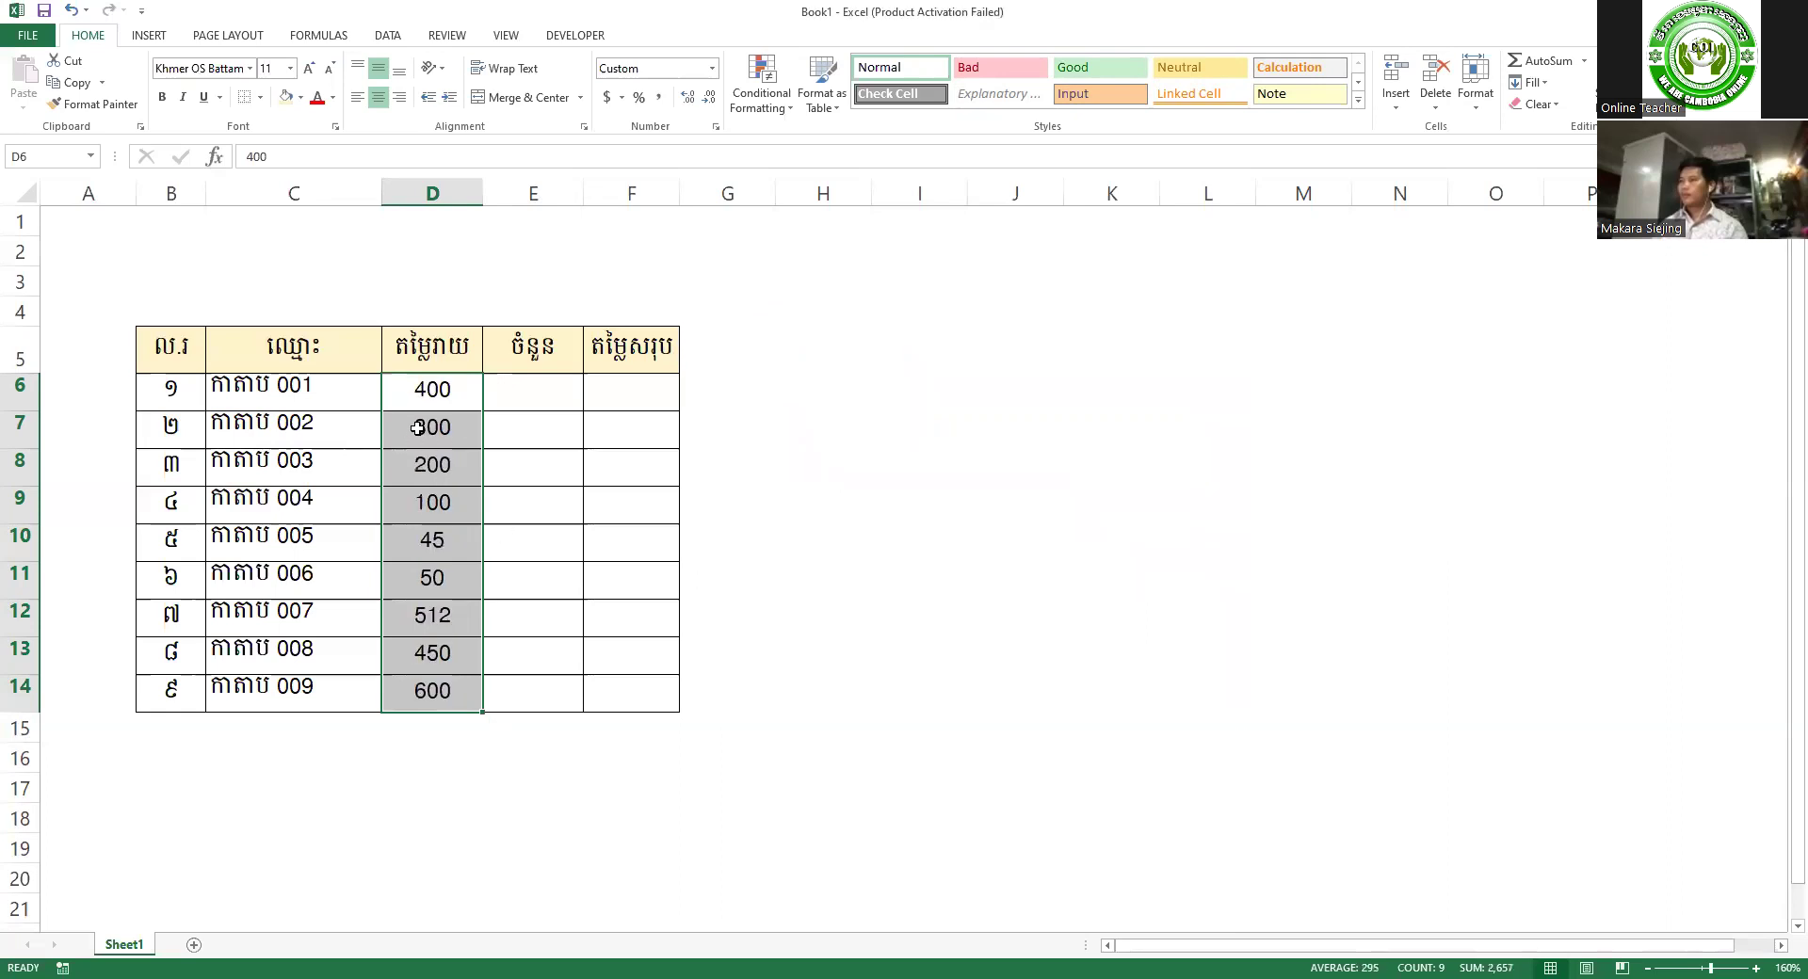
pyautogui.click(455, 398)
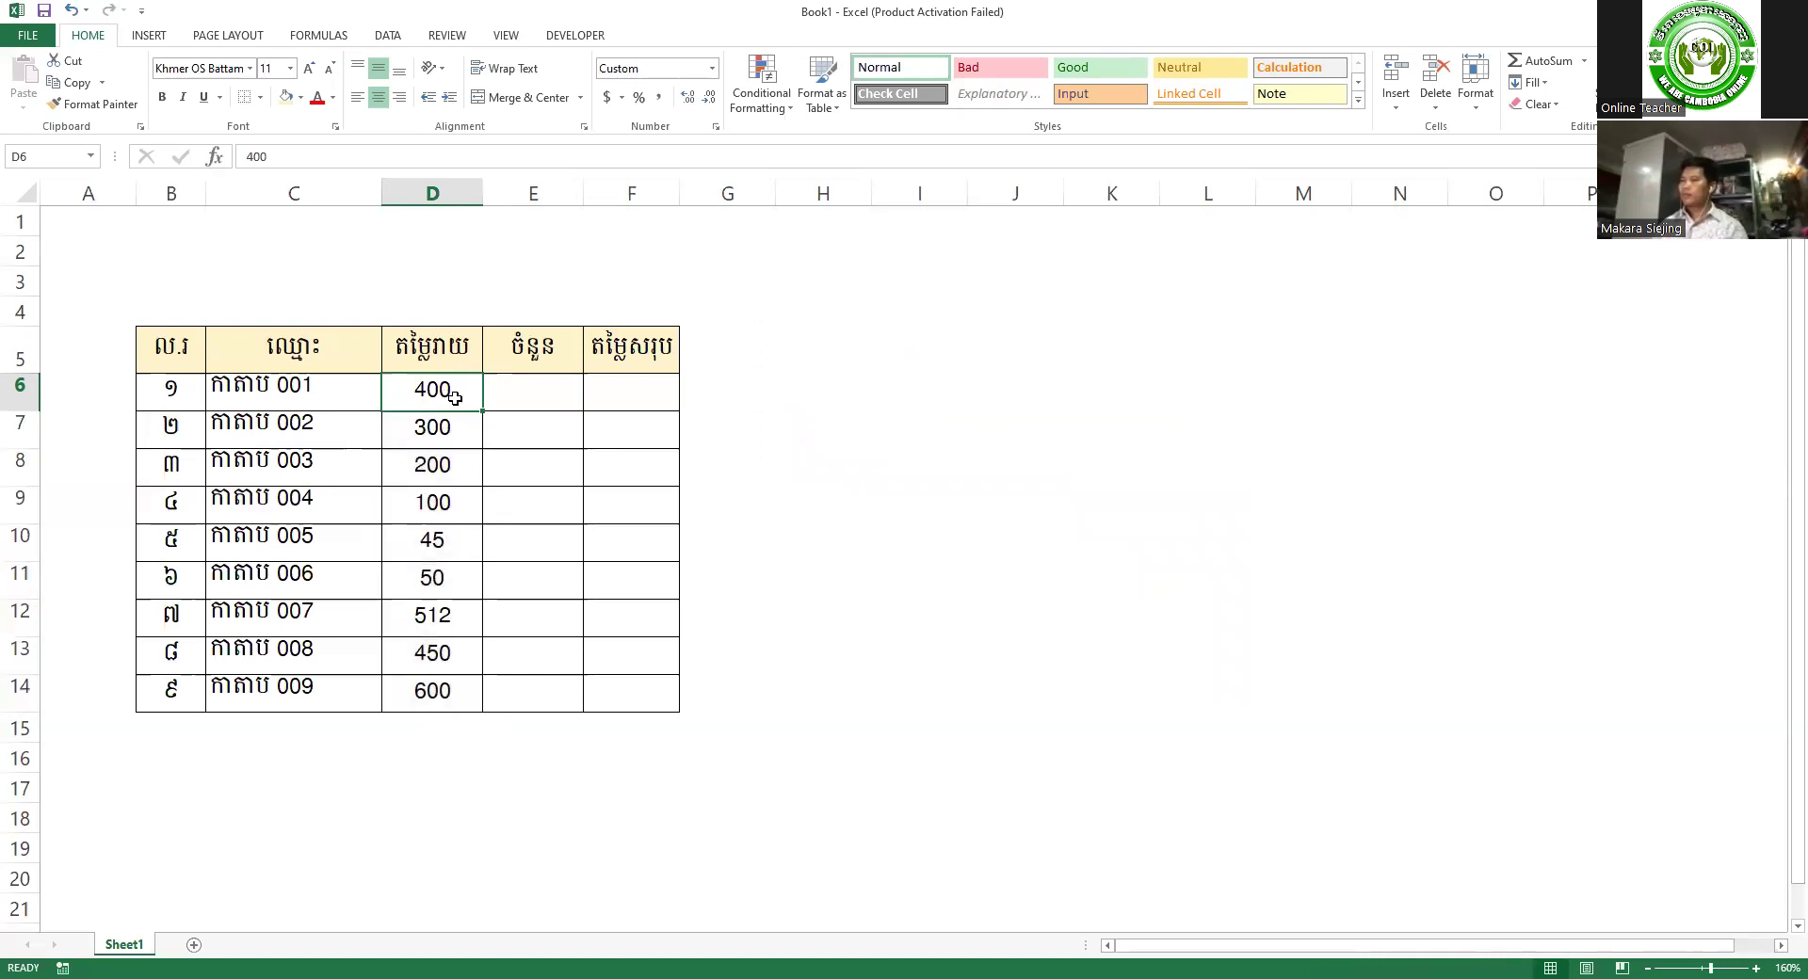
pyautogui.write('0')
pyautogui.click(787, 496)
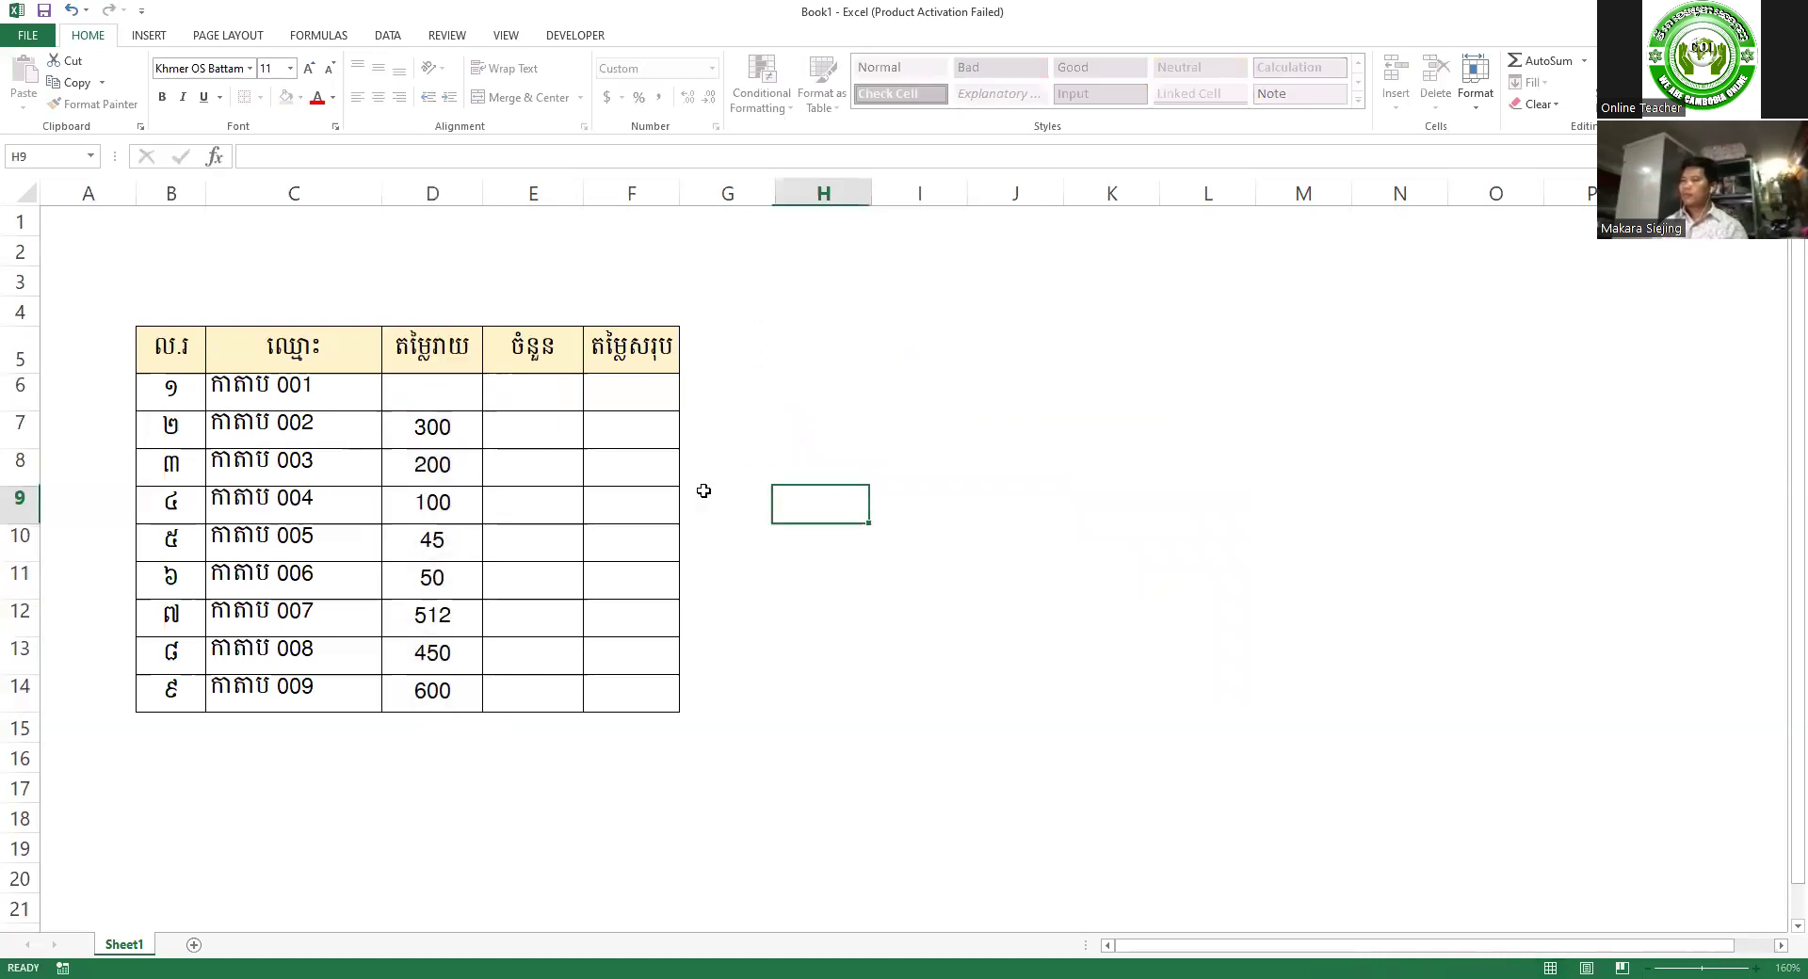
pyautogui.click(439, 387)
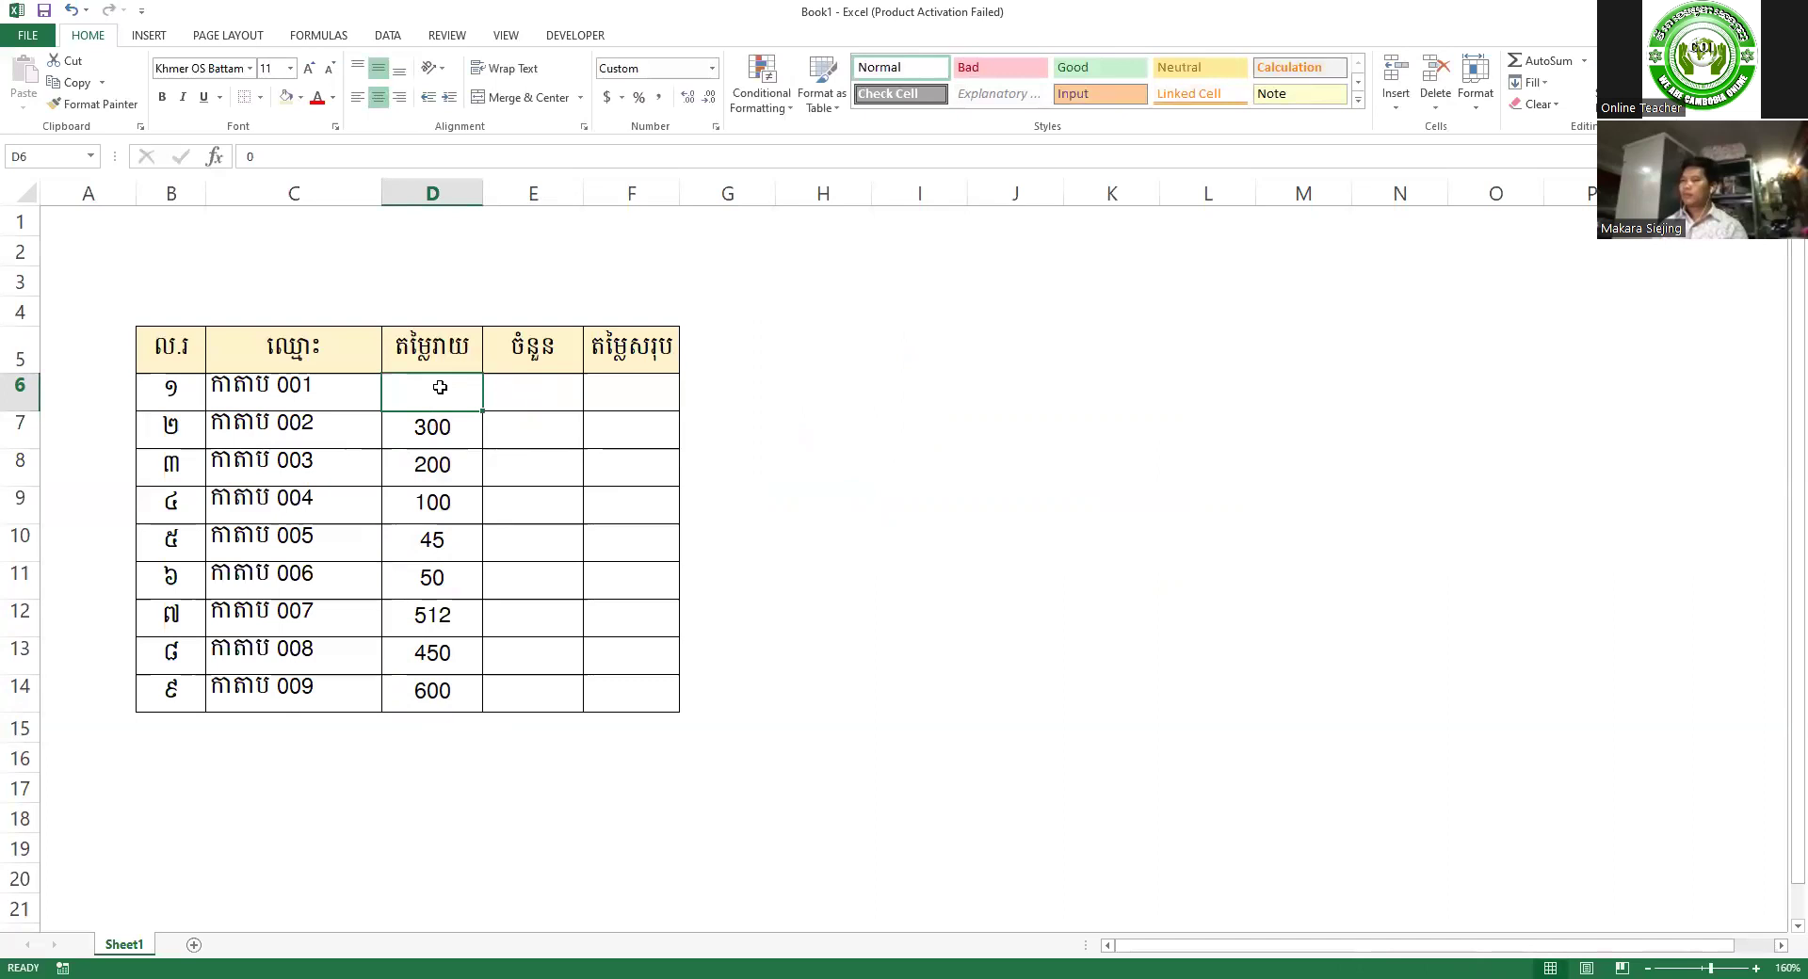
pyautogui.write('000')
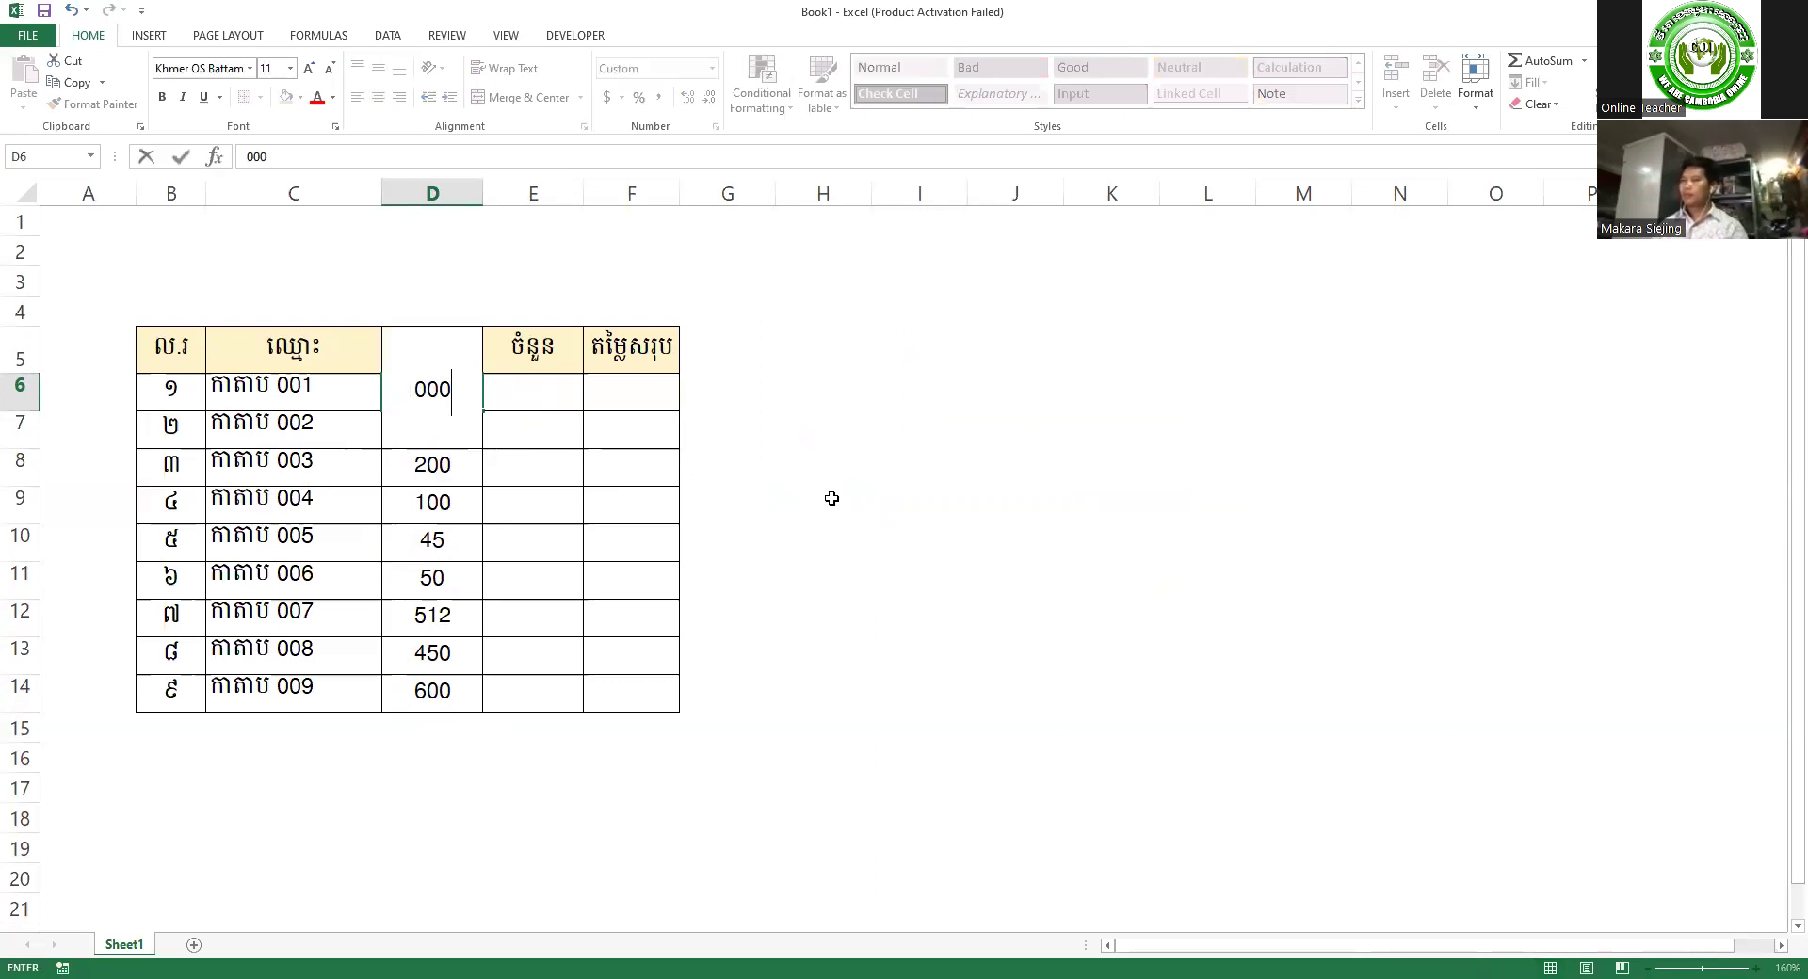
pyautogui.click(828, 502)
pyautogui.click(458, 394)
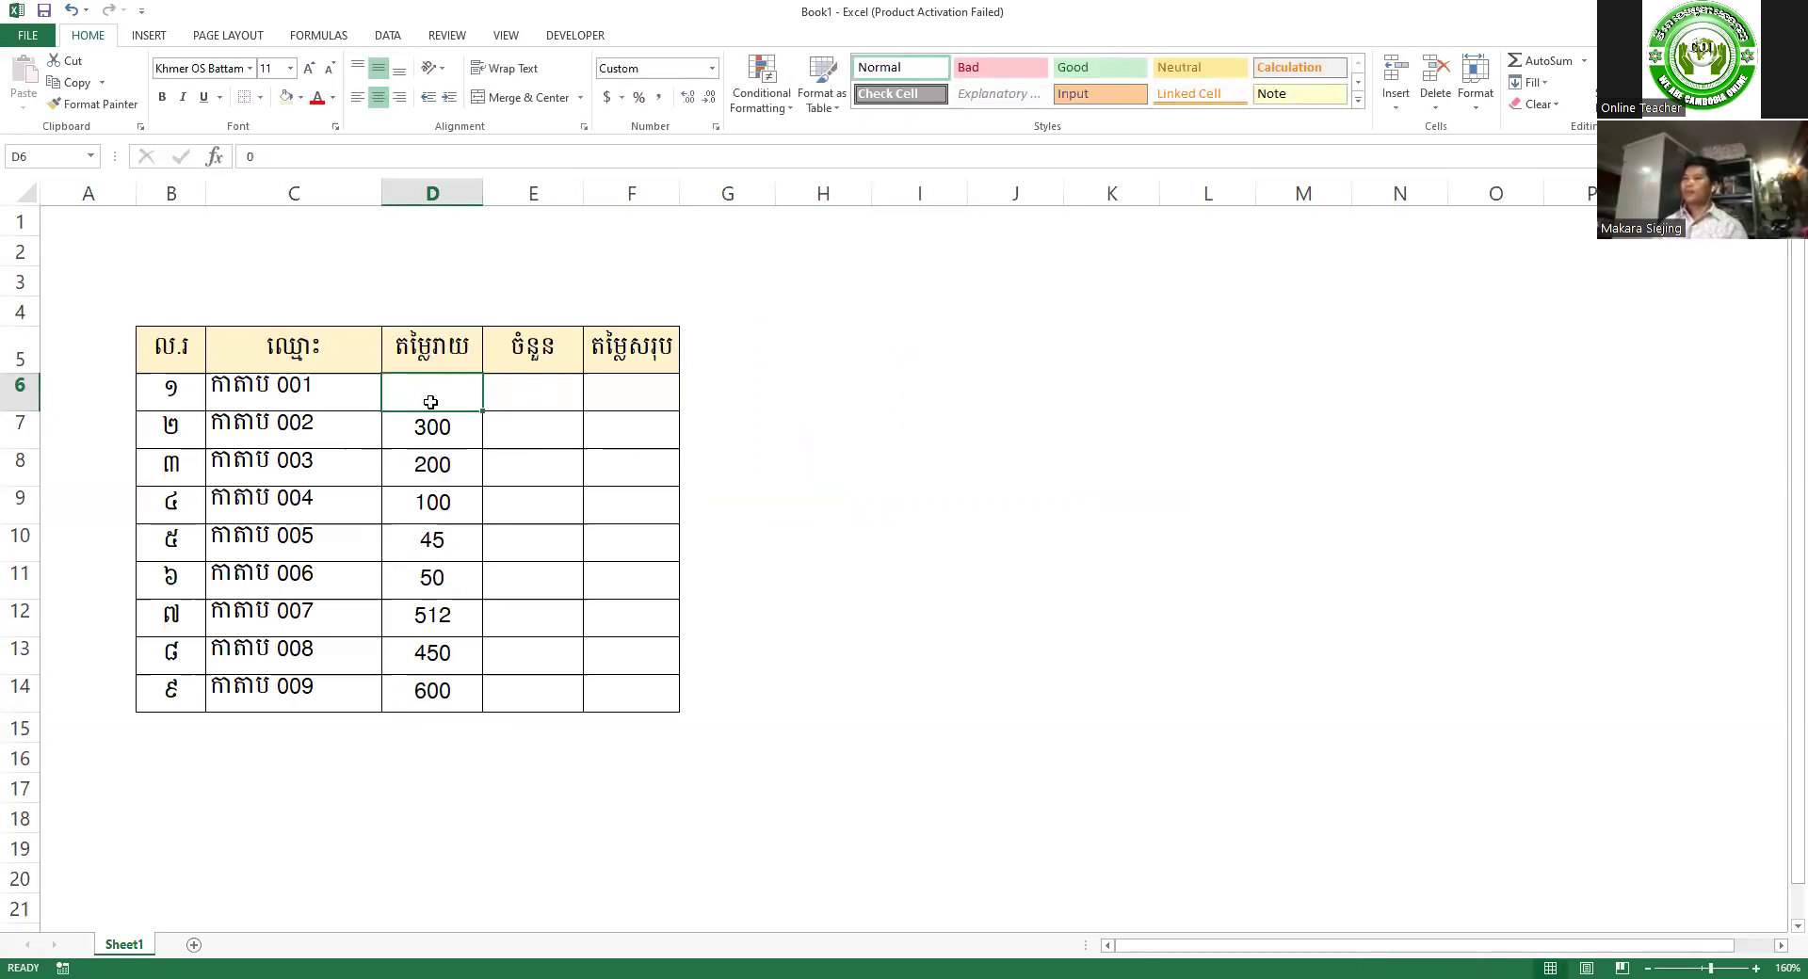
# - Change the D6:D14 custom format to #,###,##0.00 $ so prices show like 300.00 $
pyautogui.moveTo(431, 400)
pyautogui.mouseDown()
pyautogui.moveTo(372, 555)
pyautogui.moveTo(445, 692)
pyautogui.mouseUp()
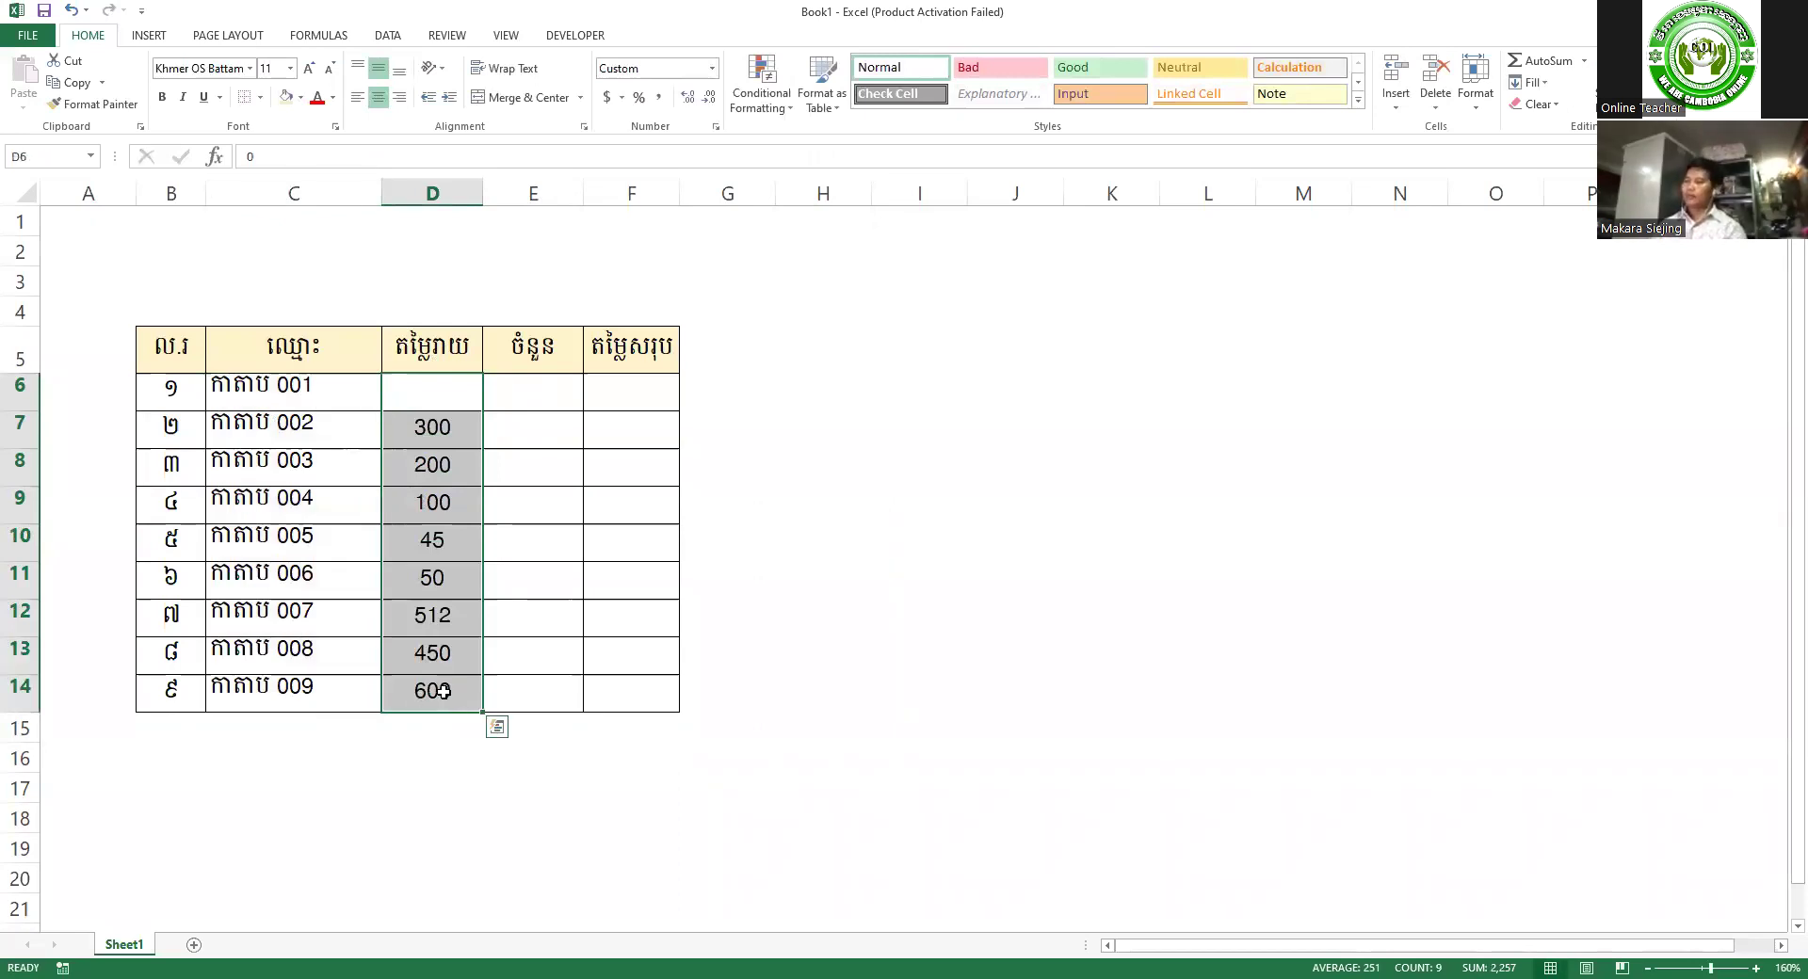
pyautogui.rightClick(449, 694)
pyautogui.click(540, 610)
pyautogui.click(511, 513)
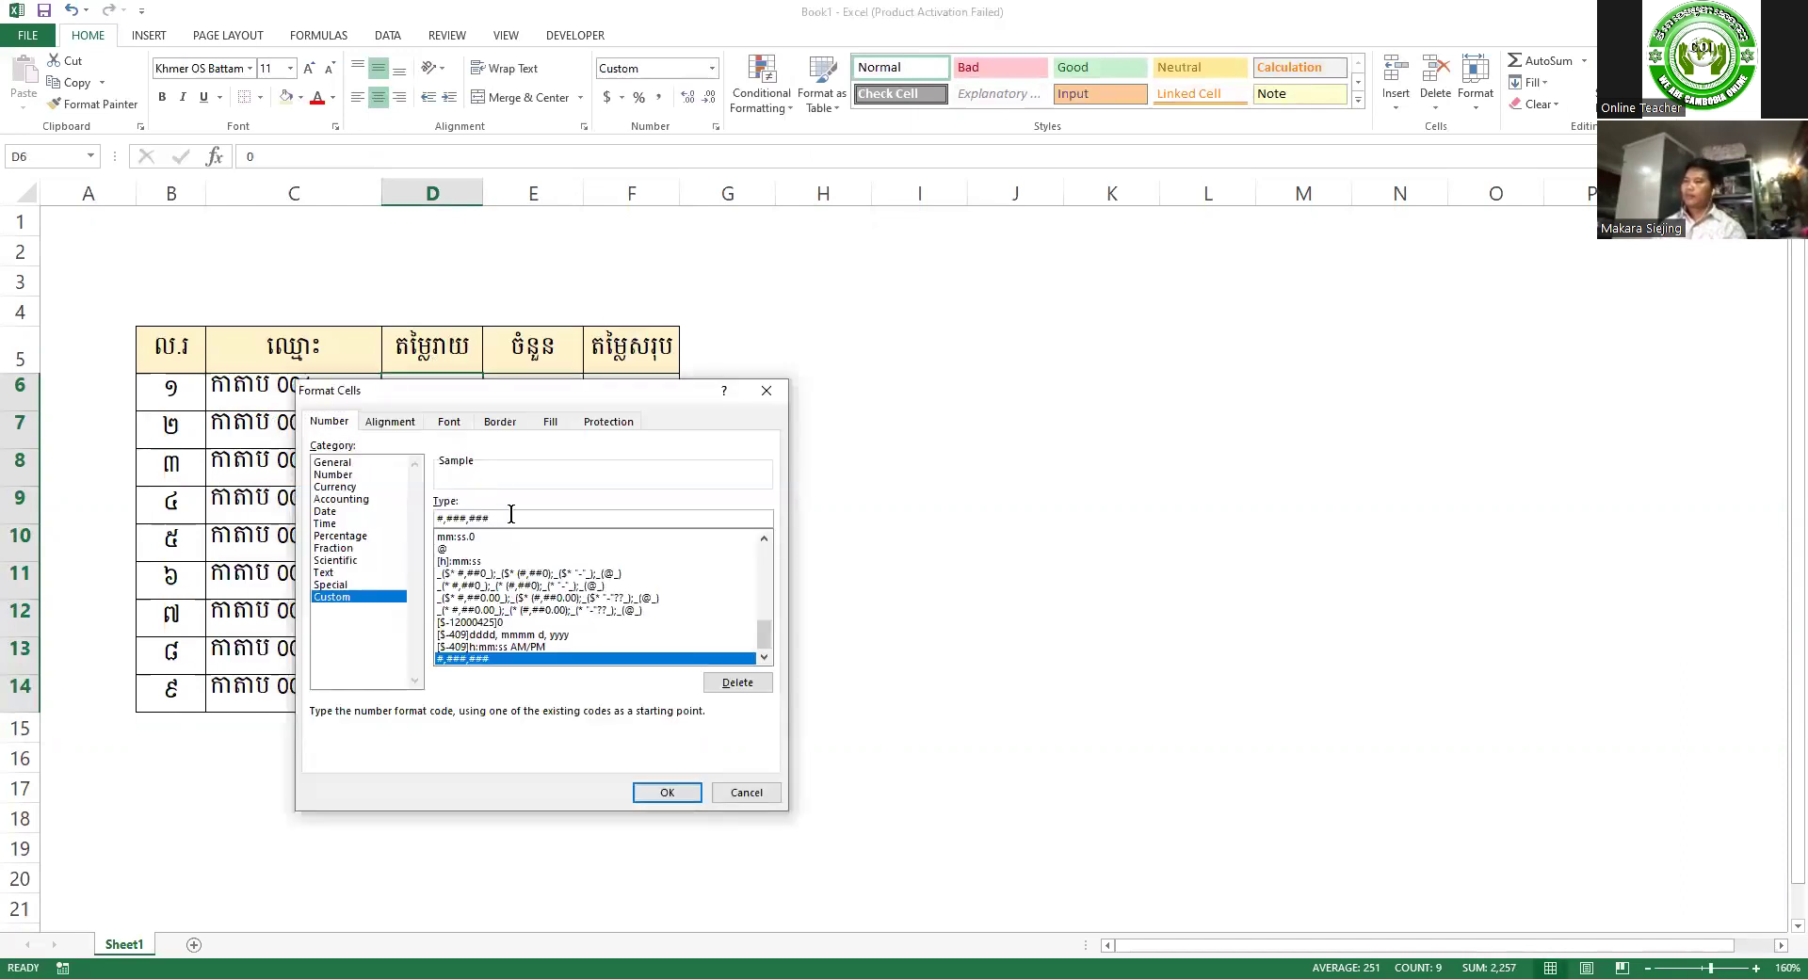
pyautogui.press('BackSpace')
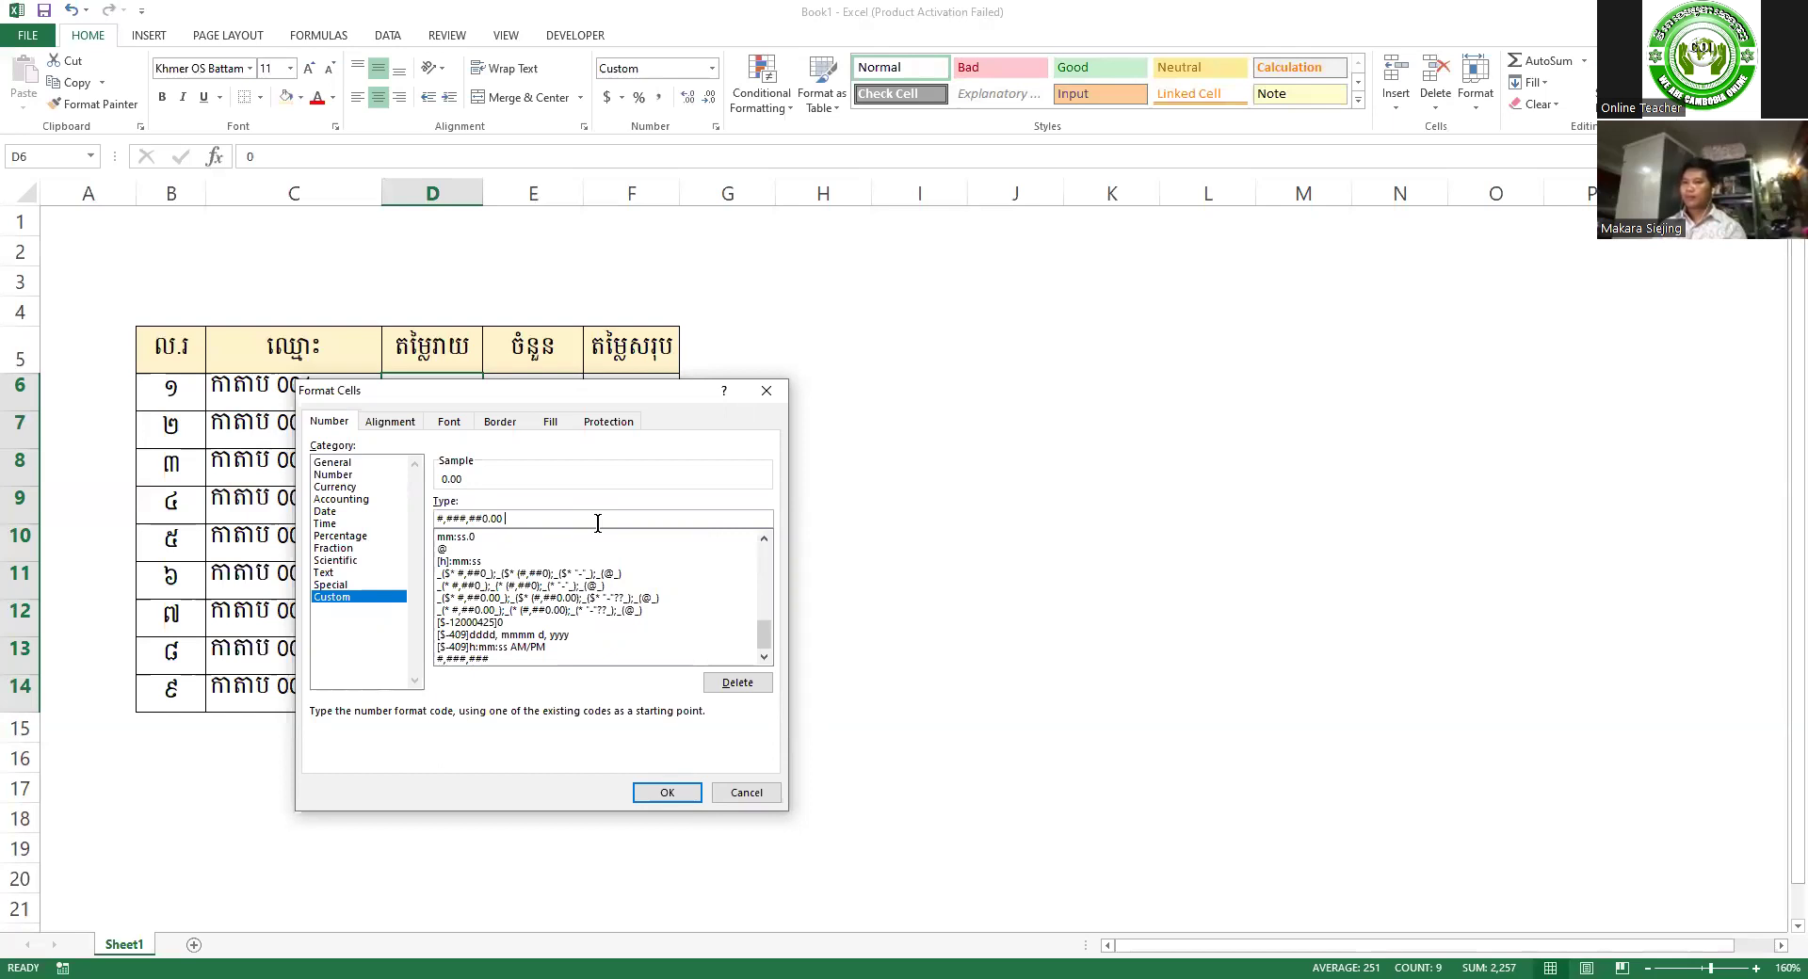
pyautogui.write('0.00')
pyautogui.press('Left')
pyautogui.press('Home')
pyautogui.write('$')
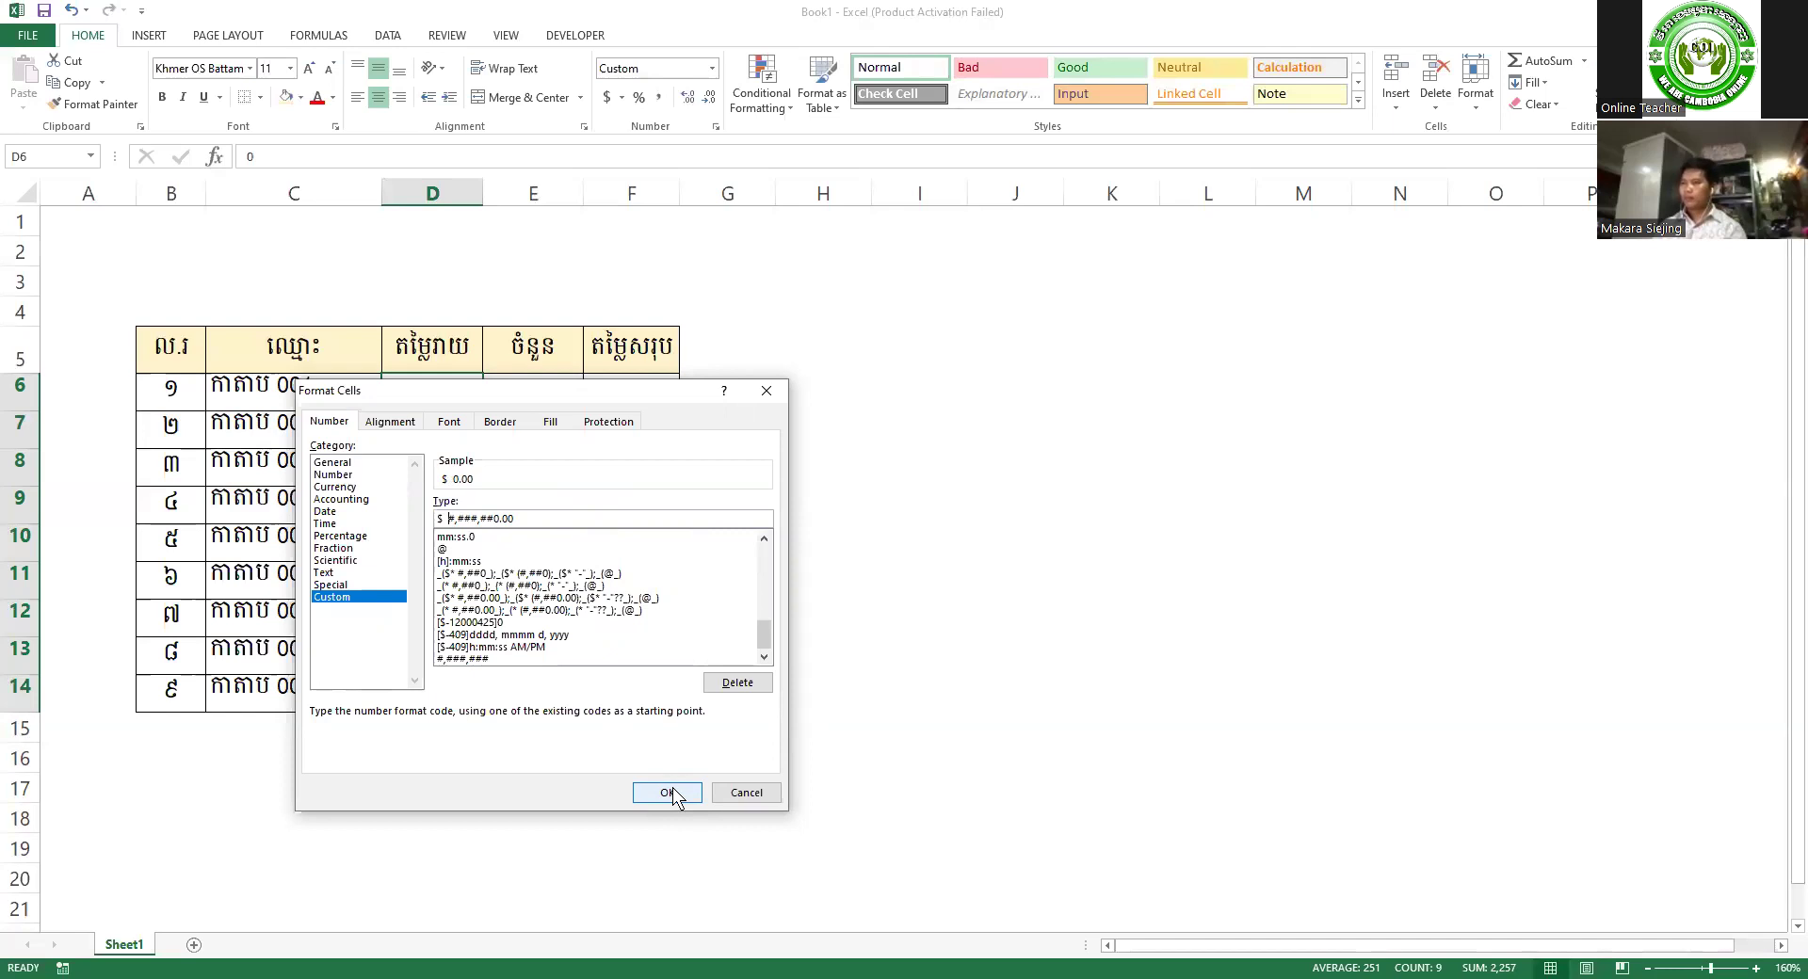
pyautogui.press('BackSpace')
pyautogui.press('BackSpace')
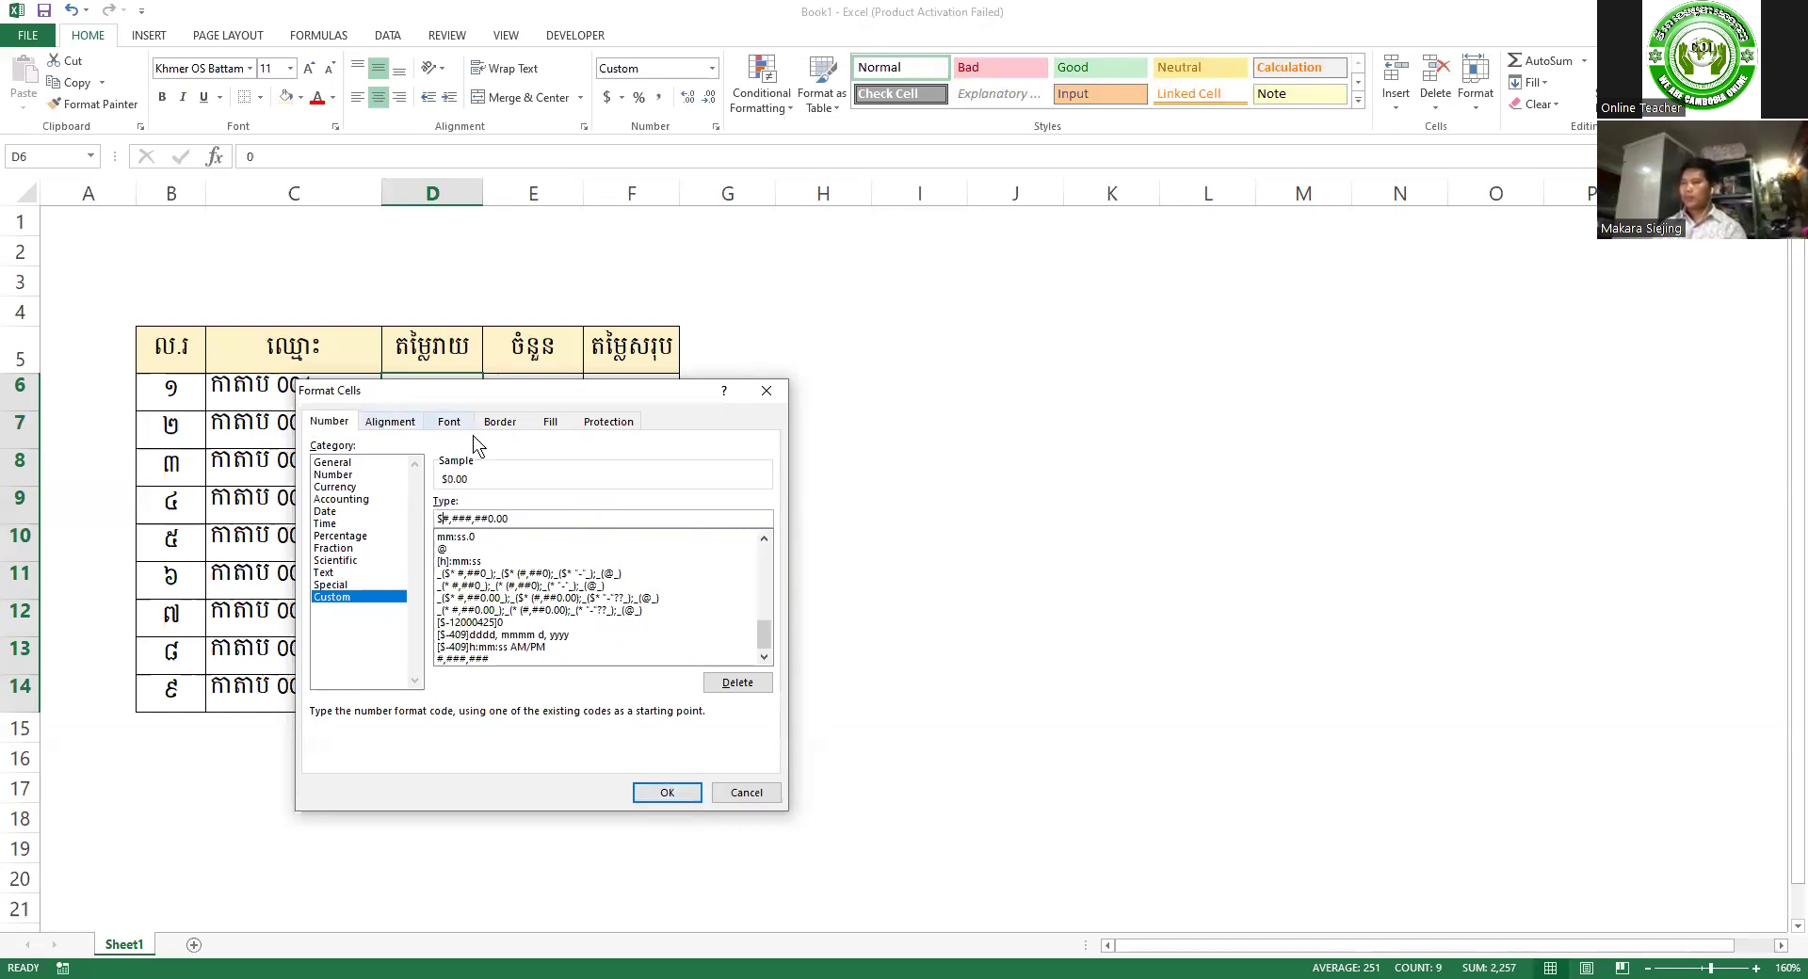
pyautogui.click(558, 518)
pyautogui.click(683, 791)
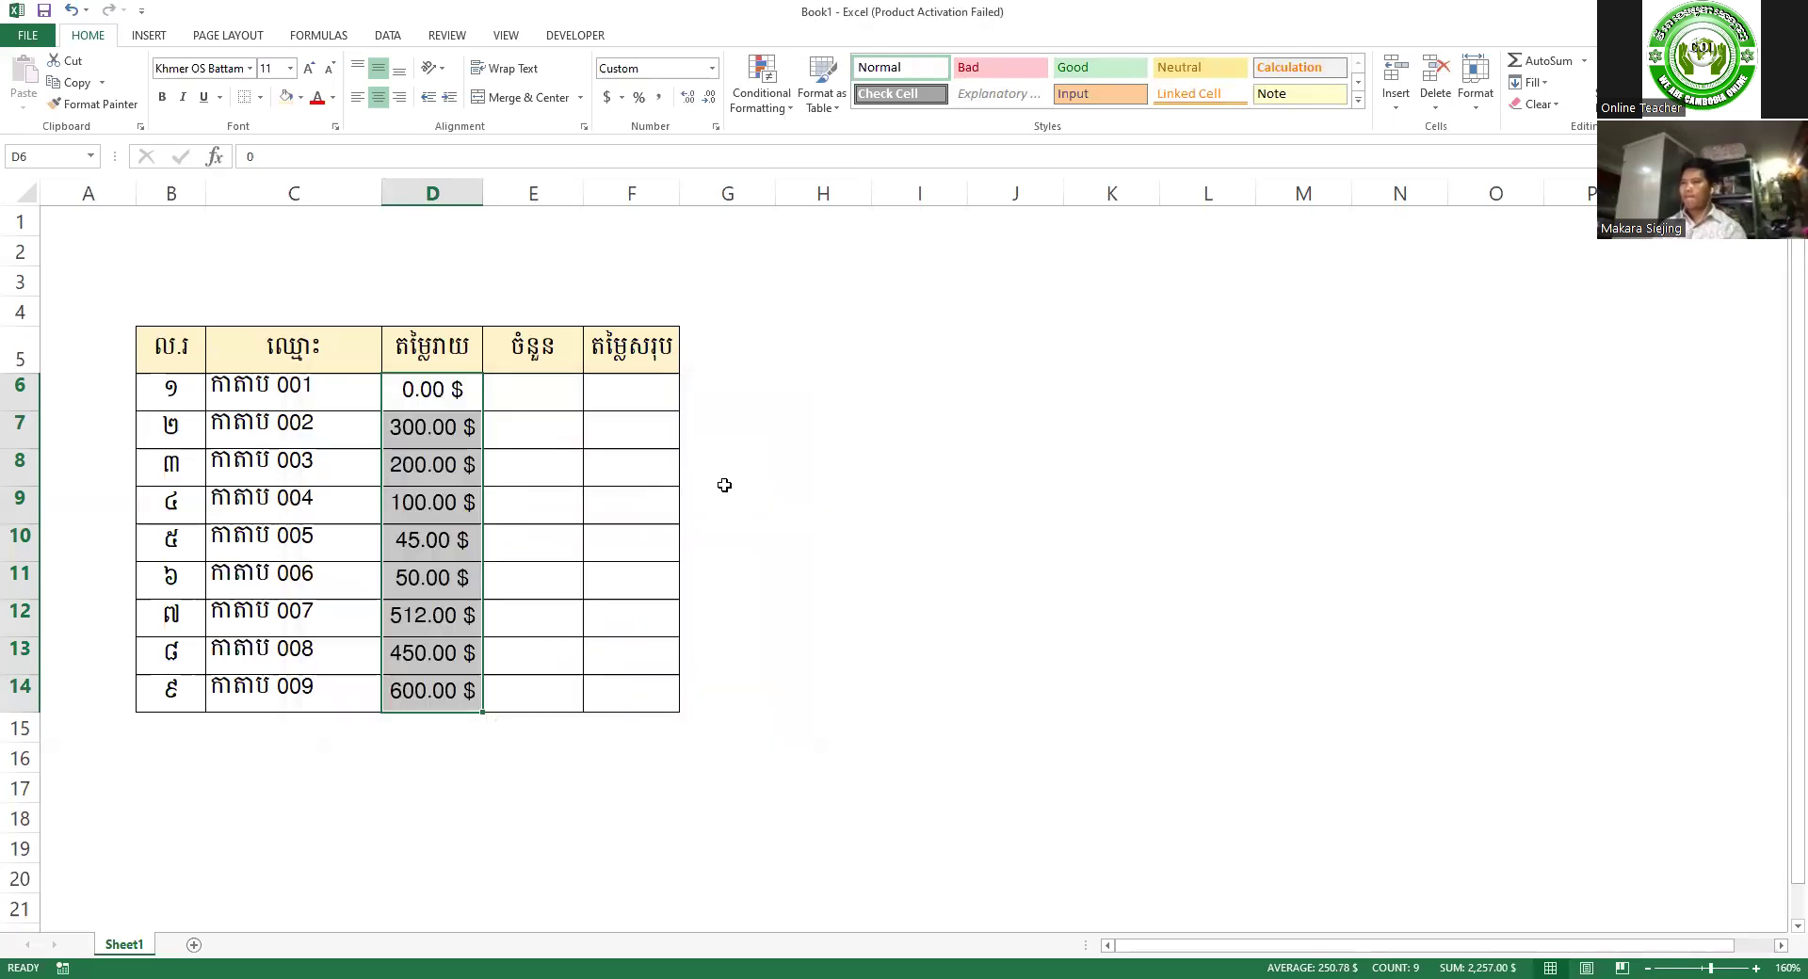
# - Re-enter 400 as the price in D6
pyautogui.click(792, 516)
pyautogui.click(431, 389)
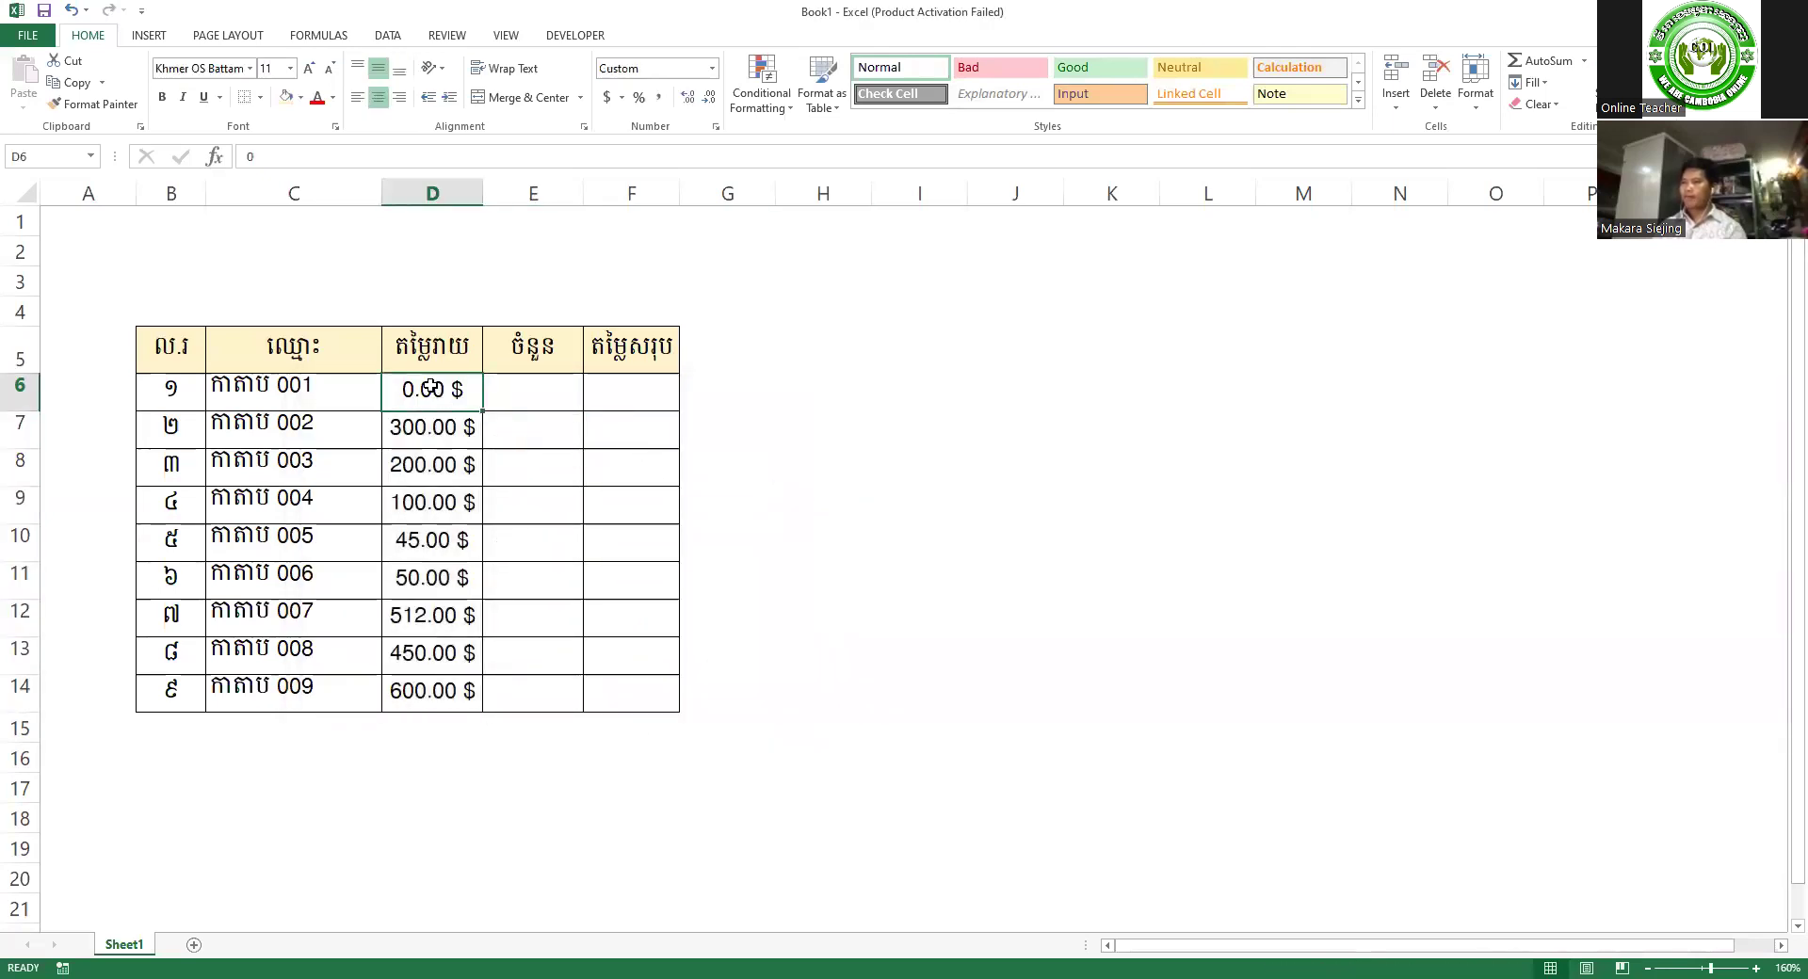
pyautogui.write('400')
pyautogui.click(957, 542)
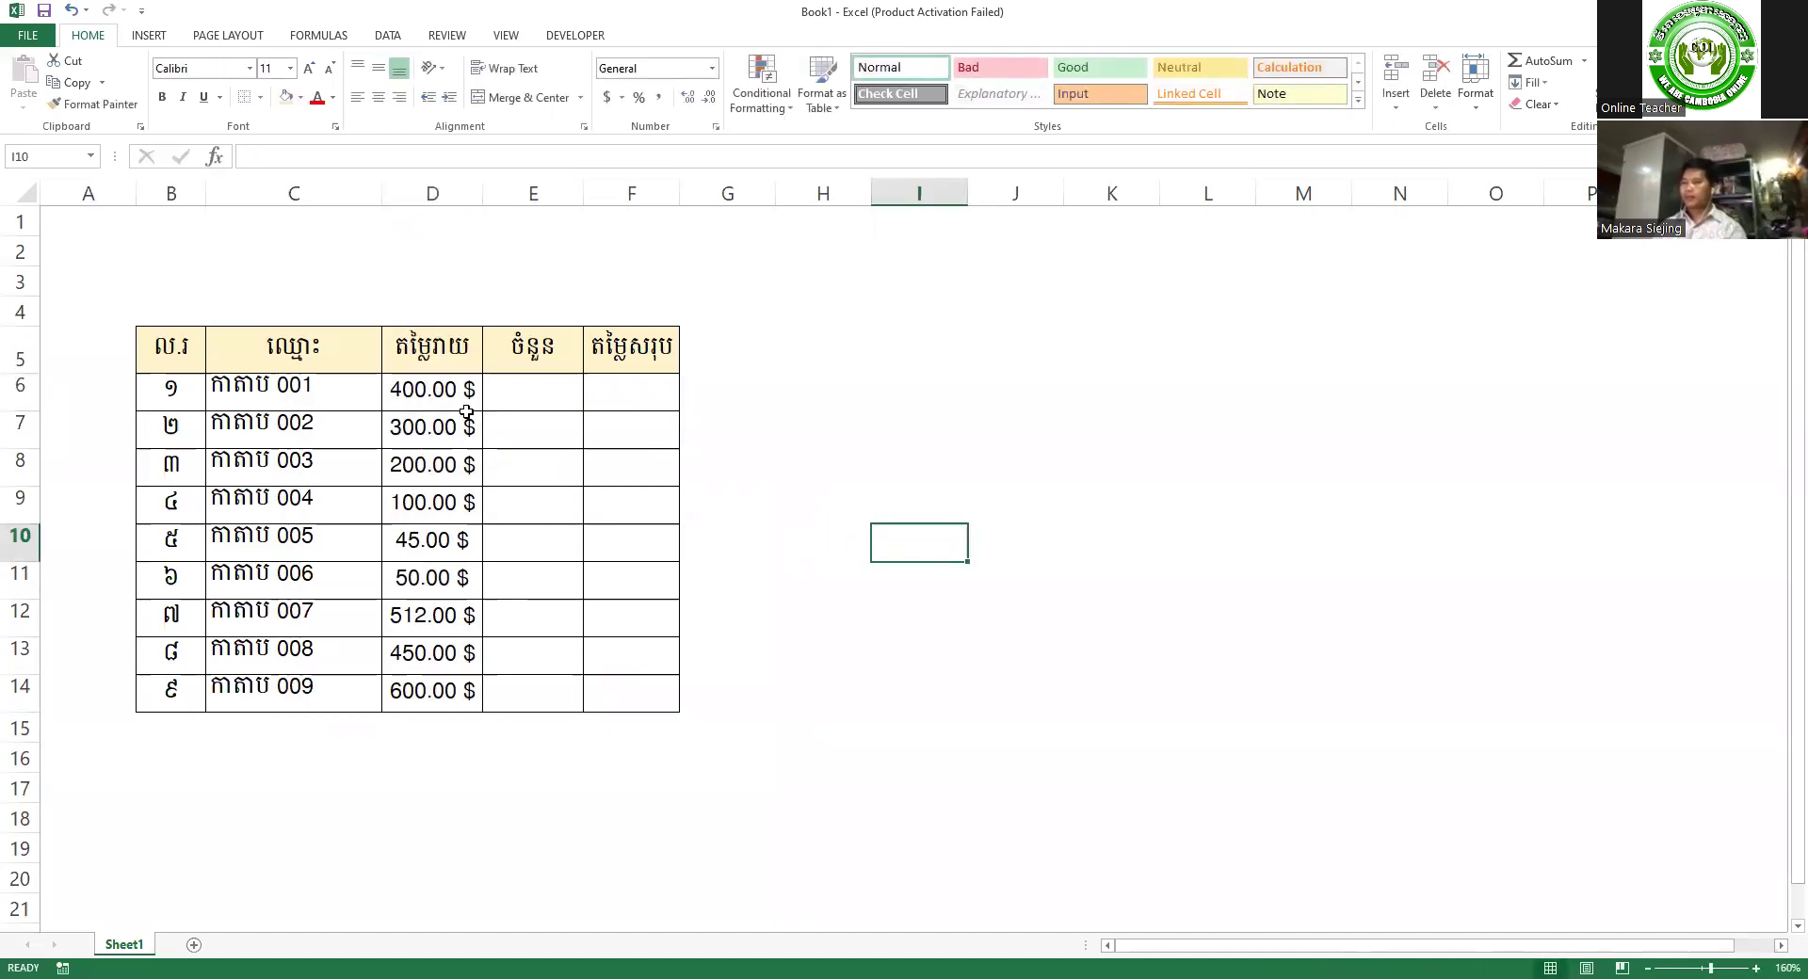
# - Set D6 to 45.5 and D7 to 15.75, shown as 45.50 $ and 15.75 $
pyautogui.moveTo(439, 388); pyautogui.dragTo(434, 694)
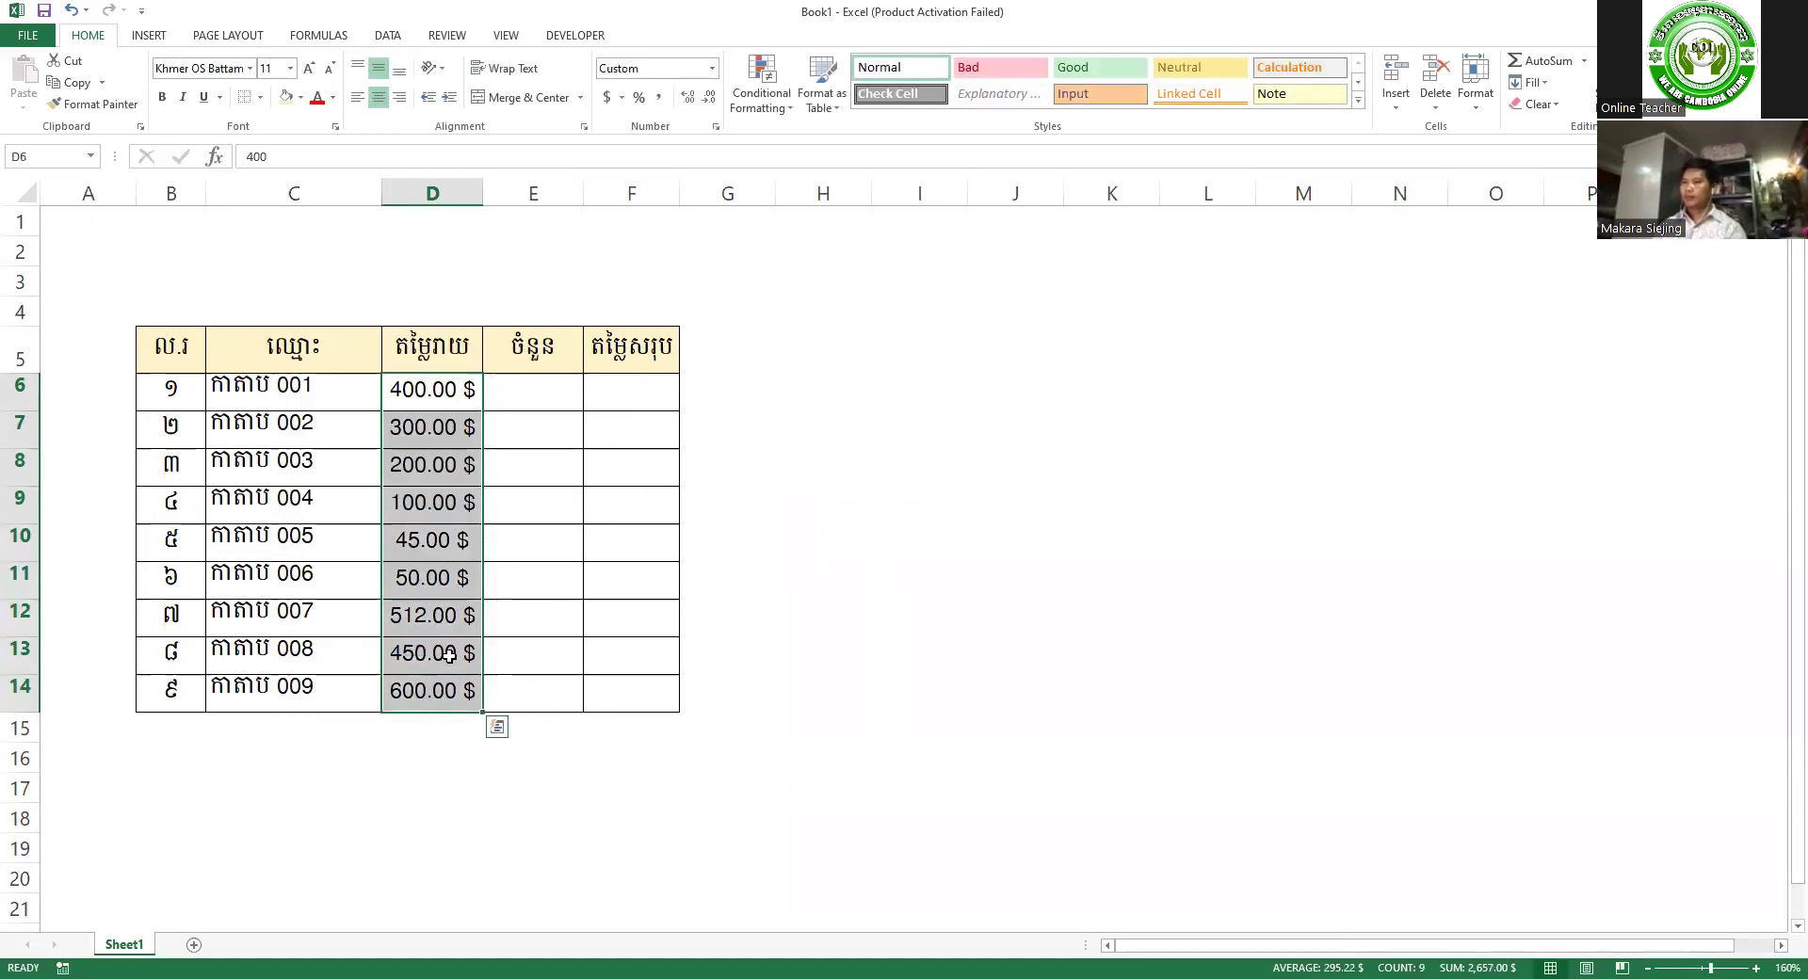
pyautogui.click(448, 392)
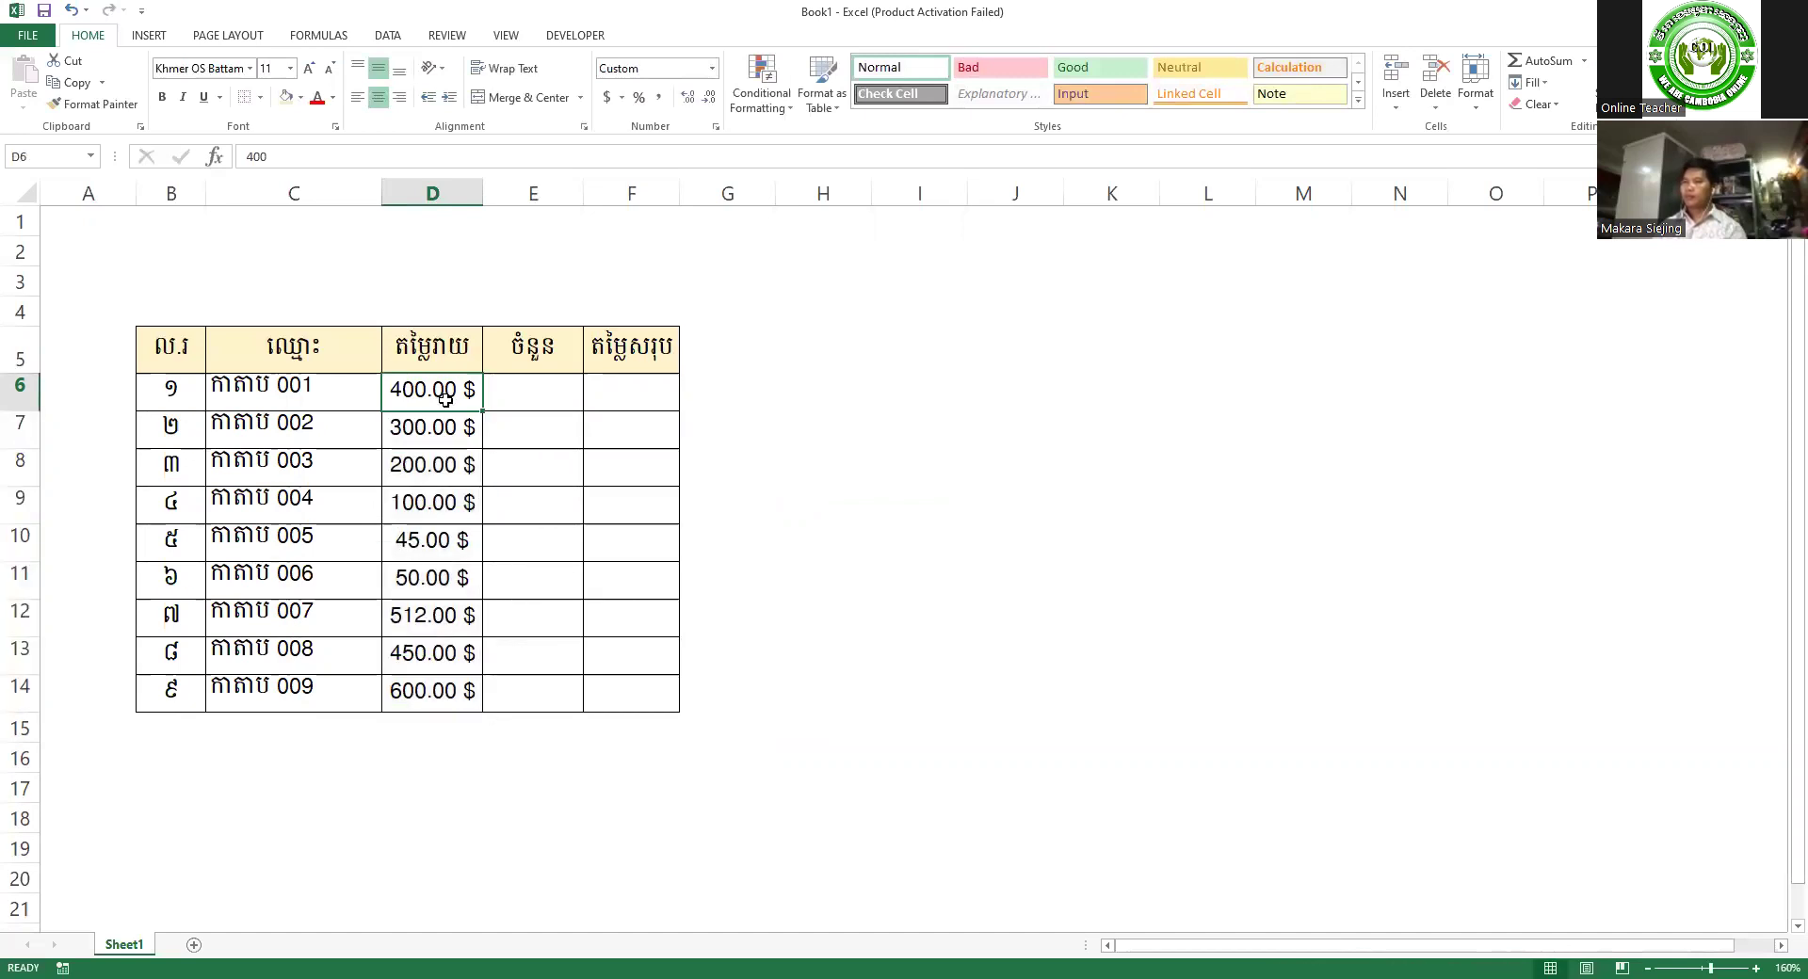
pyautogui.write('45.')
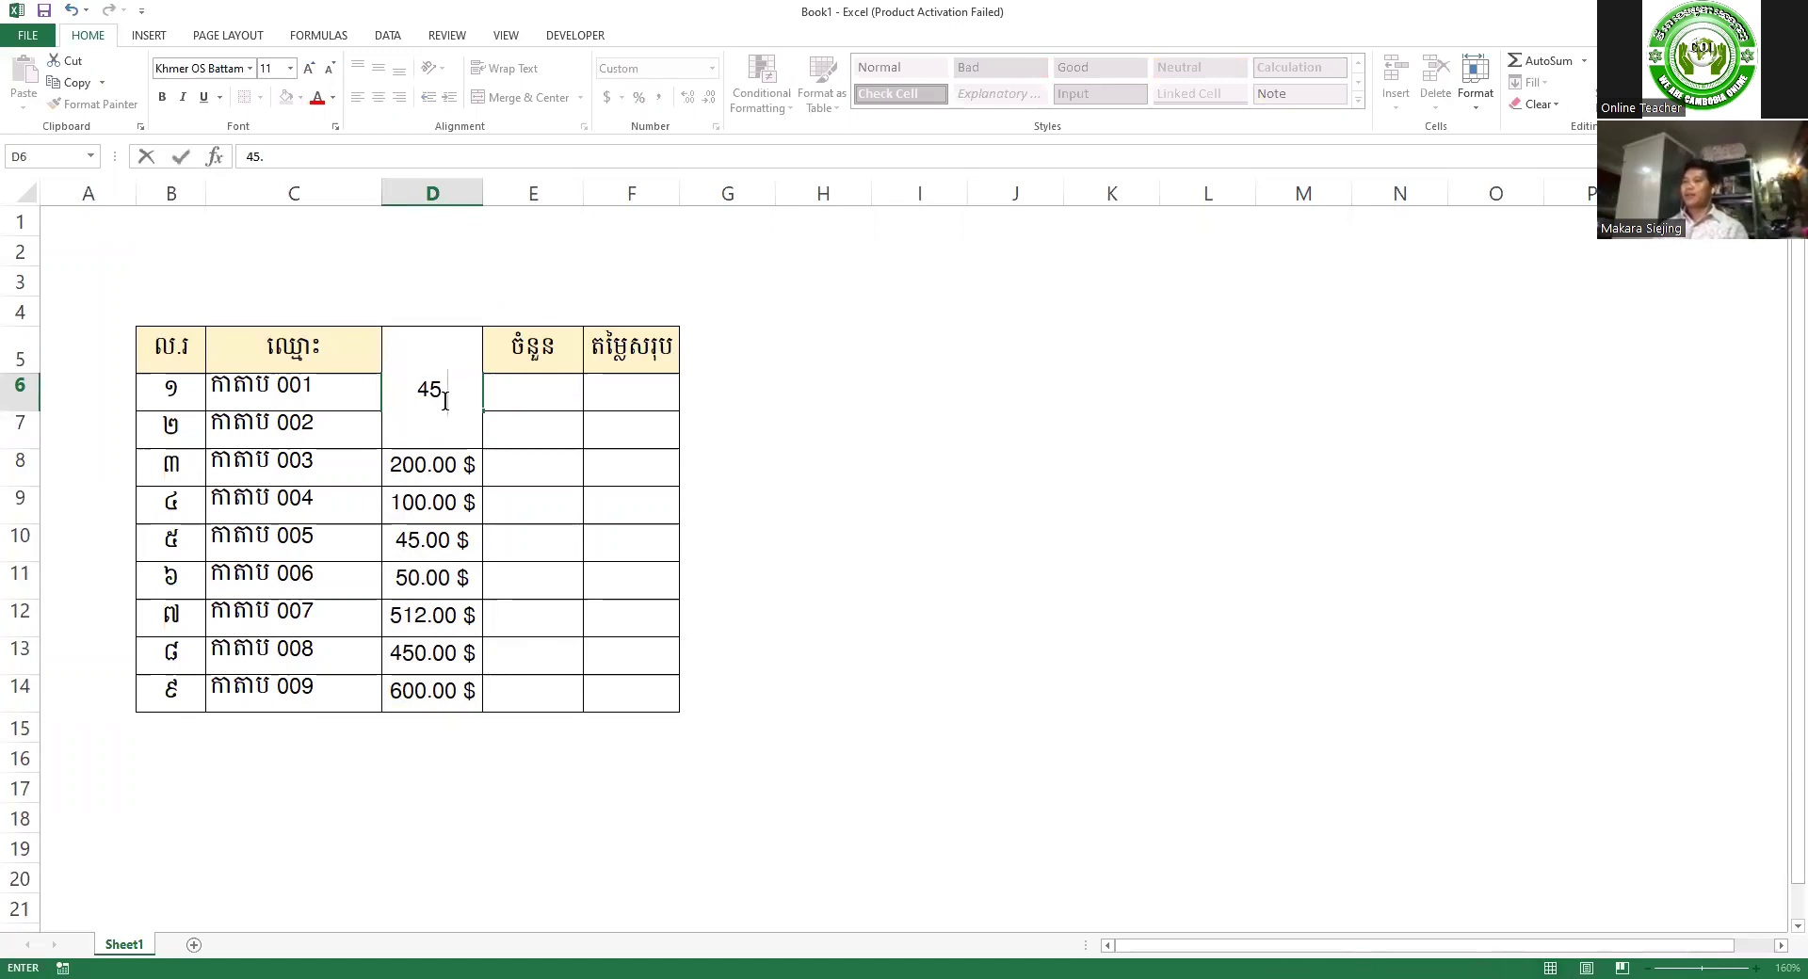
pyautogui.write('5')
pyautogui.click(1033, 494)
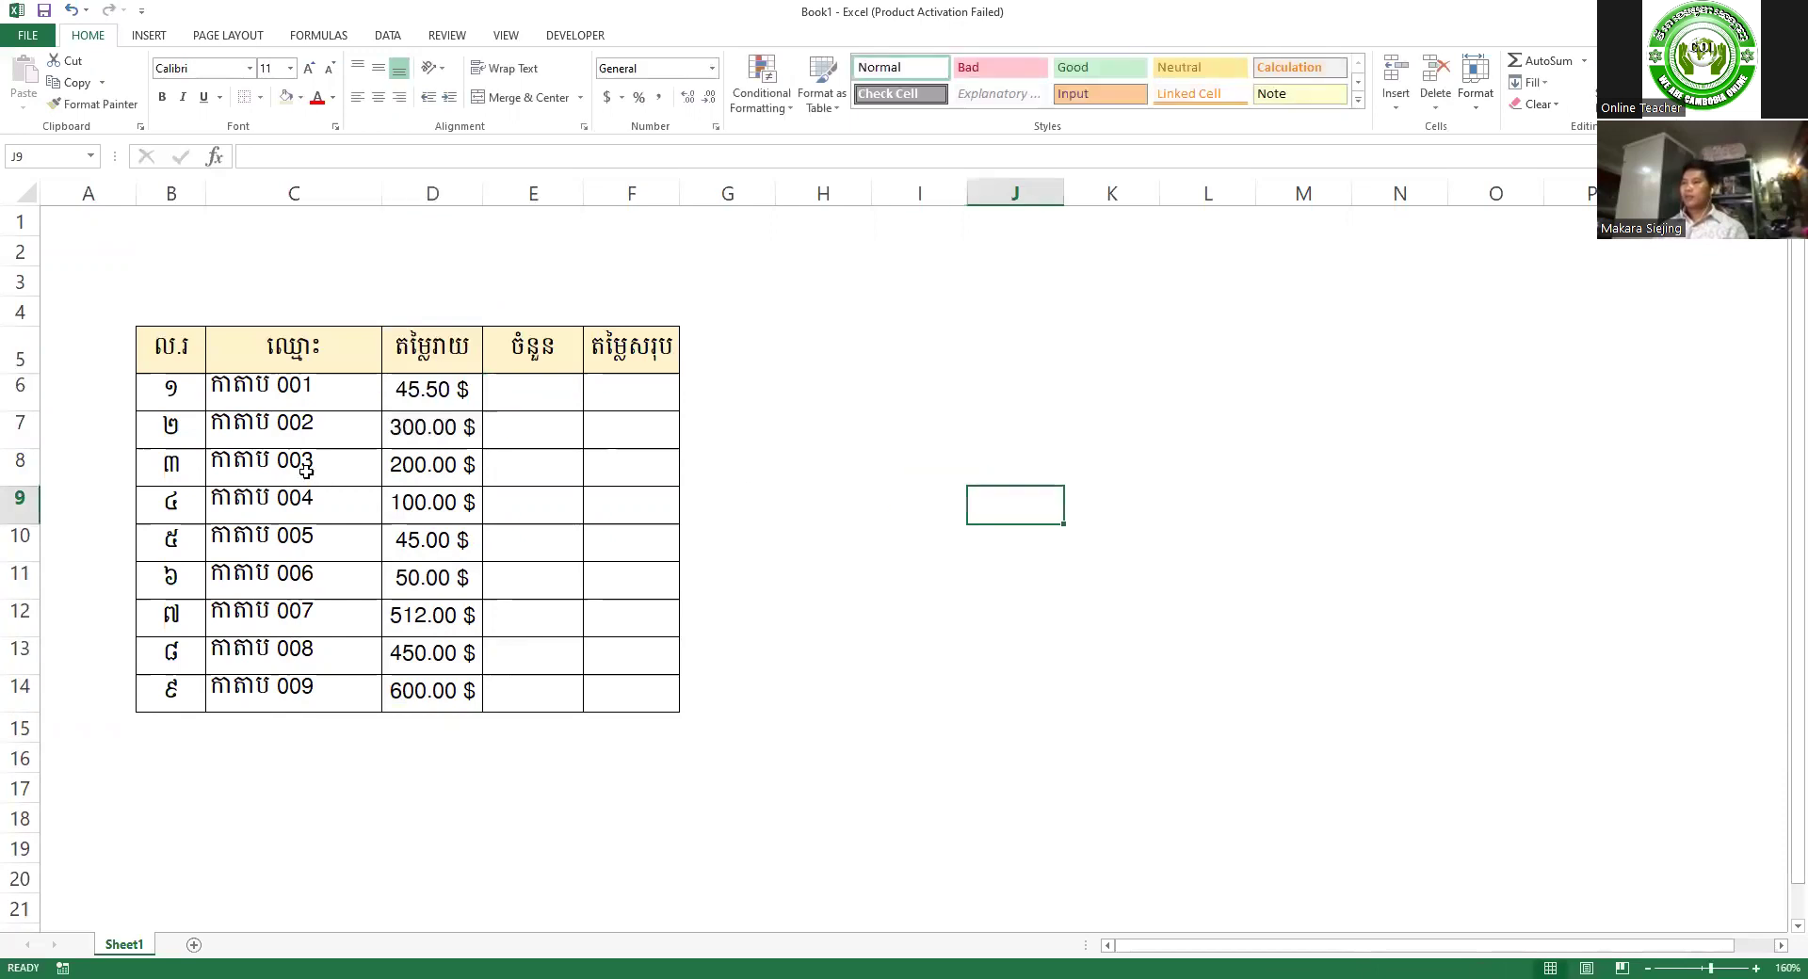
pyautogui.click(445, 434)
pyautogui.write('15.75')
pyautogui.click(943, 548)
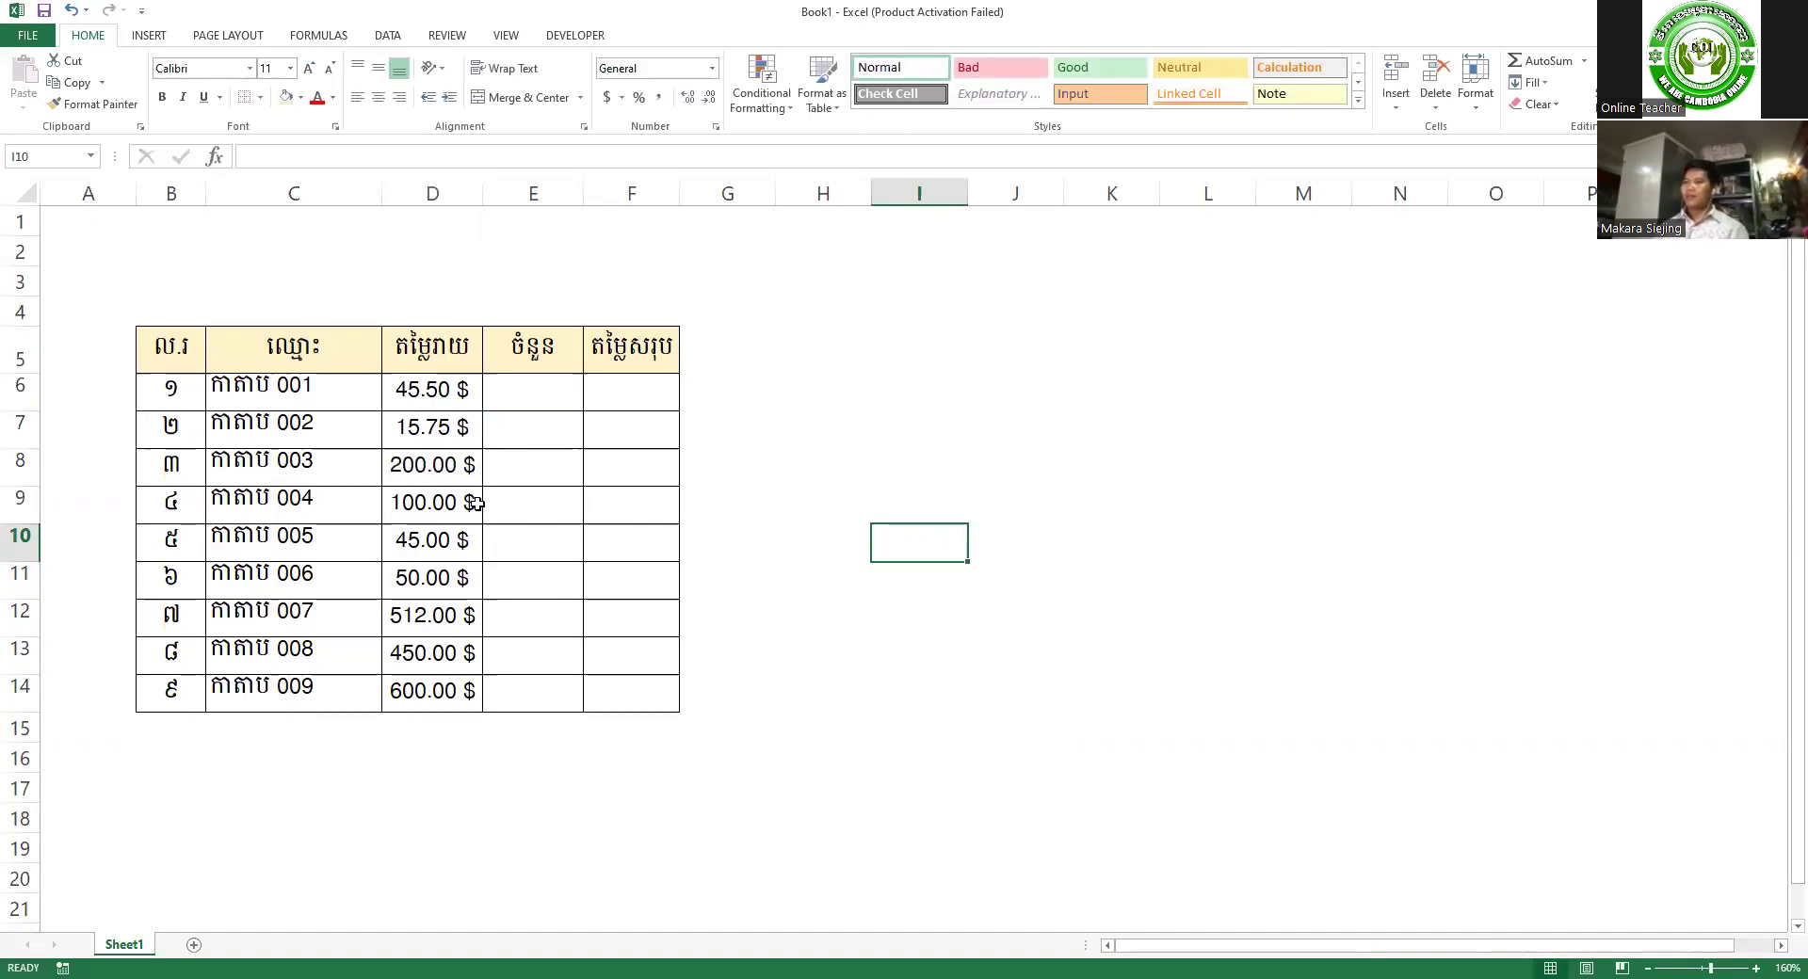
# - Widen column F in two drags to give the តម្លៃសរុប heading more room
pyautogui.click(536, 397)
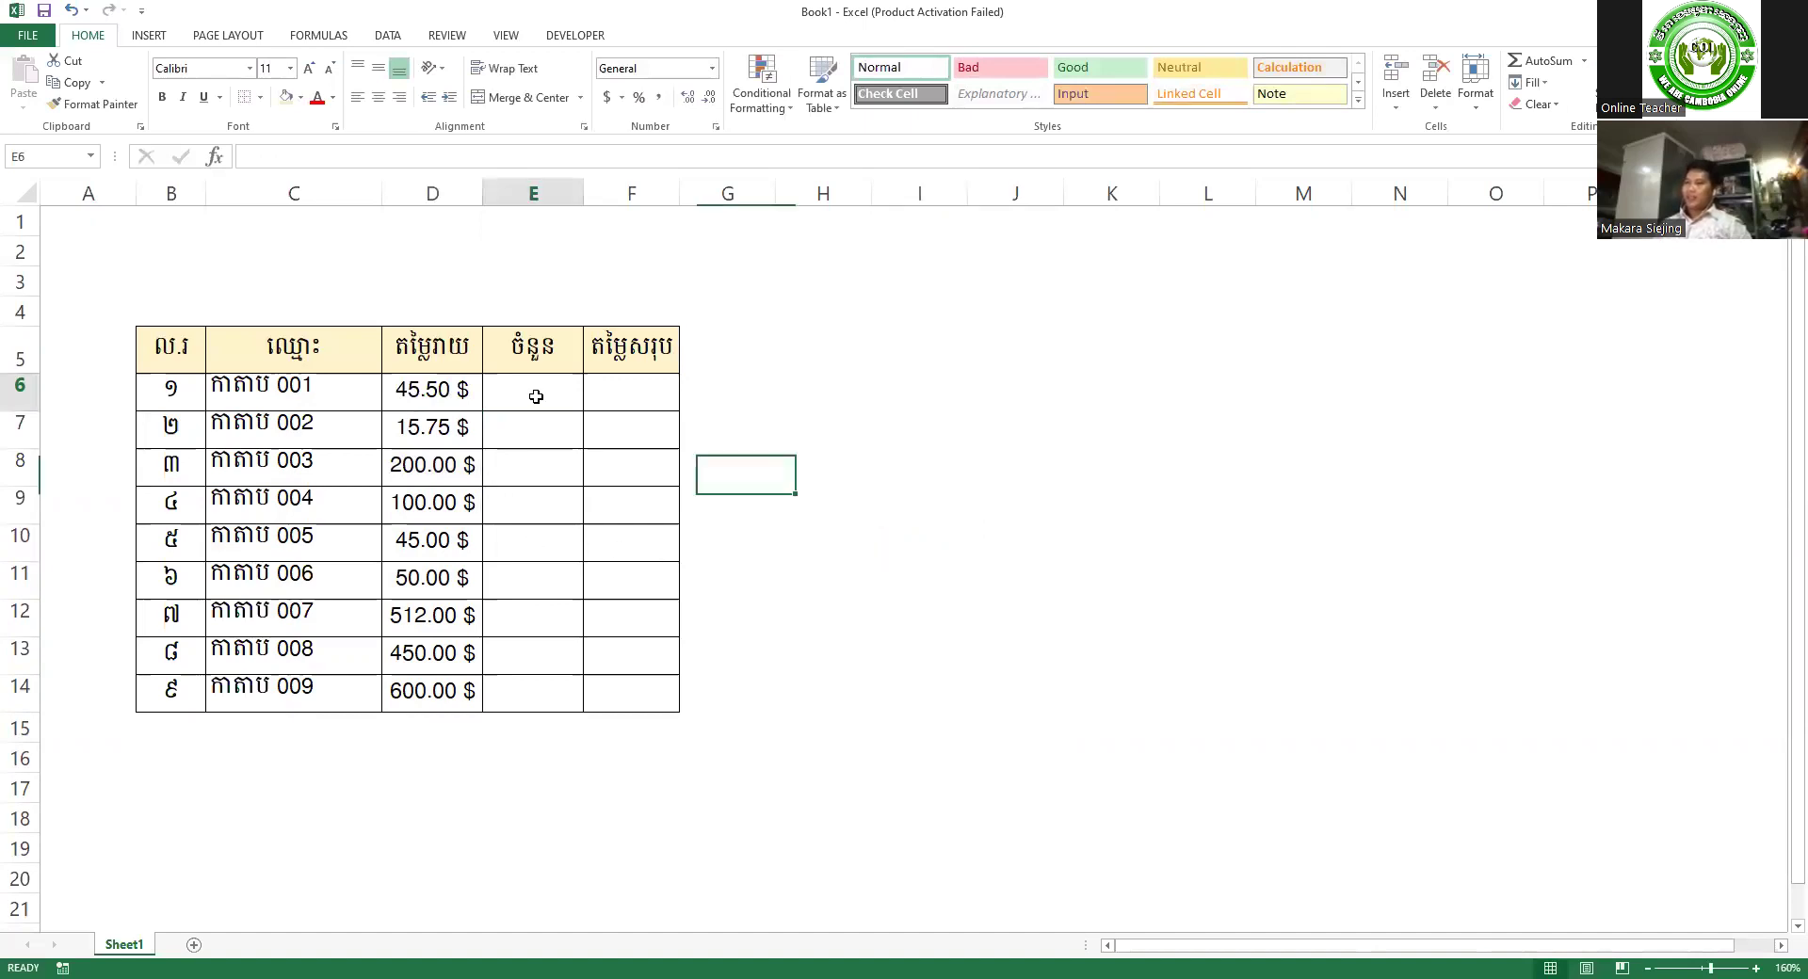
pyautogui.click(638, 396)
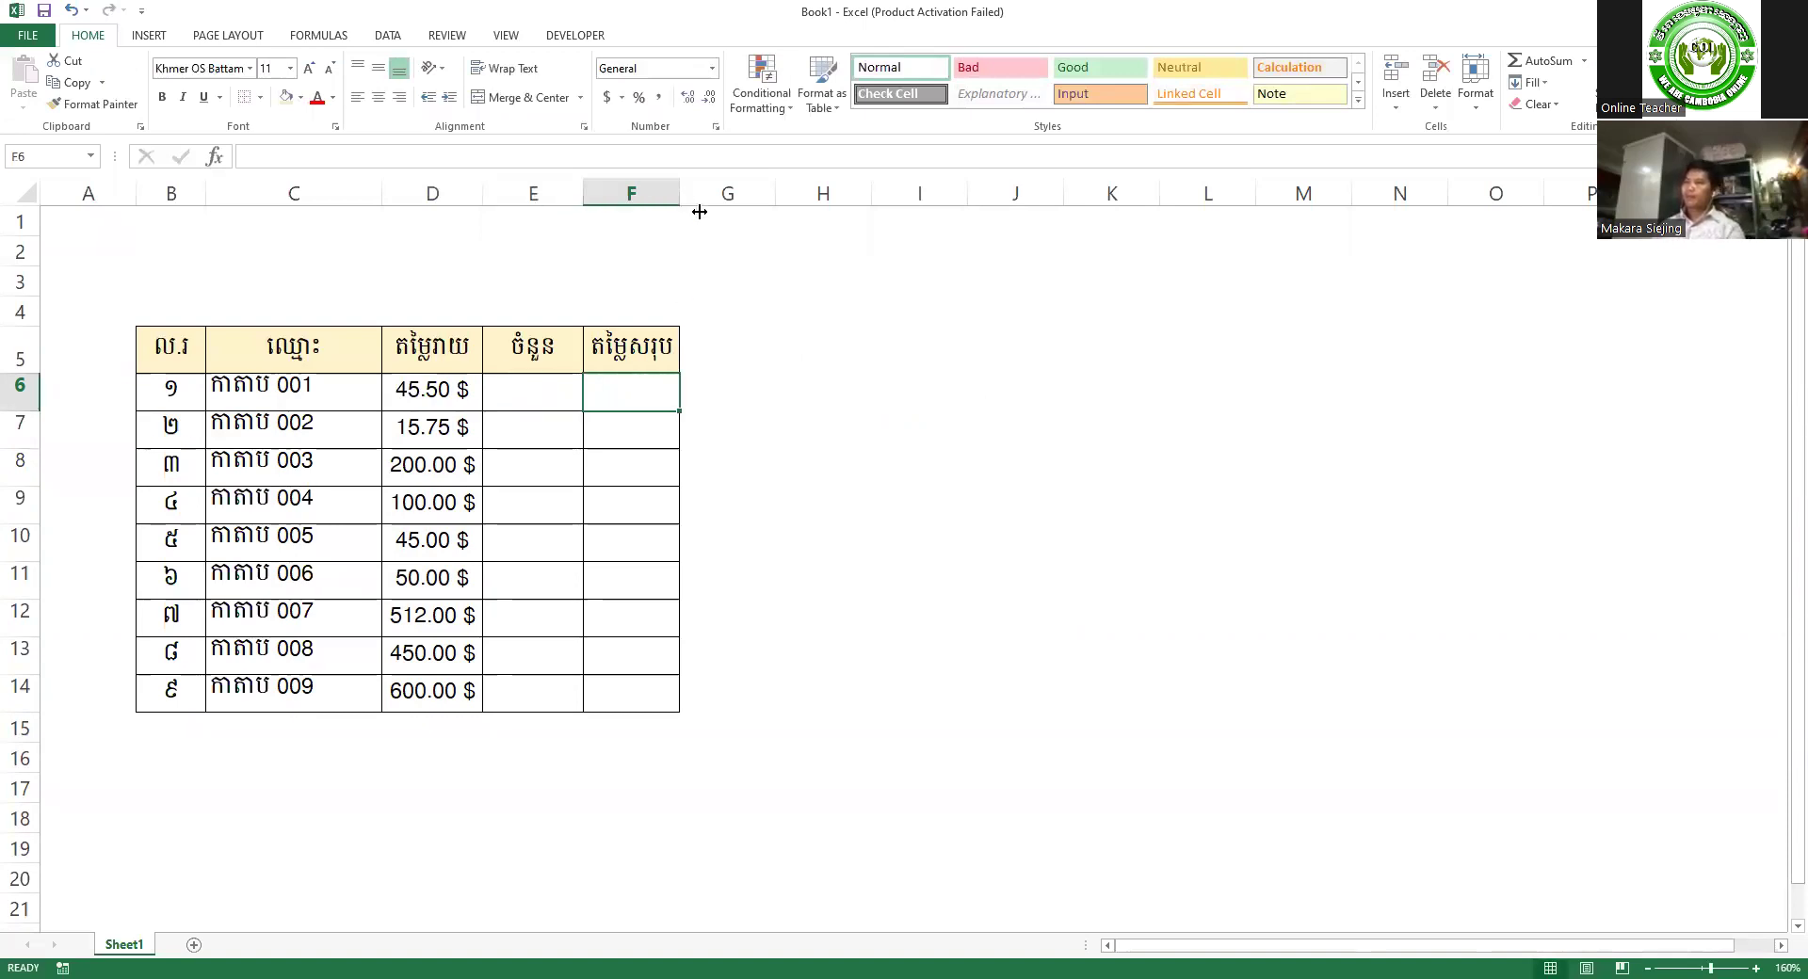
pyautogui.moveTo(700, 212); pyautogui.dragTo(715, 211)
pyautogui.click(780, 475)
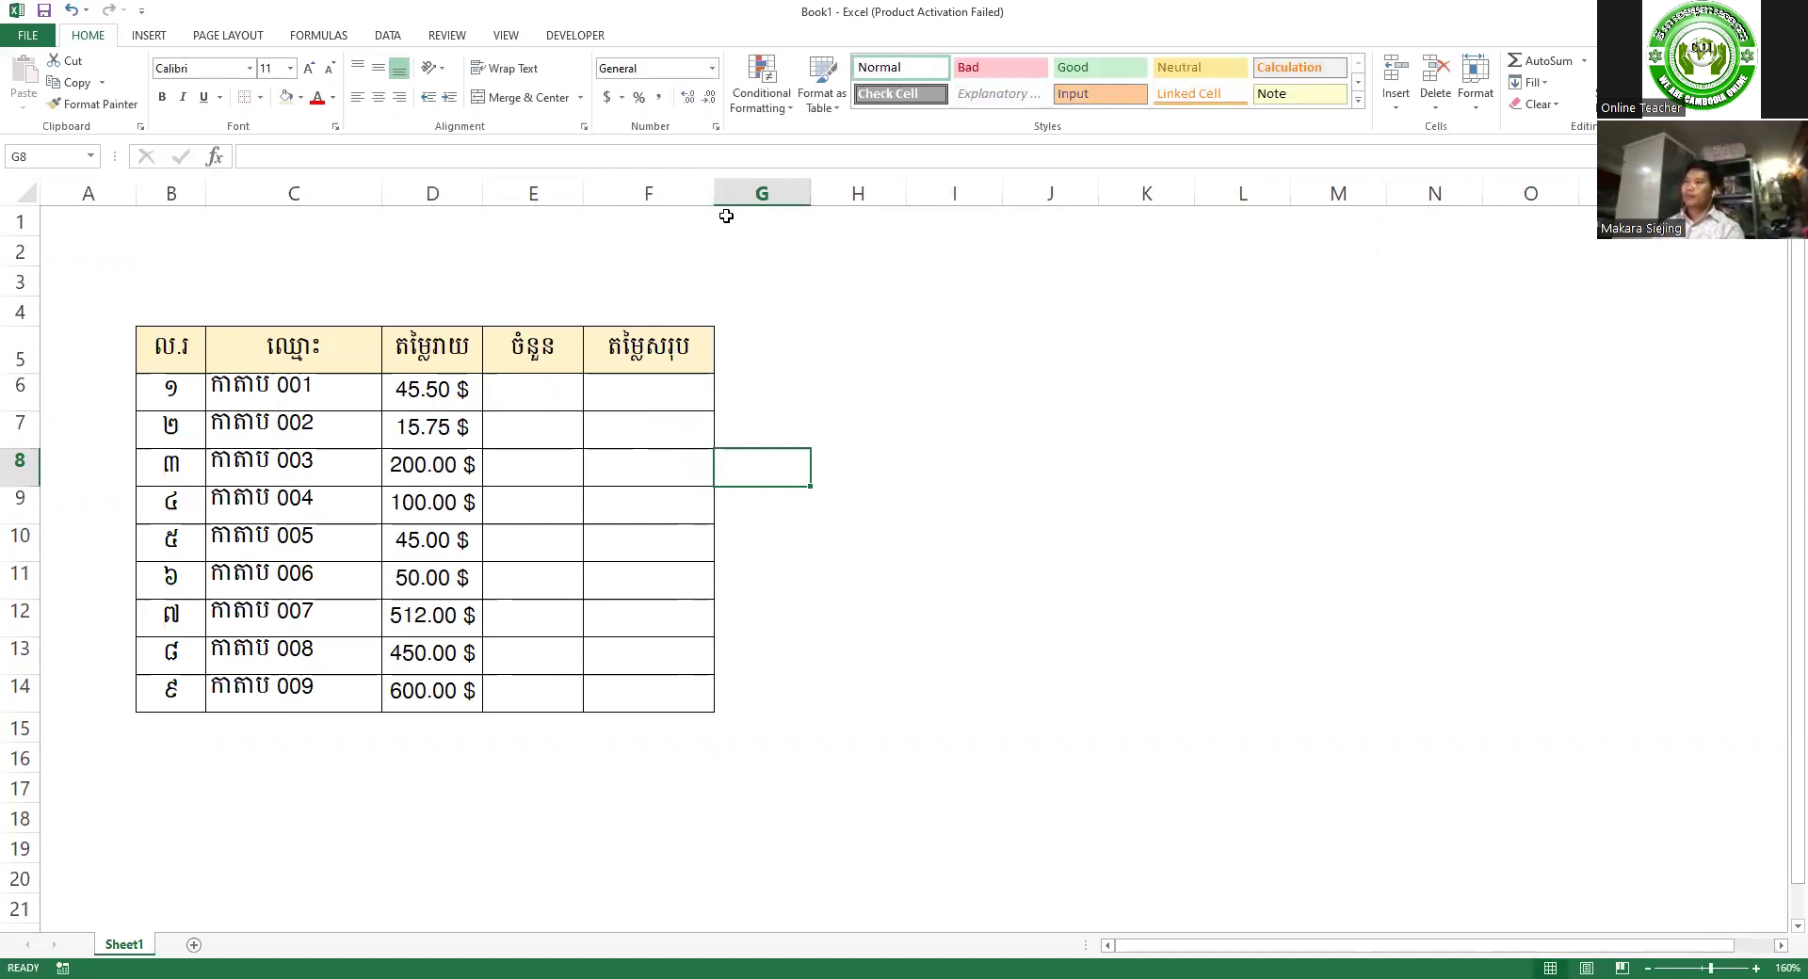
pyautogui.moveTo(714, 193); pyautogui.dragTo(734, 197)
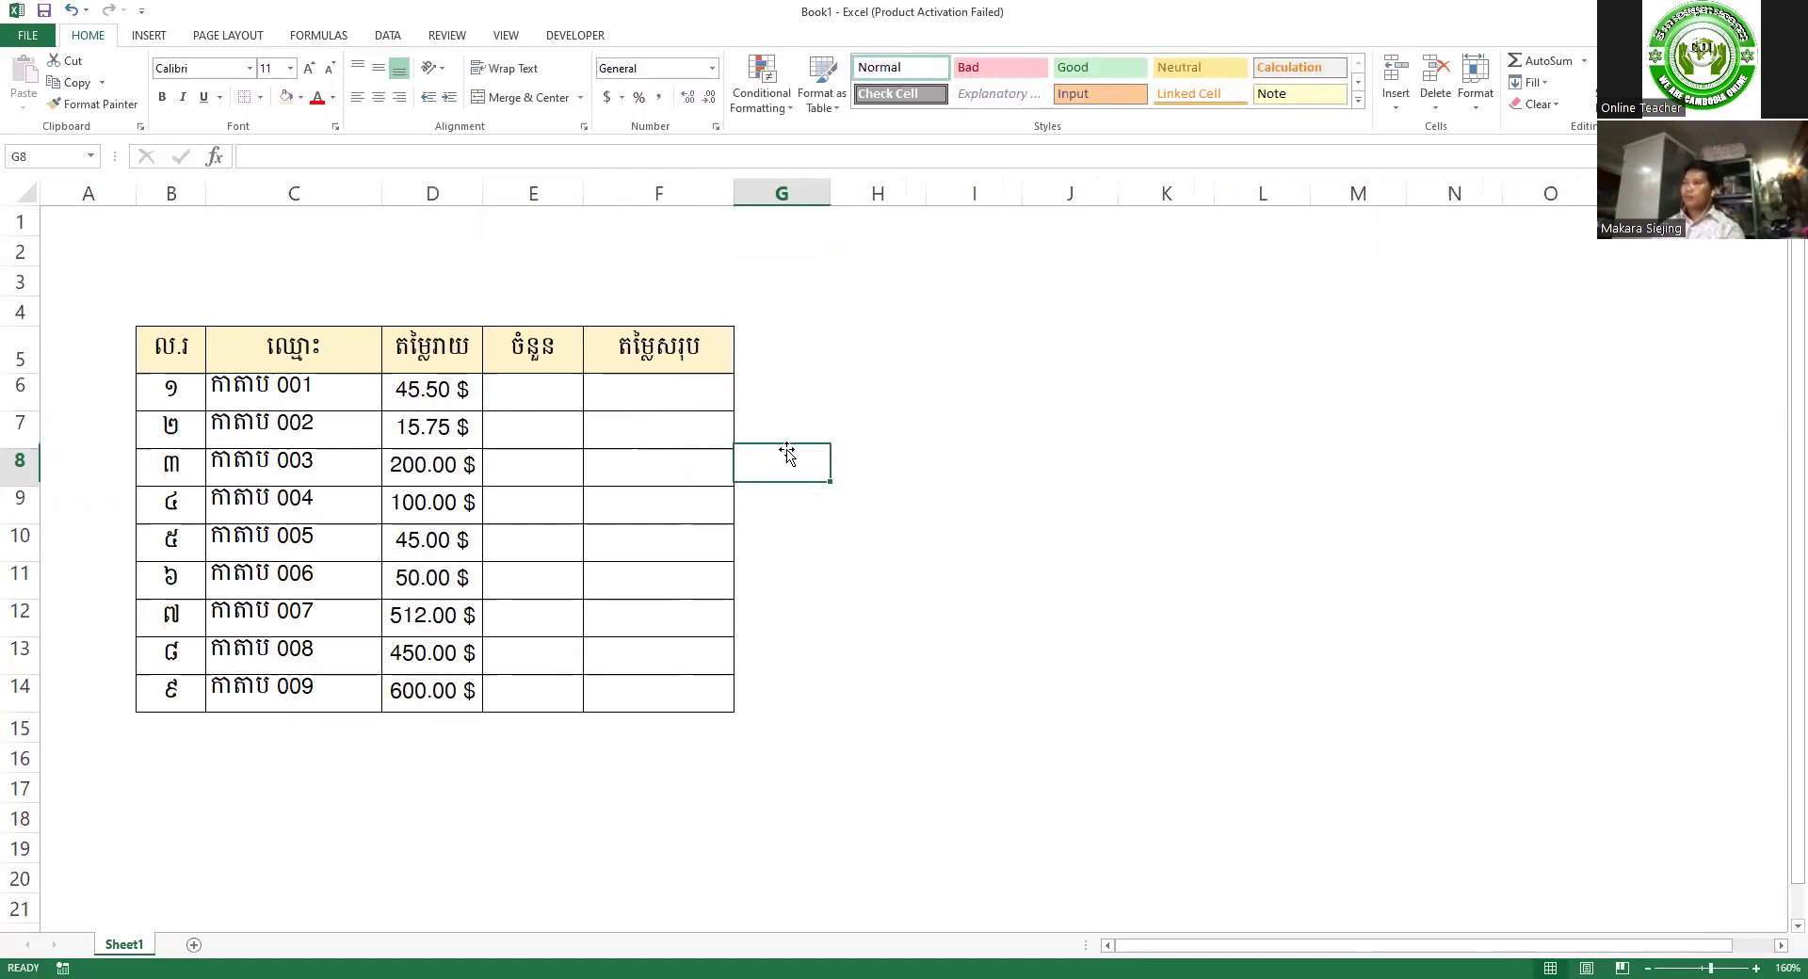
pyautogui.moveTo(243, 383); pyautogui.dragTo(292, 714)
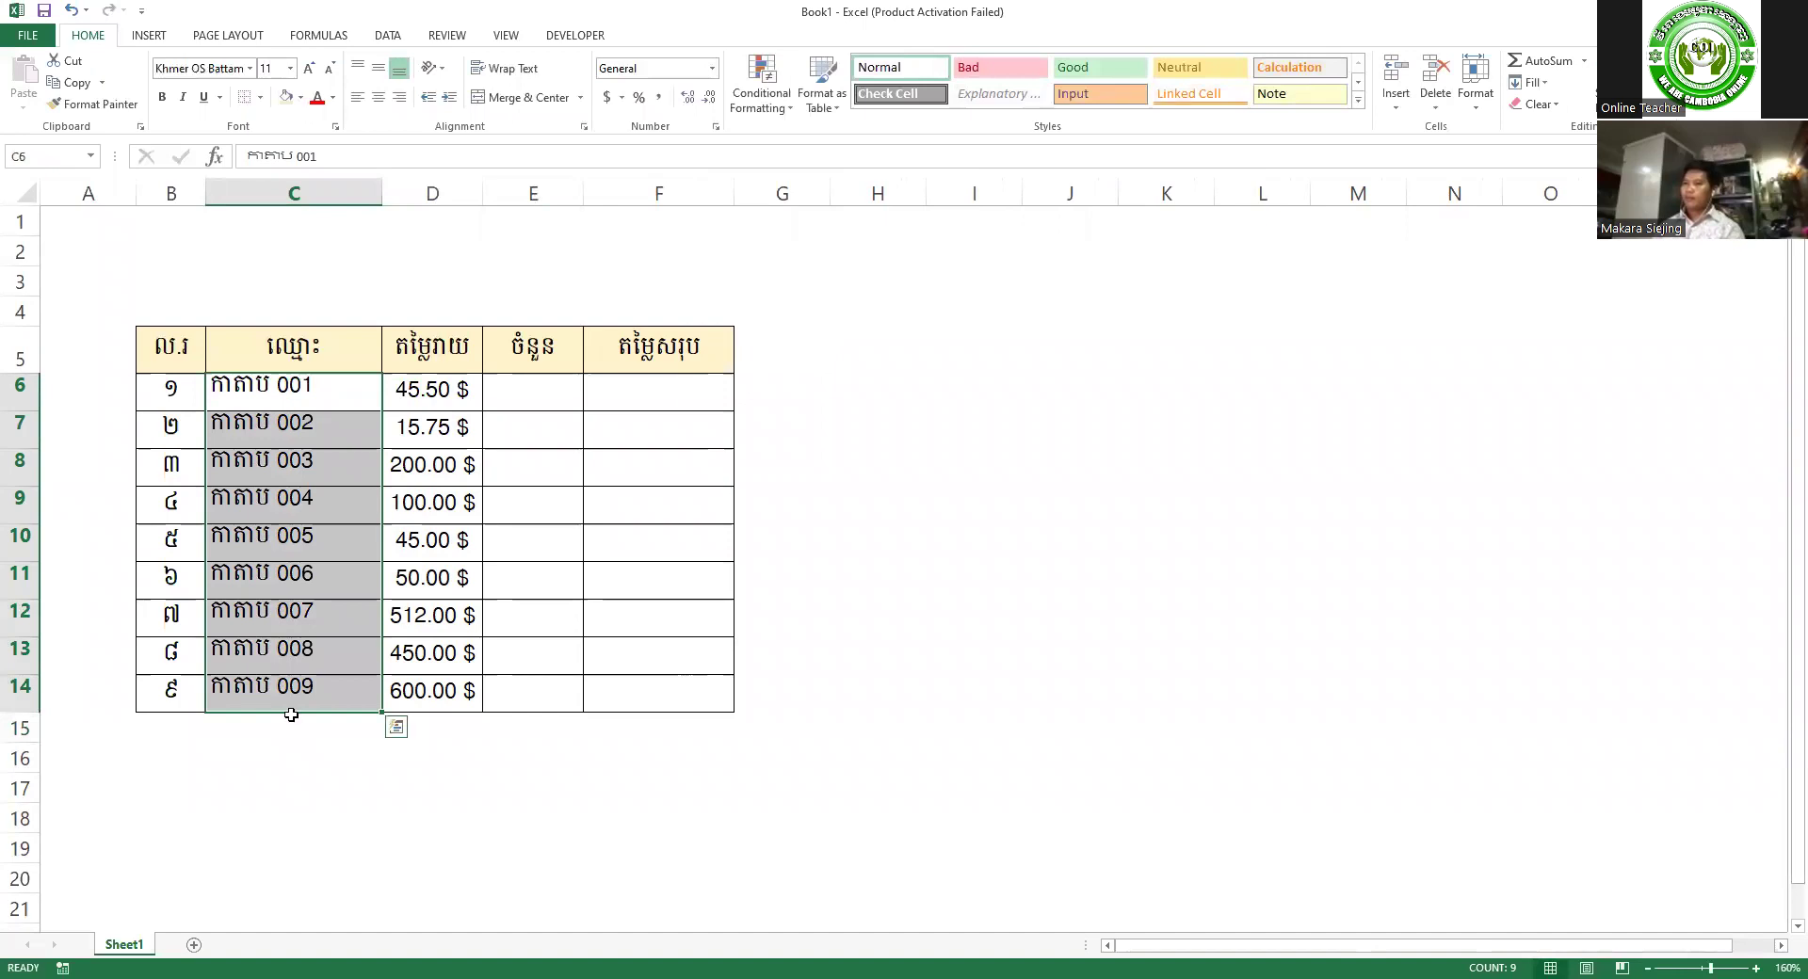
pyautogui.click(314, 773)
pyautogui.click(552, 396)
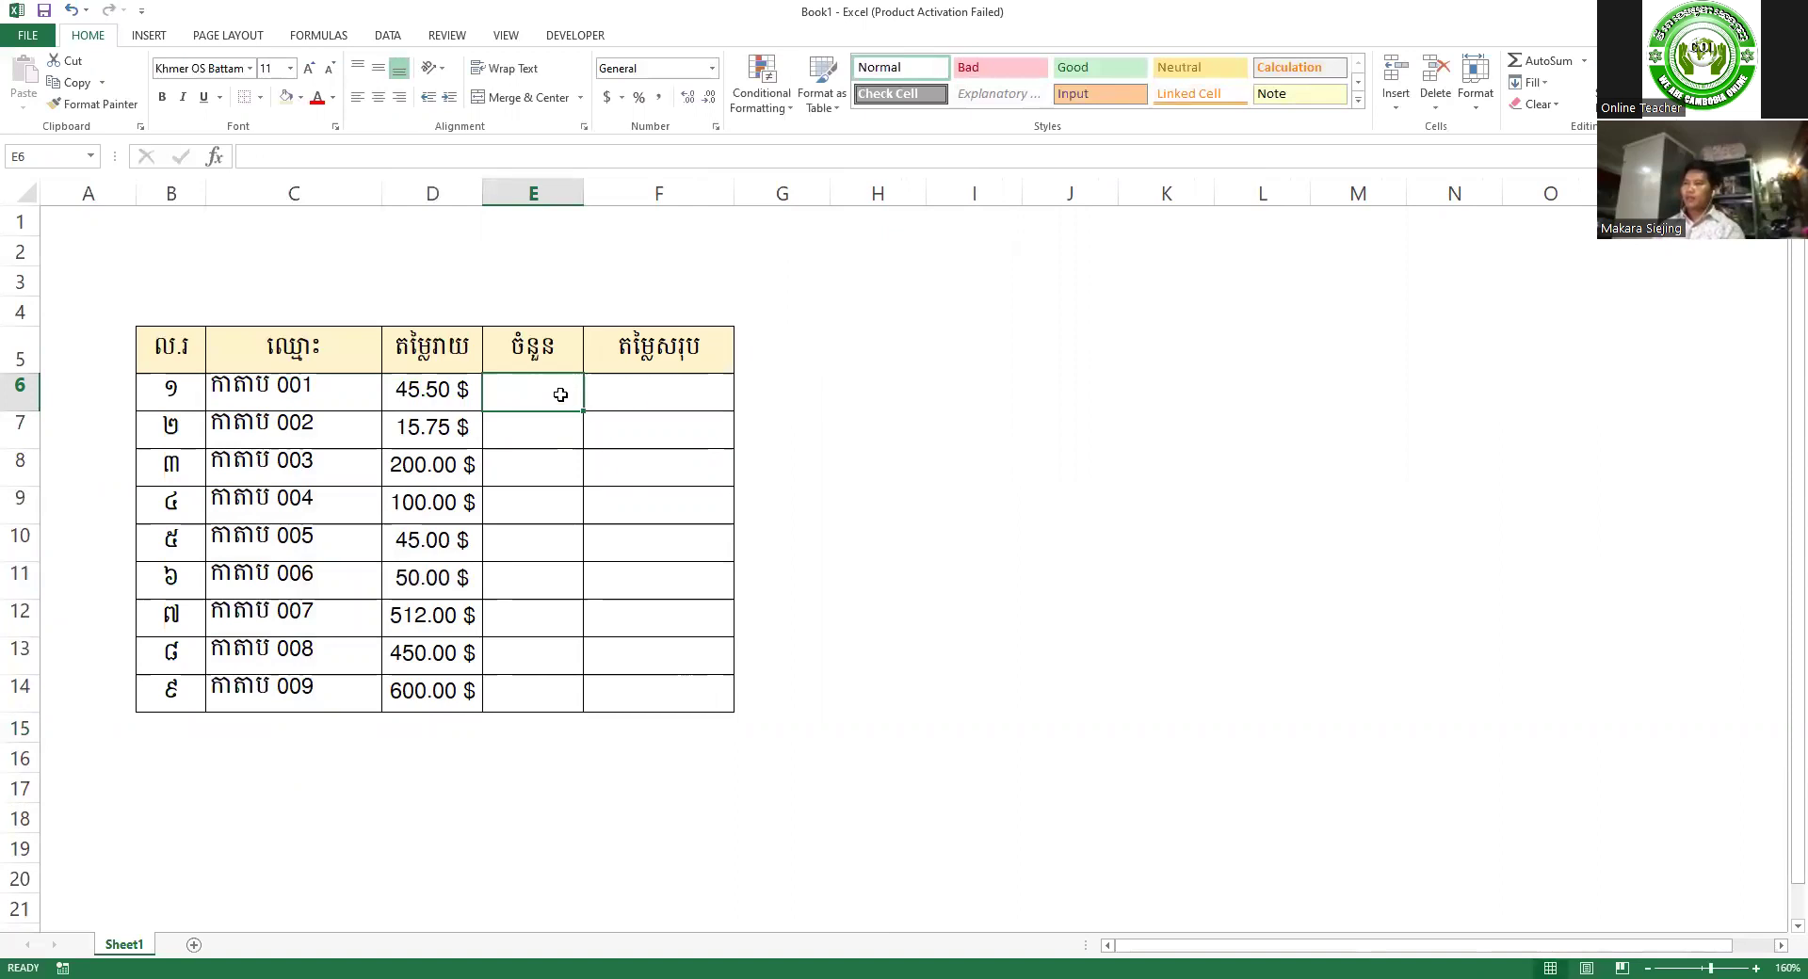
pyautogui.click(641, 395)
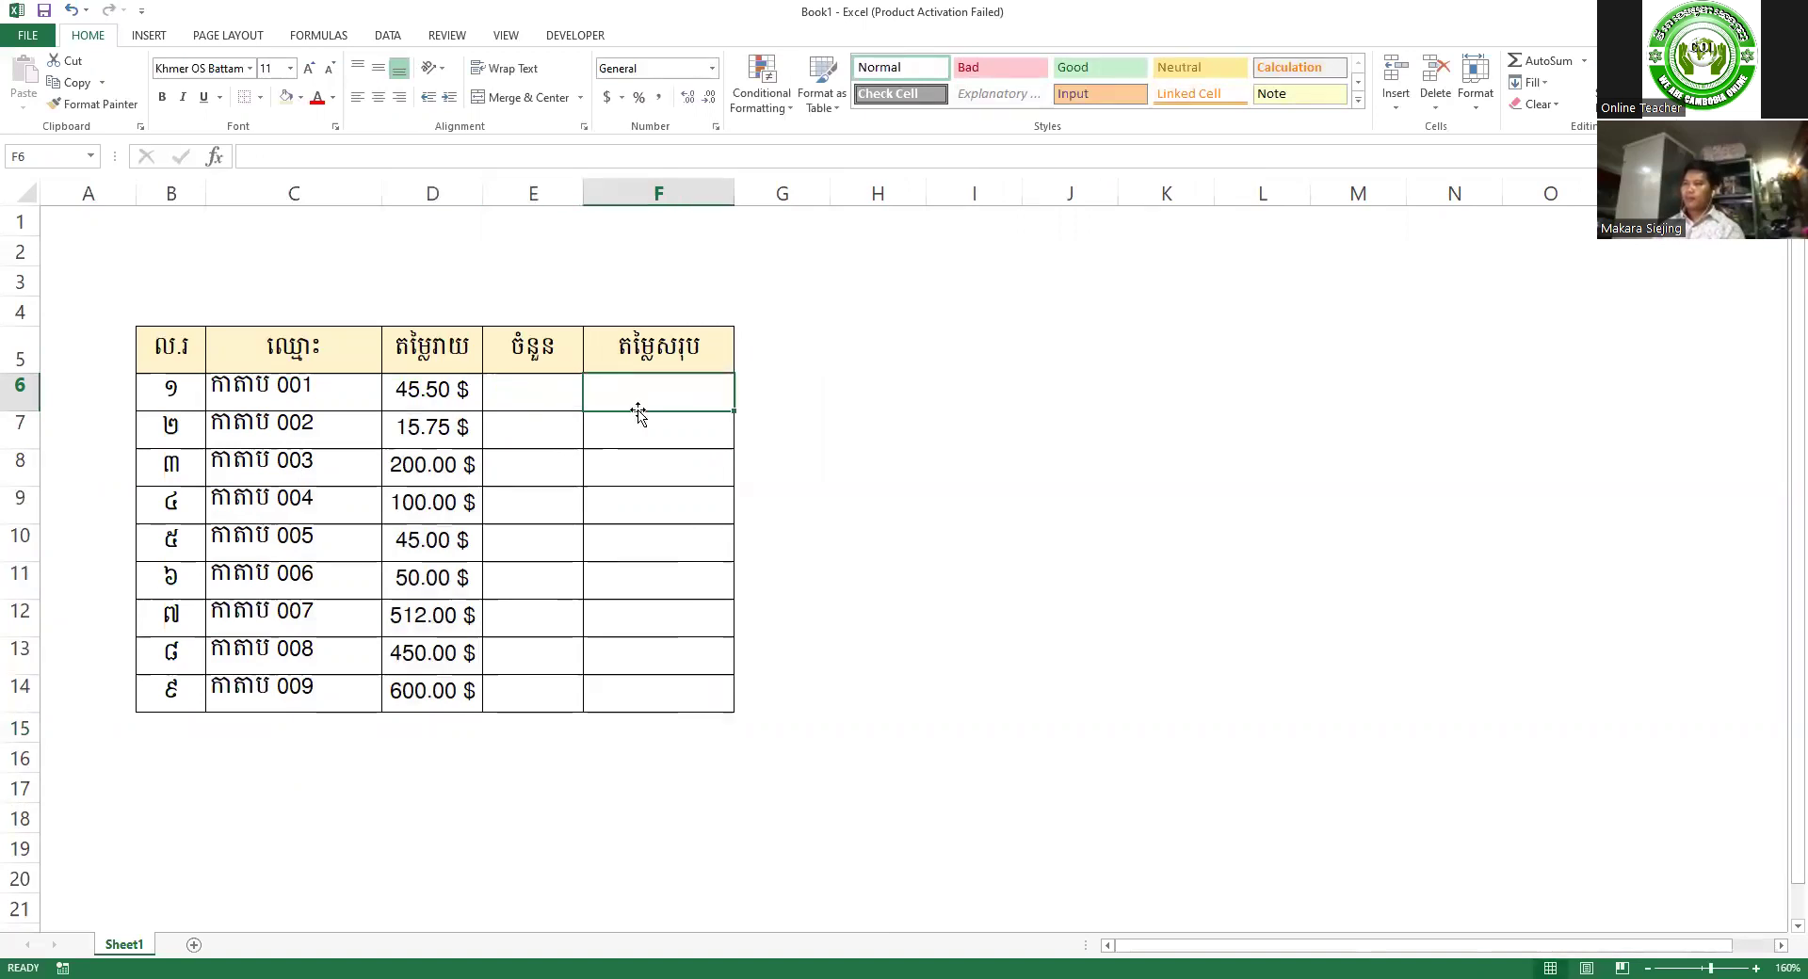
pyautogui.click(537, 395)
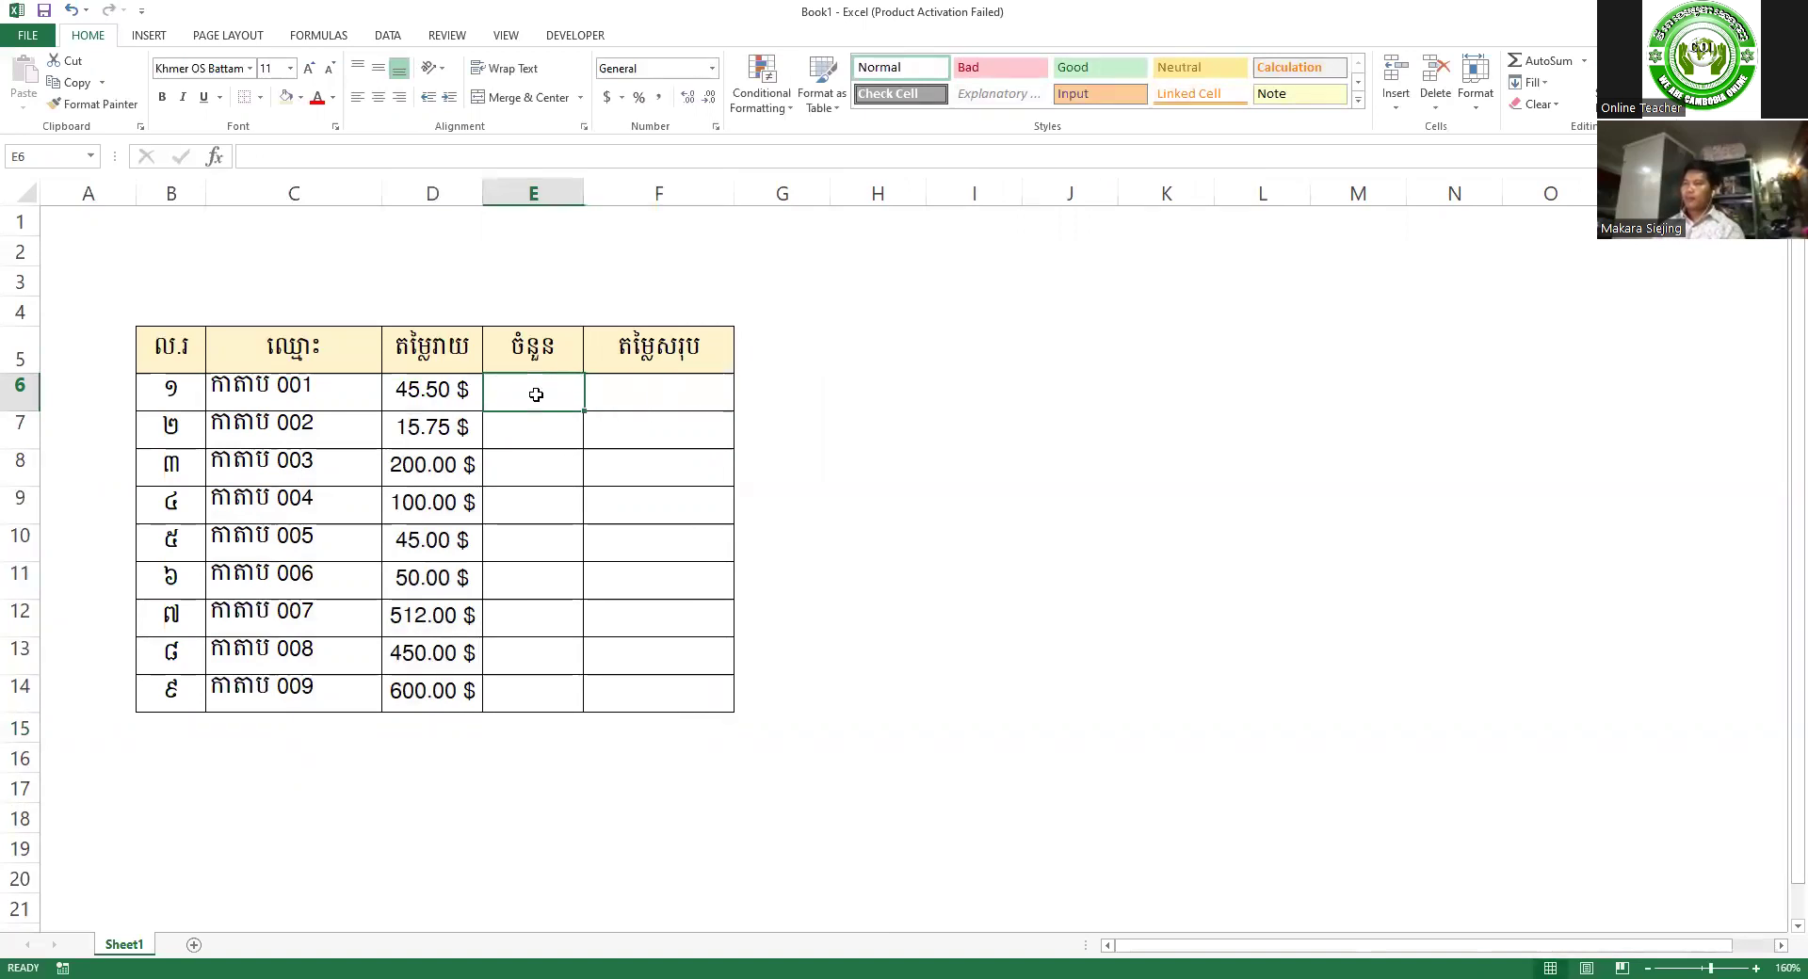
pyautogui.click(306, 402)
pyautogui.click(665, 399)
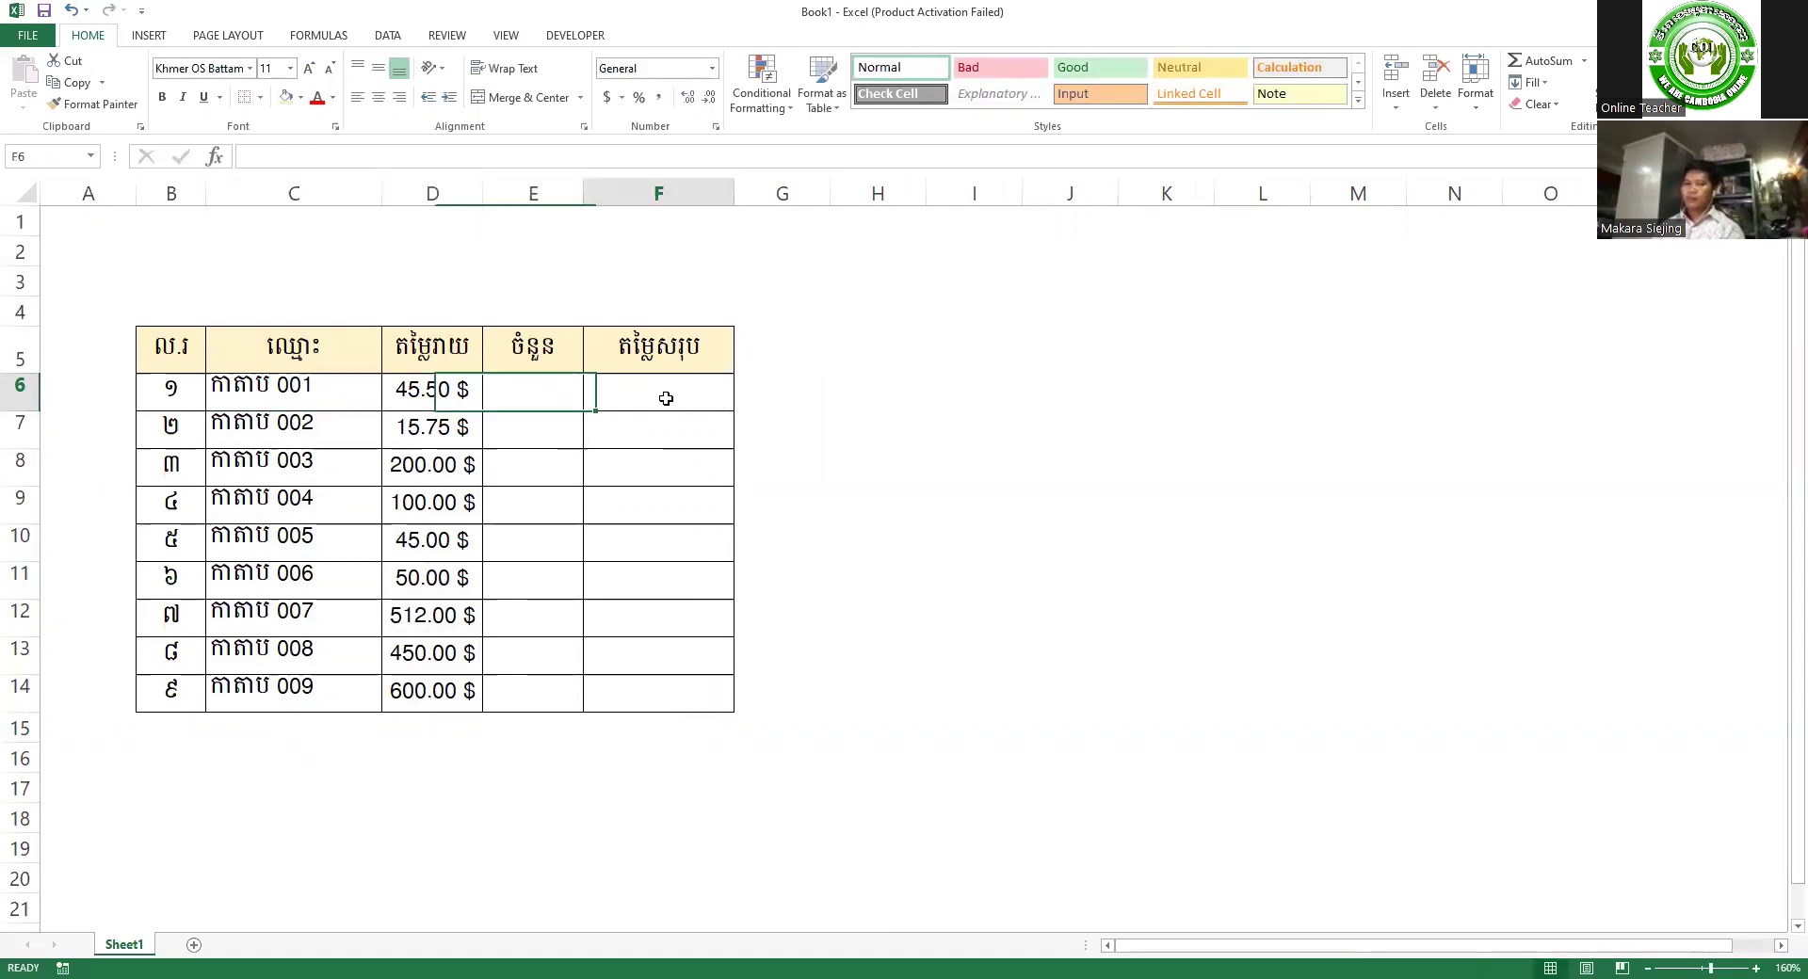
pyautogui.click(547, 395)
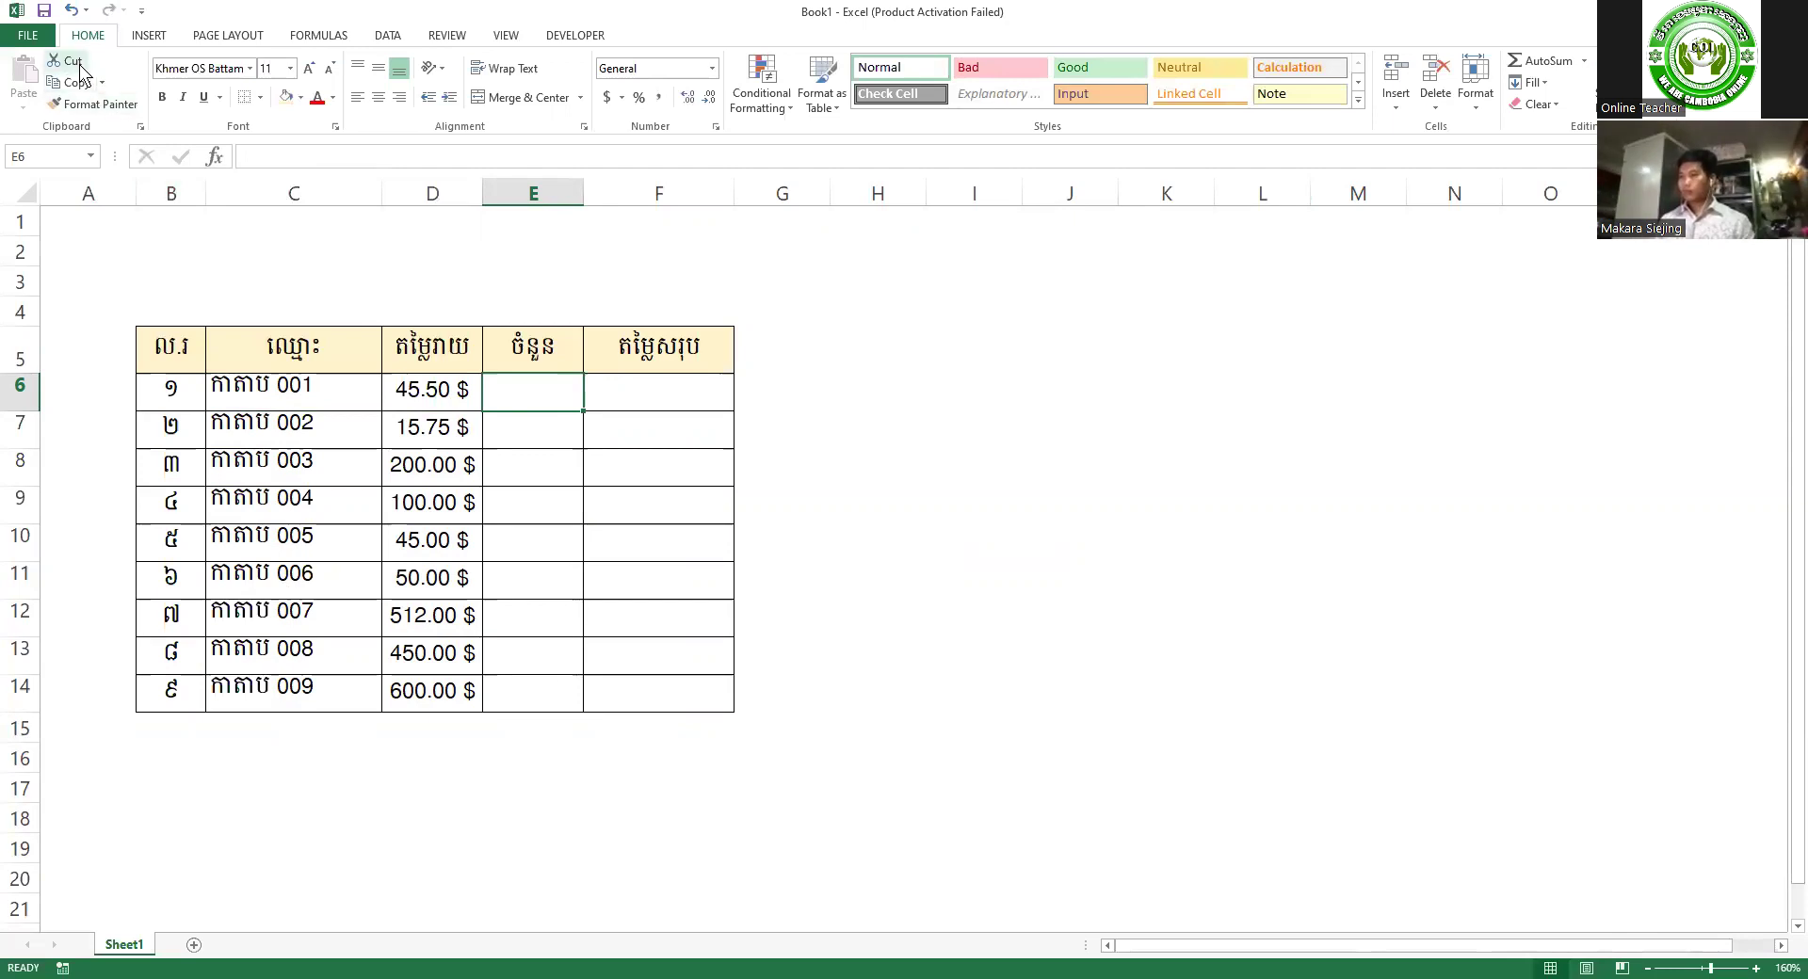
pyautogui.click(89, 104)
pyautogui.press('Escape')
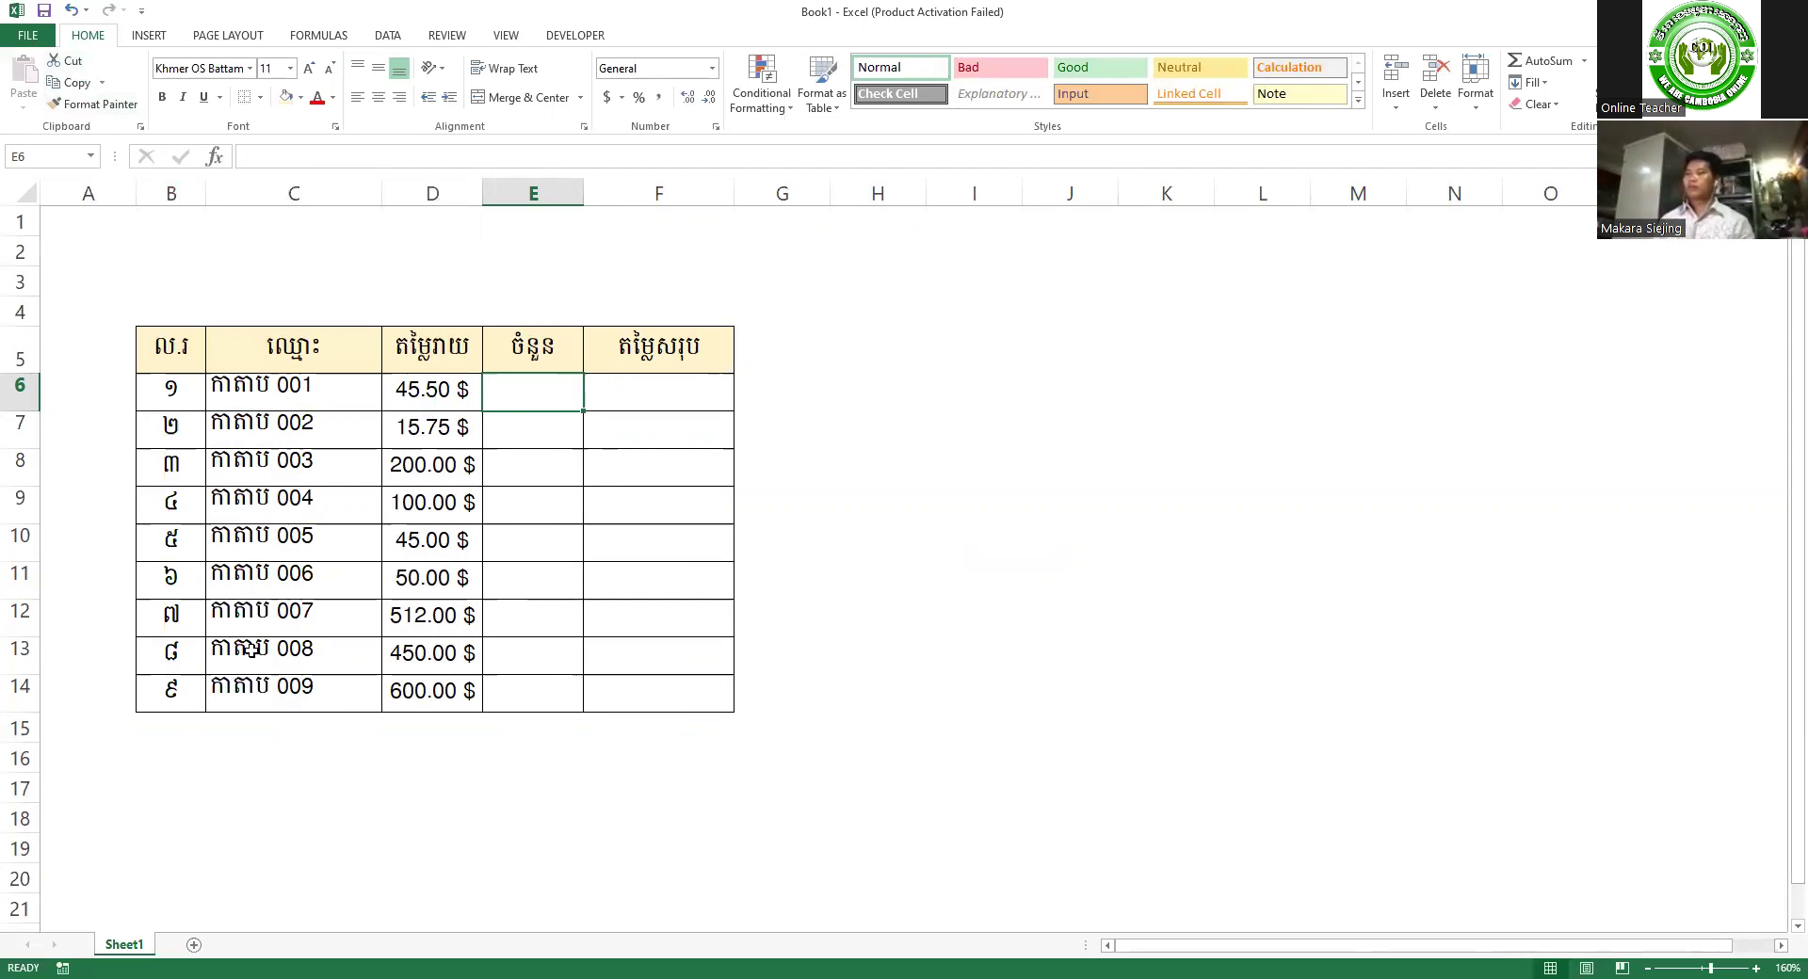
pyautogui.click(231, 650)
# - Cut the last three names, កាតាប 007–009, from C12:C14
pyautogui.moveTo(346, 650); pyautogui.dragTo(350, 701)
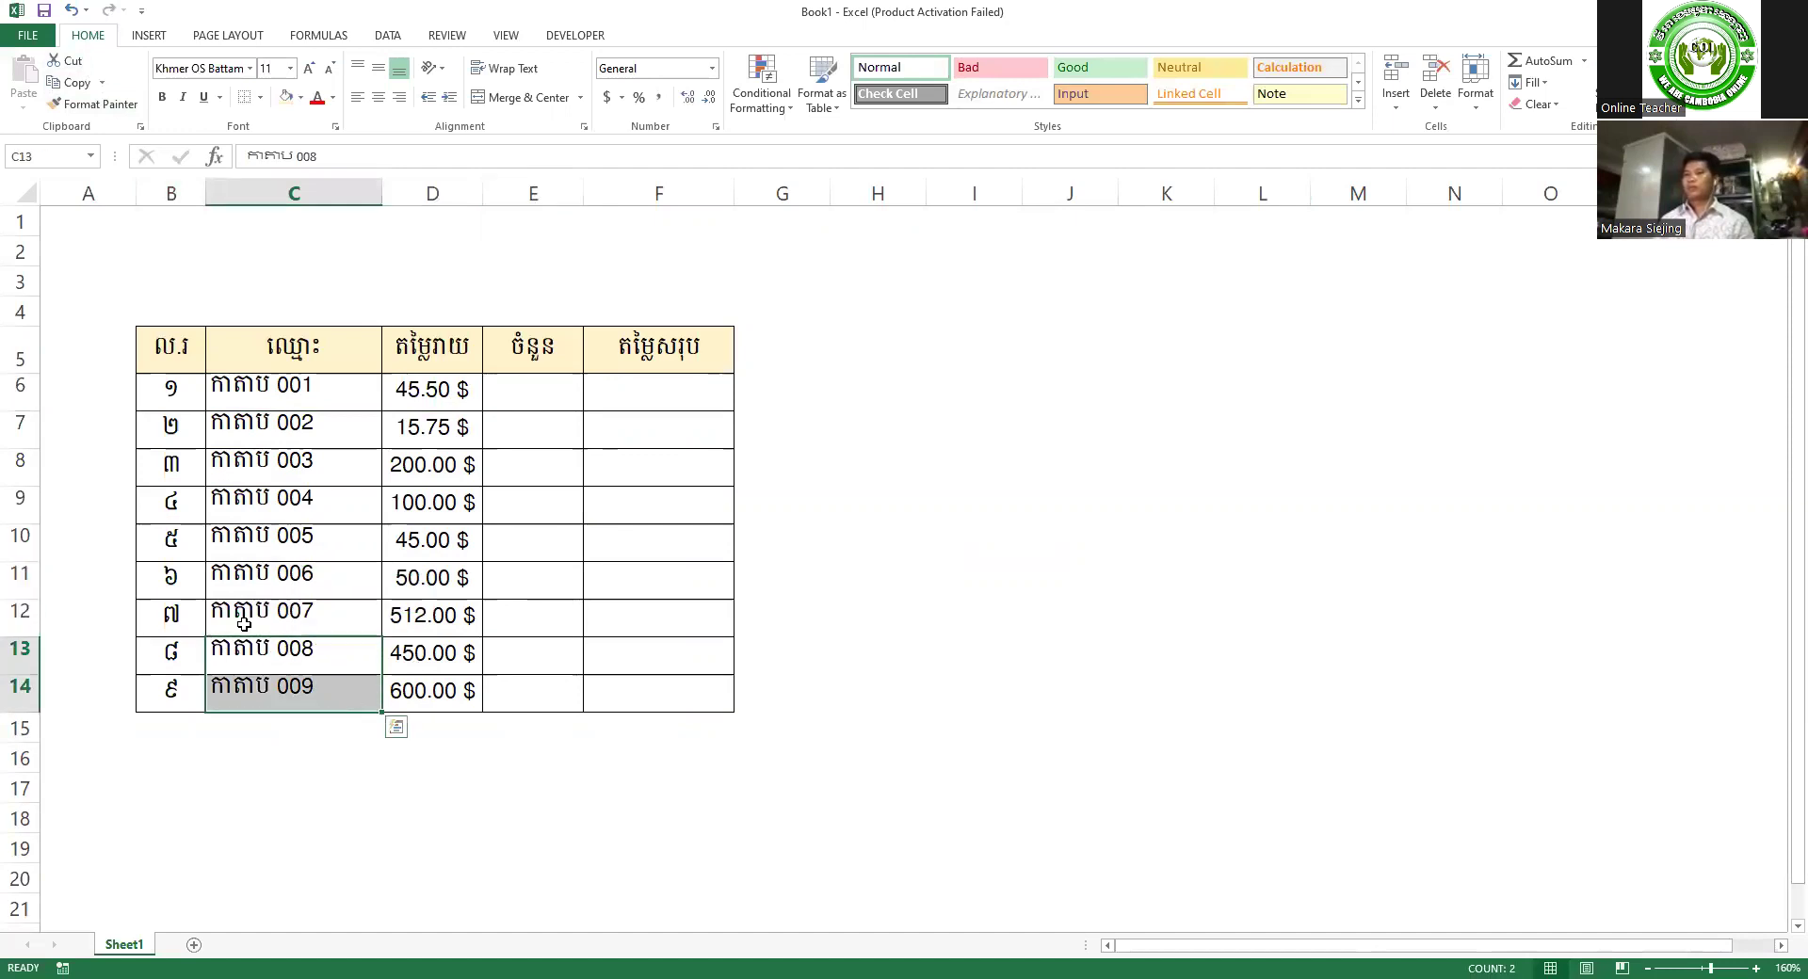
pyautogui.moveTo(240, 619); pyautogui.dragTo(330, 681)
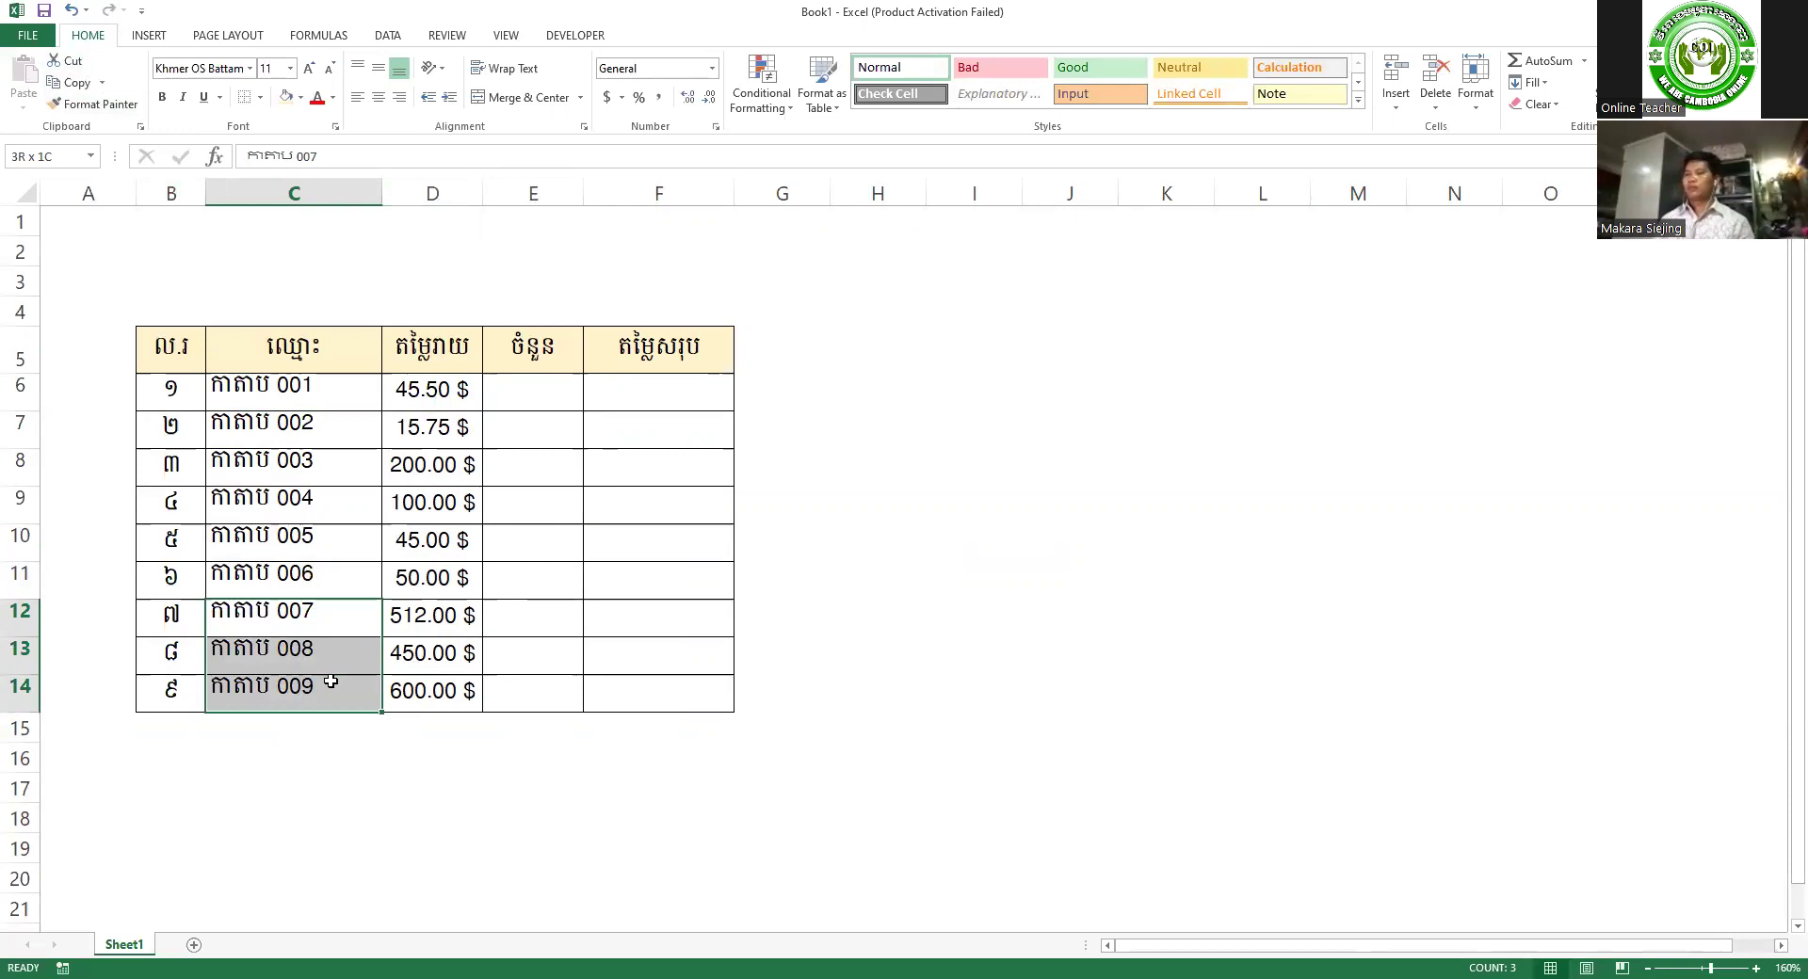
pyautogui.moveTo(331, 681); pyautogui.dragTo(364, 697)
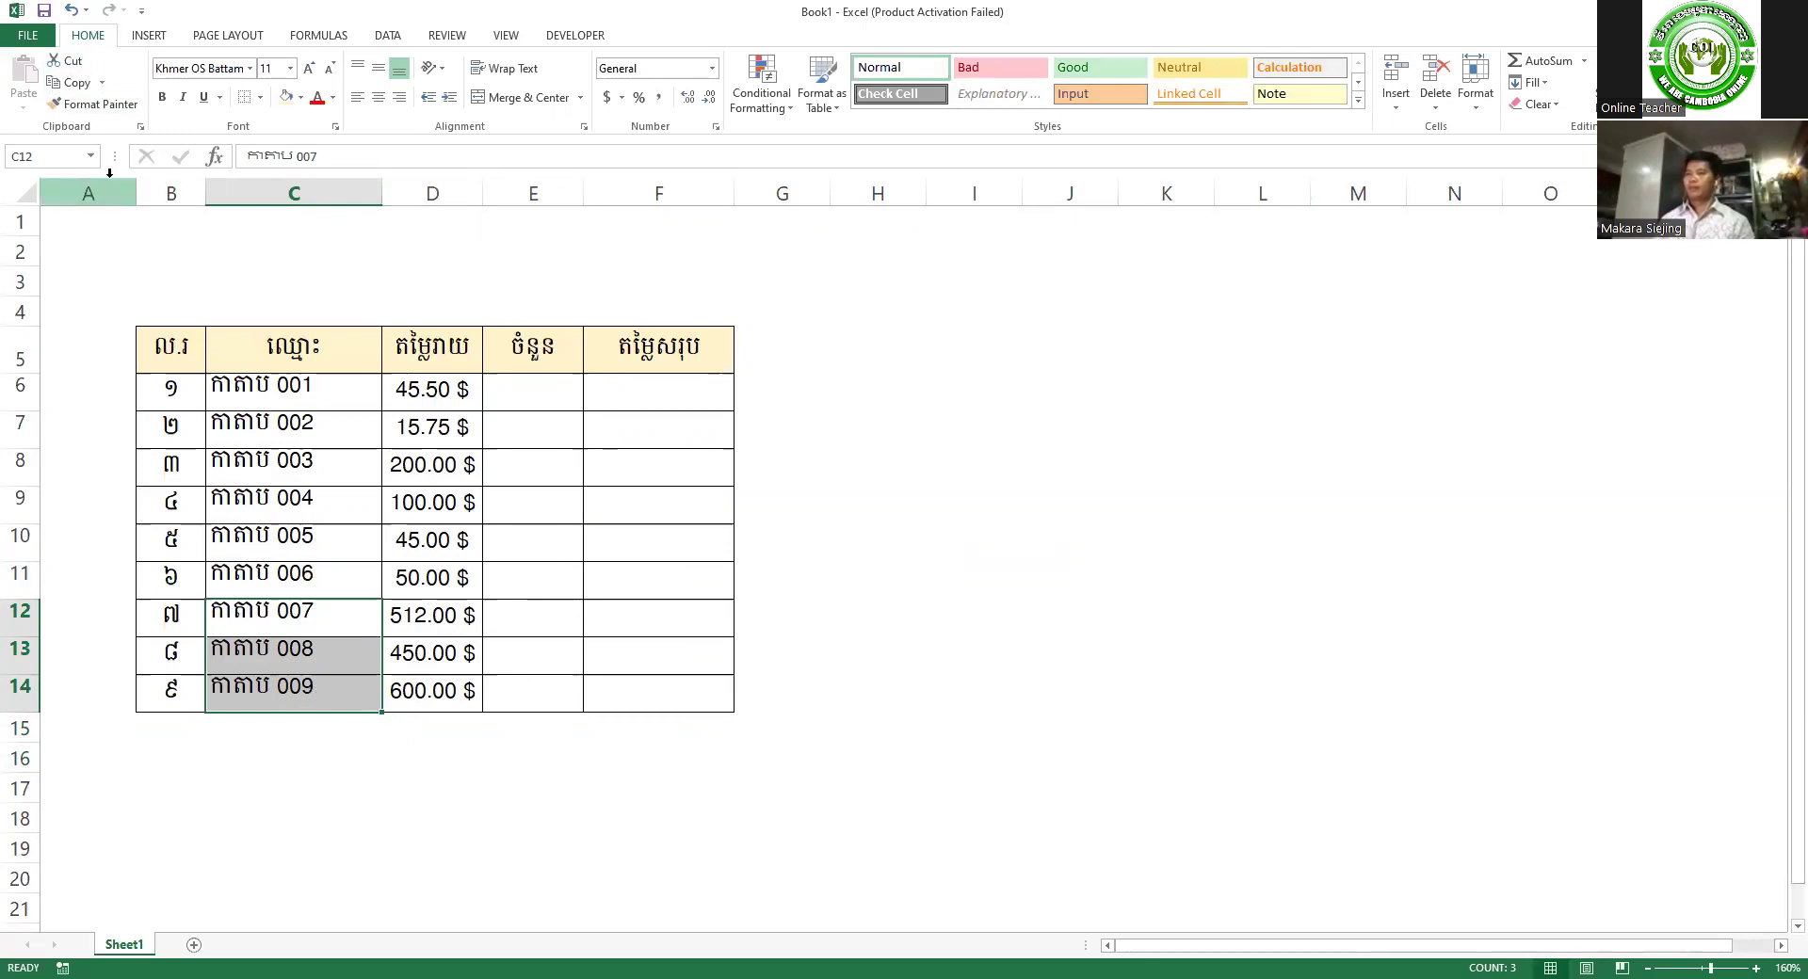
pyautogui.click(74, 62)
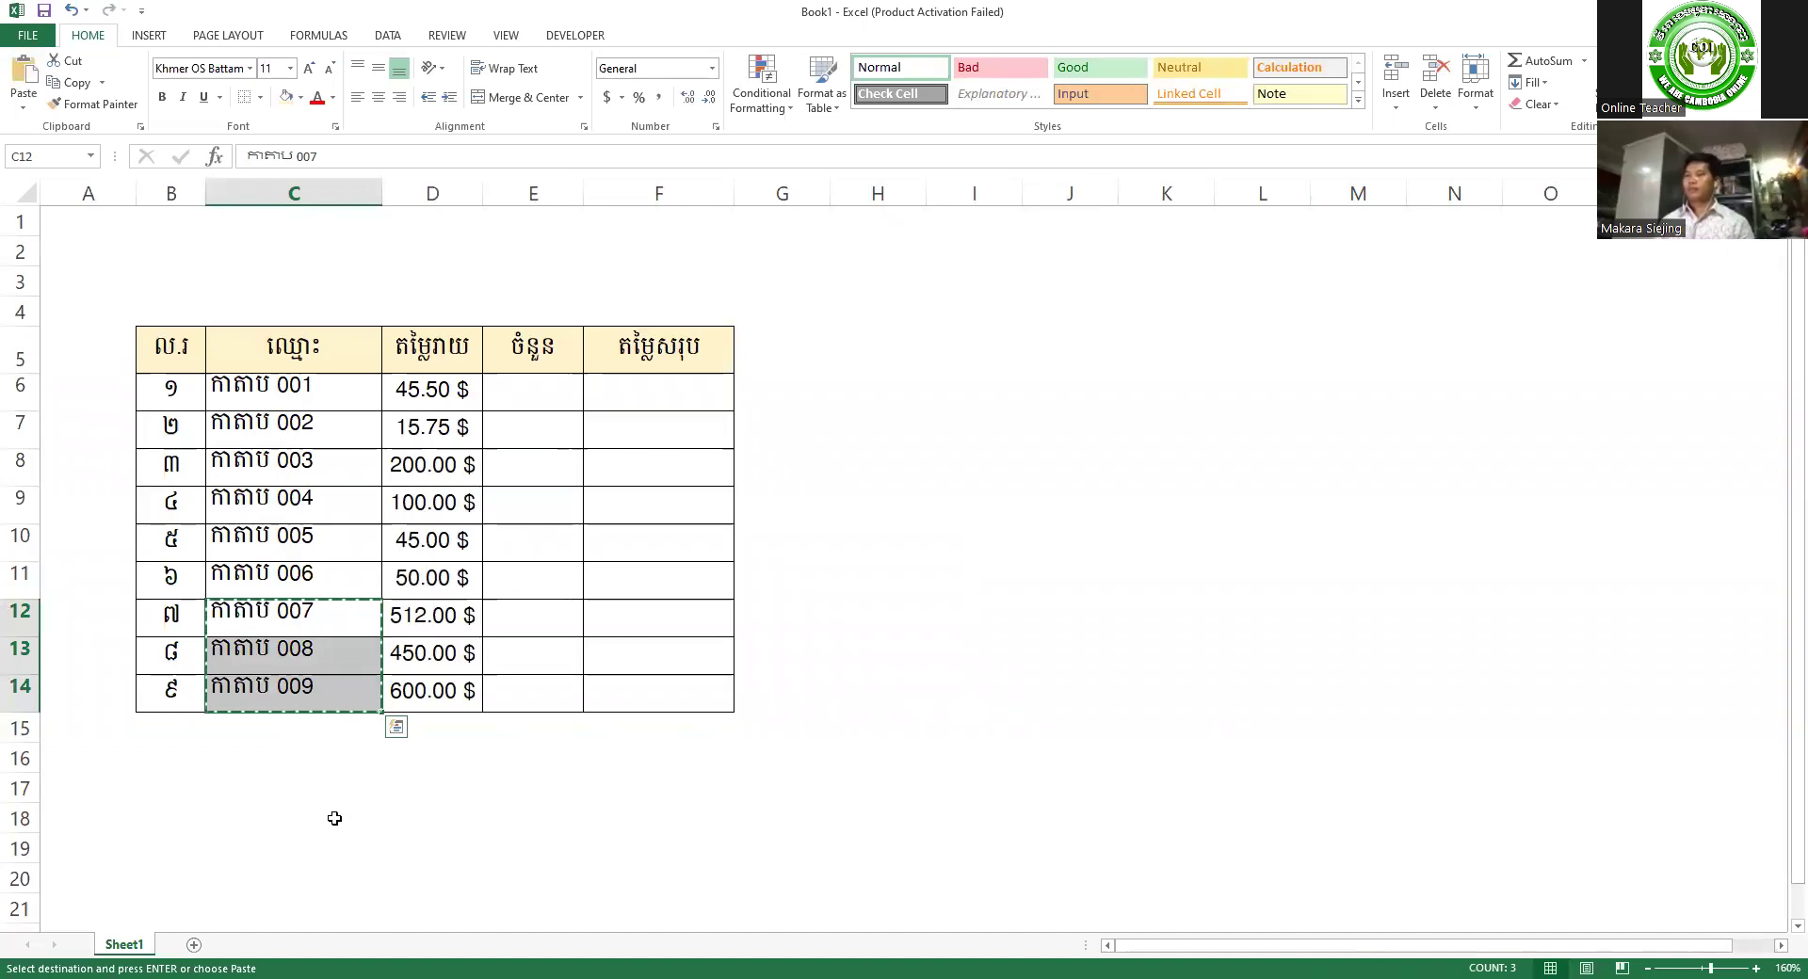
# - Paste the cut names into C6:C8, then undo the paste with Ctrl+Z
pyautogui.click(281, 765)
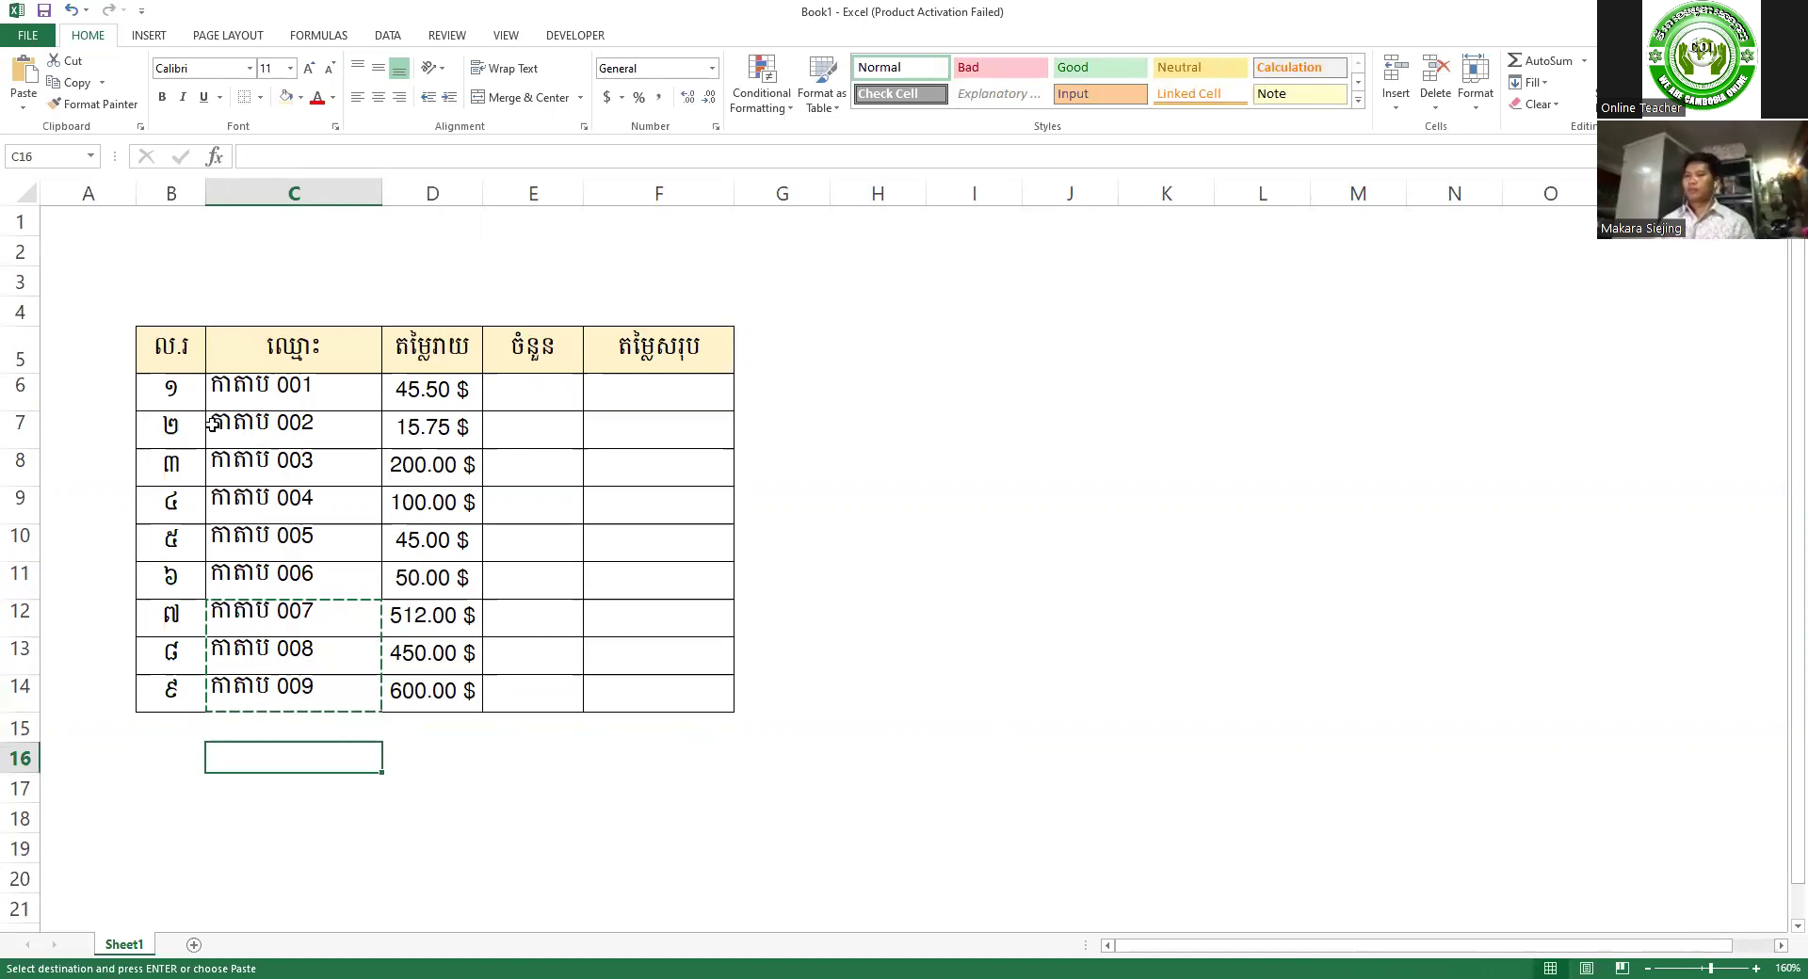
pyautogui.moveTo(223, 393); pyautogui.dragTo(348, 473)
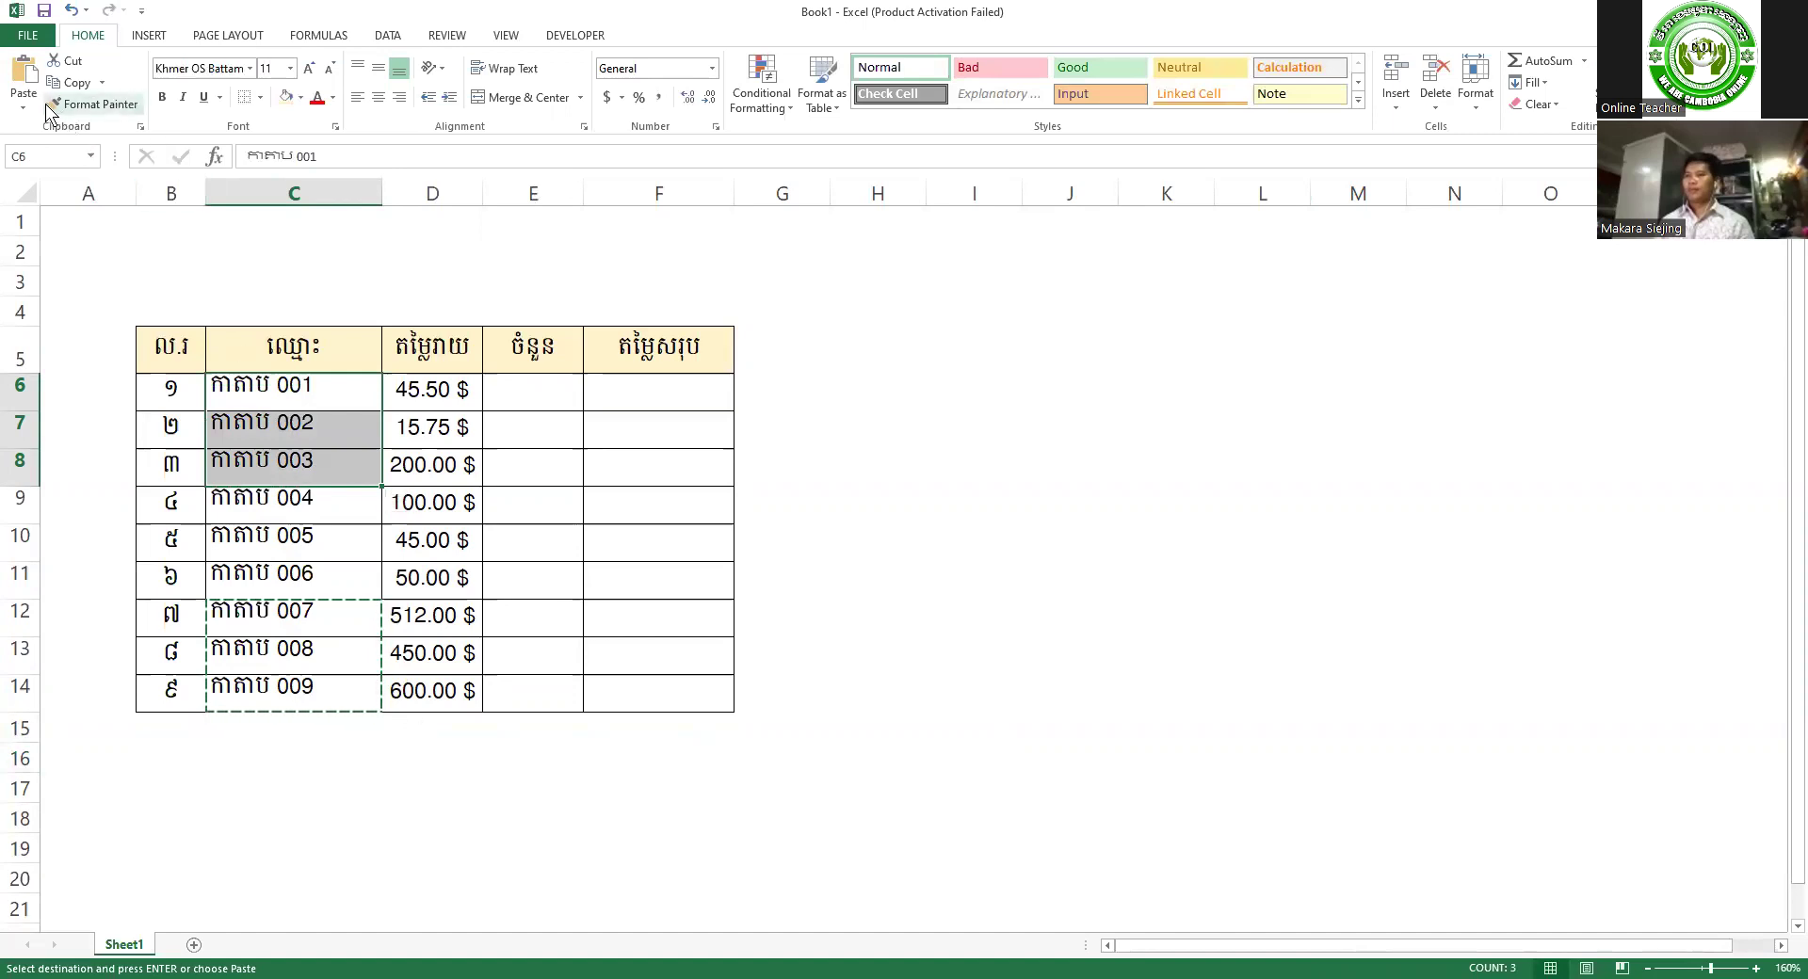
pyautogui.click(26, 88)
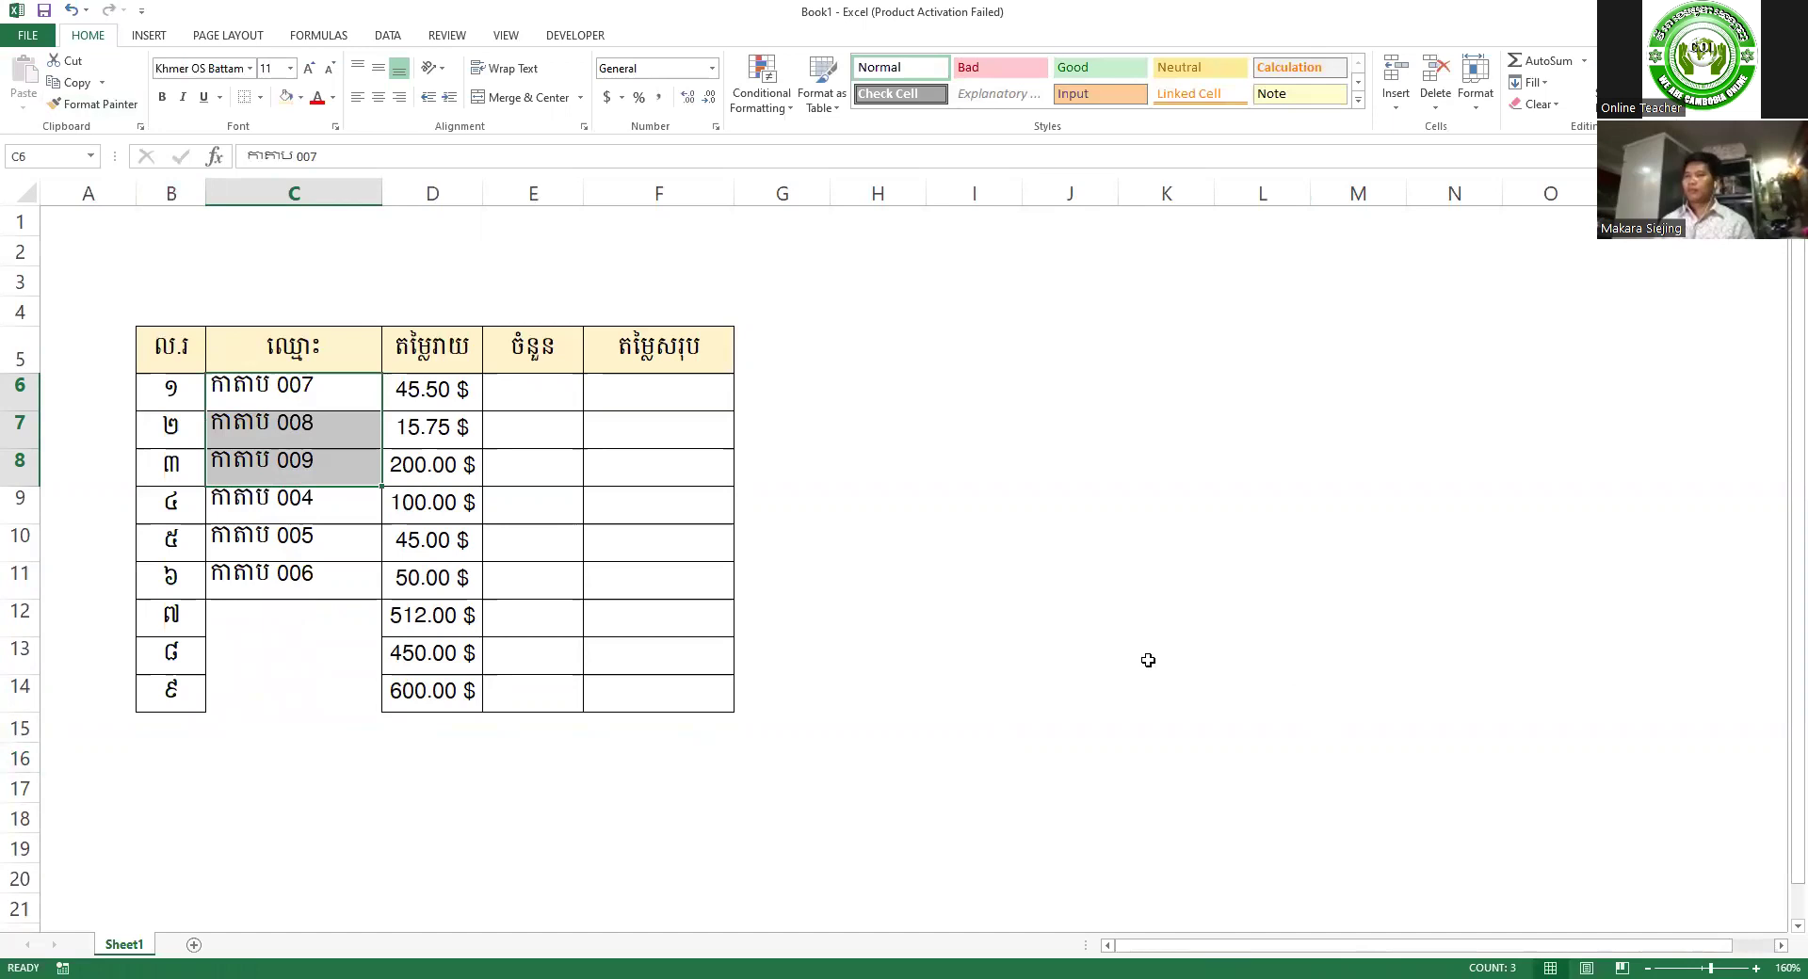
pyautogui.click(1002, 646)
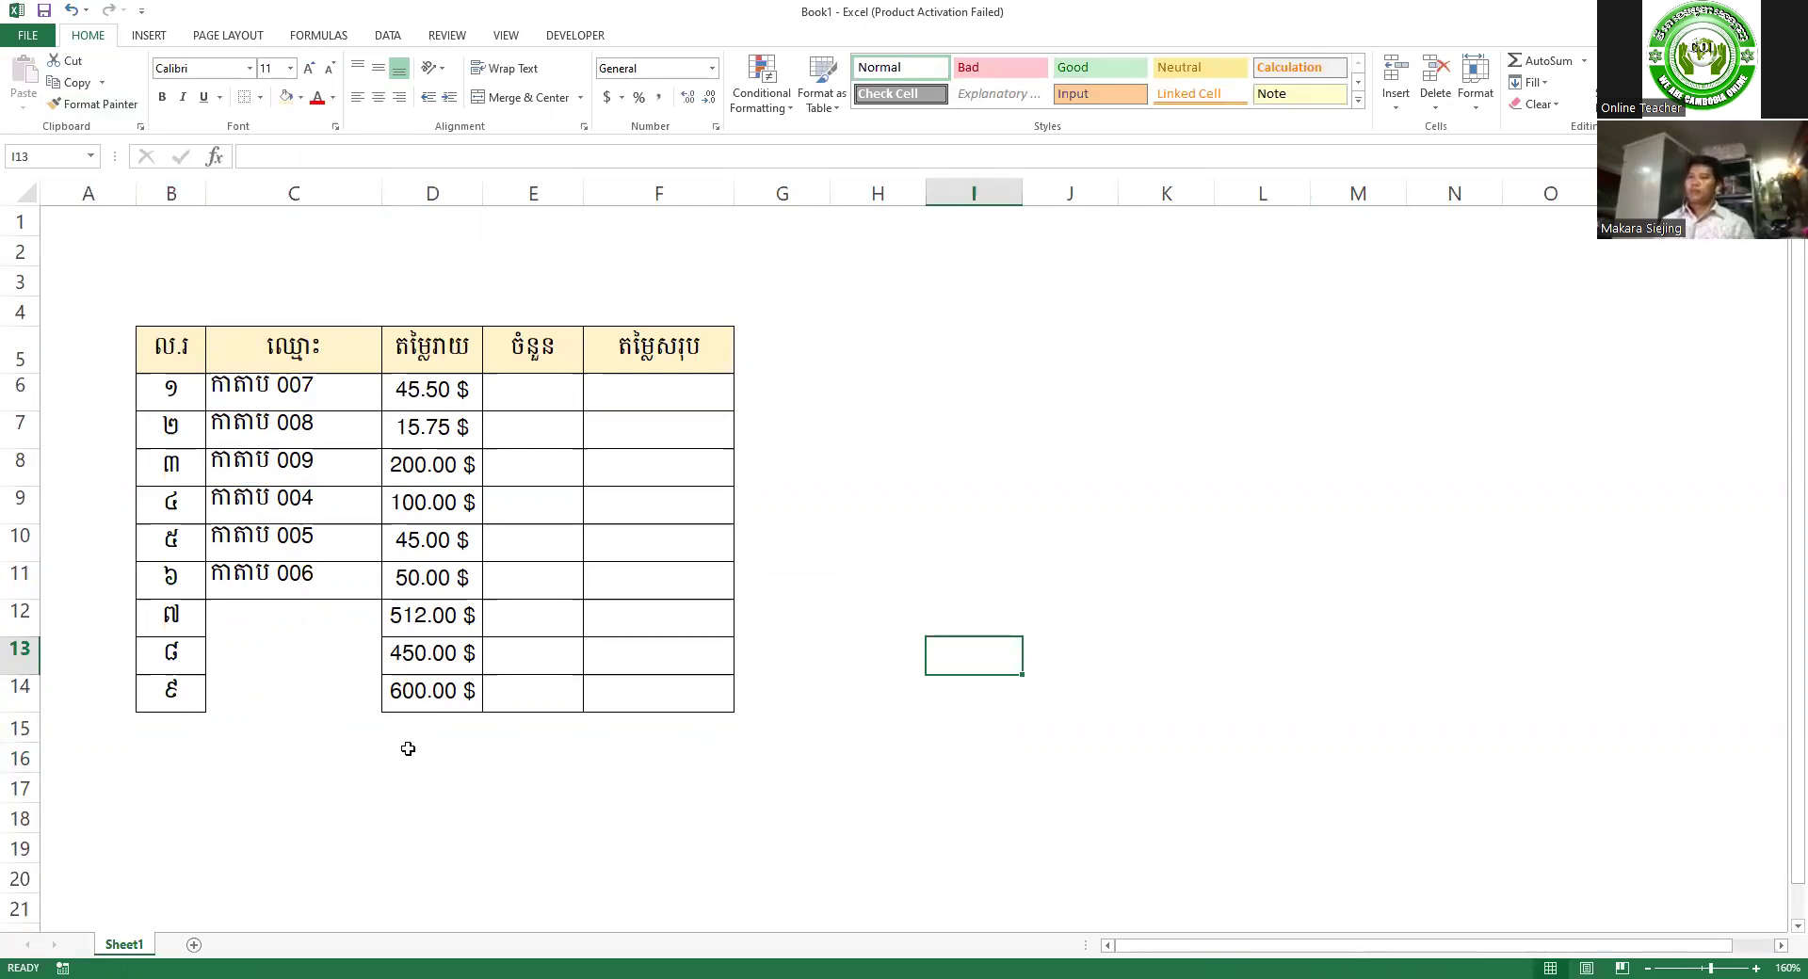
pyautogui.hotkey('ctrl', 'z')
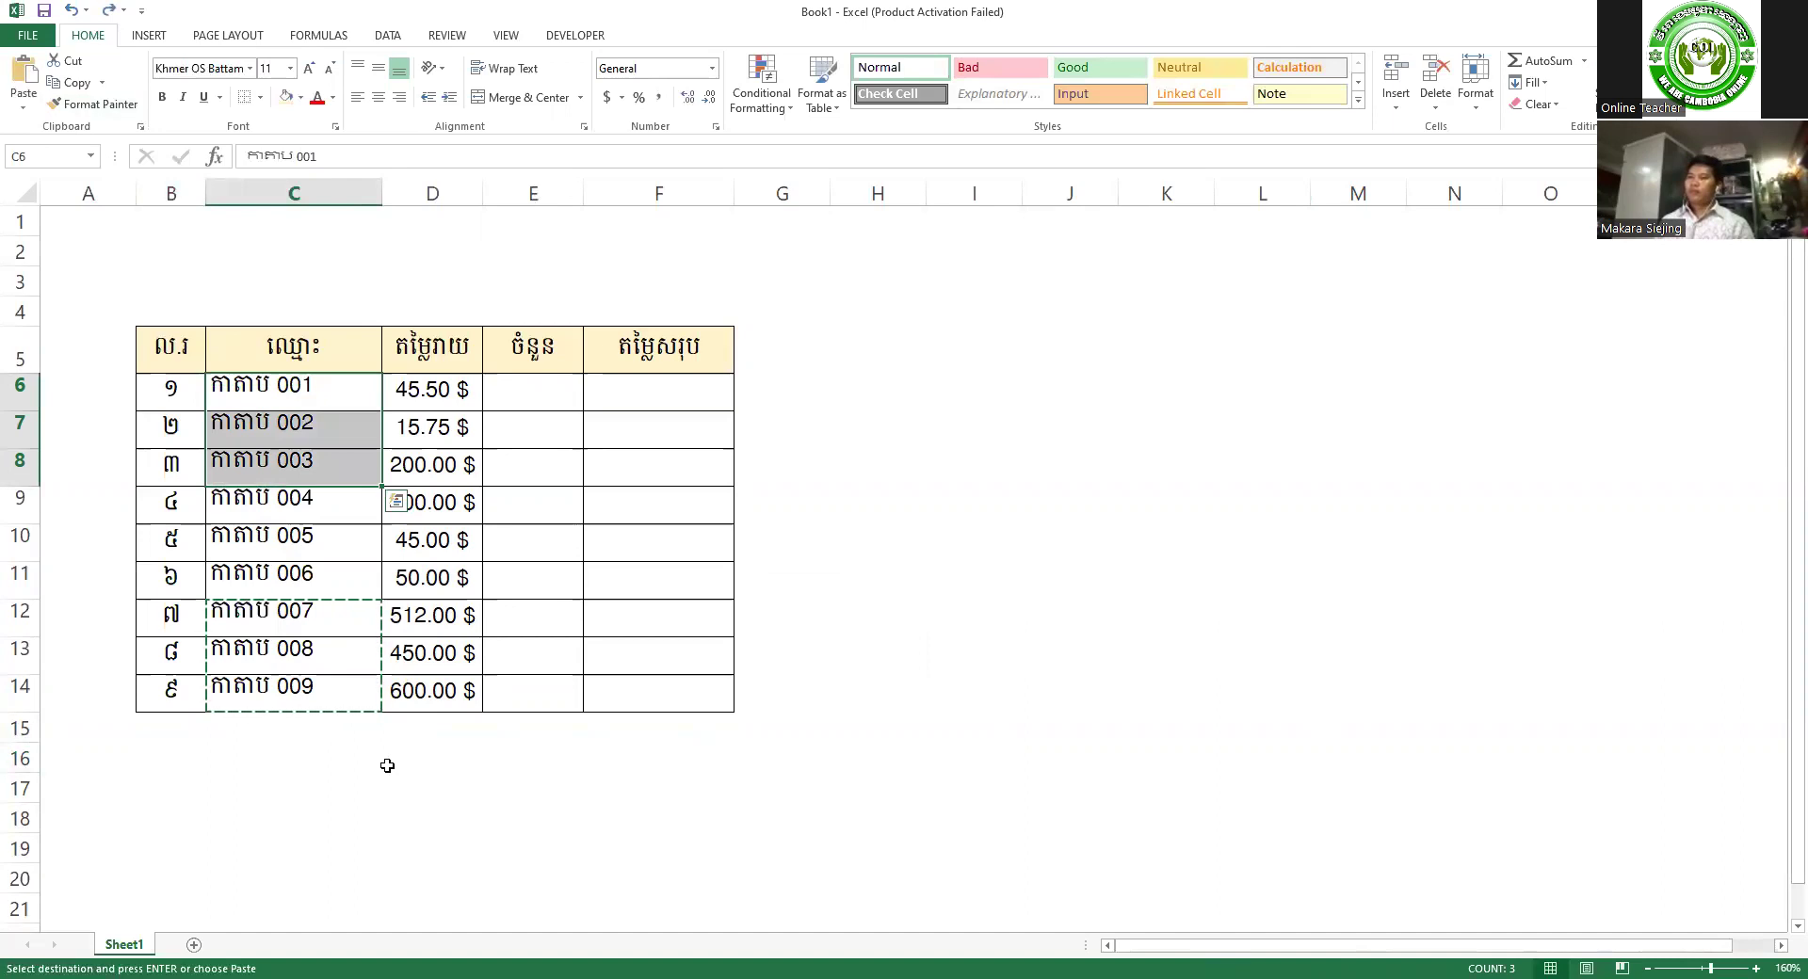
# - Paste names កាតាប 007–009 over C6:C8, leaving C12:C14 unchanged
pyautogui.click(389, 744)
pyautogui.moveTo(230, 608); pyautogui.dragTo(325, 685)
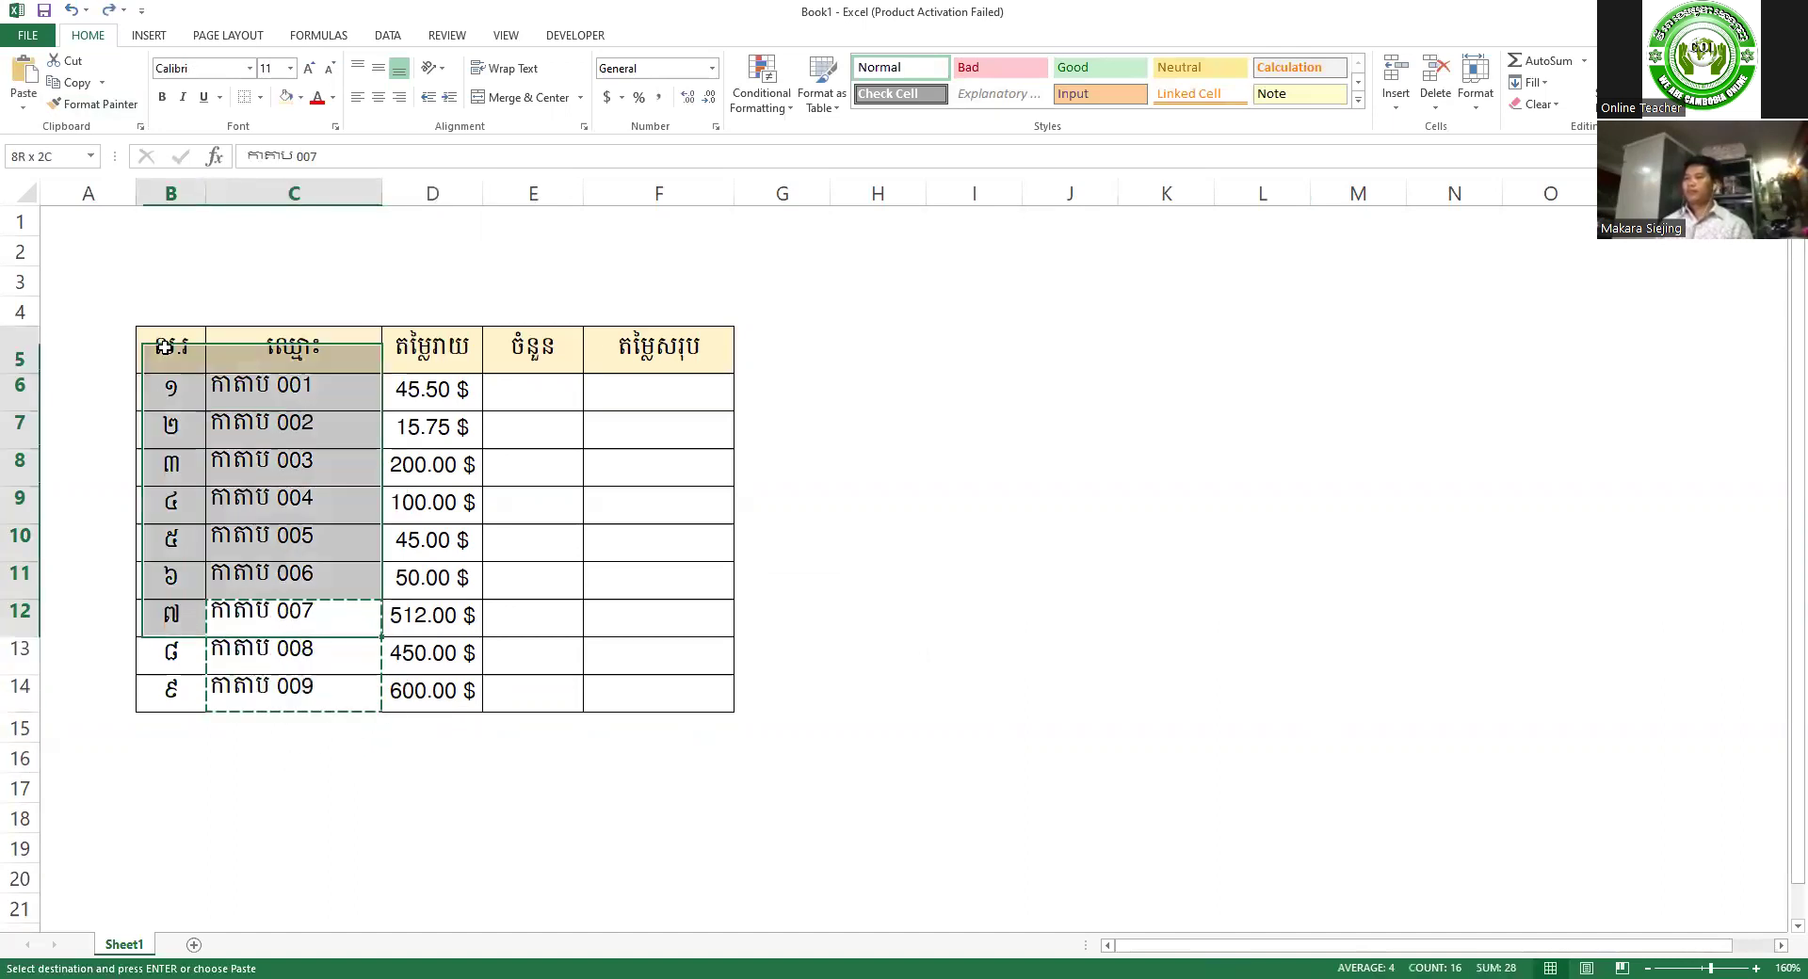
pyautogui.moveTo(314, 678); pyautogui.dragTo(282, 692)
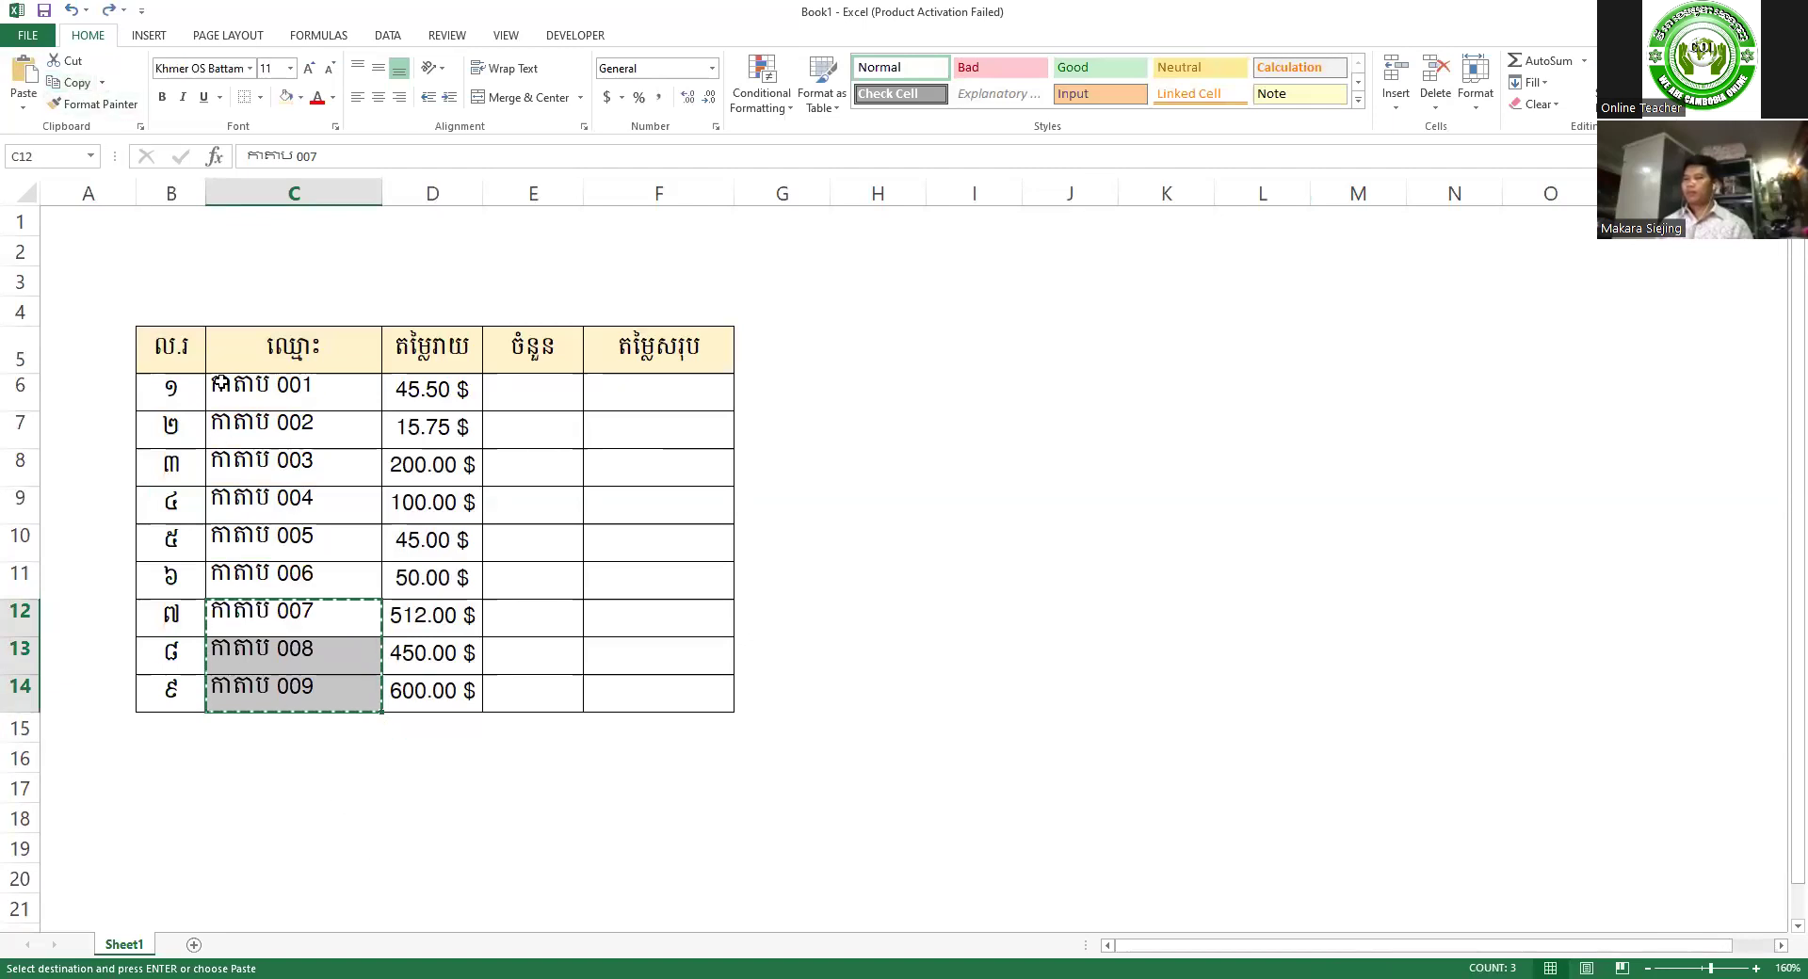
pyautogui.moveTo(219, 385); pyautogui.dragTo(305, 461)
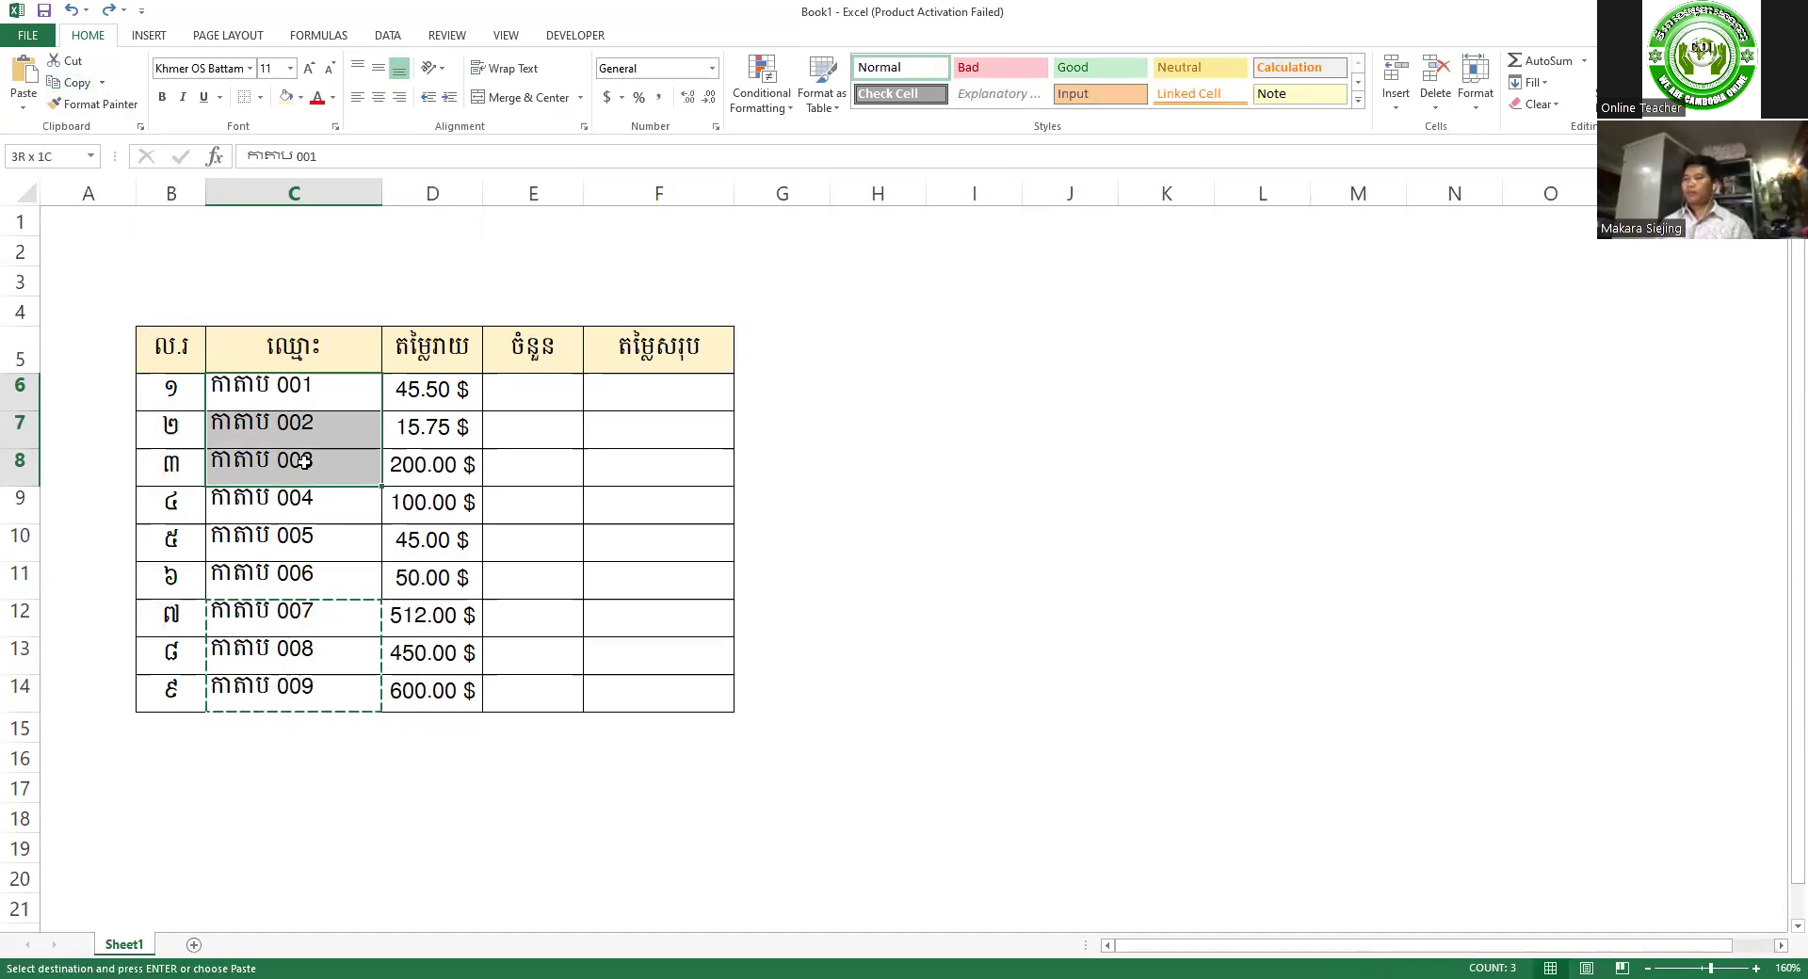
pyautogui.moveTo(257, 408); pyautogui.dragTo(257, 407)
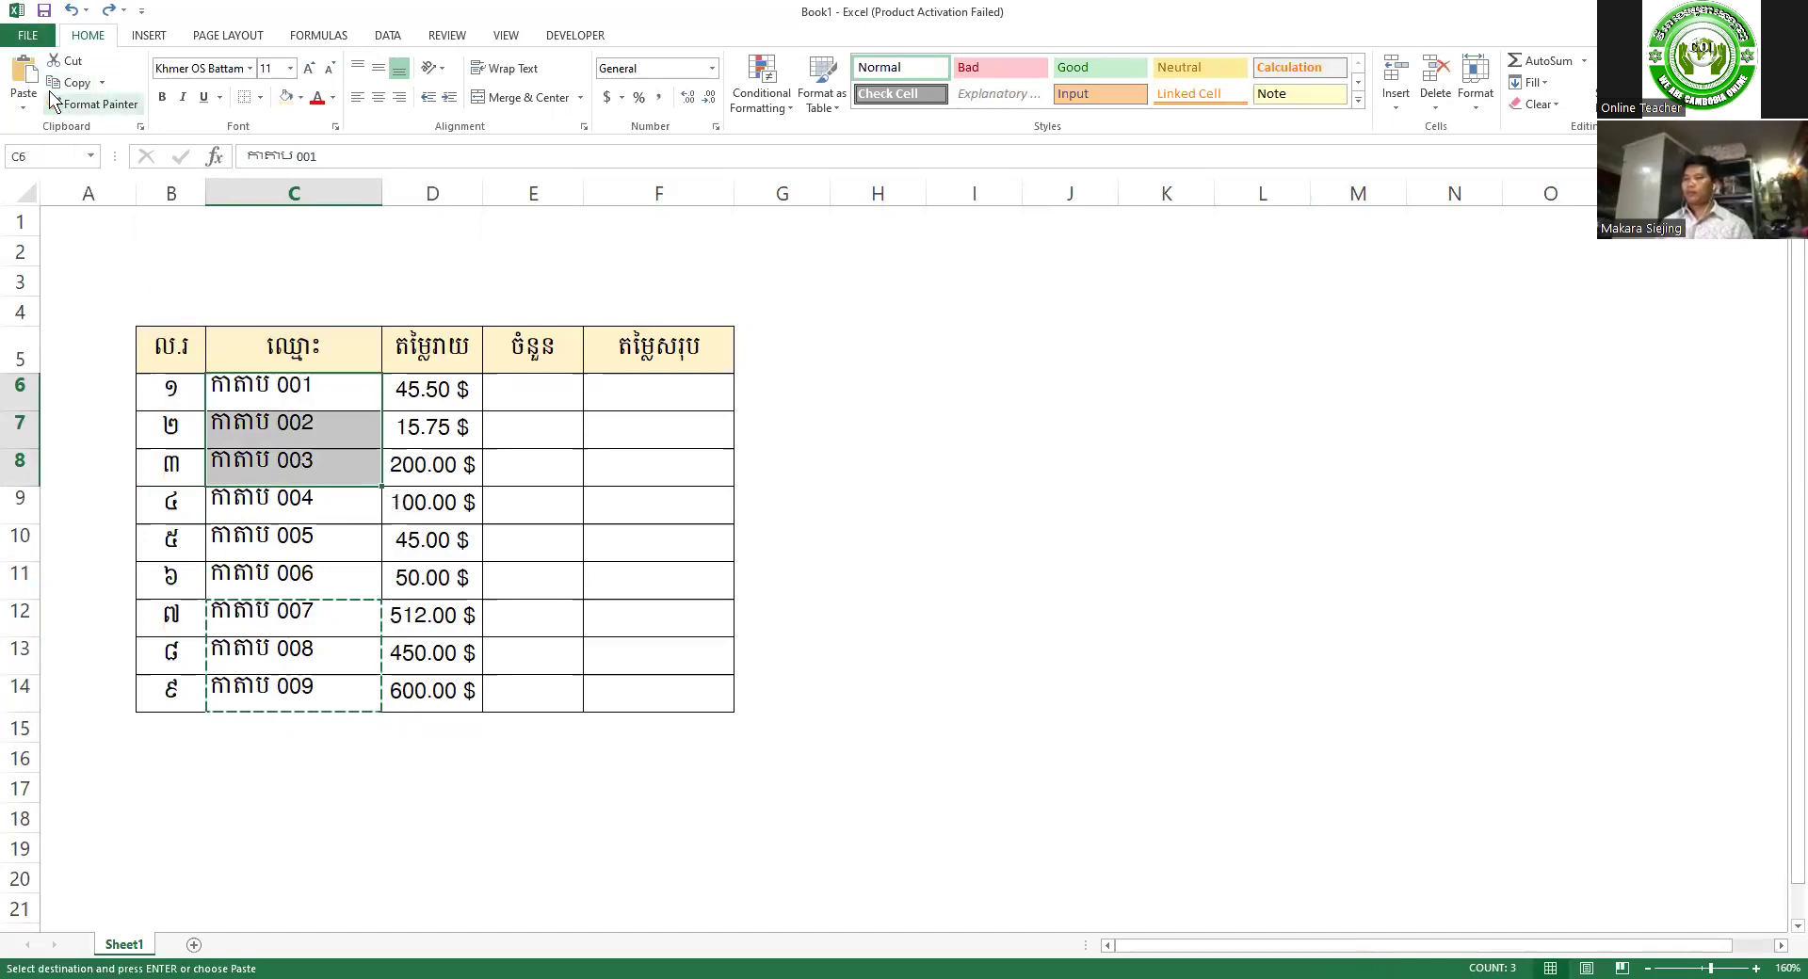
pyautogui.click(25, 75)
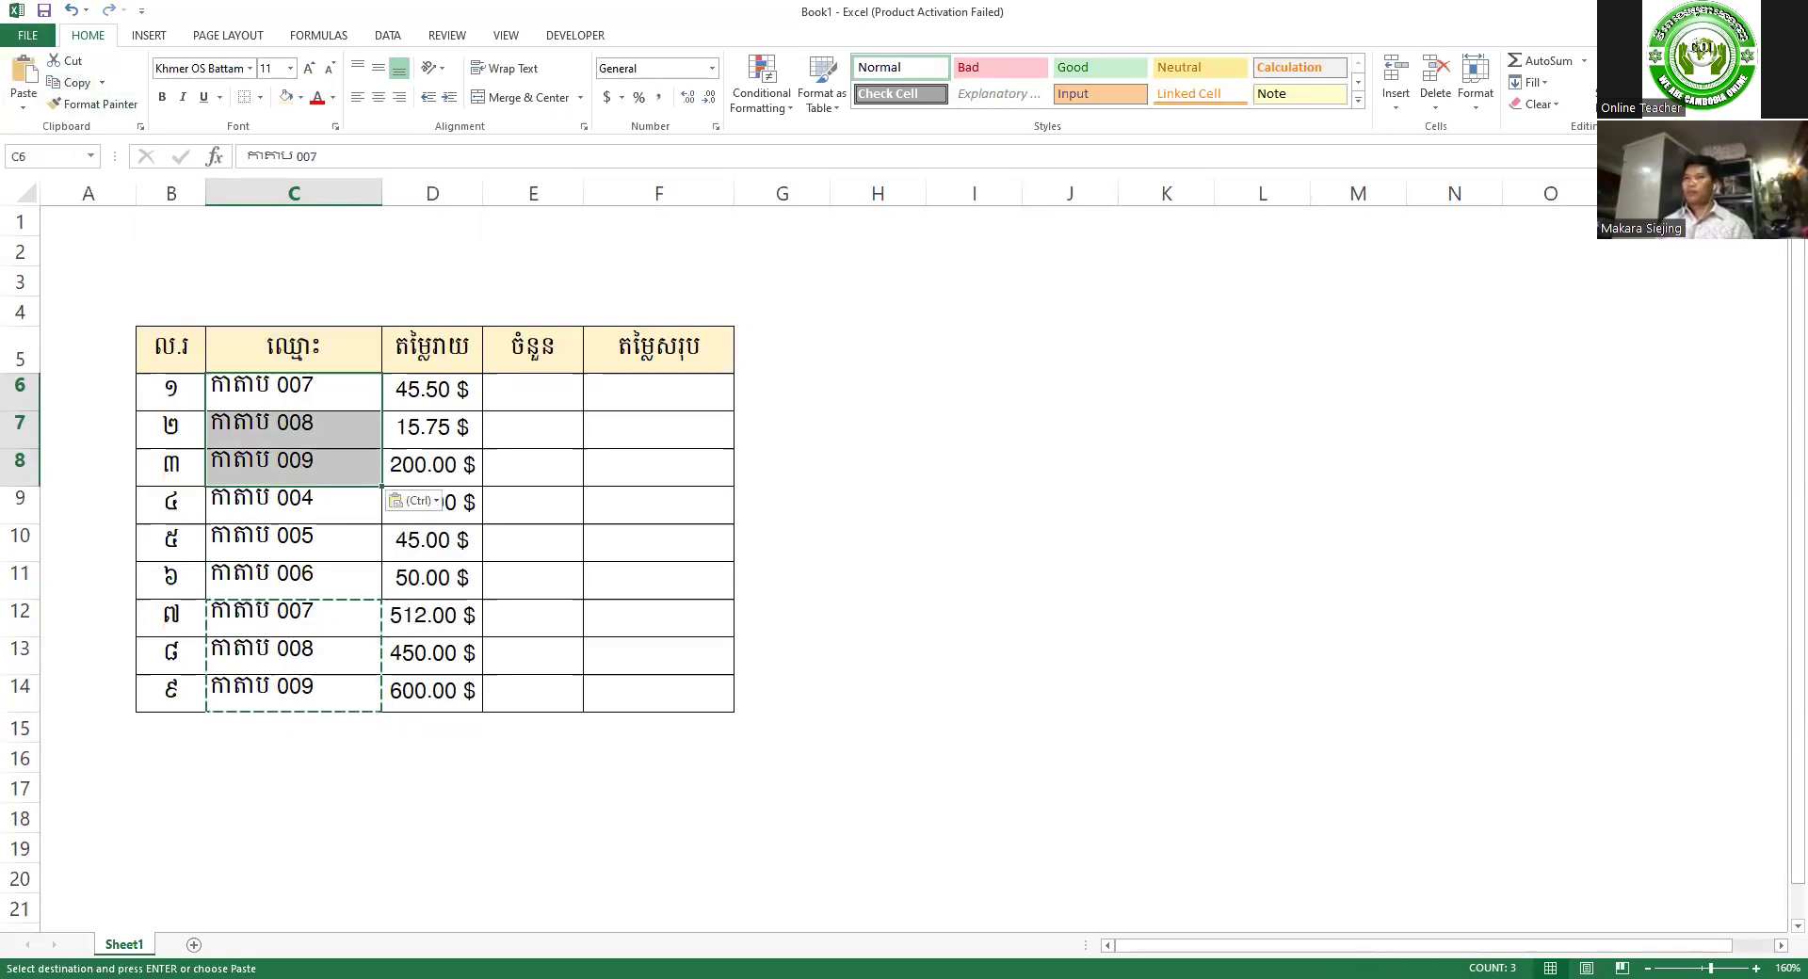
pyautogui.click(1069, 581)
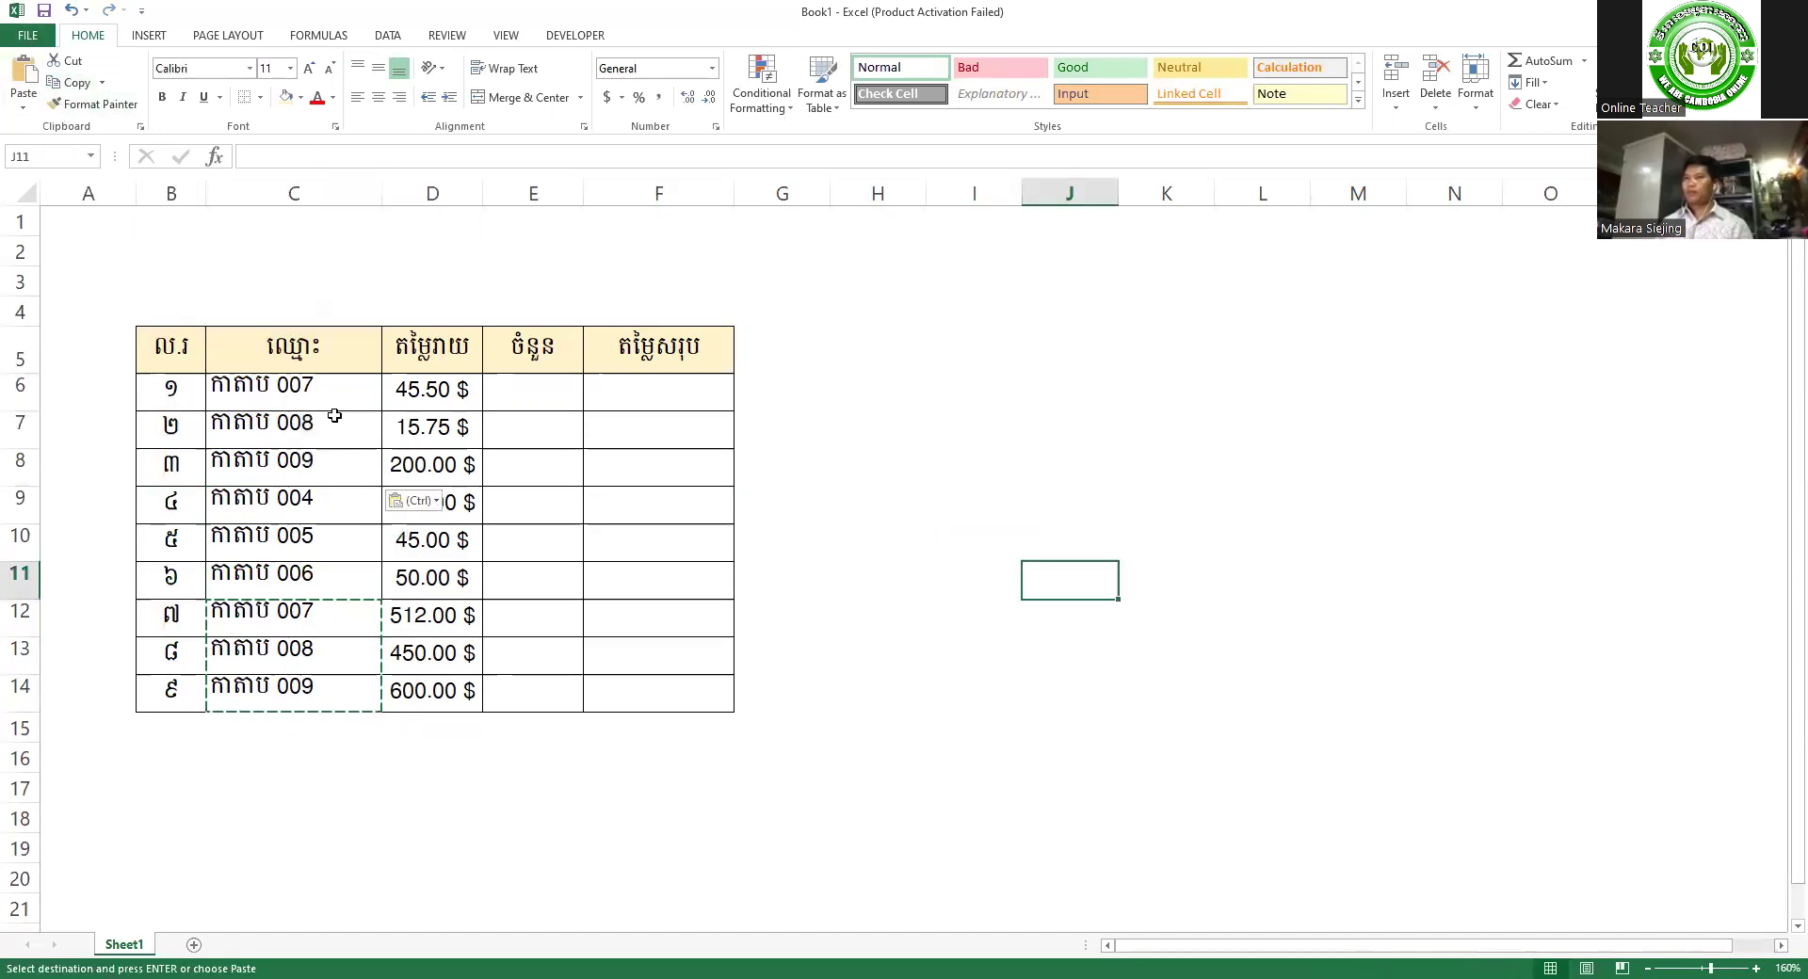
pyautogui.click(361, 758)
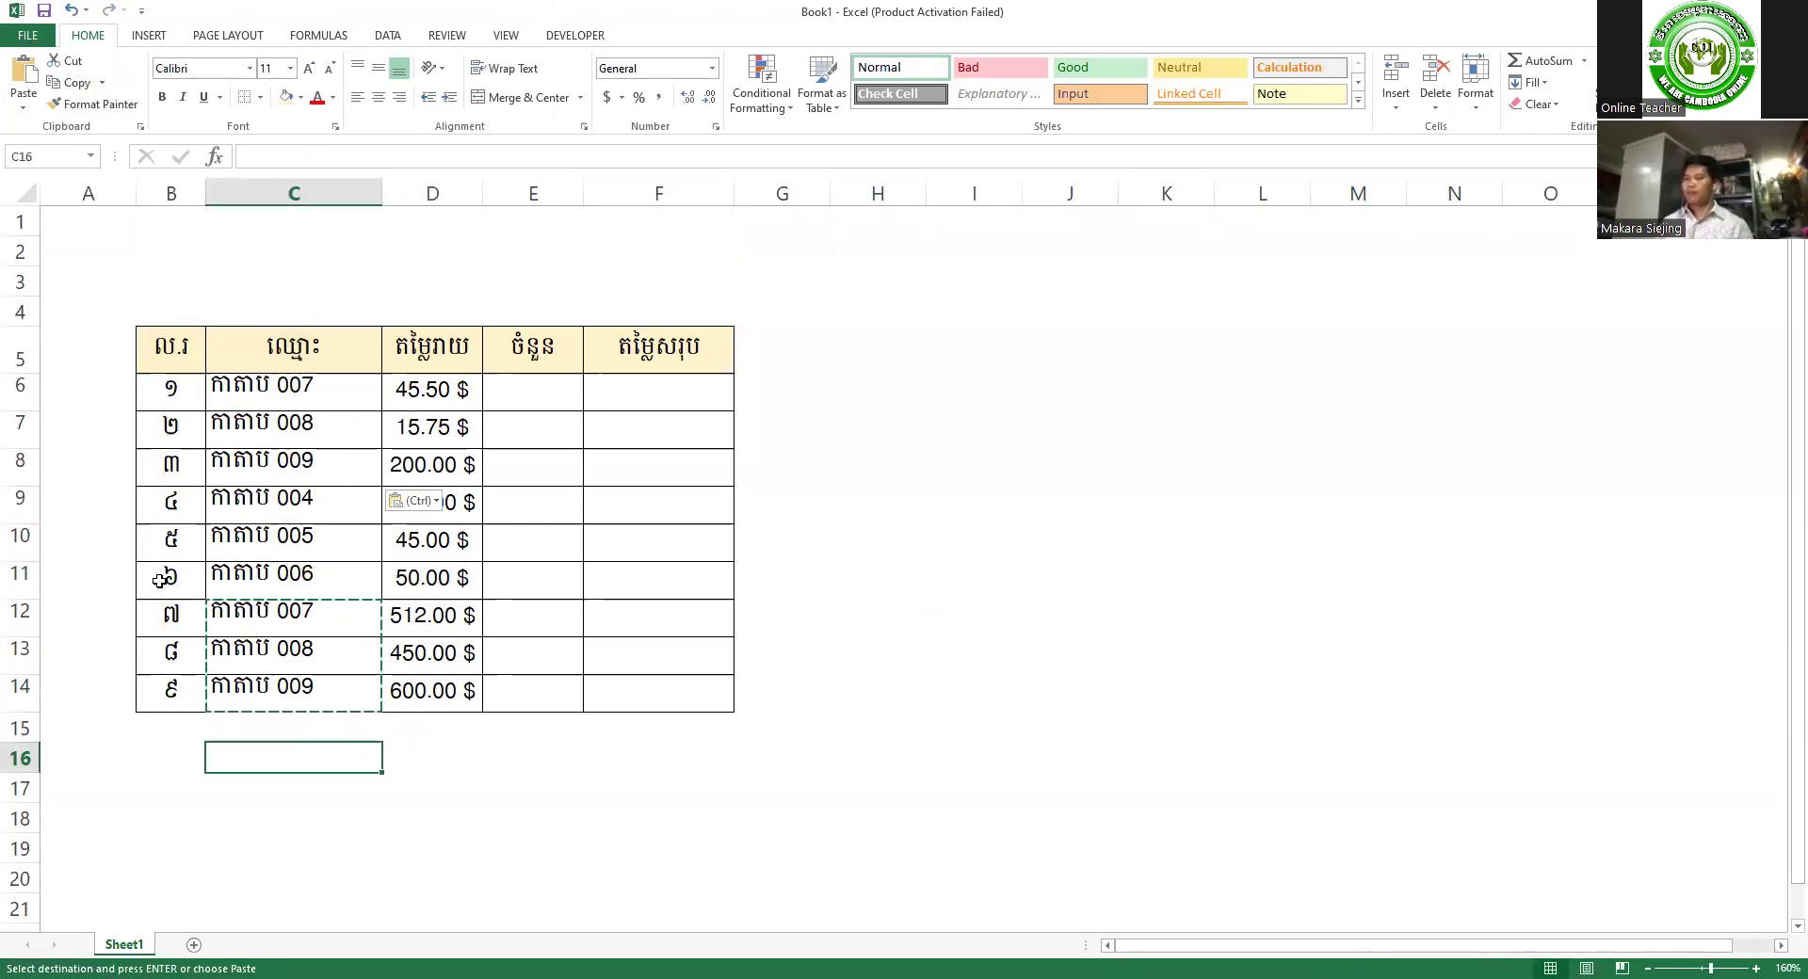
pyautogui.moveTo(690, 579); pyautogui.dragTo(163, 569)
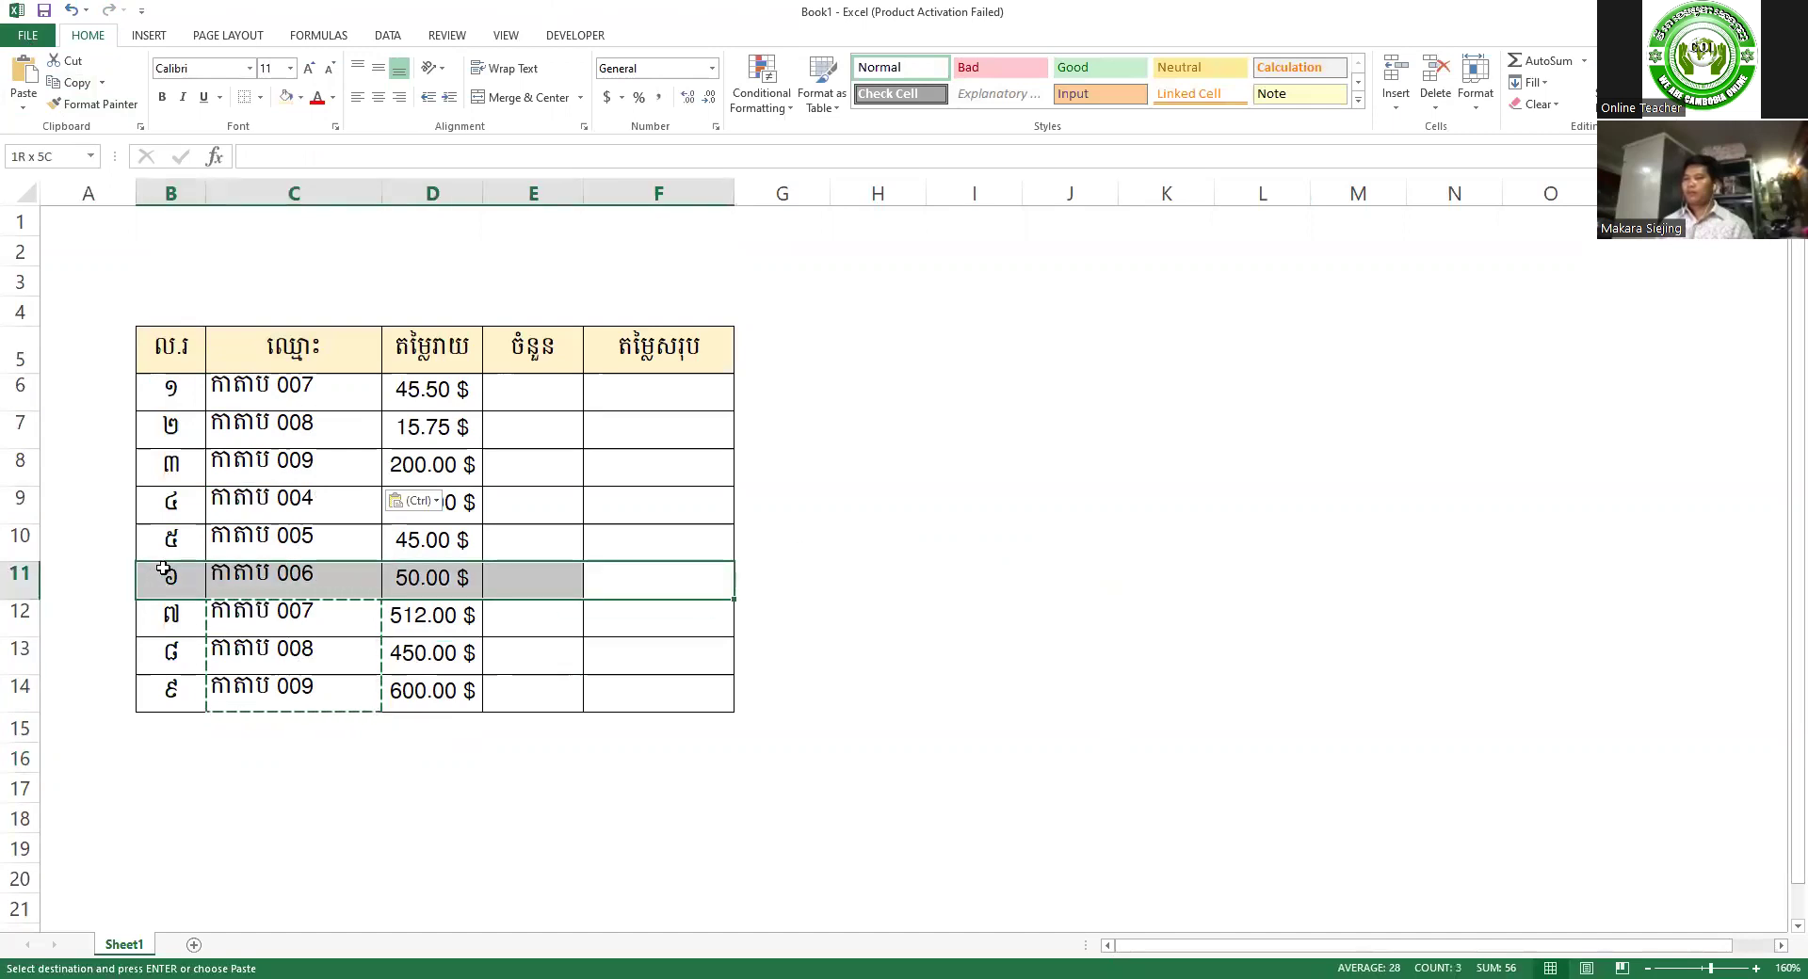
# - Cut the 006 row (50.00 $) from row 11 and paste it into row 15 below the table
pyautogui.click(66, 62)
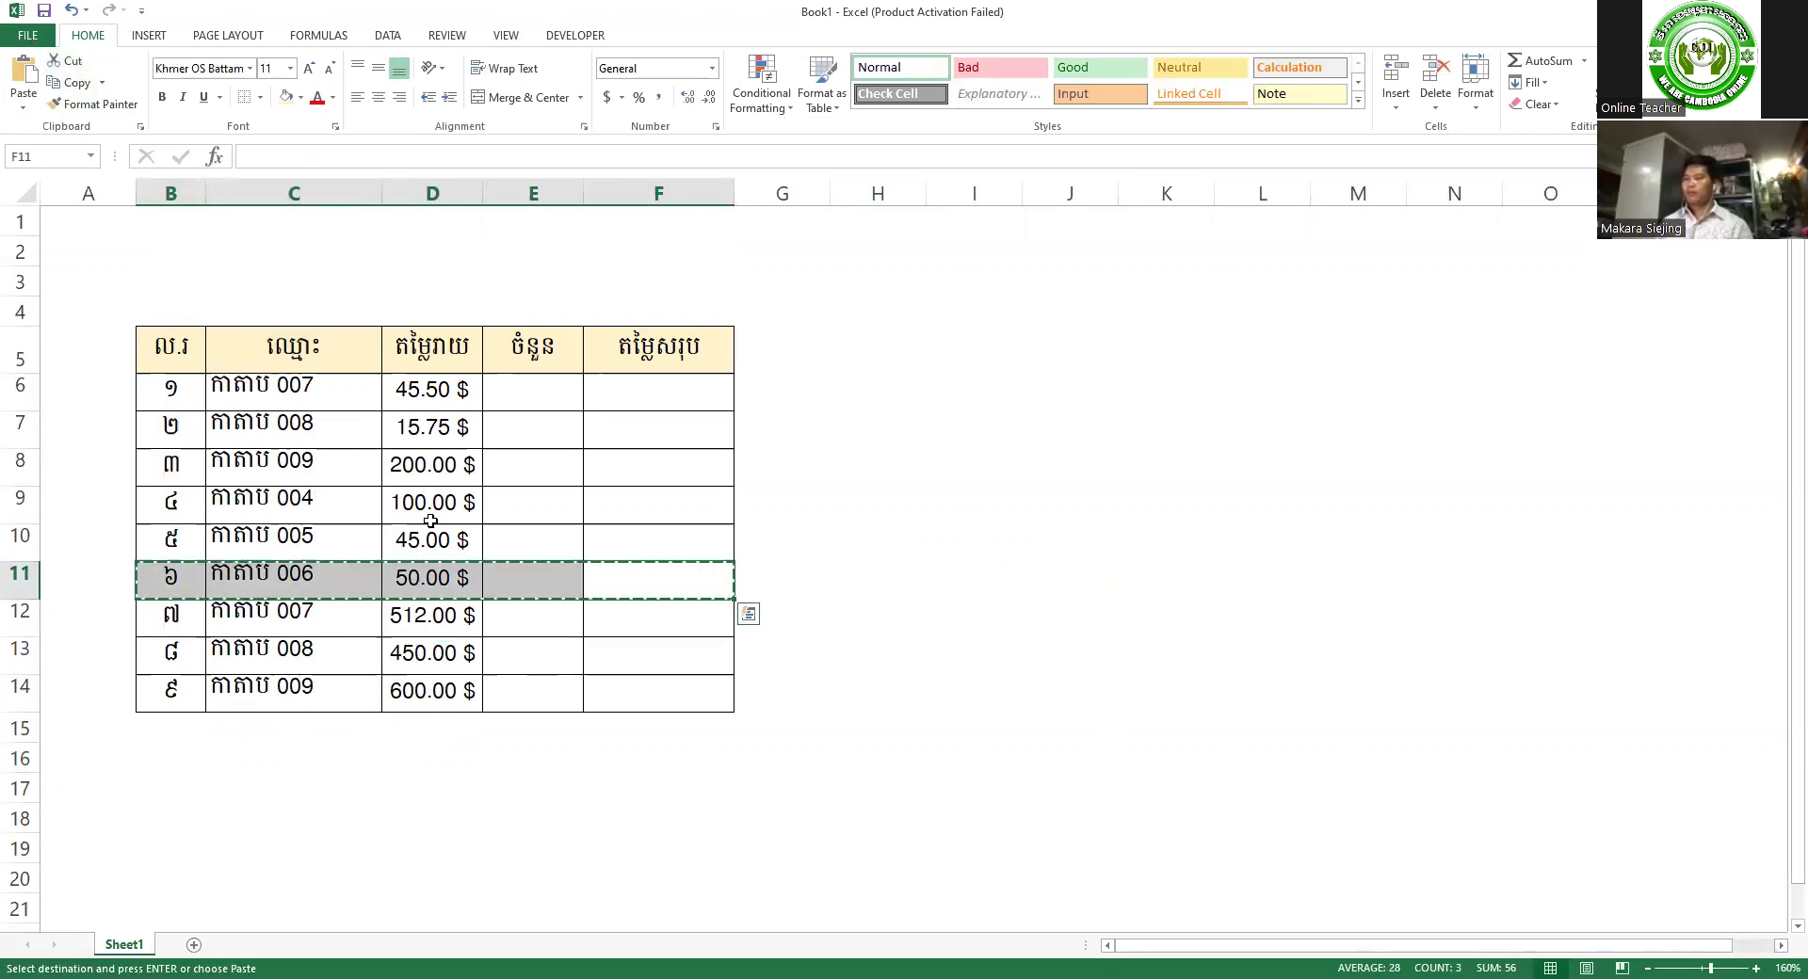
pyautogui.click(168, 730)
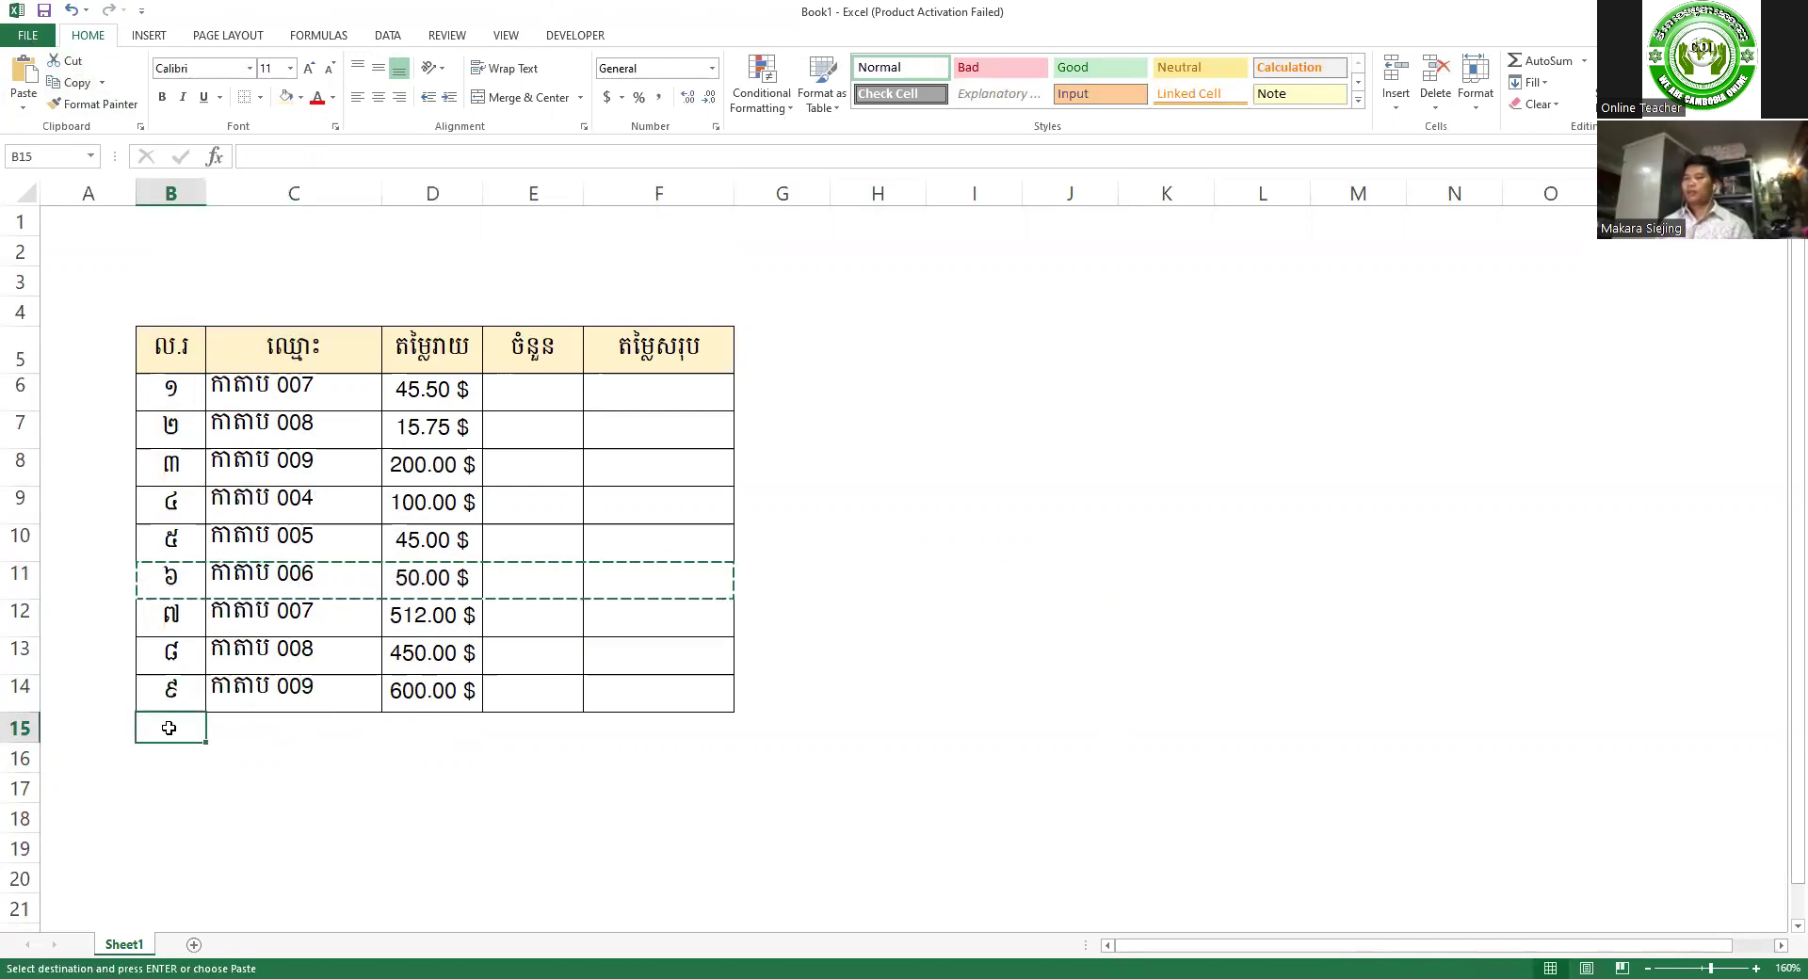
pyautogui.press('Return')
pyautogui.click(274, 819)
# - Shift rows 12–15 up into row 11 to close the empty gap
pyautogui.click(404, 584)
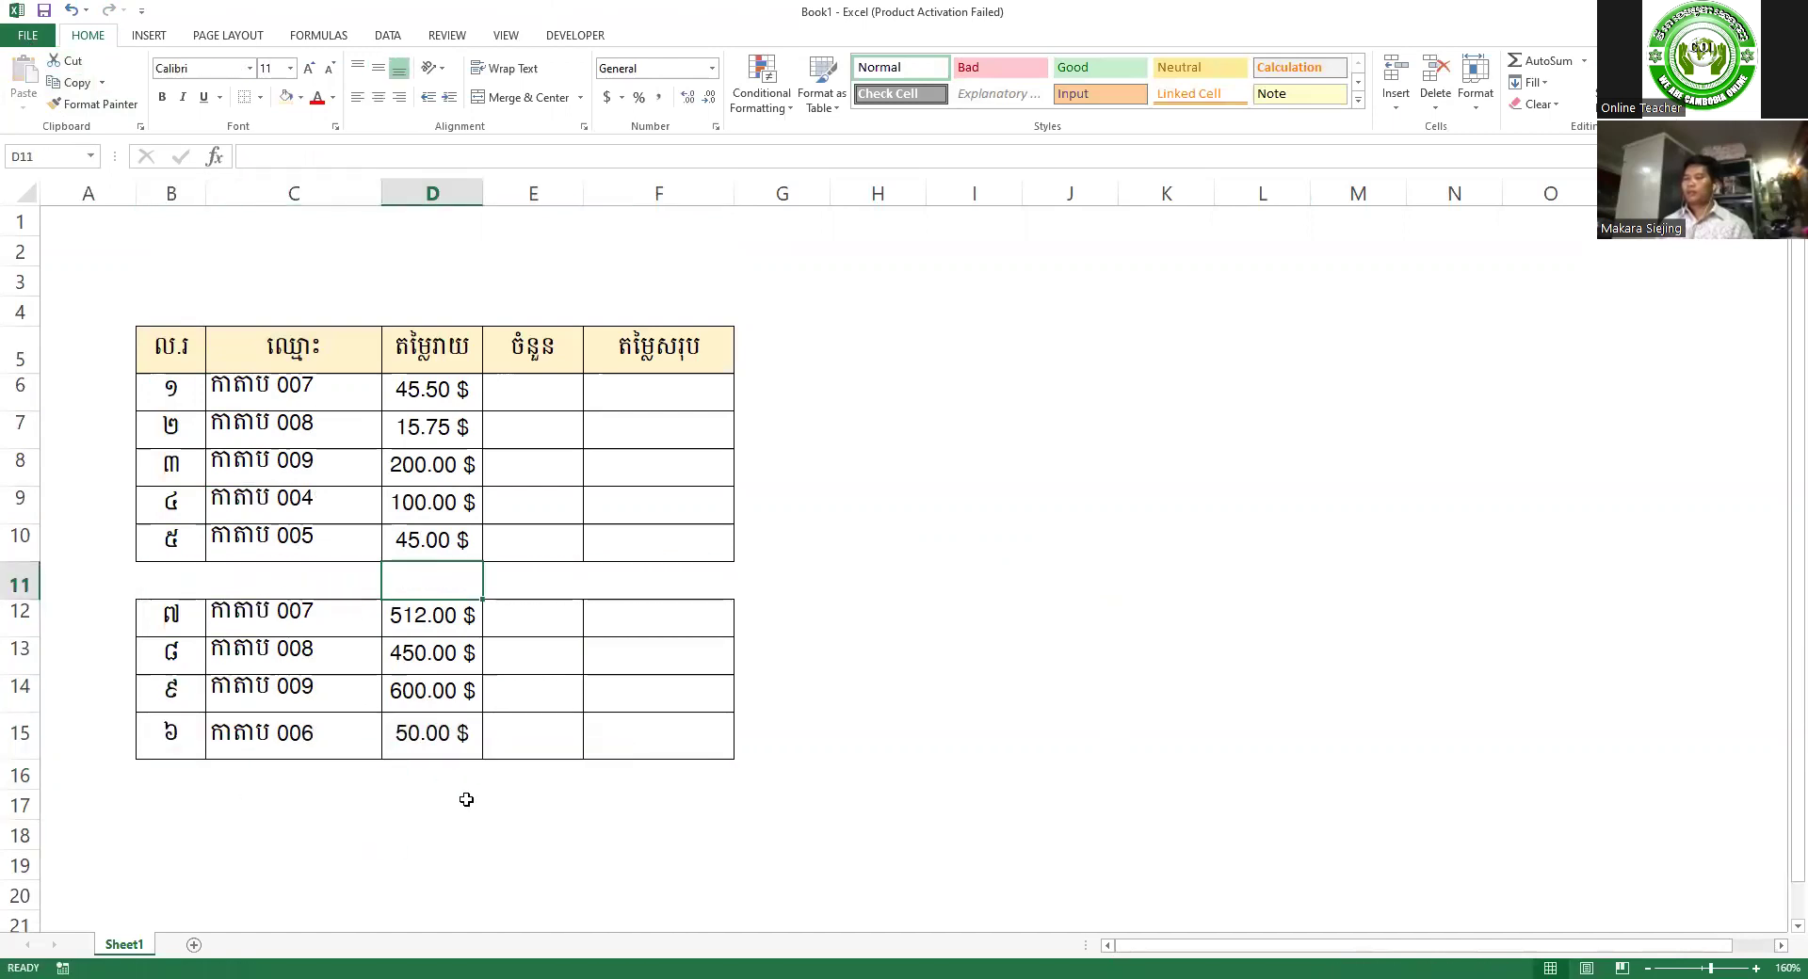
pyautogui.click(970, 653)
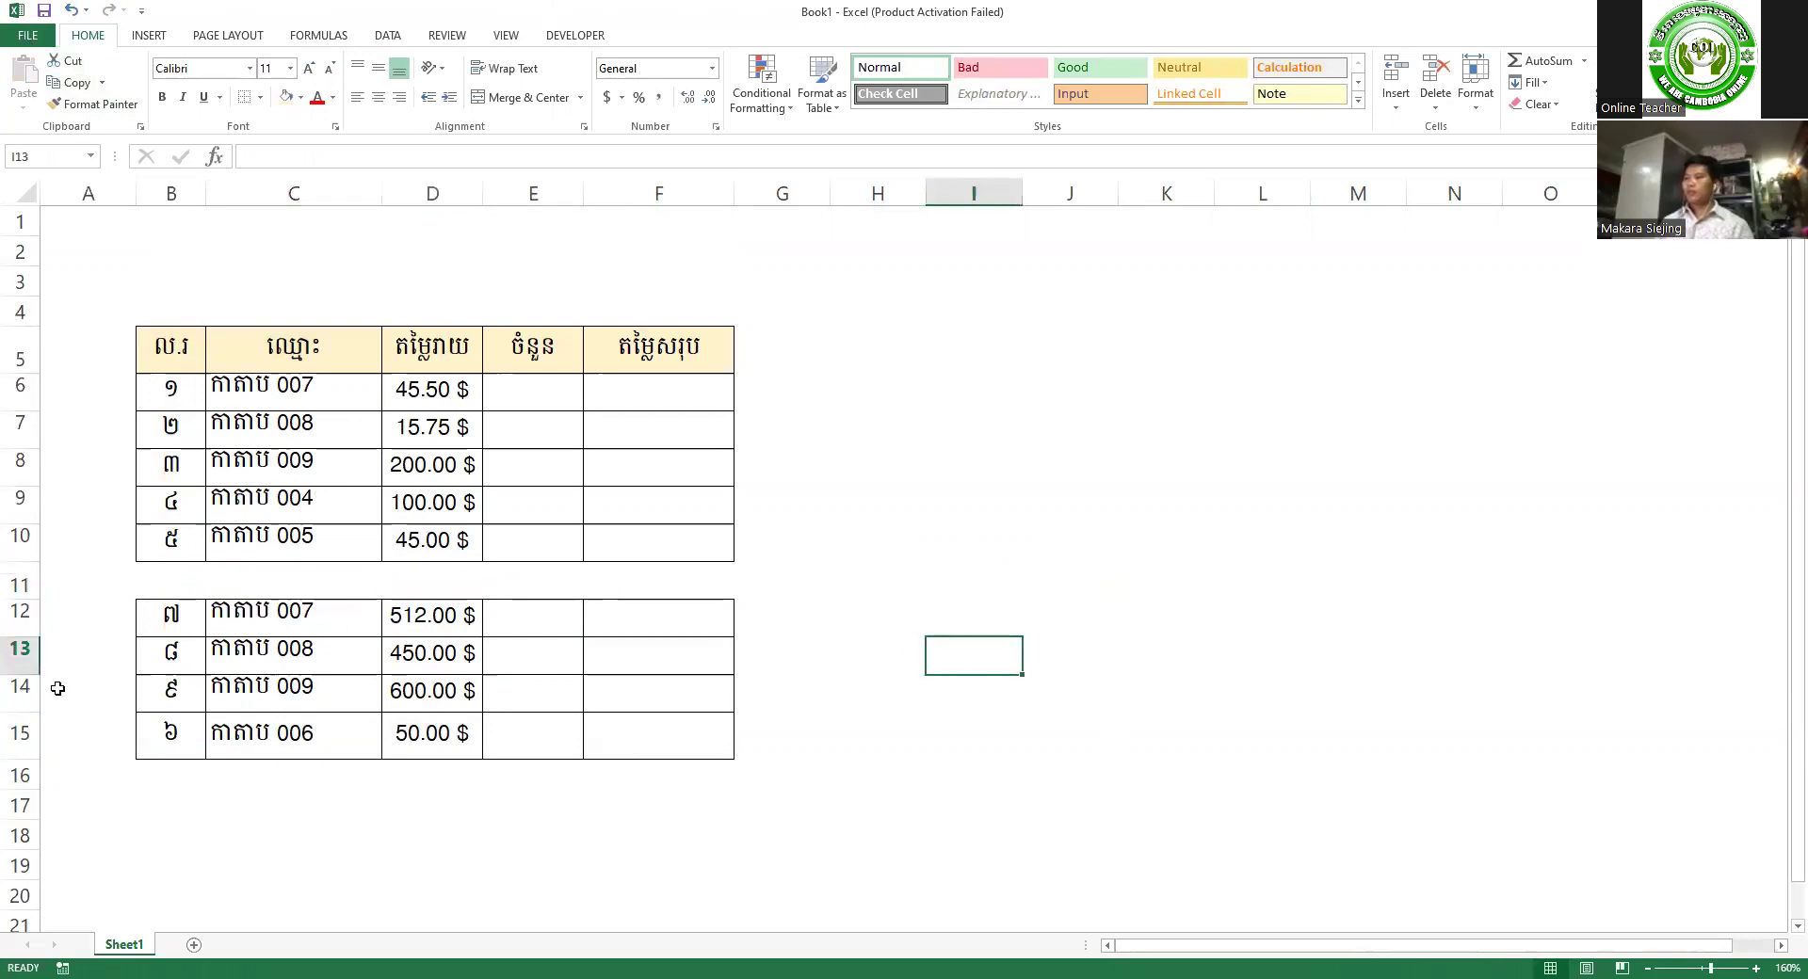
pyautogui.moveTo(148, 615); pyautogui.dragTo(723, 750)
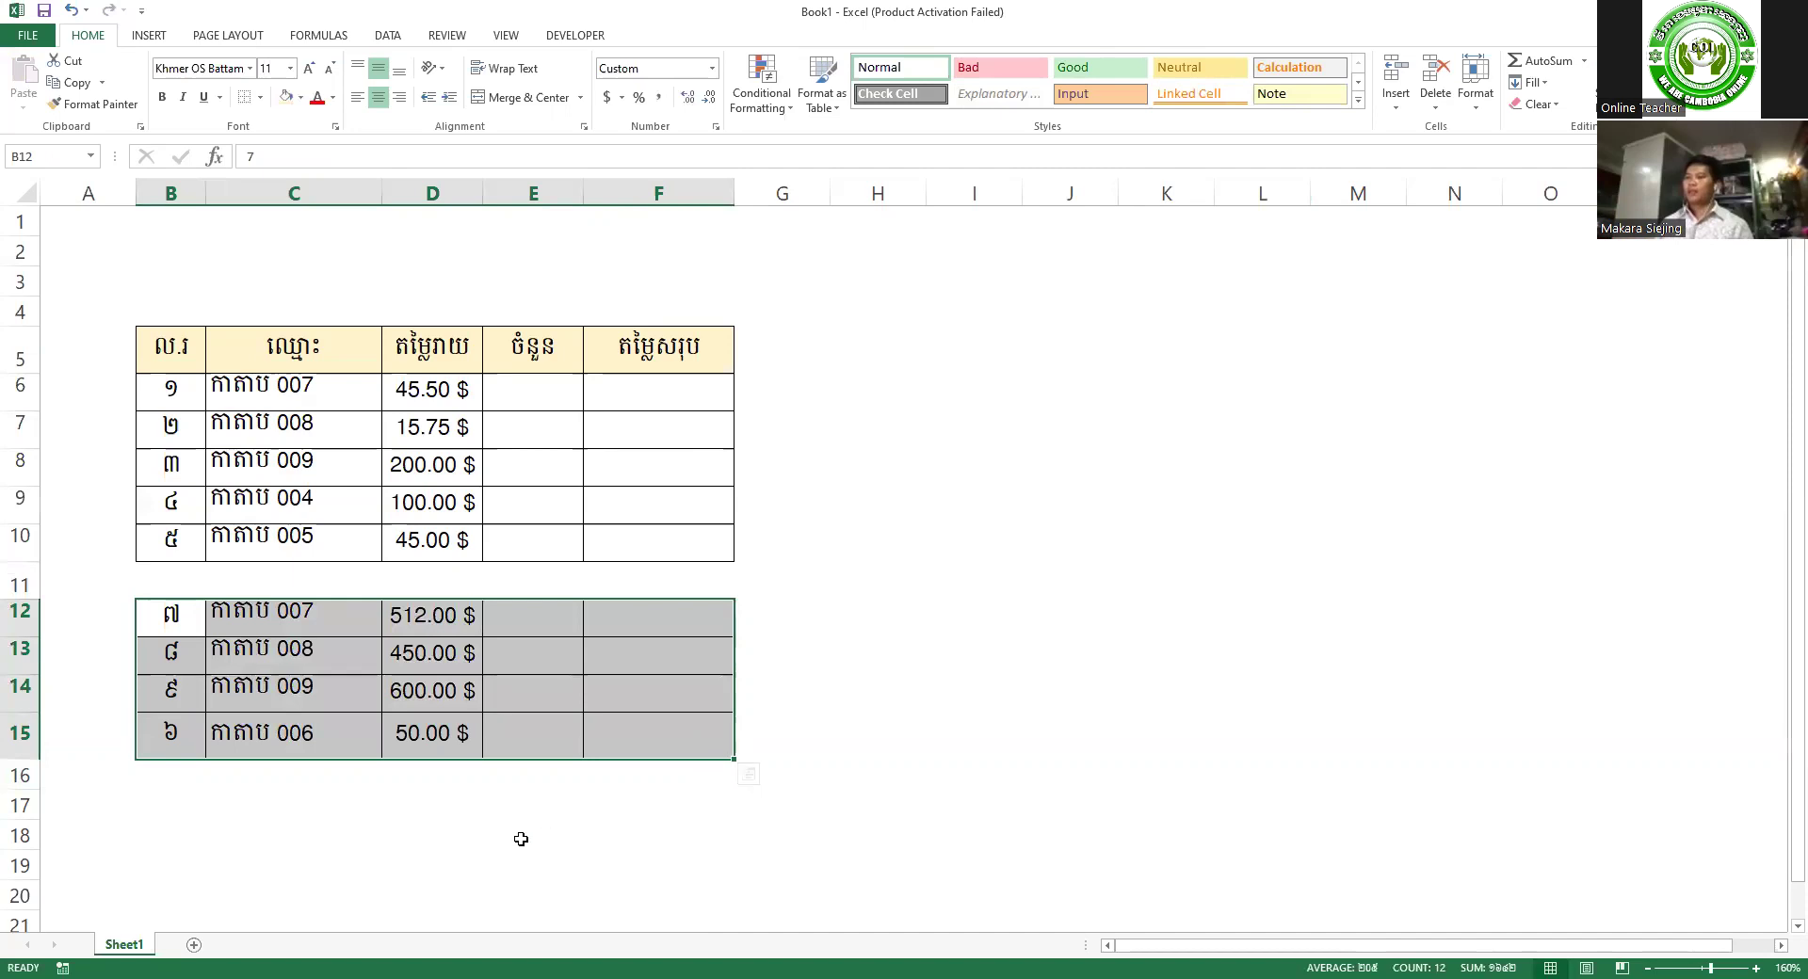
pyautogui.hotkey('ctrl', 'c')
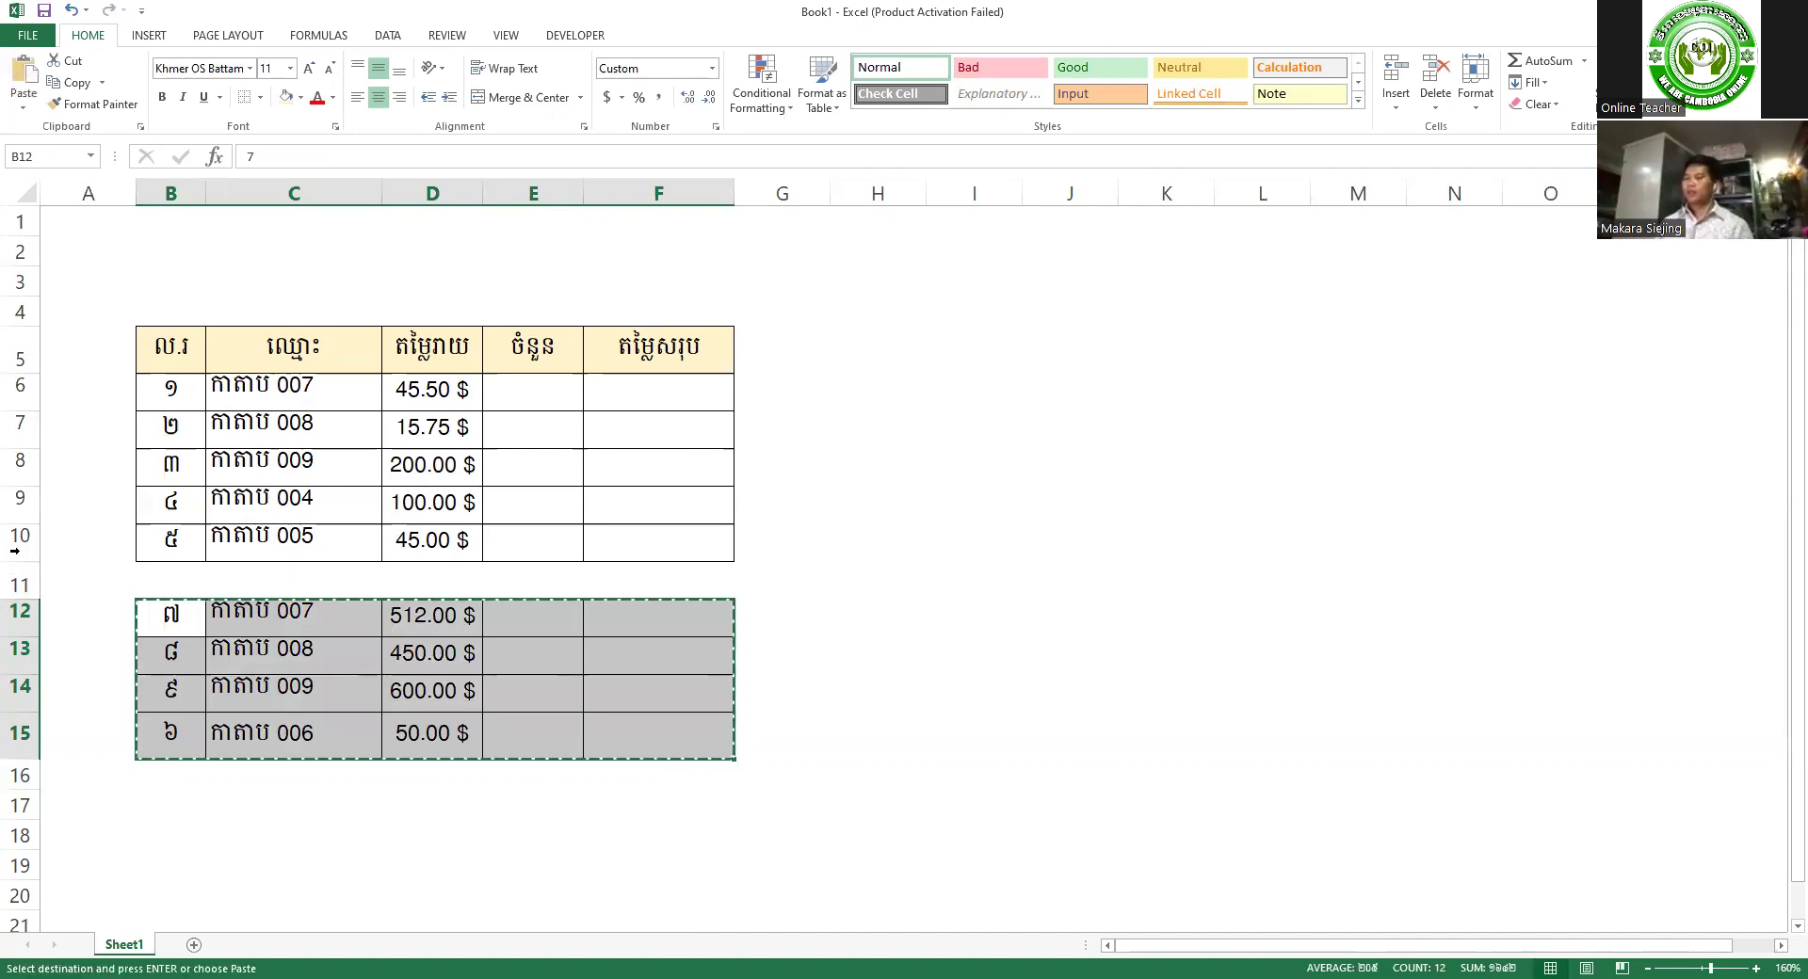
pyautogui.click(159, 581)
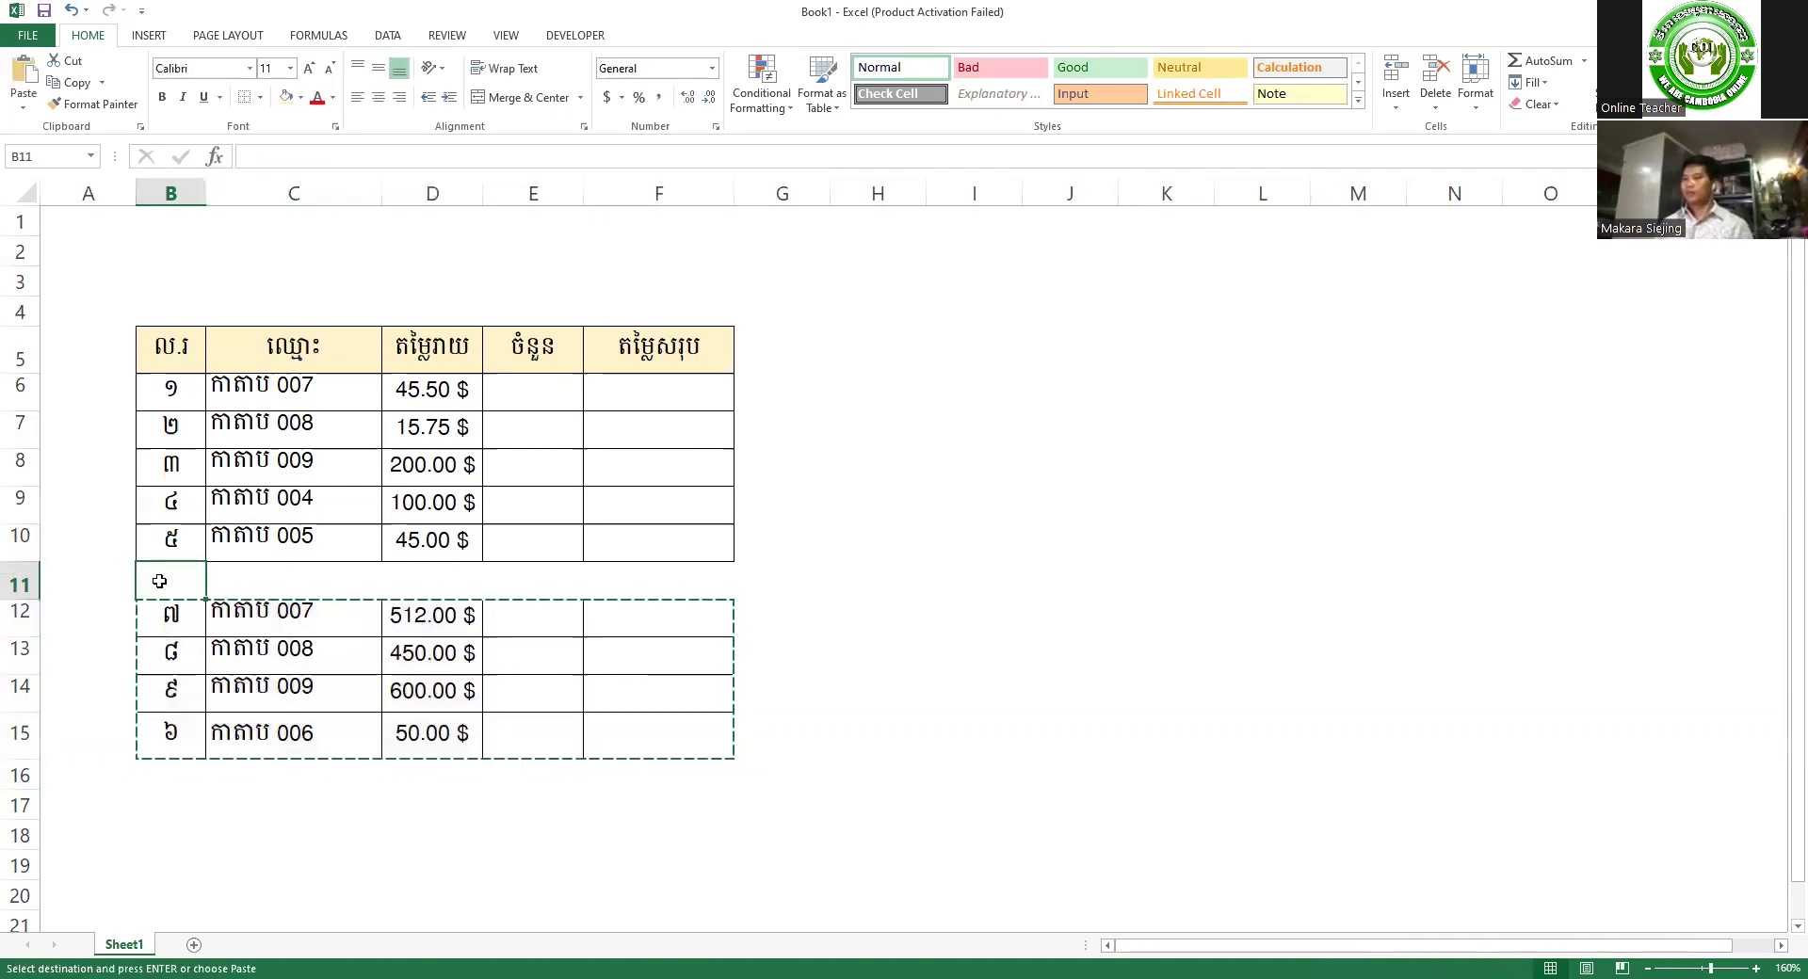
pyautogui.hotkey('ctrl', 'v')
pyautogui.click(864, 643)
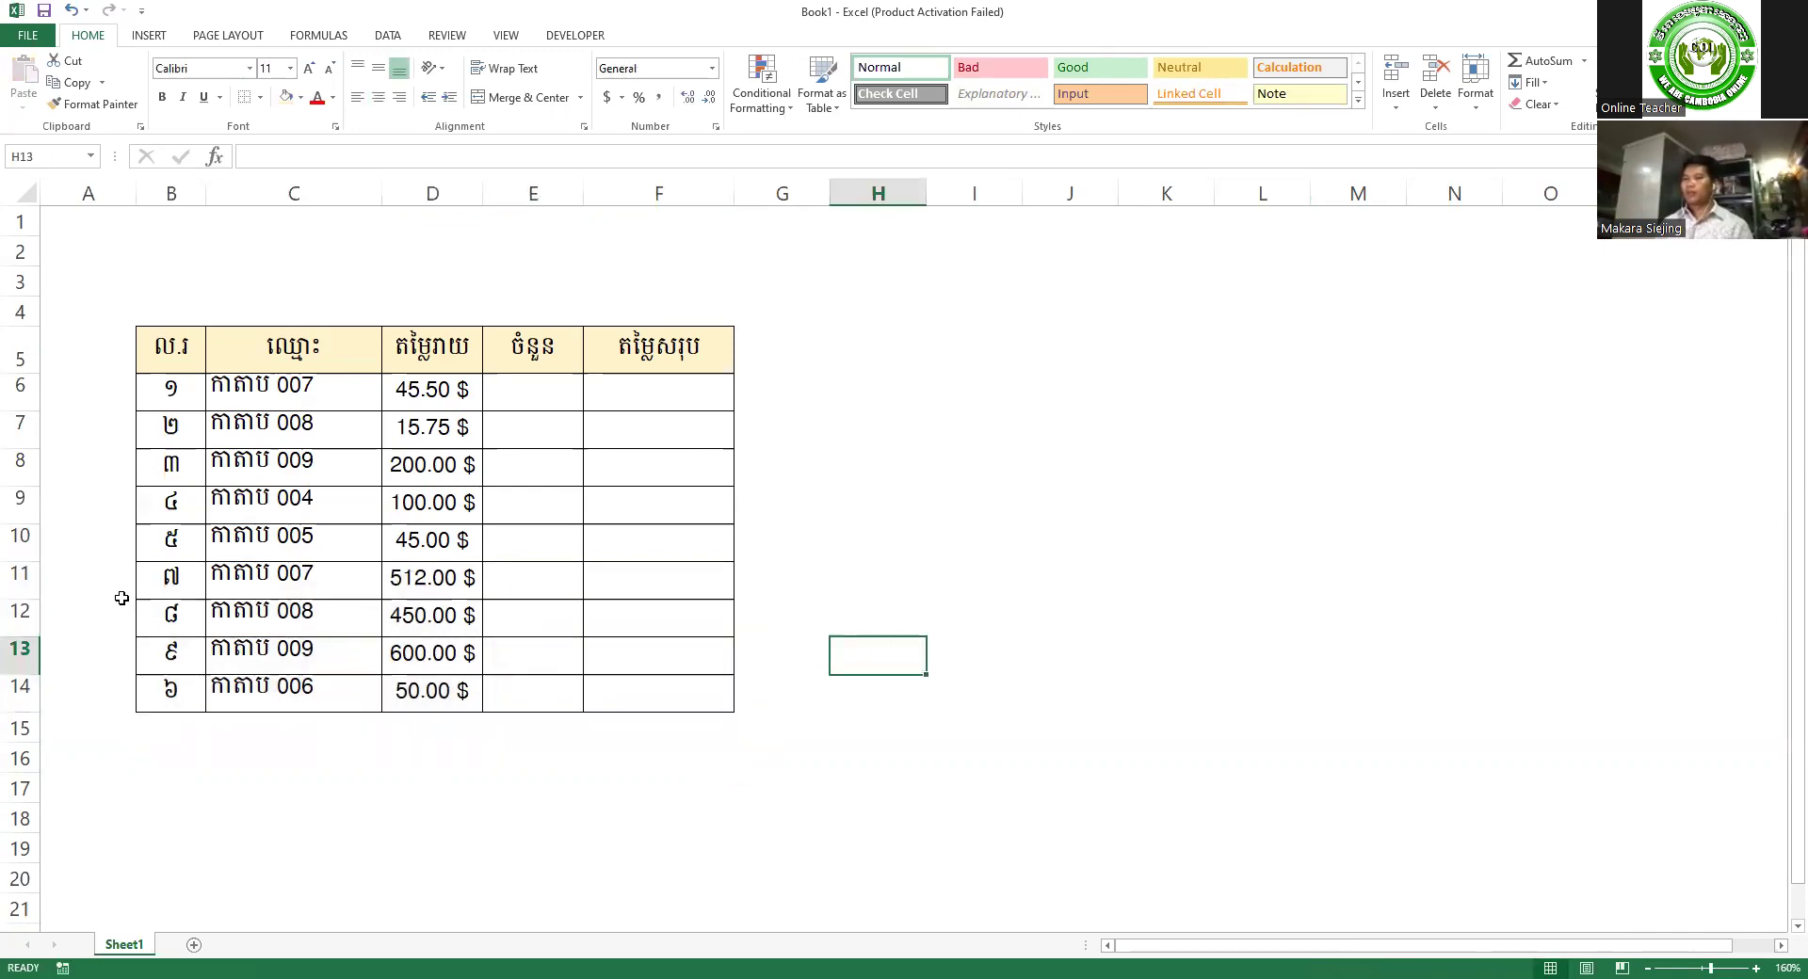
# - Cut the 004 and 005 rows (B9:F10) and paste them at B15 beneath the table
pyautogui.moveTo(146, 504)
pyautogui.mouseDown()
pyautogui.moveTo(649, 562)
pyautogui.moveTo(711, 551)
pyautogui.moveTo(688, 547)
pyautogui.mouseUp()
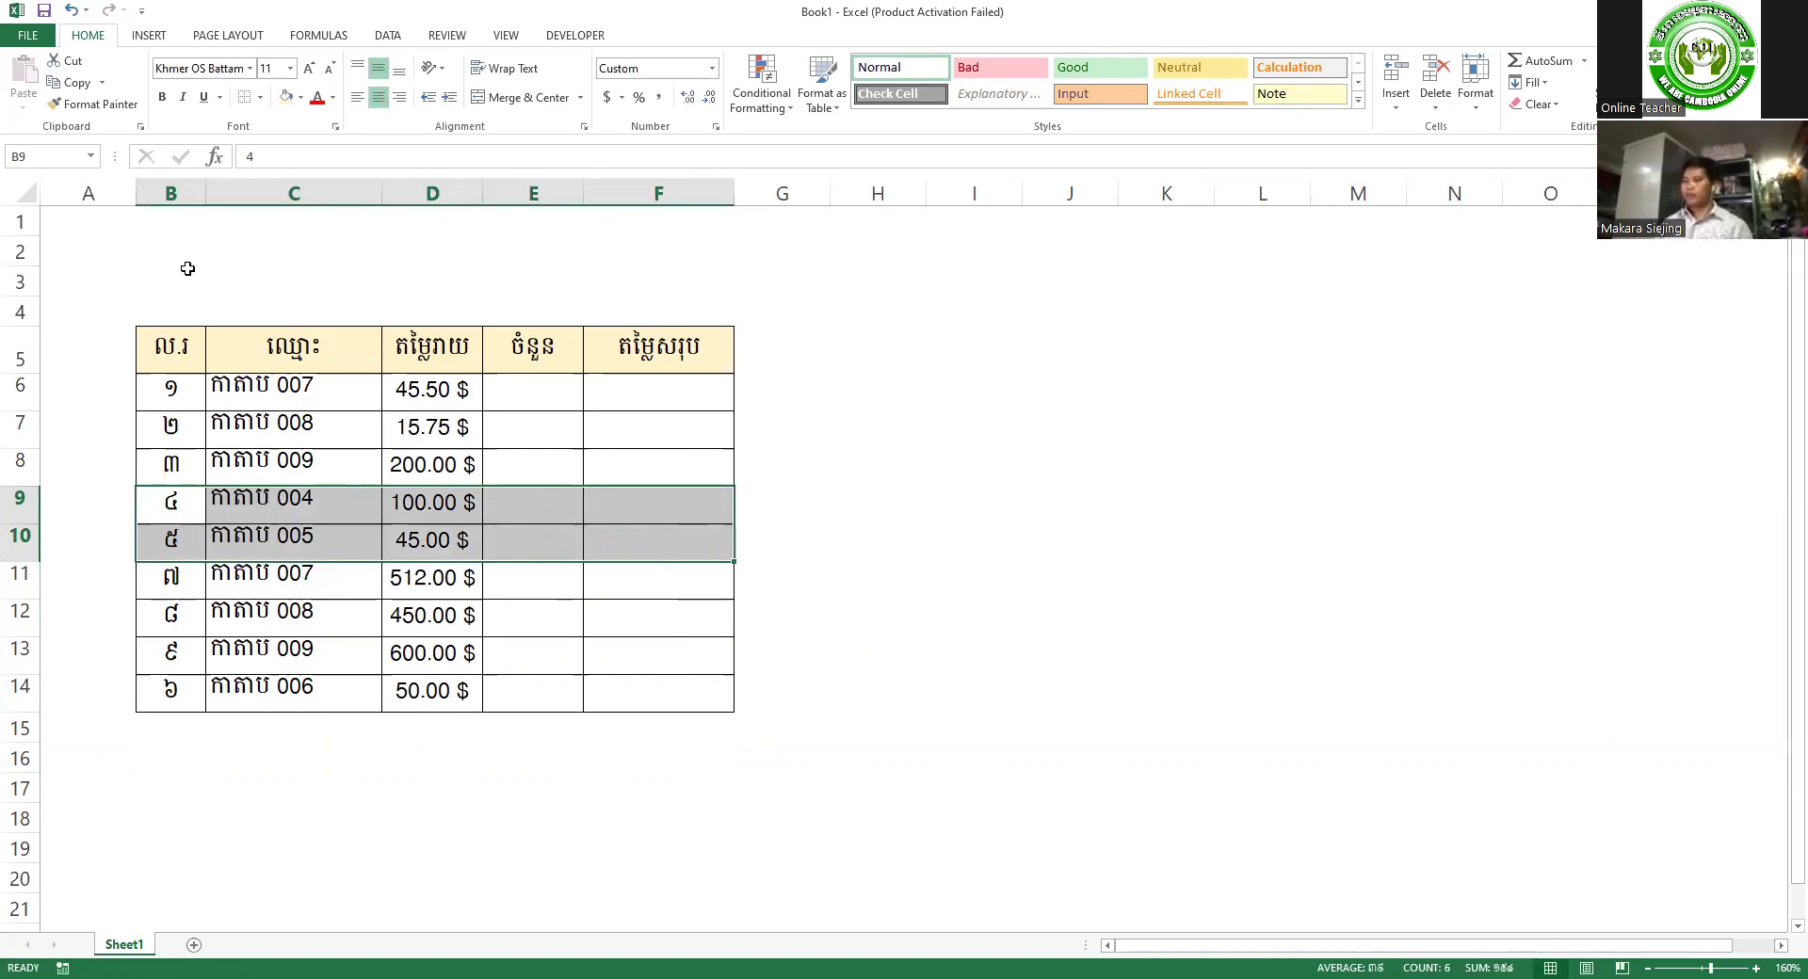
pyautogui.click(73, 64)
pyautogui.click(142, 727)
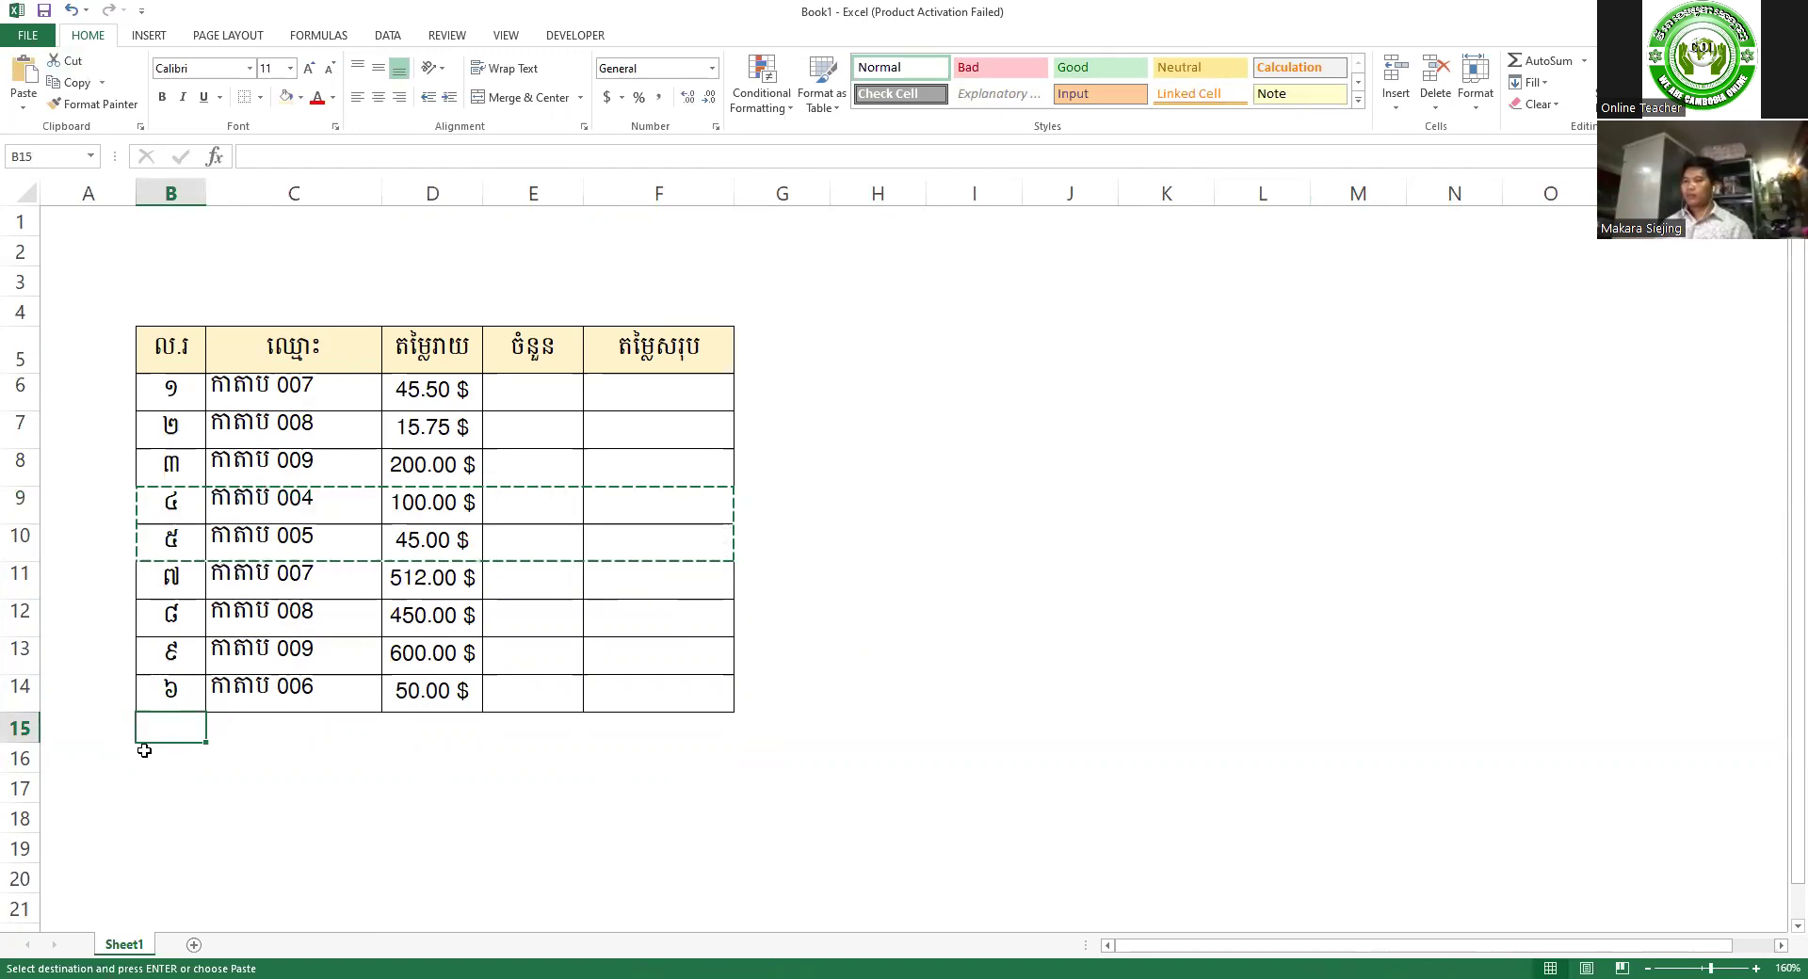
pyautogui.press('Return')
pyautogui.click(750, 618)
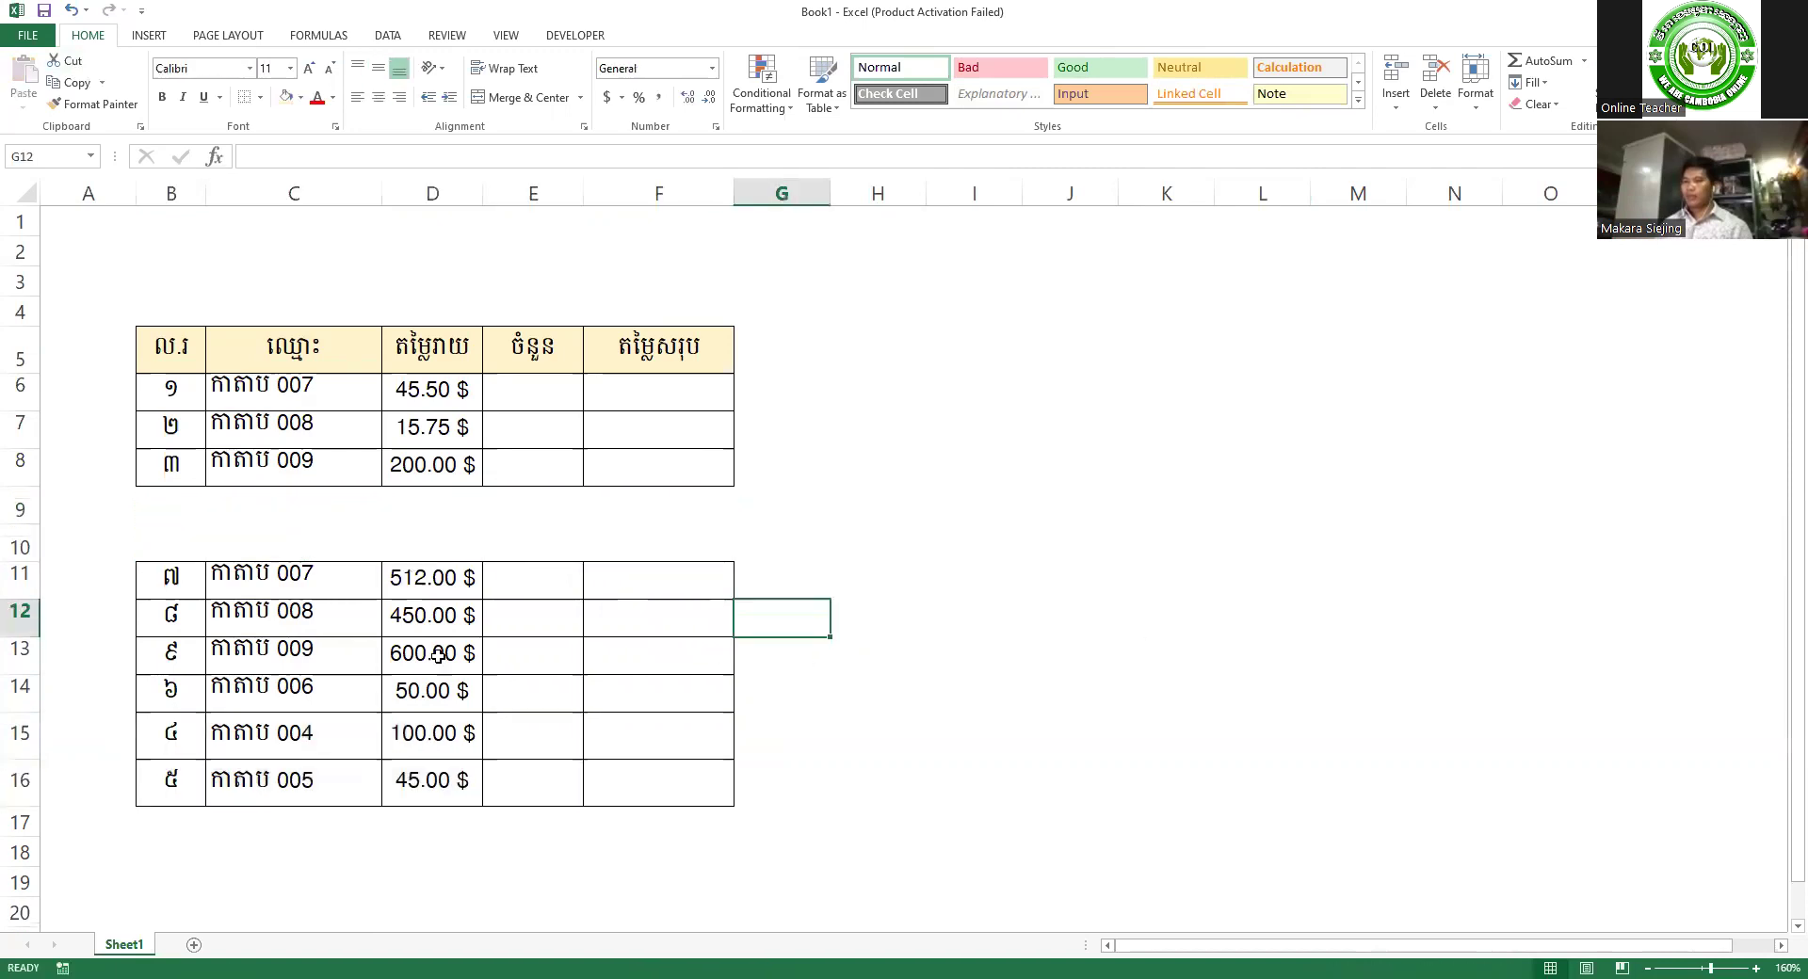
# - Move block B11:F16 up to B9 so the table has no empty rows
pyautogui.click(172, 579)
pyautogui.moveTo(214, 610); pyautogui.dragTo(652, 796)
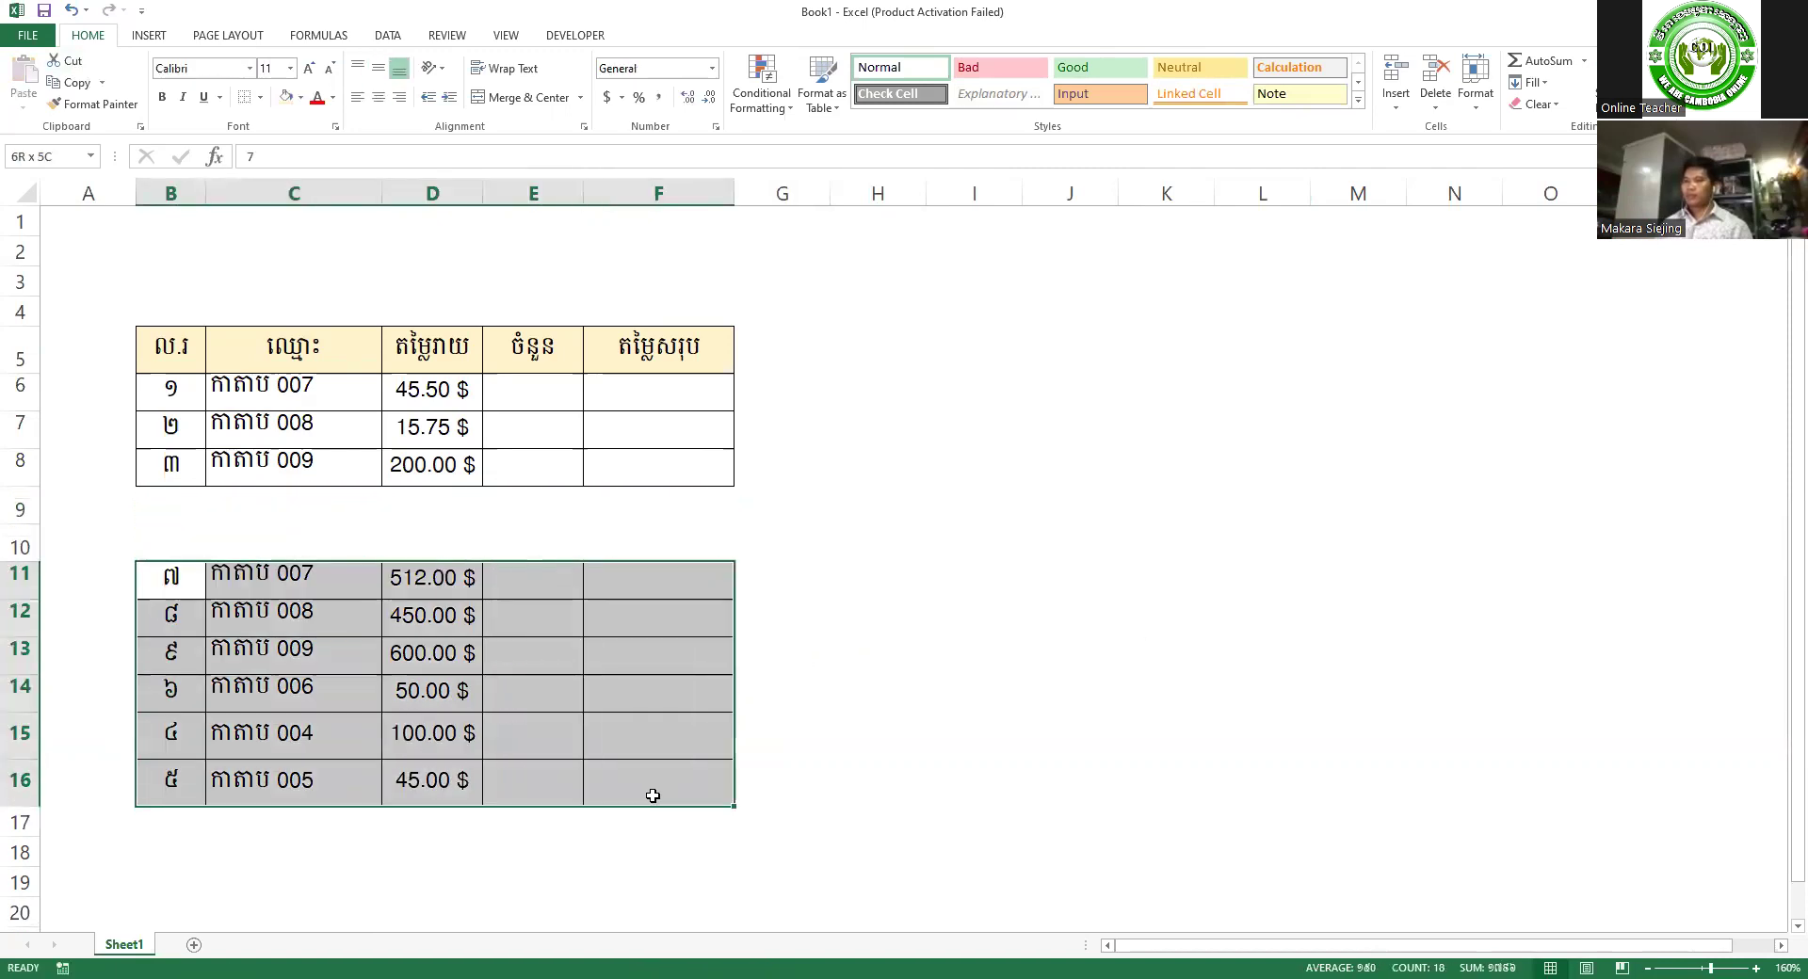
pyautogui.hotkey('ctrl', 'x')
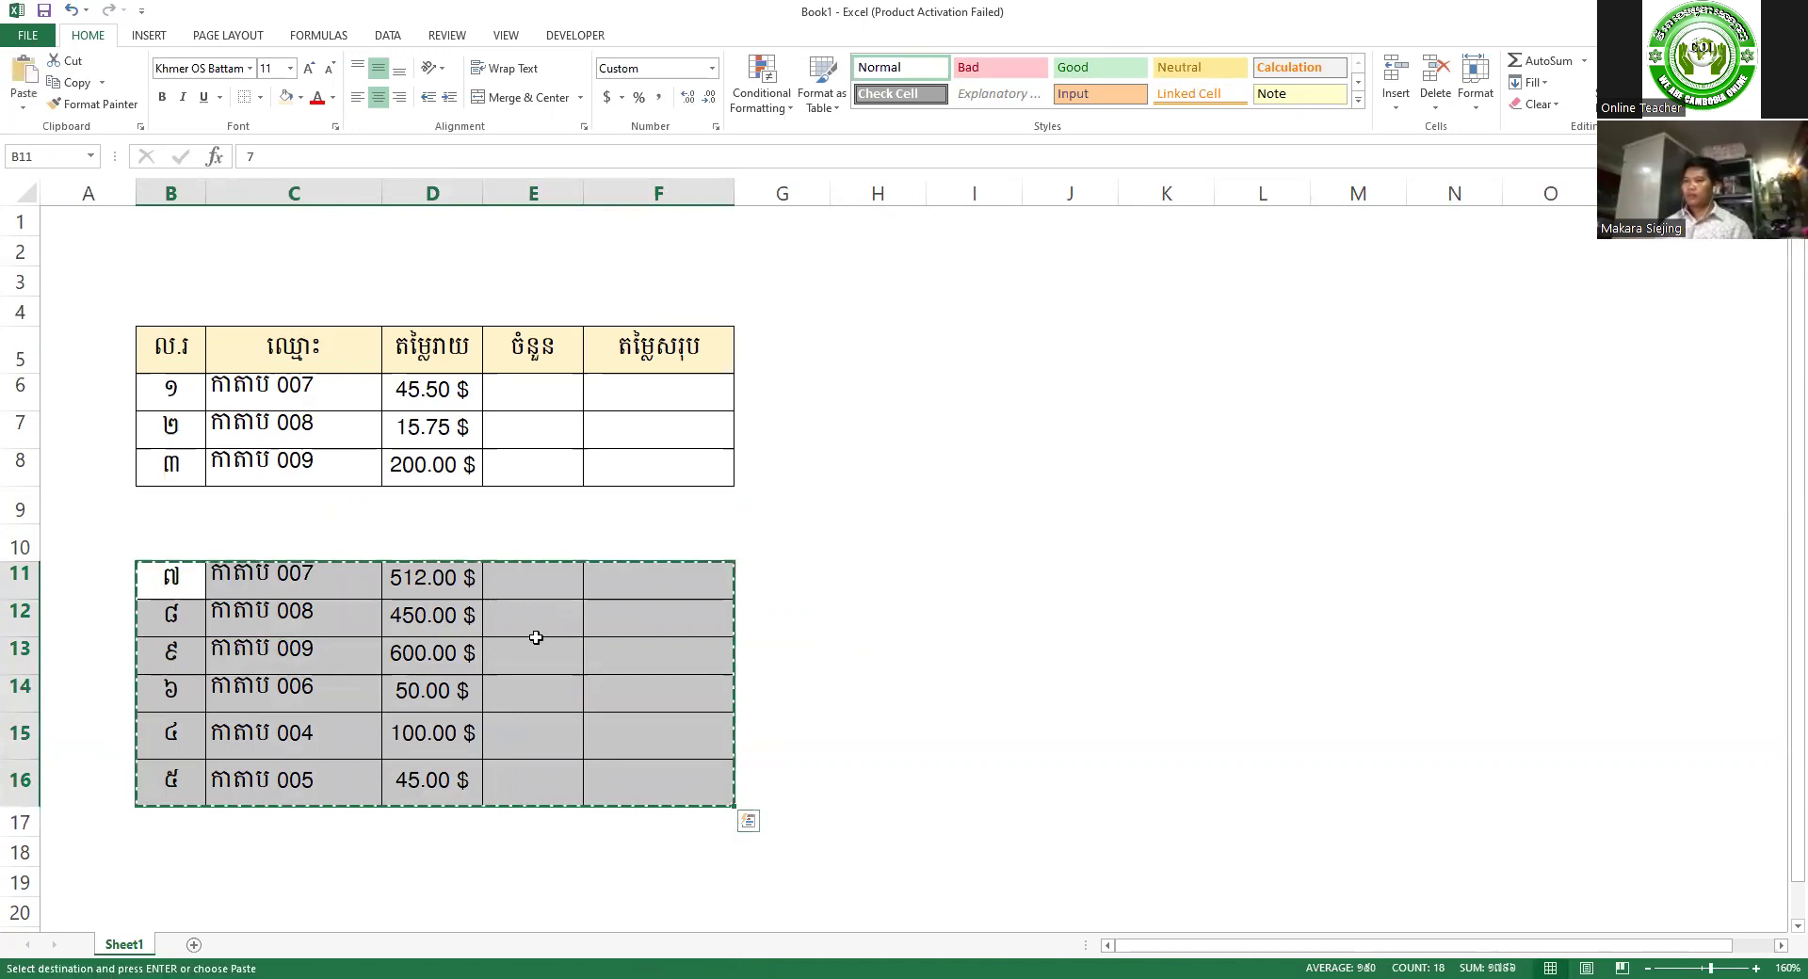
pyautogui.click(154, 497)
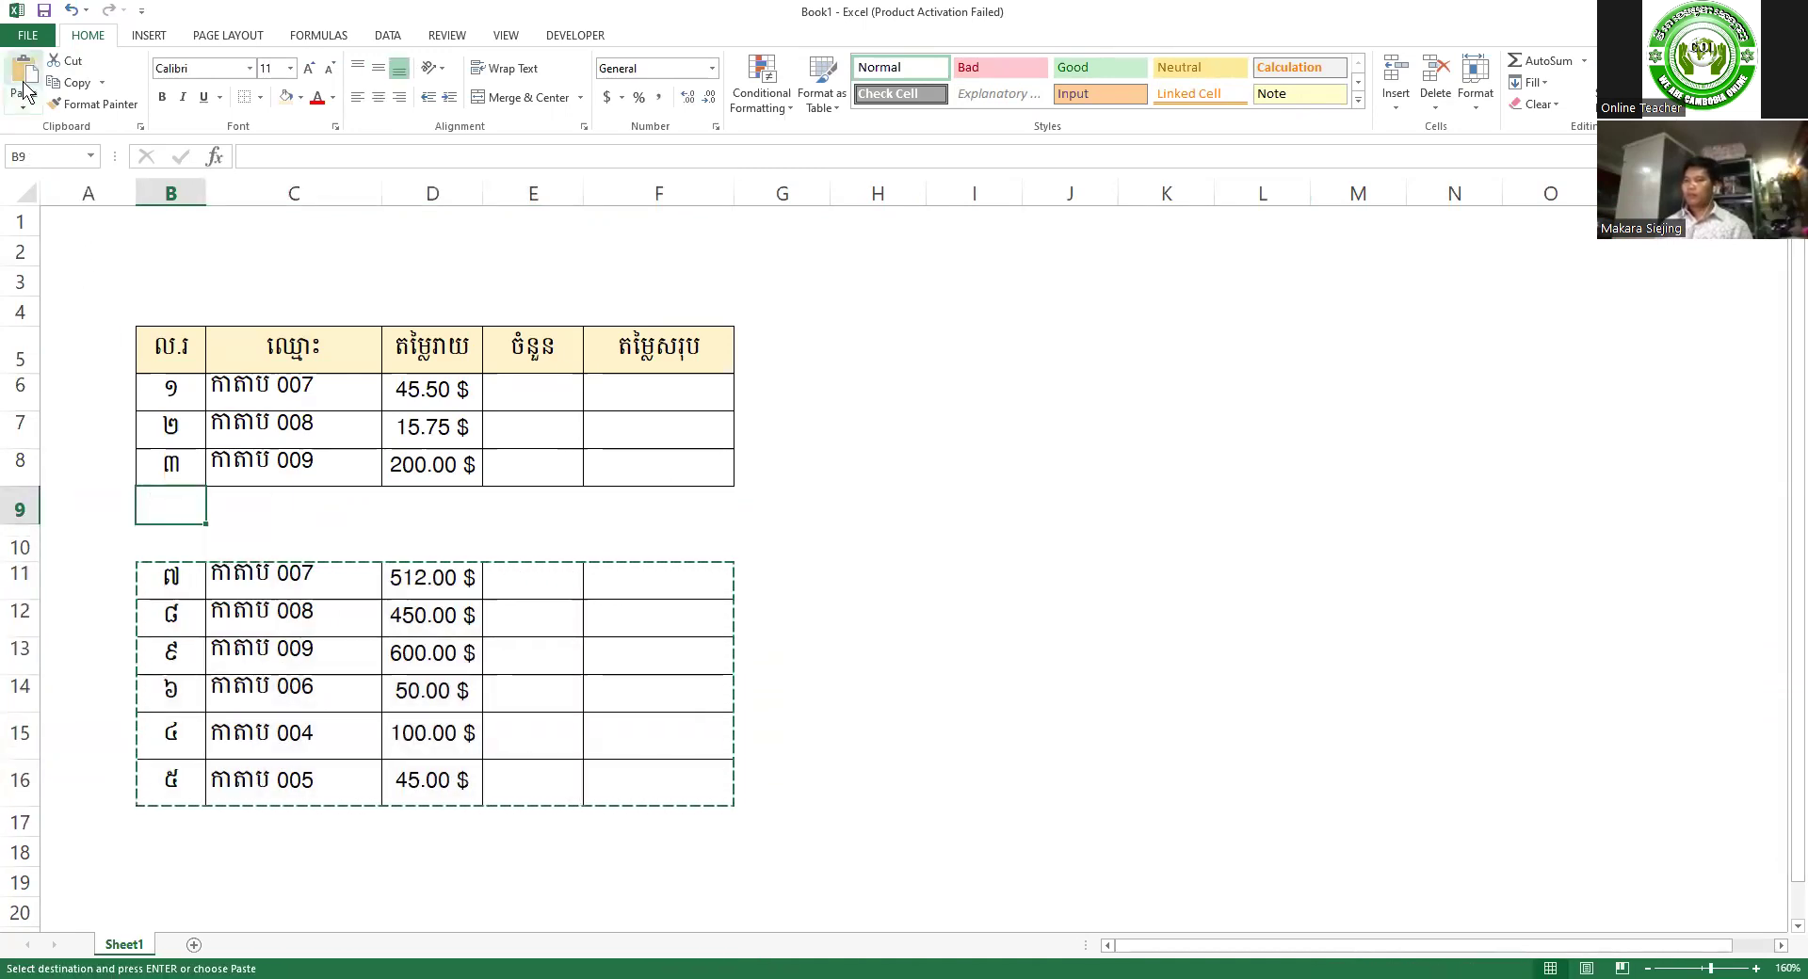
pyautogui.hotkey('ctrl', 'v')
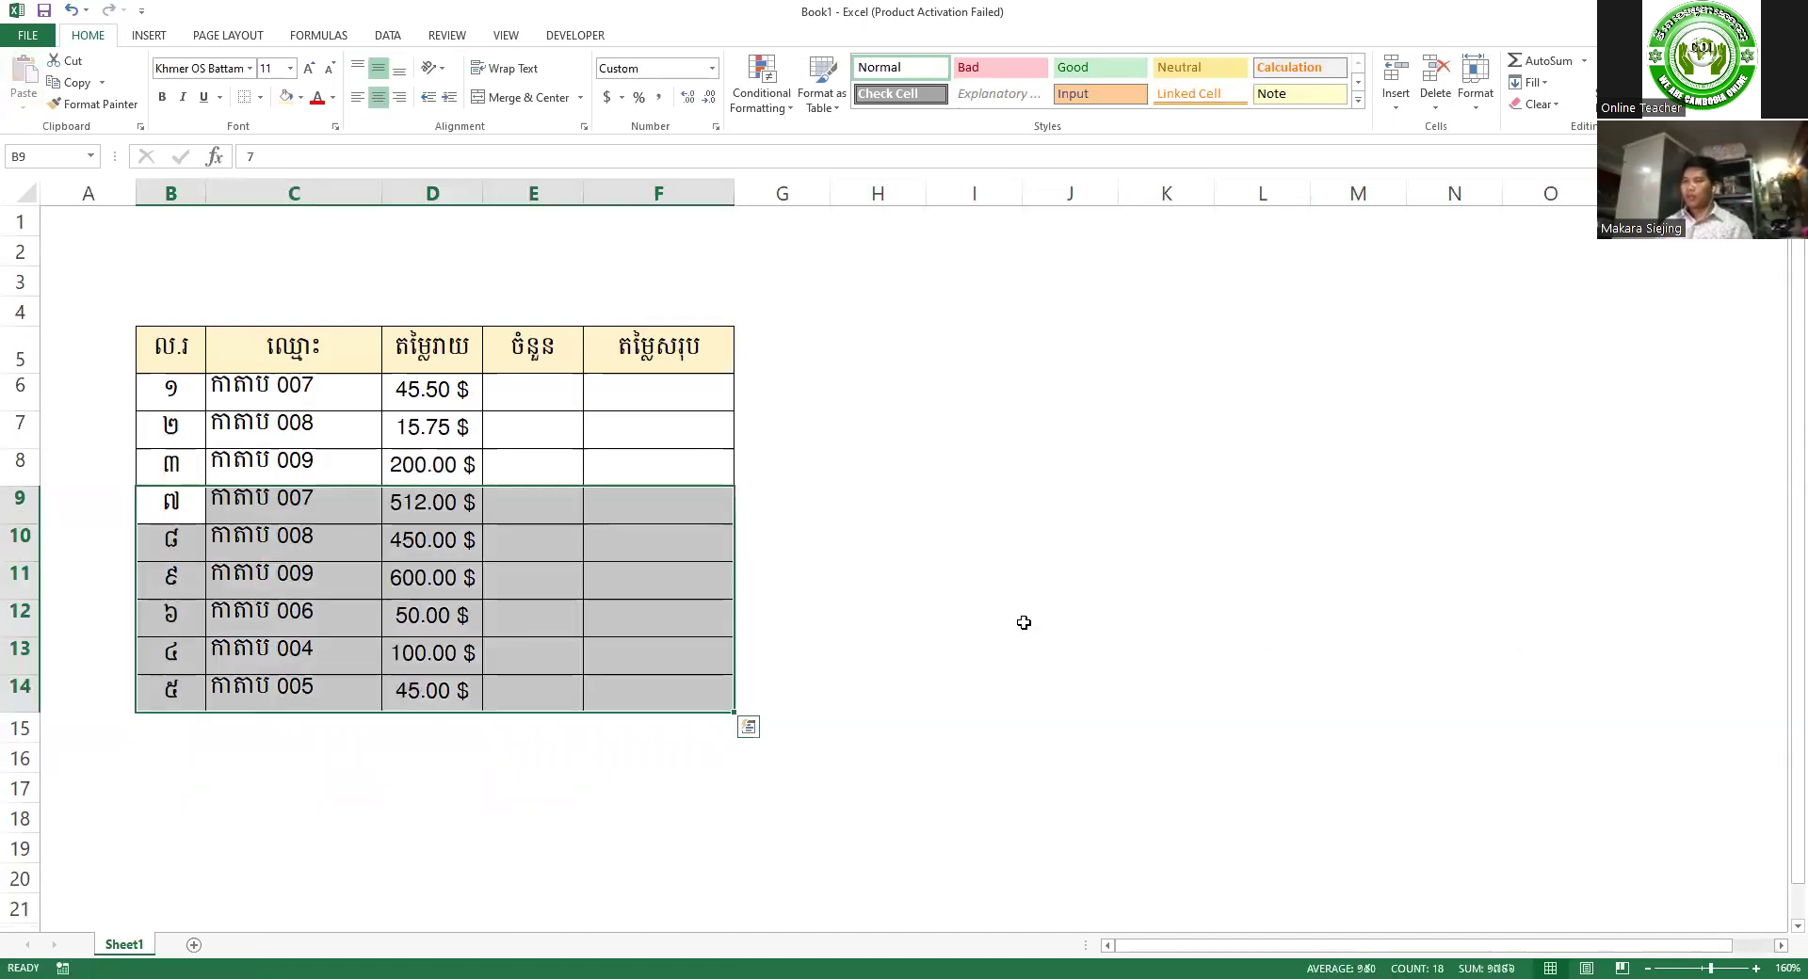
pyautogui.click(1025, 618)
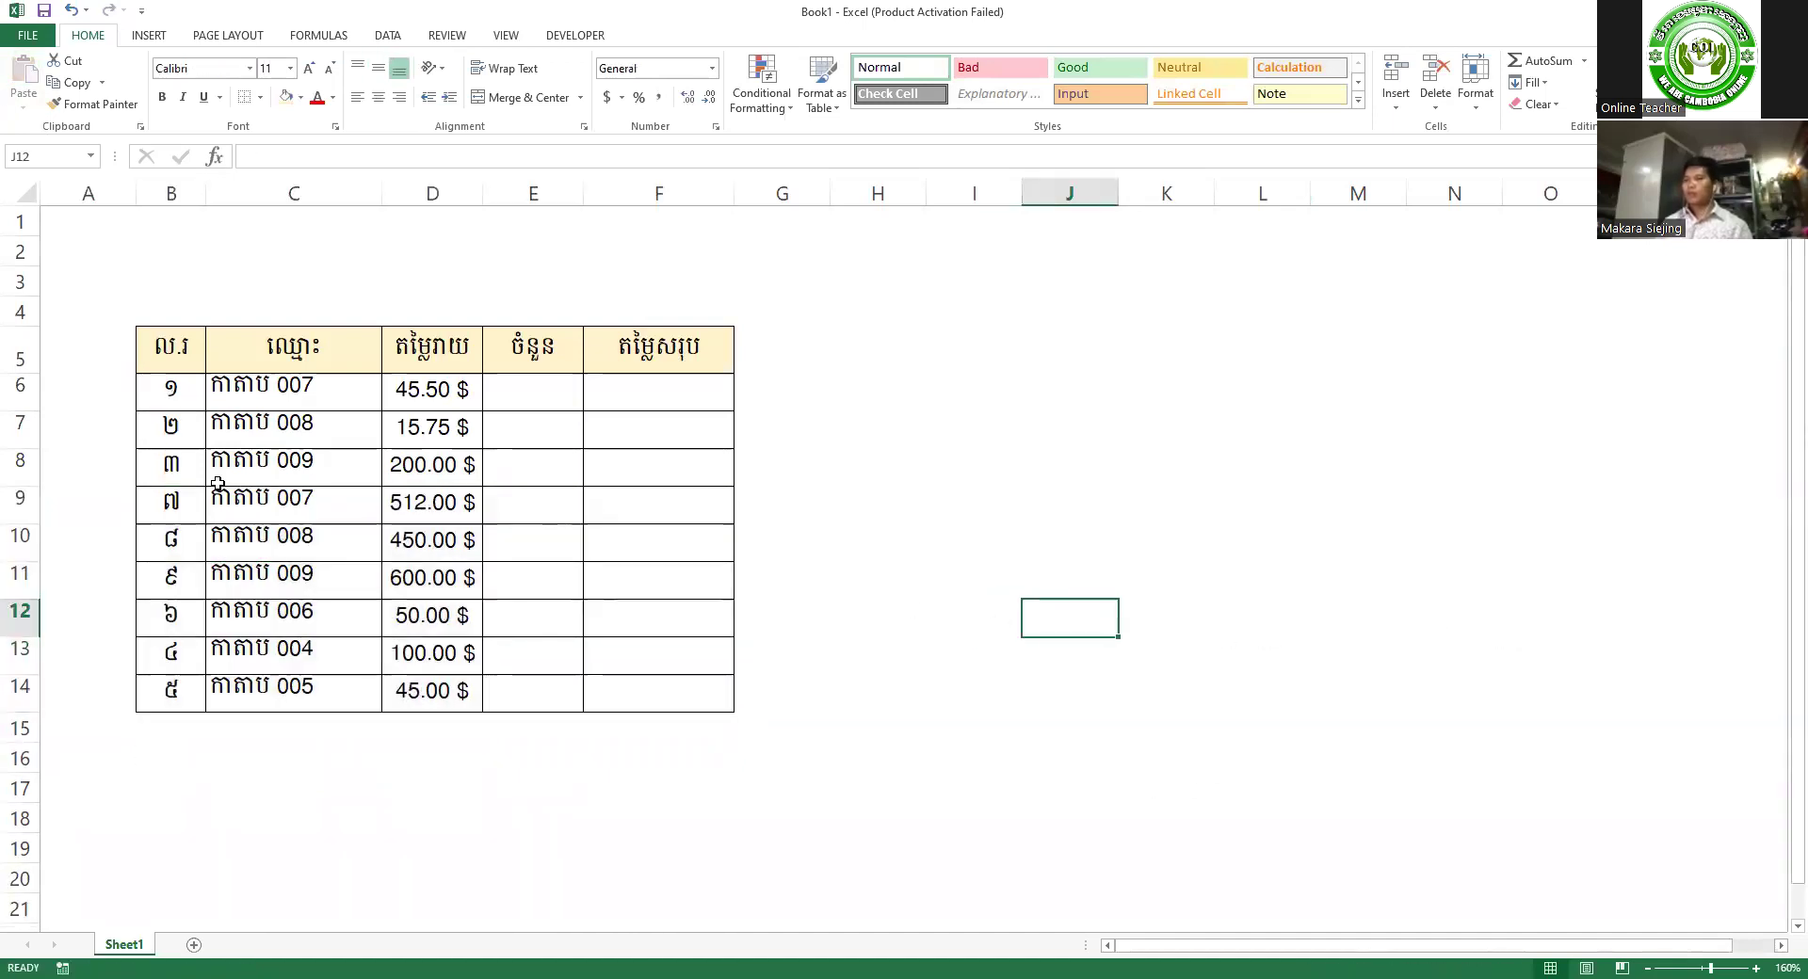
# - Fill column B down from B6:B7 to B14 with the series ១ through ៩
pyautogui.moveTo(162, 389); pyautogui.dragTo(177, 692)
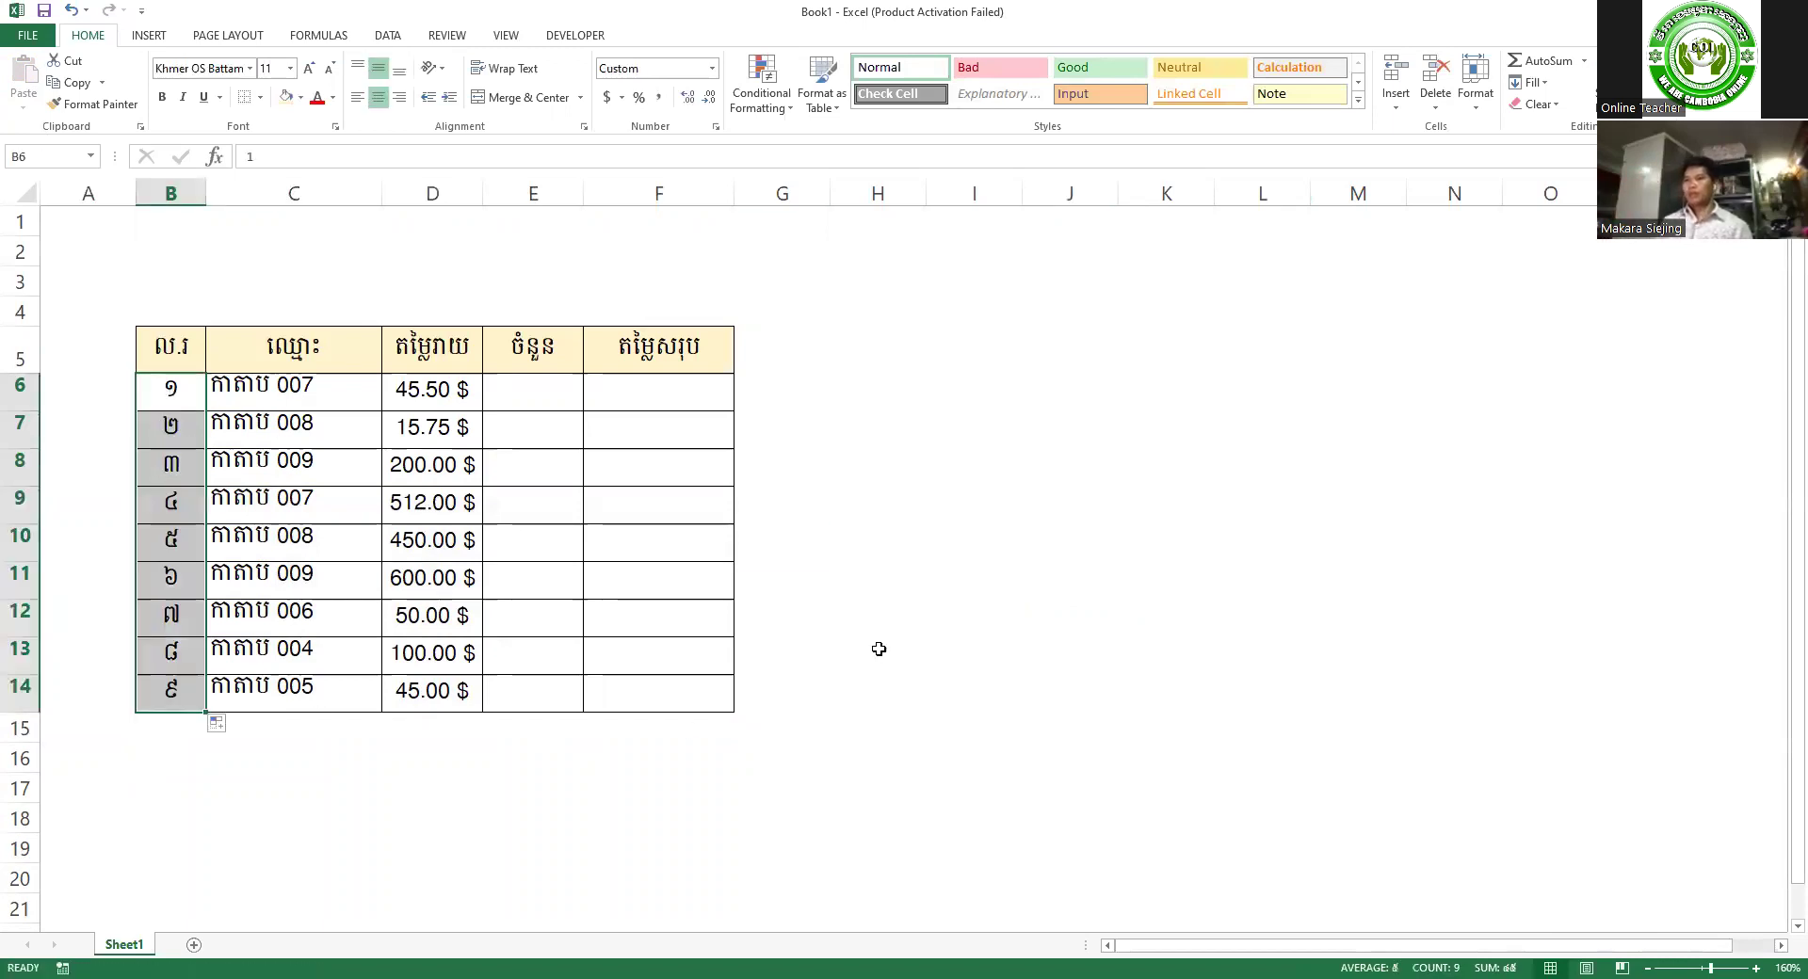
pyautogui.click(871, 648)
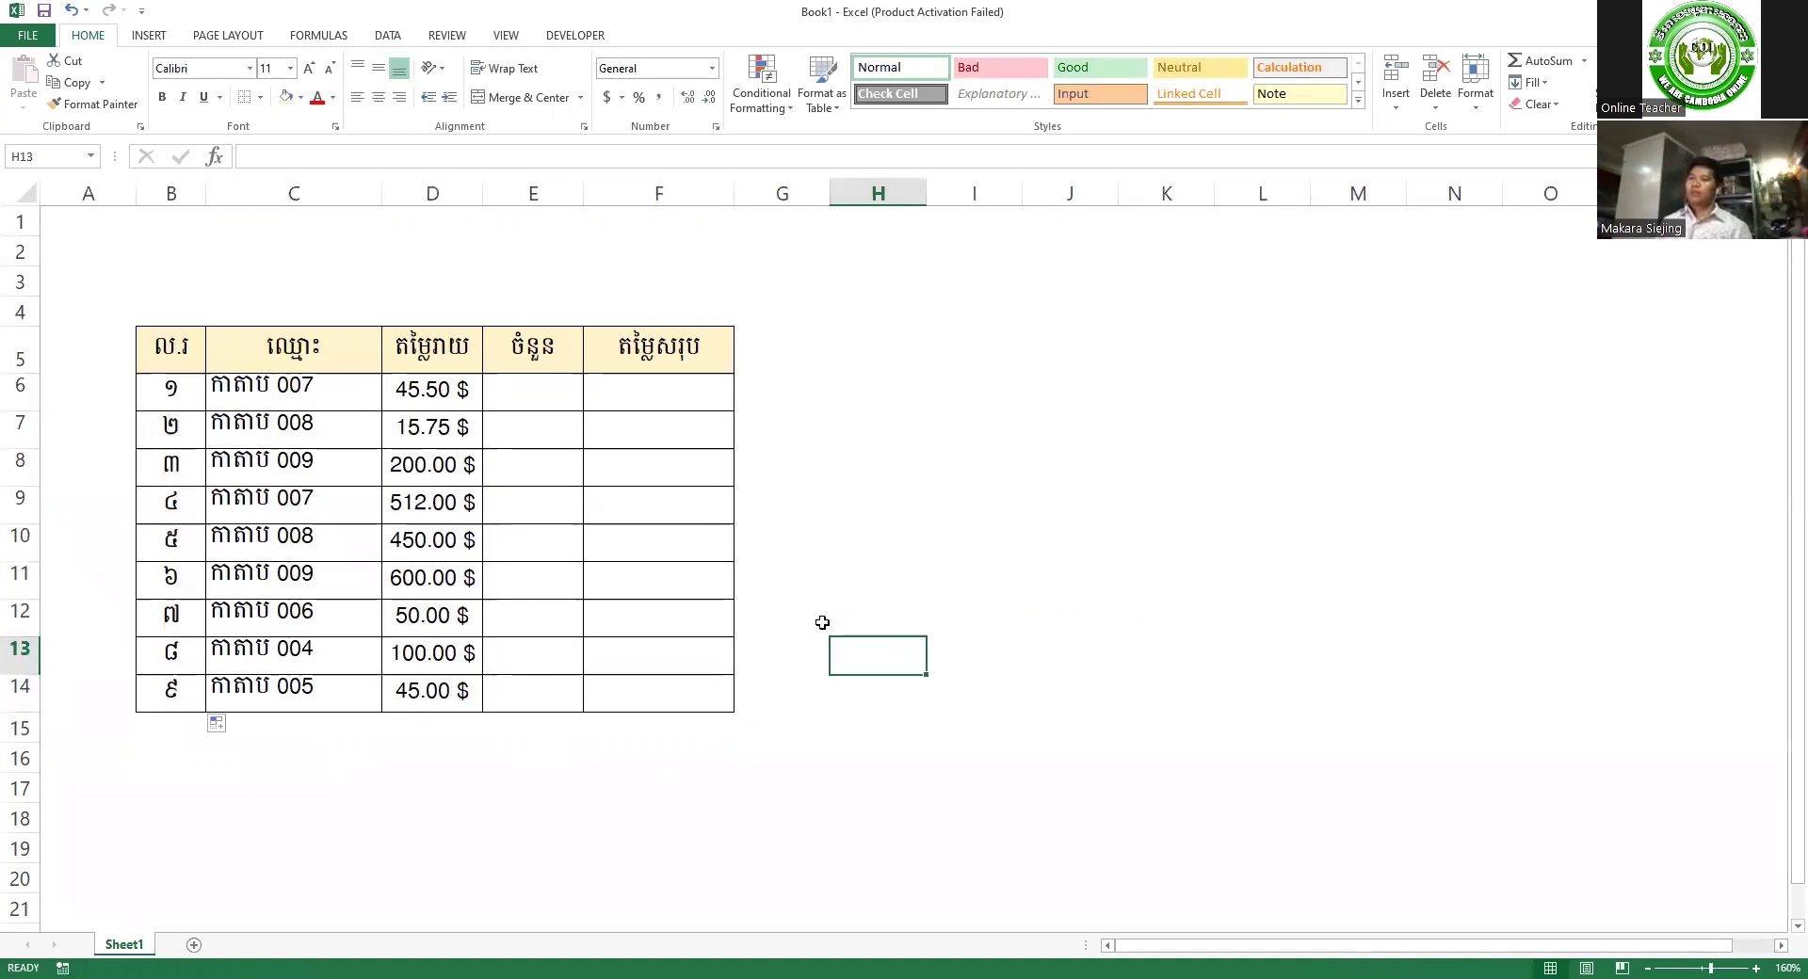
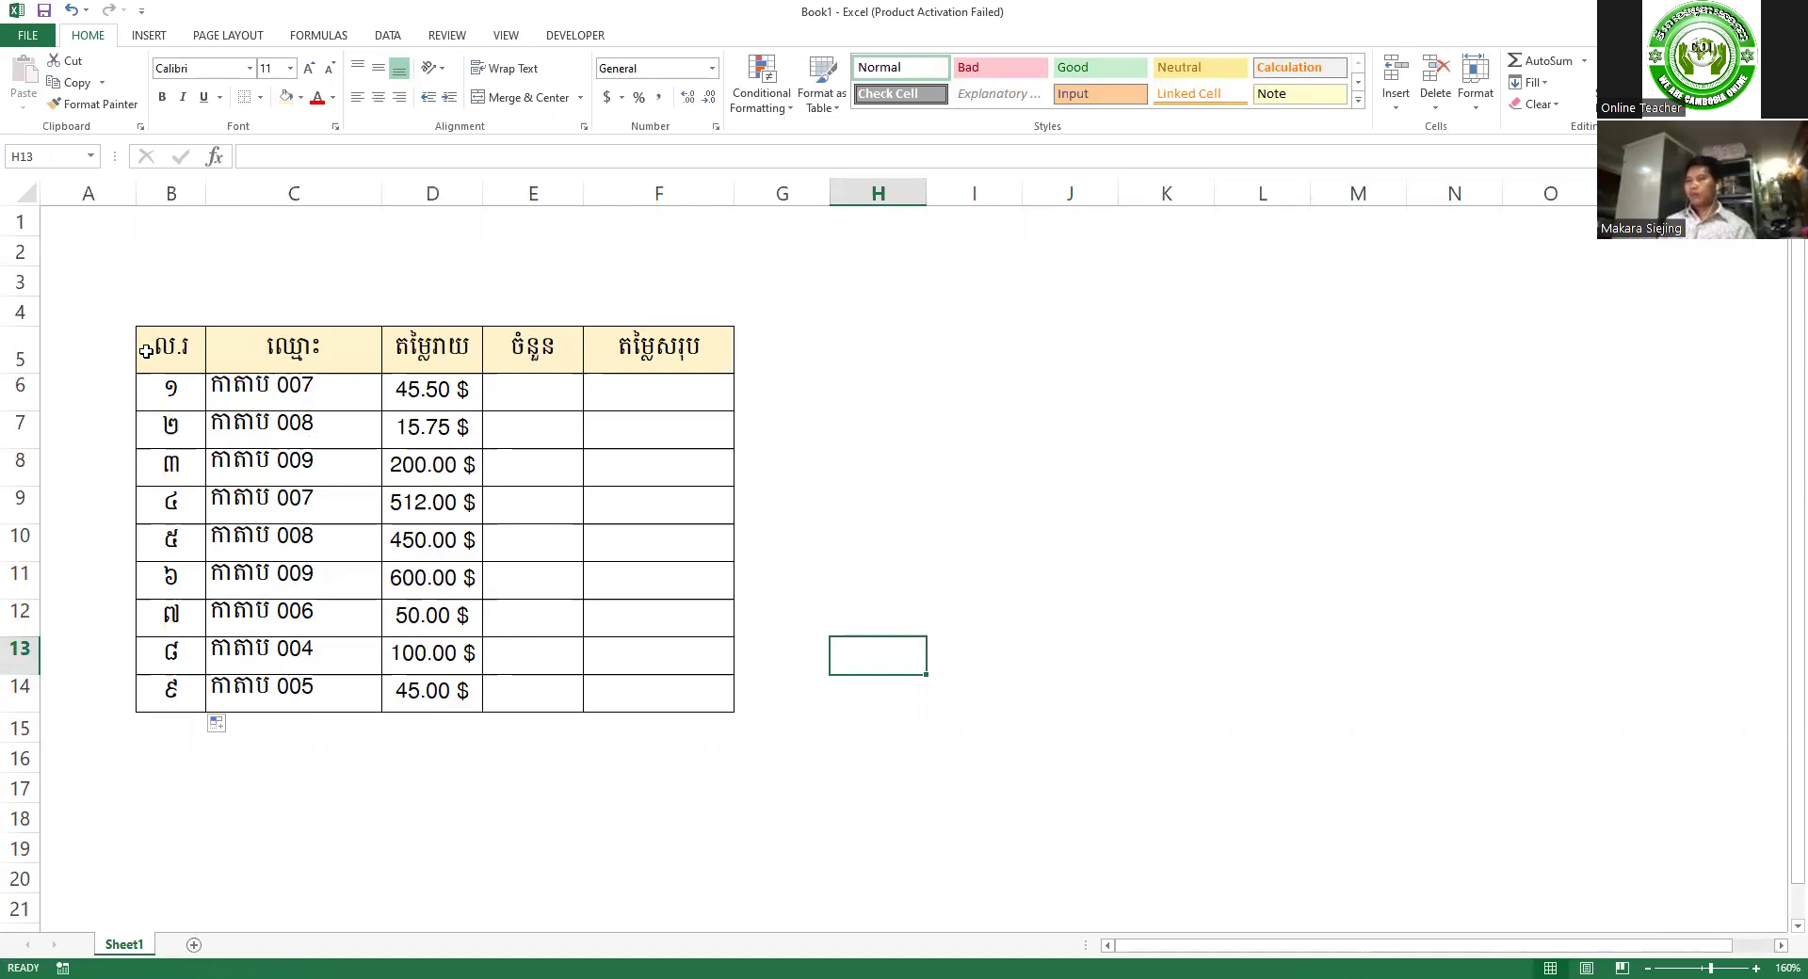
# - Make the ឈ្មោះ header in C5 red, bold and underlined
pyautogui.click(286, 350)
pyautogui.click(317, 99)
pyautogui.click(164, 98)
pyautogui.click(203, 101)
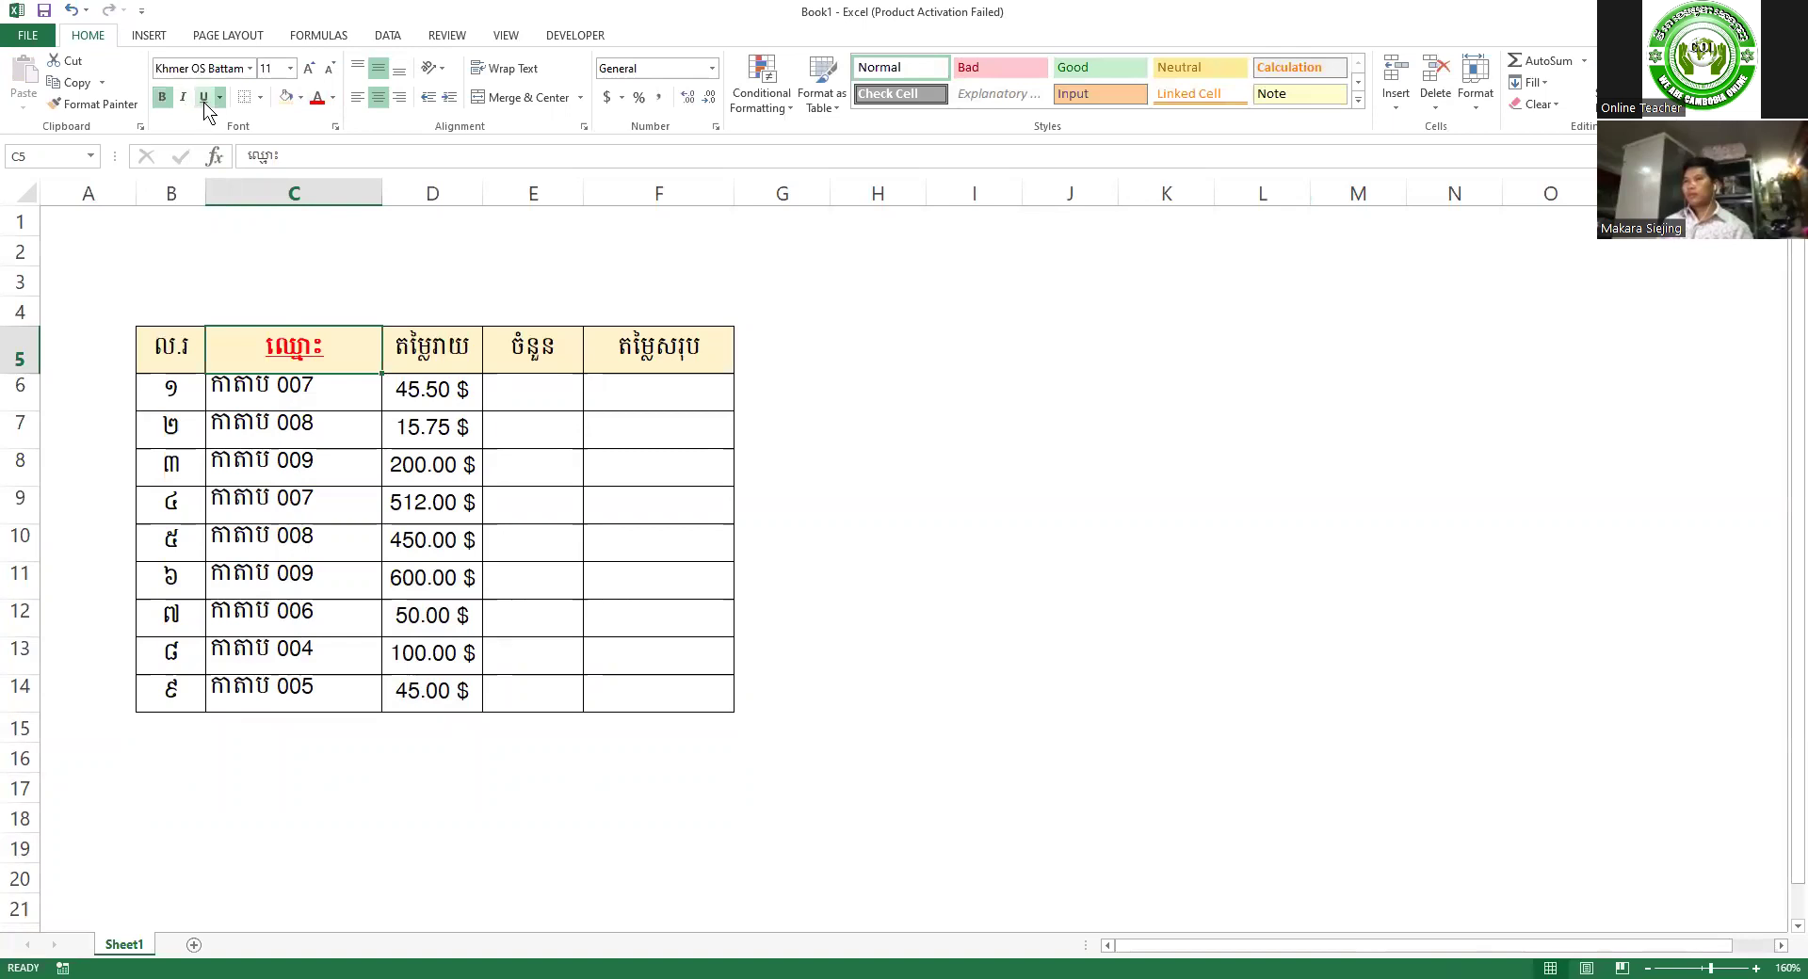
# - Apply All Borders to E15:F15 and type 'Total :' into E15
pyautogui.click(619, 696)
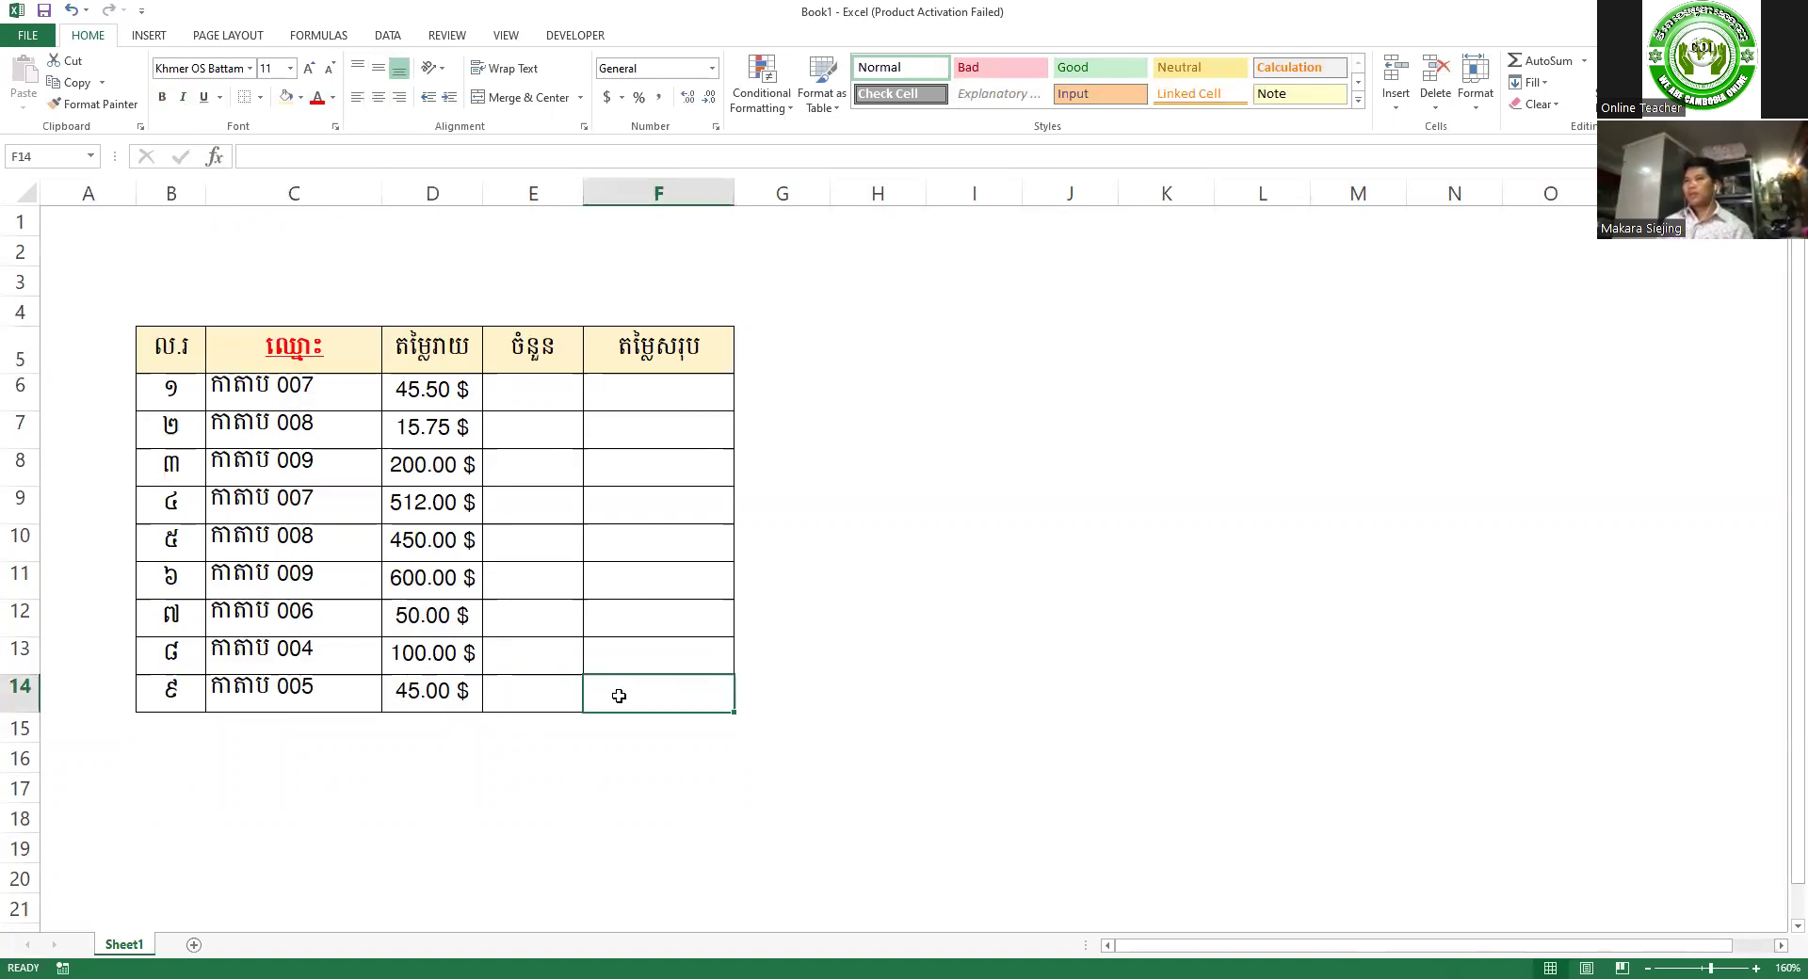
pyautogui.click(528, 735)
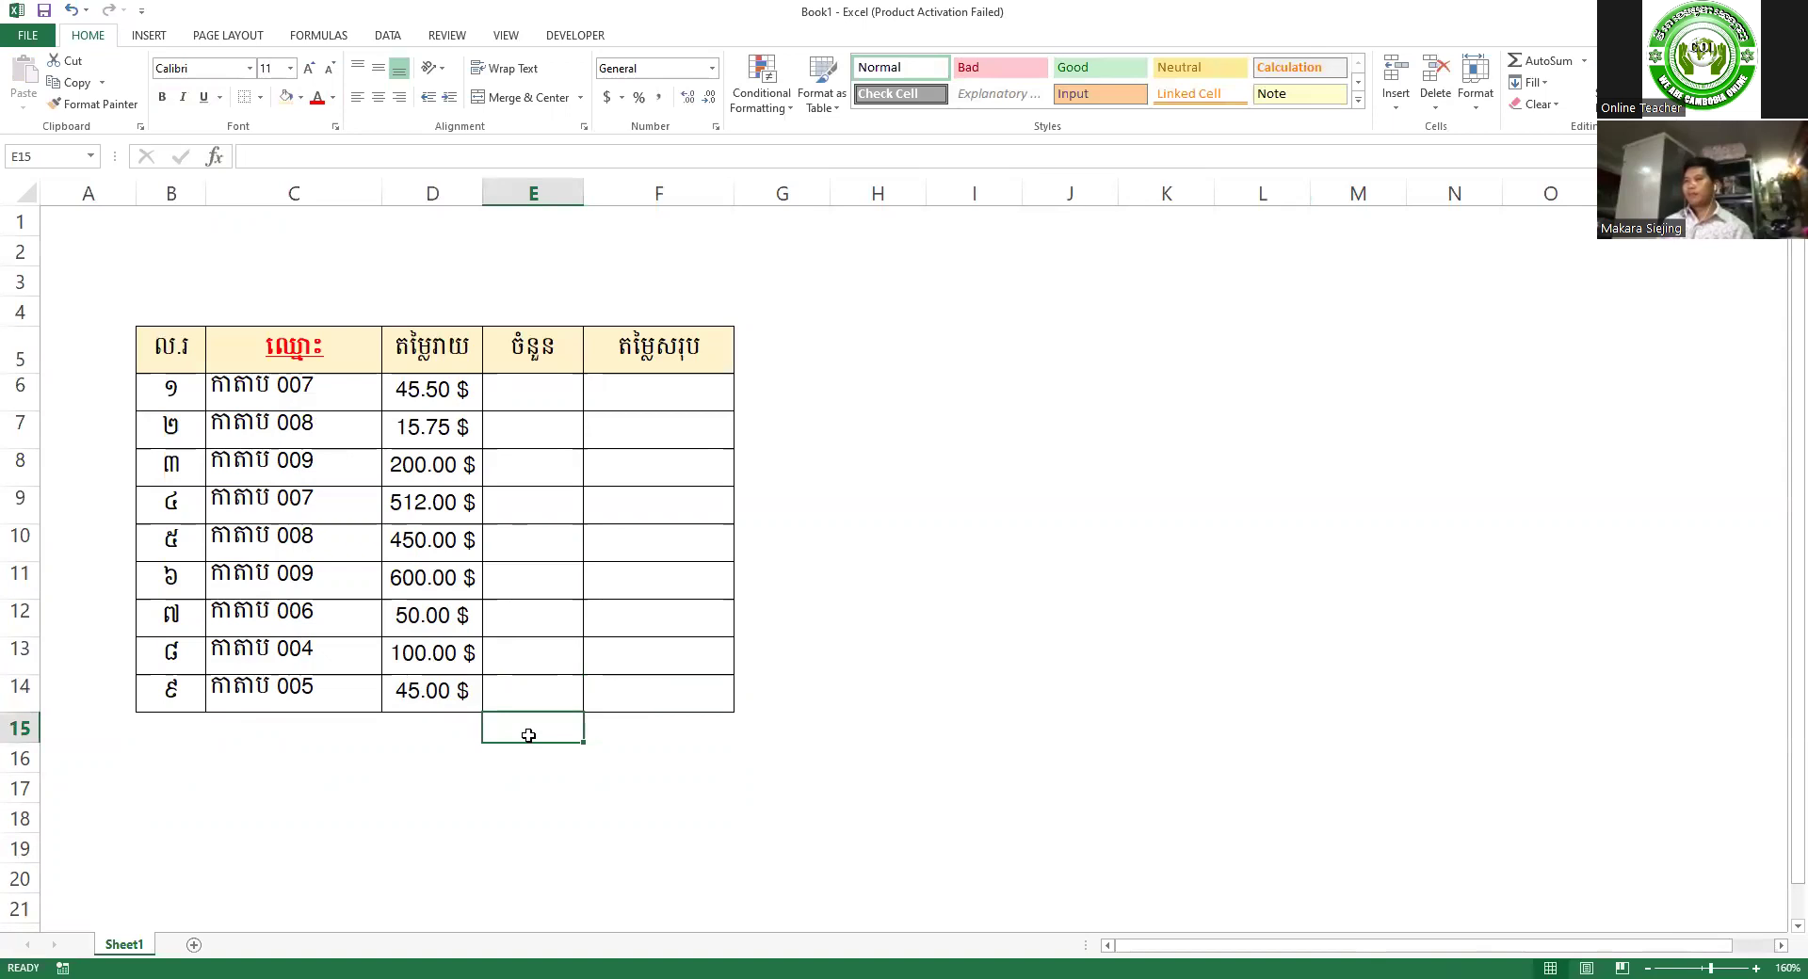
pyautogui.moveTo(518, 731)
pyautogui.mouseDown()
pyautogui.moveTo(604, 697)
pyautogui.moveTo(674, 730)
pyautogui.mouseUp()
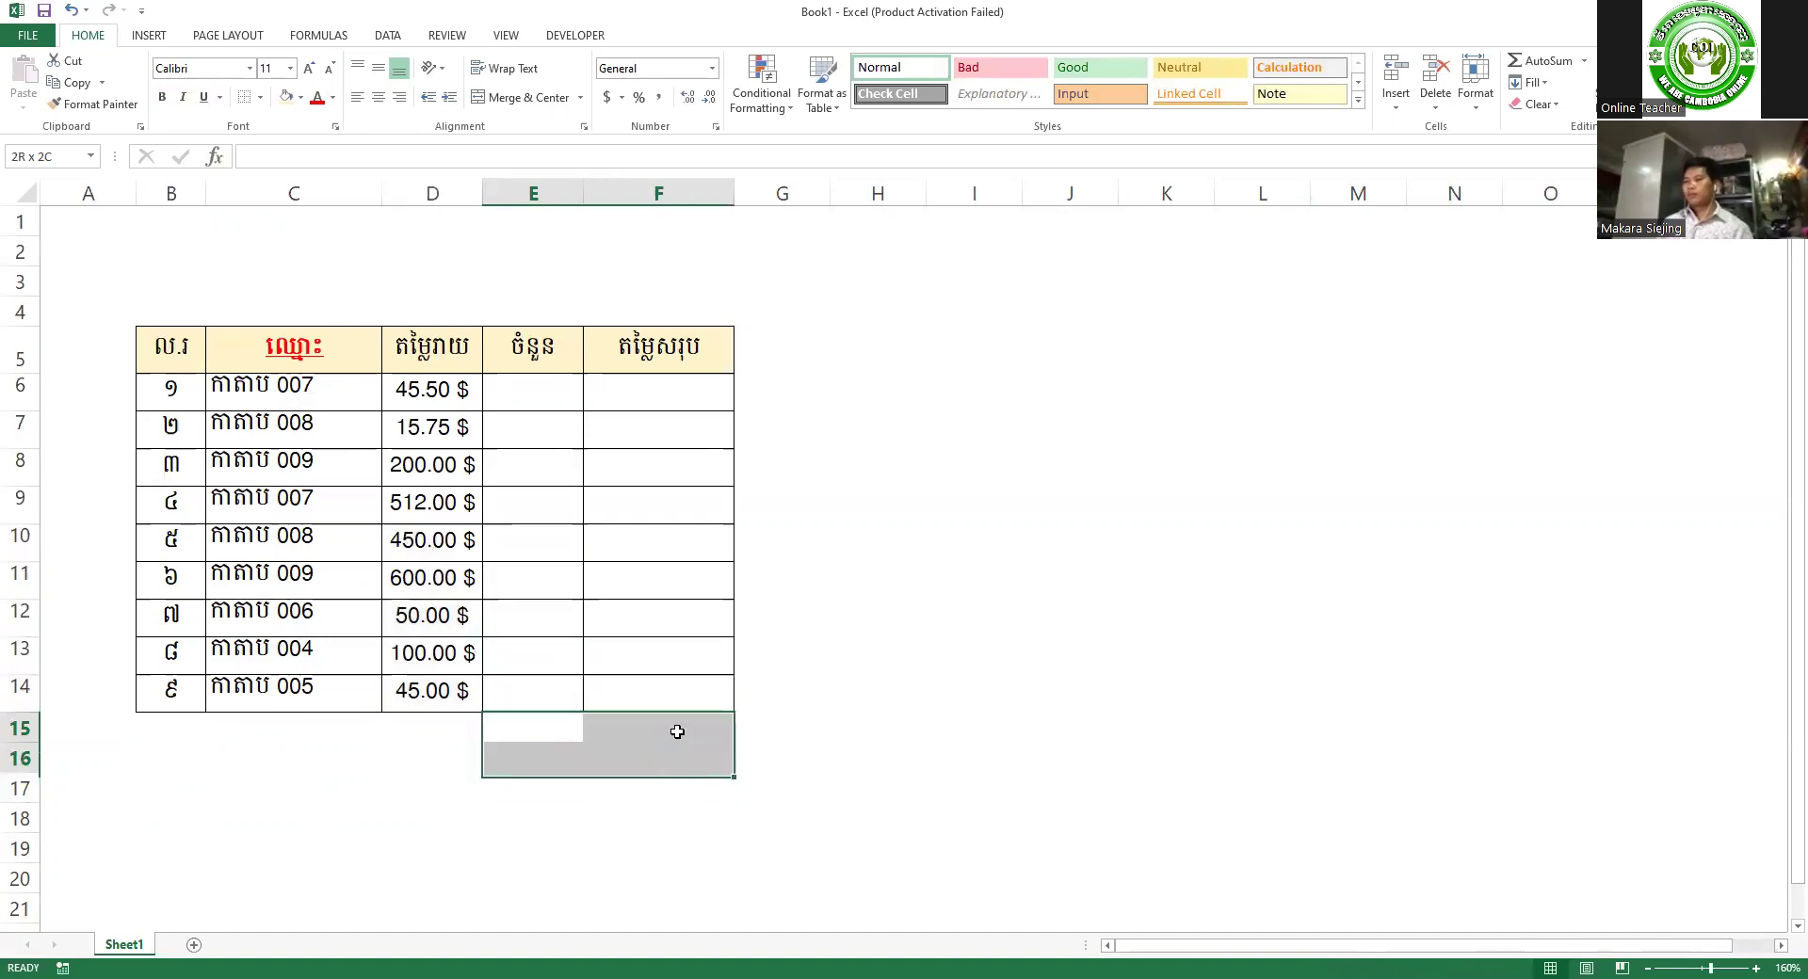
pyautogui.click(260, 97)
pyautogui.click(305, 258)
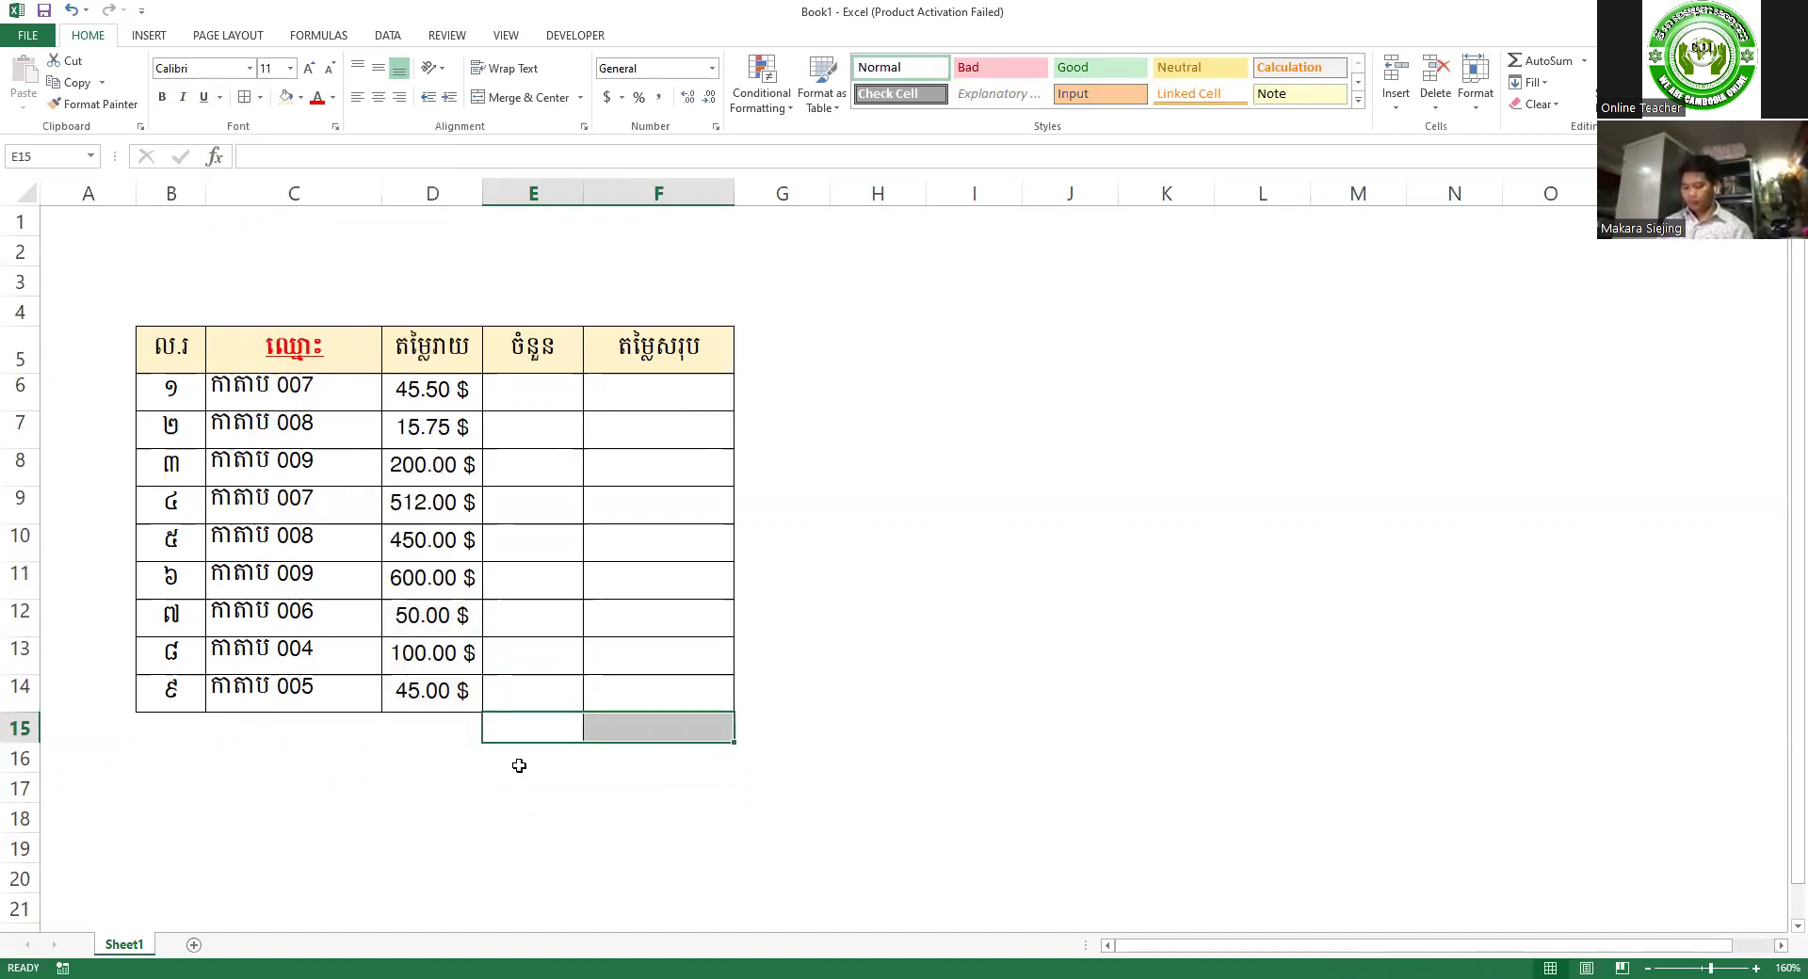
pyautogui.click(539, 720)
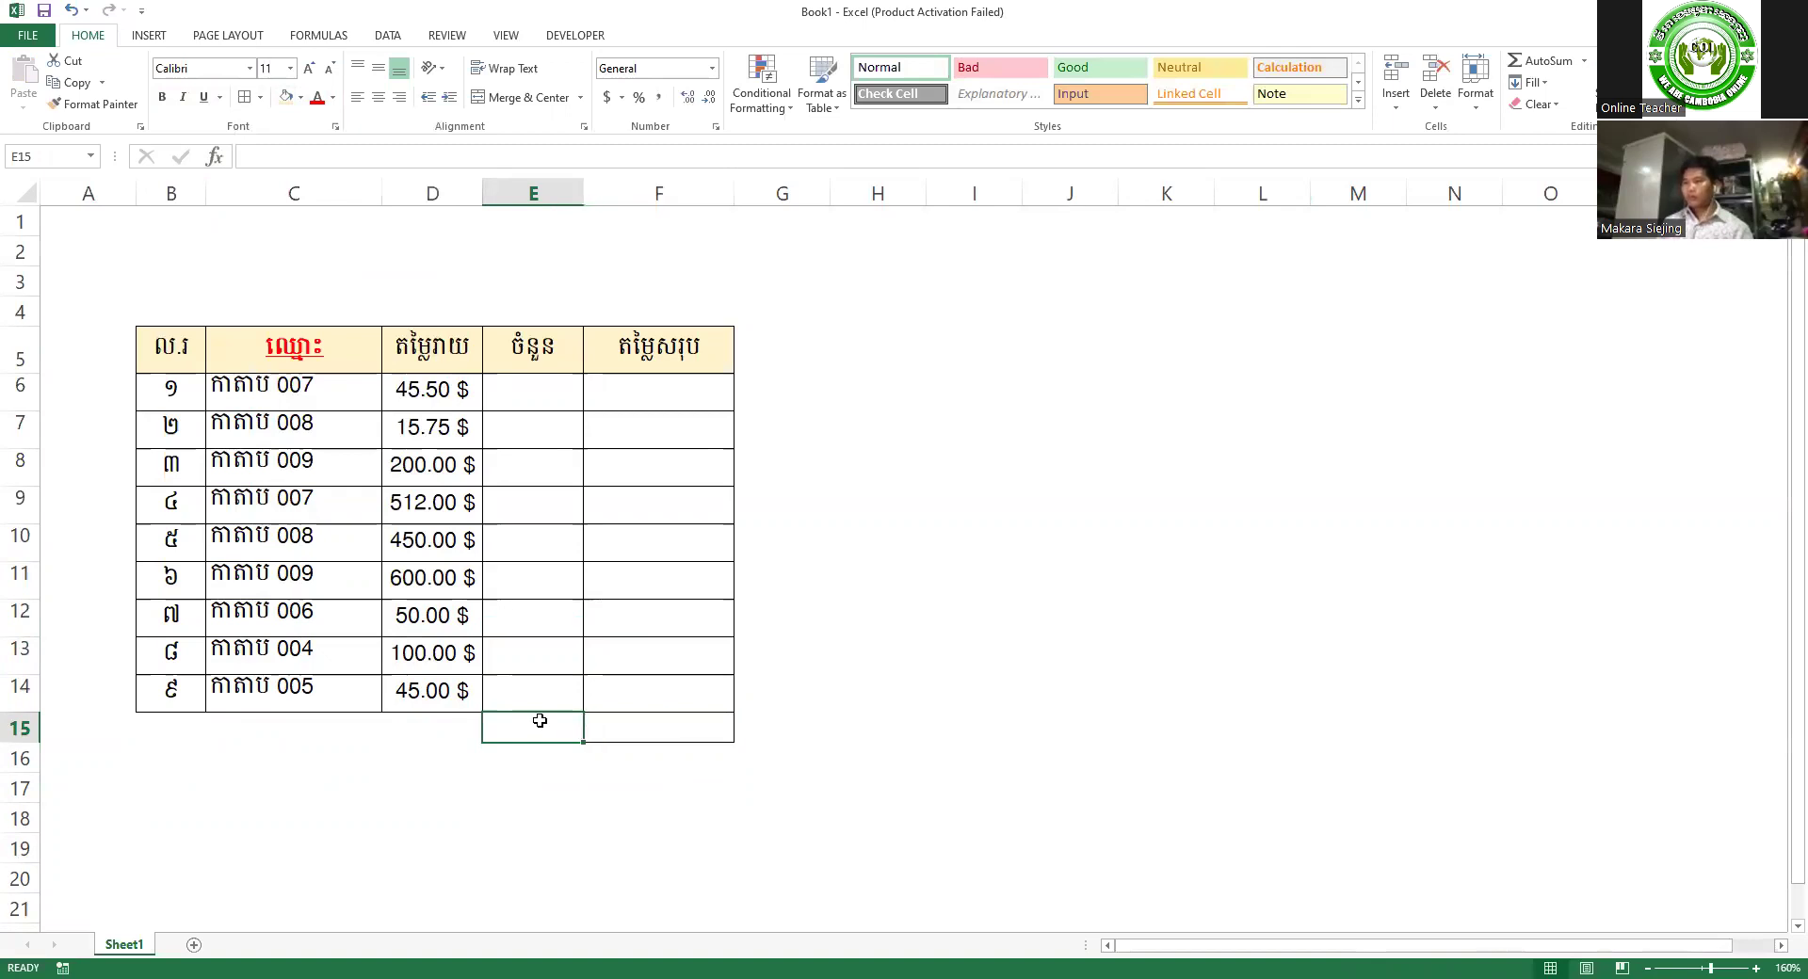
pyautogui.write('Total :')
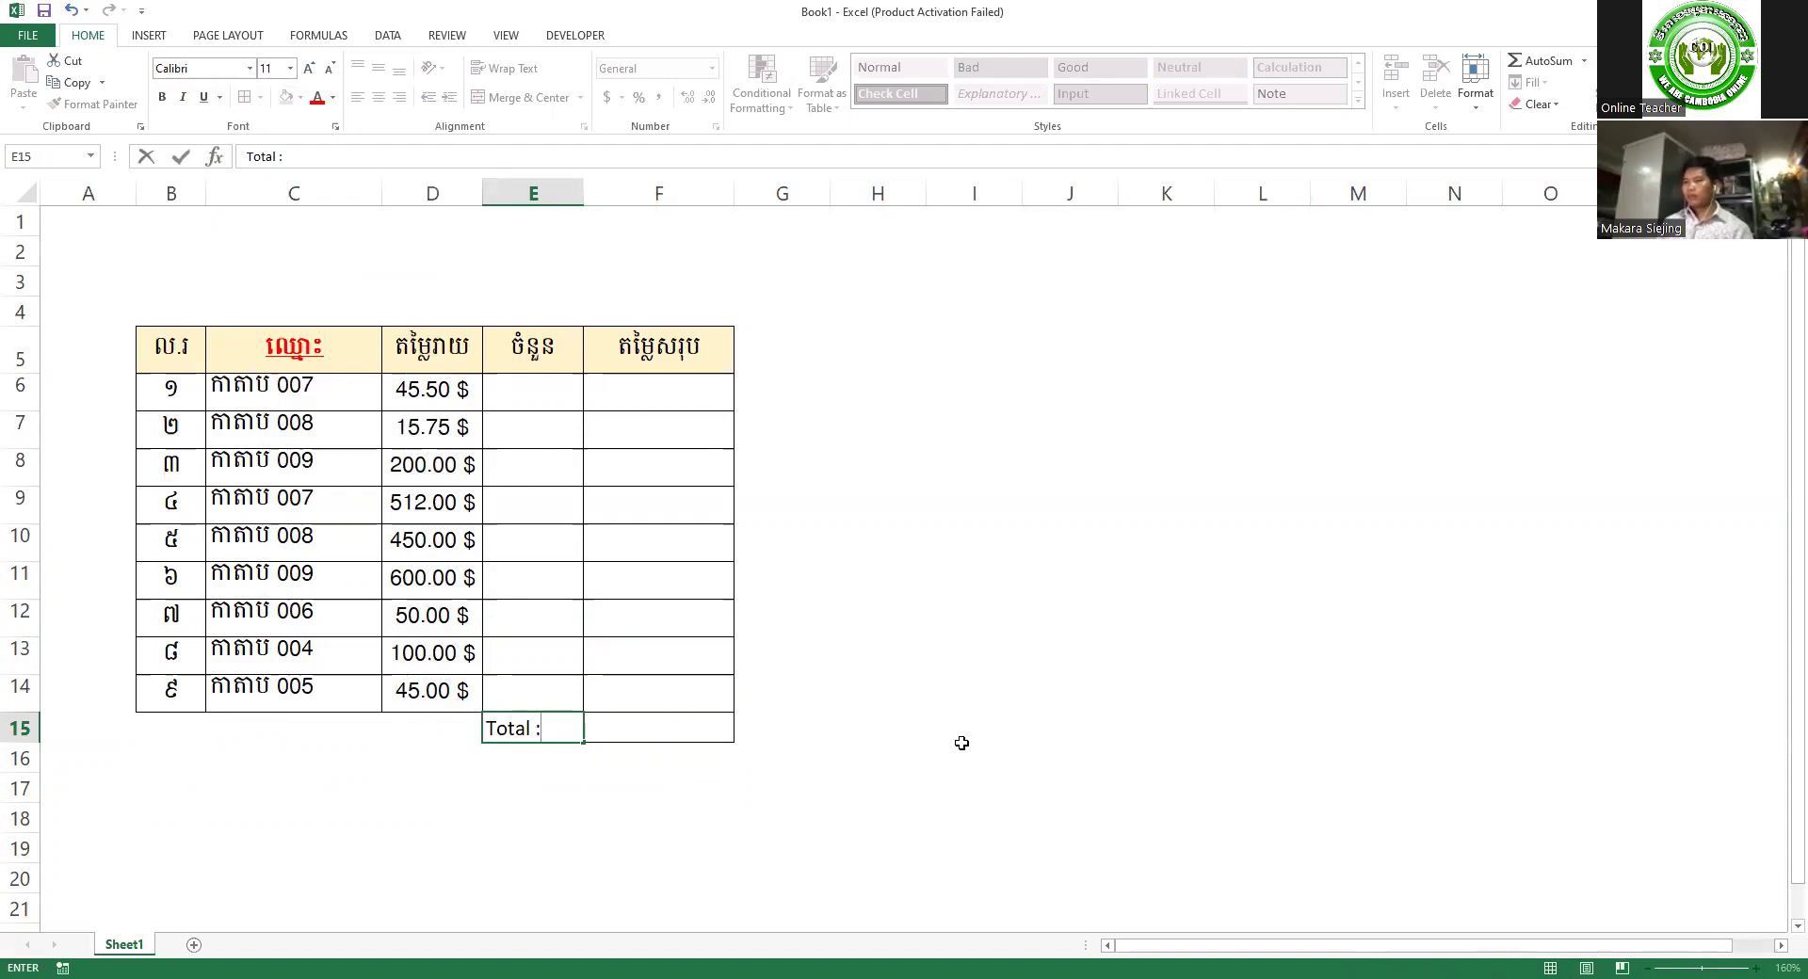
# - Confirm the 'Total' label in E15 and compare it with the ឈ្មោះ header in C5
pyautogui.click(879, 628)
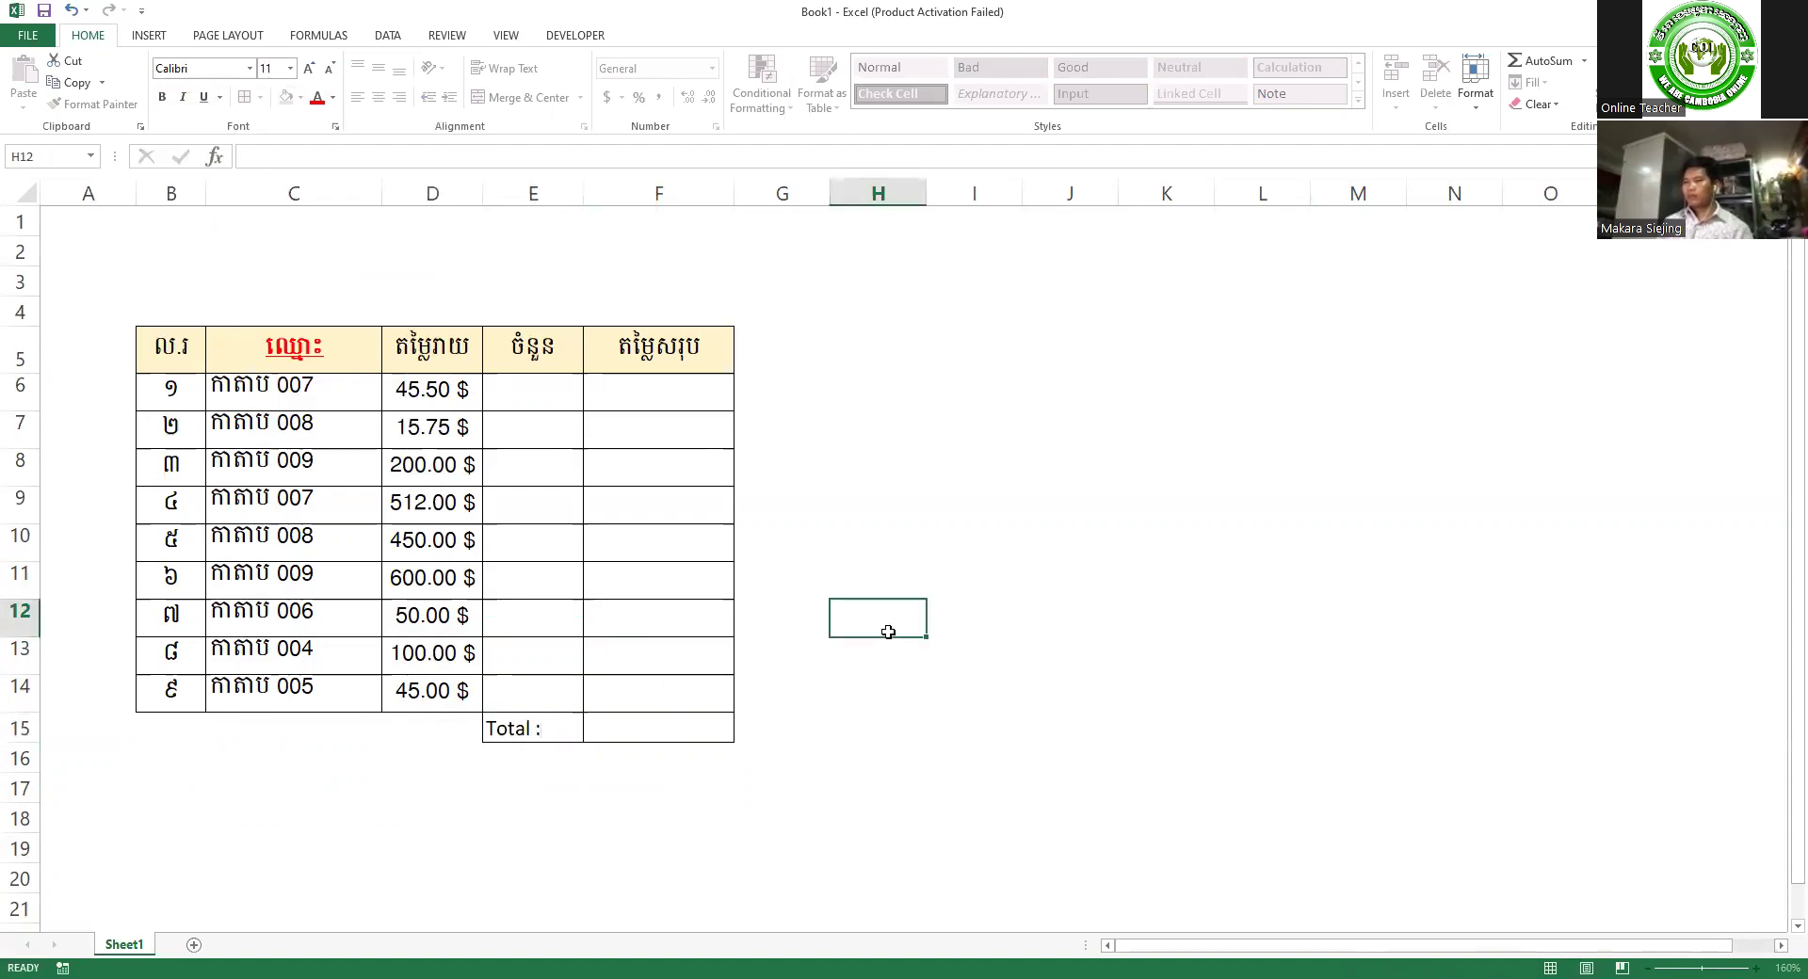
pyautogui.click(670, 726)
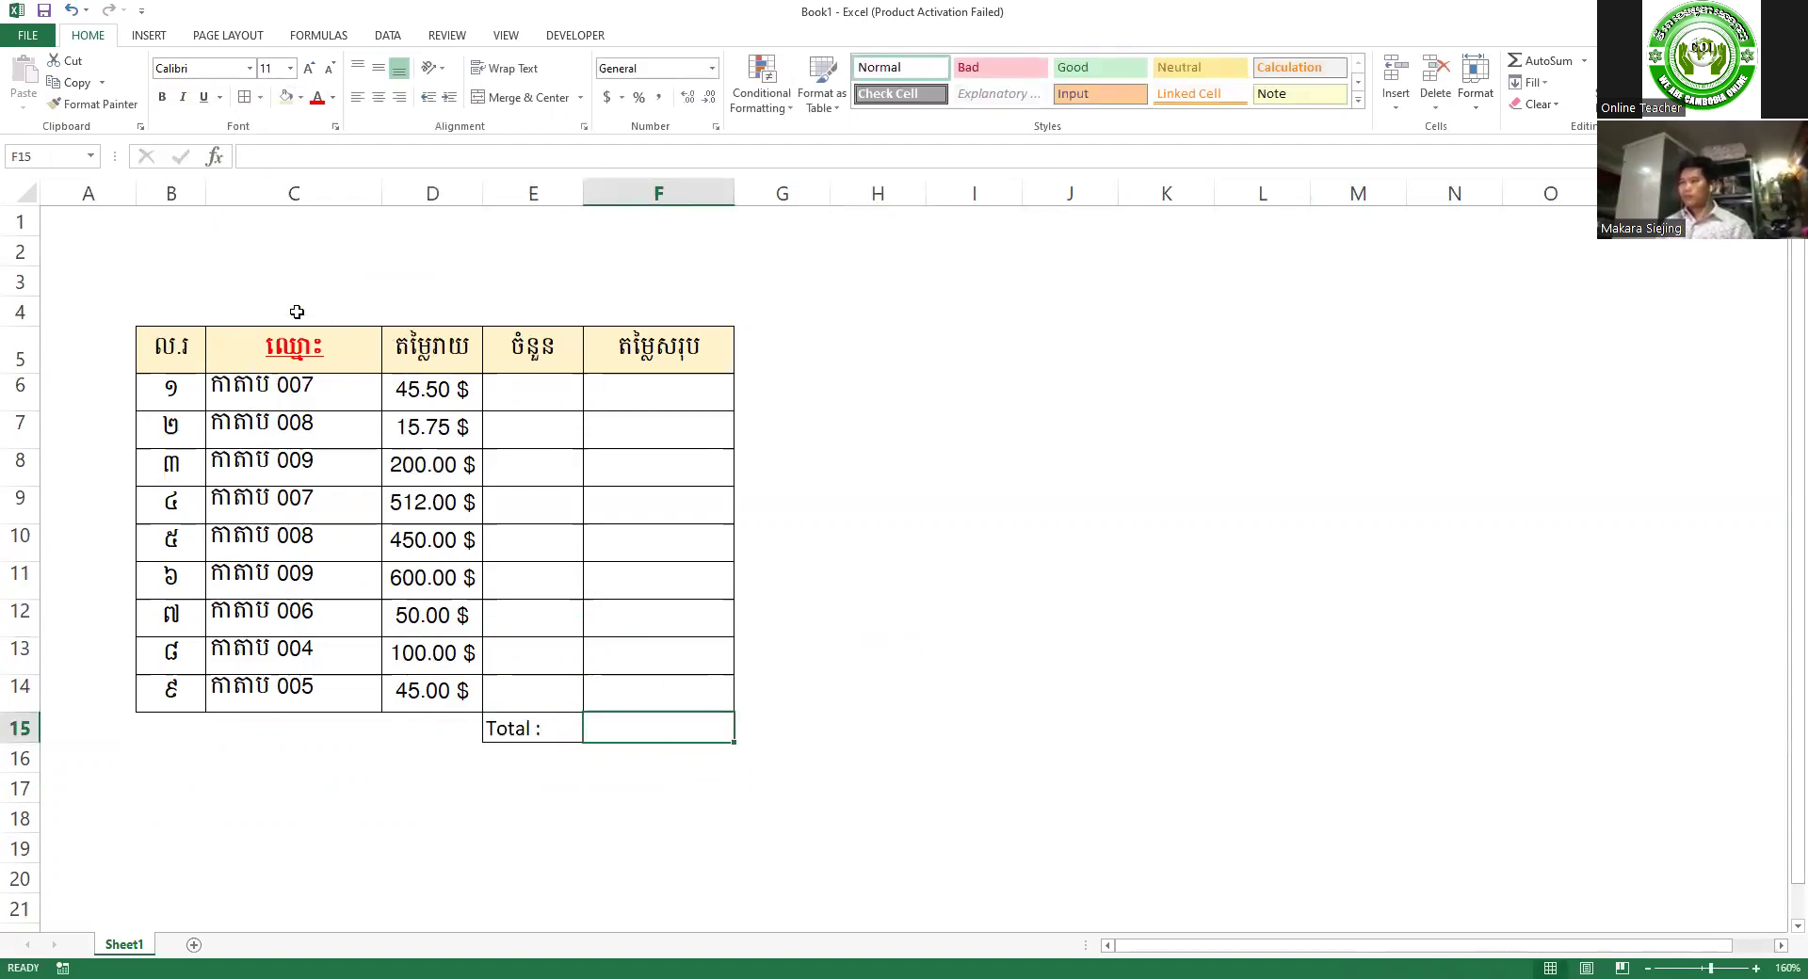
pyautogui.click(314, 353)
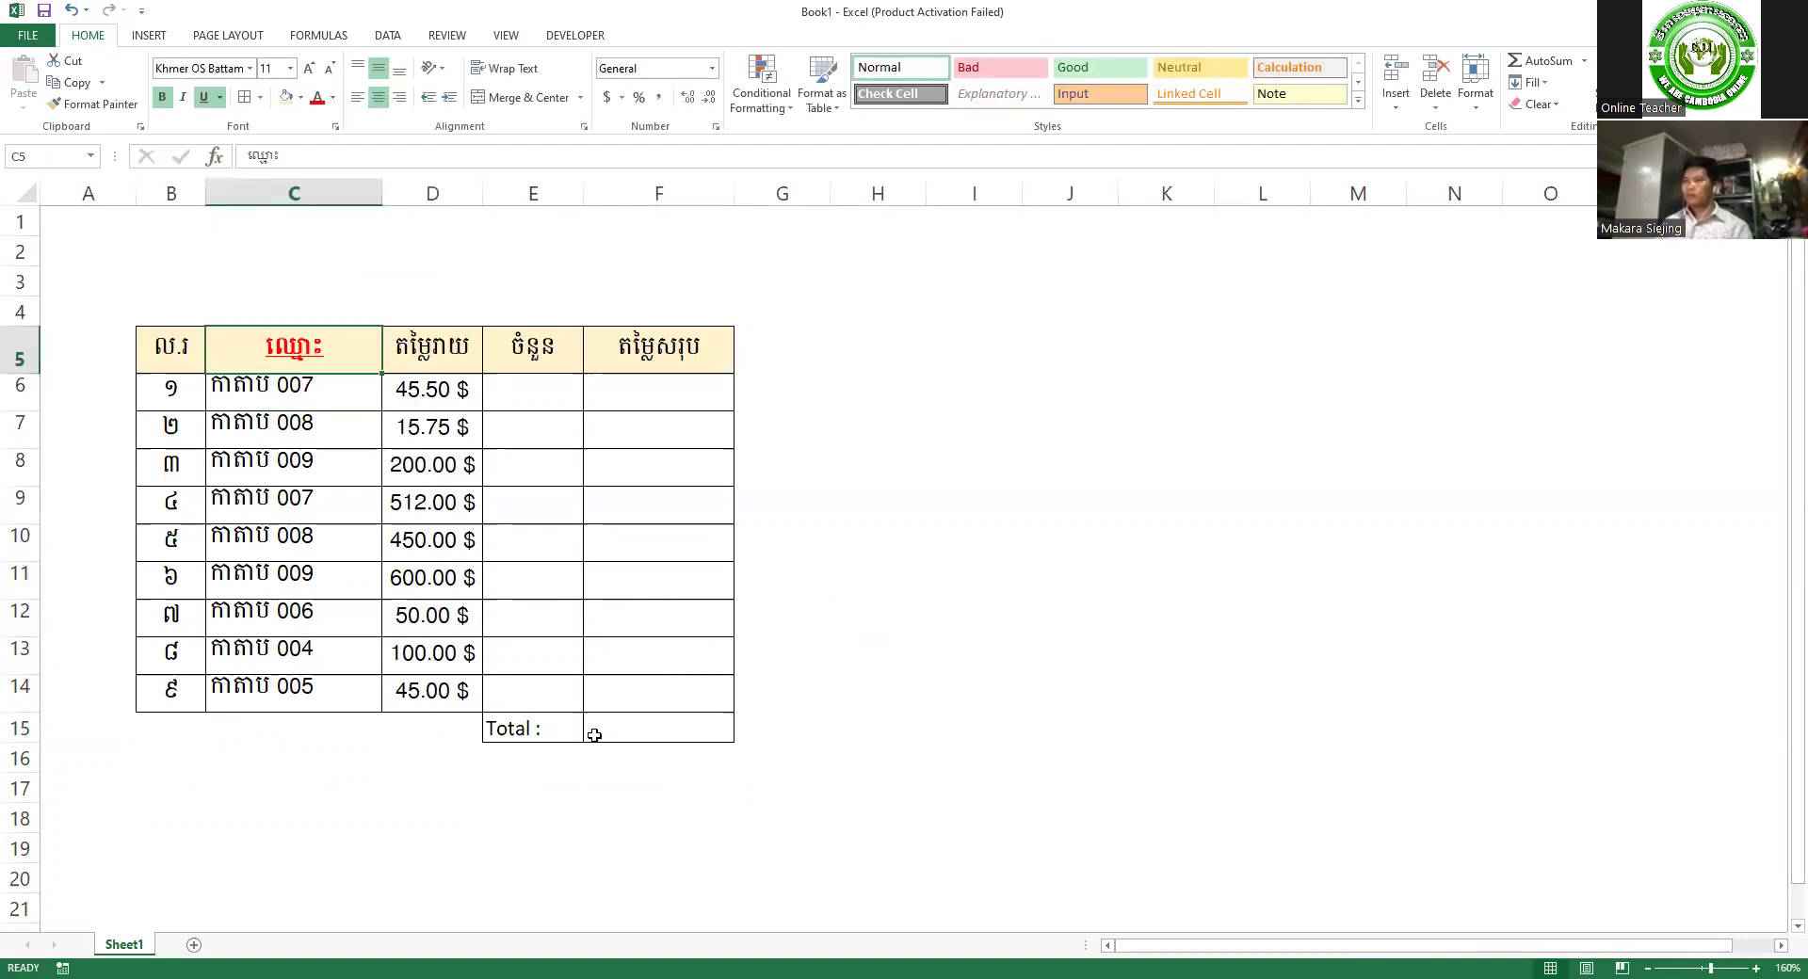
pyautogui.click(541, 731)
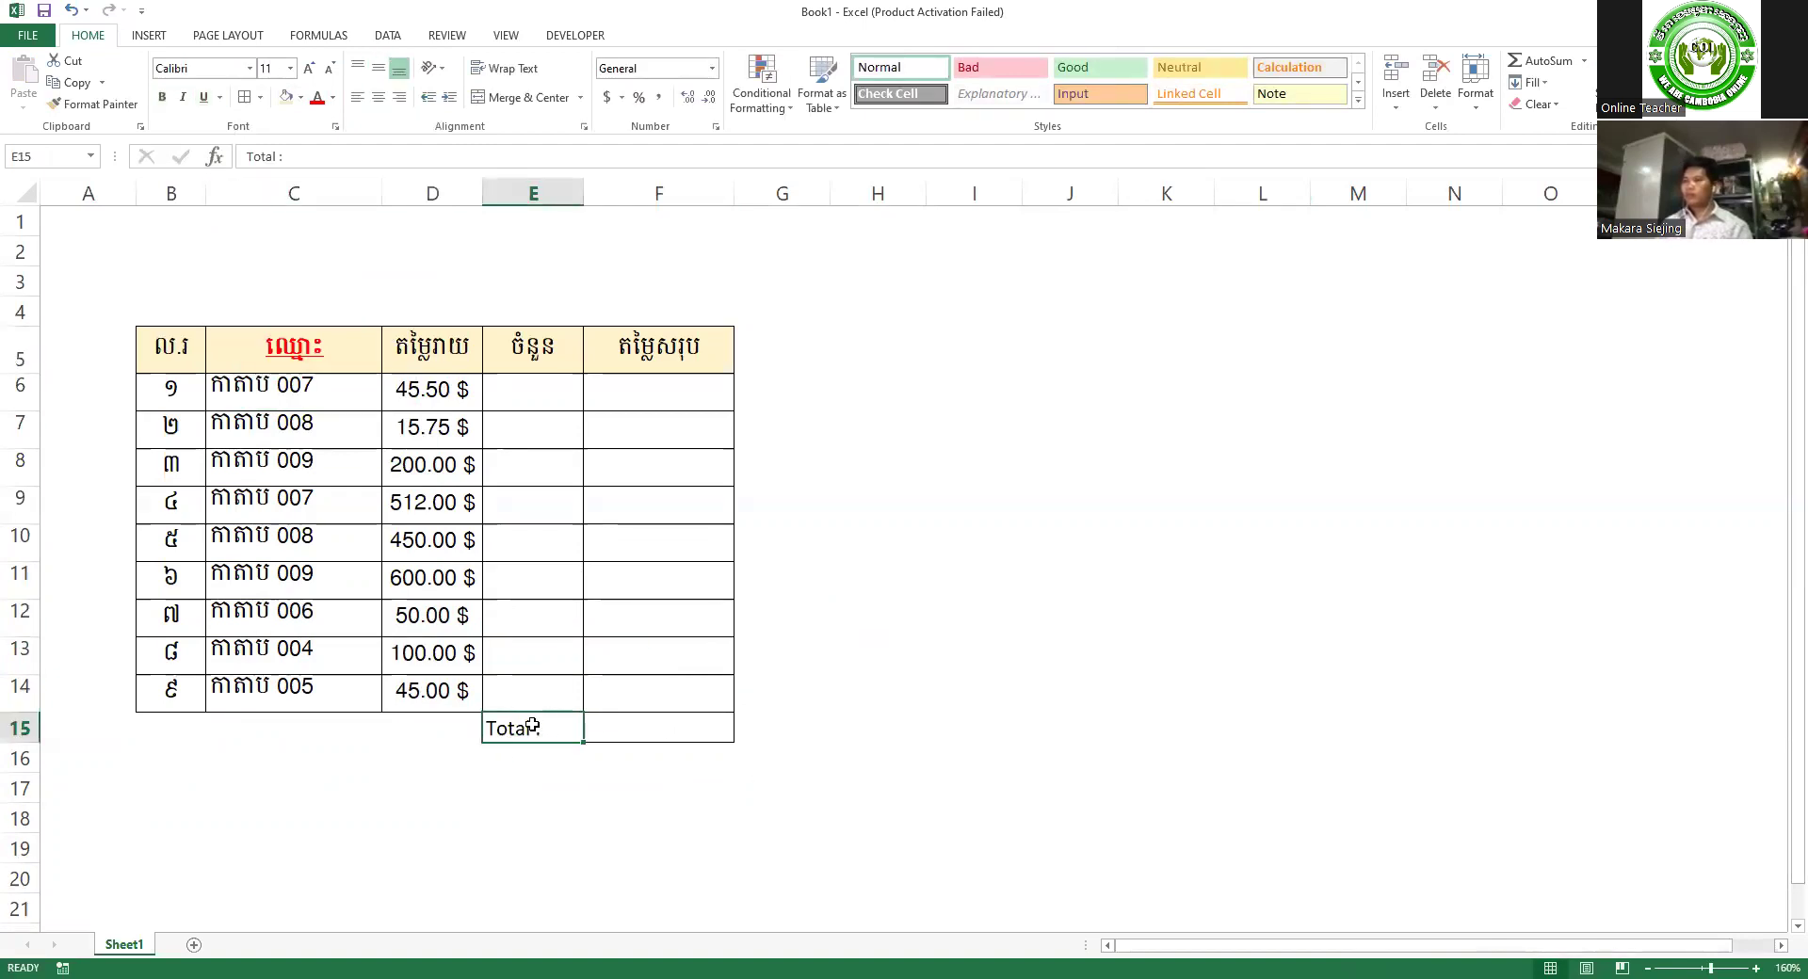
pyautogui.click(303, 365)
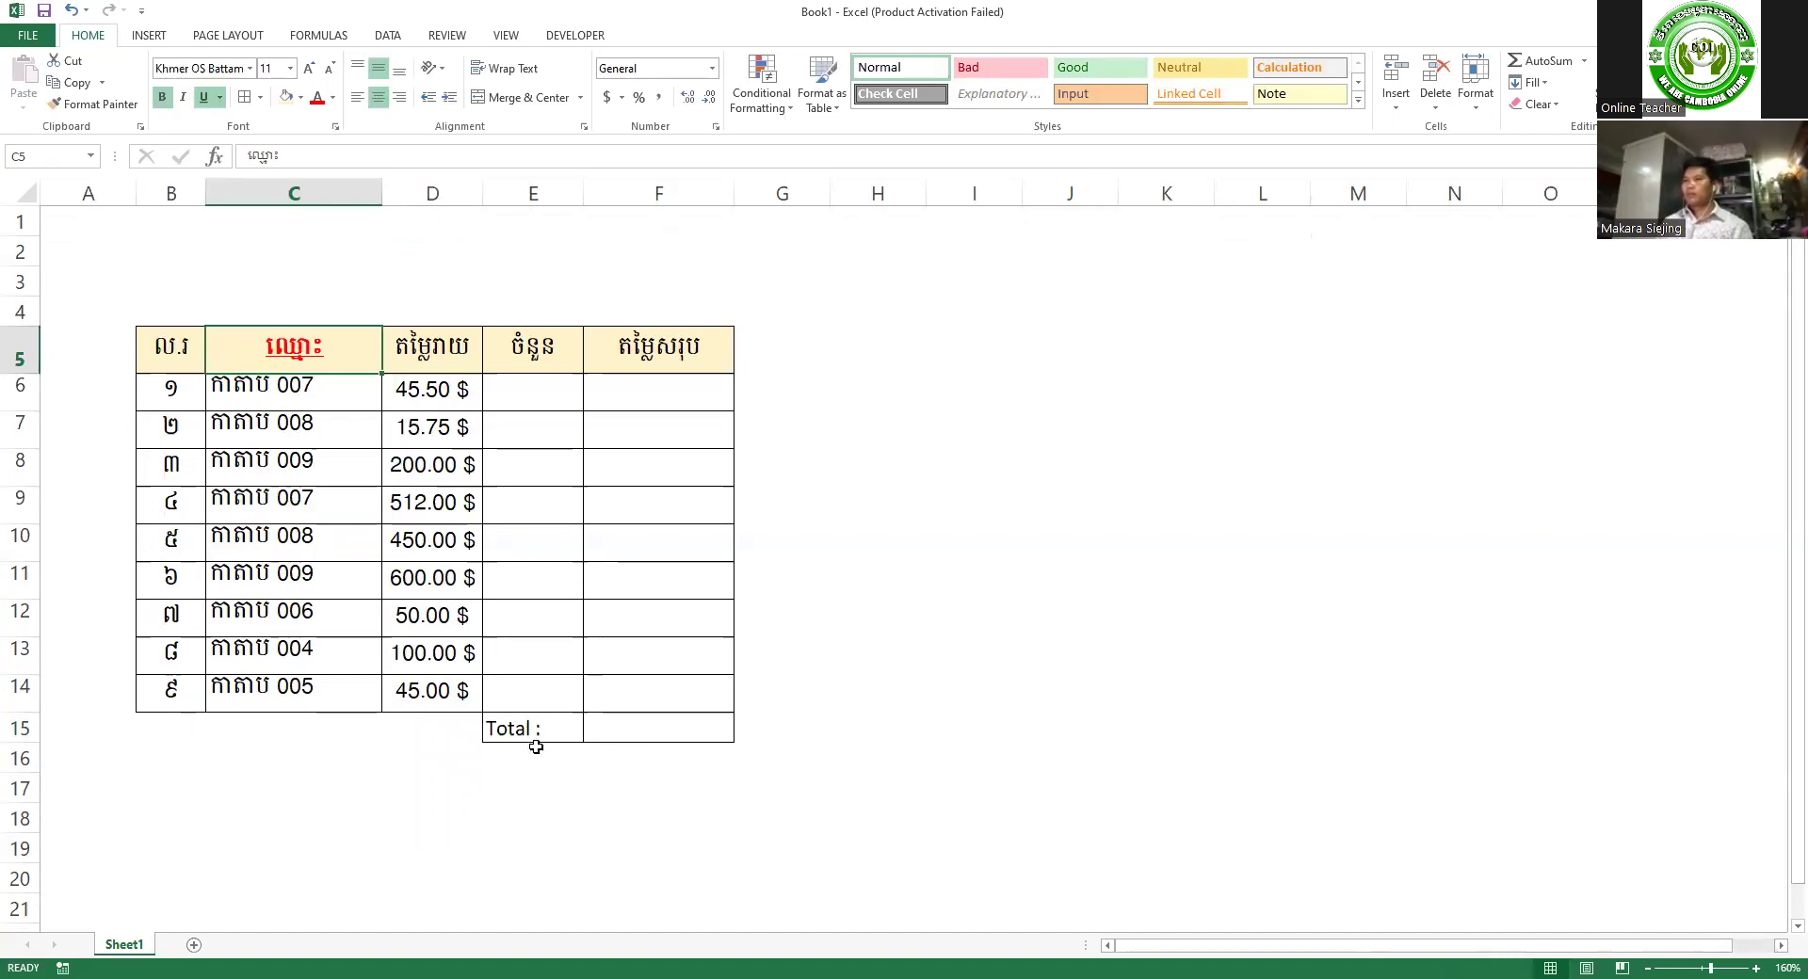
pyautogui.click(822, 435)
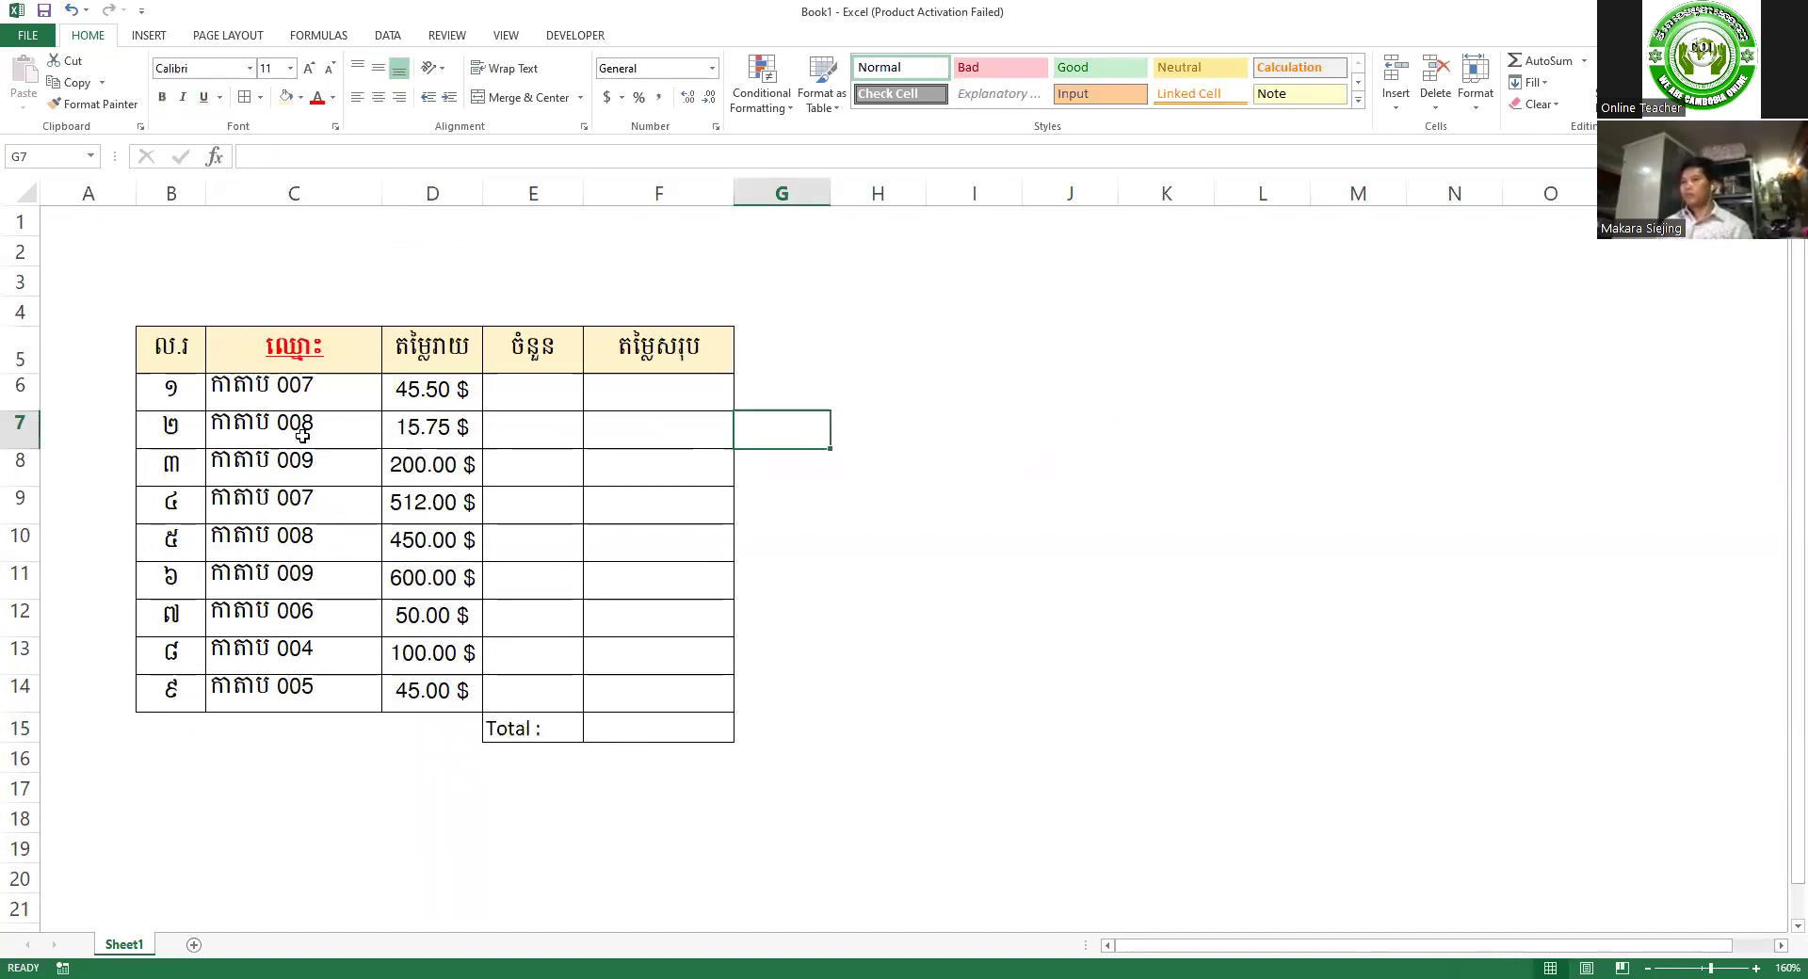
# - Copy the ឈ្មោះ header's formatting onto the Total label in E15 with Format Painter
pyautogui.click(295, 350)
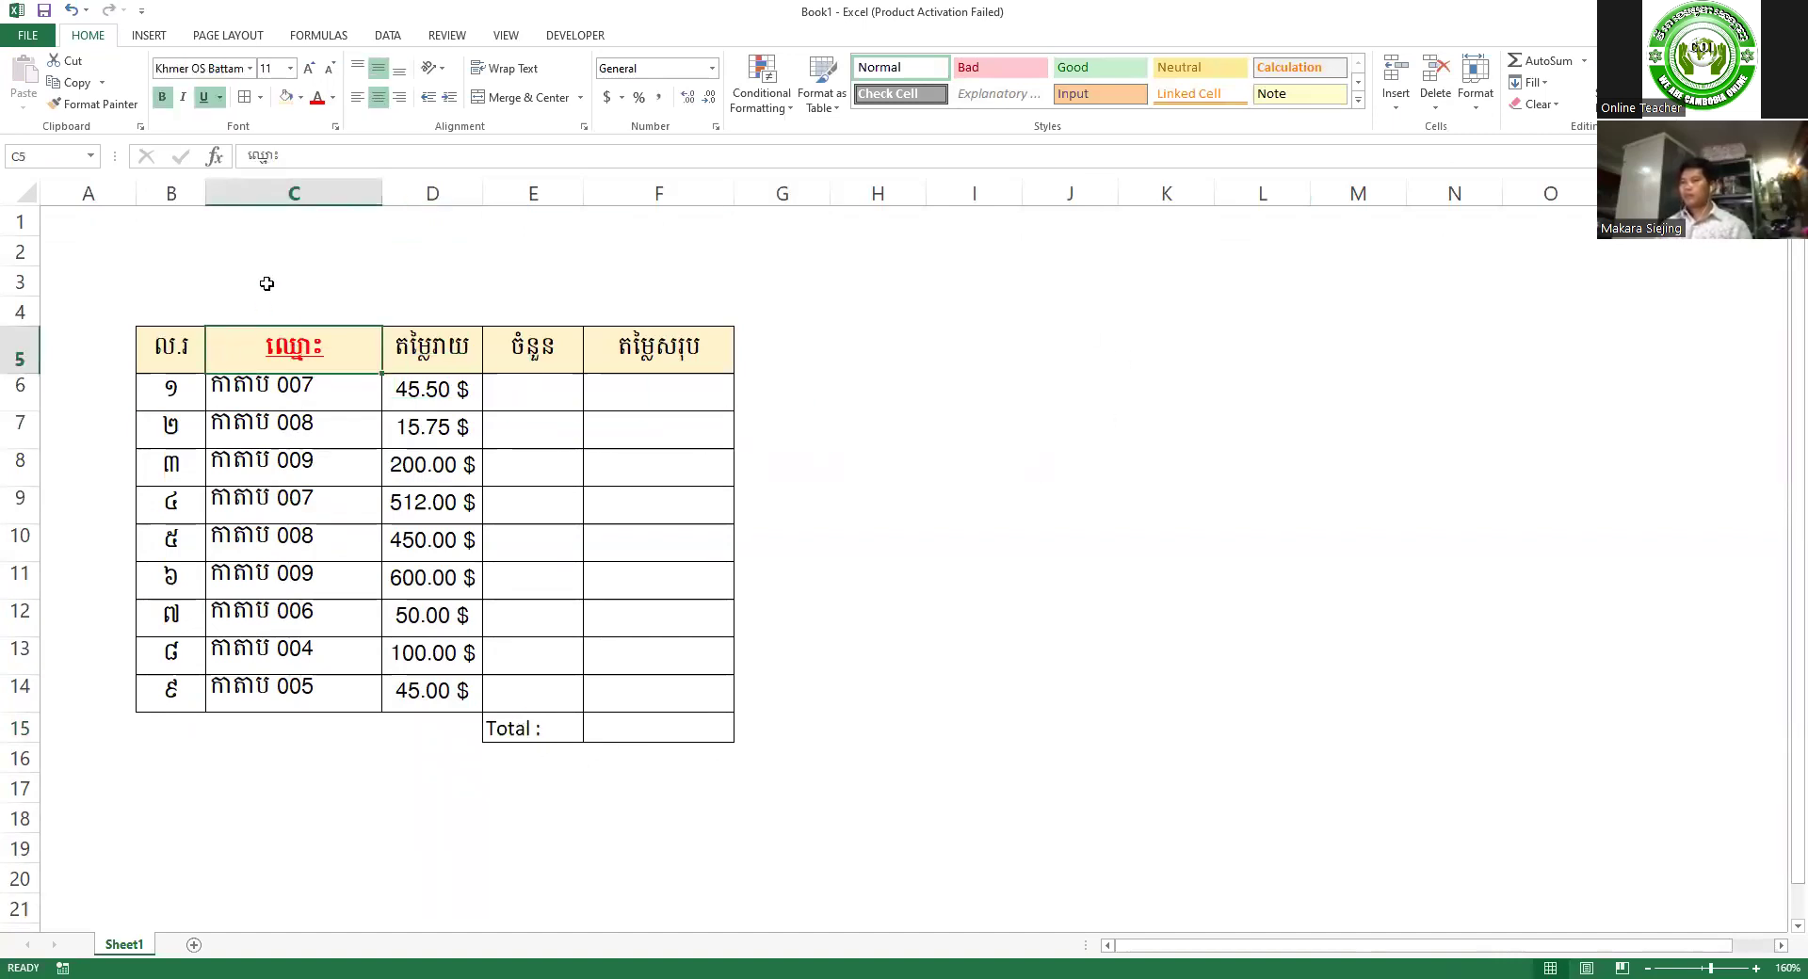
pyautogui.click(85, 108)
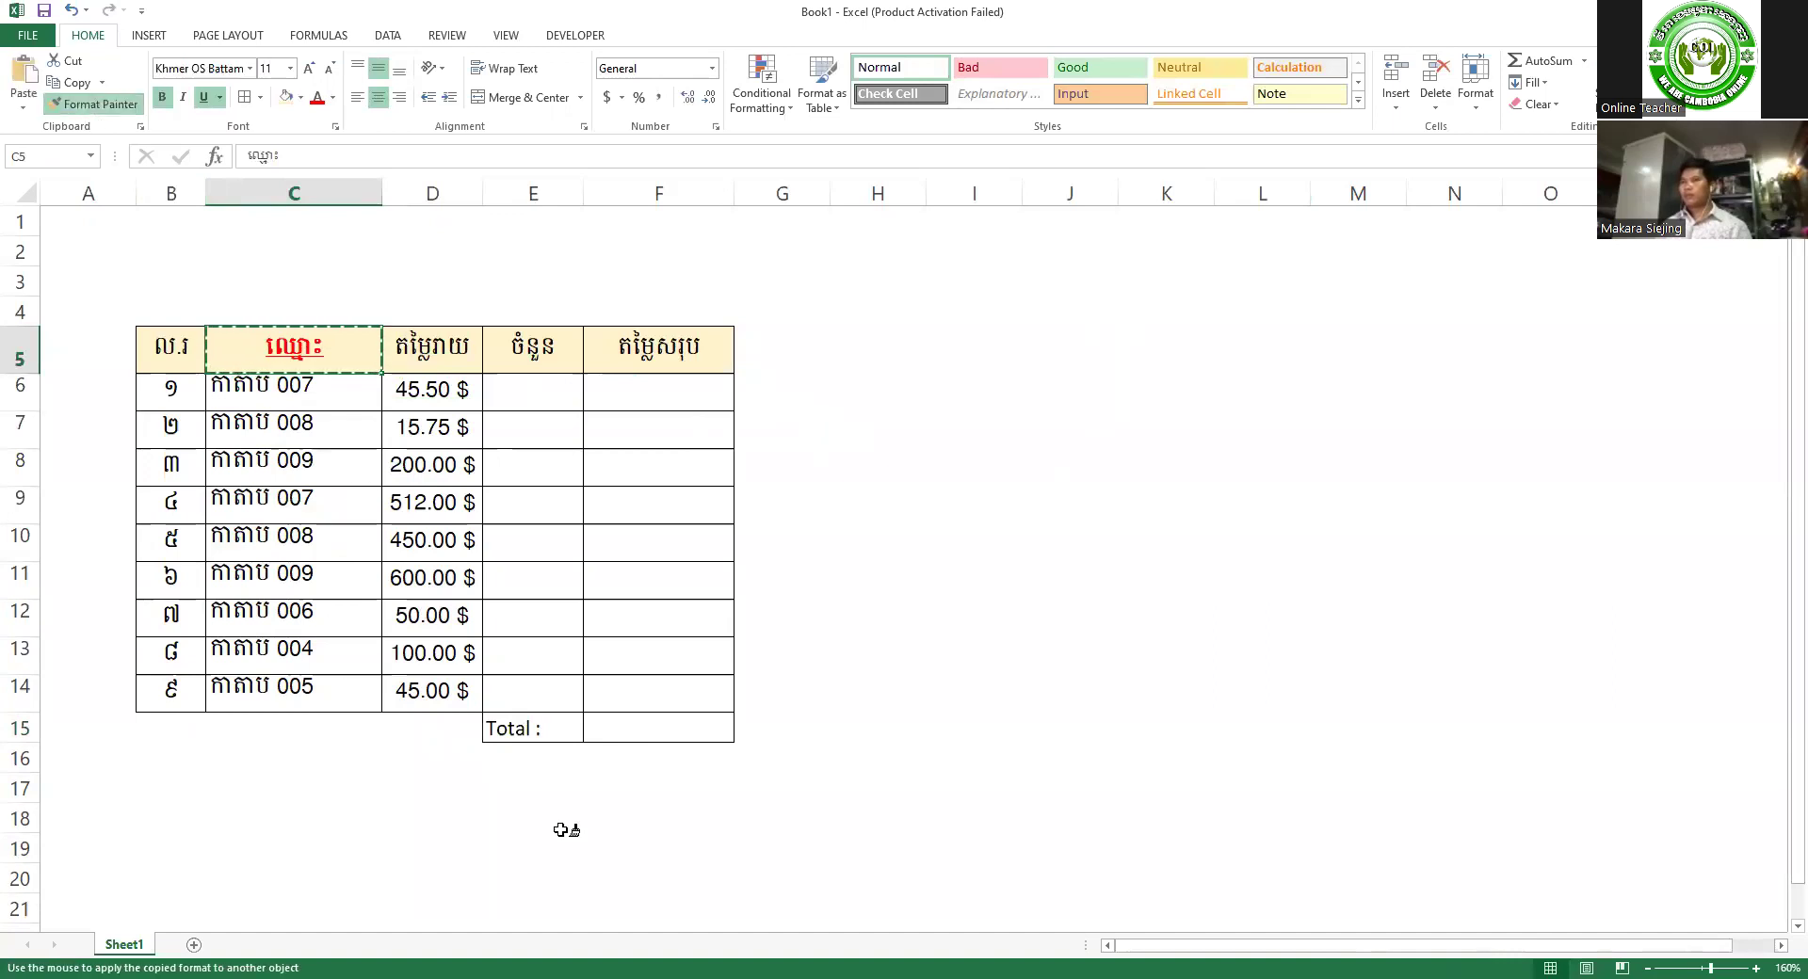
pyautogui.click(505, 723)
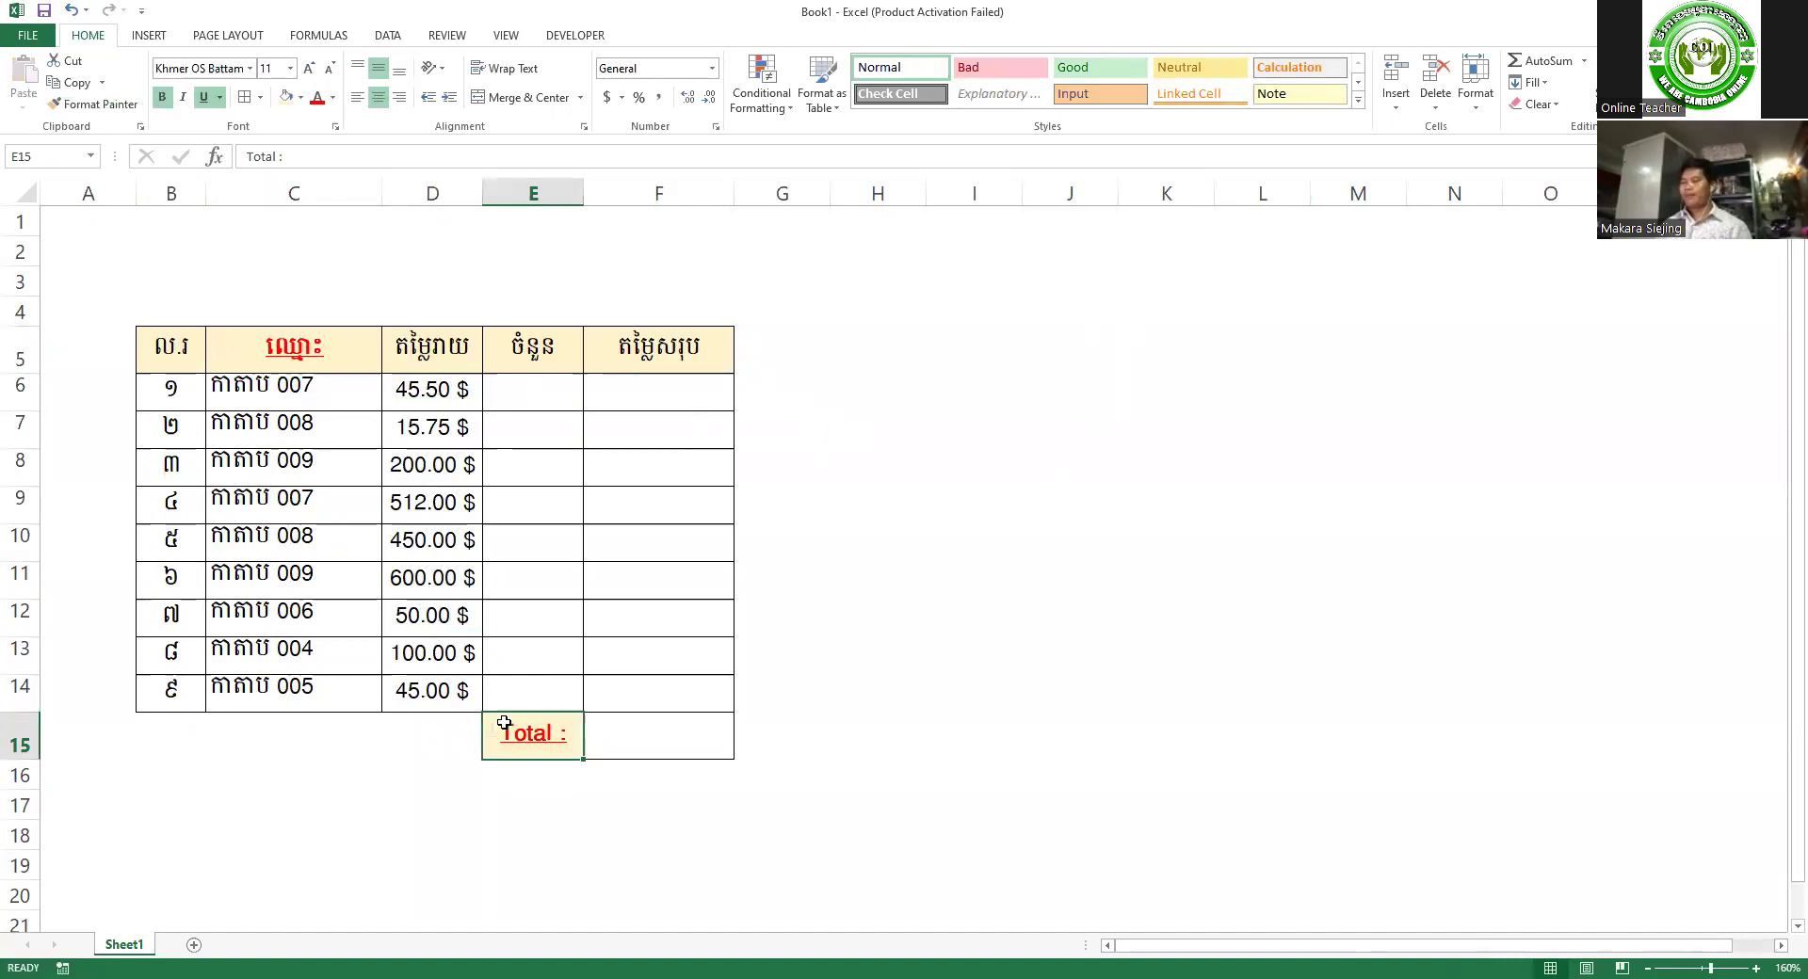
pyautogui.click(509, 792)
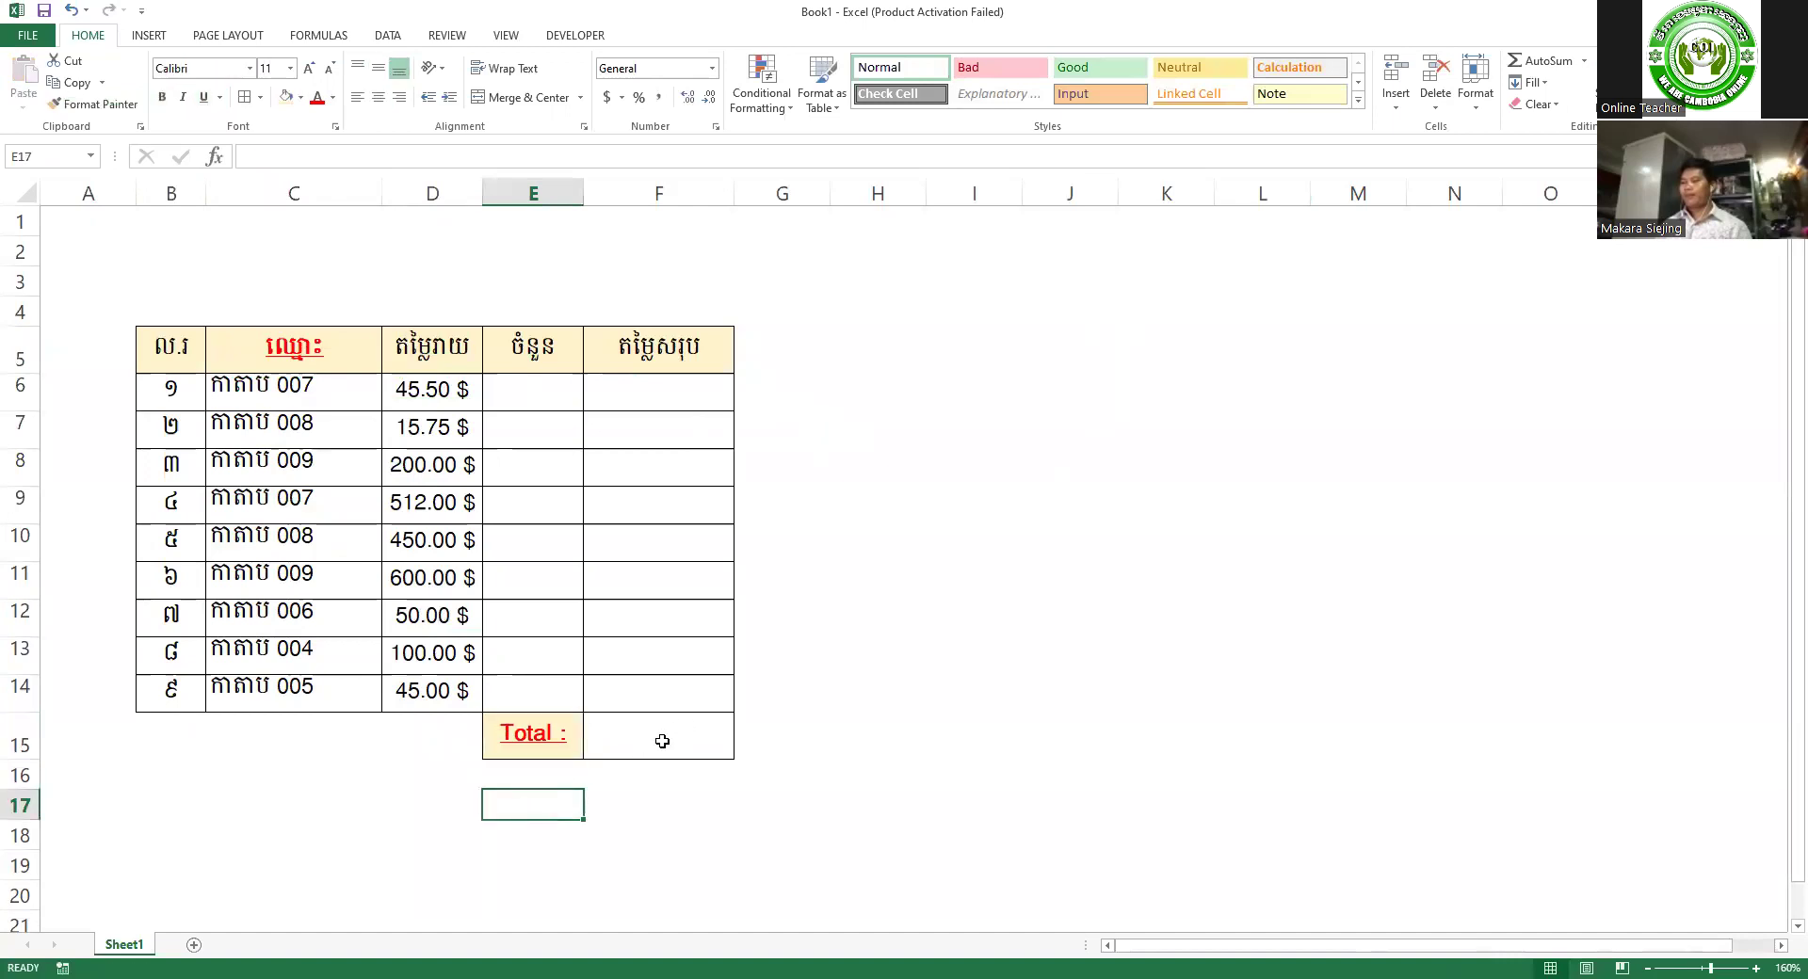
pyautogui.click(662, 741)
pyautogui.click(549, 793)
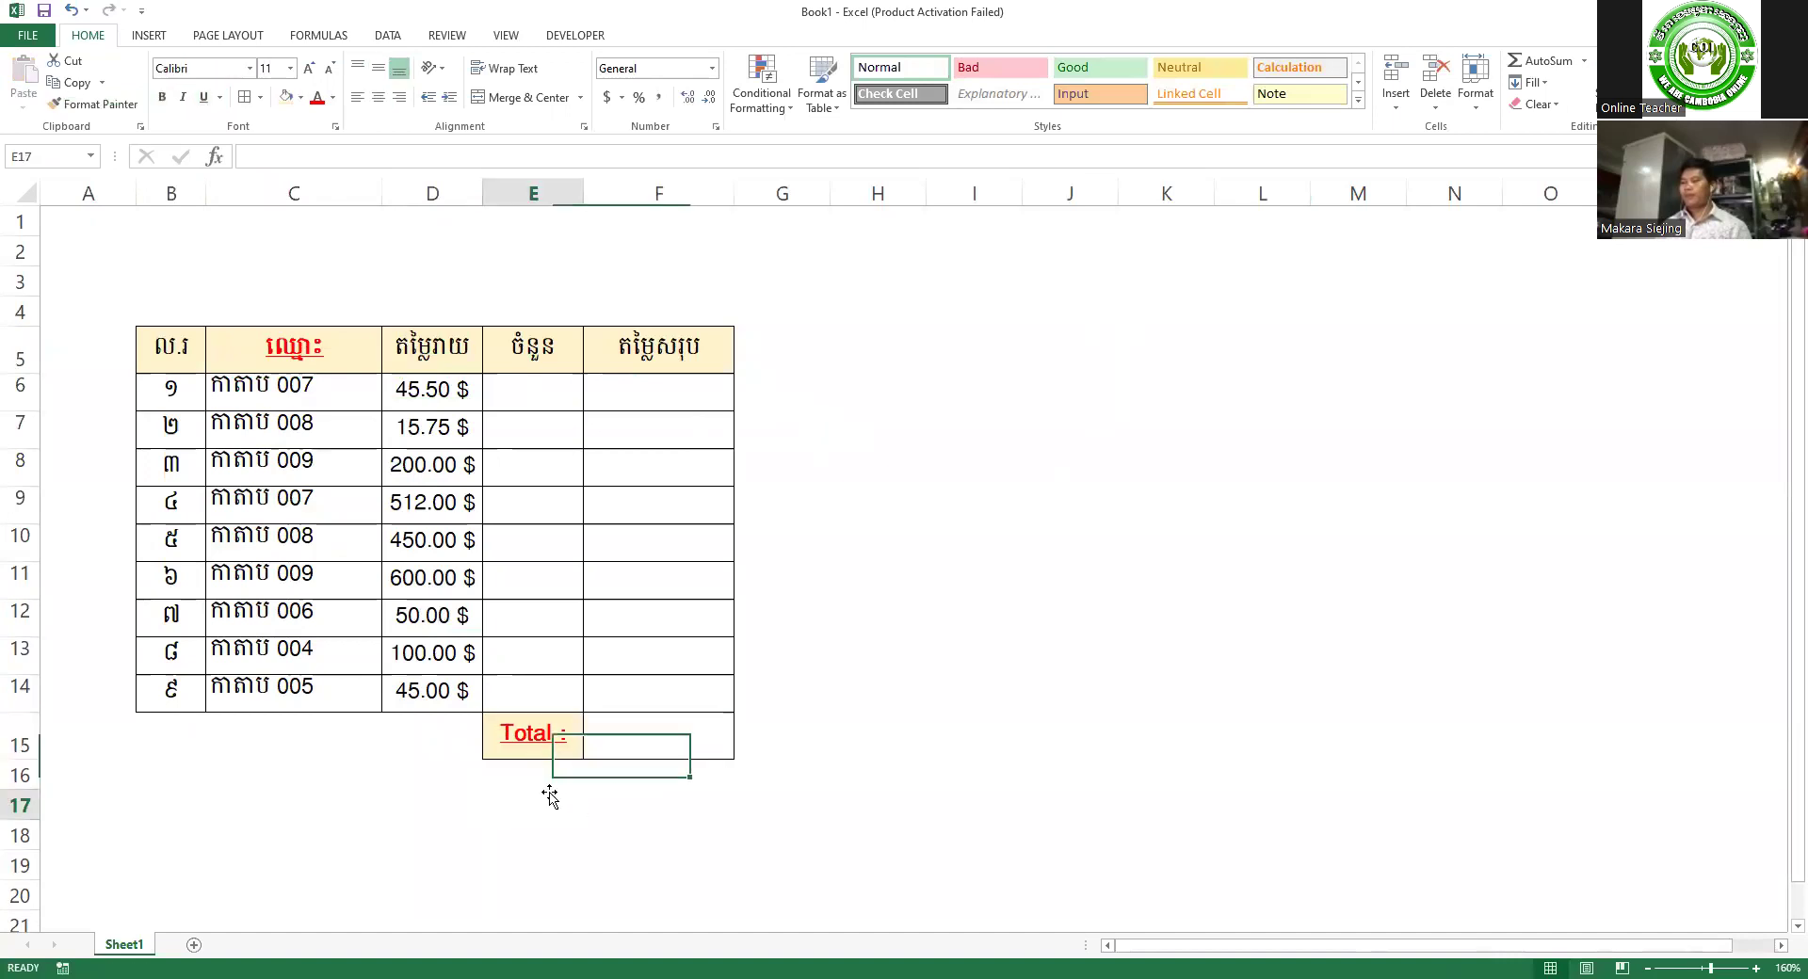
pyautogui.click(532, 738)
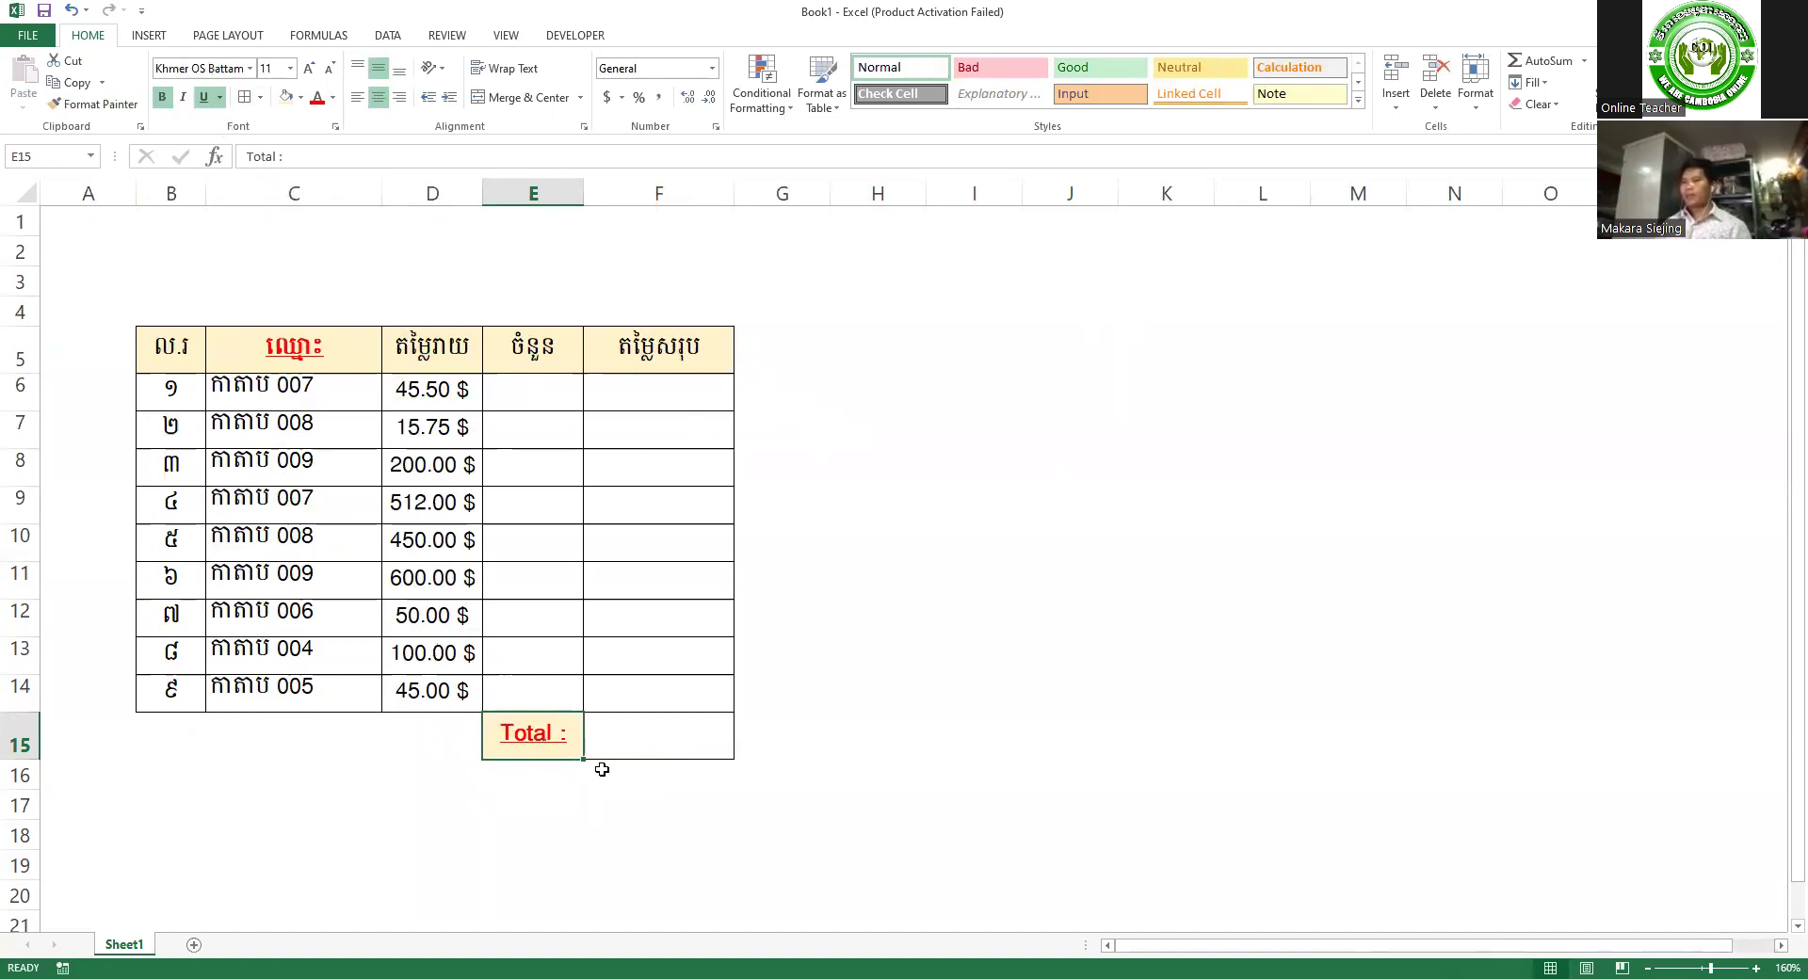
pyautogui.click(820, 697)
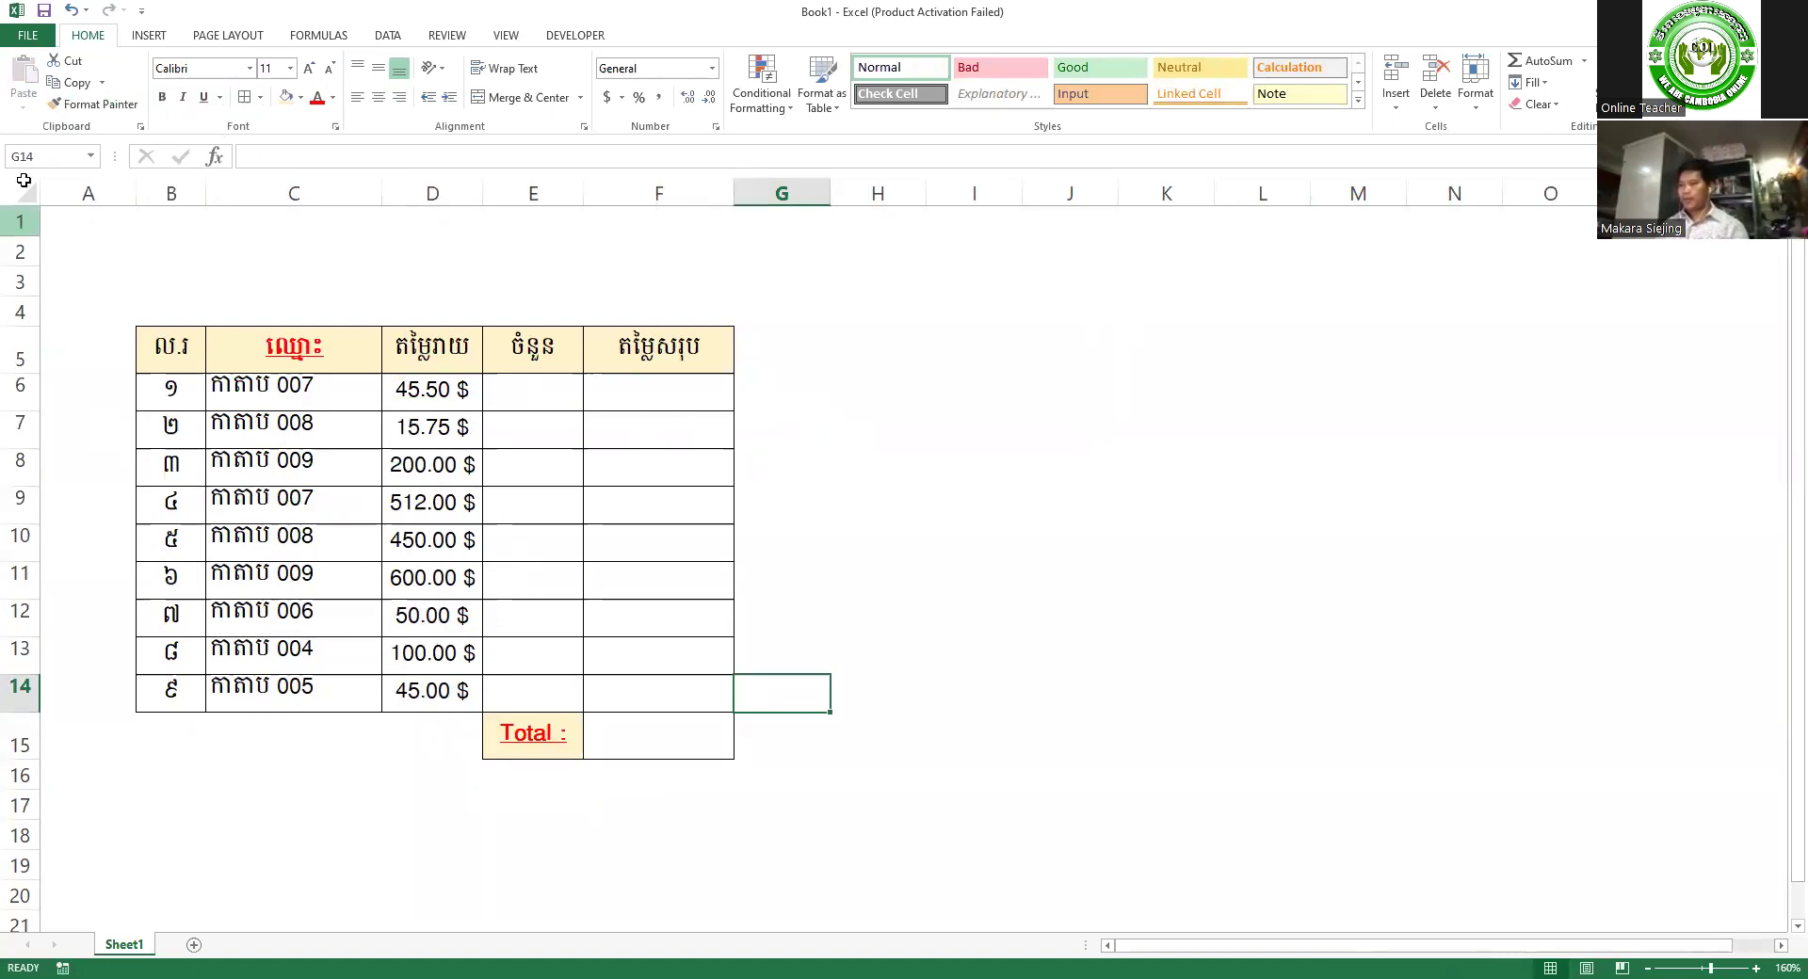
# - Paint the ឈ្មោះ header formatting onto row 9, B9:D9
pyautogui.click(306, 359)
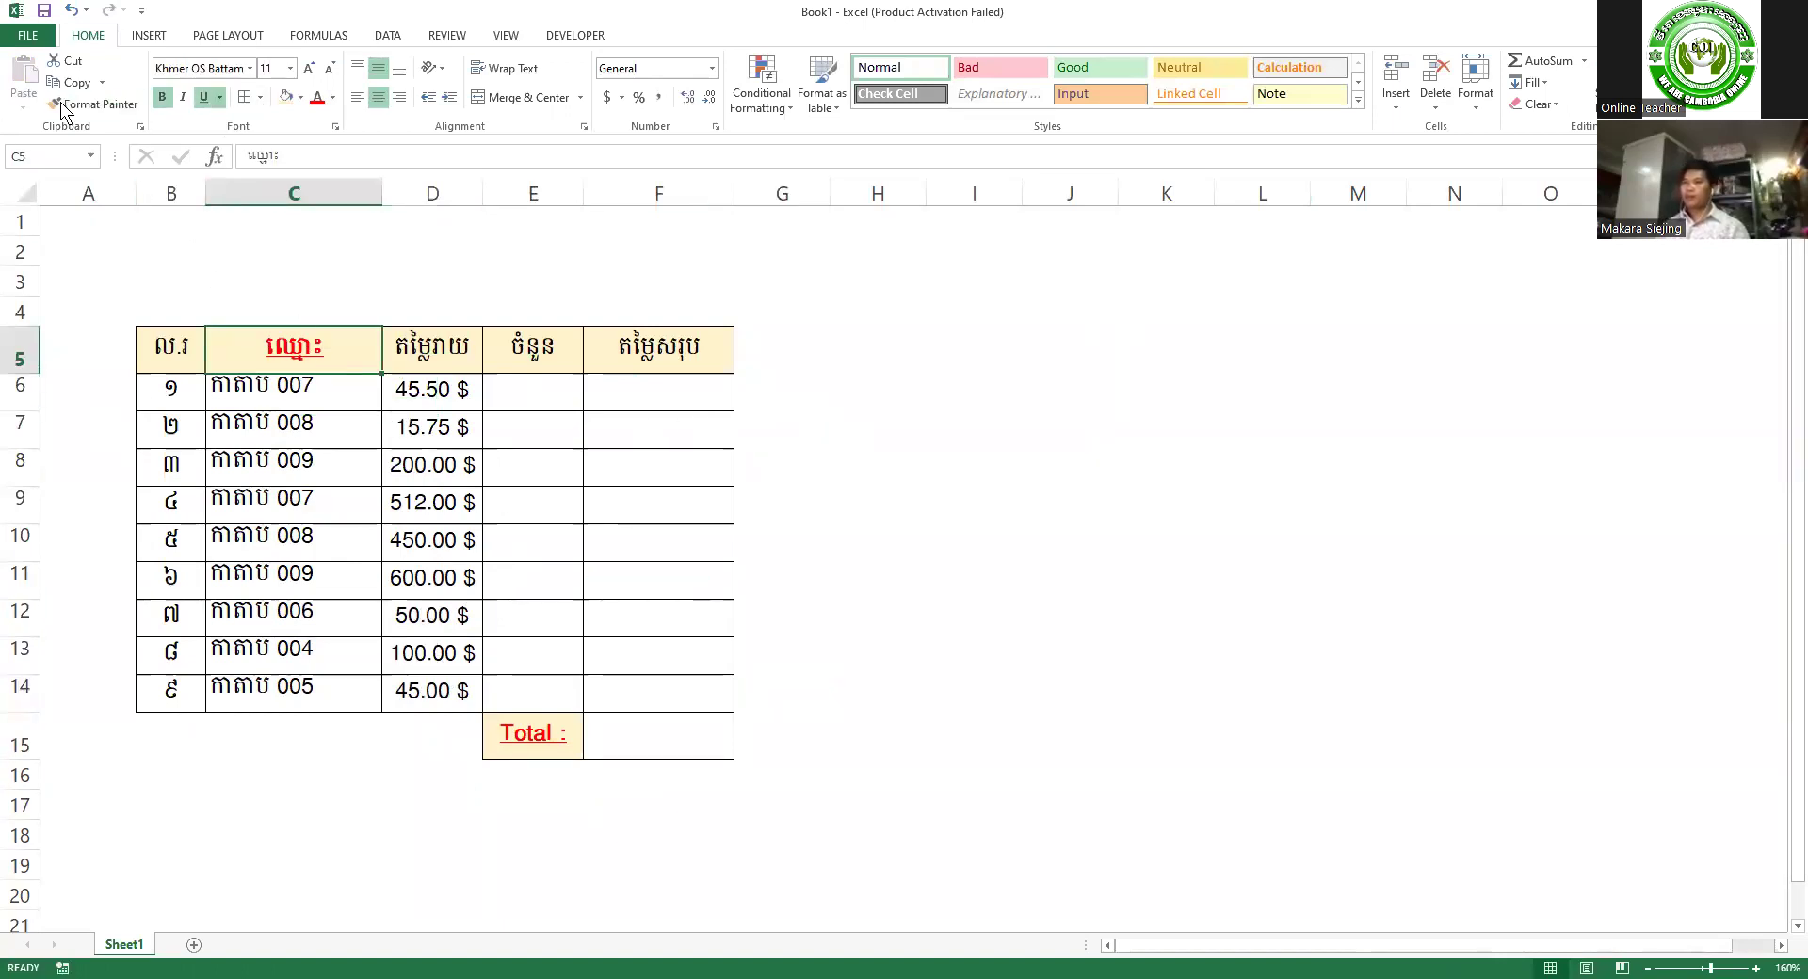
pyautogui.click(101, 104)
pyautogui.moveTo(179, 501); pyautogui.dragTo(470, 508)
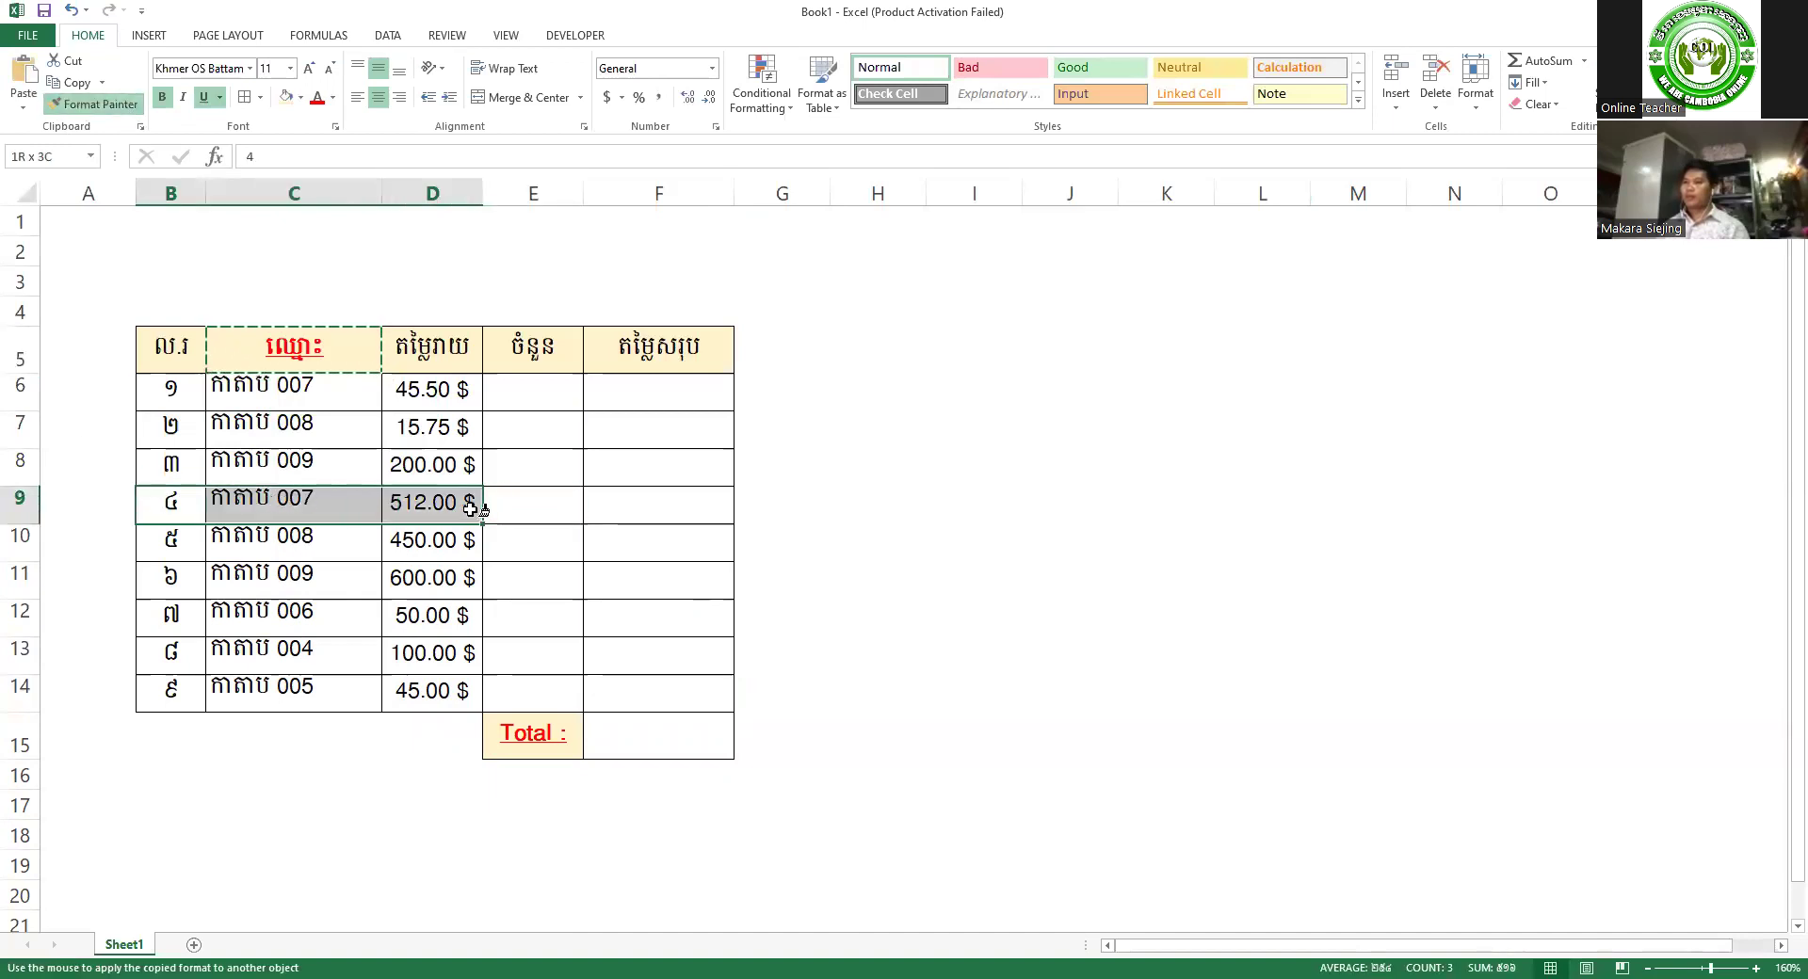
pyautogui.click(833, 569)
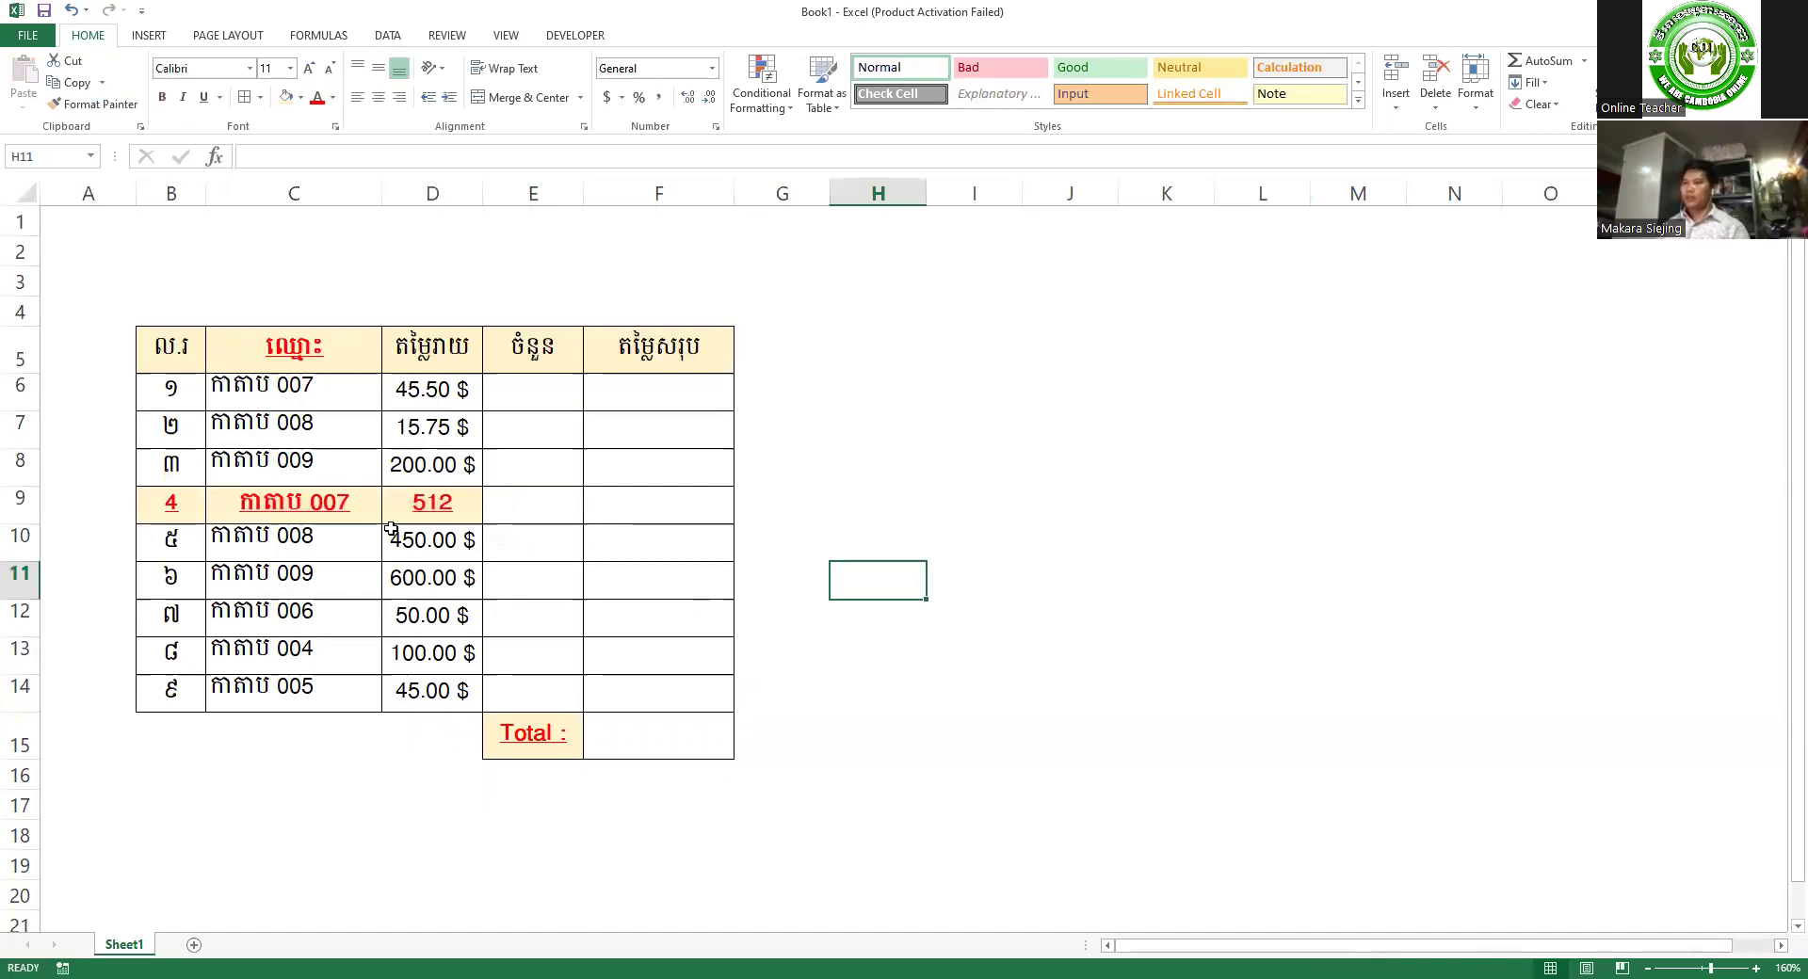
# - Undo the pasted formatting so D9 shows plain 512.00 $, and clear the copy marquee
pyautogui.click(453, 504)
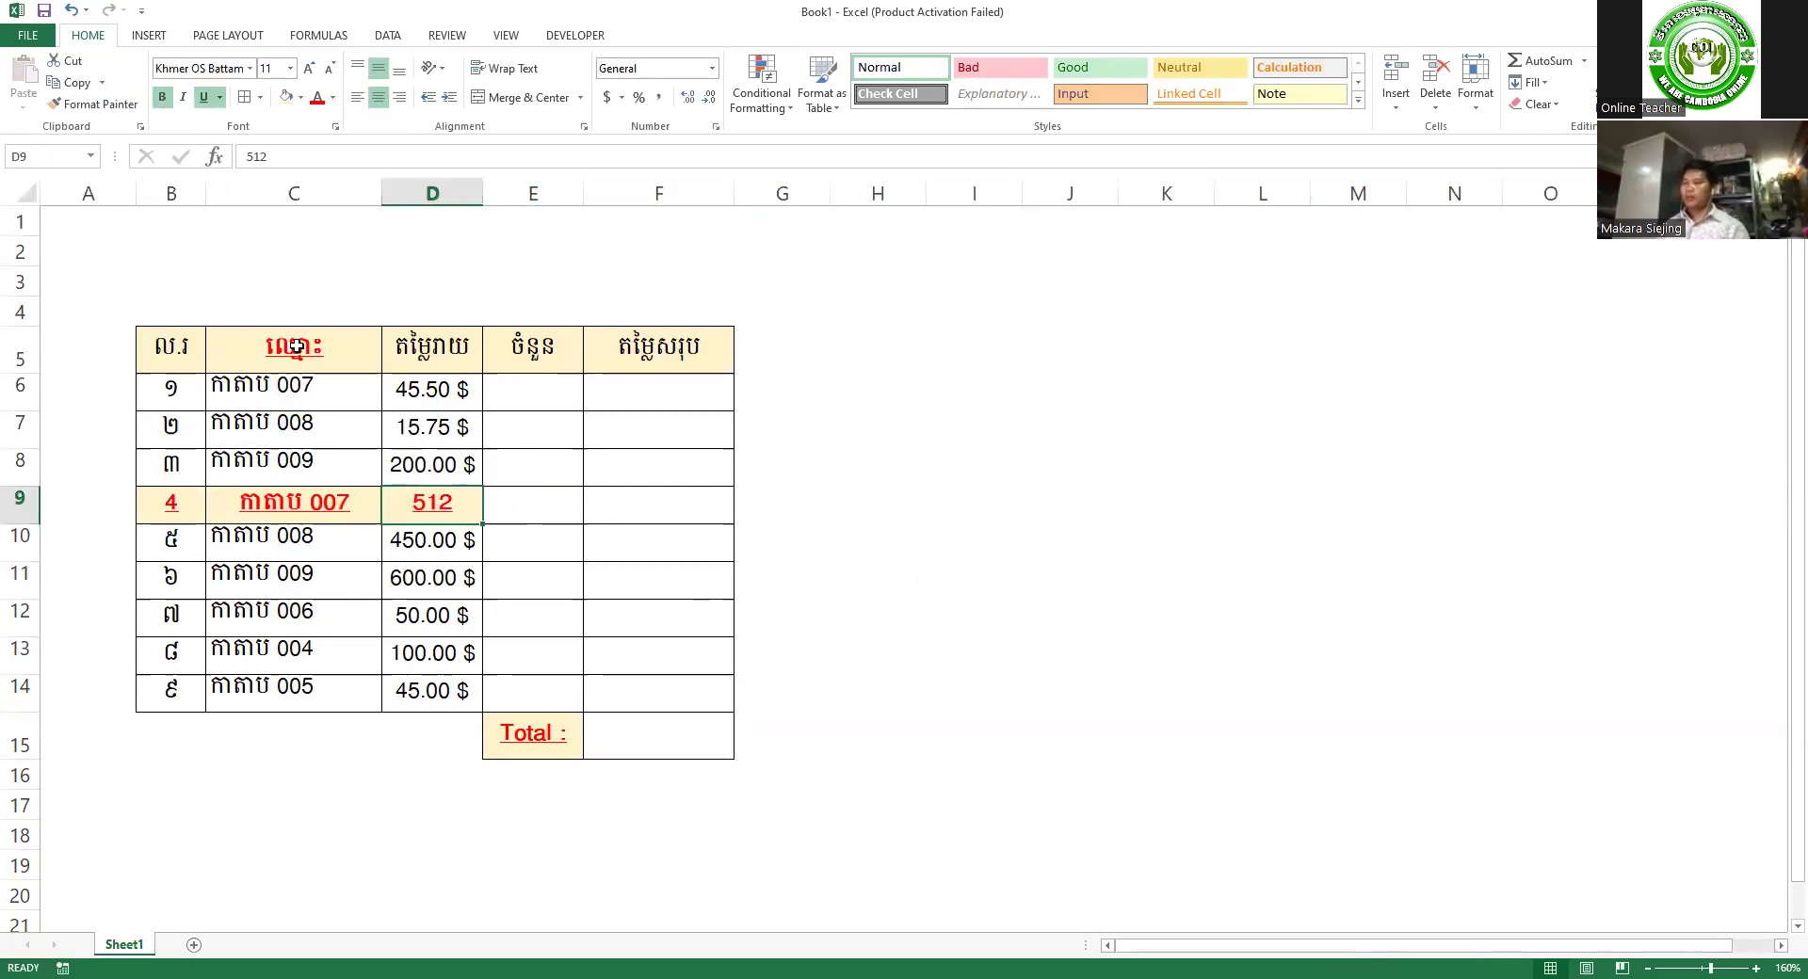
pyautogui.click(466, 476)
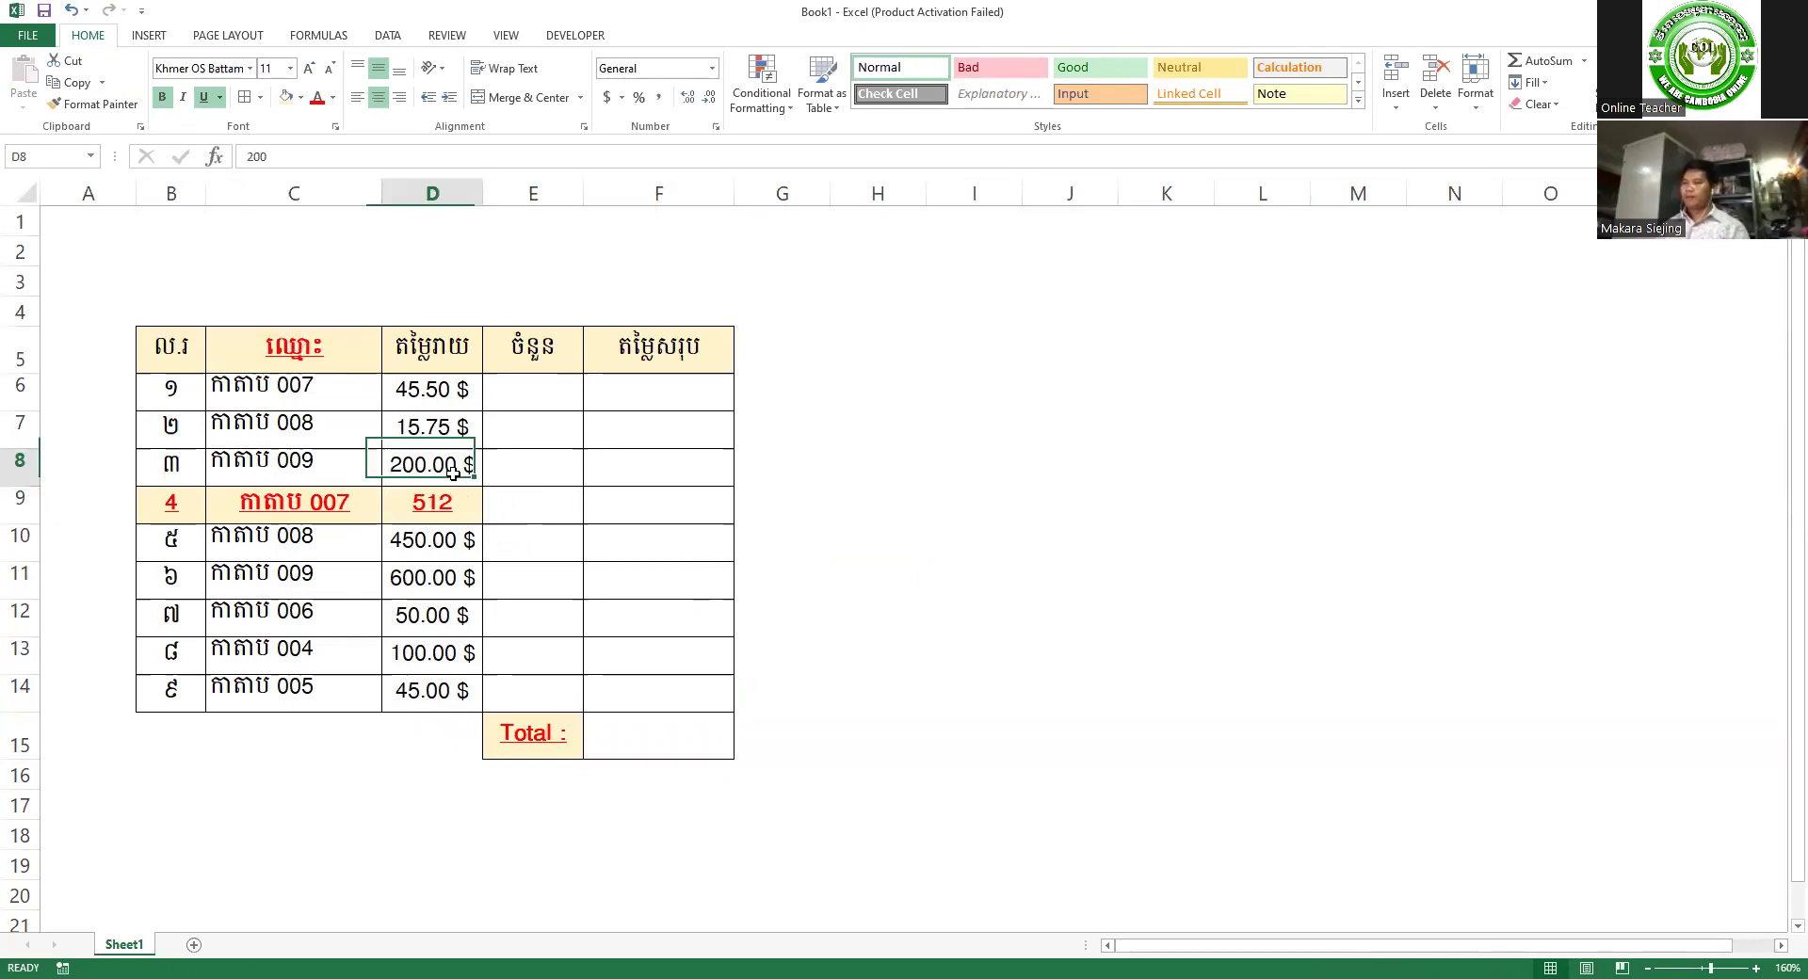
pyautogui.click(809, 604)
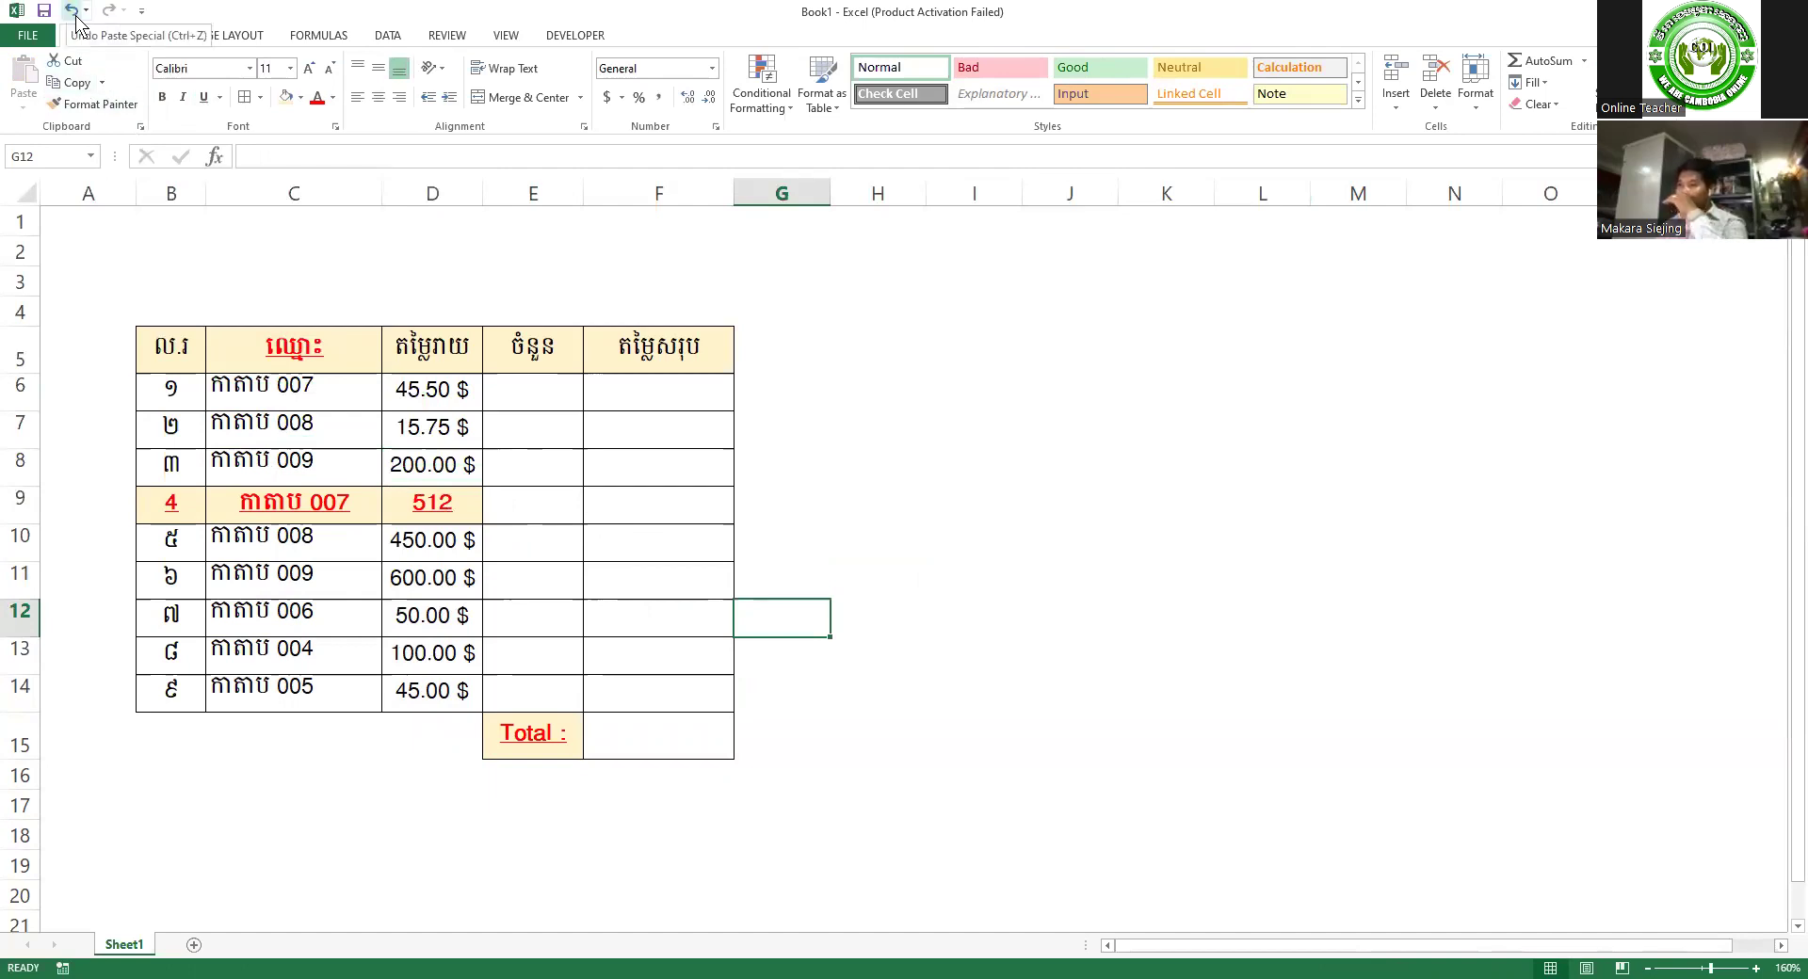
pyautogui.click(867, 507)
pyautogui.hotkey('ctrl', 'z')
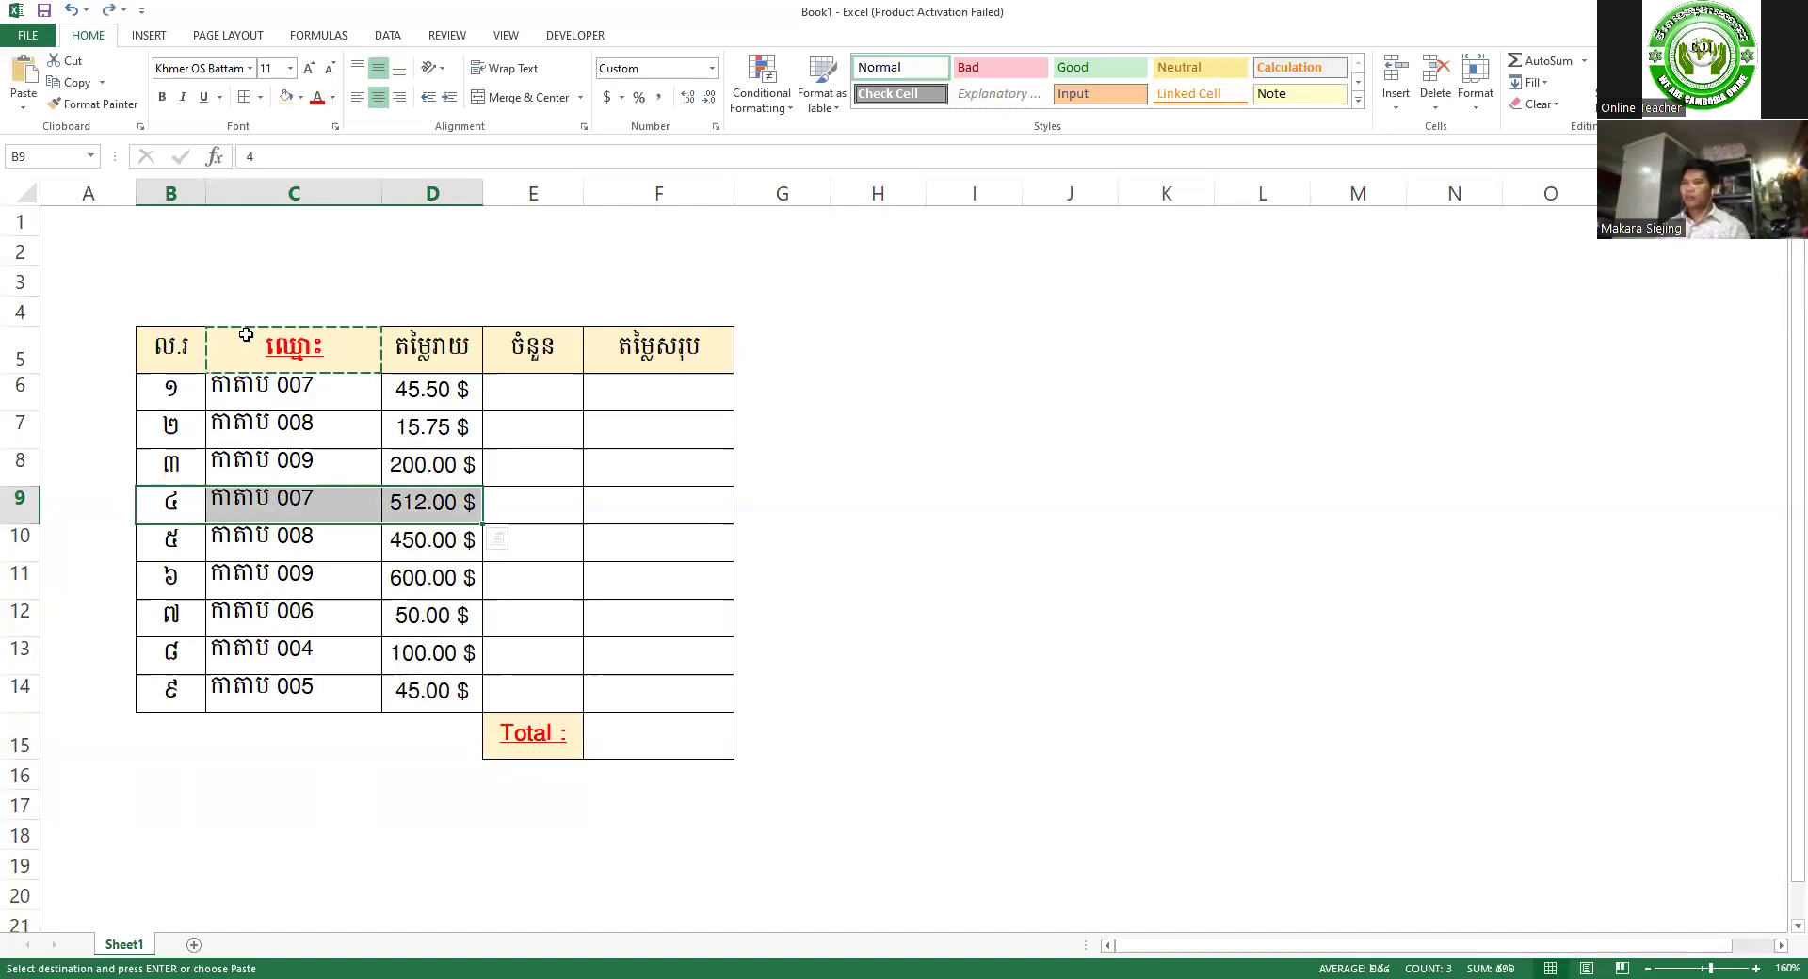
pyautogui.press('Escape')
pyautogui.click(922, 518)
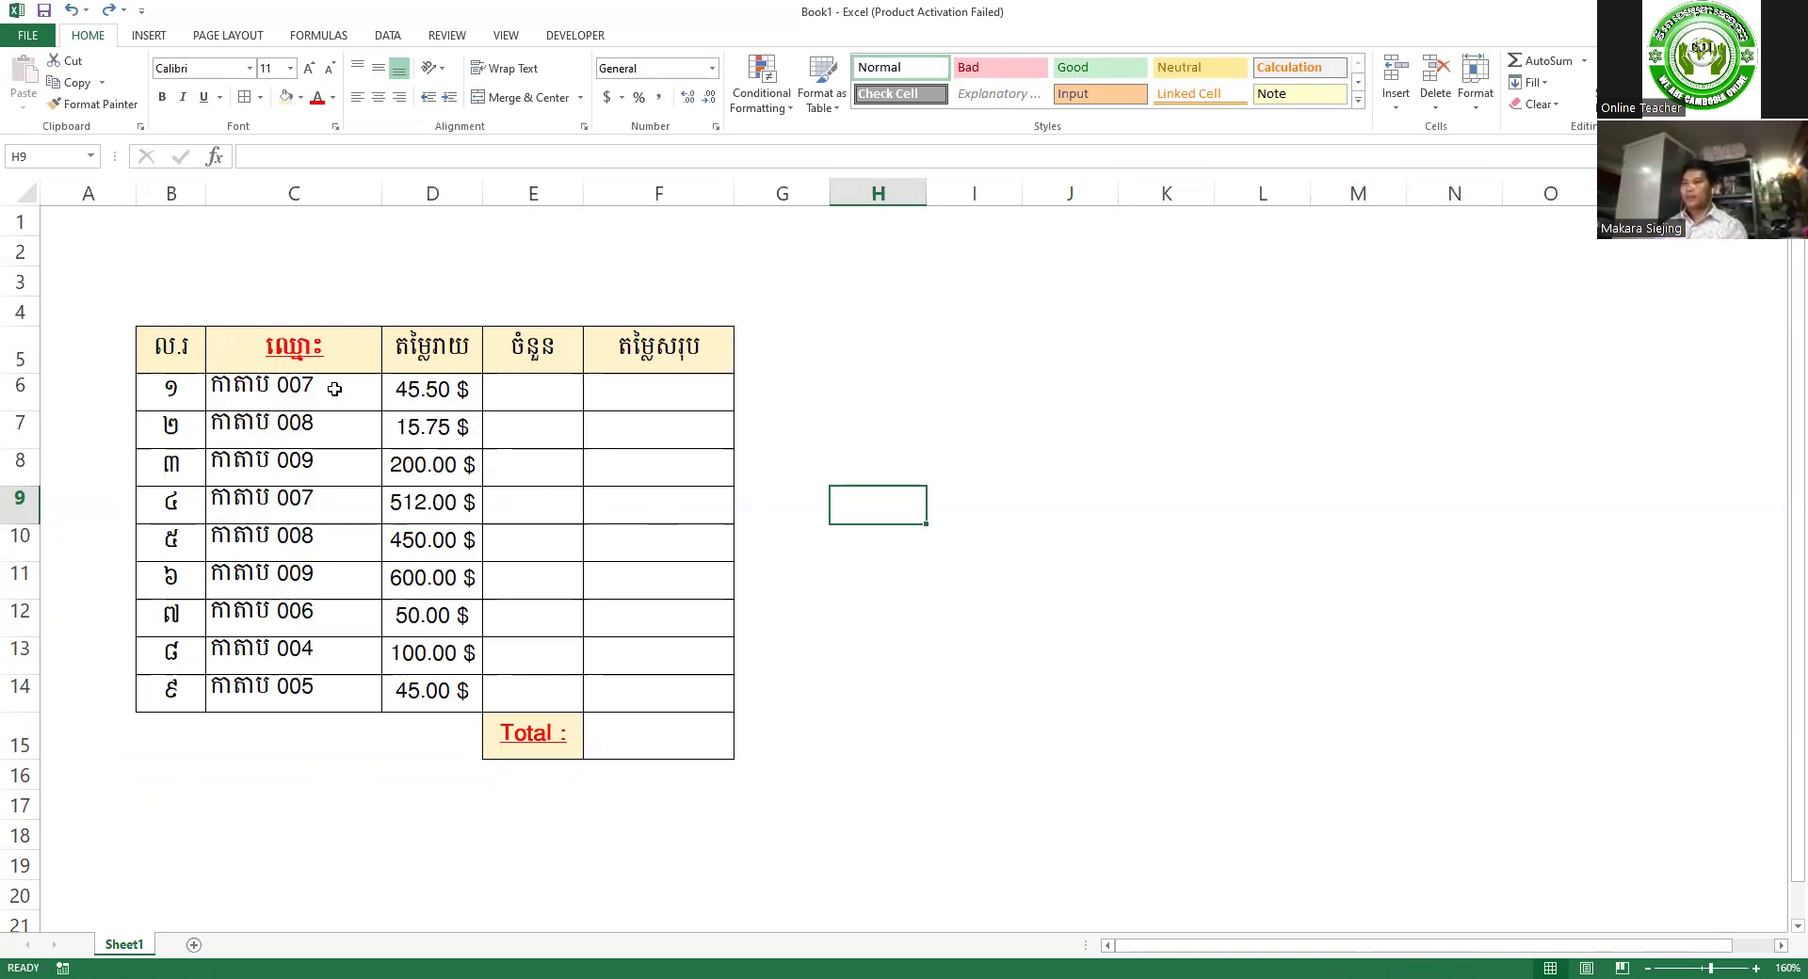
pyautogui.moveTo(335, 389); pyautogui.dragTo(373, 679)
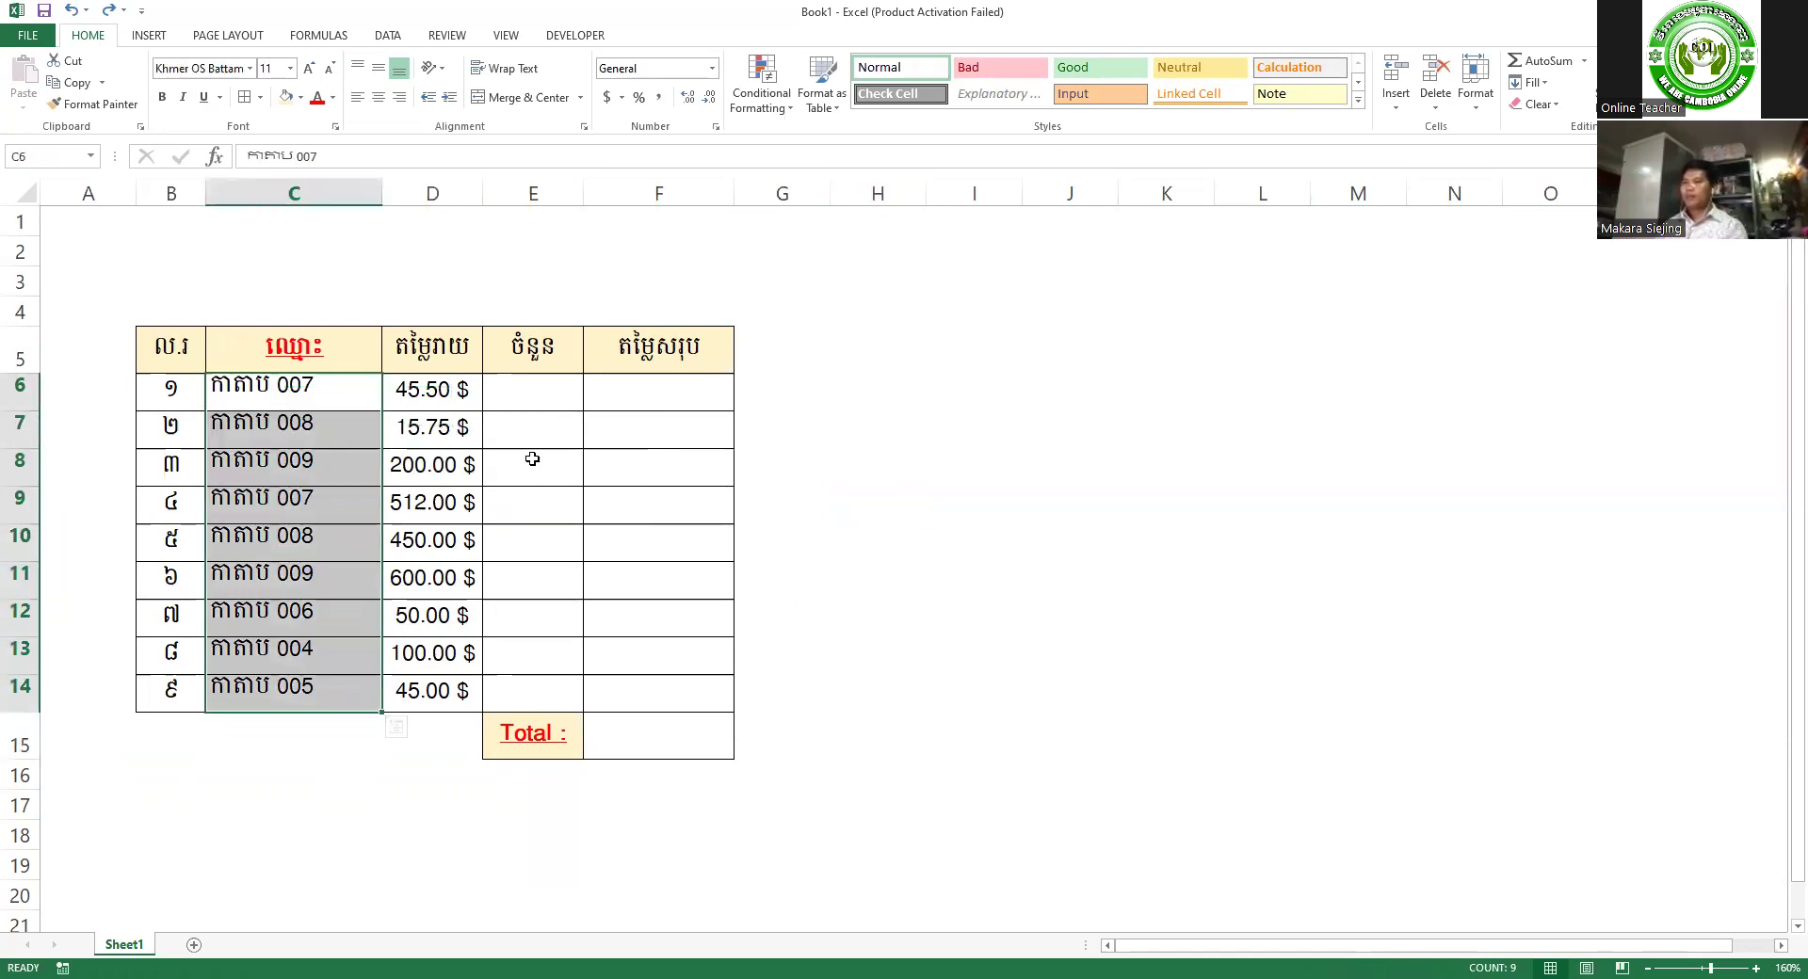
pyautogui.click(662, 396)
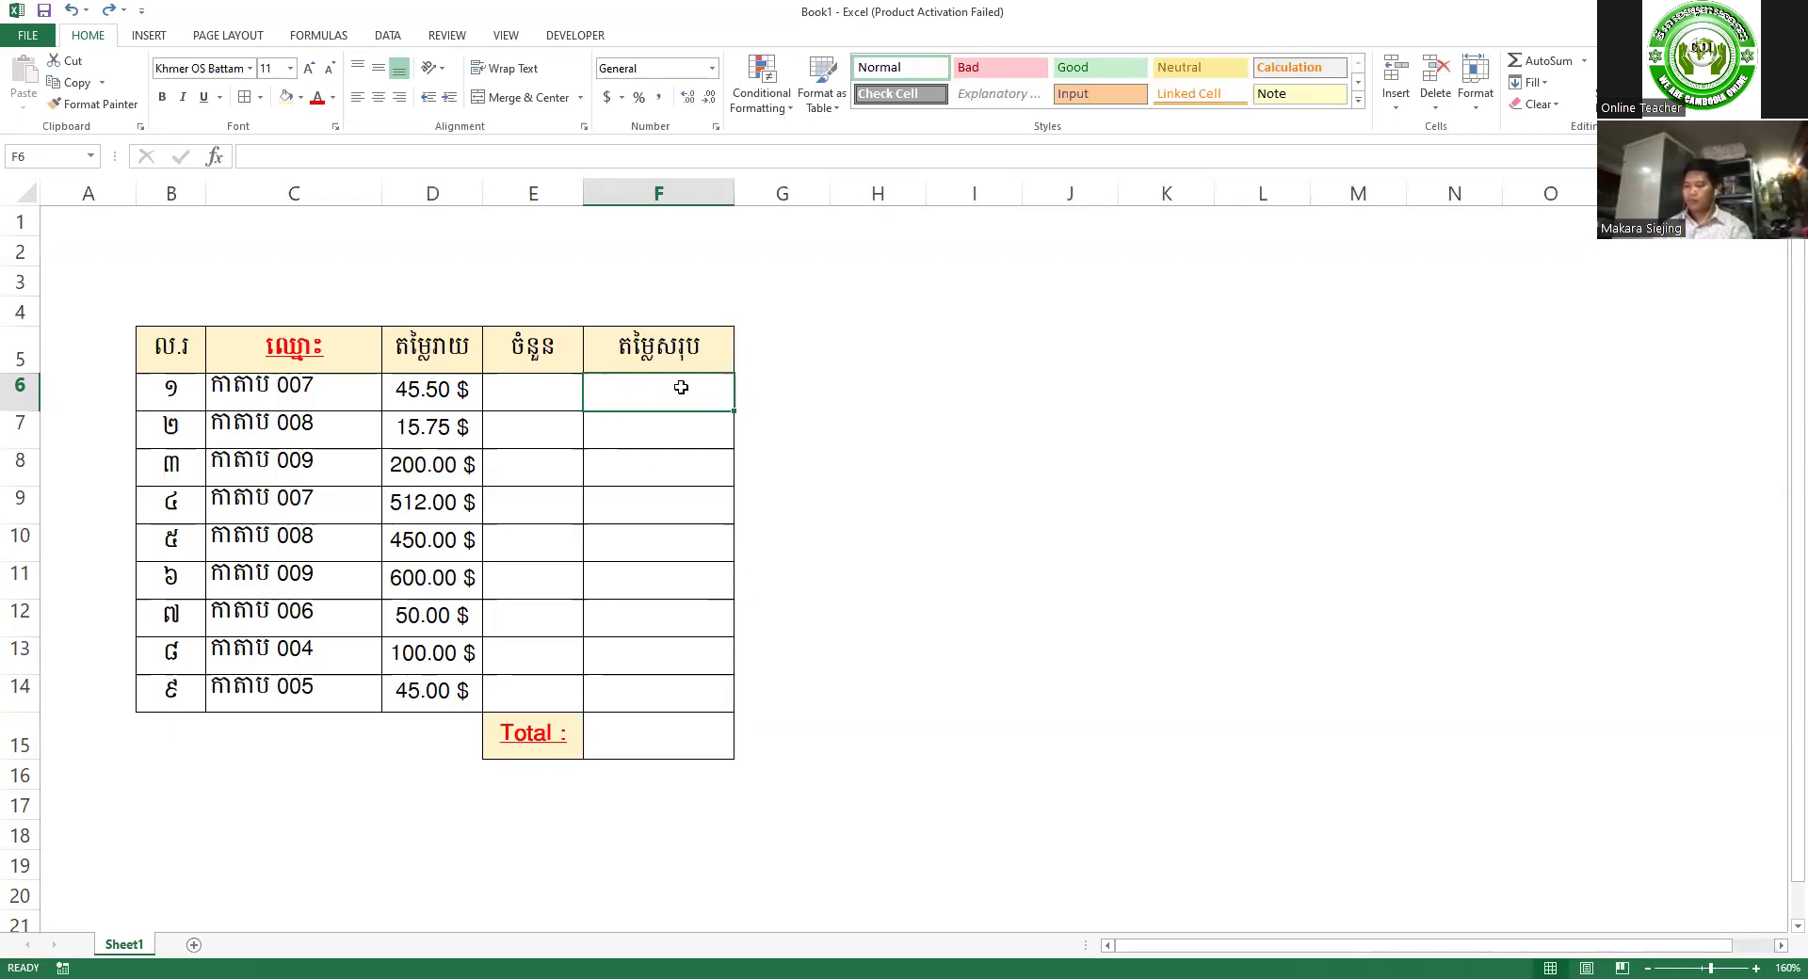
# - Start the F6 formula with =D6 followed by an operator
pyautogui.write('=')
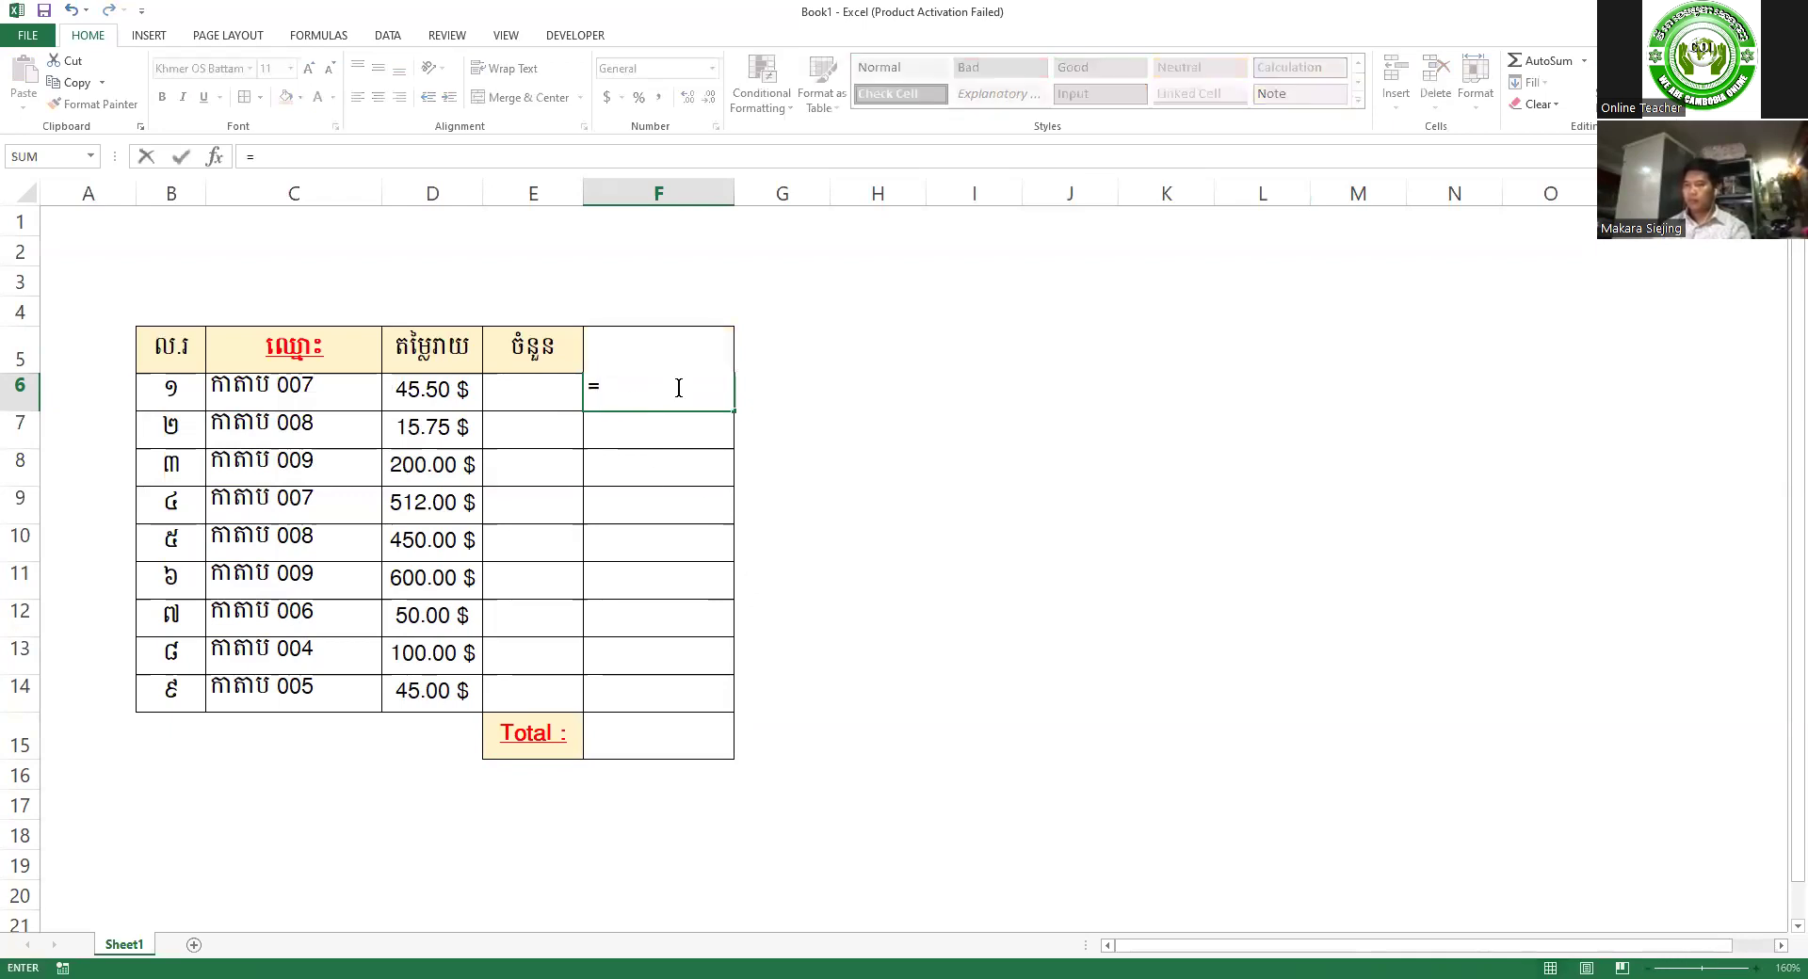
pyautogui.click(430, 389)
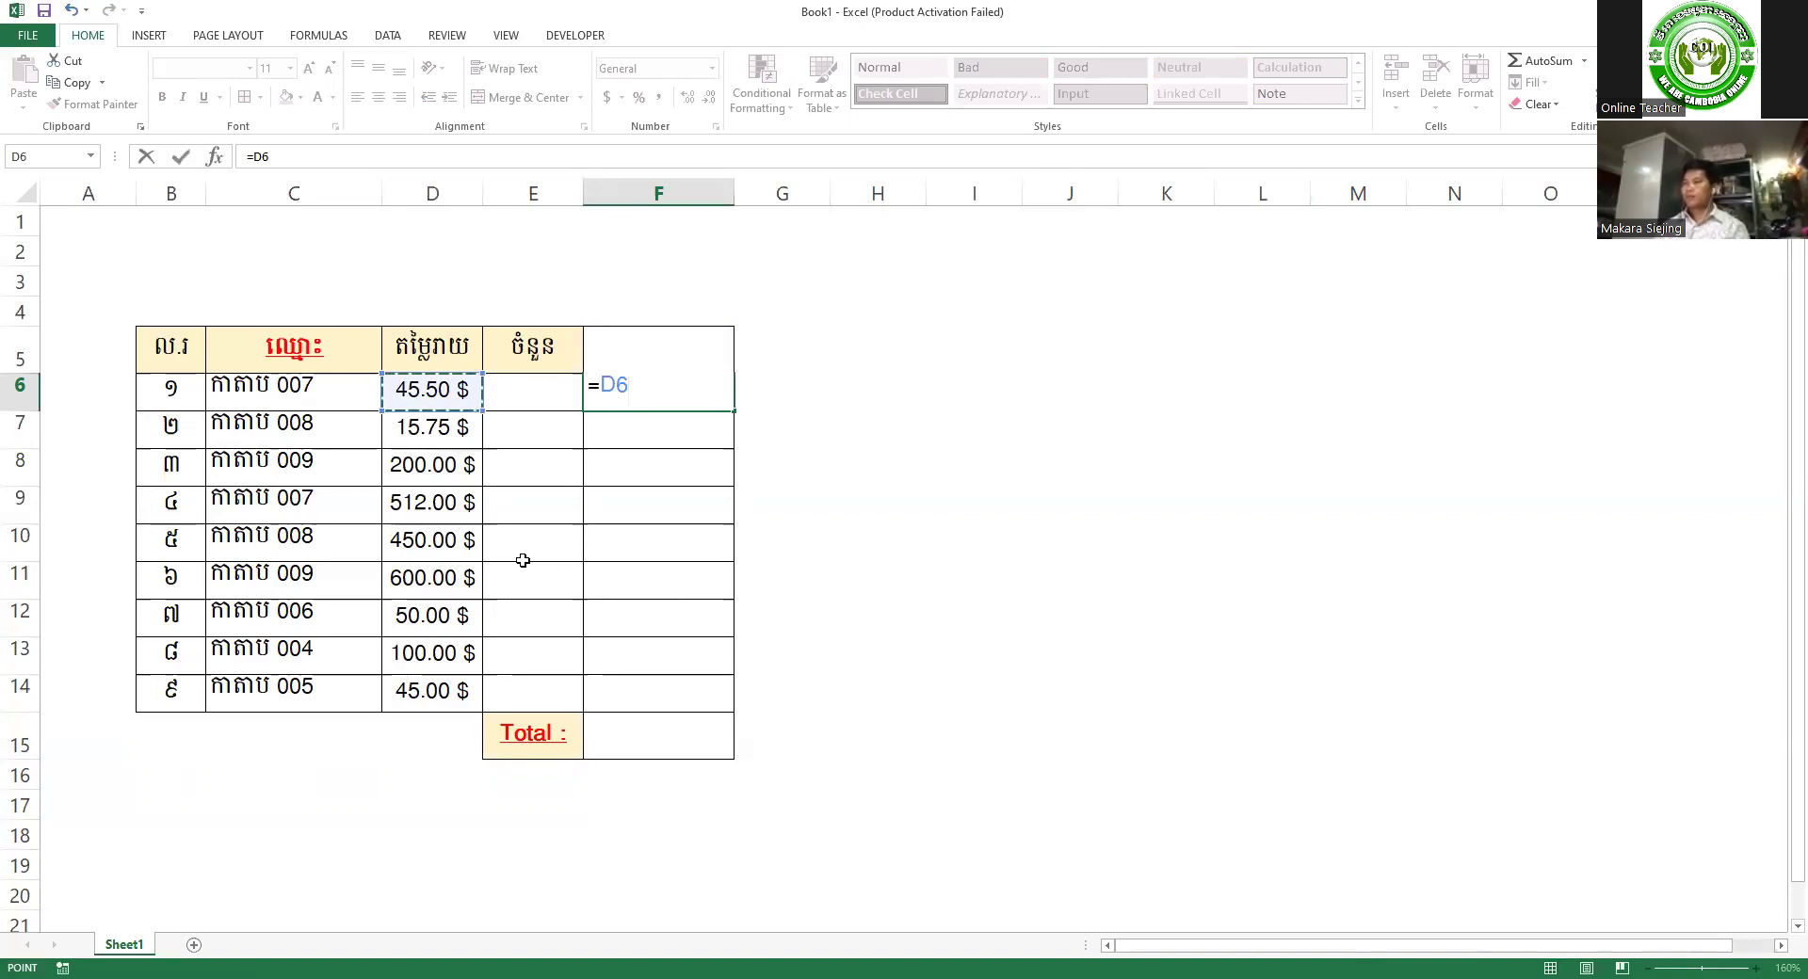
pyautogui.write('*')
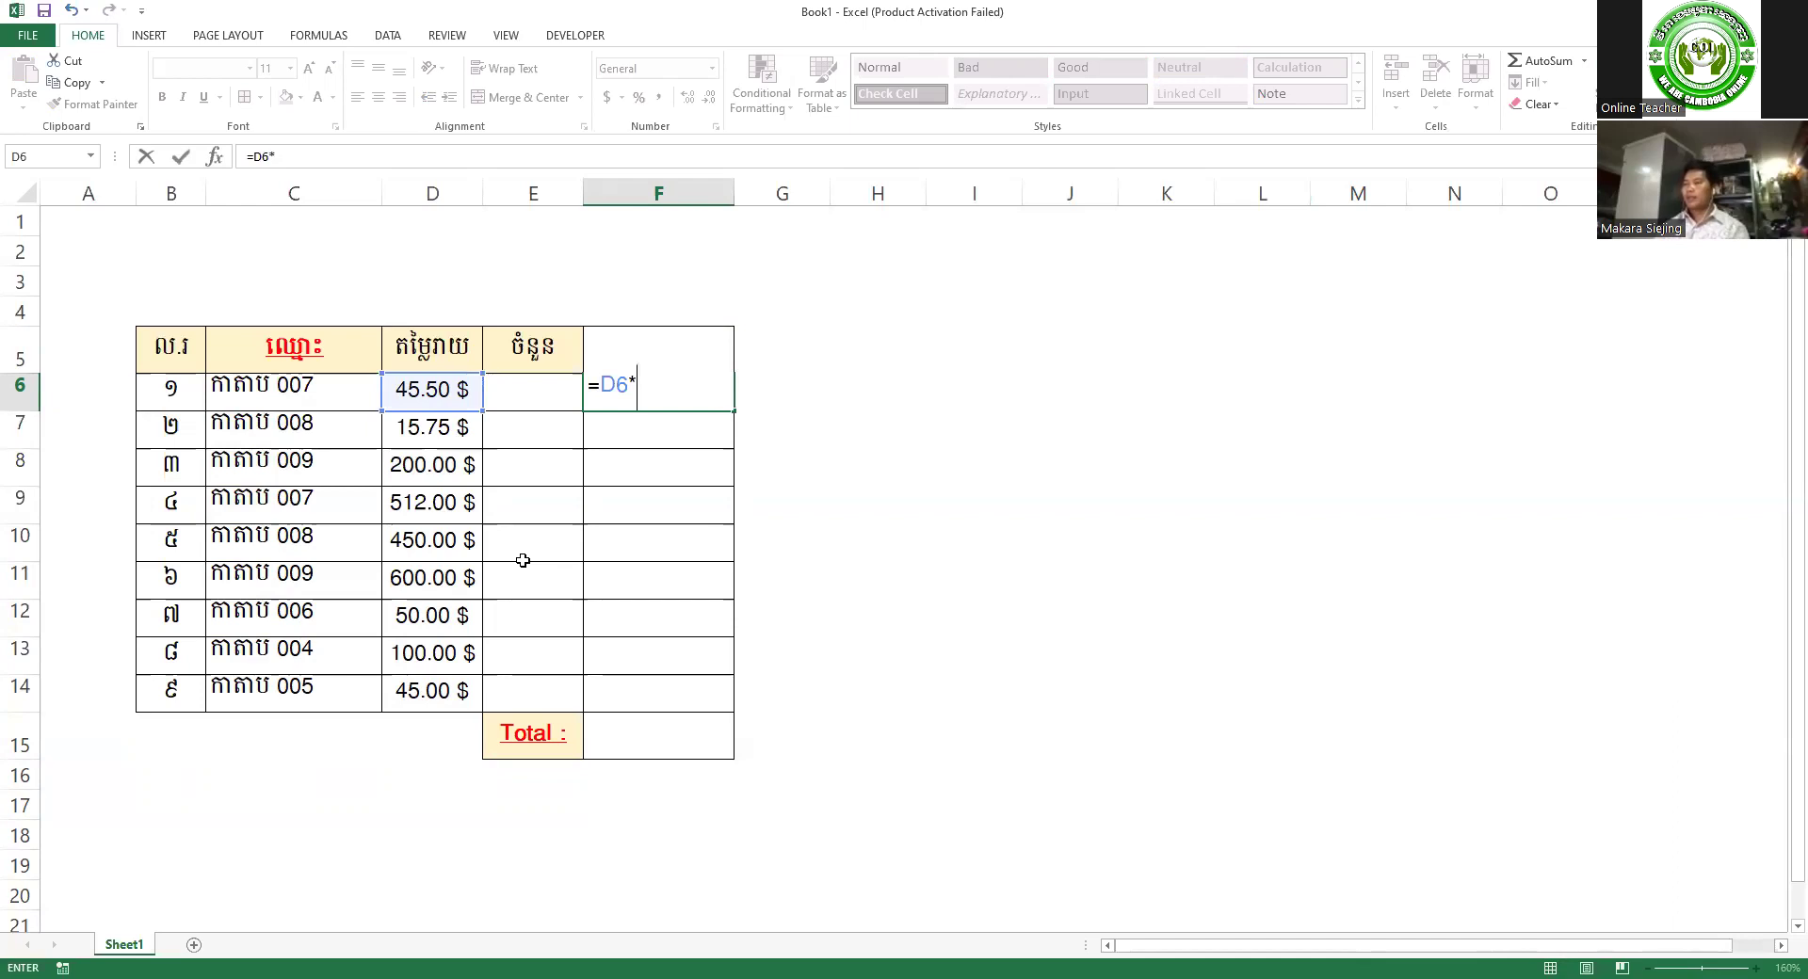
pyautogui.write('_')
pyautogui.press('BackSpace')
pyautogui.write('+')
pyautogui.press('BackSpace')
pyautogui.press('BackSpace')
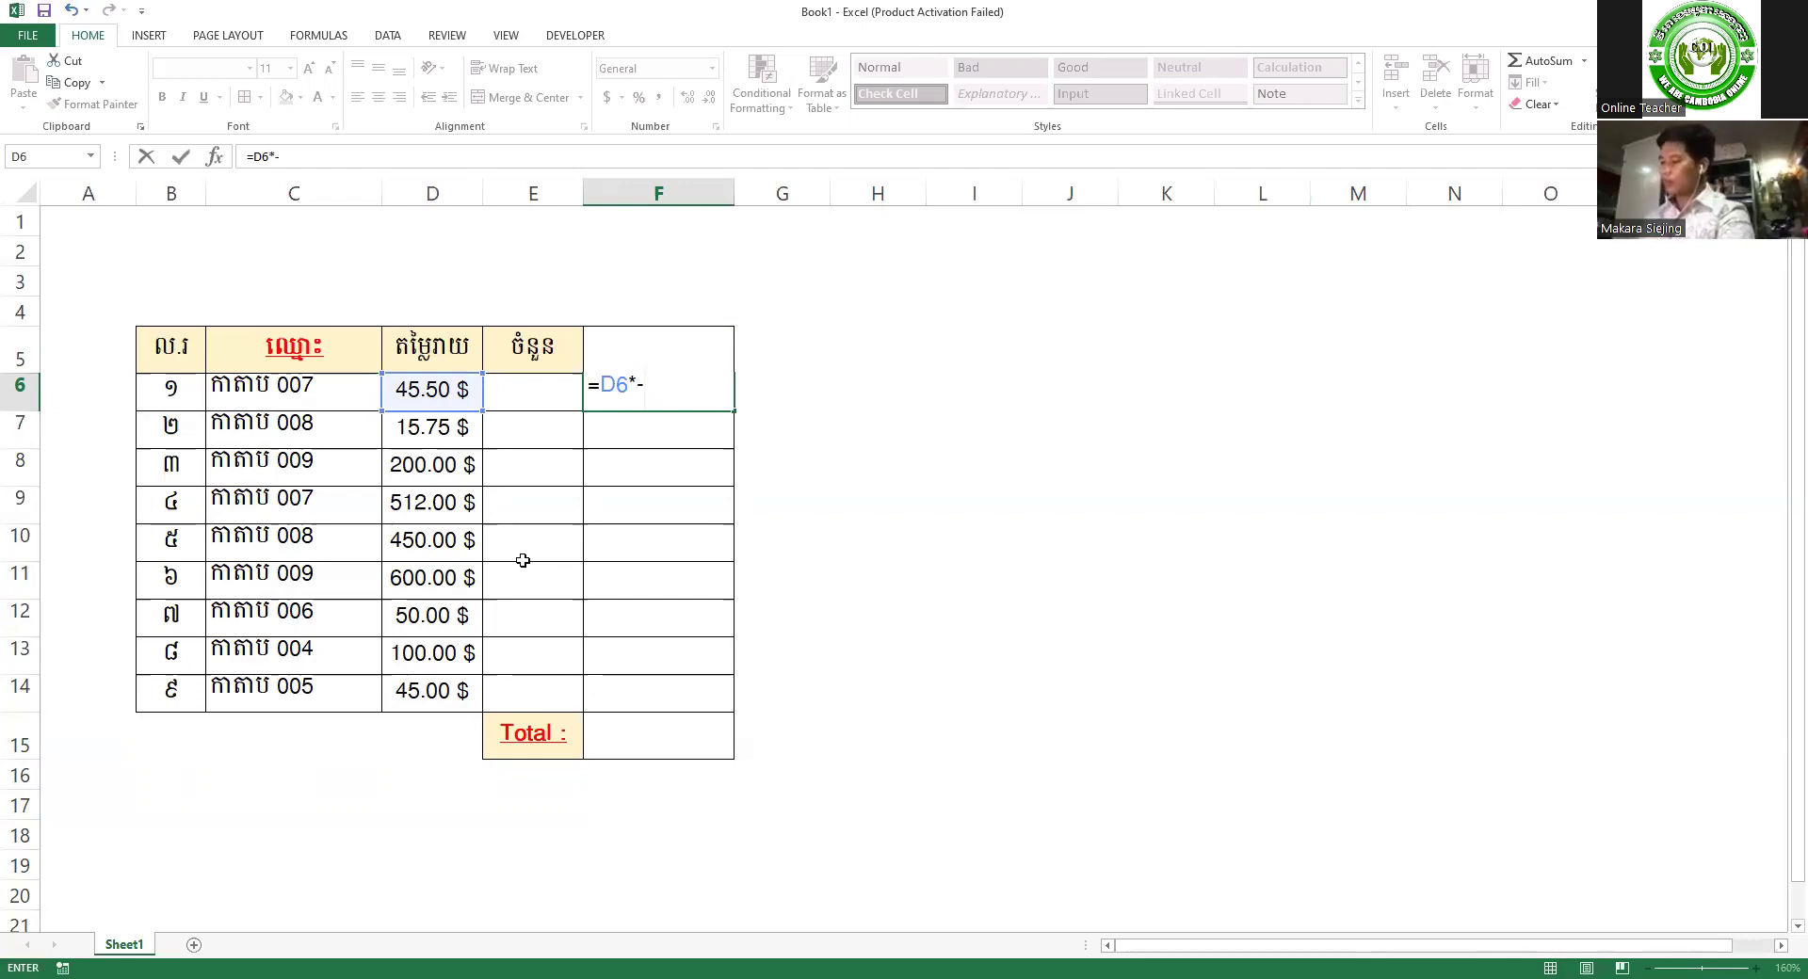
pyautogui.write('+/')
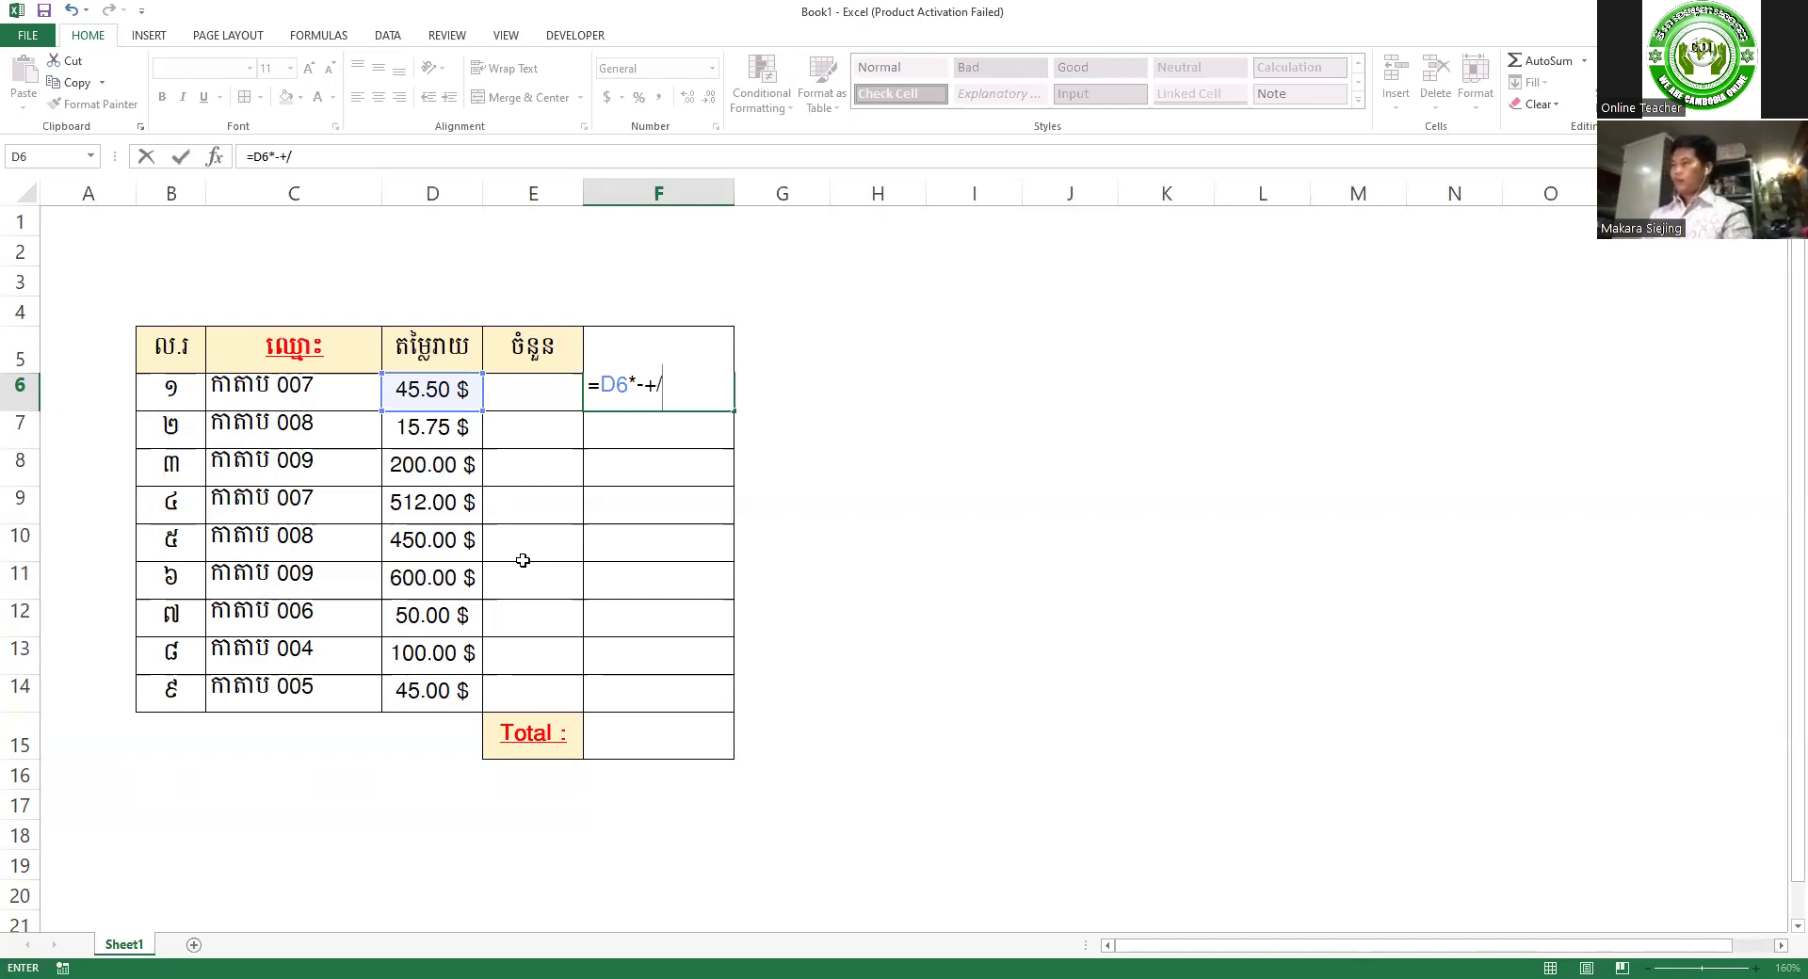
pyautogui.press('Left')
pyautogui.press('Left')
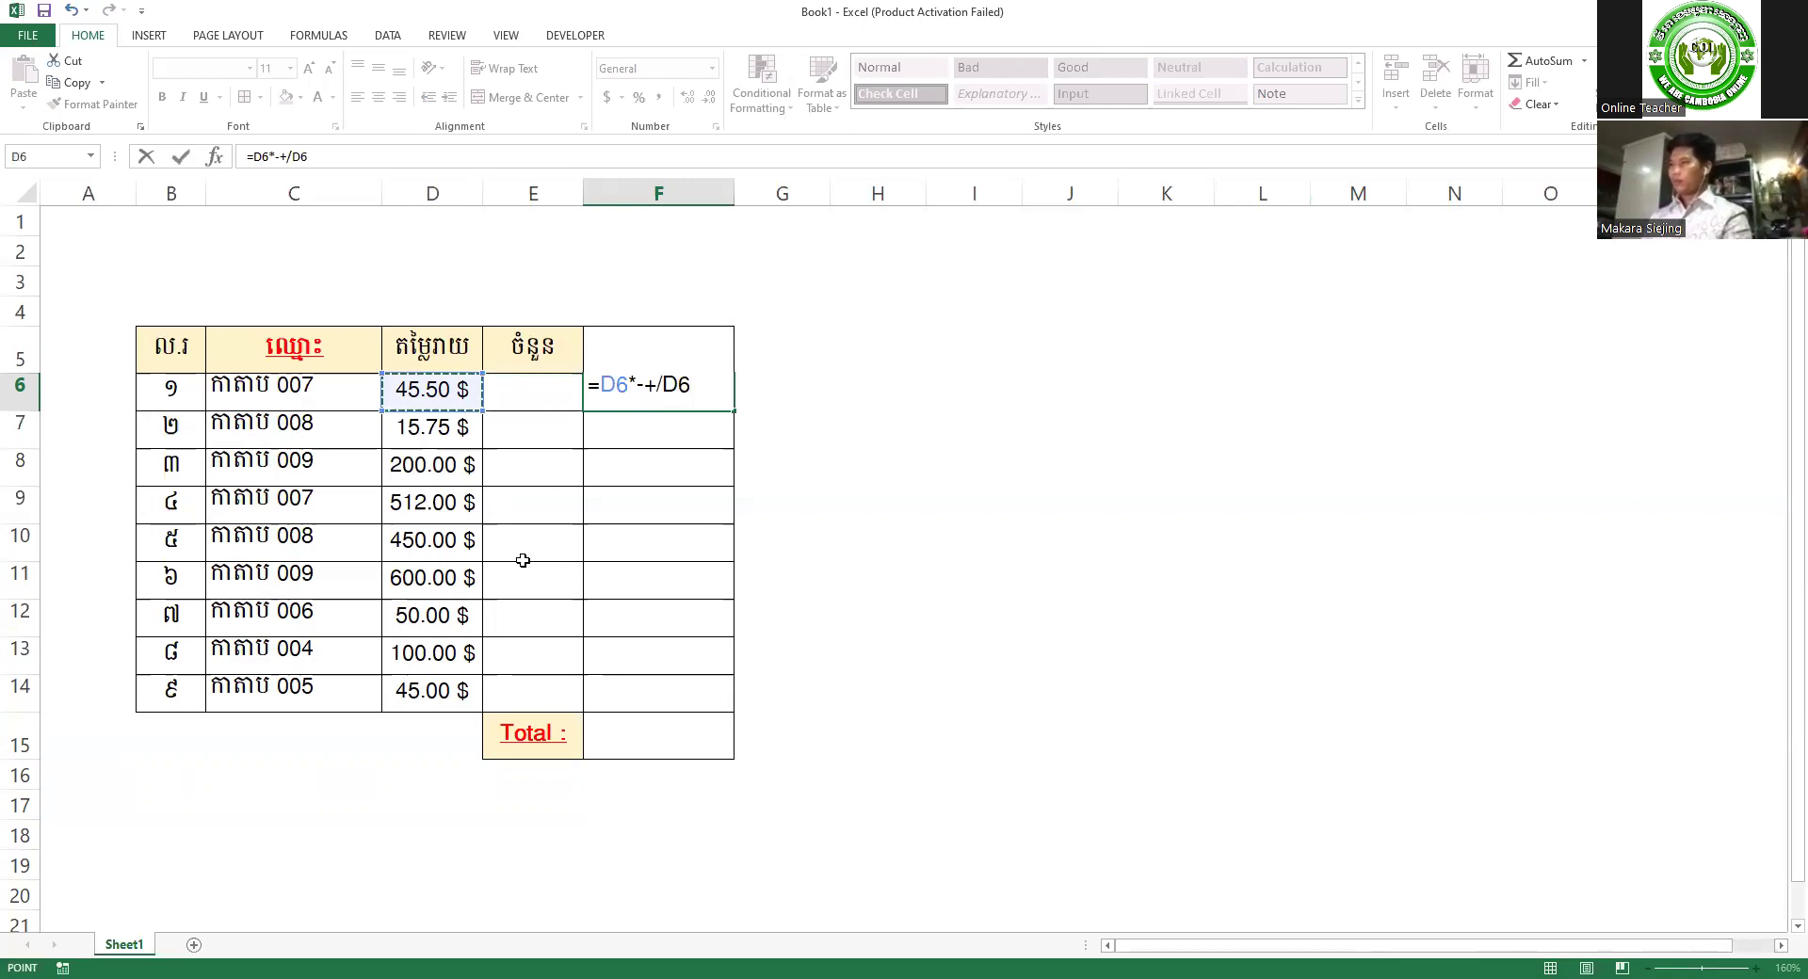
# - Correct the F6 formula to =D6*E6 and enter it
pyautogui.click(699, 388)
pyautogui.press('BackSpace')
pyautogui.press('BackSpace')
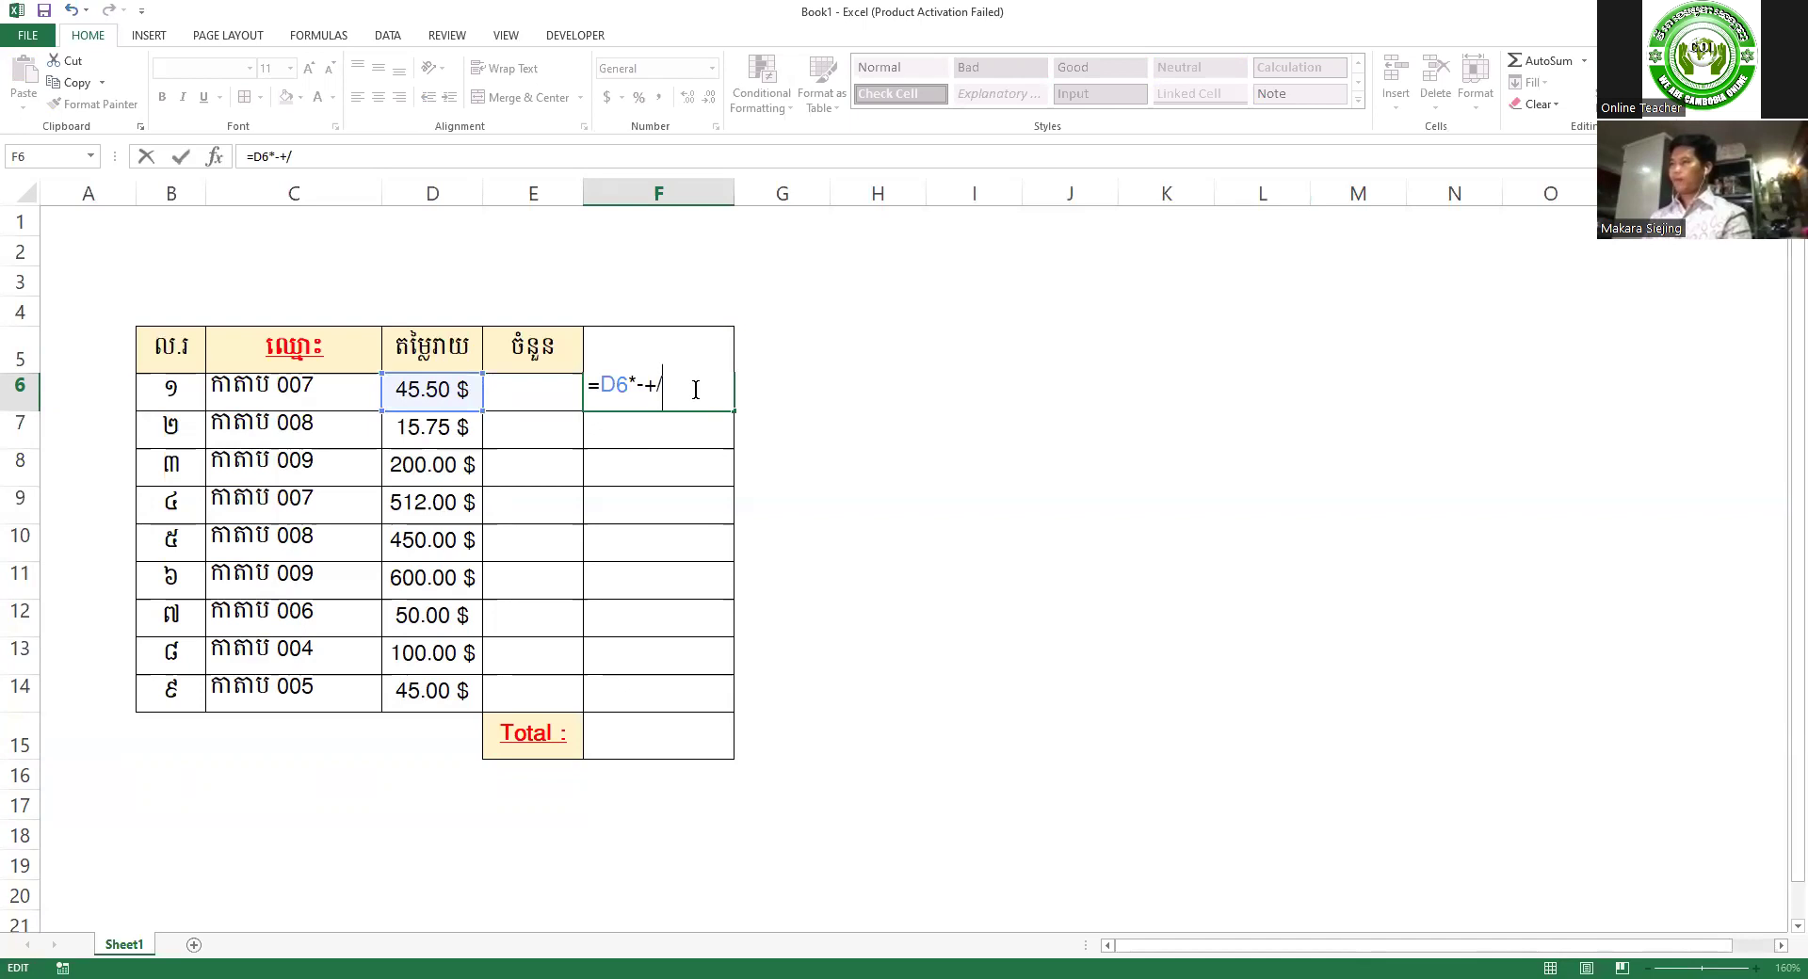
pyautogui.press('BackSpace')
pyautogui.press('BackSpace')
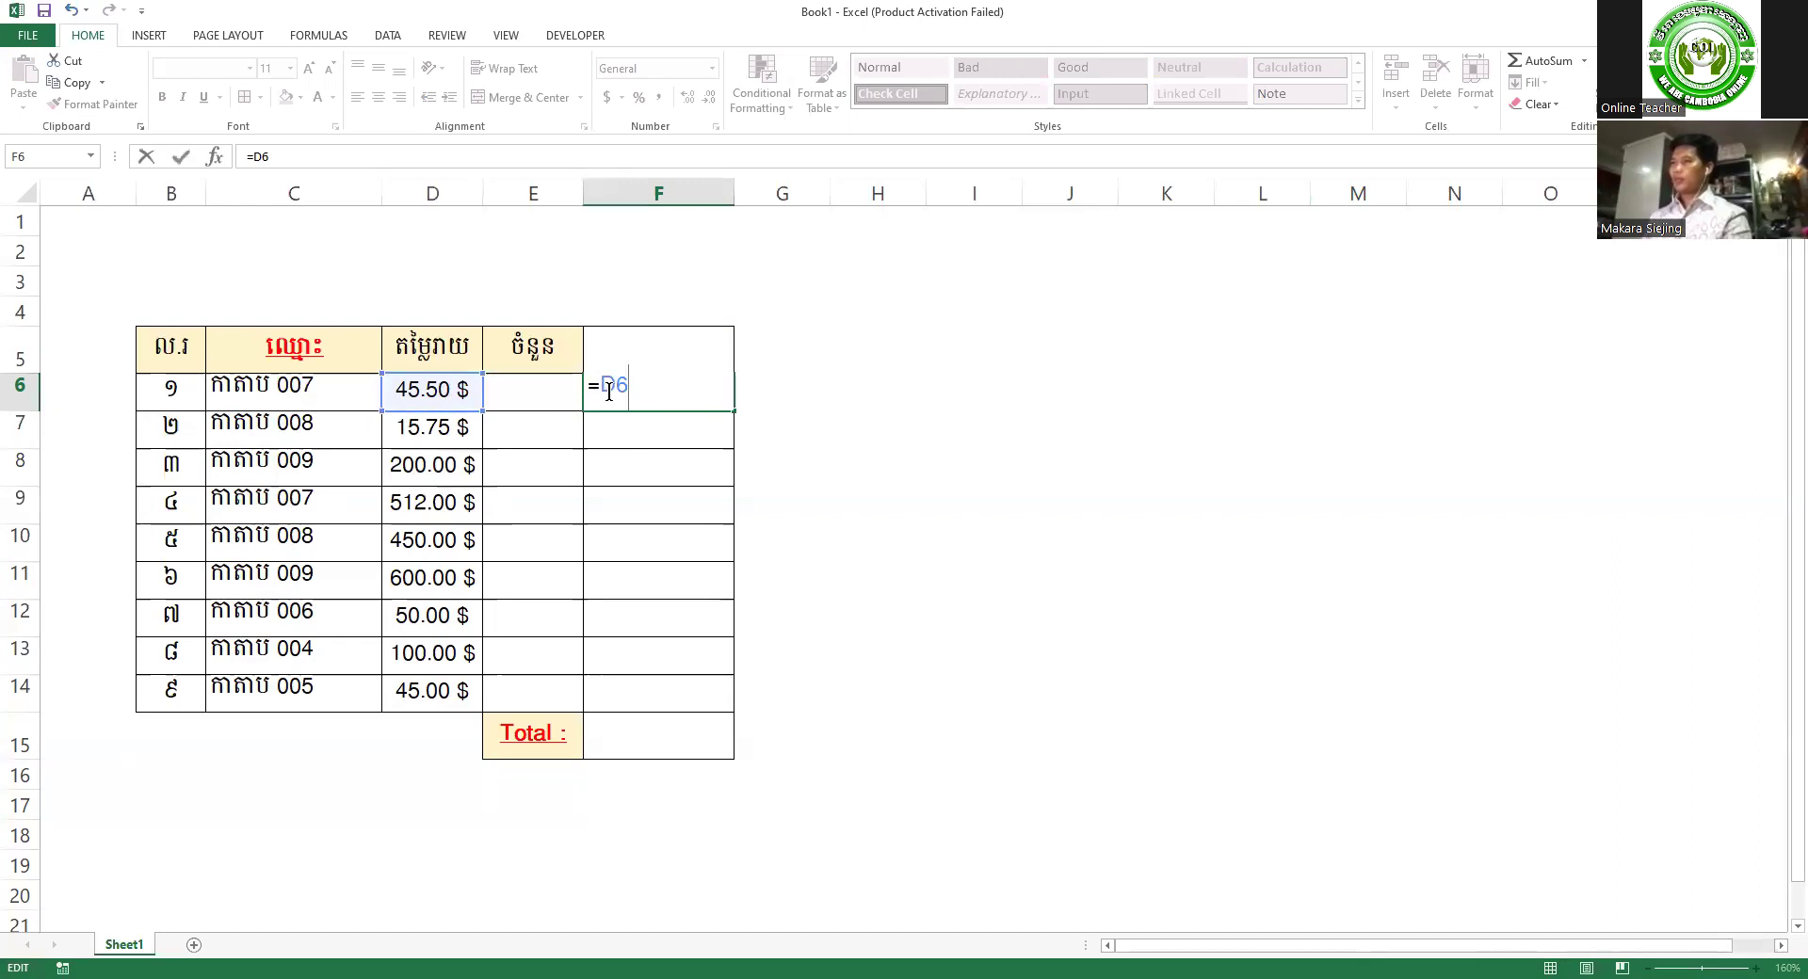
pyautogui.write('*')
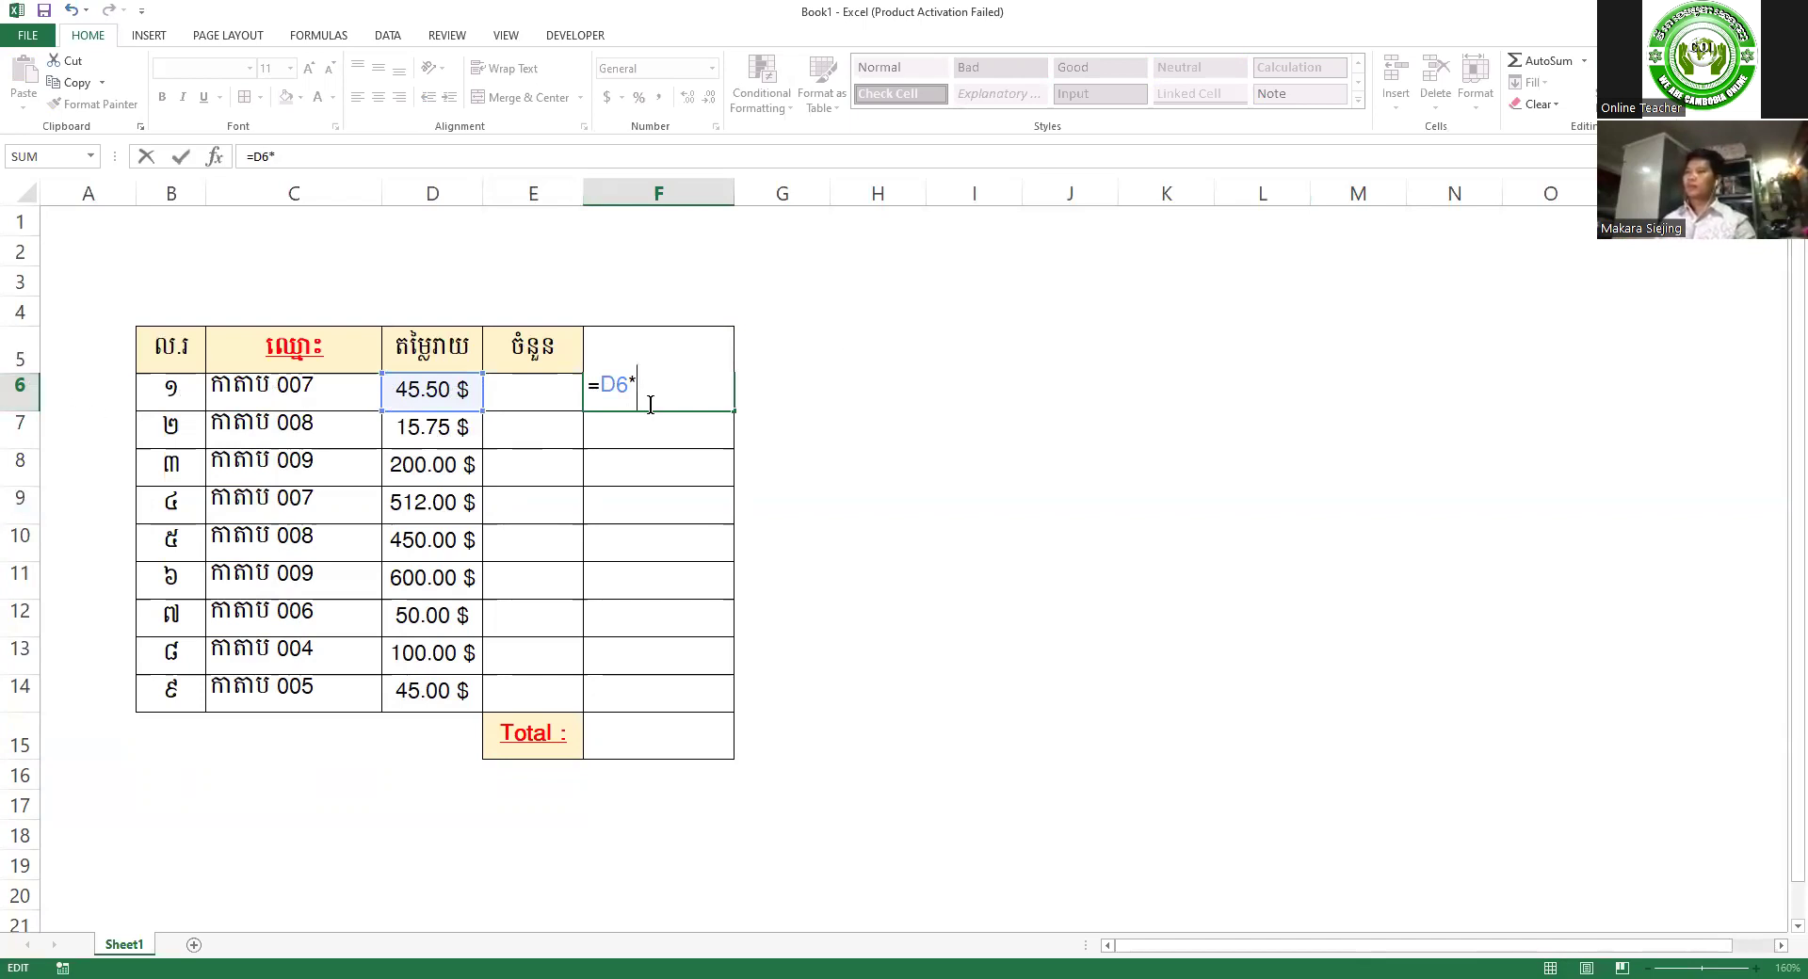
pyautogui.write('E6')
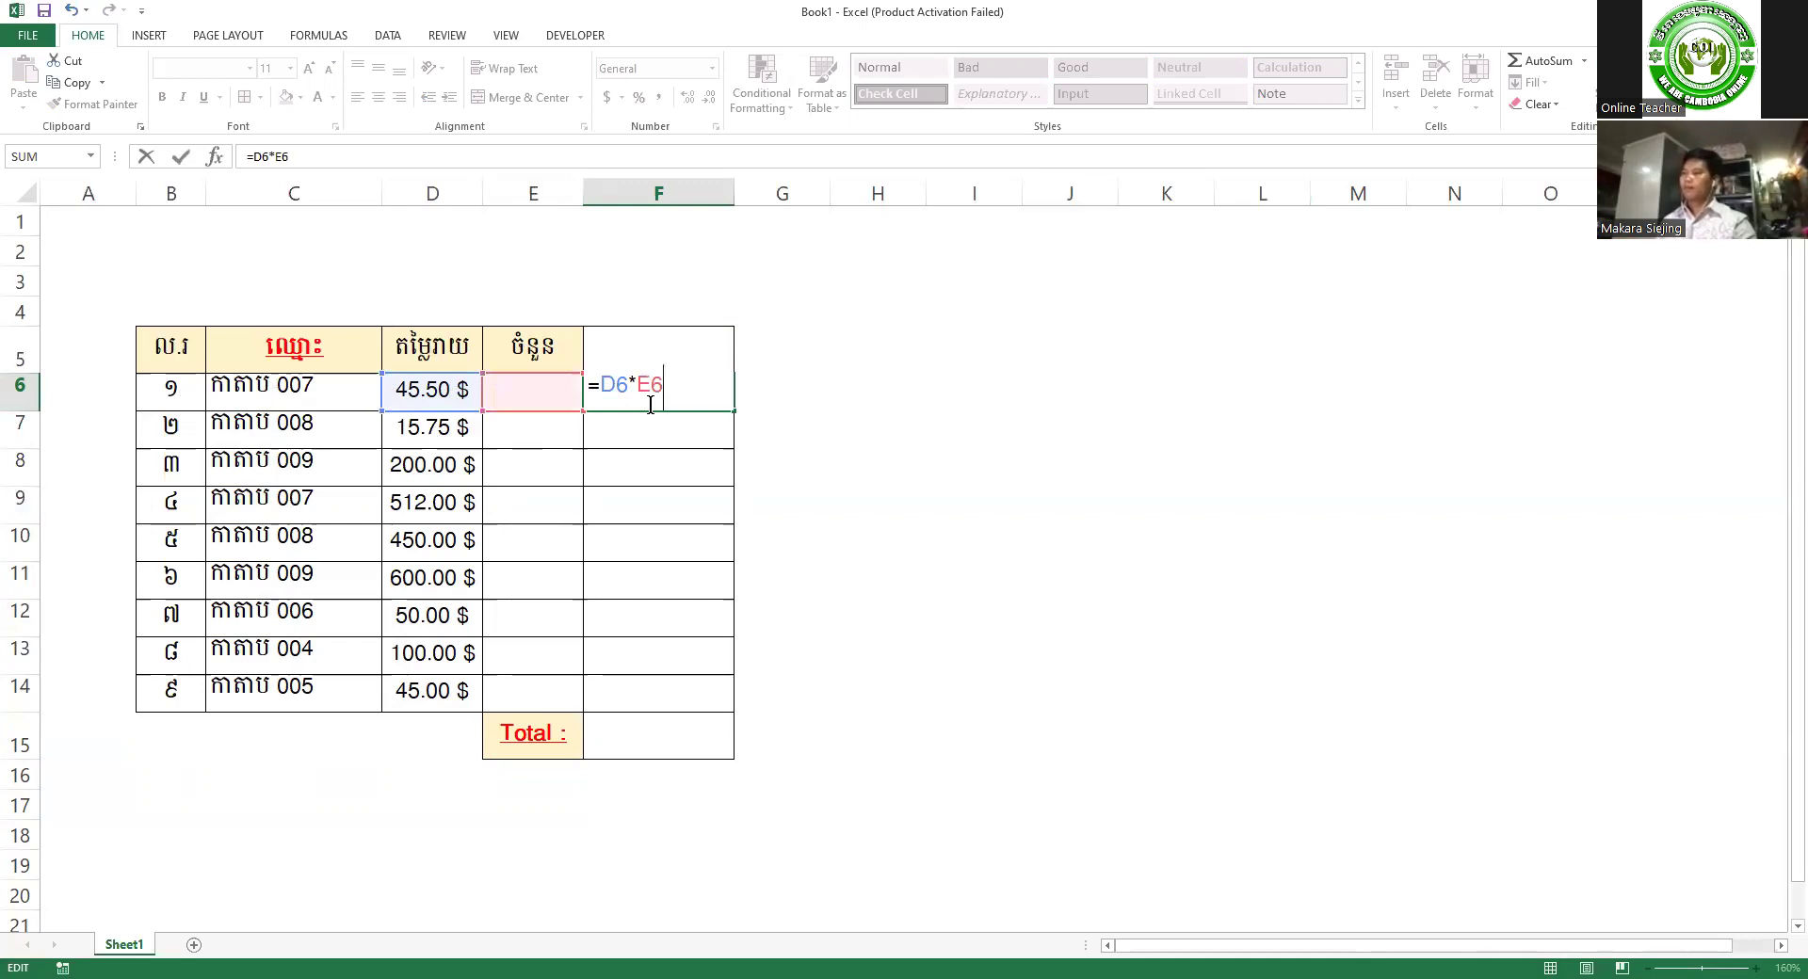
pyautogui.click(547, 391)
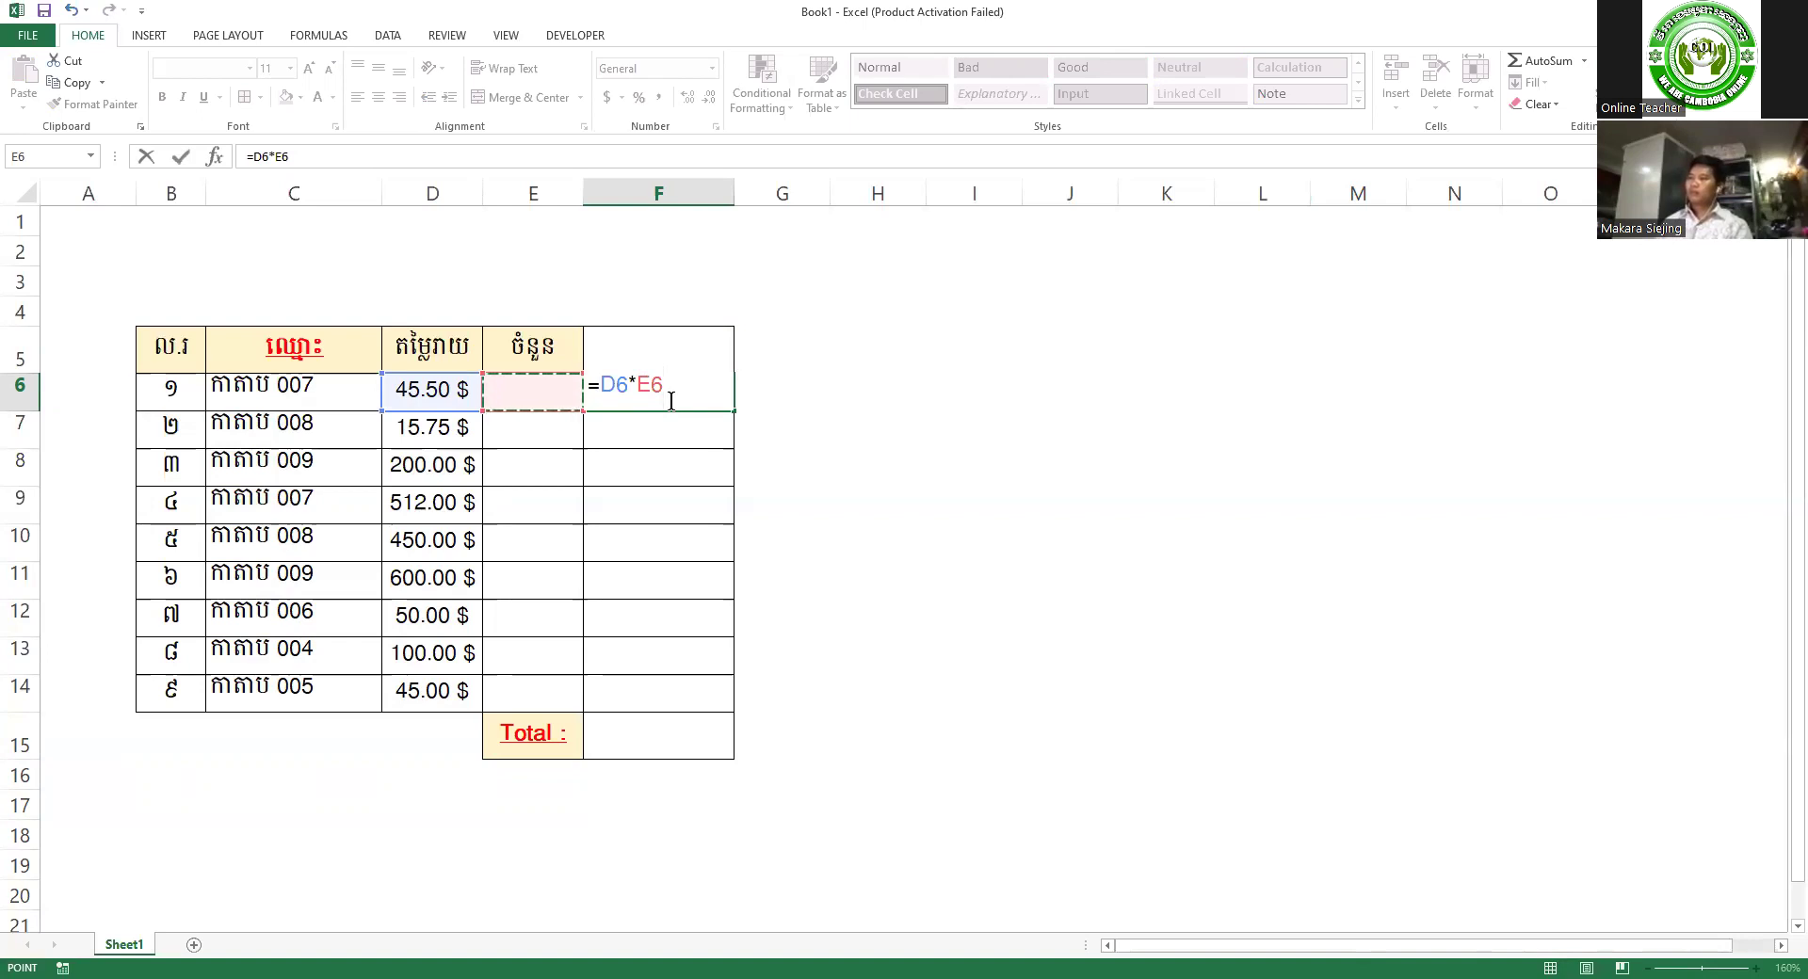
pyautogui.press('Return')
# - Center the $0.00 result in F6 horizontally and vertically
pyautogui.click(674, 400)
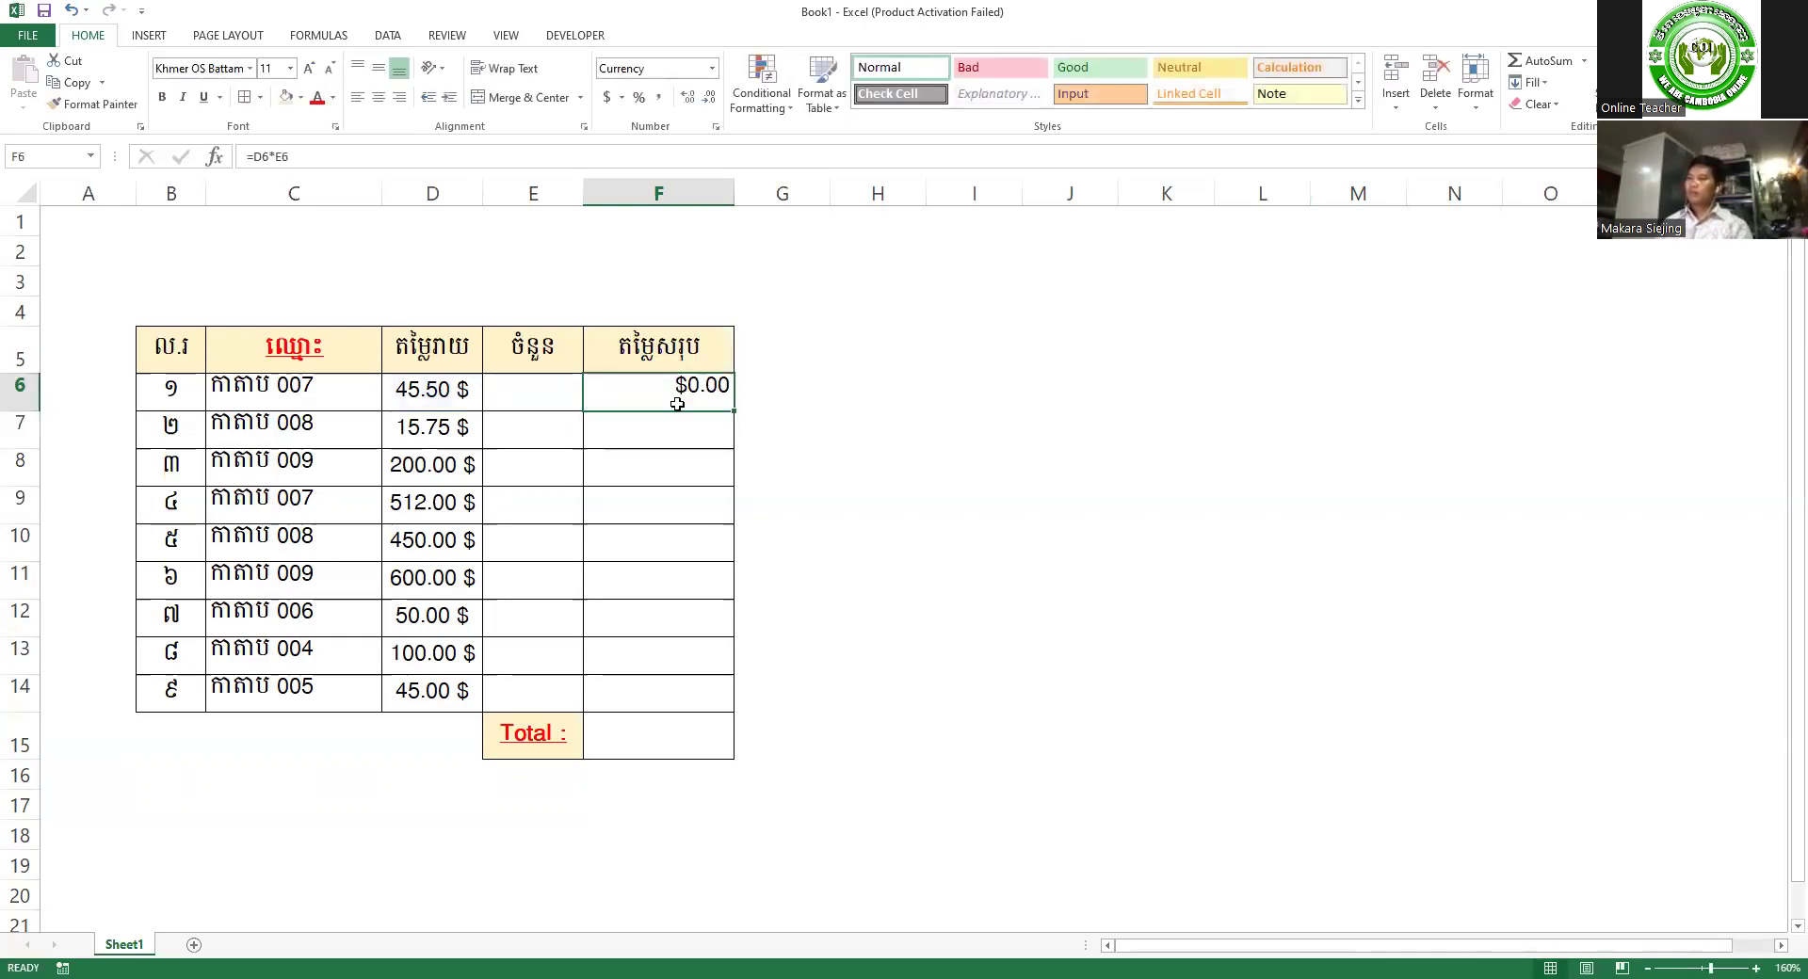
pyautogui.click(379, 99)
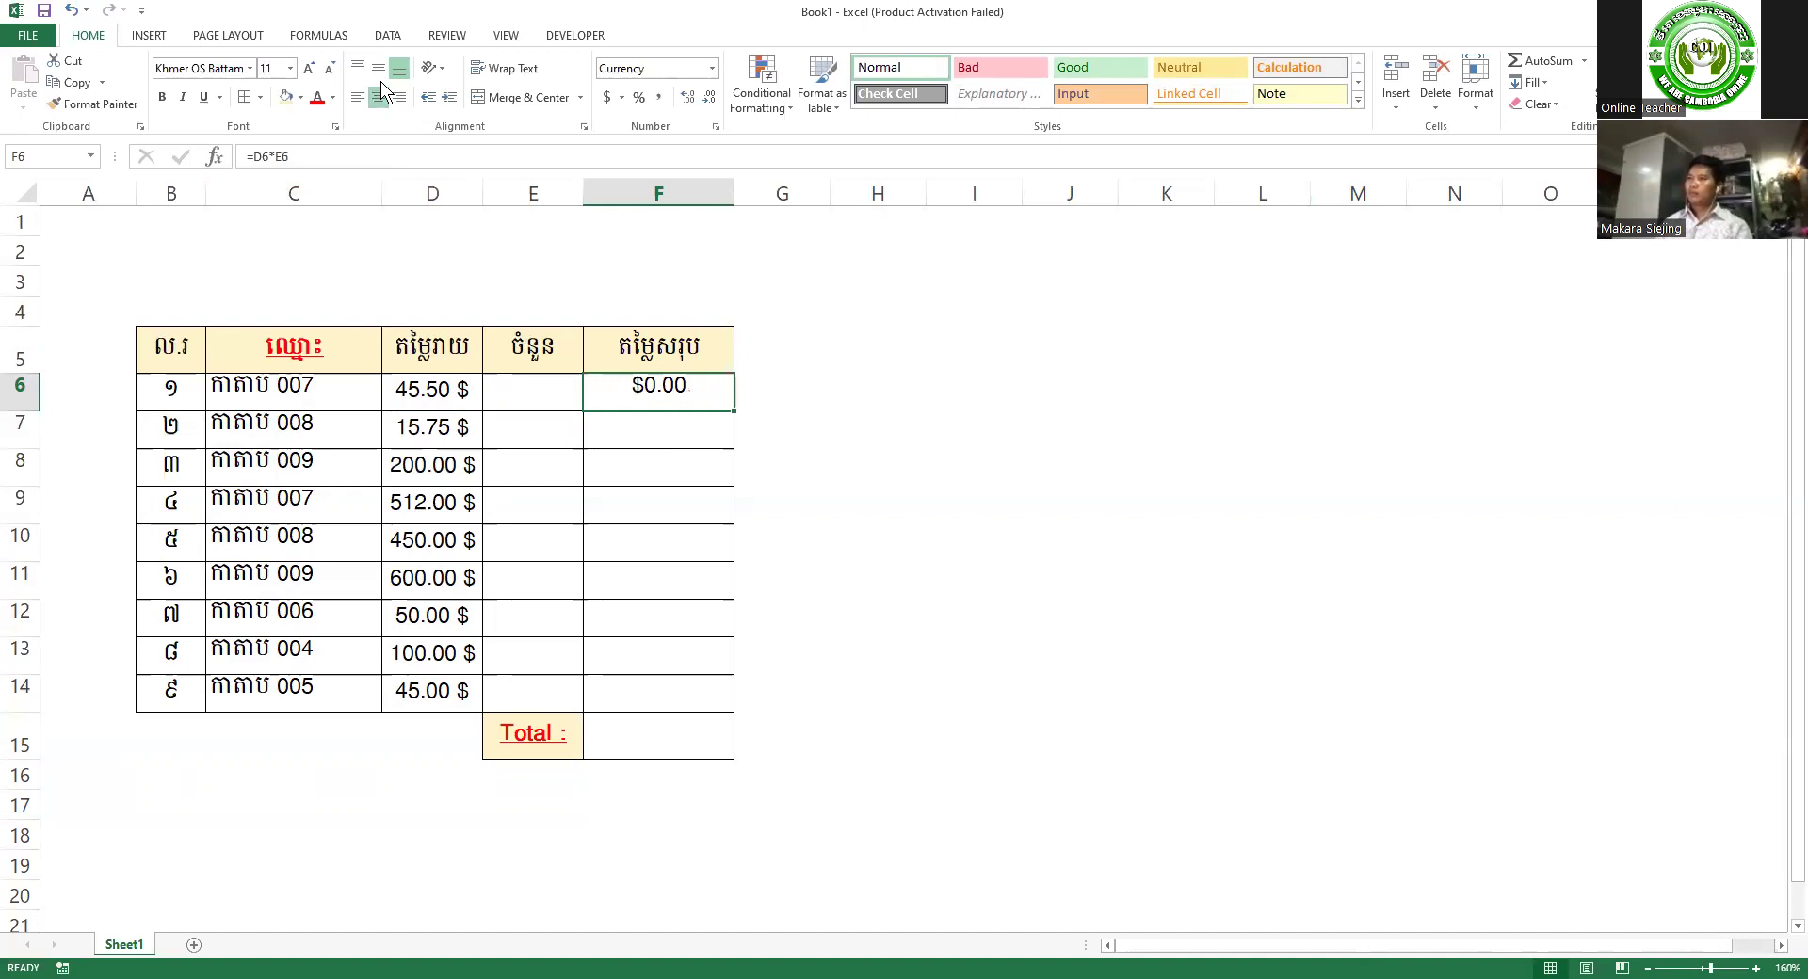
pyautogui.click(378, 68)
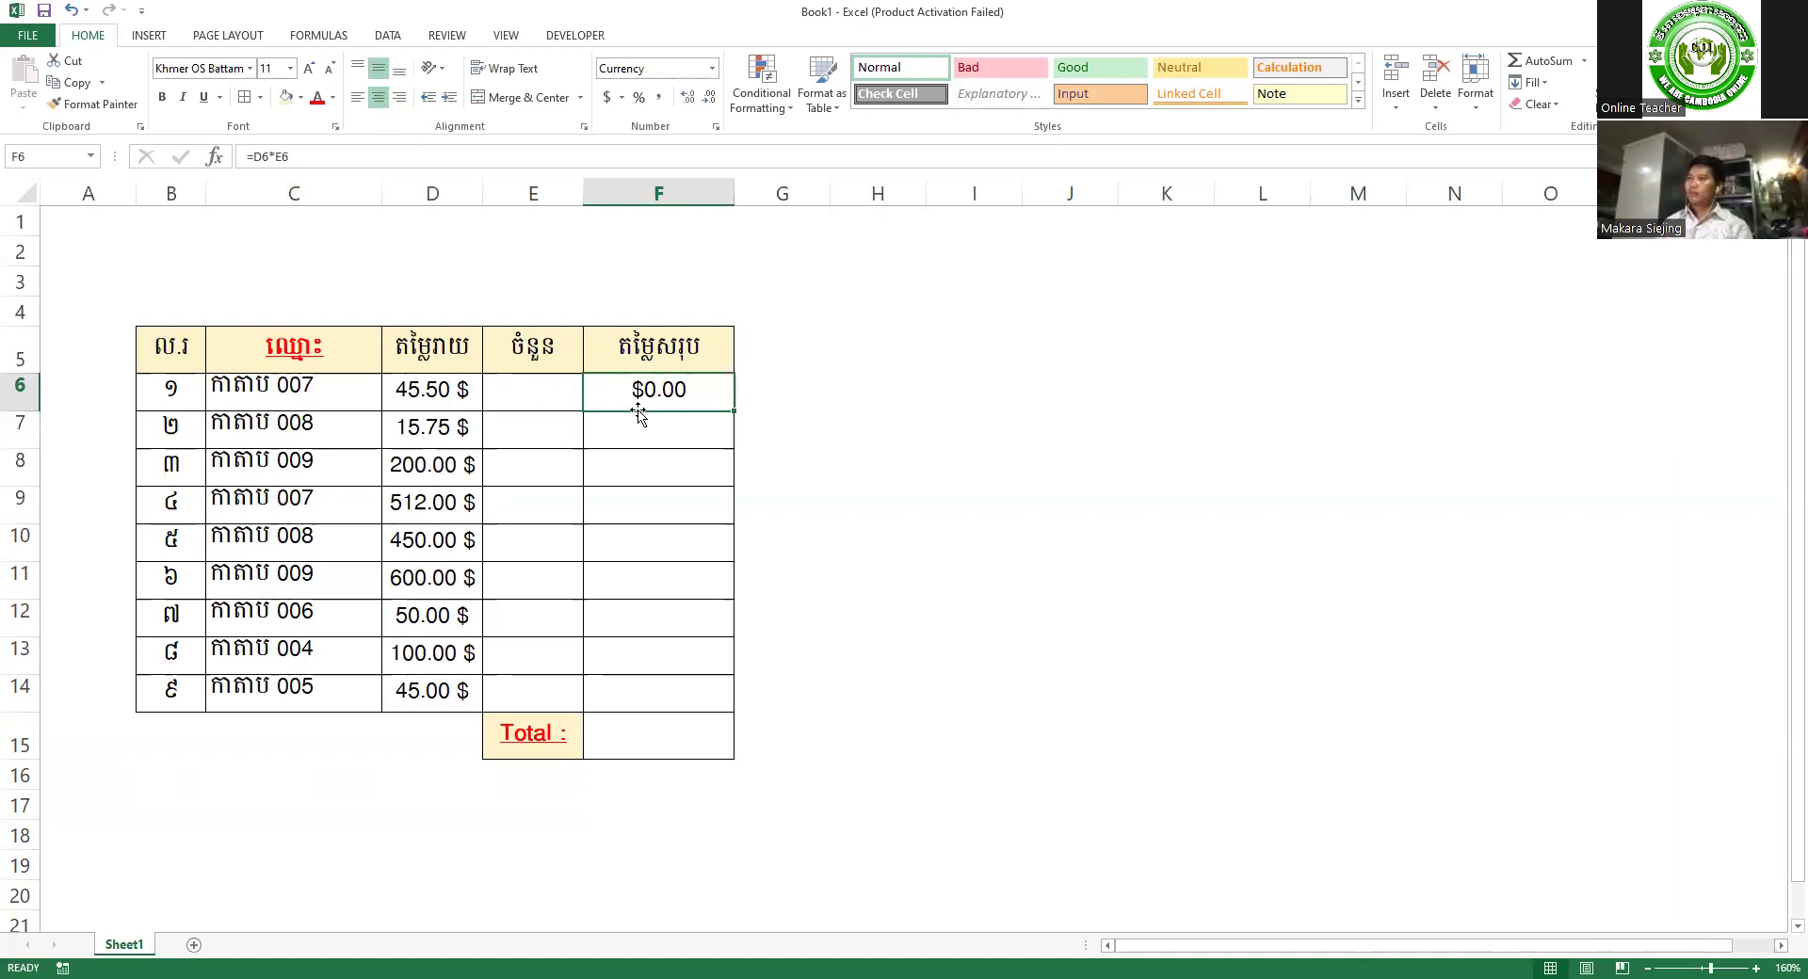
# - Fill the =D6*E6 formula from F6 down to F14
pyautogui.click(415, 391)
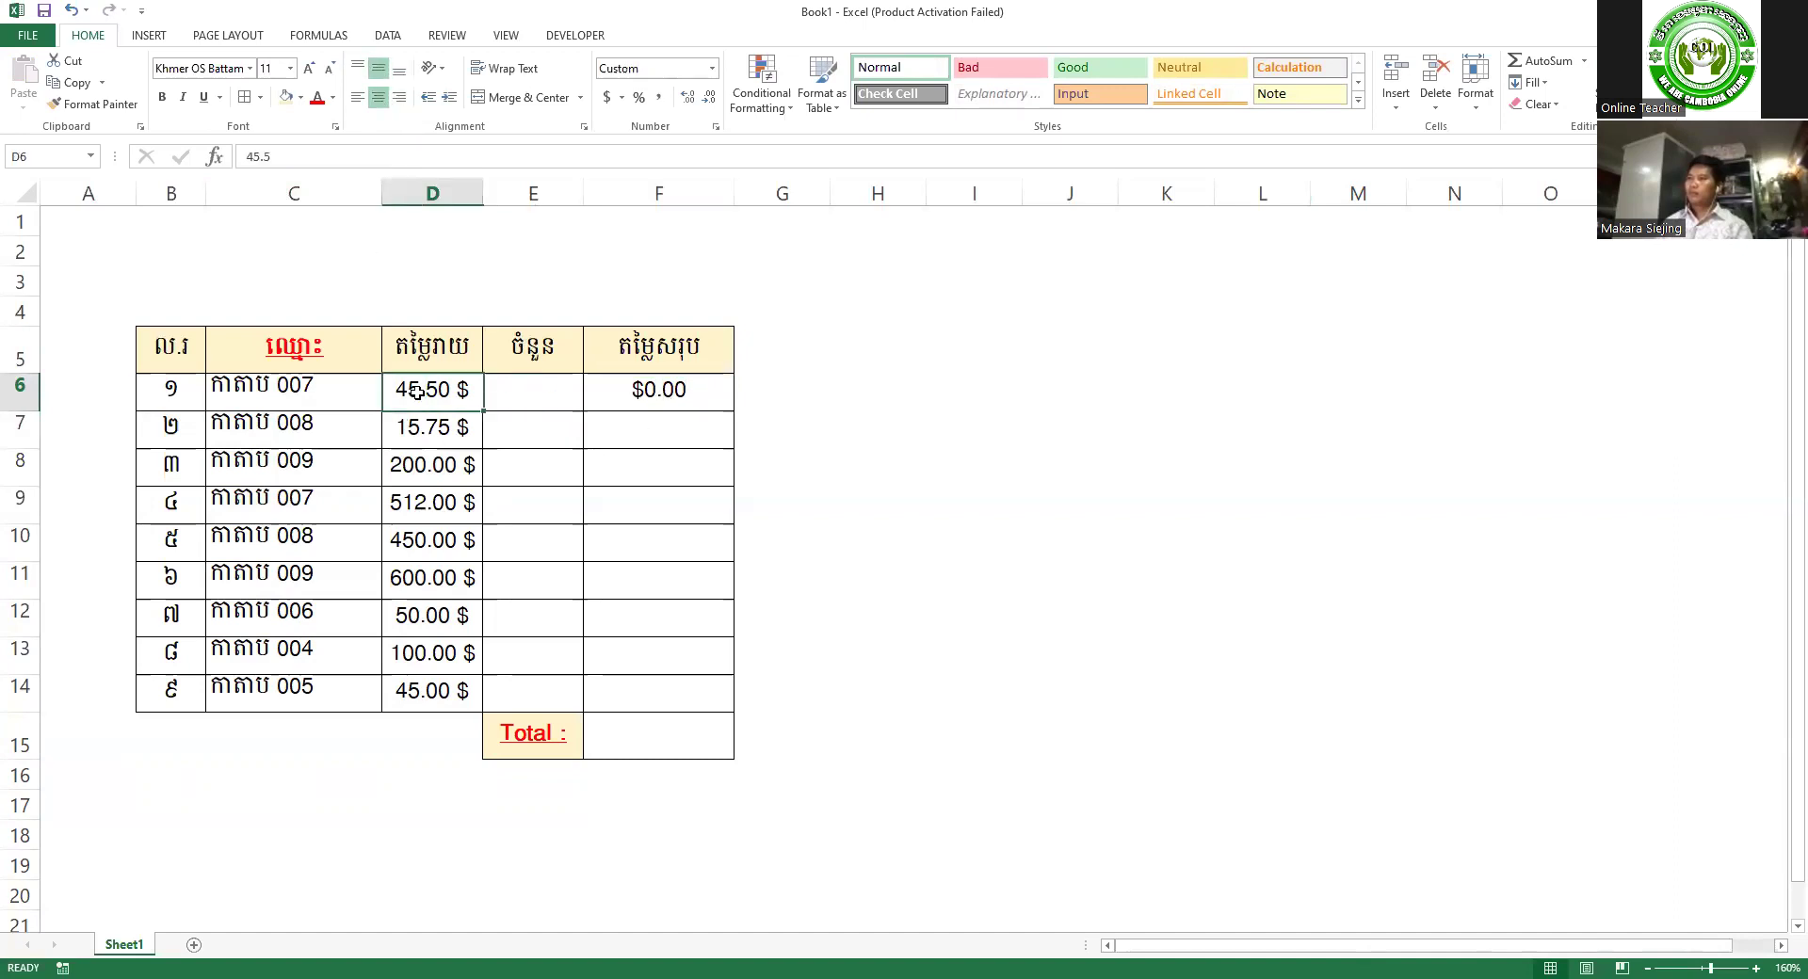
pyautogui.click(650, 395)
pyautogui.click(414, 391)
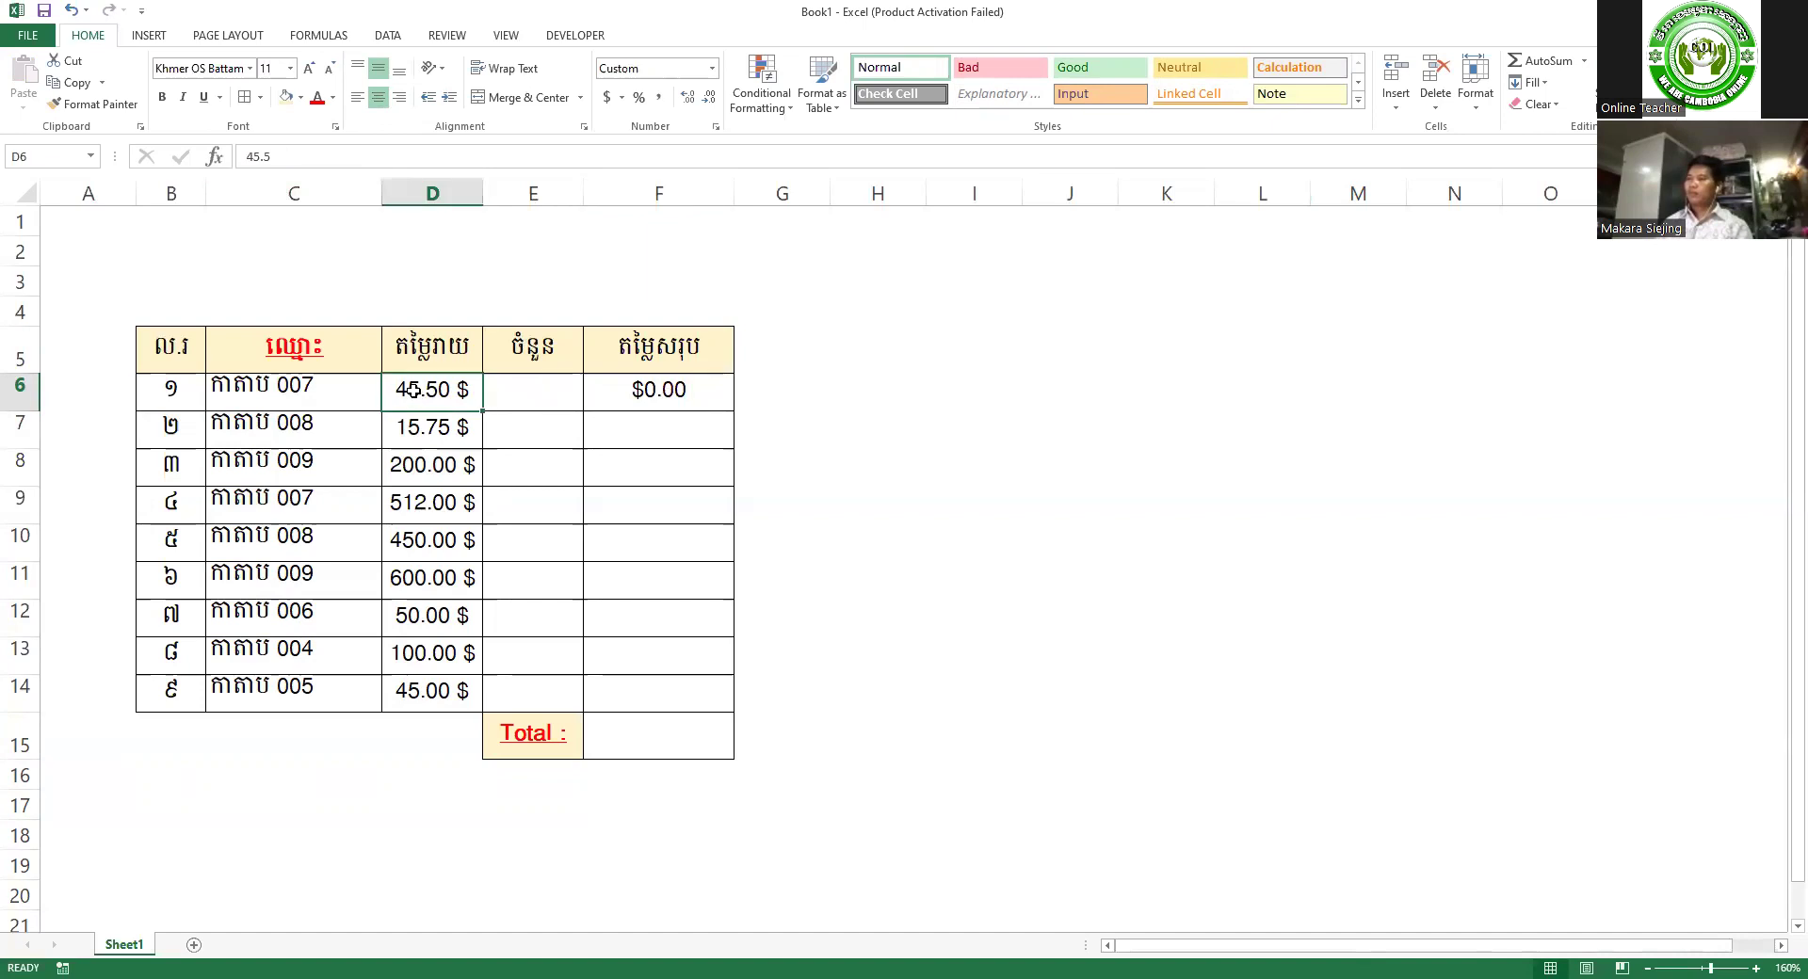
pyautogui.click(637, 396)
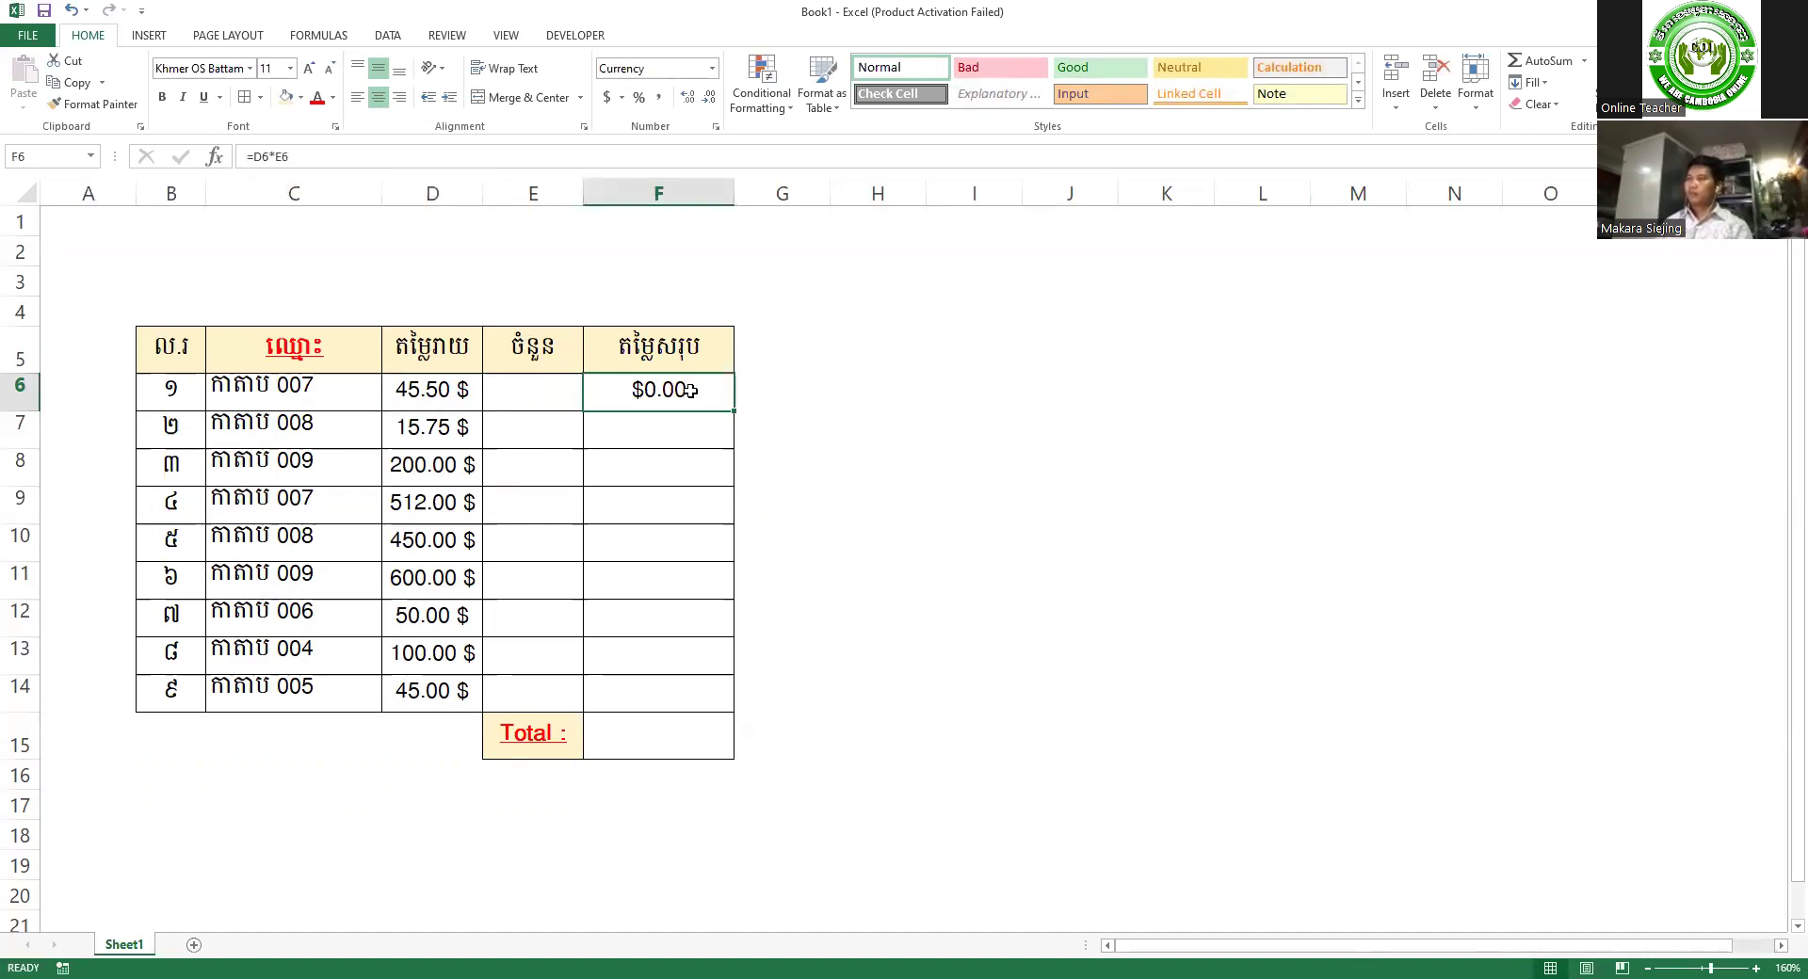
pyautogui.click(456, 393)
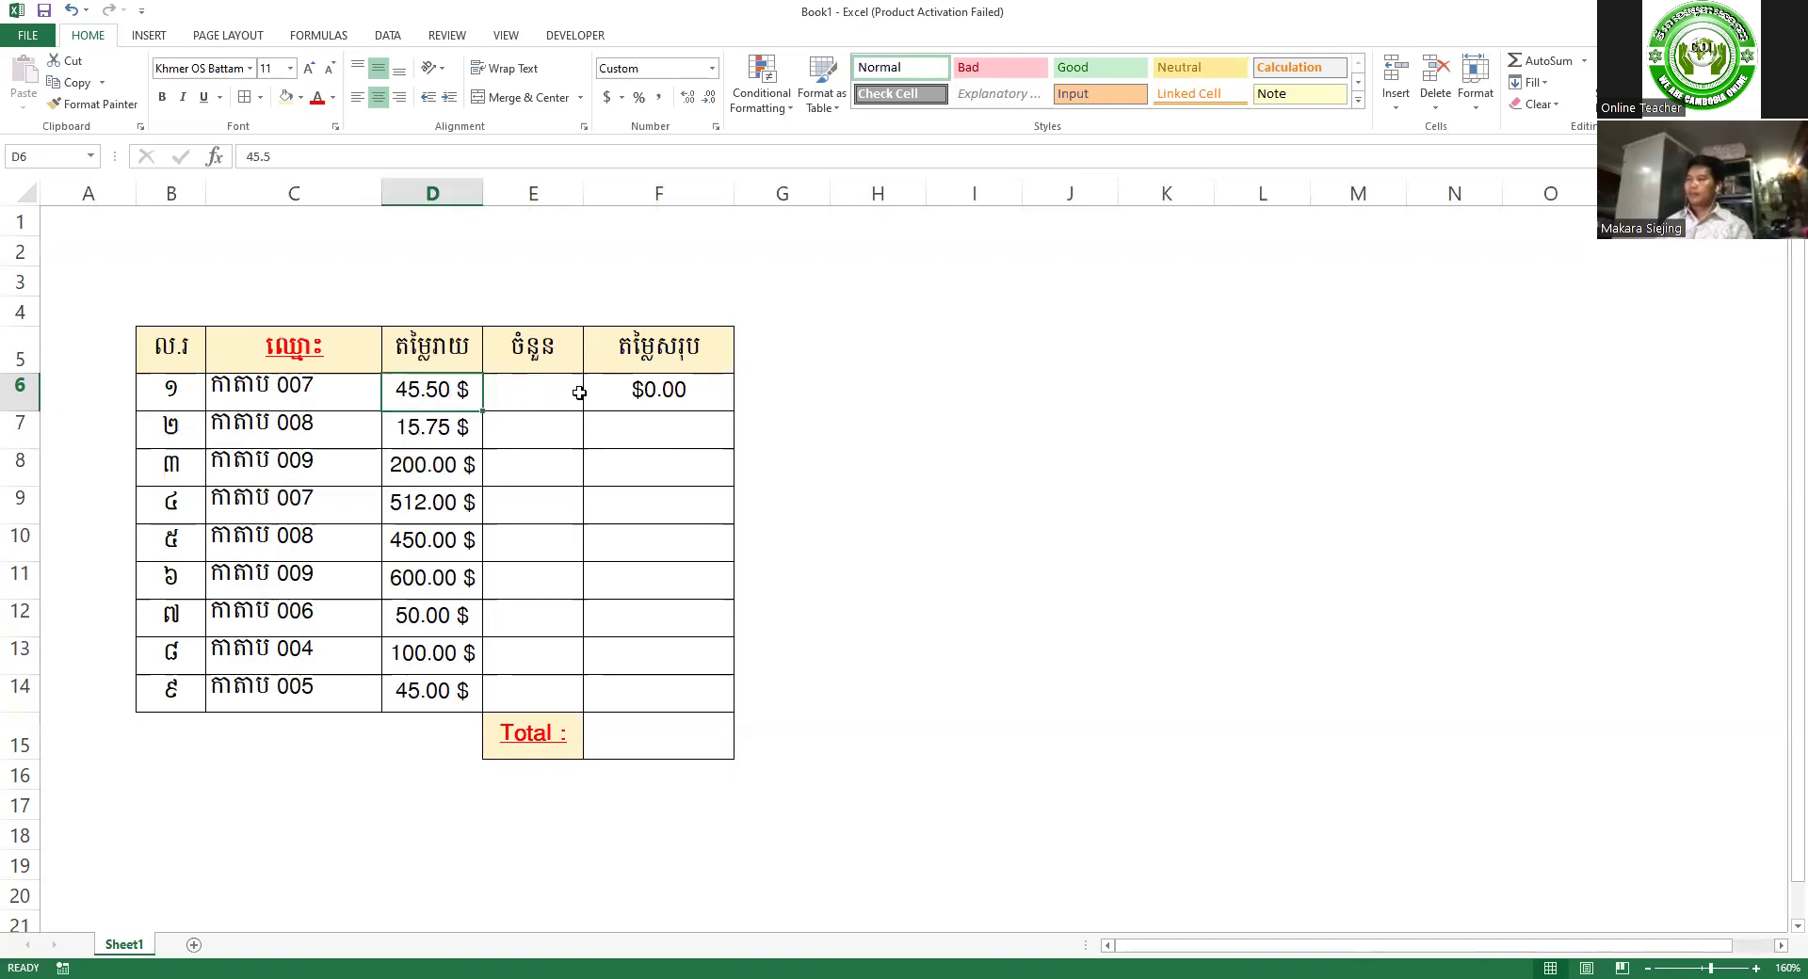
pyautogui.click(546, 393)
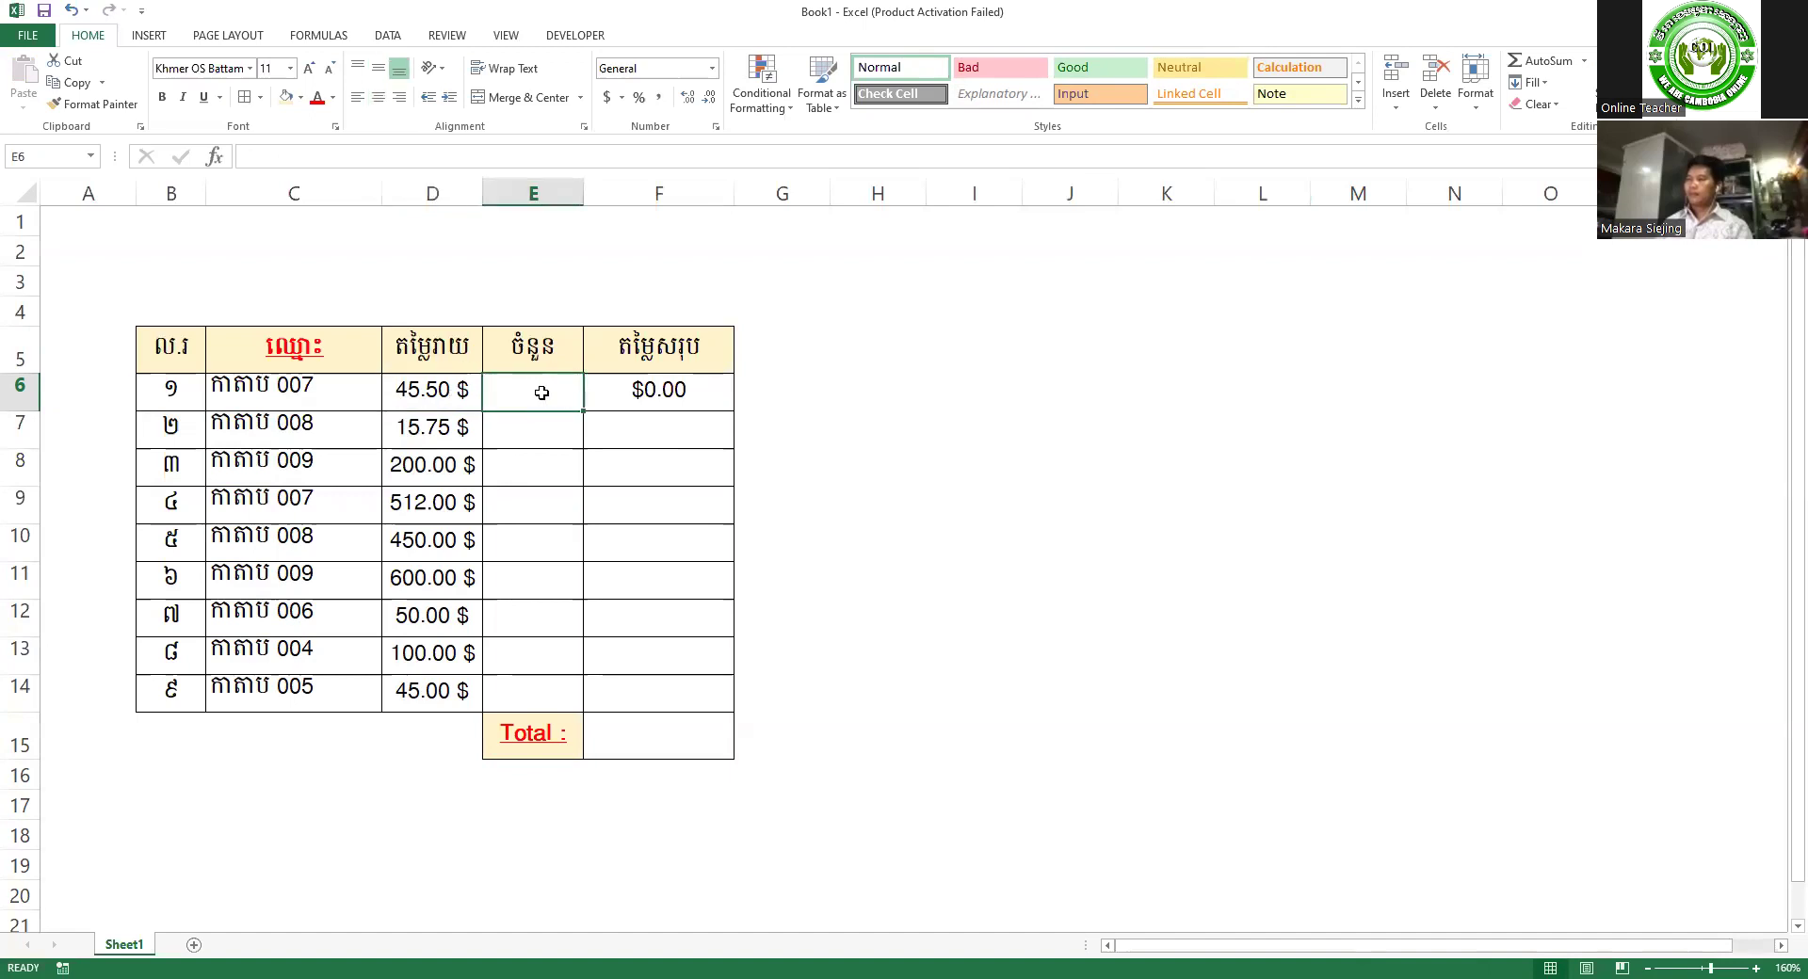
pyautogui.click(718, 396)
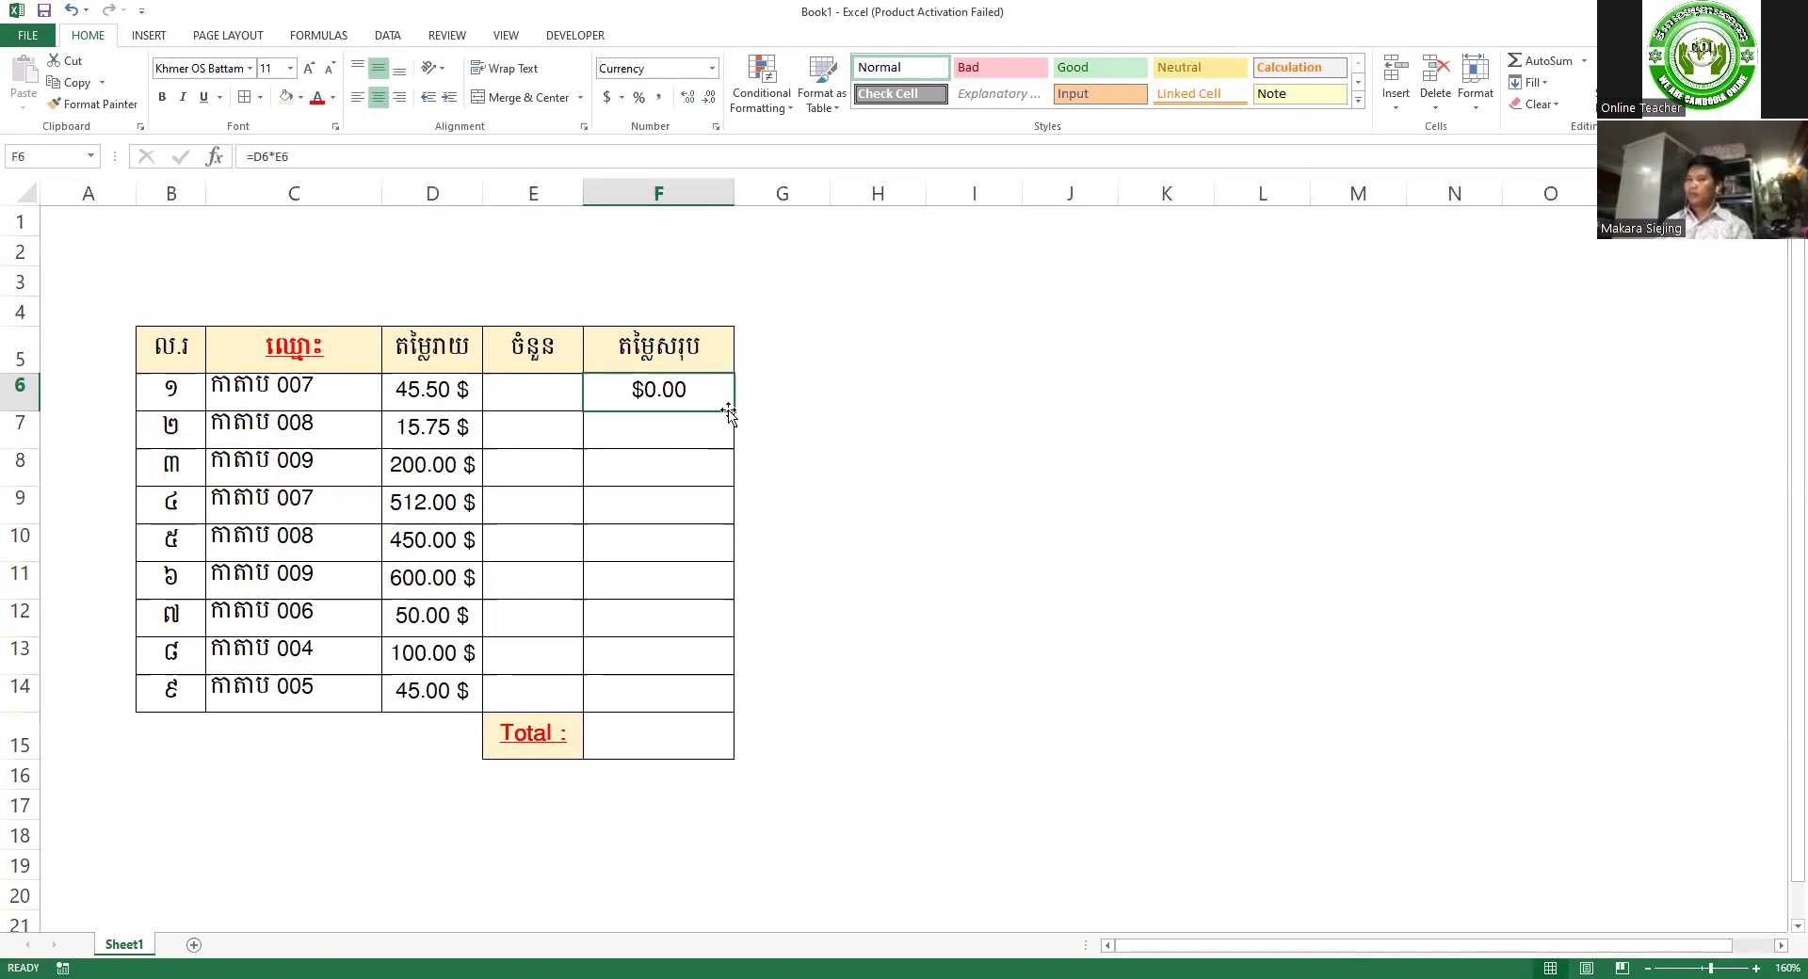
pyautogui.moveTo(732, 410); pyautogui.dragTo(735, 715)
pyautogui.click(810, 692)
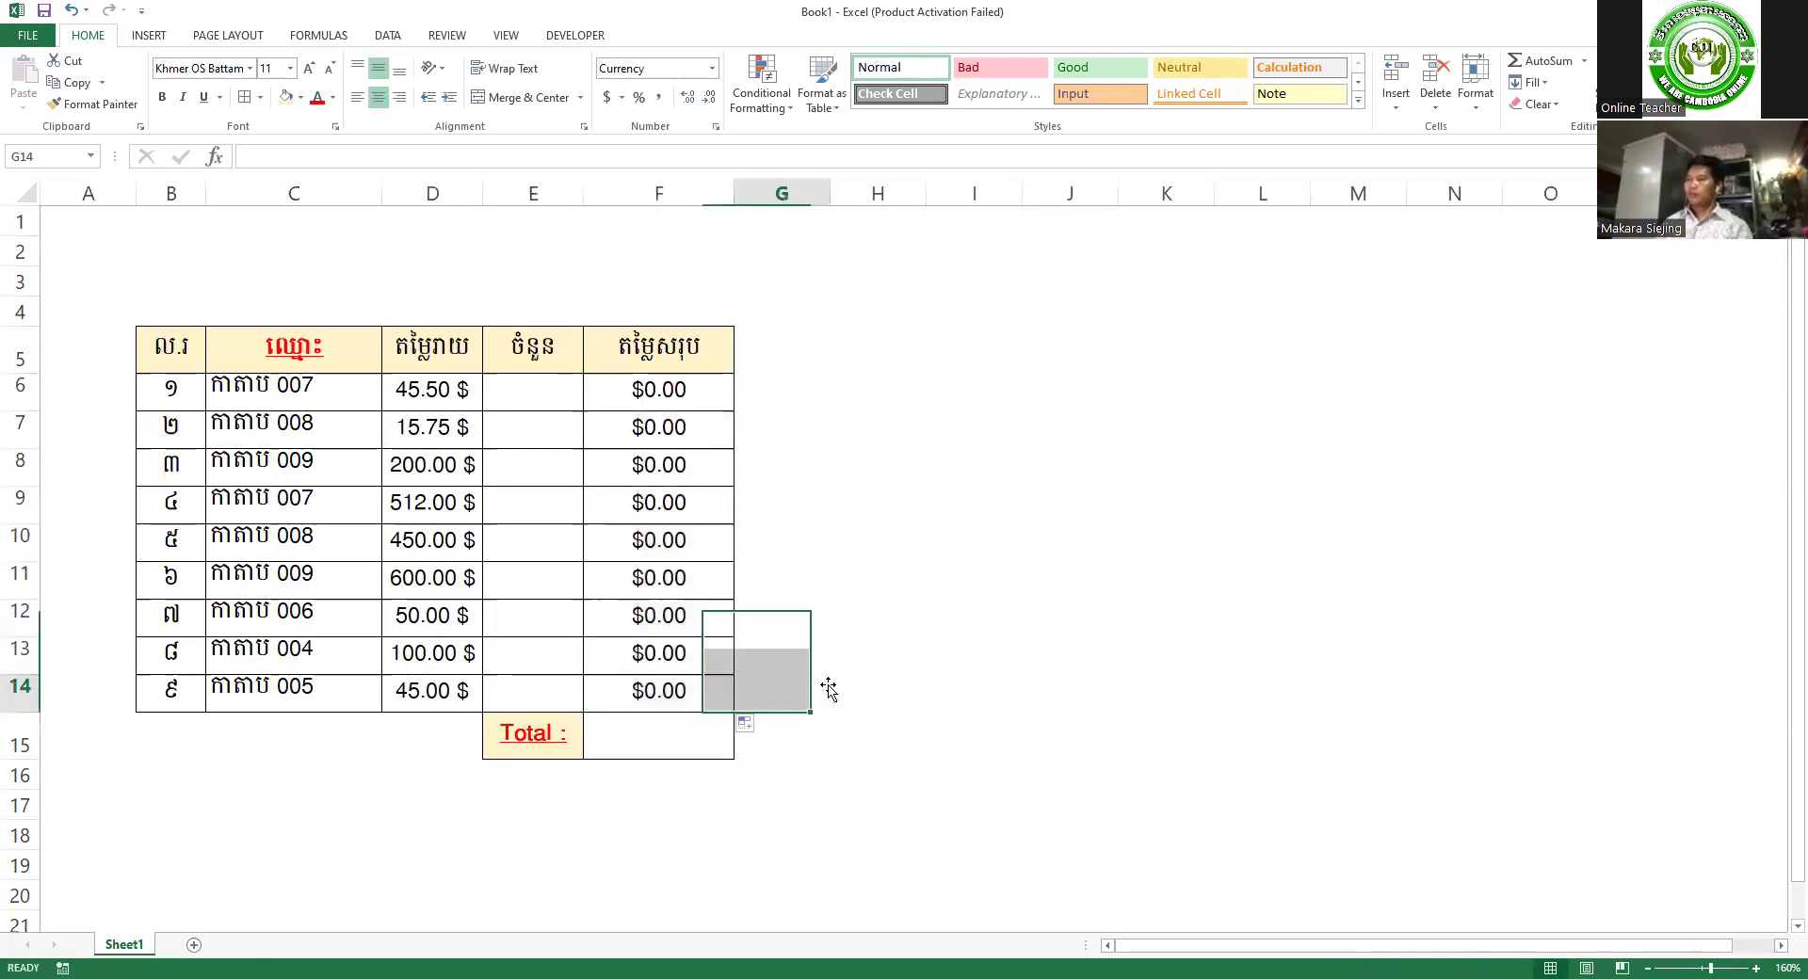
pyautogui.click(547, 393)
# - Fill E6 through E14 with quantities 1, 2, 3, 3, 8, 10, 15, 20, 31
pyautogui.write('1')
pyautogui.press('Return')
pyautogui.write('2')
pyautogui.press('Return')
pyautogui.write('3')
pyautogui.press('Return')
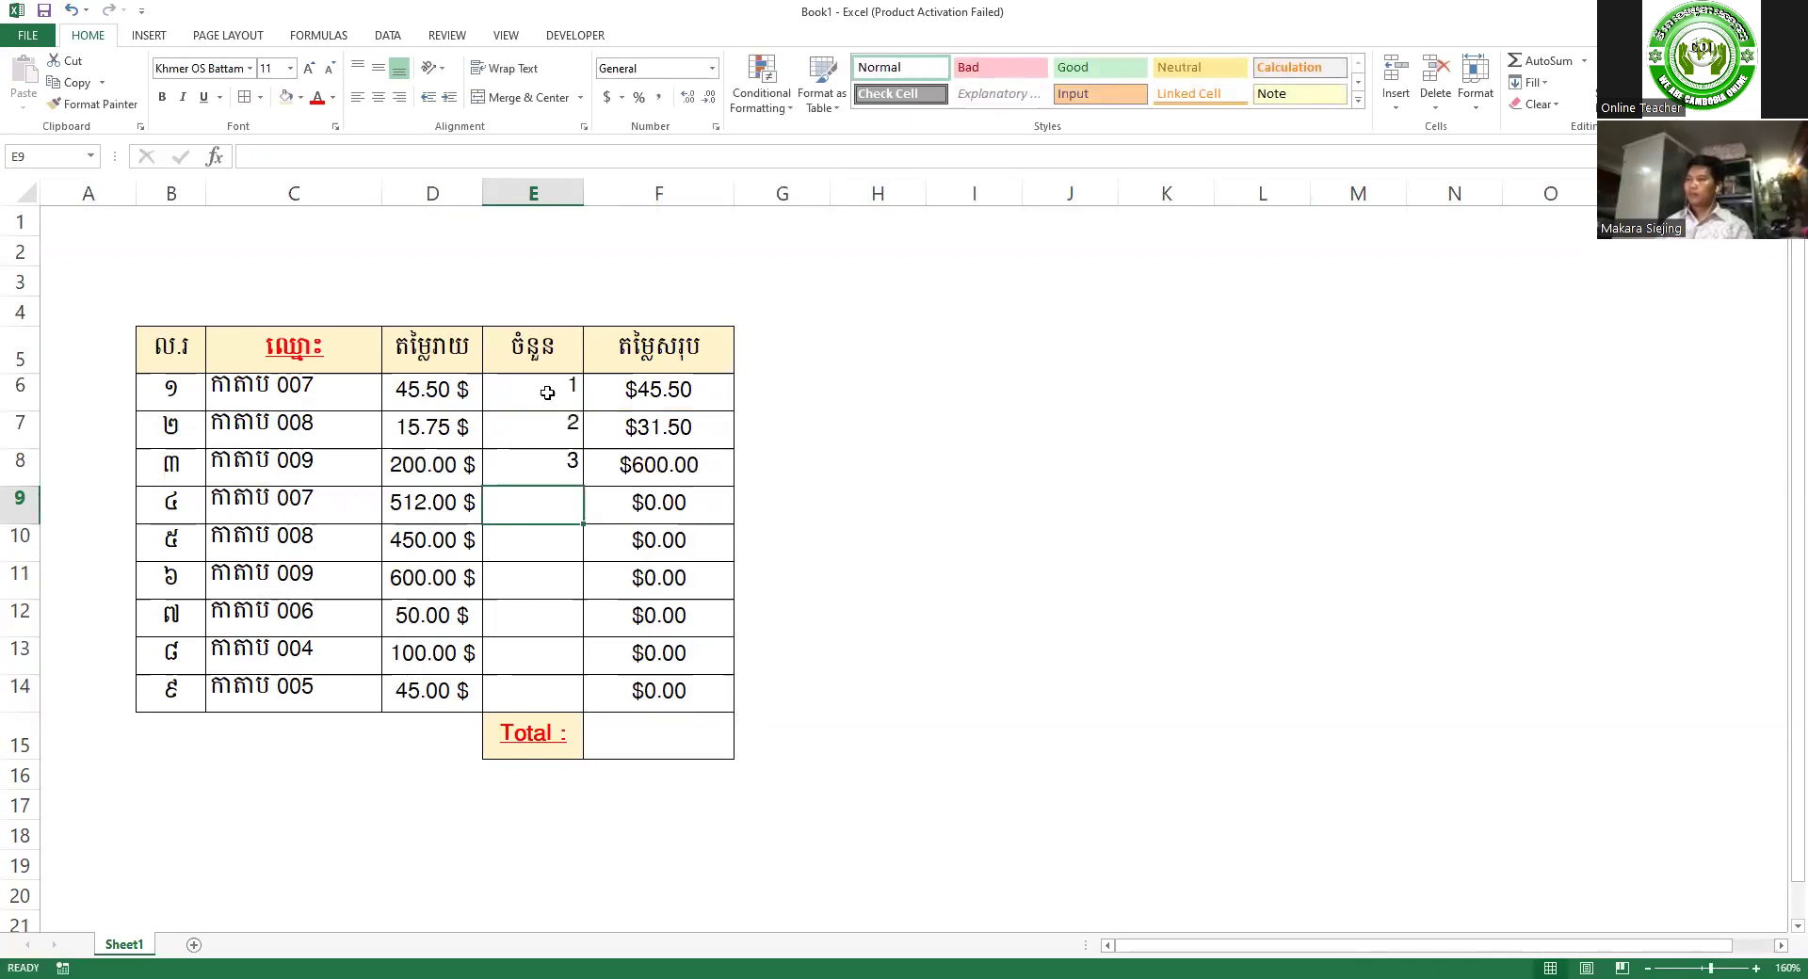
pyautogui.write('3')
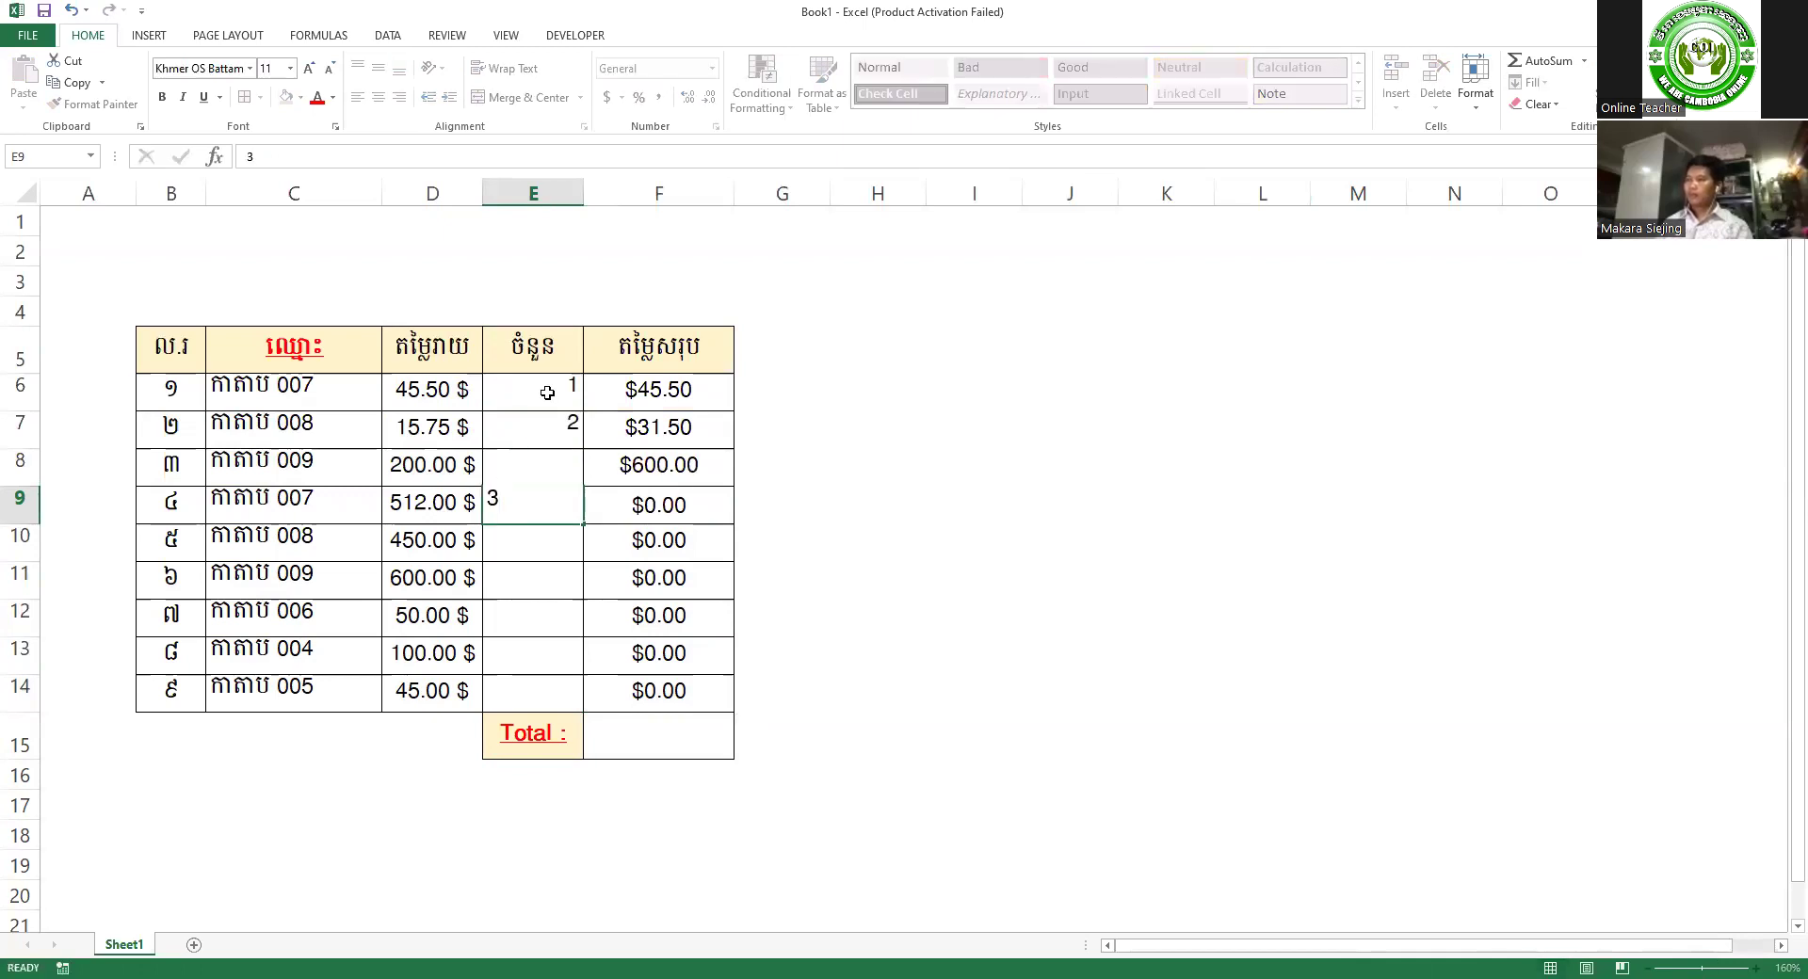
pyautogui.press('Return')
pyautogui.write('8')
pyautogui.press('Return')
pyautogui.write('1')
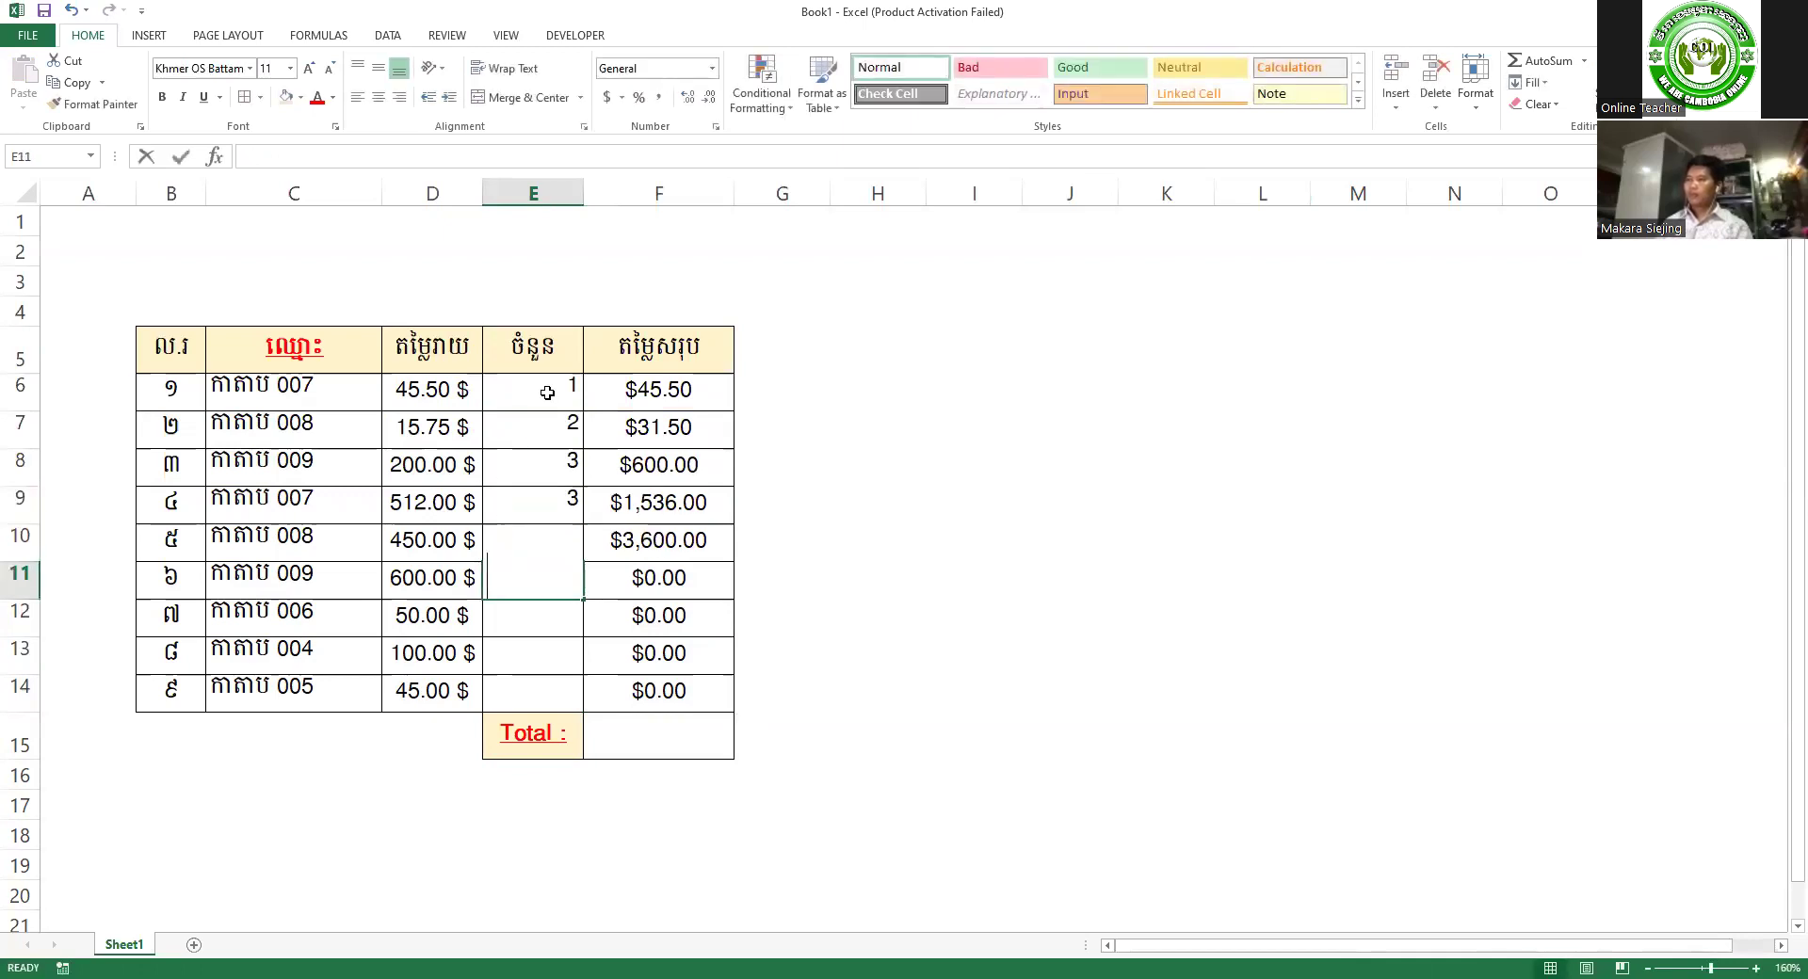
pyautogui.write('0')
pyautogui.press('Return')
pyautogui.write('15')
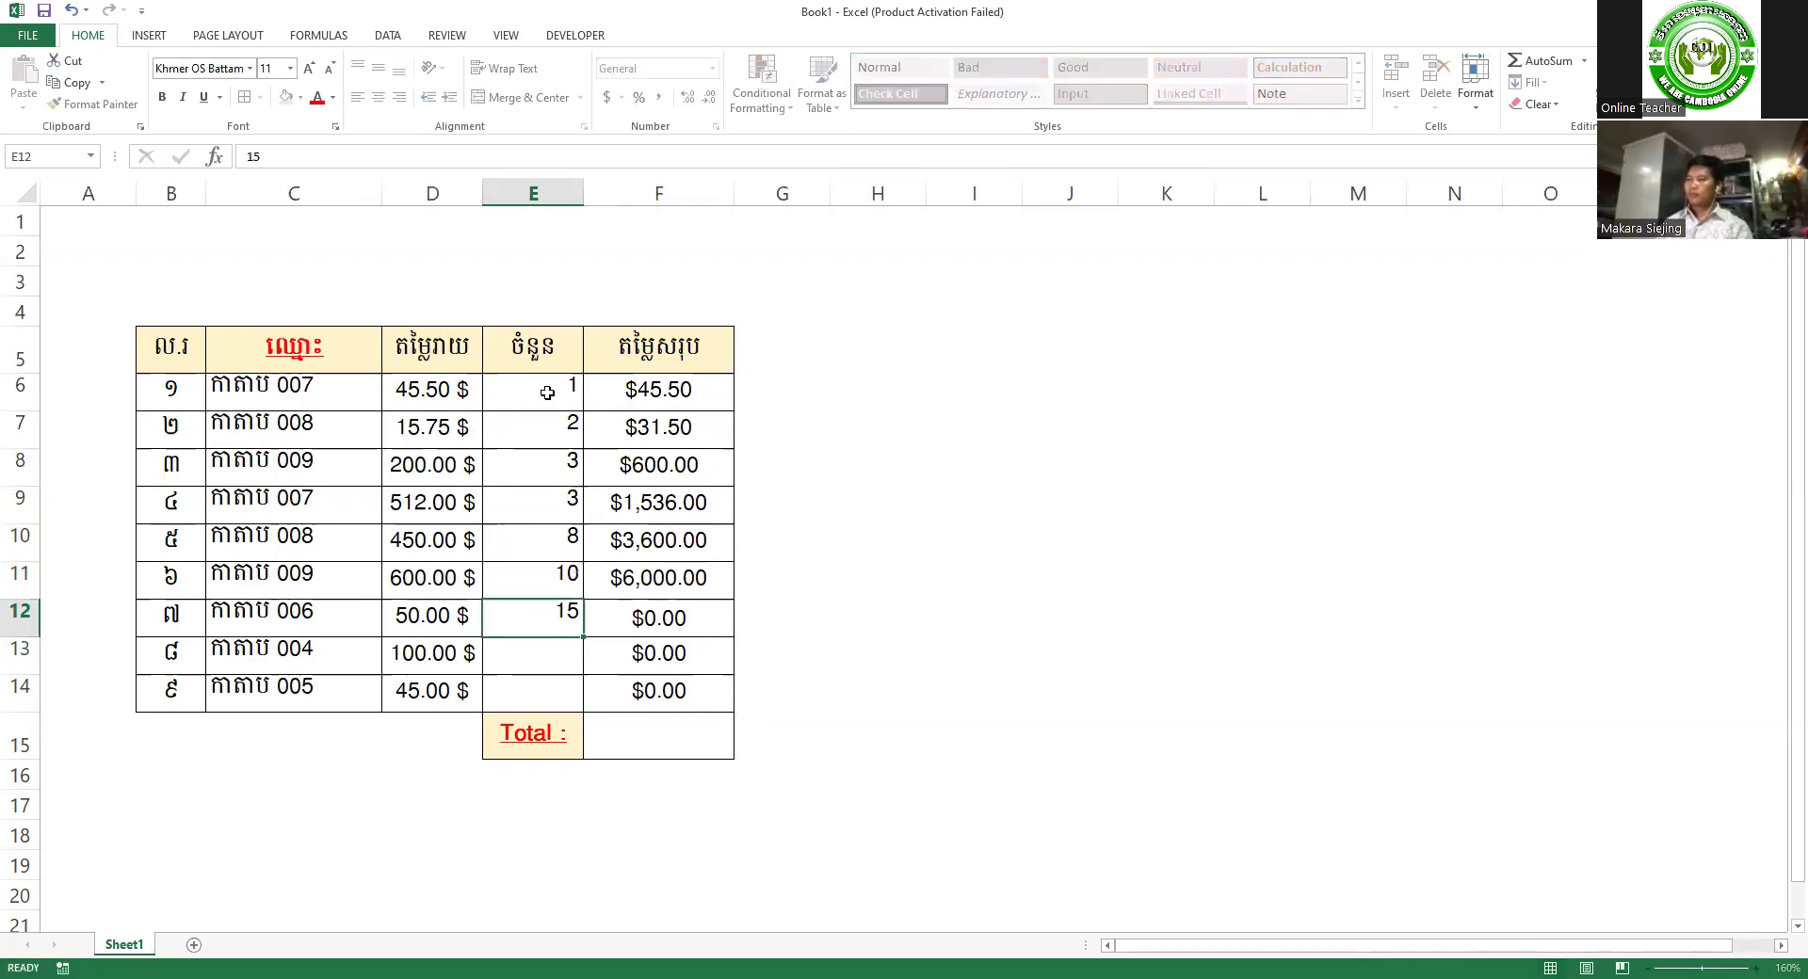
pyautogui.press('Return')
pyautogui.write('20')
pyautogui.press('Return')
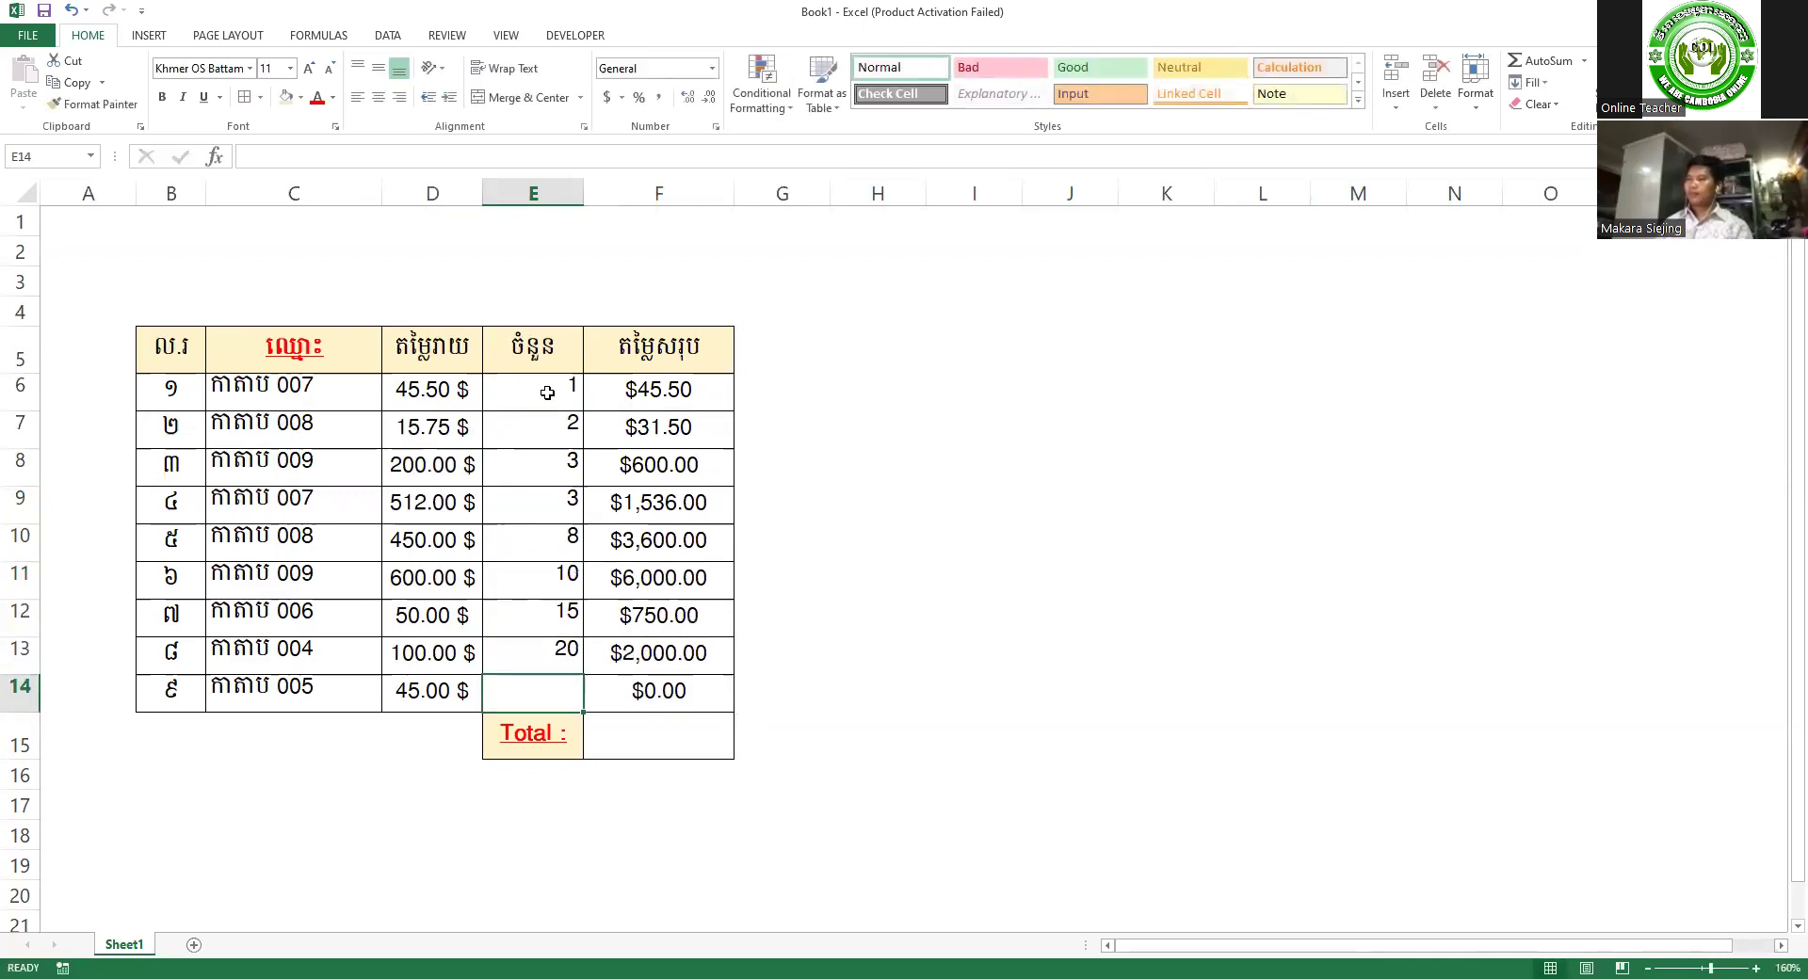
pyautogui.write('31')
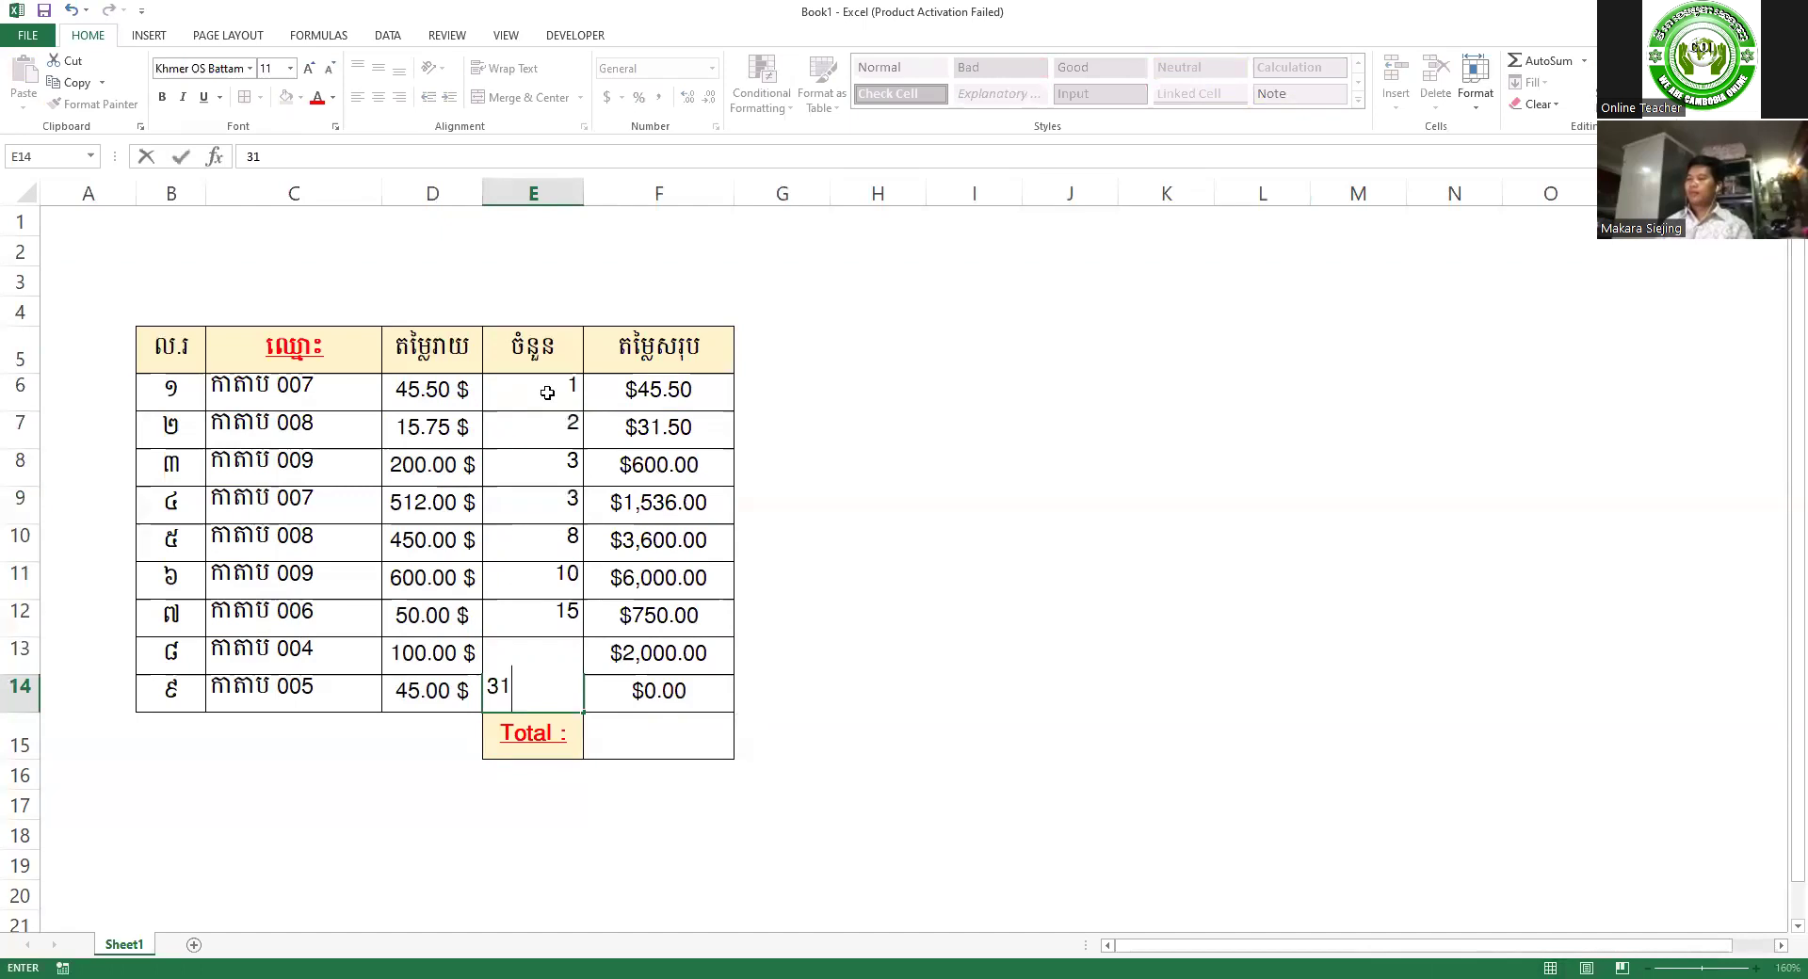
pyautogui.press('Return')
# - Select the total prices F6:F14 to check their sum in the status bar
pyautogui.click(1049, 513)
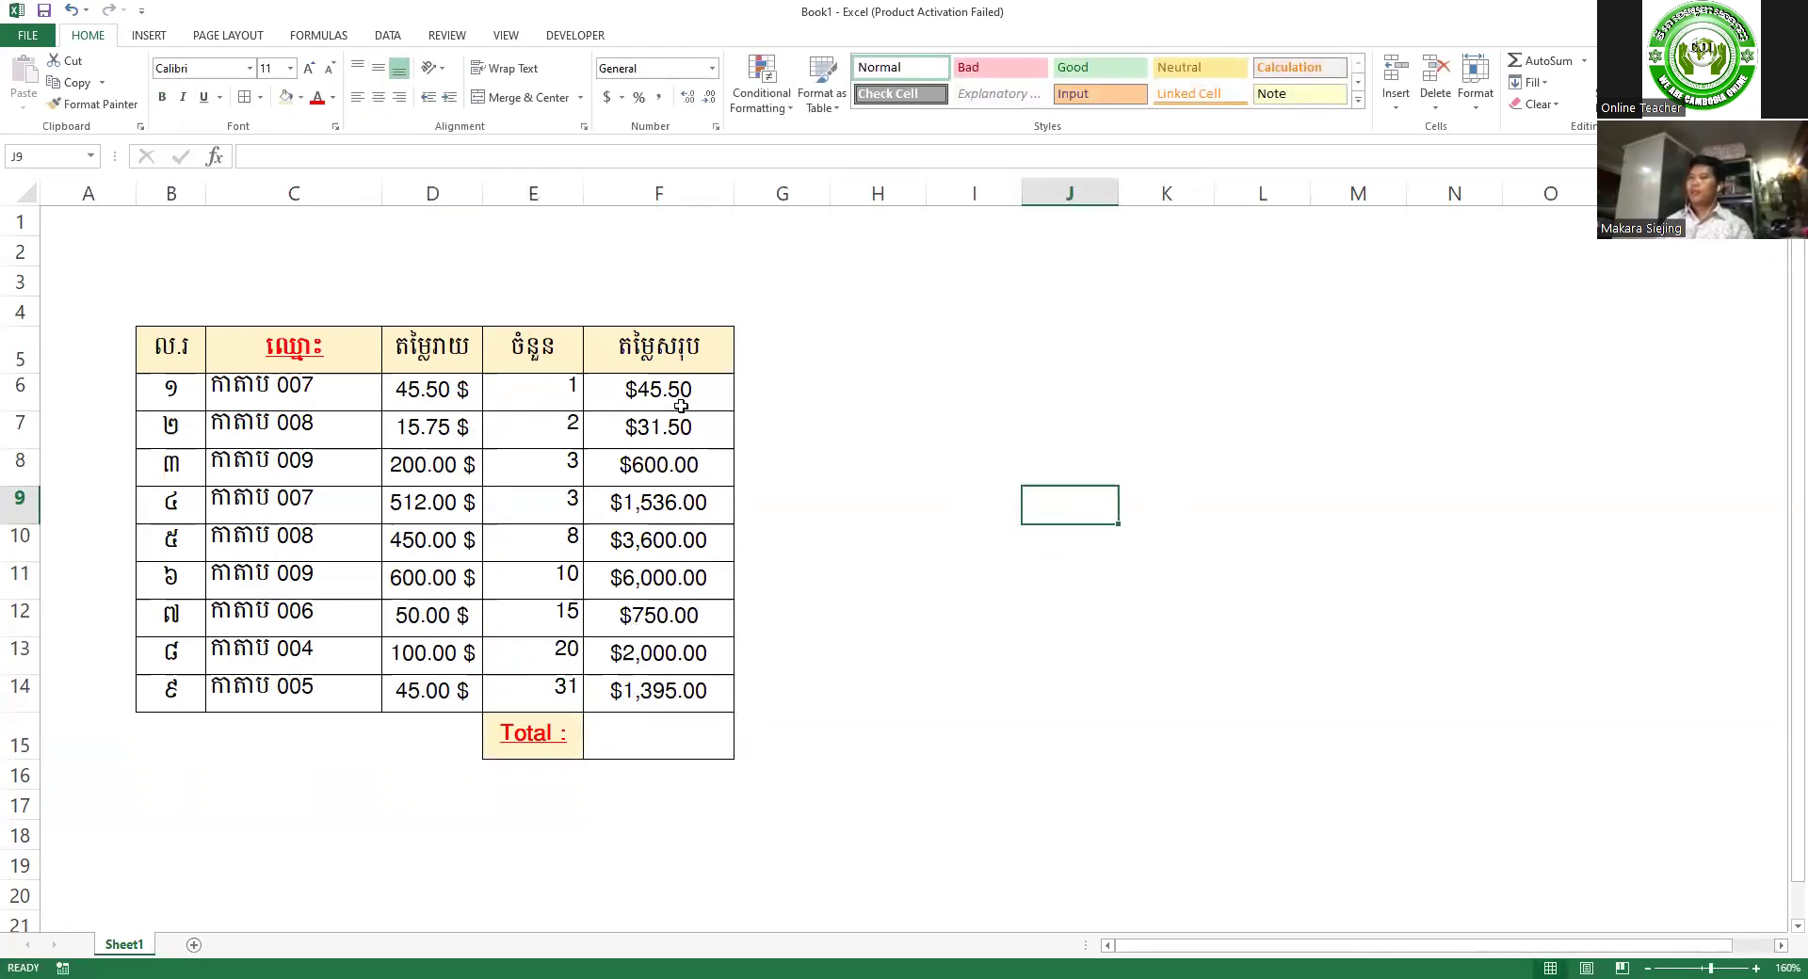
pyautogui.moveTo(678, 391); pyautogui.dragTo(678, 695)
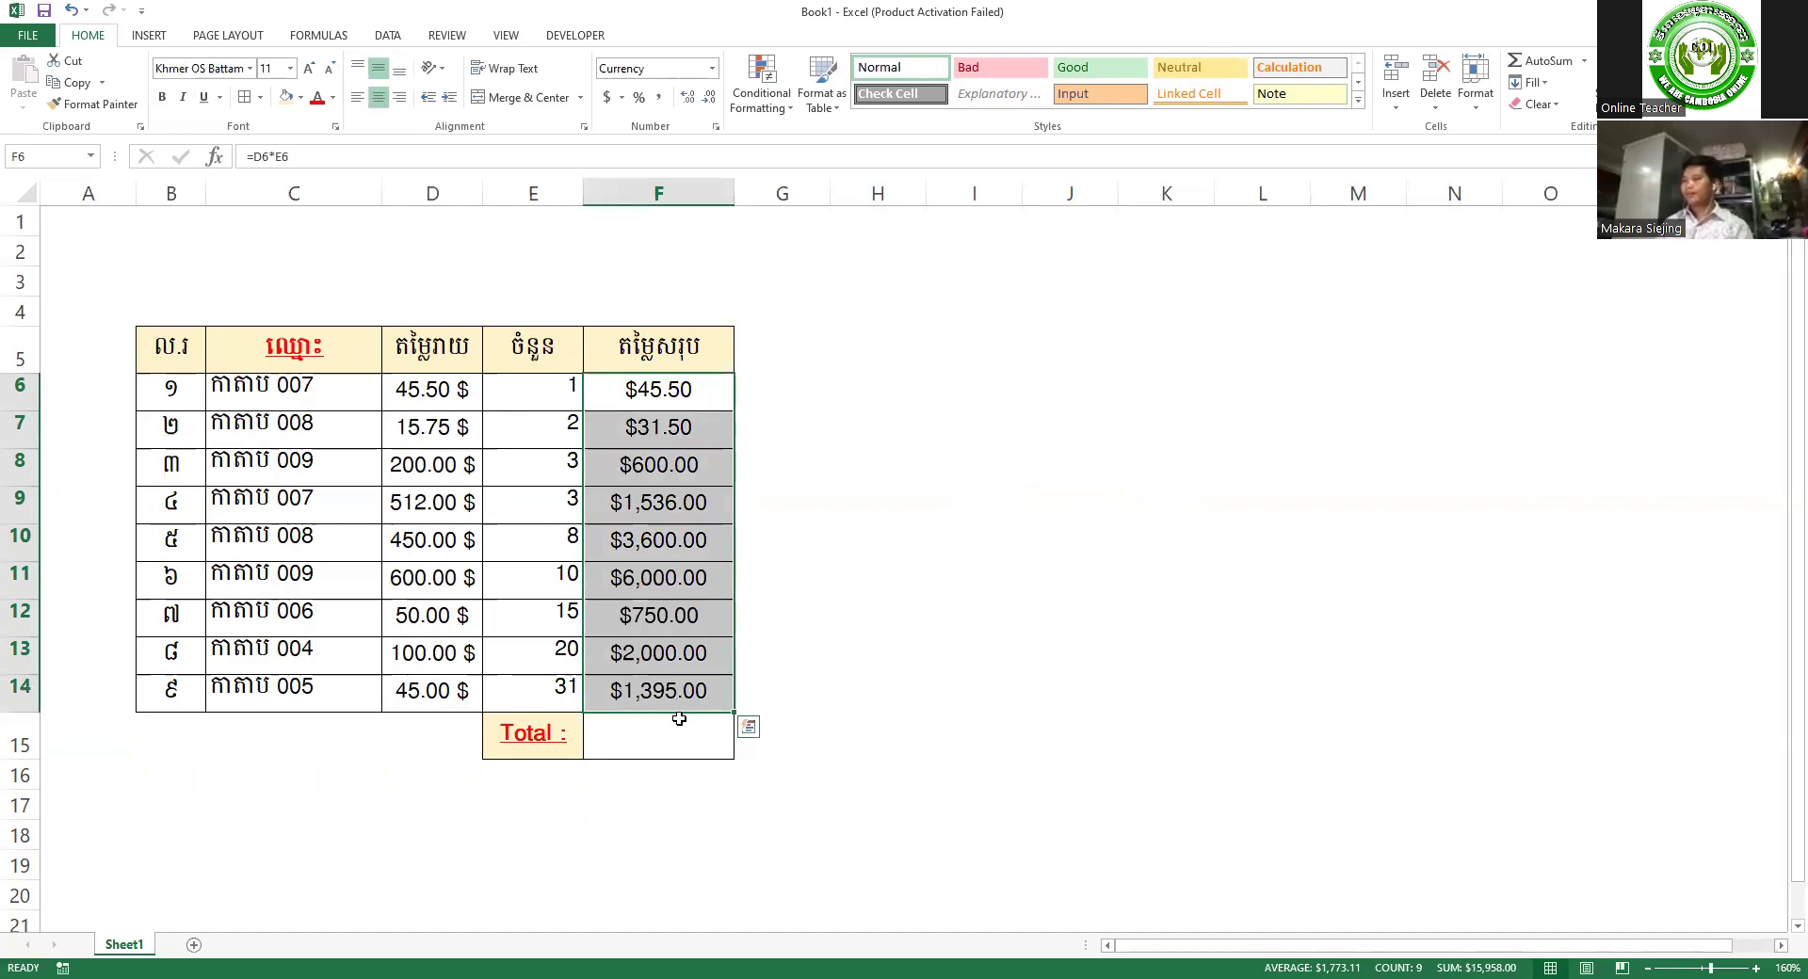
pyautogui.click(679, 734)
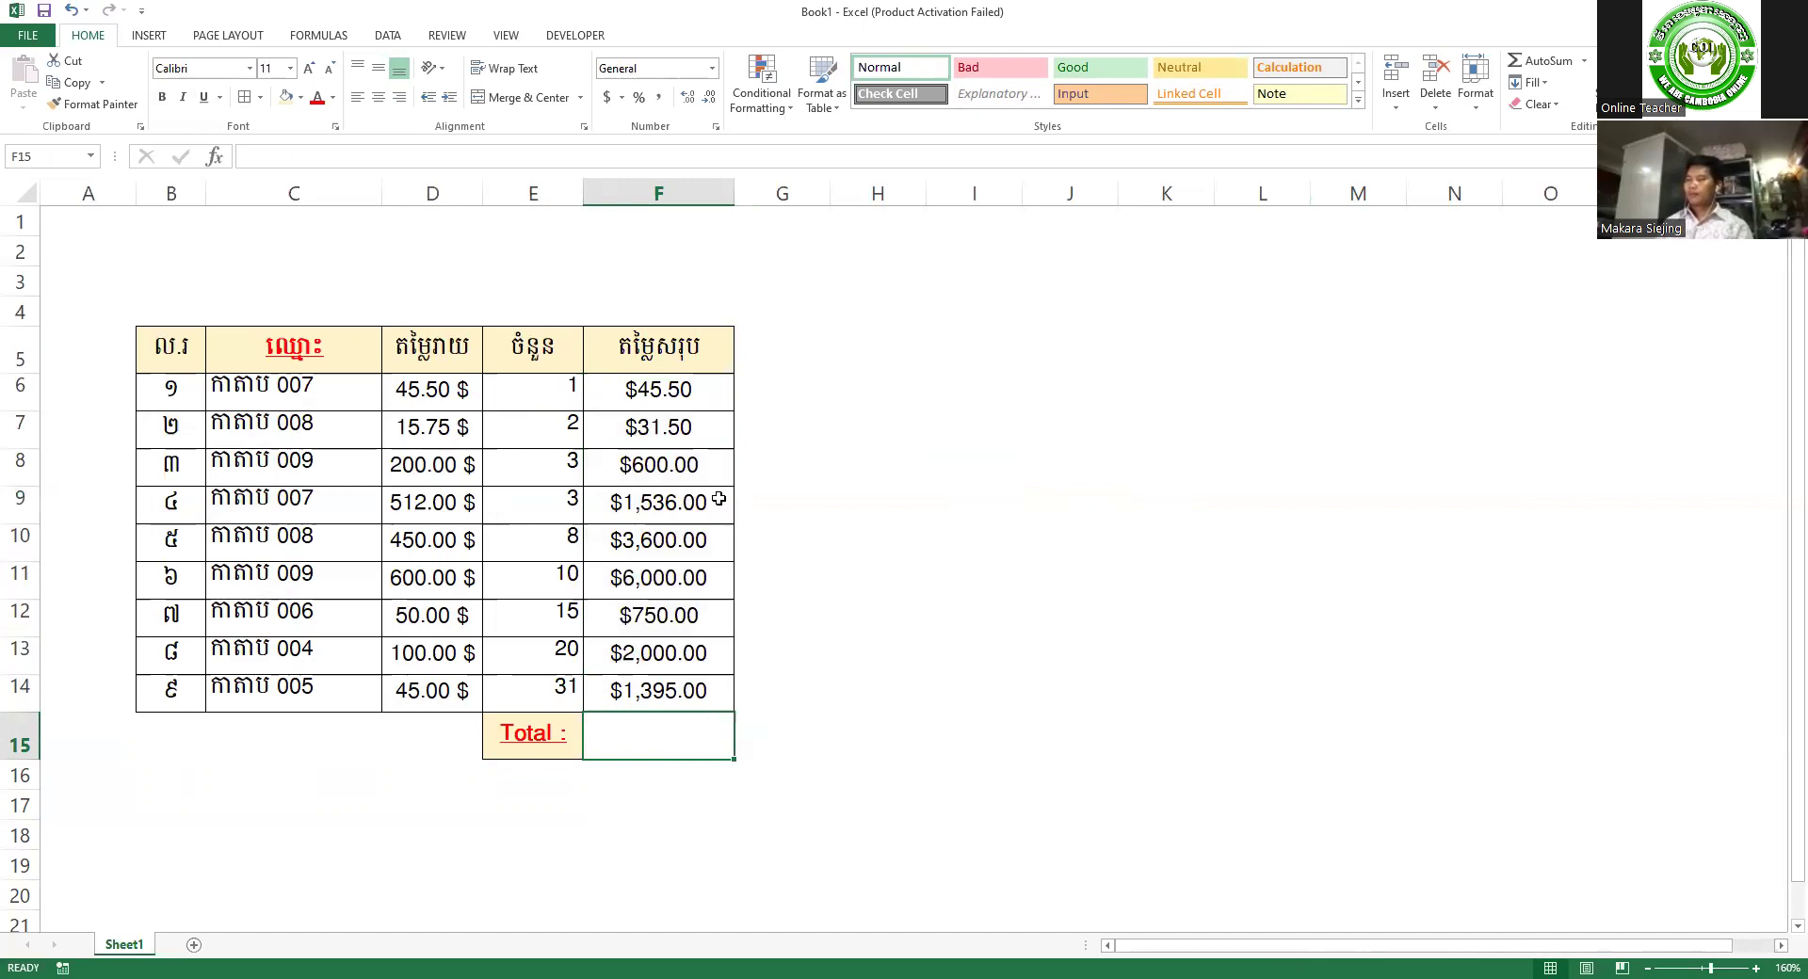
pyautogui.moveTo(659, 388); pyautogui.dragTo(688, 697)
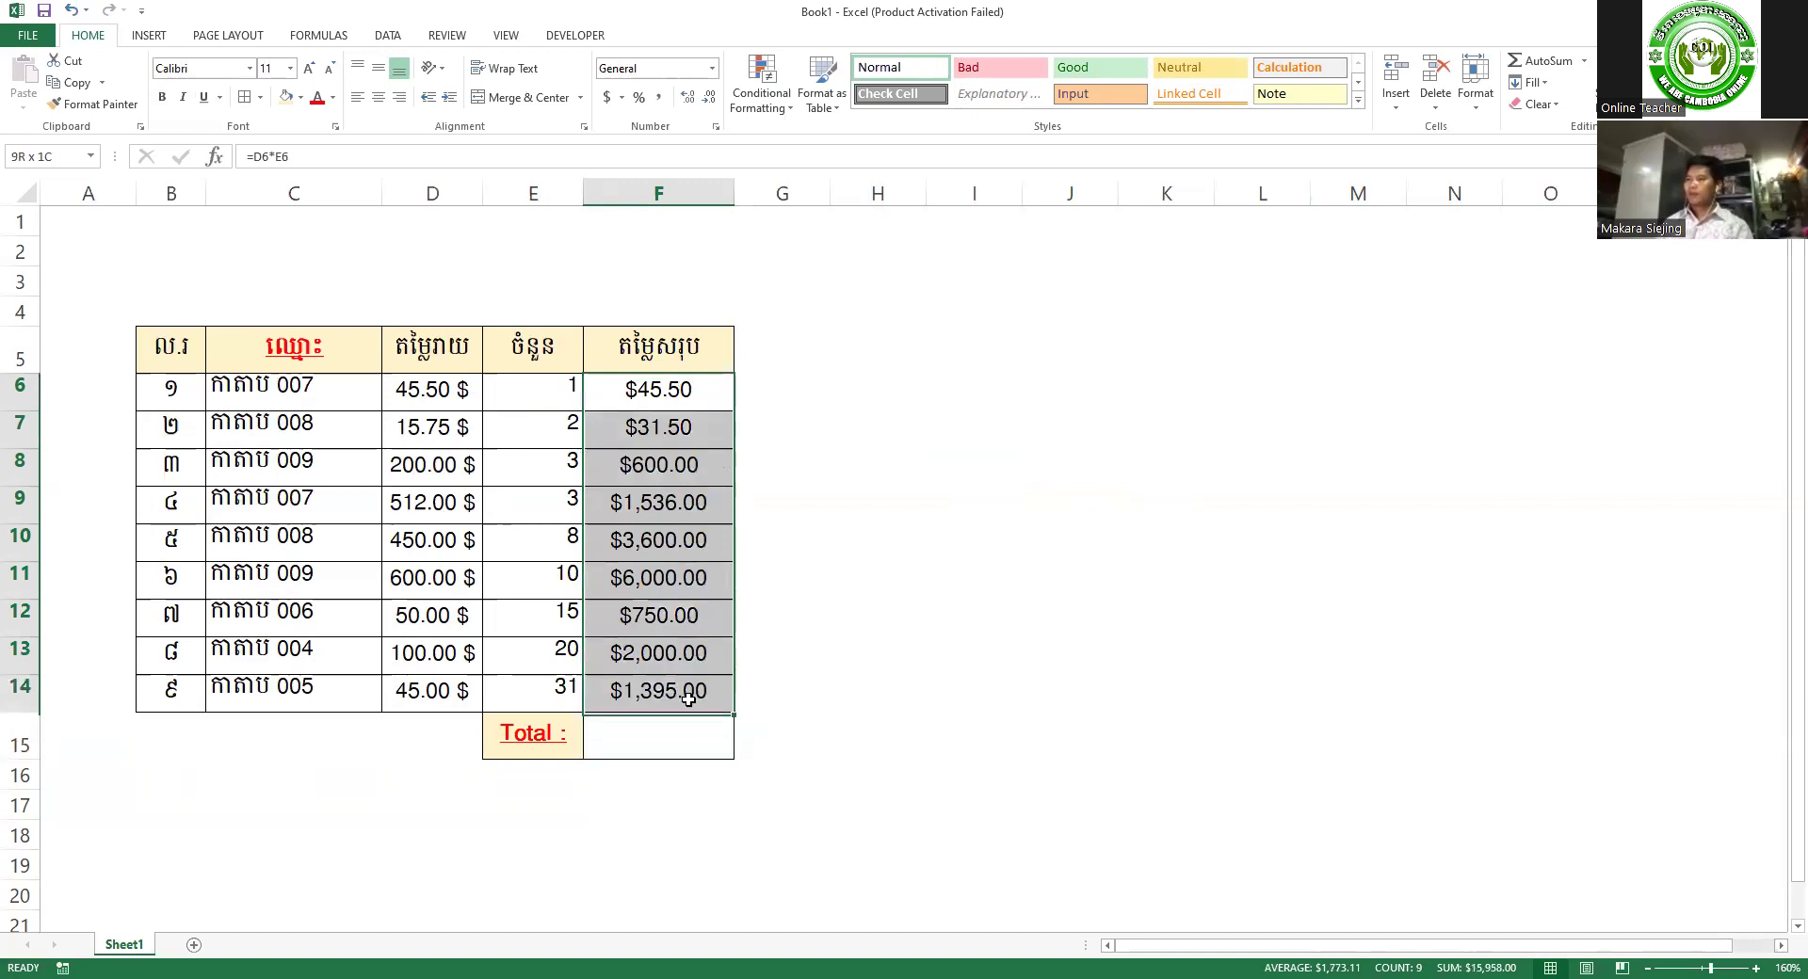
pyautogui.click(641, 750)
pyautogui.click(860, 506)
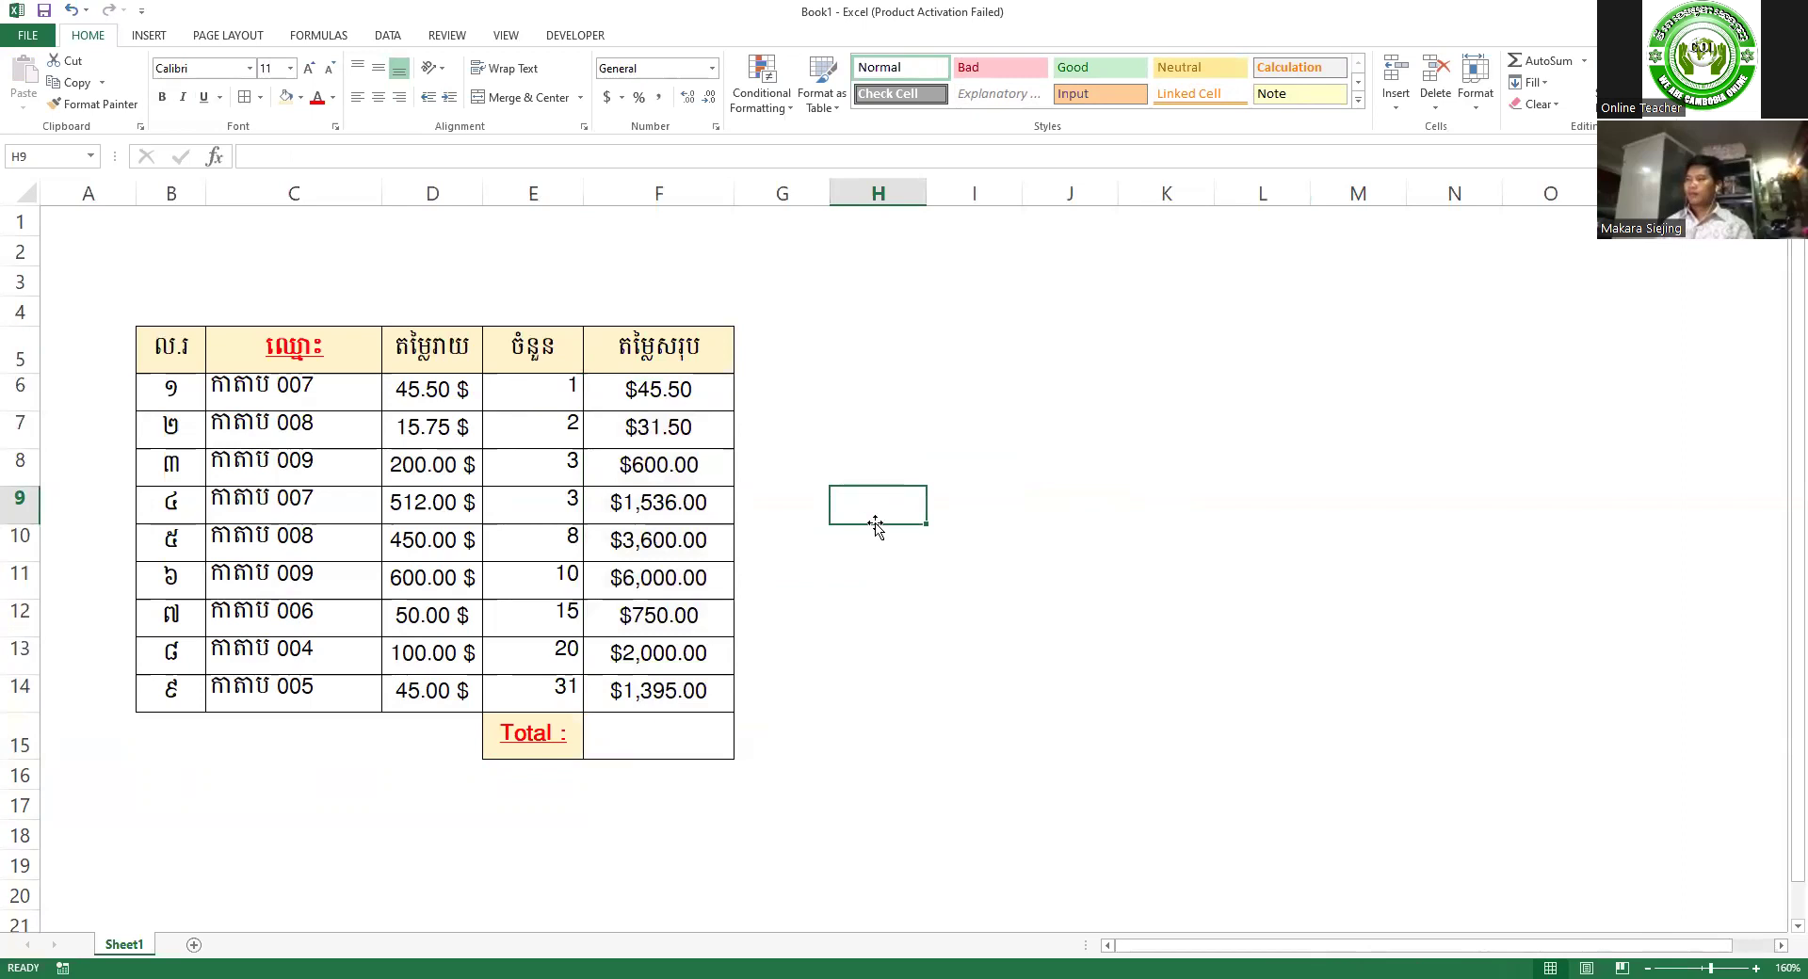
# - Enter 1 in H9, 2 in J9 and * in I9 beside the table
pyautogui.write('1')
pyautogui.press('Tab')
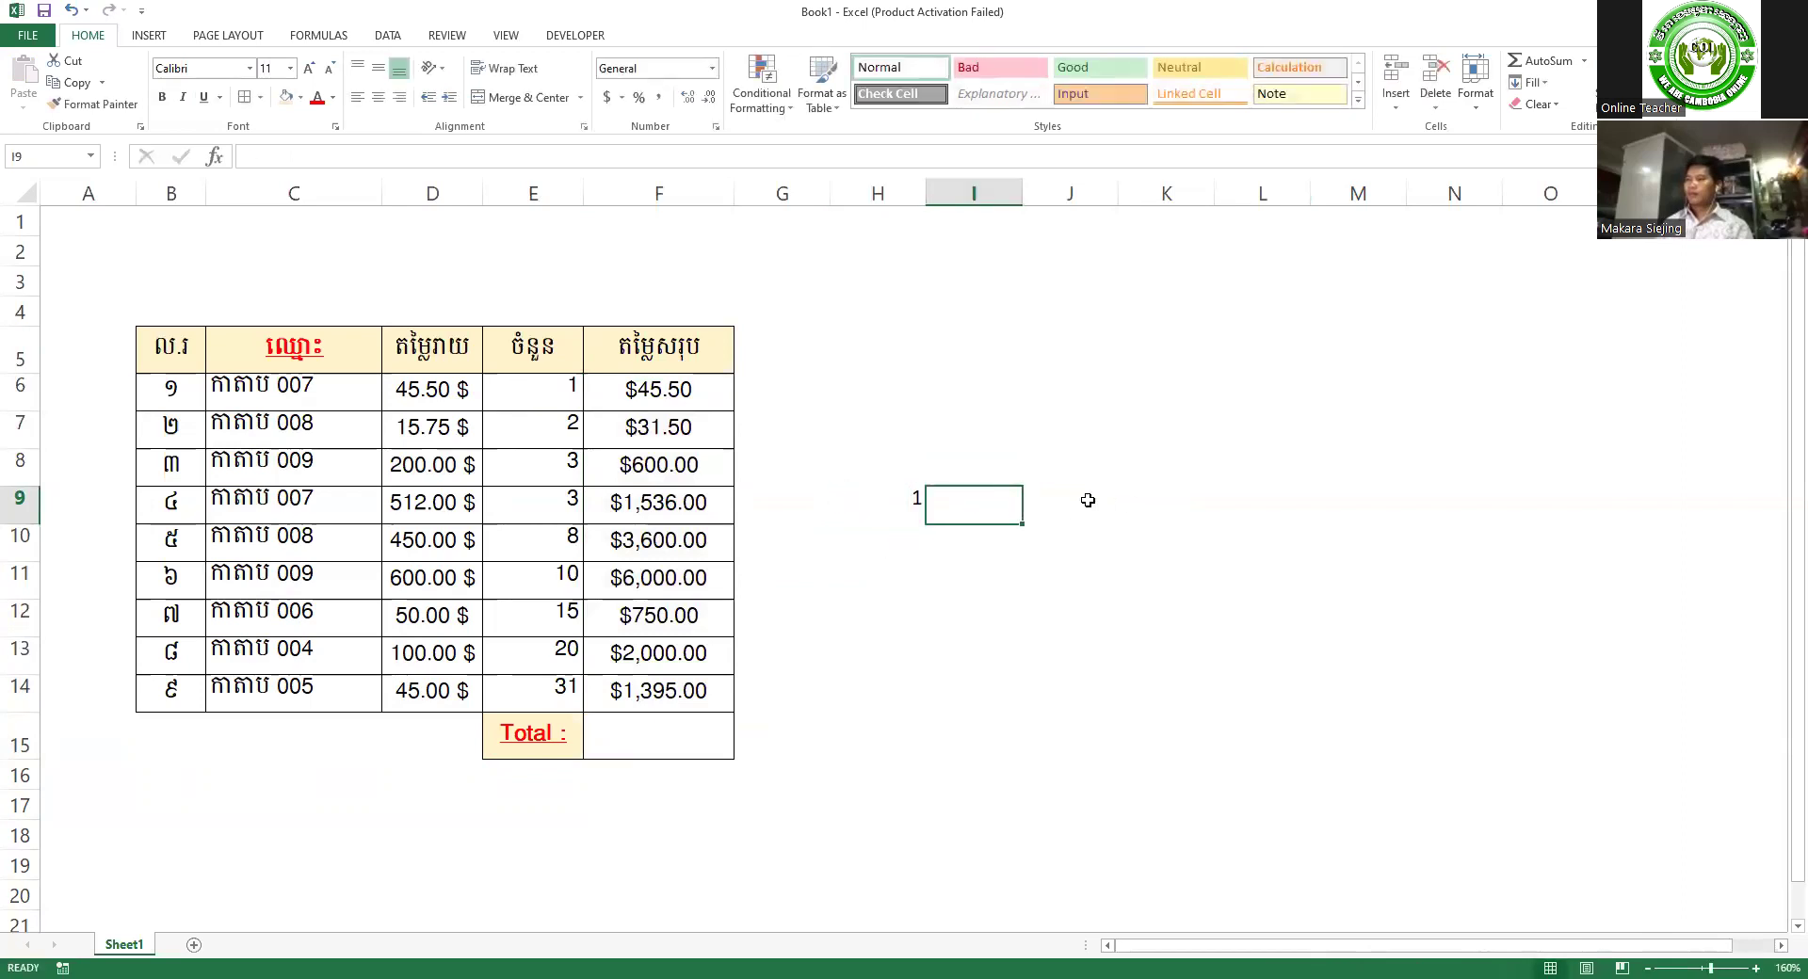
pyautogui.click(1088, 505)
pyautogui.write('2')
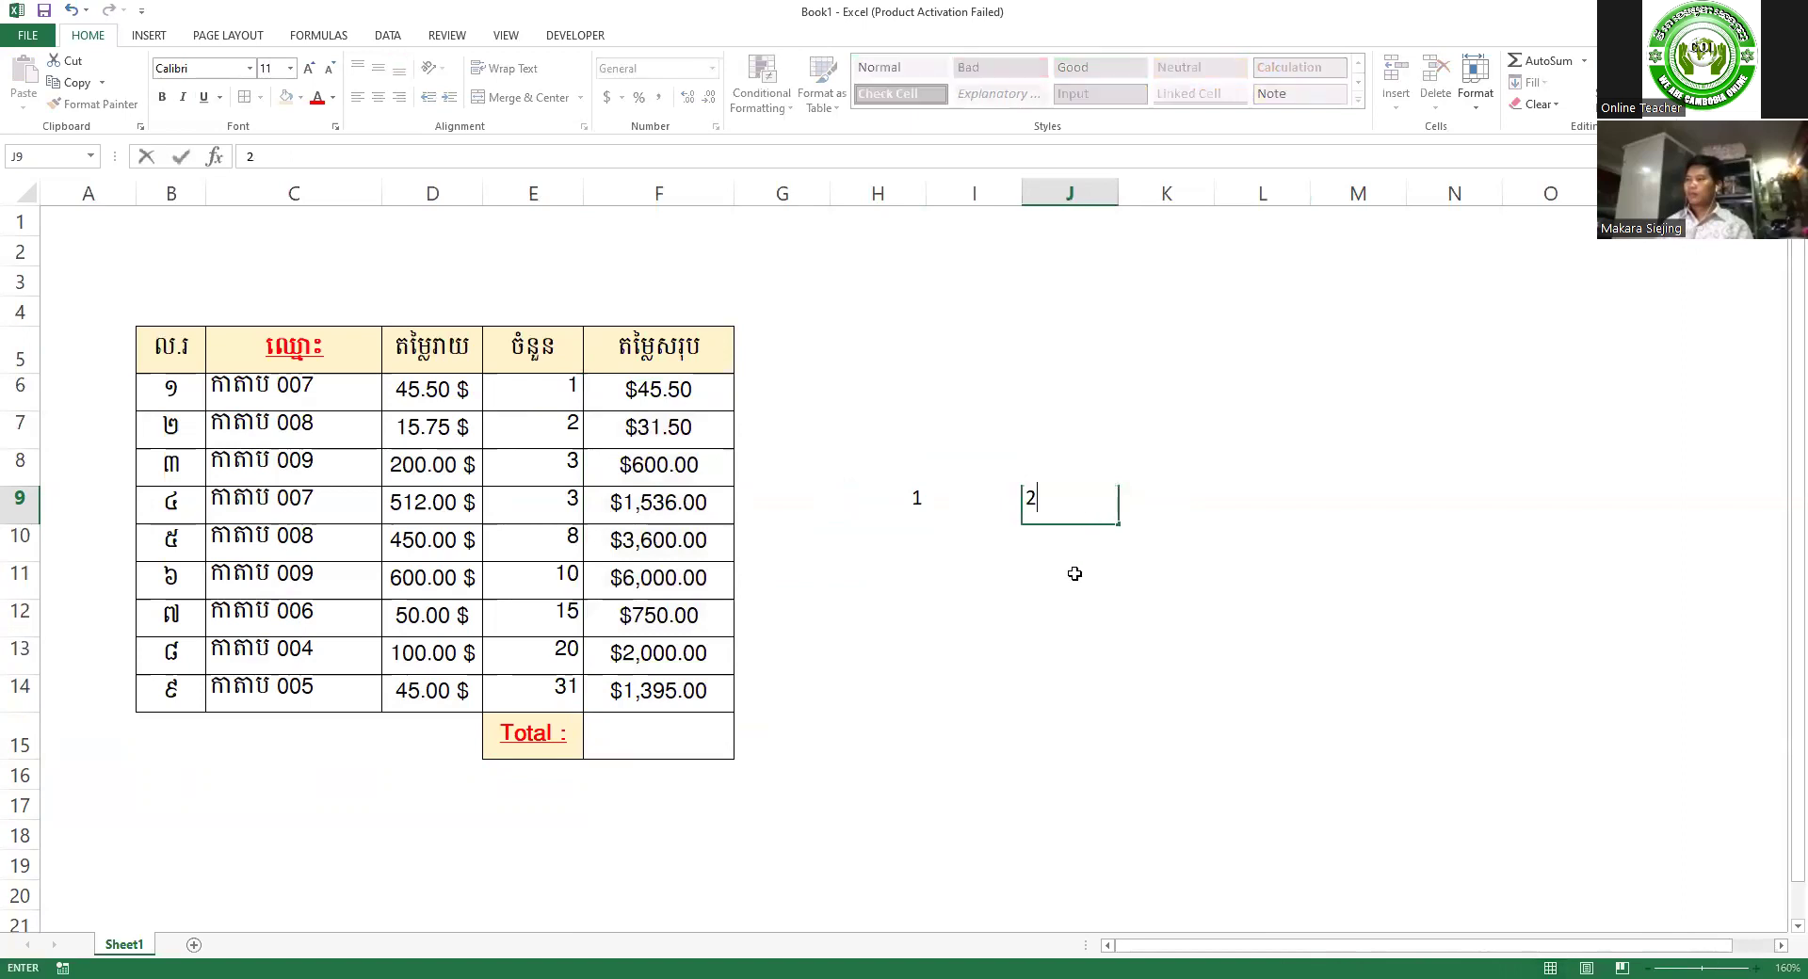
pyautogui.click(1074, 574)
pyautogui.click(999, 500)
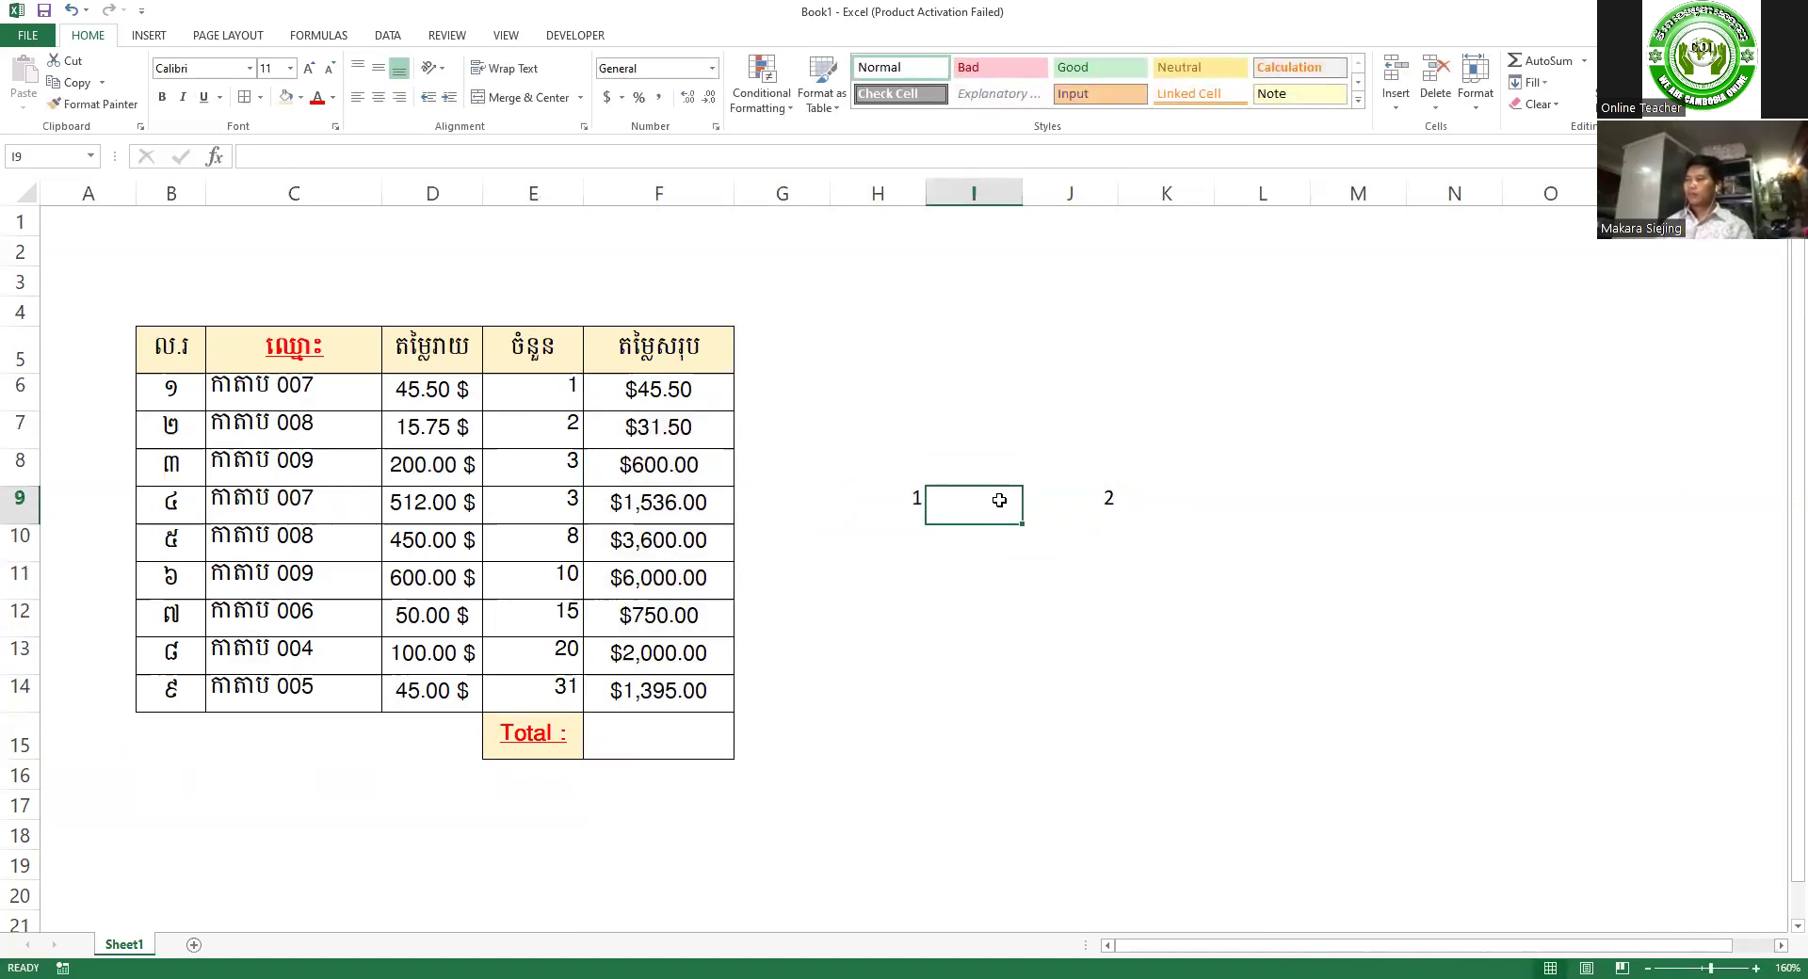
pyautogui.write('*')
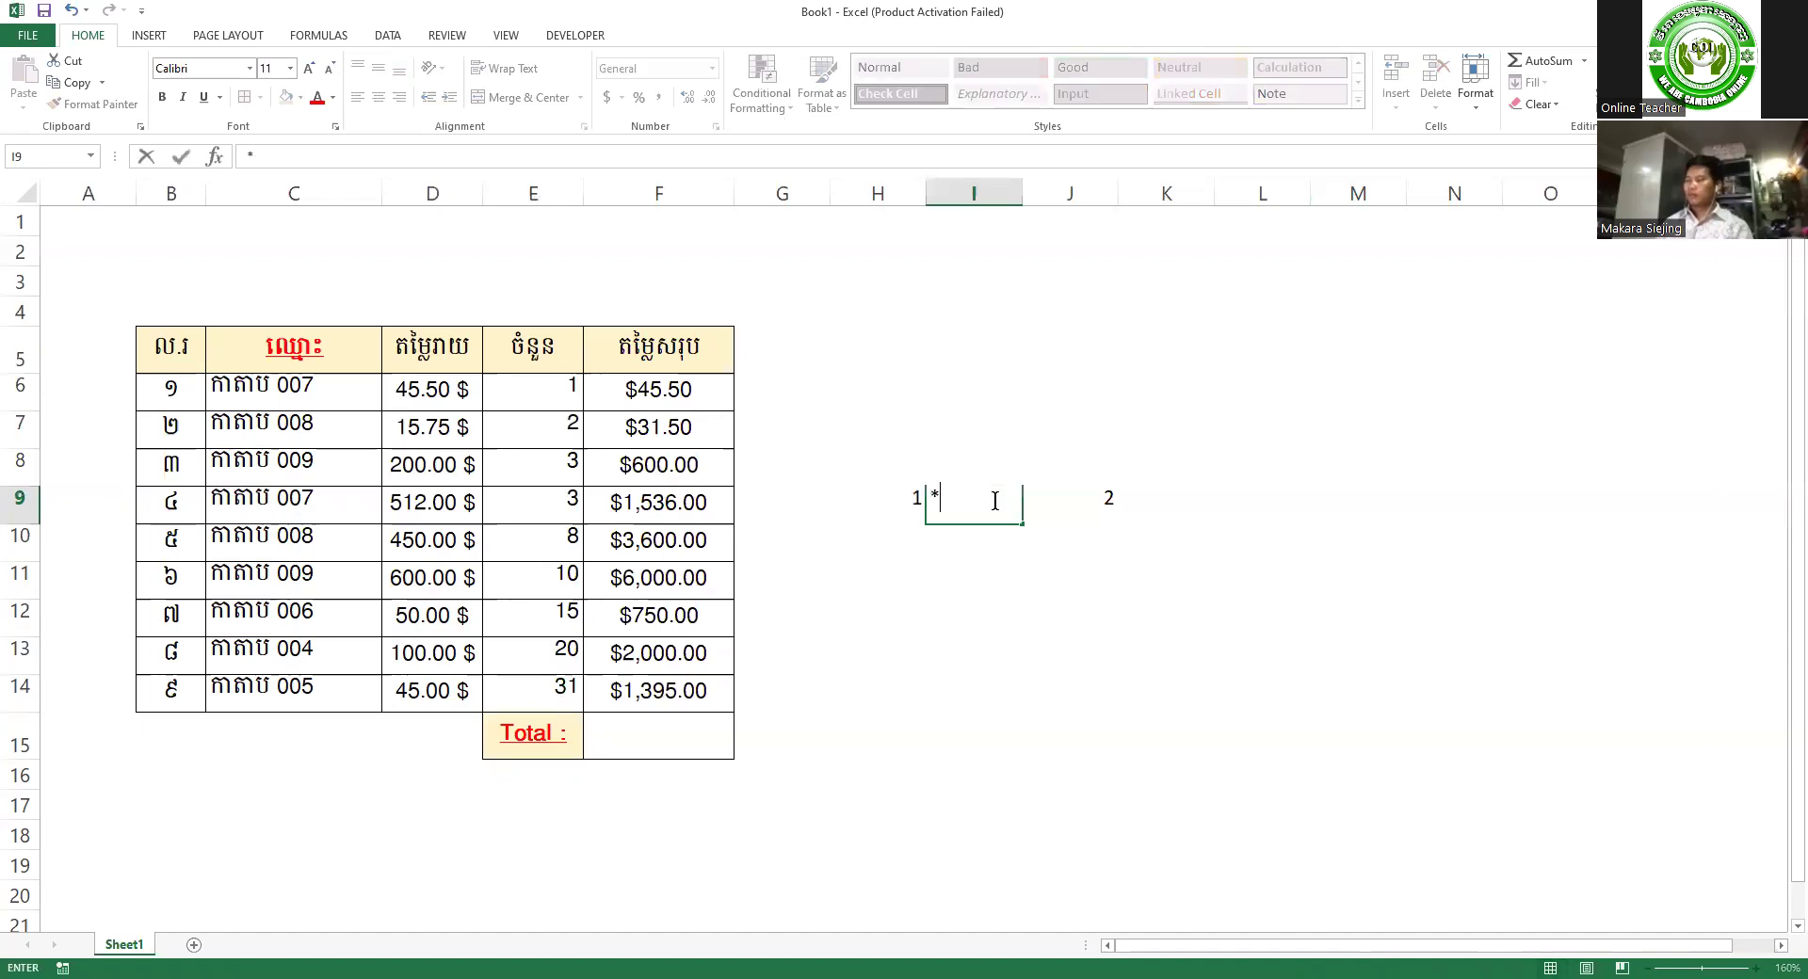
pyautogui.click(1083, 656)
# - Right-align the asterisk in I9
pyautogui.click(982, 492)
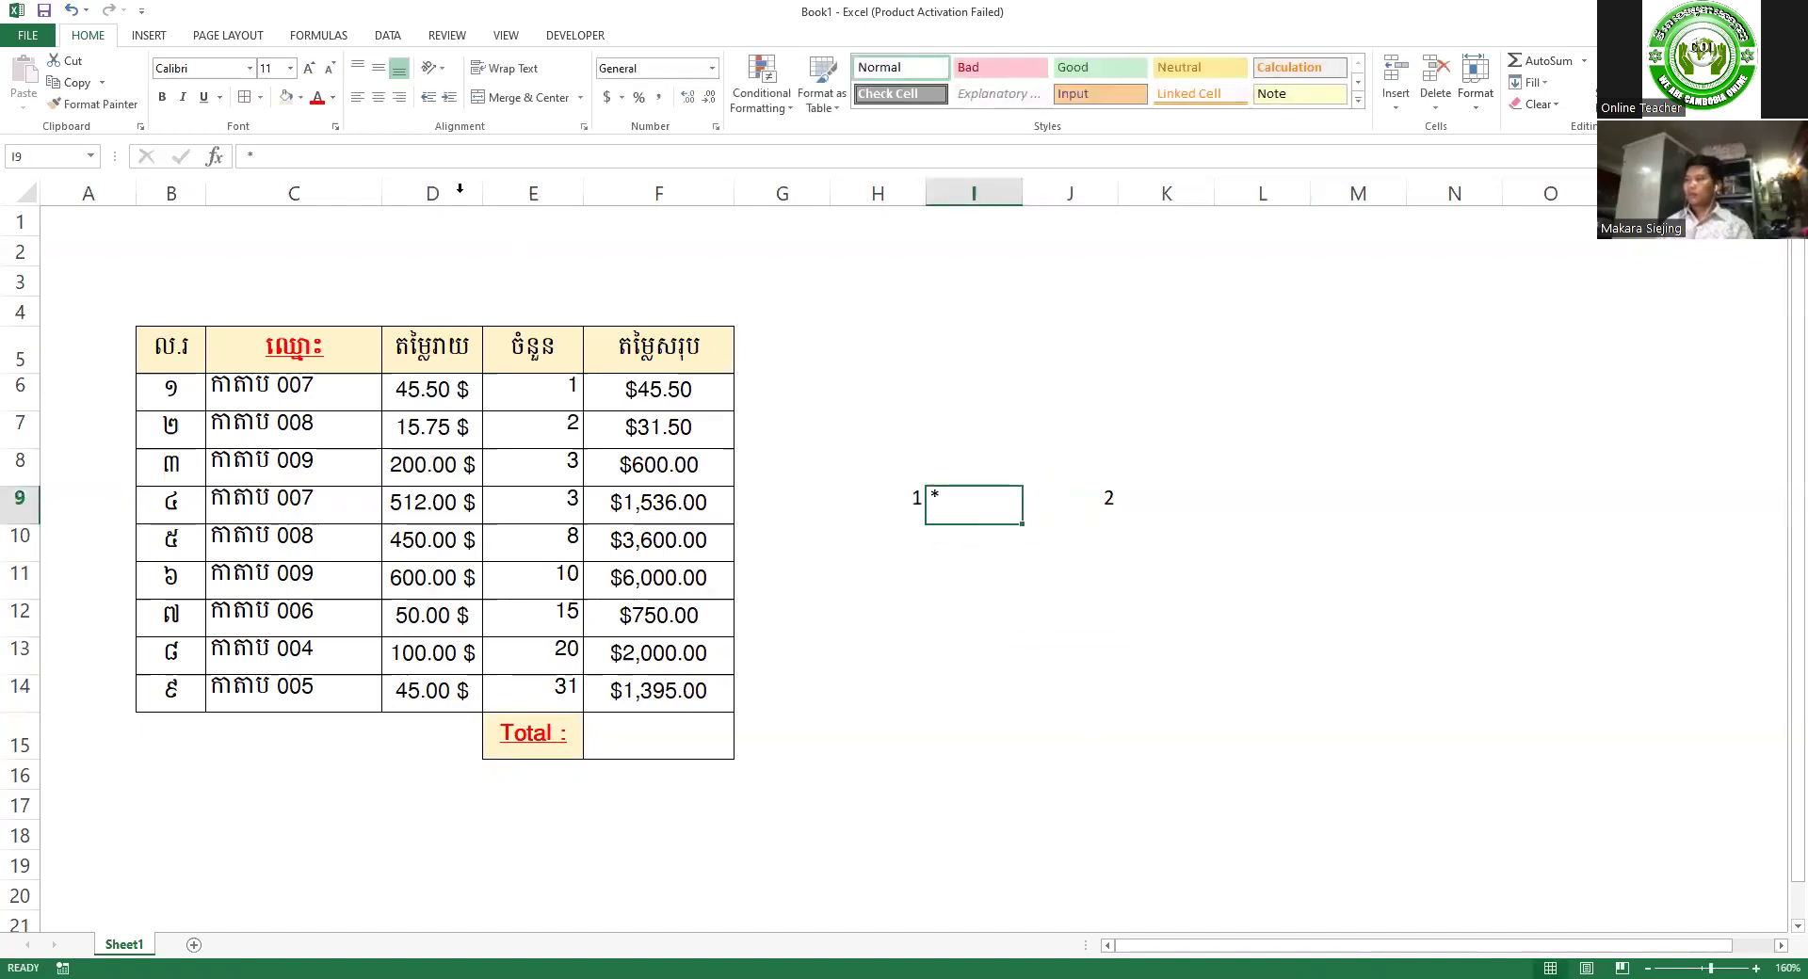
pyautogui.click(399, 97)
pyautogui.click(1064, 632)
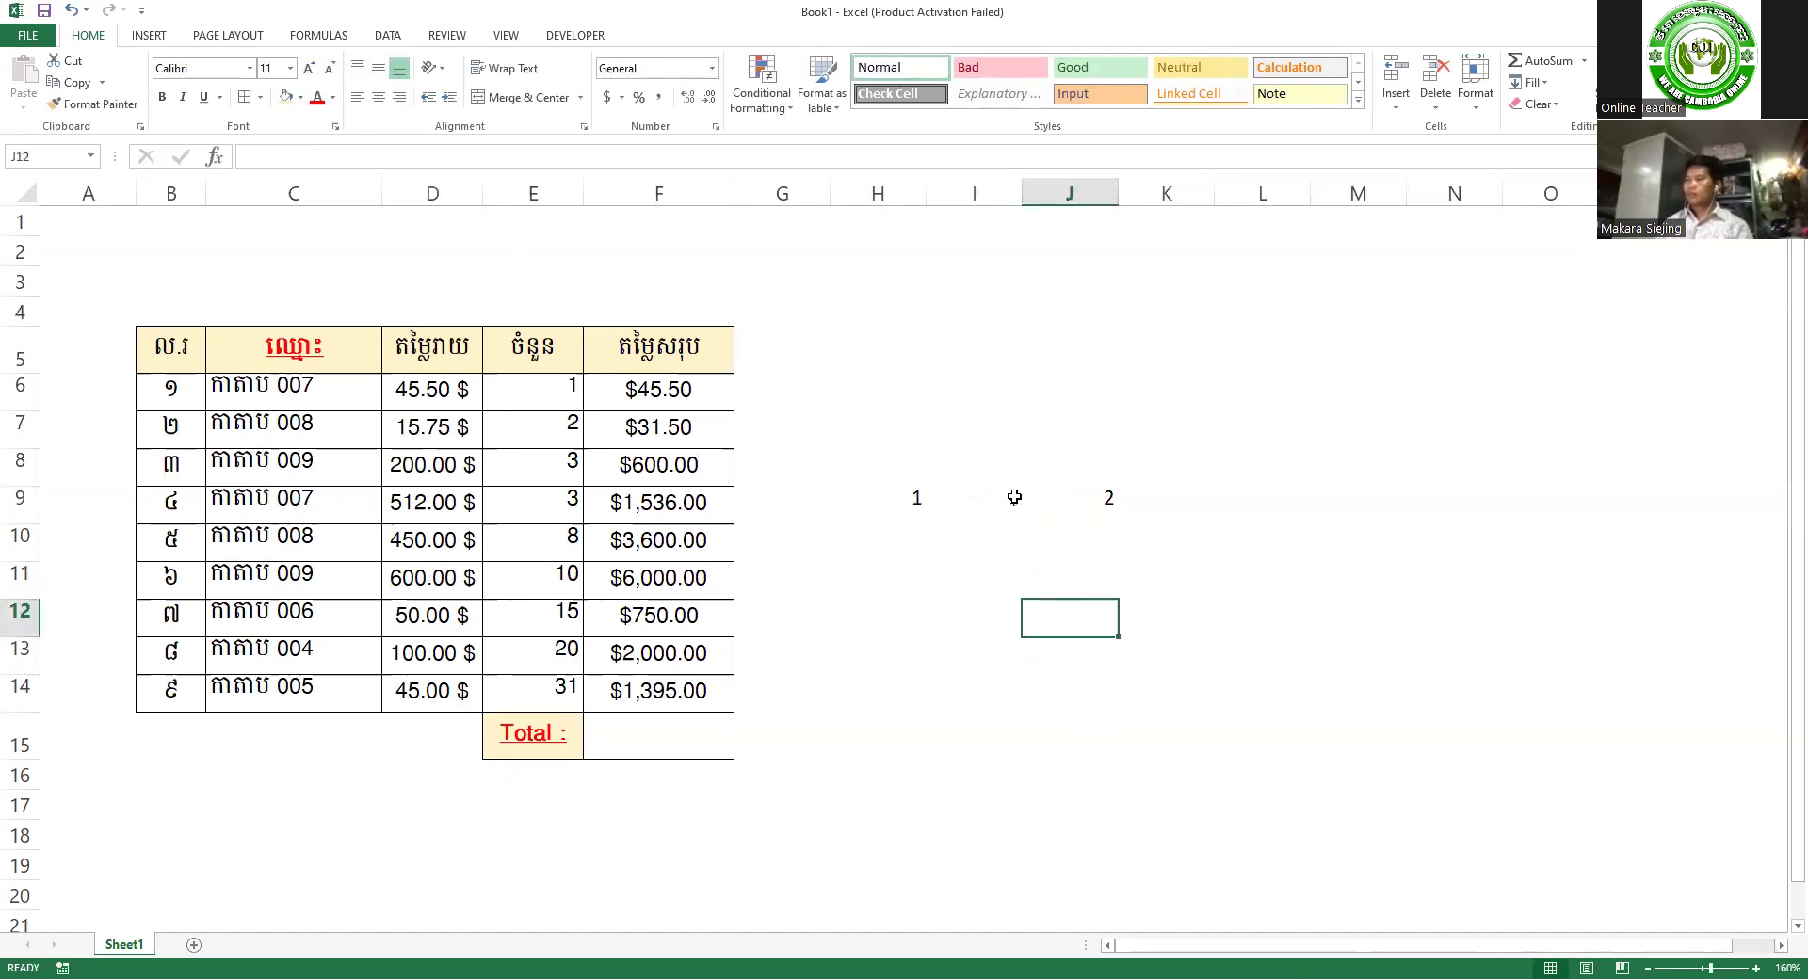
pyautogui.click(1010, 504)
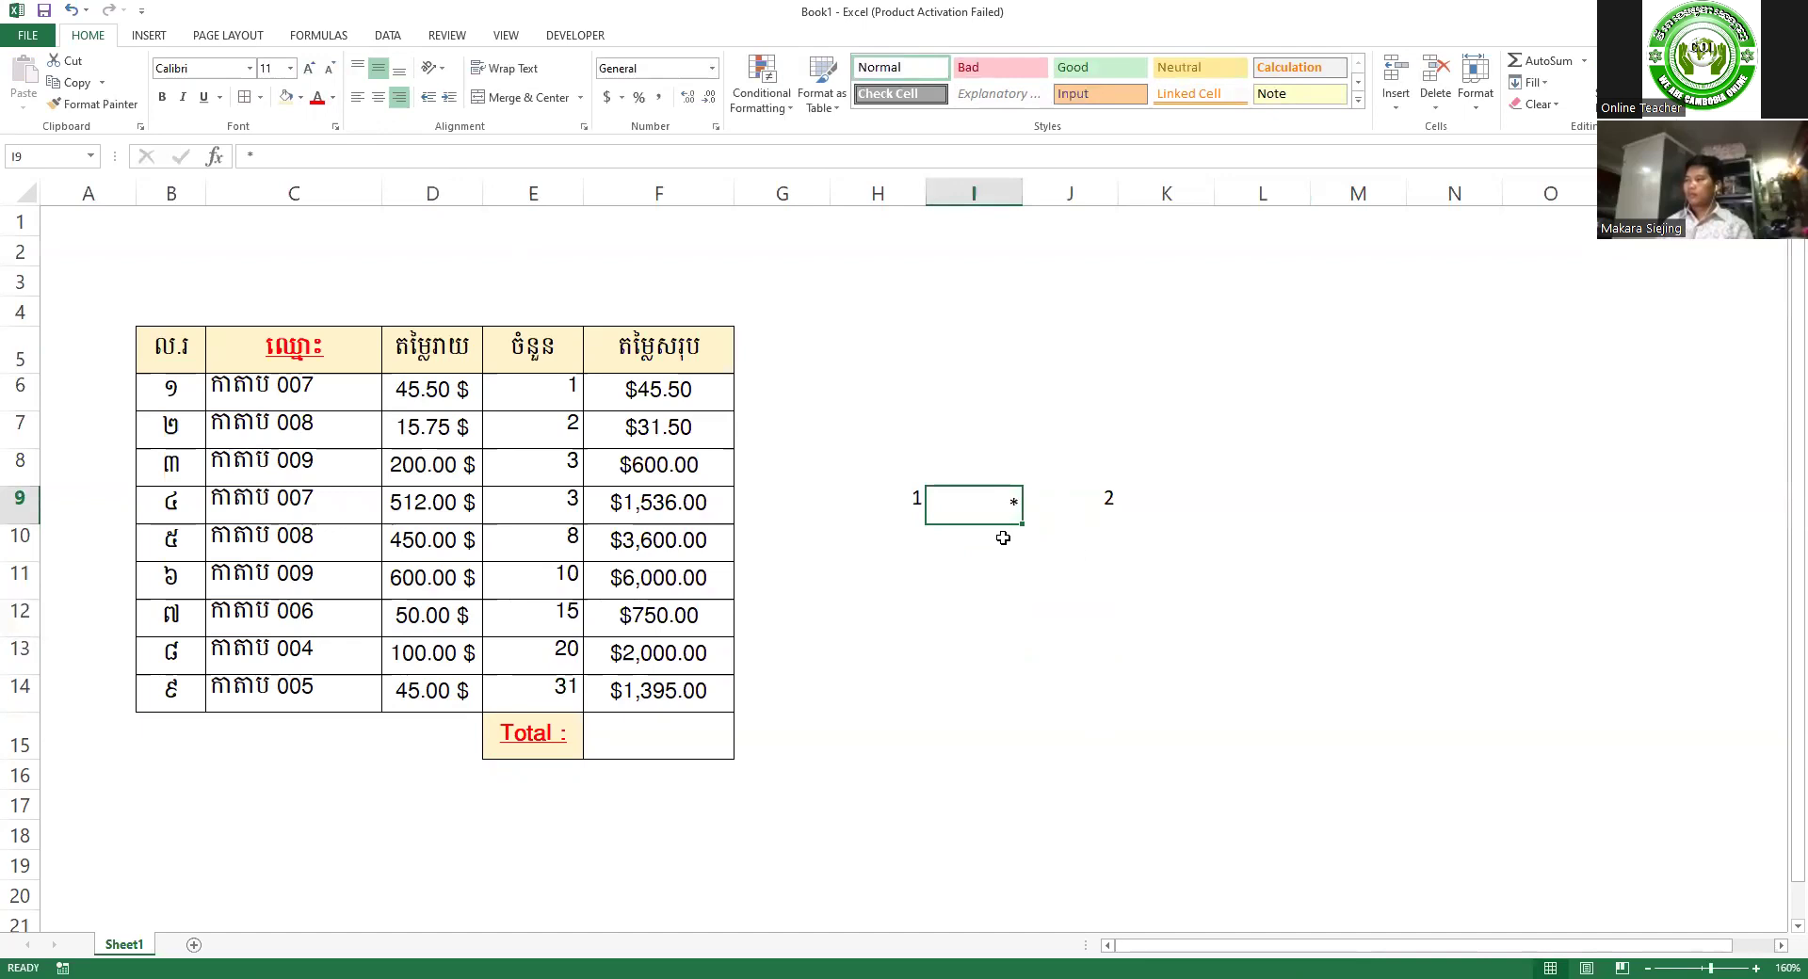